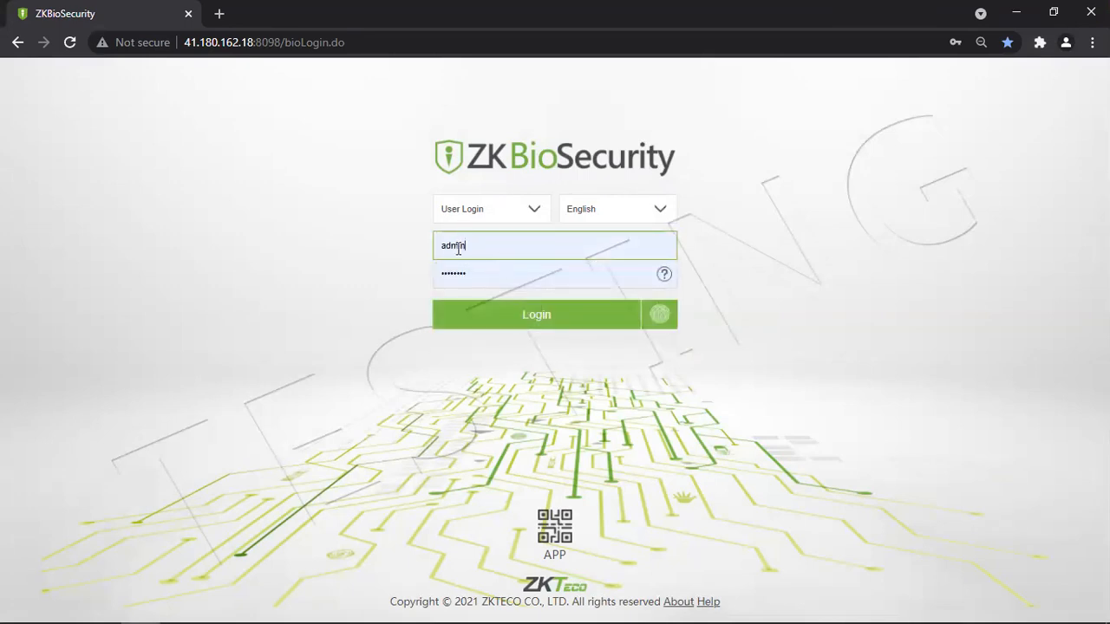
# Log in as administrator to reach the dashboard showing 47 users and 12 devices.
pyautogui.click(463, 274)
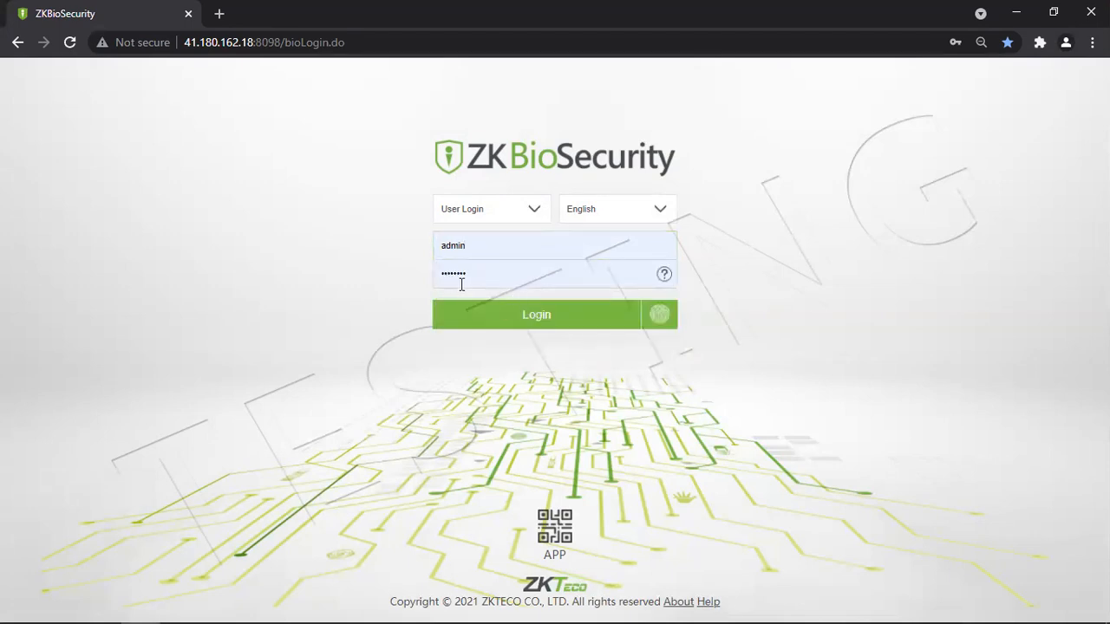
pyautogui.click(590, 335)
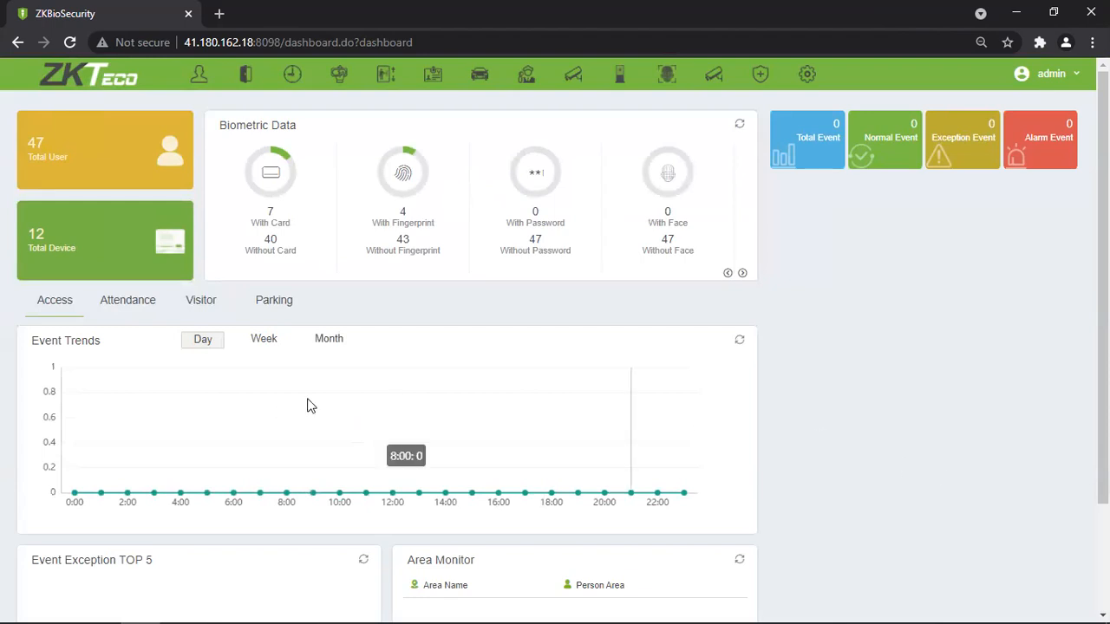
# Highlight the total user count 47 and the total device count 12 on the dashboard cards.
pyautogui.moveTo(27, 141); pyautogui.dragTo(43, 140)
pyautogui.click(136, 172)
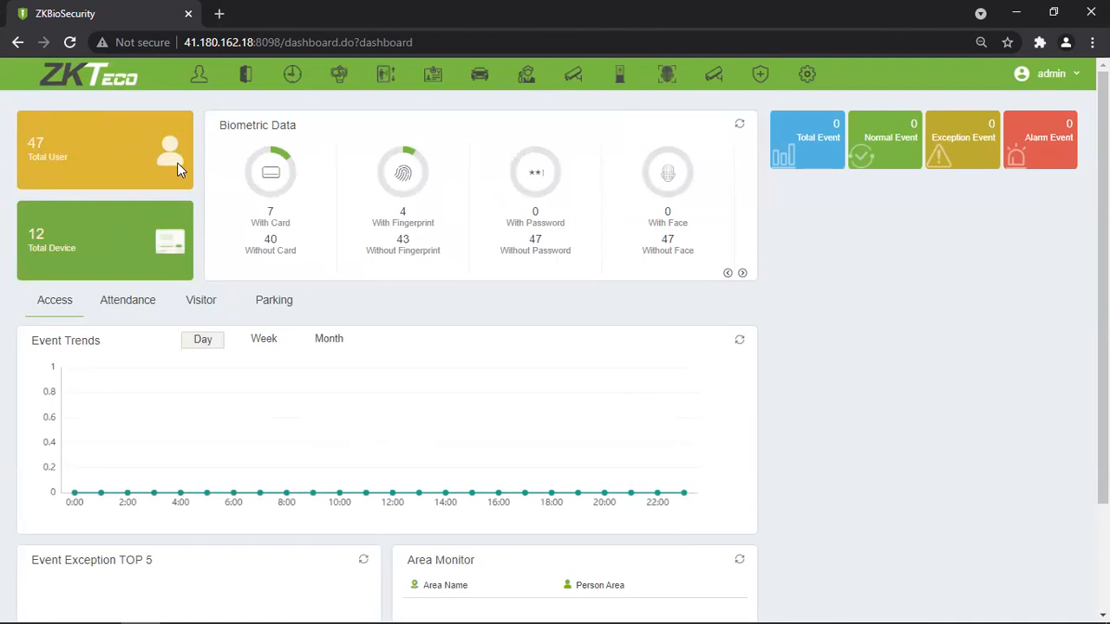
pyautogui.doubleClick(43, 231)
pyautogui.doubleClick(48, 241)
pyautogui.click(89, 249)
pyautogui.moveTo(76, 252); pyautogui.dragTo(39, 238)
pyautogui.click(133, 251)
# Point out the card, fingerprint, password and face labels, then page Biometric Data forward twice.
pyautogui.moveTo(289, 226); pyautogui.dragTo(256, 253)
pyautogui.moveTo(435, 223); pyautogui.dragTo(362, 230)
pyautogui.click(413, 253)
pyautogui.moveTo(440, 253); pyautogui.dragTo(378, 261)
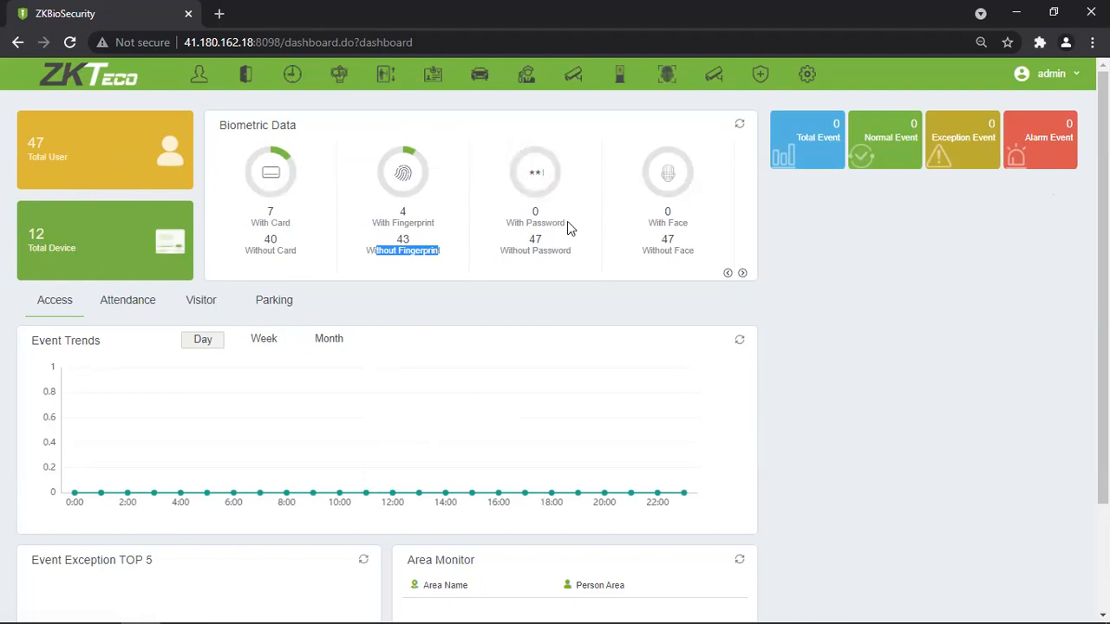
pyautogui.moveTo(569, 253); pyautogui.dragTo(511, 262)
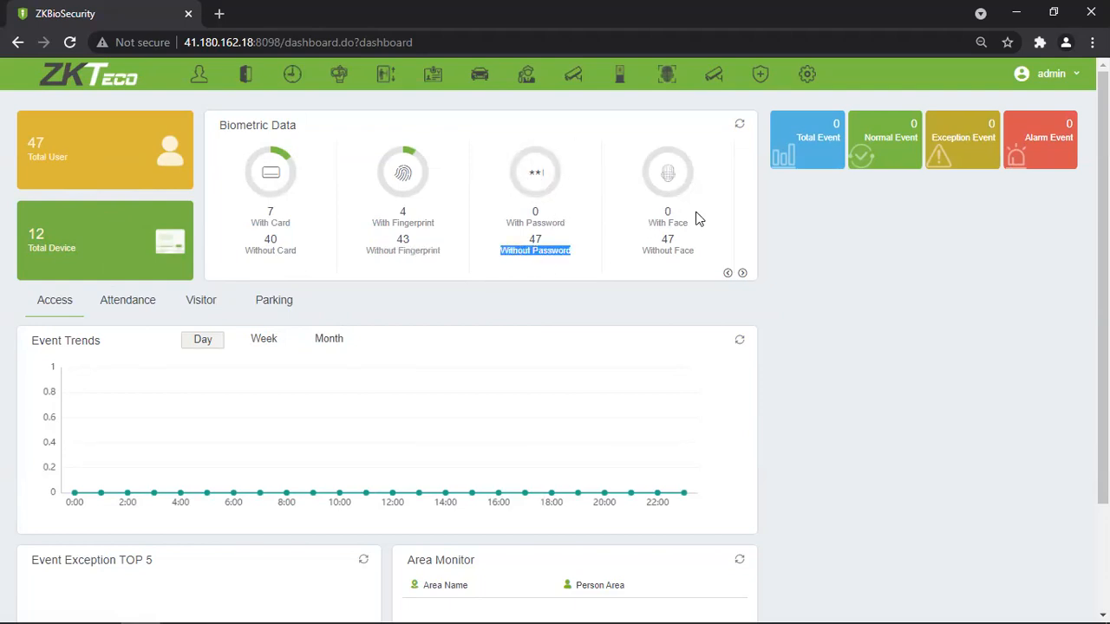
pyautogui.moveTo(680, 223); pyautogui.dragTo(648, 224)
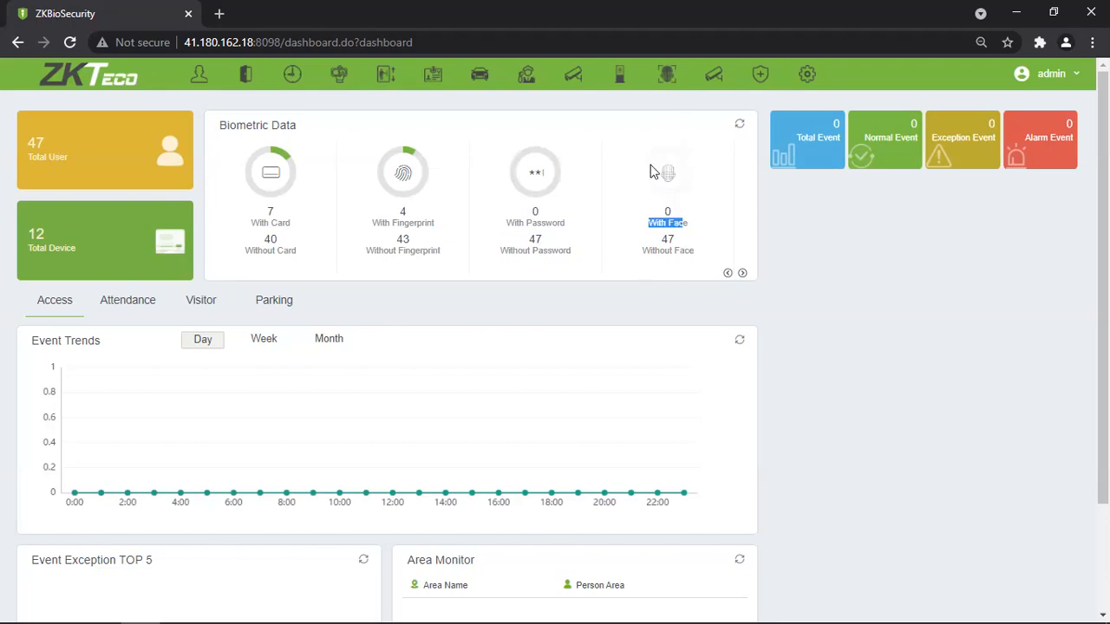
pyautogui.click(742, 274)
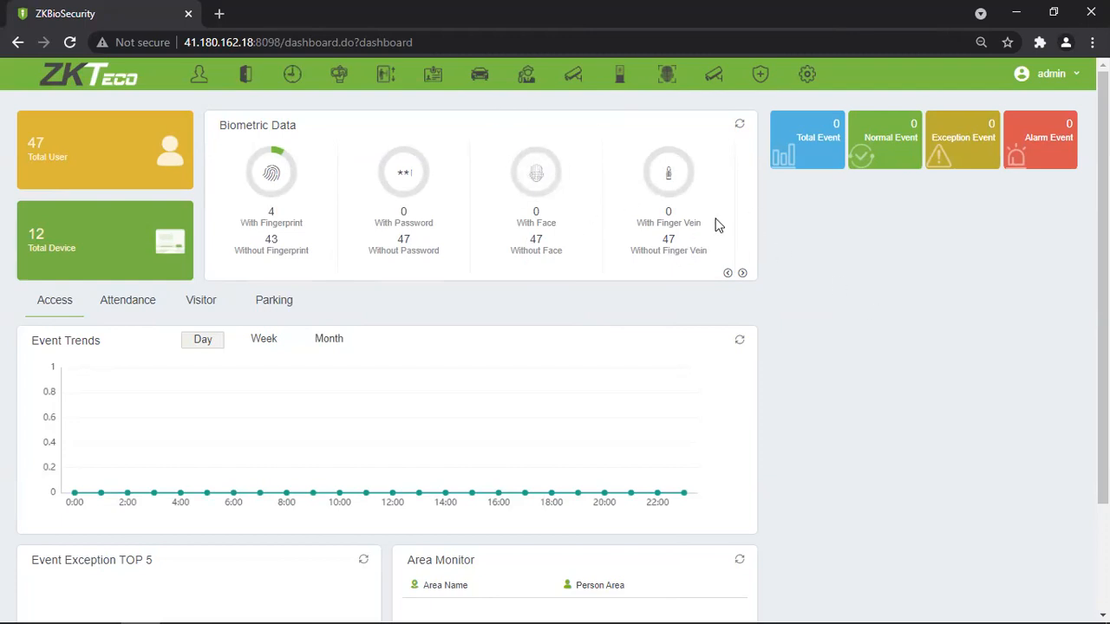
pyautogui.click(742, 274)
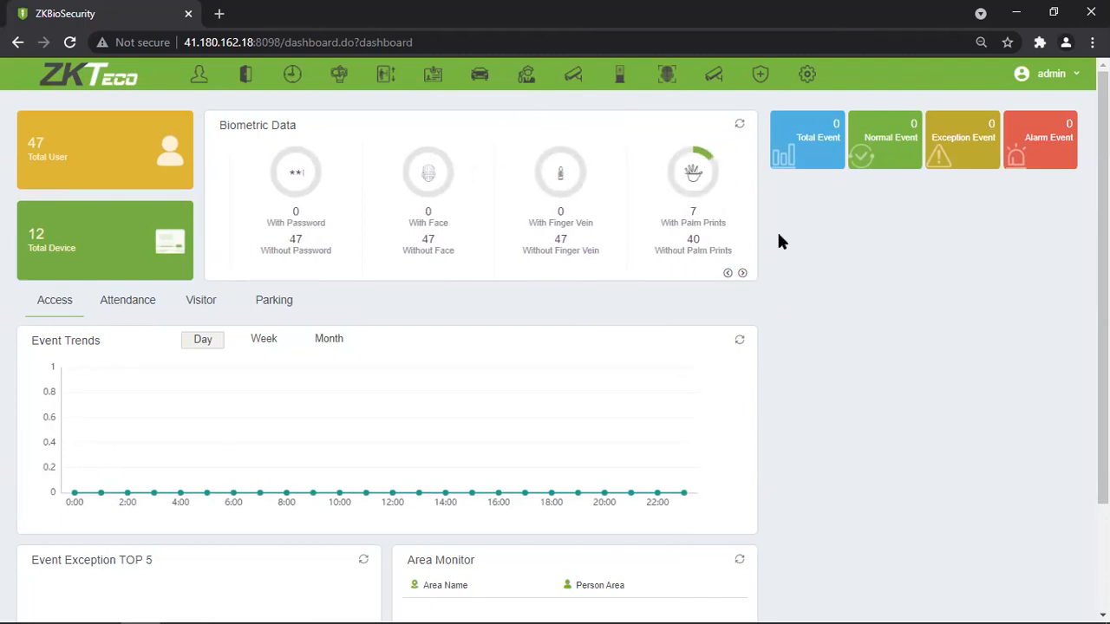
# Look through the Attendance, Visitor and Parking charts, then return to Access.
pyautogui.scroll(-1, 684, 260)
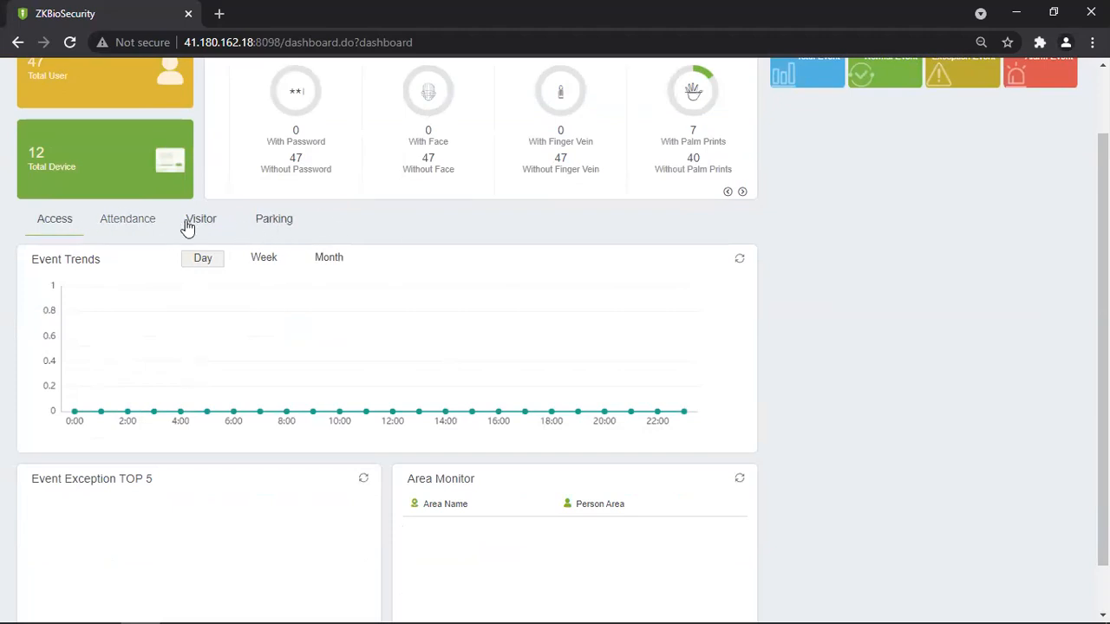
pyautogui.click(148, 233)
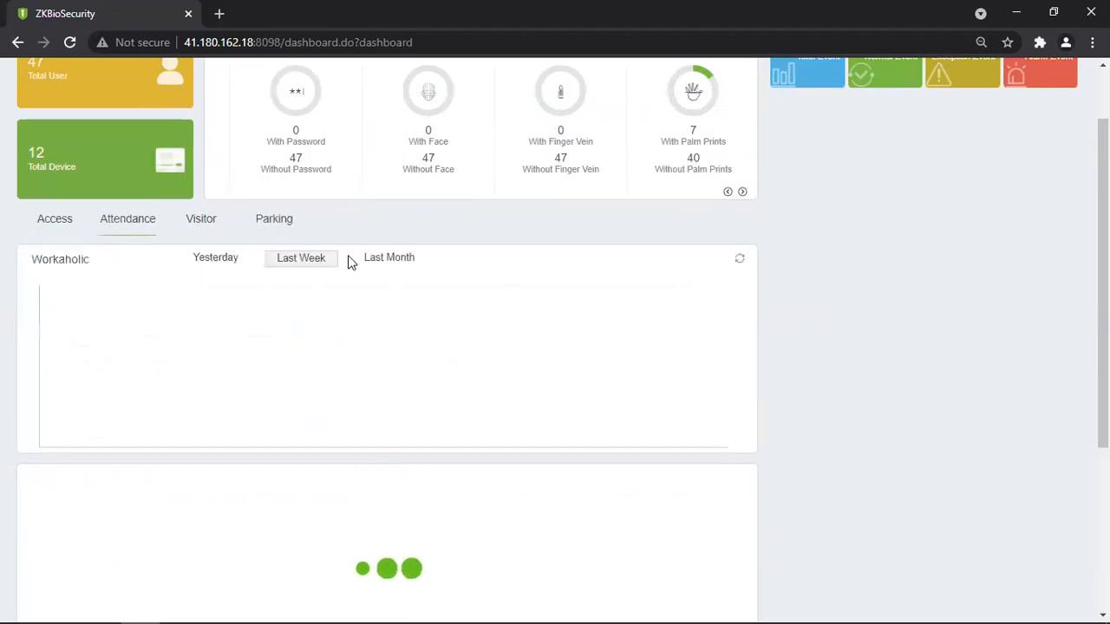
pyautogui.click(199, 231)
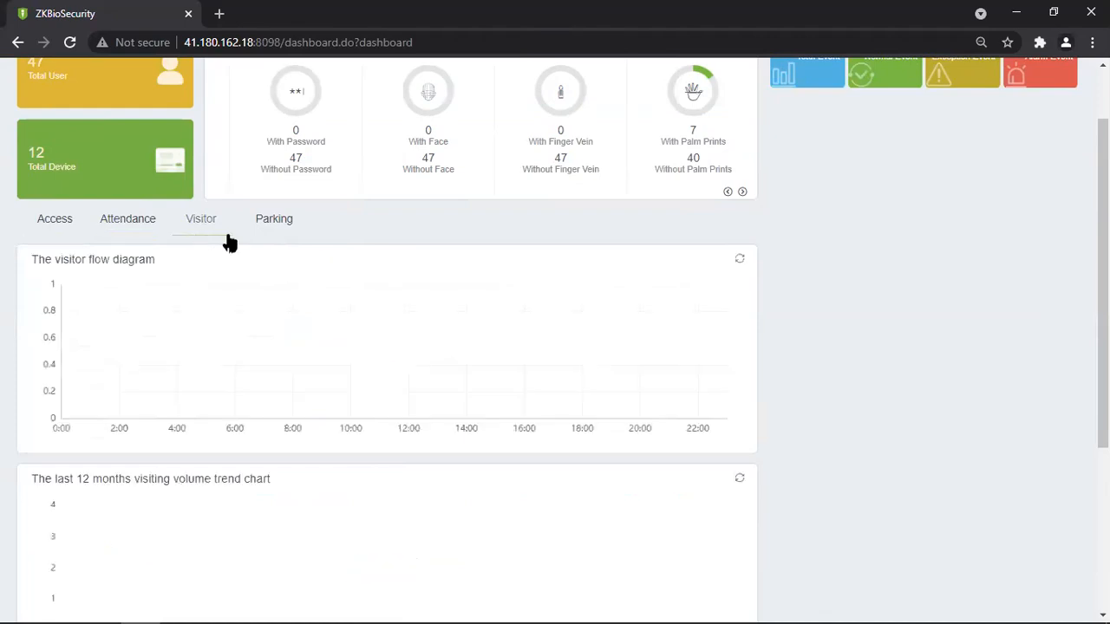
pyautogui.click(287, 230)
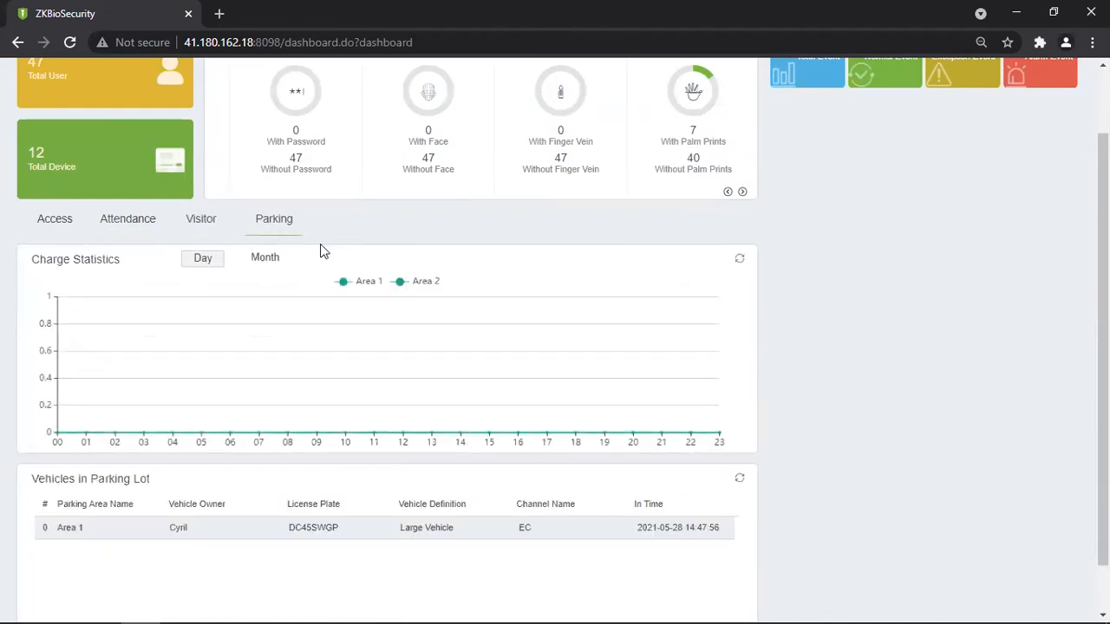
pyautogui.click(194, 231)
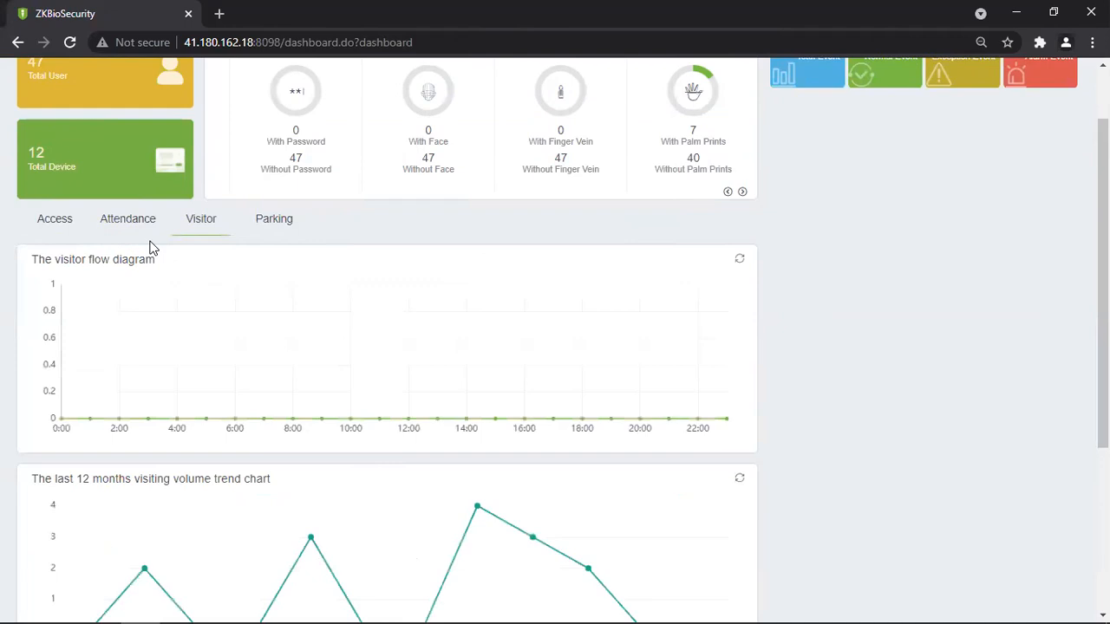
pyautogui.click(126, 225)
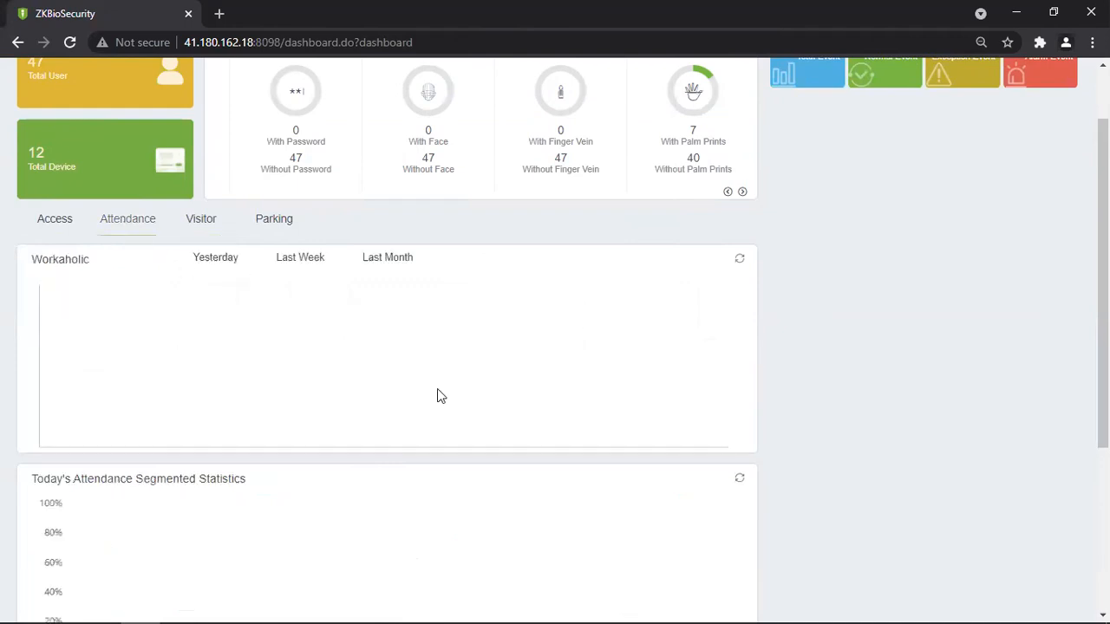
pyautogui.click(59, 218)
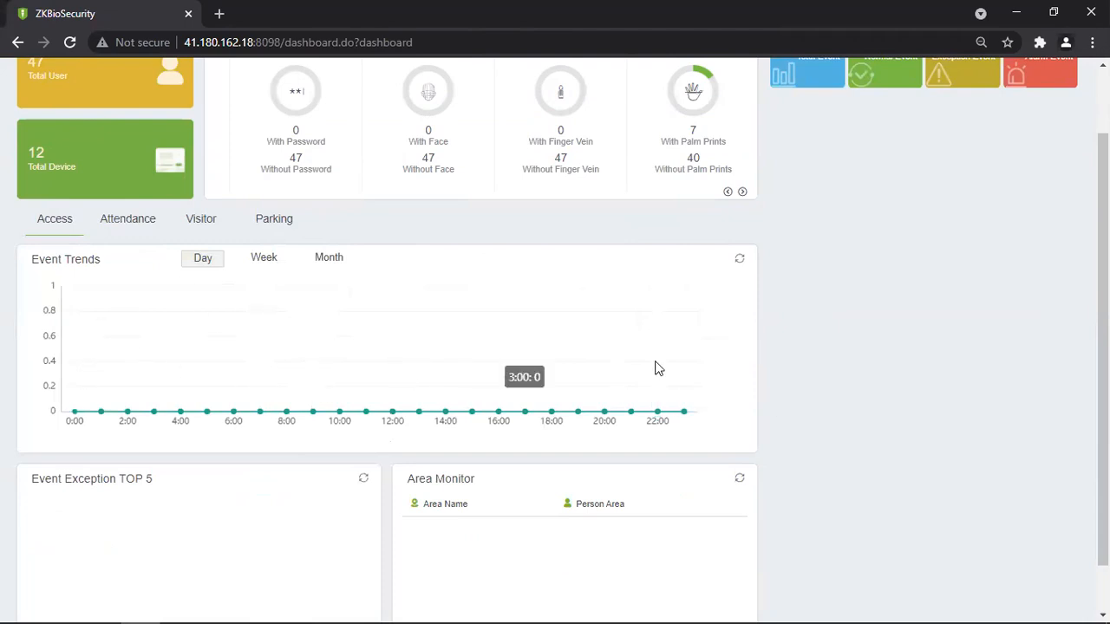
# Switch Access event trends to Week, then Month, and highlight the Event Exception TOP 5 heading.
pyautogui.click(259, 260)
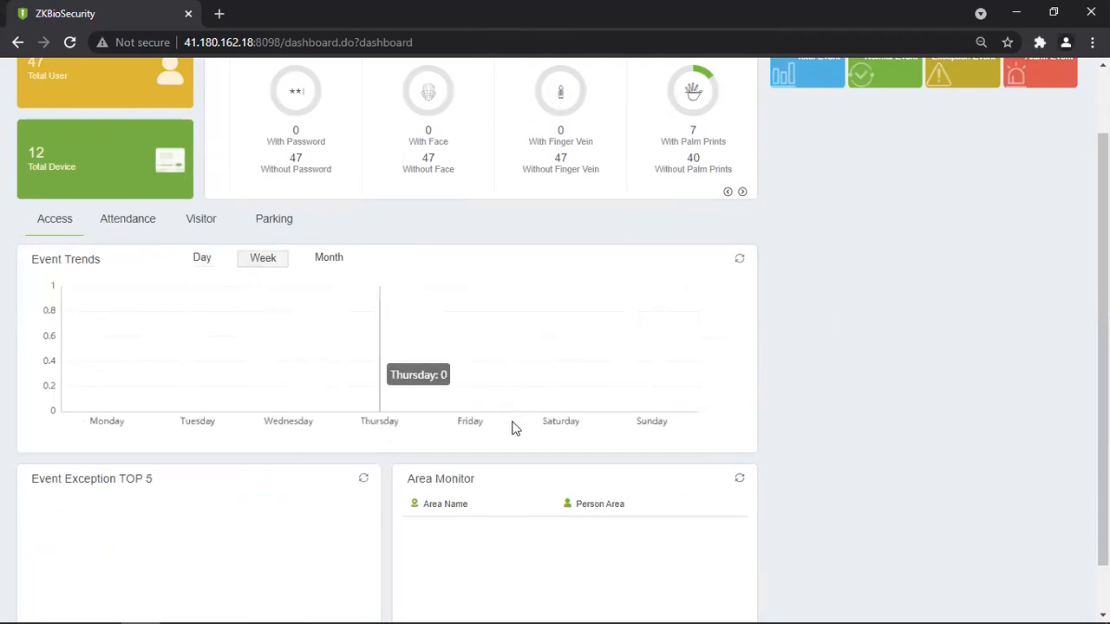
pyautogui.click(327, 259)
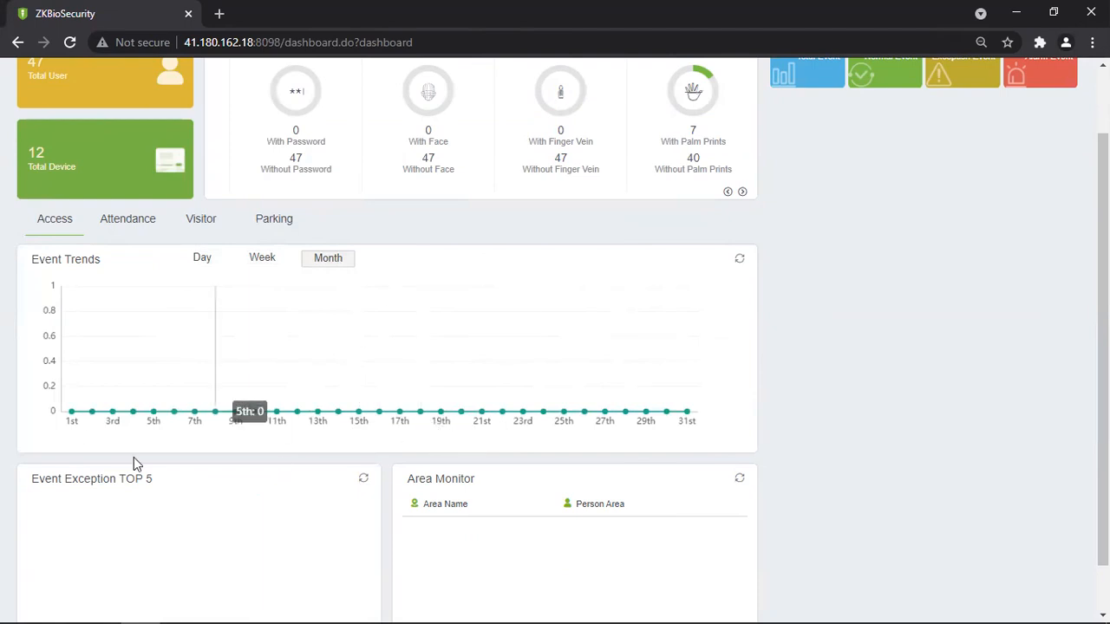
pyautogui.scroll(-1, 442, 395)
pyautogui.moveTo(44, 422); pyautogui.dragTo(206, 426)
pyautogui.click(206, 426)
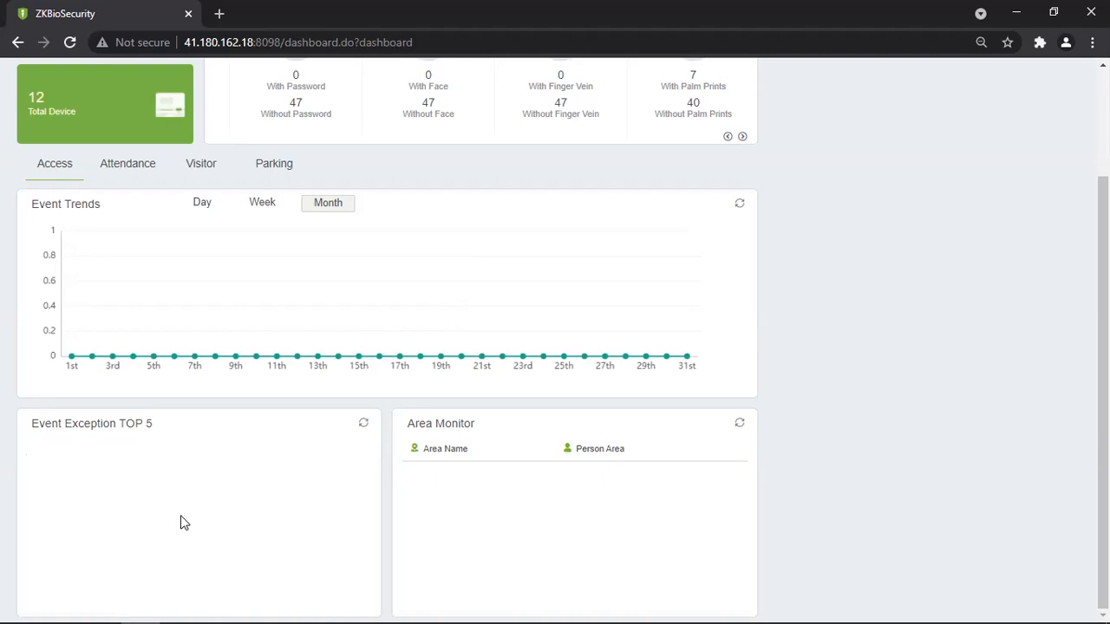
pyautogui.moveTo(40, 432); pyautogui.dragTo(176, 508)
pyautogui.click(193, 527)
pyautogui.moveTo(648, 458); pyautogui.dragTo(416, 425)
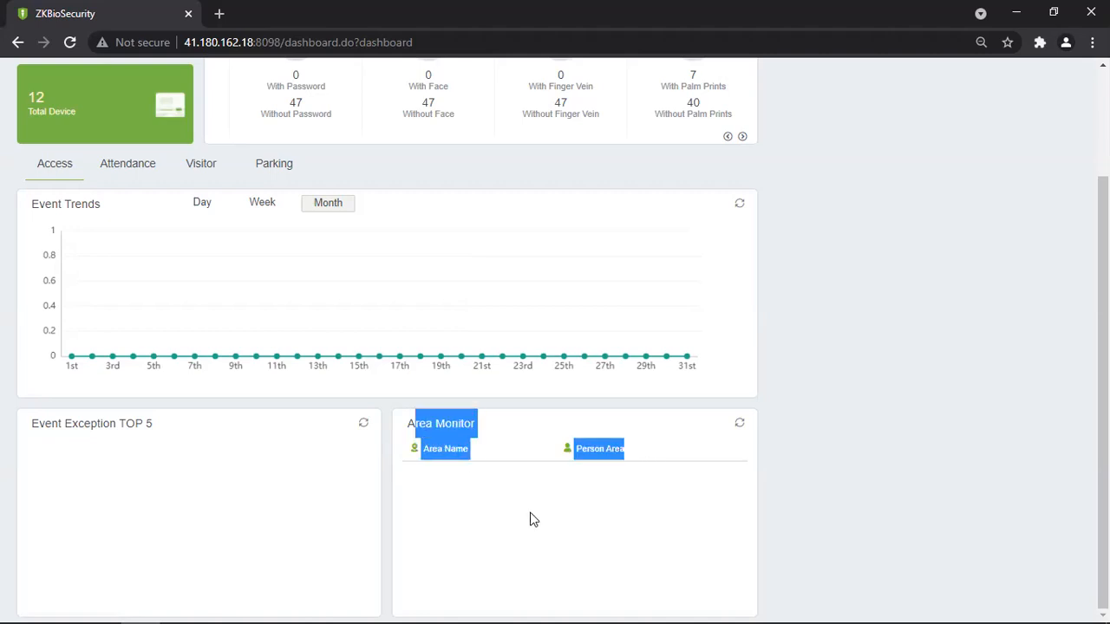
pyautogui.click(597, 541)
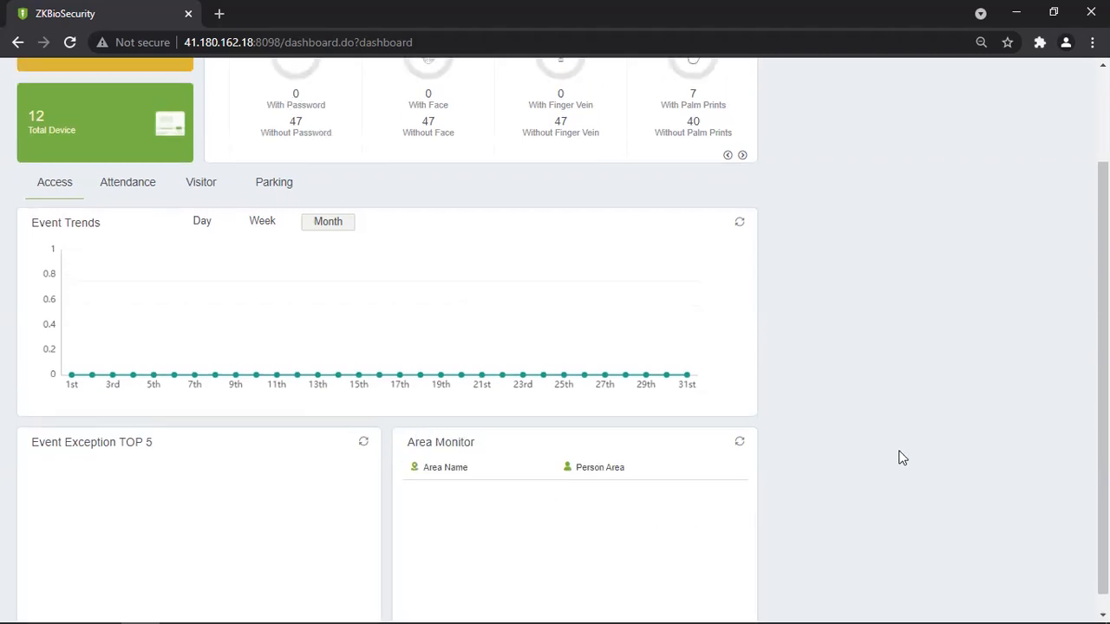
pyautogui.scroll(2, 898, 451)
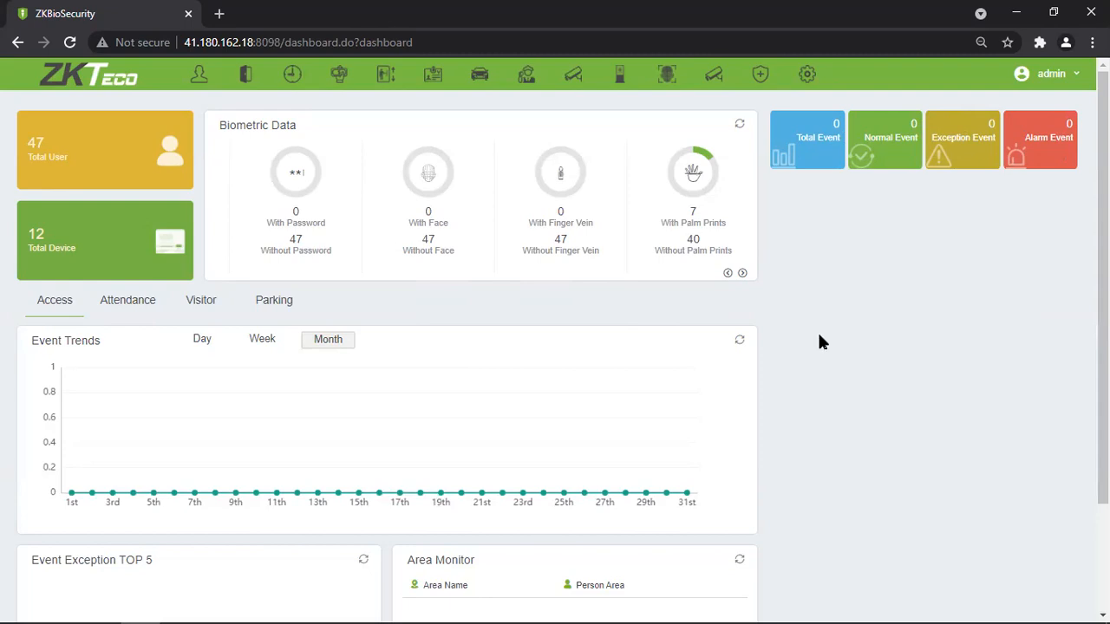
# Open the System module's Operation Log and leave the left sidebar expanded to full width.
pyautogui.click(858, 165)
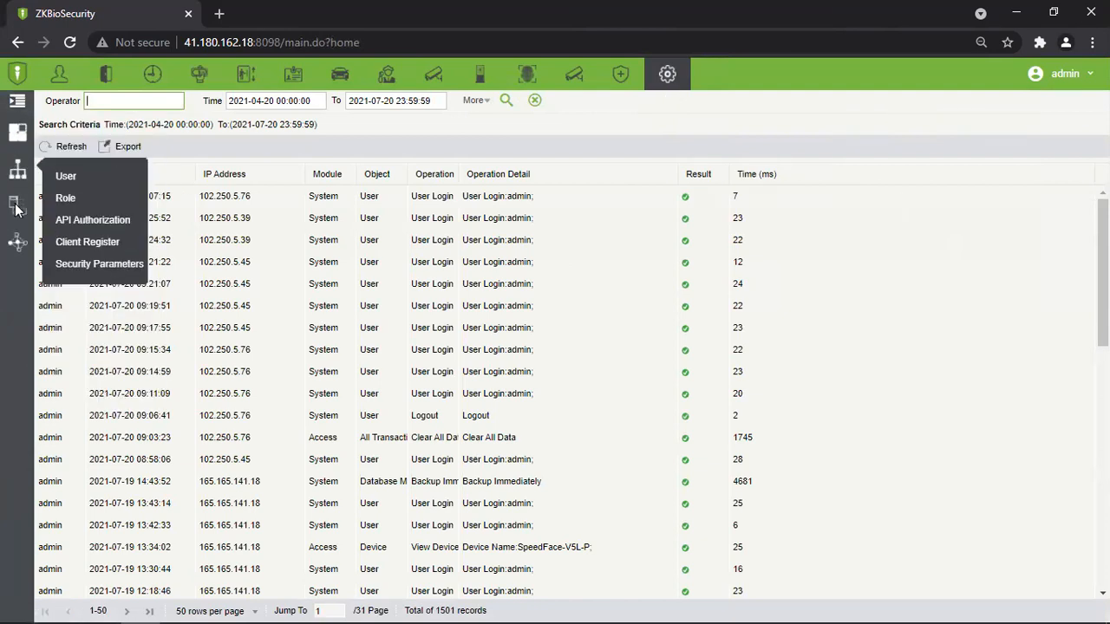
pyautogui.moveTo(15, 111)
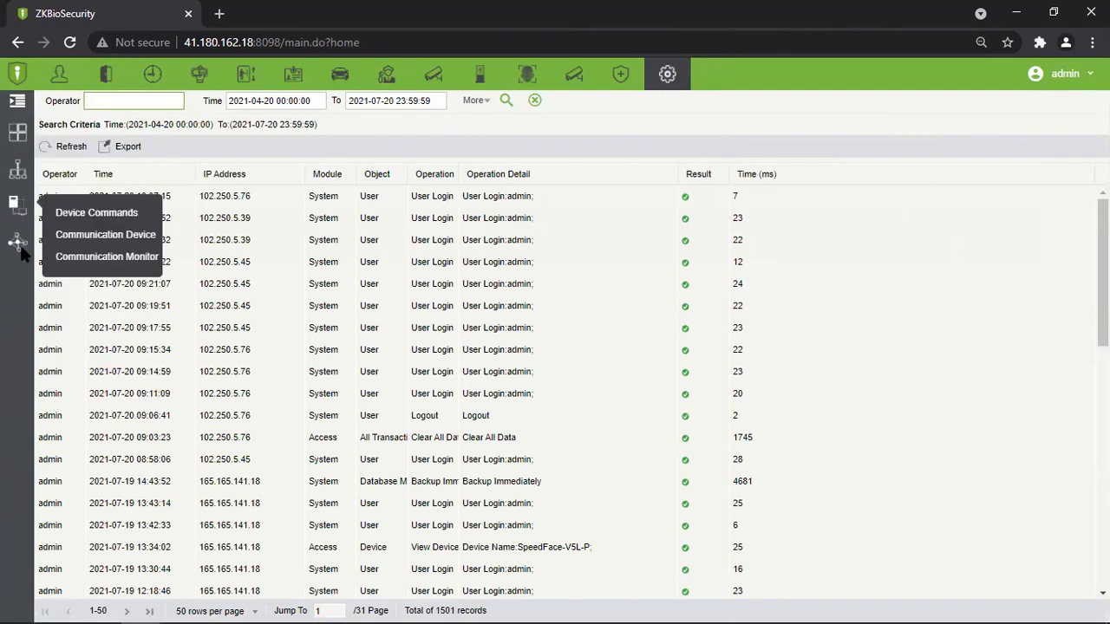
pyautogui.click(18, 105)
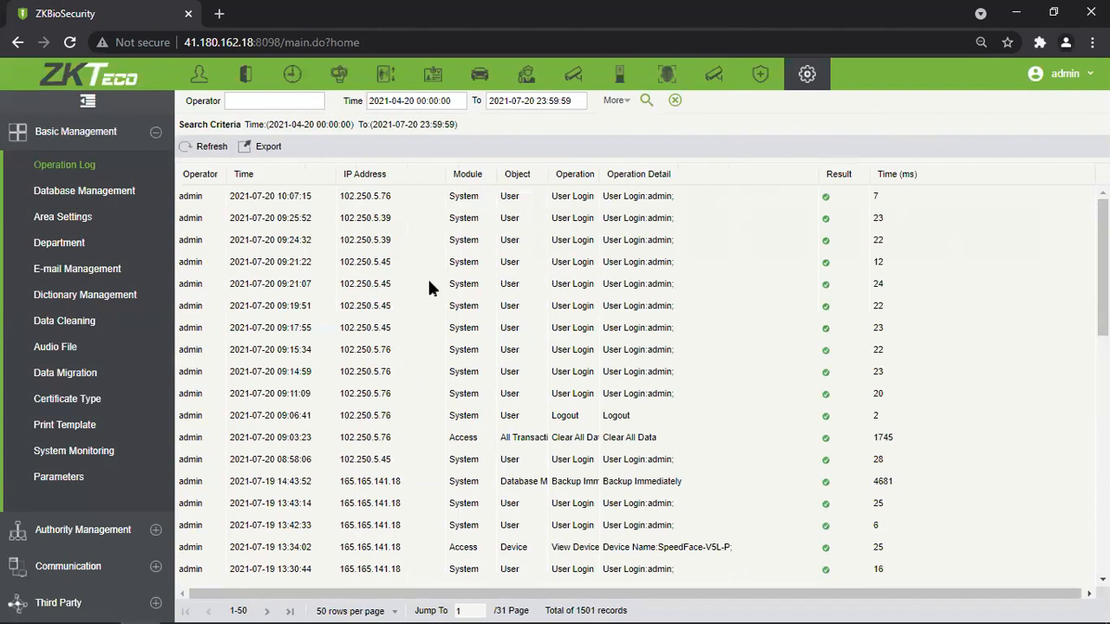
pyautogui.click(87, 104)
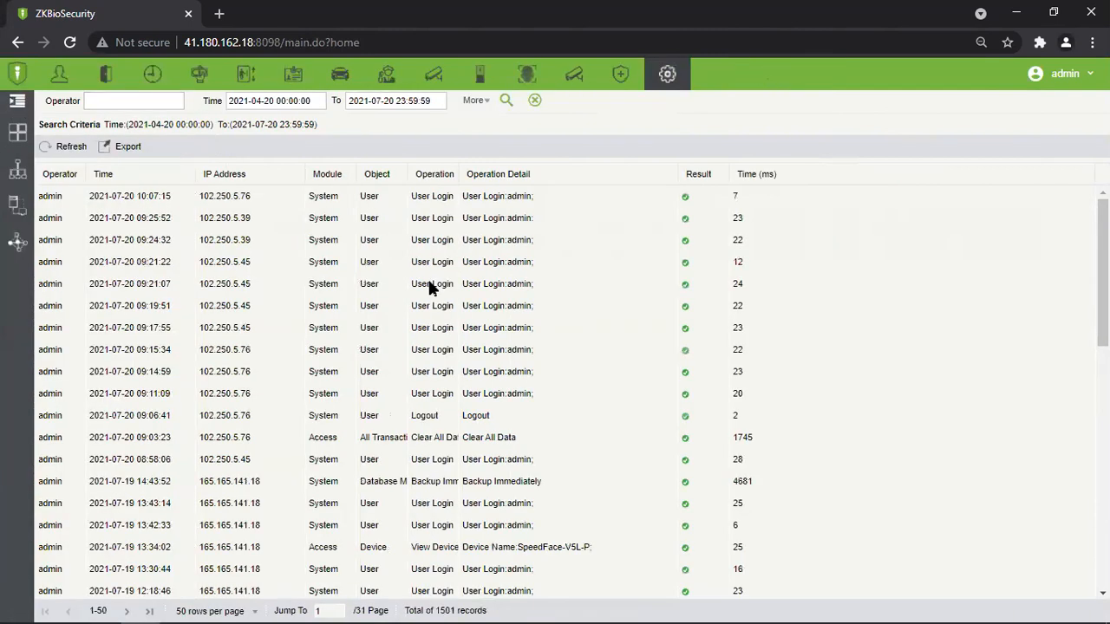
pyautogui.click(10, 104)
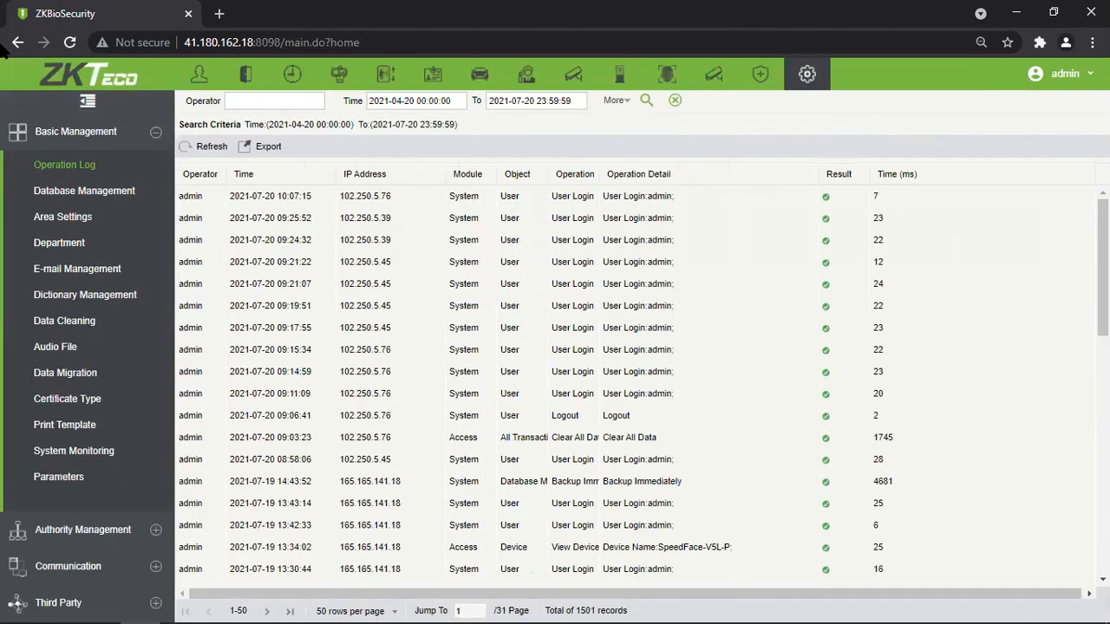
pyautogui.click(87, 104)
pyautogui.click(22, 105)
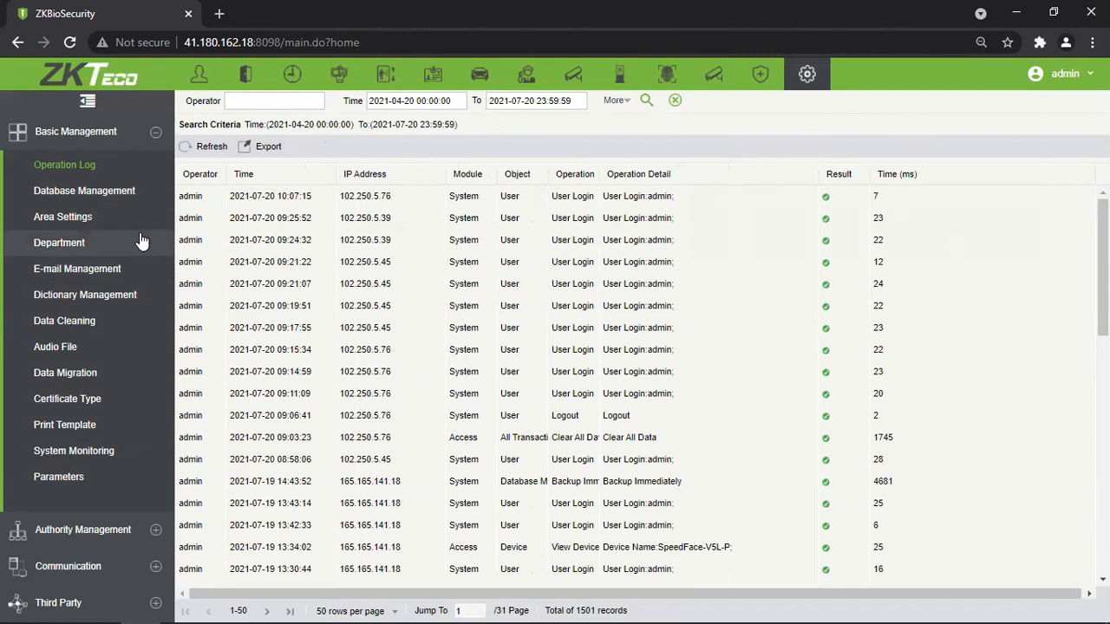
# Open the Area Settings list under Basic Management.
pyautogui.click(51, 218)
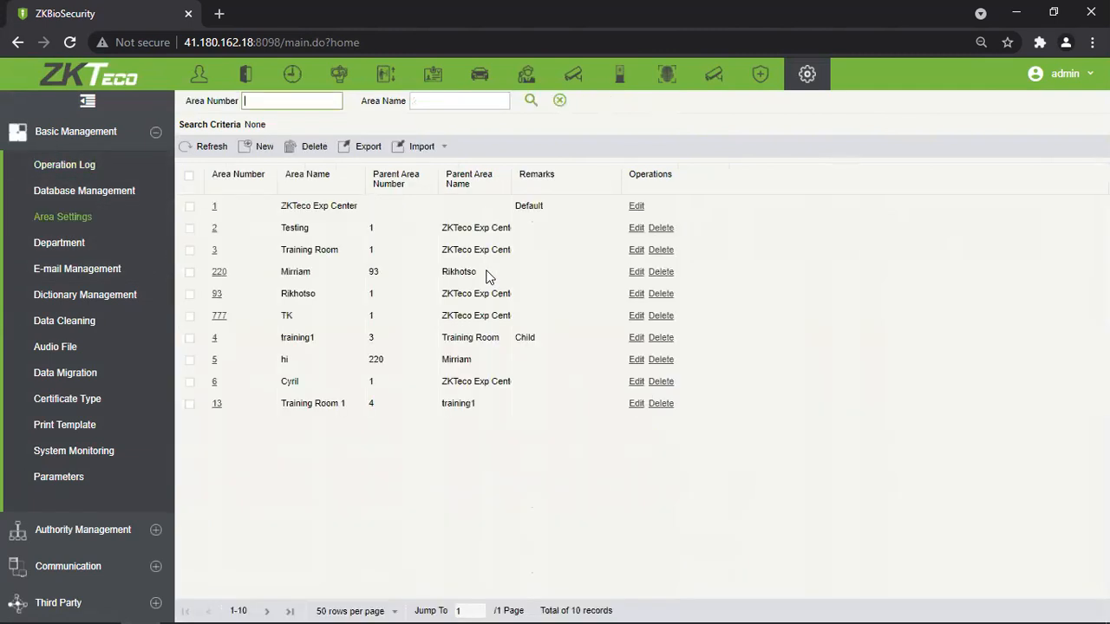
pyautogui.click(66, 247)
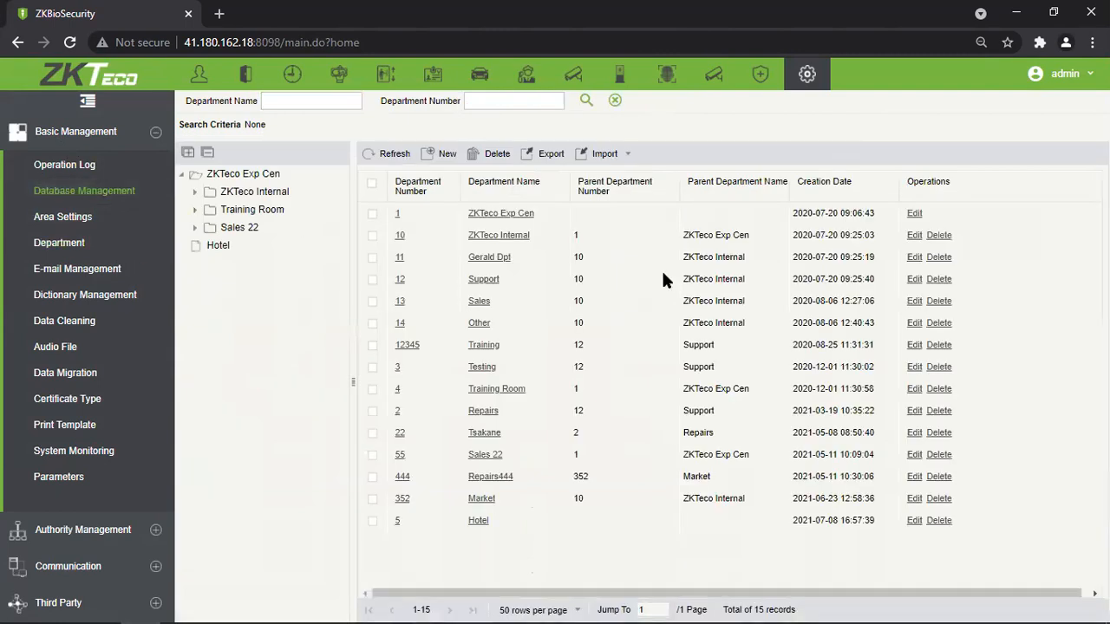
pyautogui.click(128, 222)
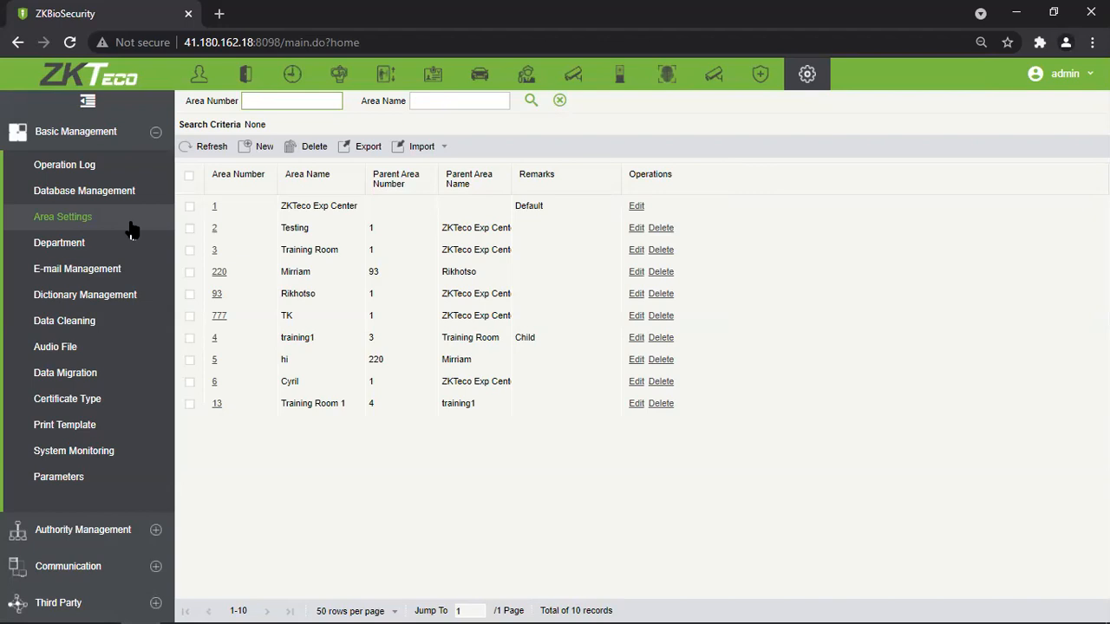
# Point out areas 220 and 93 and the default ZKTeco Exp Center area in the table.
pyautogui.doubleClick(297, 271)
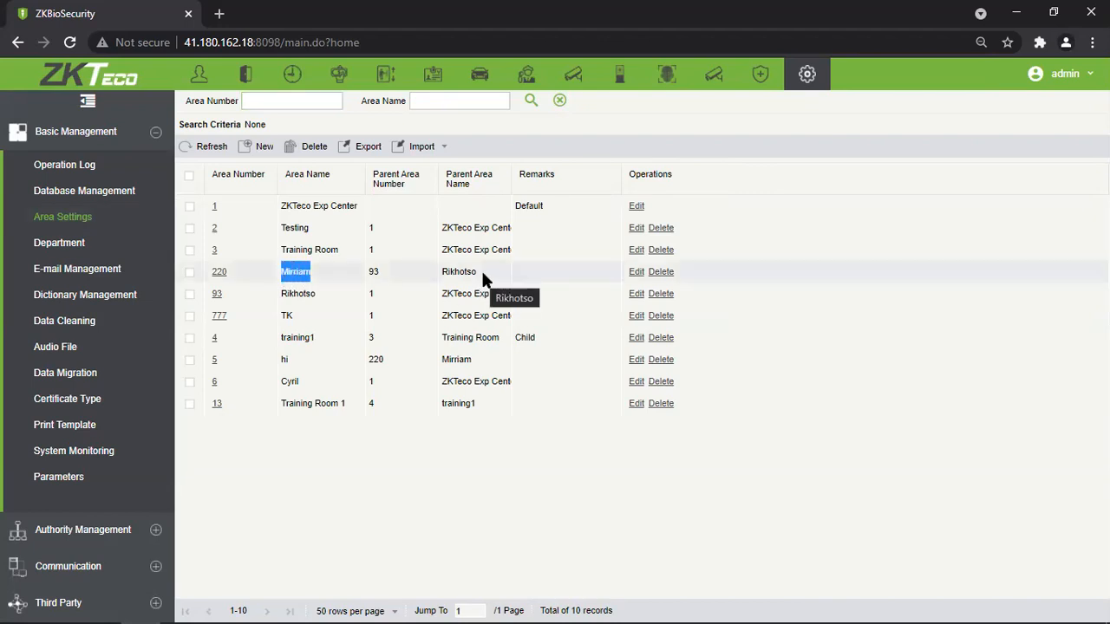
pyautogui.moveTo(483, 276); pyautogui.dragTo(442, 286)
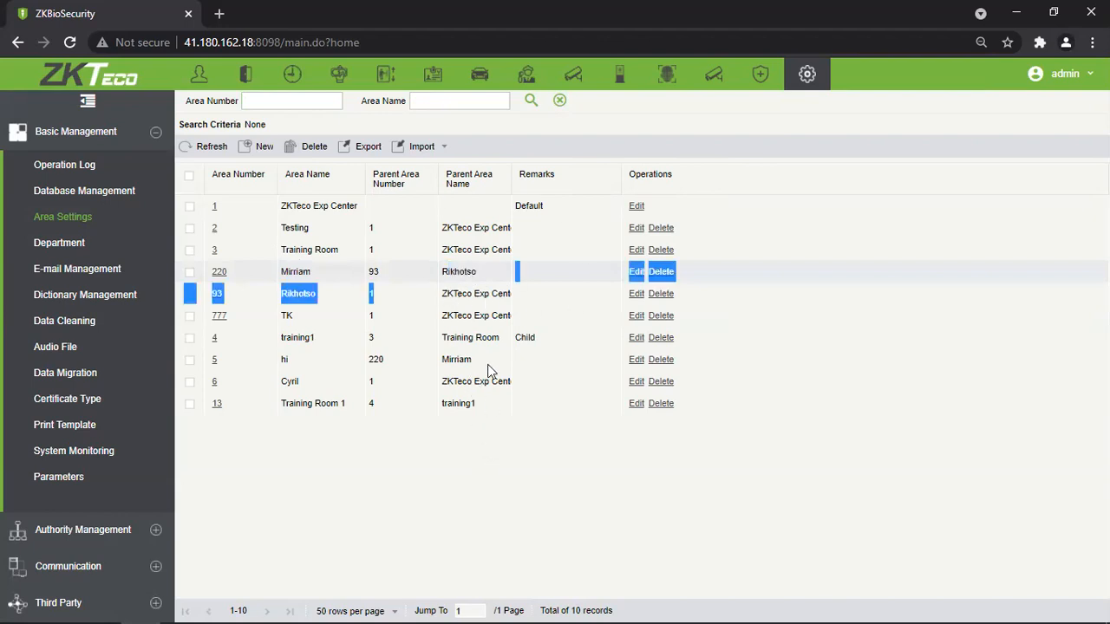
pyautogui.click(425, 236)
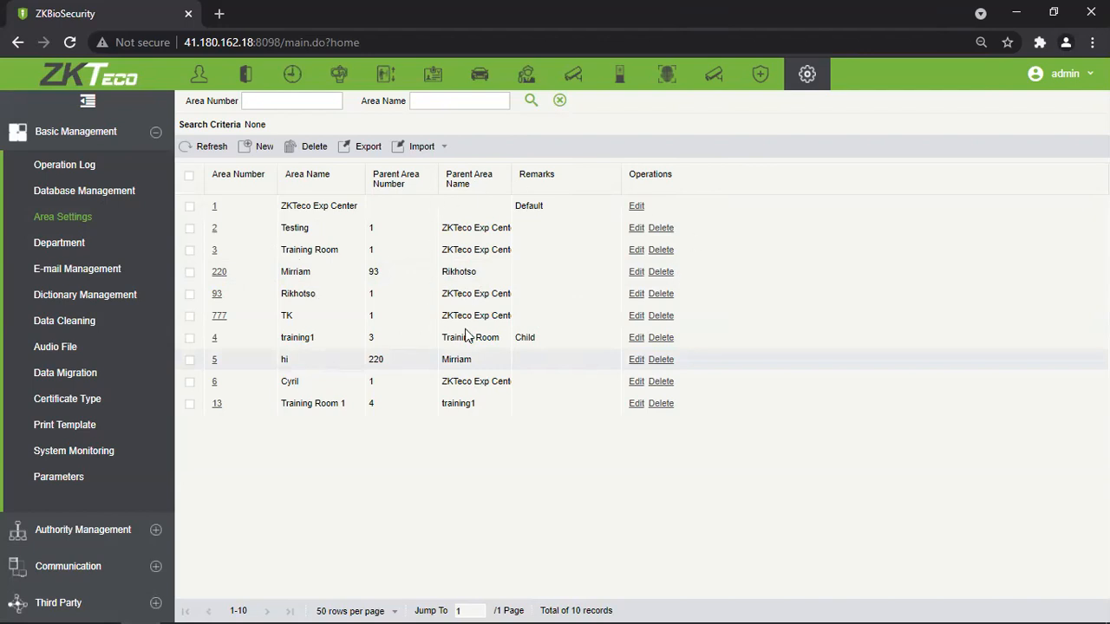
pyautogui.moveTo(256, 212); pyautogui.dragTo(523, 212)
pyautogui.click(563, 215)
pyautogui.moveTo(281, 212); pyautogui.dragTo(349, 209)
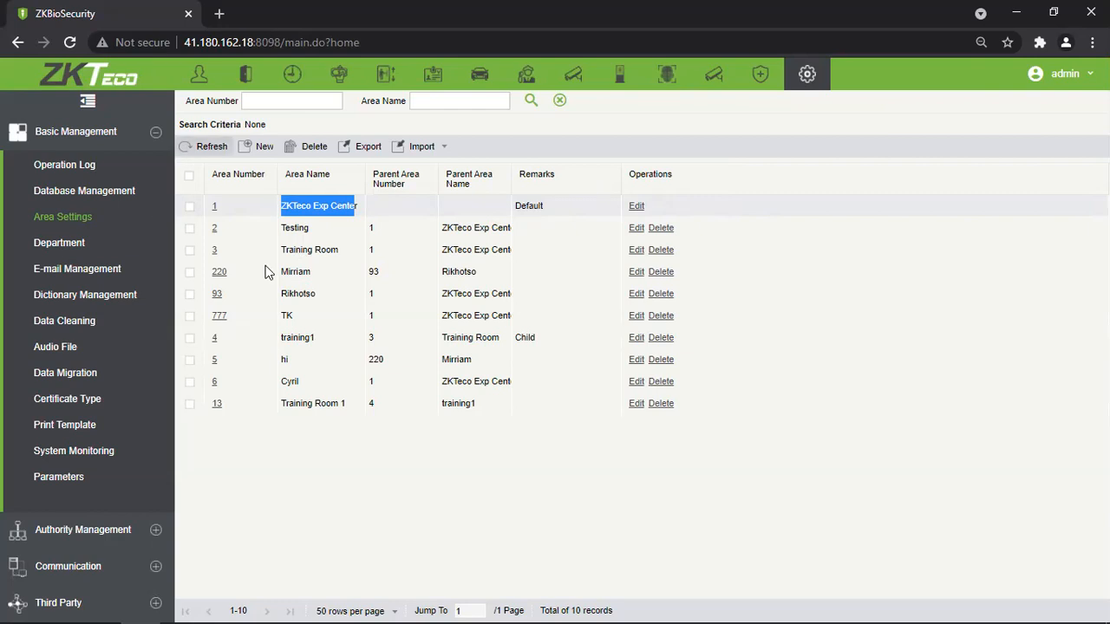
pyautogui.click(636, 206)
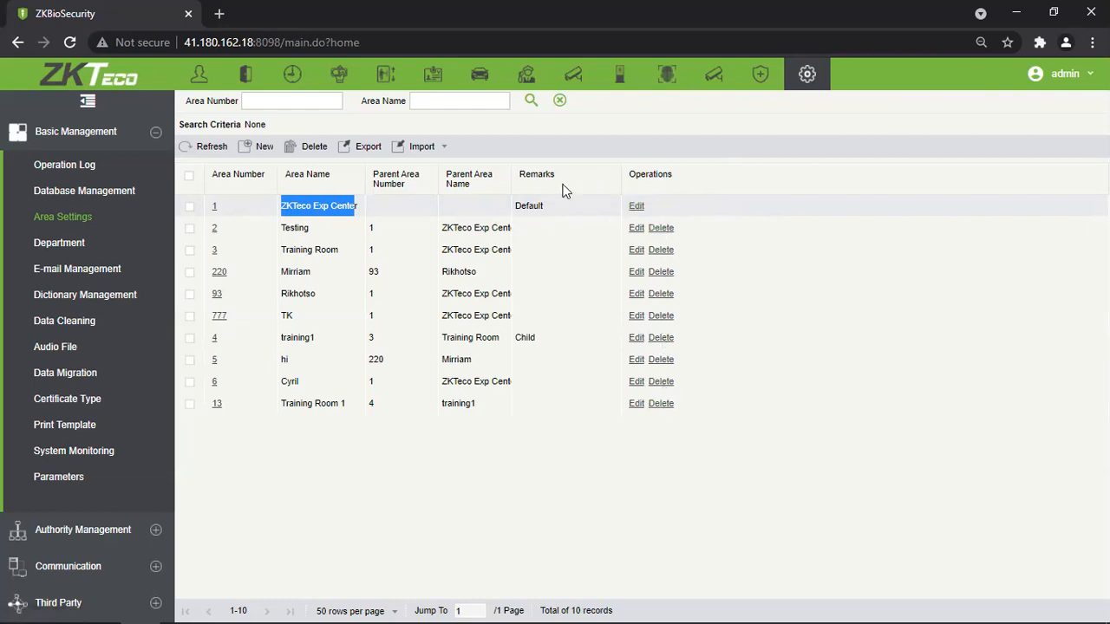
pyautogui.click(637, 207)
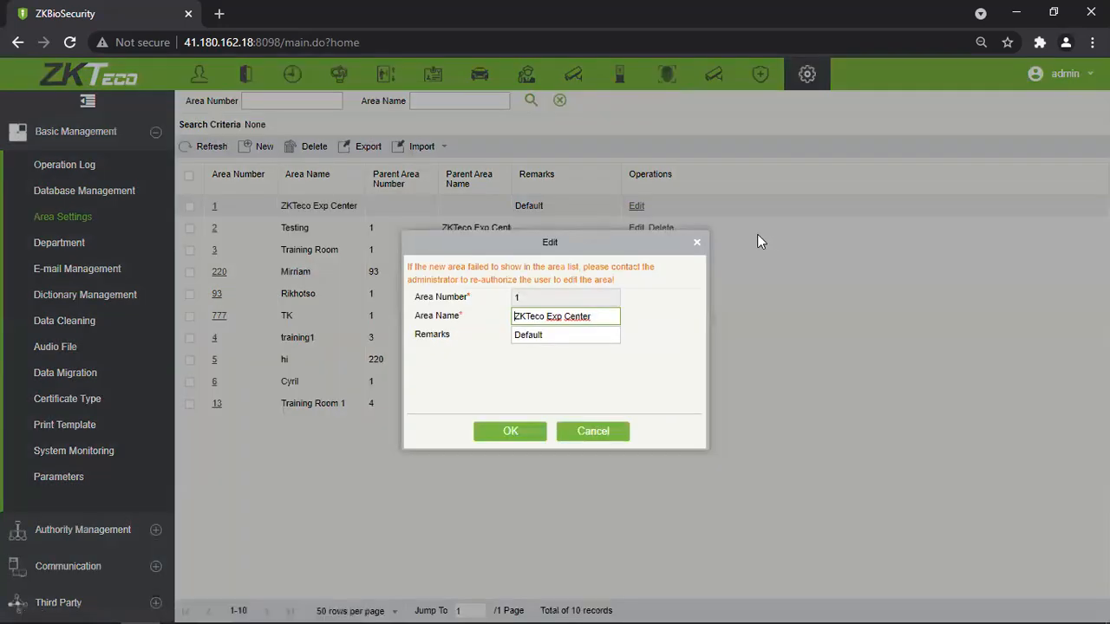
pyautogui.doubleClick(545, 298)
pyautogui.click(586, 298)
pyautogui.doubleClick(523, 298)
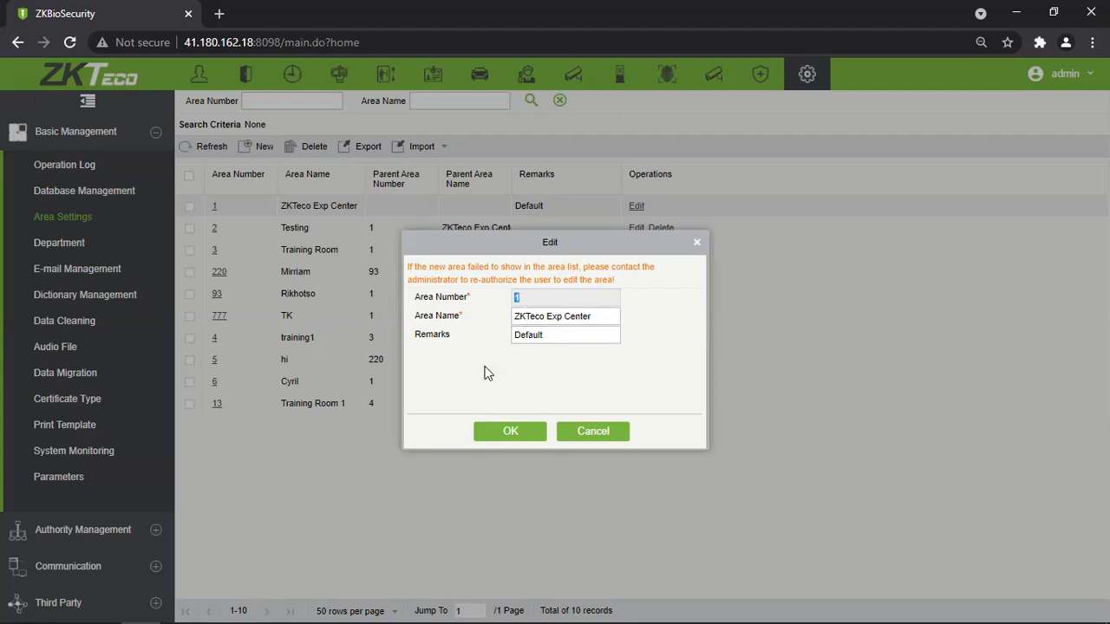
pyautogui.moveTo(610, 317); pyautogui.dragTo(509, 326)
pyautogui.click(647, 330)
pyautogui.moveTo(611, 319); pyautogui.dragTo(471, 316)
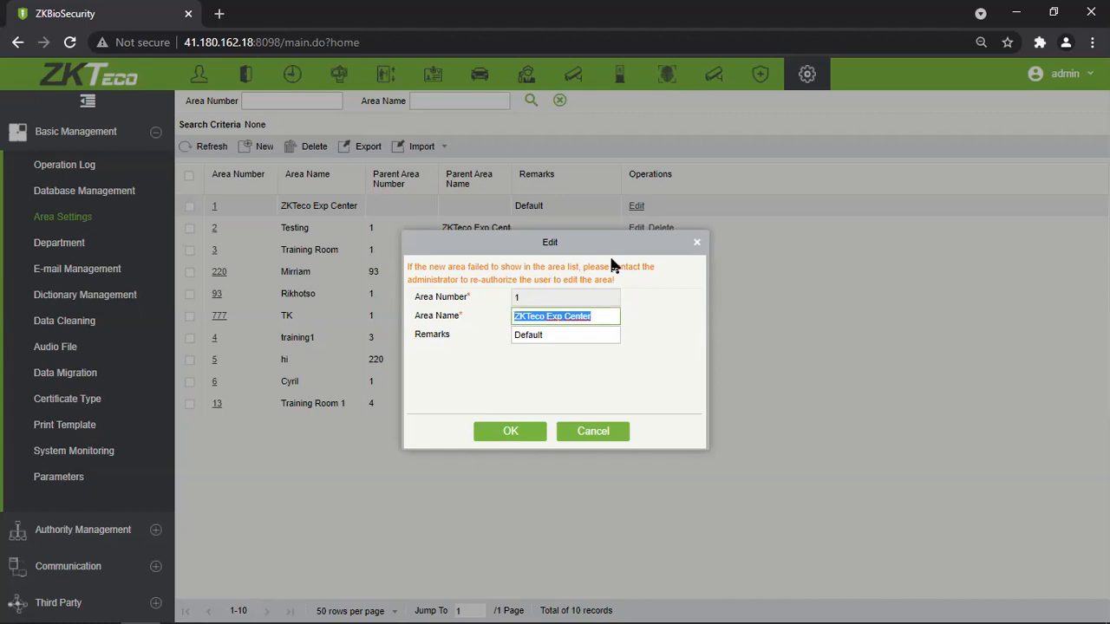
pyautogui.click(636, 303)
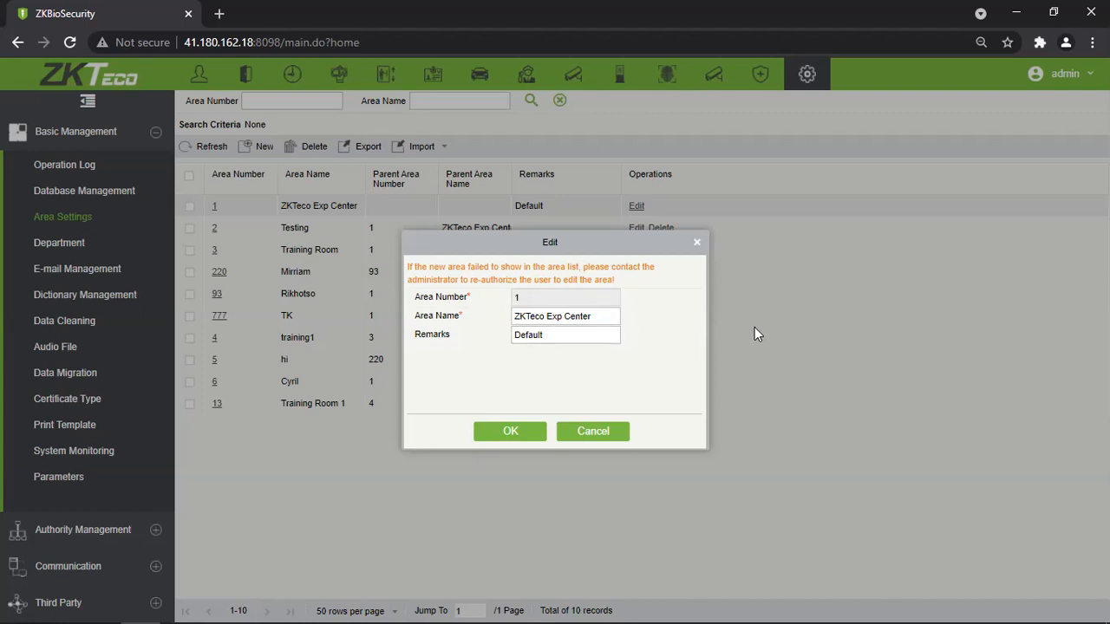
pyautogui.click(565, 336)
pyautogui.moveTo(523, 339); pyautogui.dragTo(492, 346)
pyautogui.click(556, 368)
pyautogui.click(576, 365)
pyautogui.moveTo(597, 316); pyautogui.dragTo(513, 317)
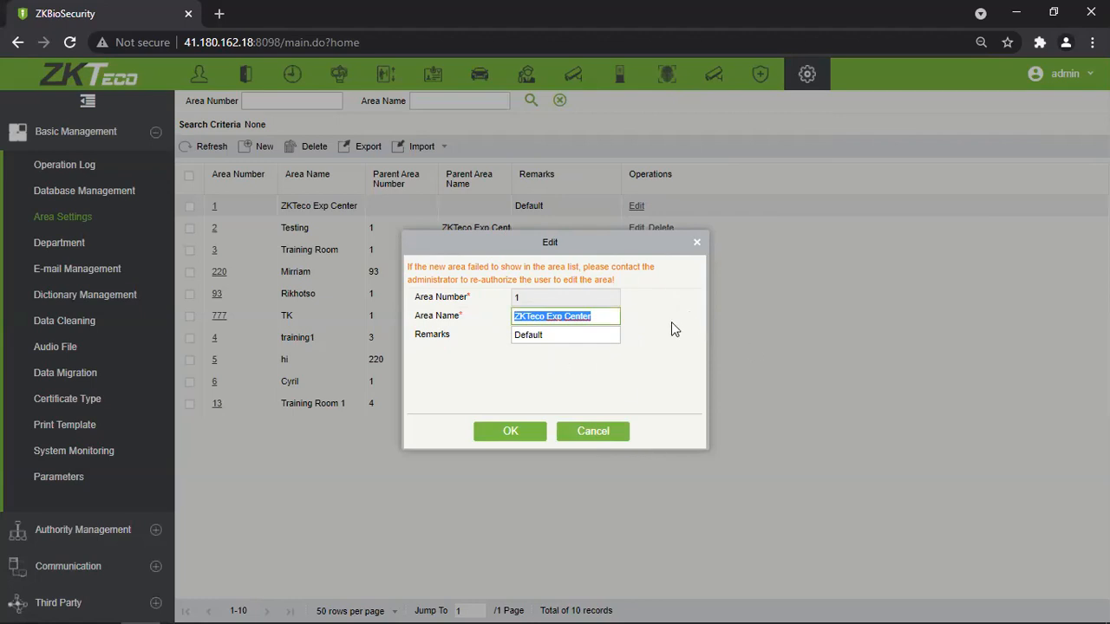
pyautogui.click(697, 243)
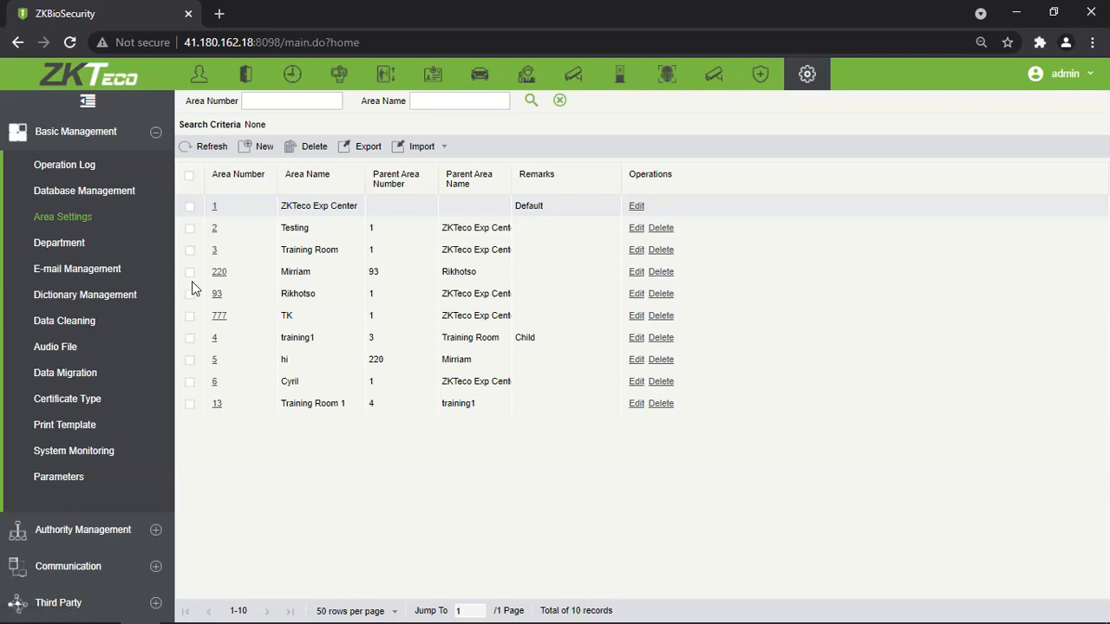
# Close area 1's edit form and create area number 7 named 7 under ZKTeco Exp Center.
pyautogui.click(214, 206)
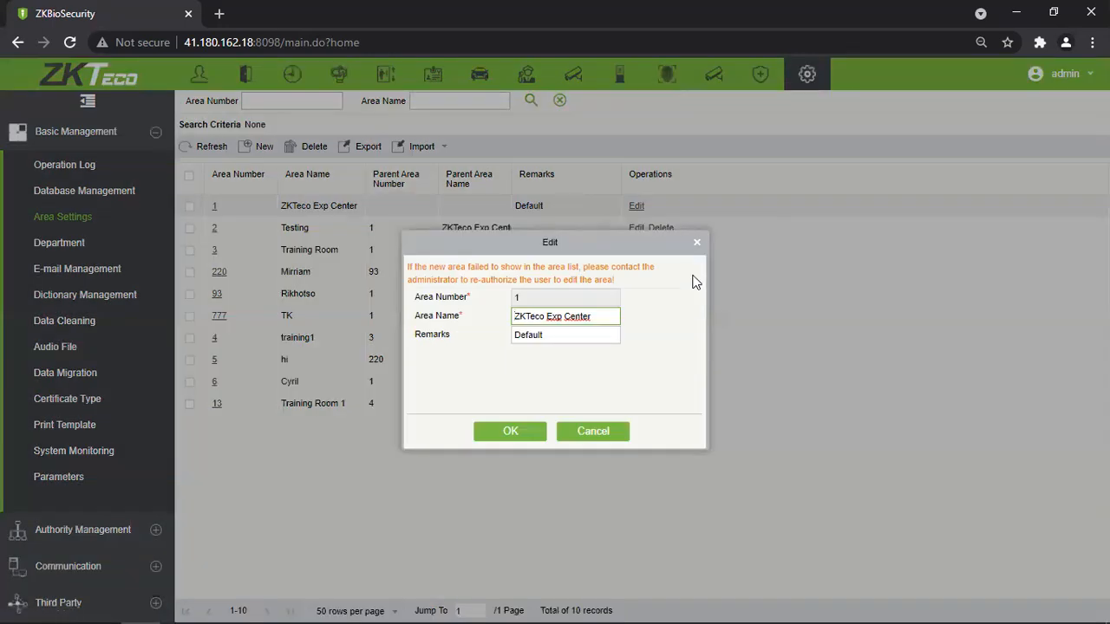
pyautogui.click(697, 242)
pyautogui.click(259, 147)
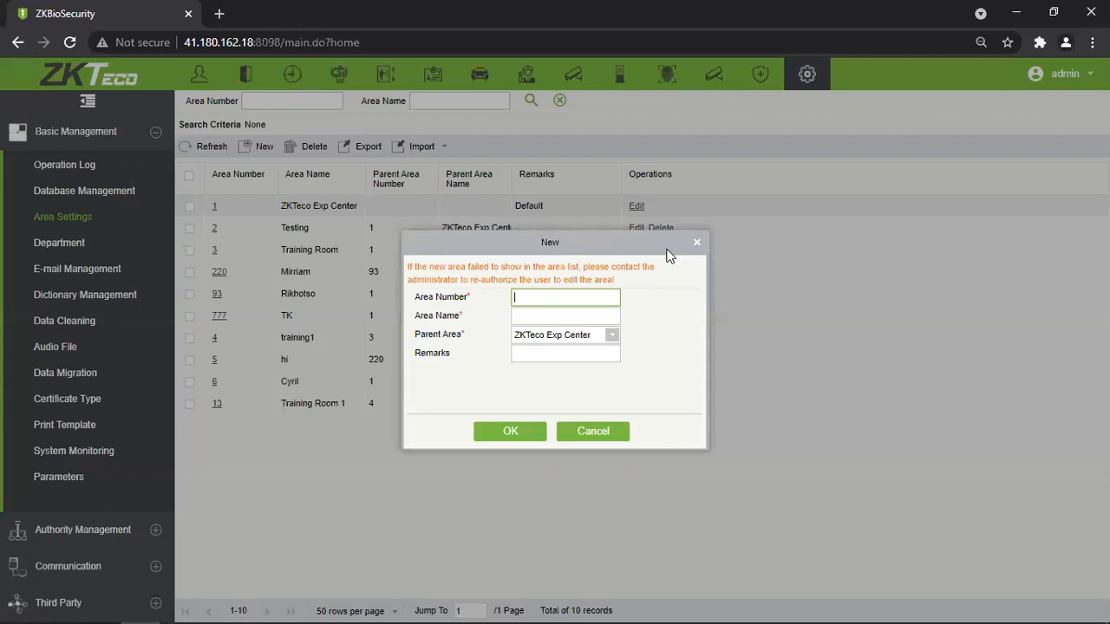
pyautogui.moveTo(532, 239); pyautogui.dragTo(454, 223)
pyautogui.click(504, 301)
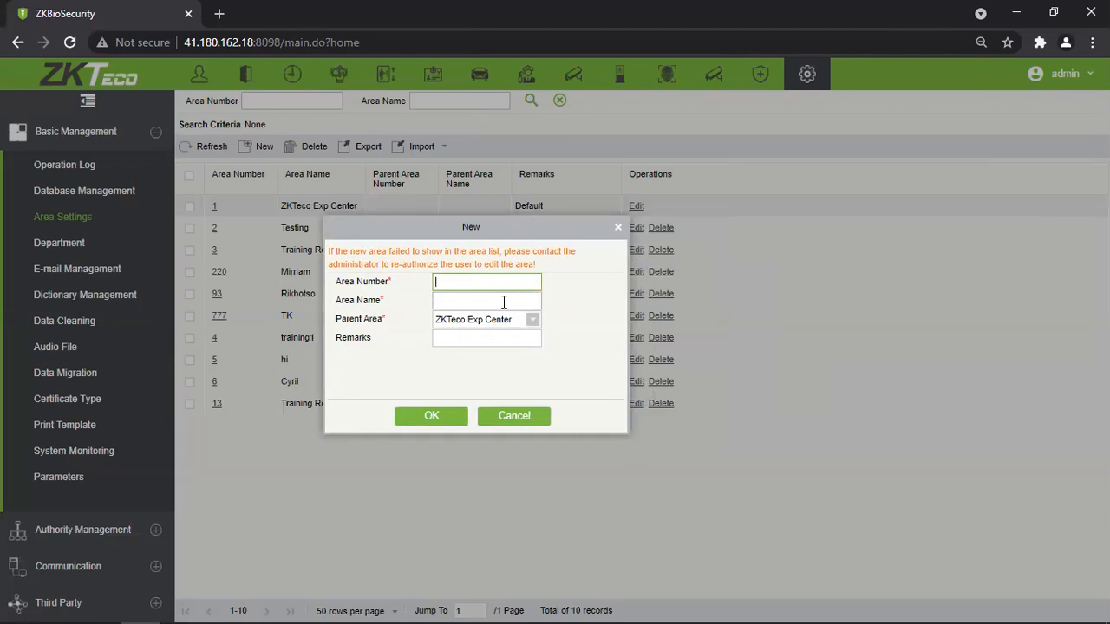
pyautogui.write('7')
pyautogui.click(504, 301)
pyautogui.write('7')
pyautogui.click(428, 418)
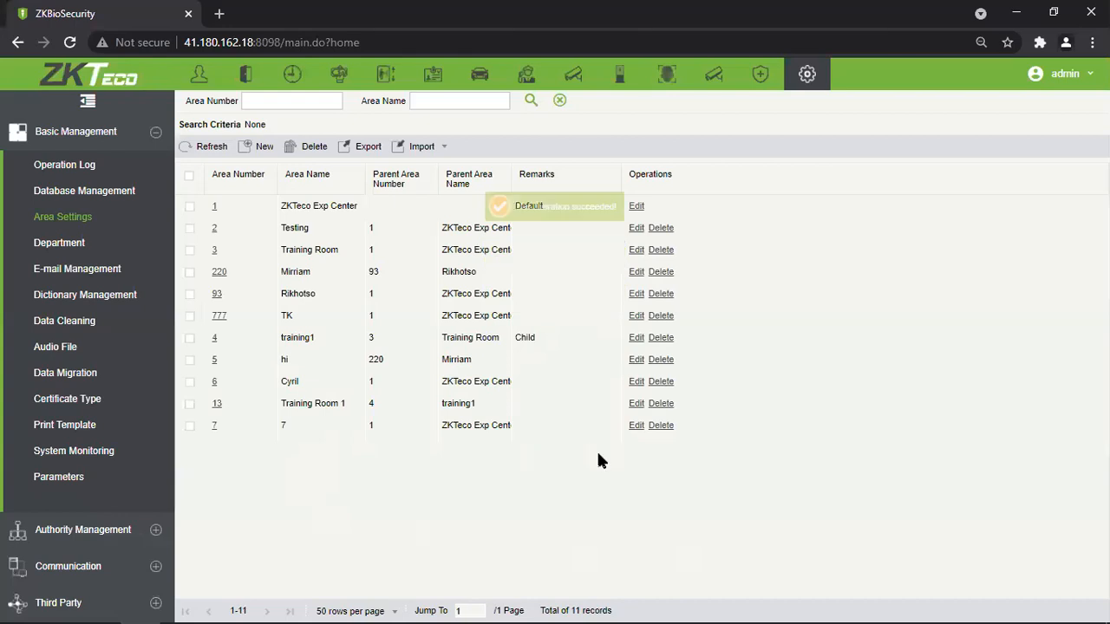
# Sort the area table by Area Number in ascending order.
pyautogui.moveTo(511, 425); pyautogui.dragTo(399, 470)
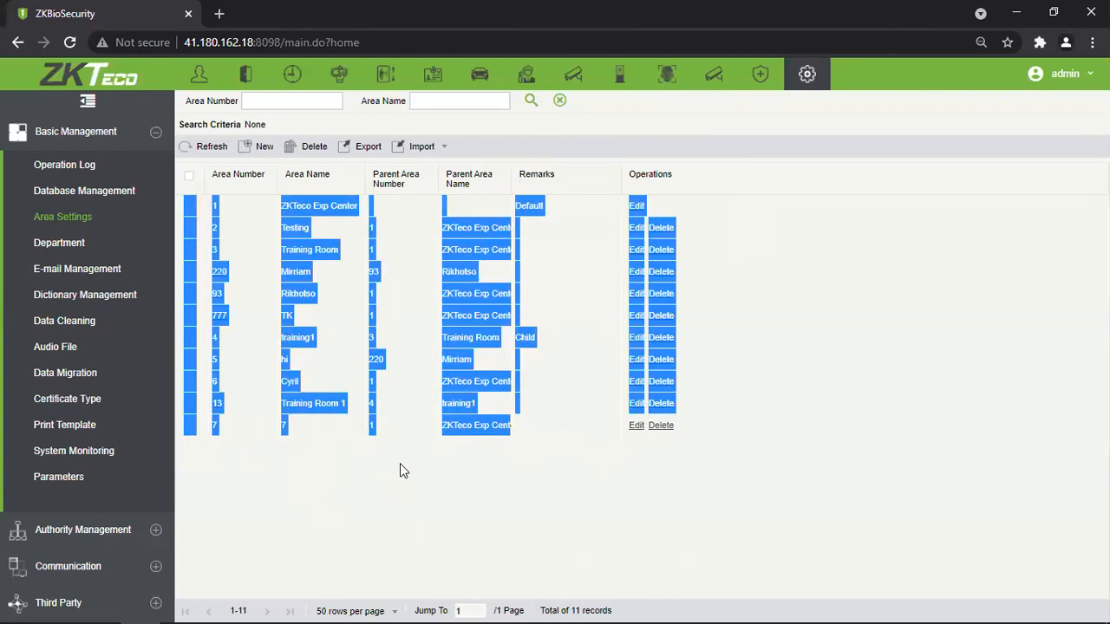
pyautogui.click(402, 465)
pyautogui.moveTo(443, 435); pyautogui.dragTo(500, 482)
pyautogui.click(500, 482)
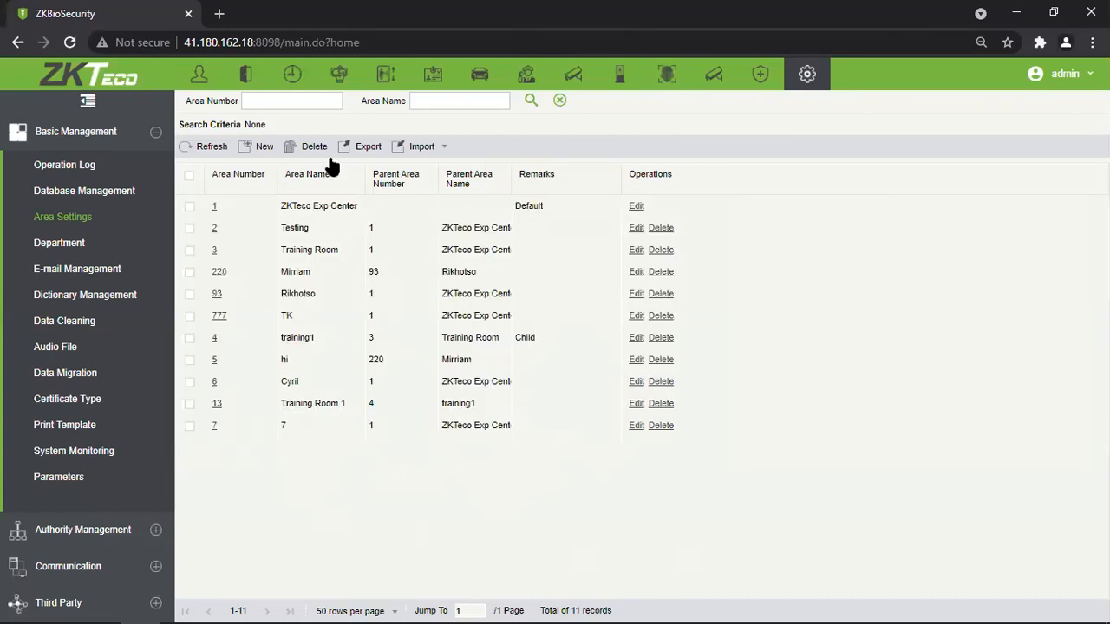
pyautogui.click(259, 182)
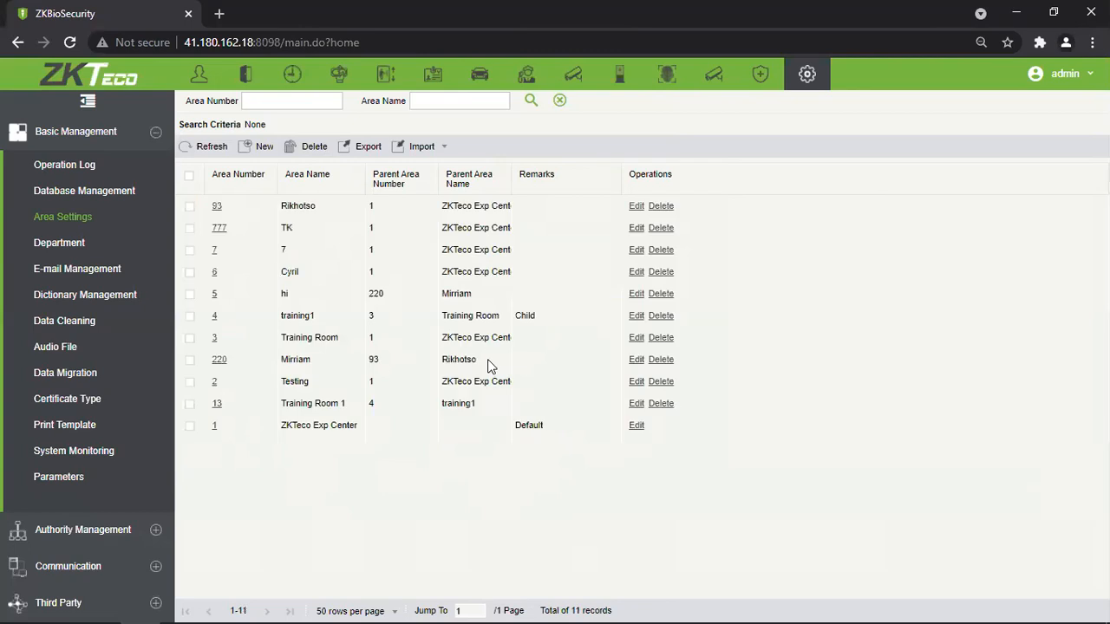
pyautogui.click(257, 183)
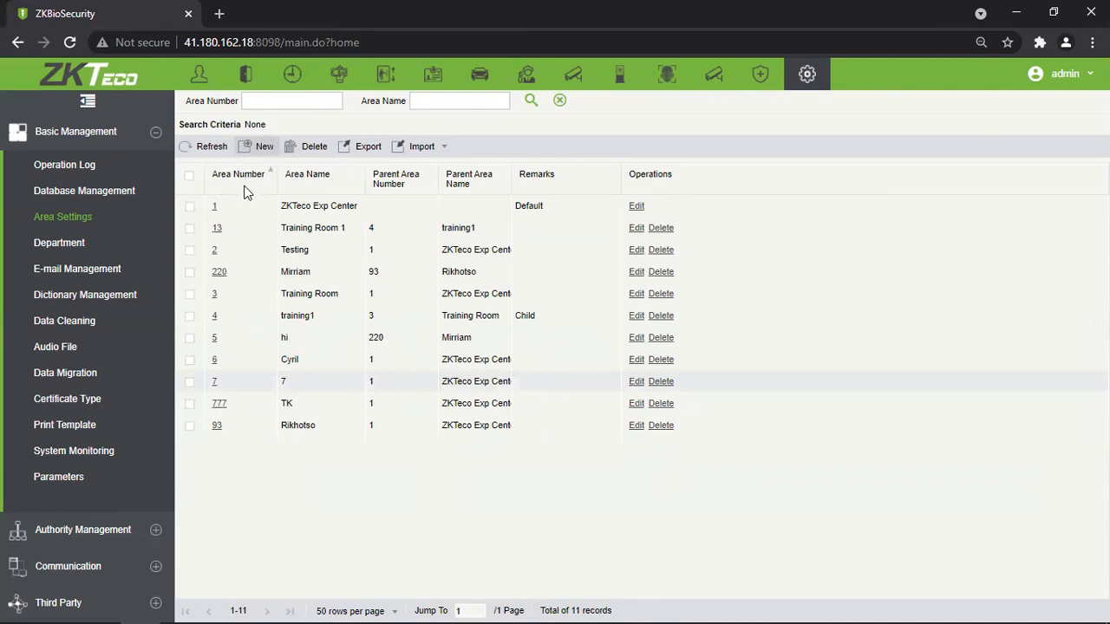
# Delete area 7, returning the list to 10 records, and start a new area form.
pyautogui.click(664, 383)
pyautogui.click(507, 369)
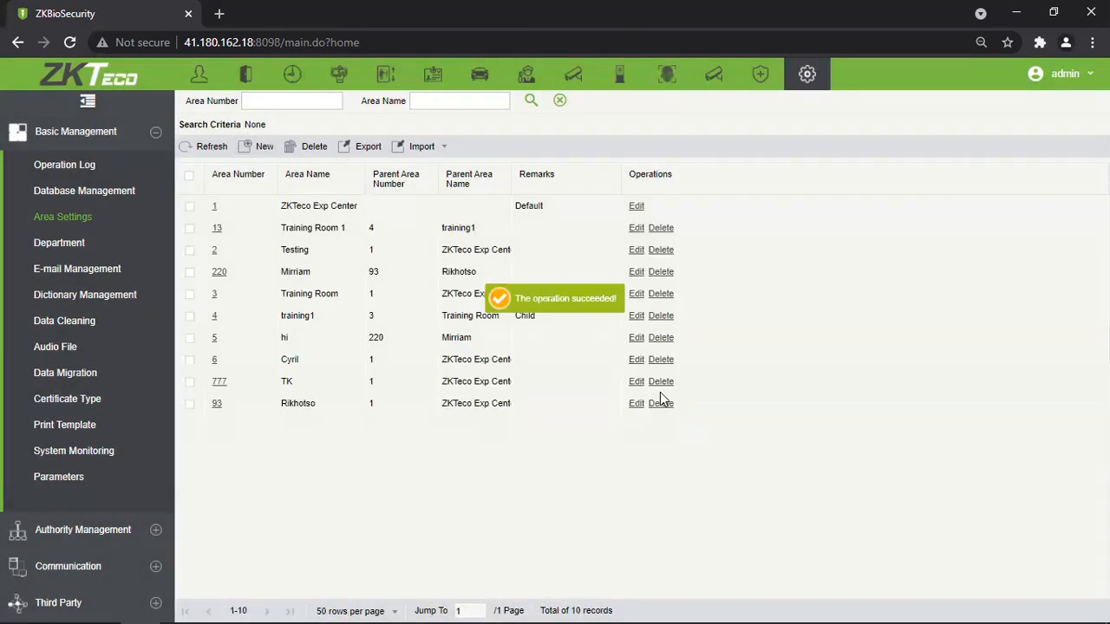
pyautogui.click(263, 149)
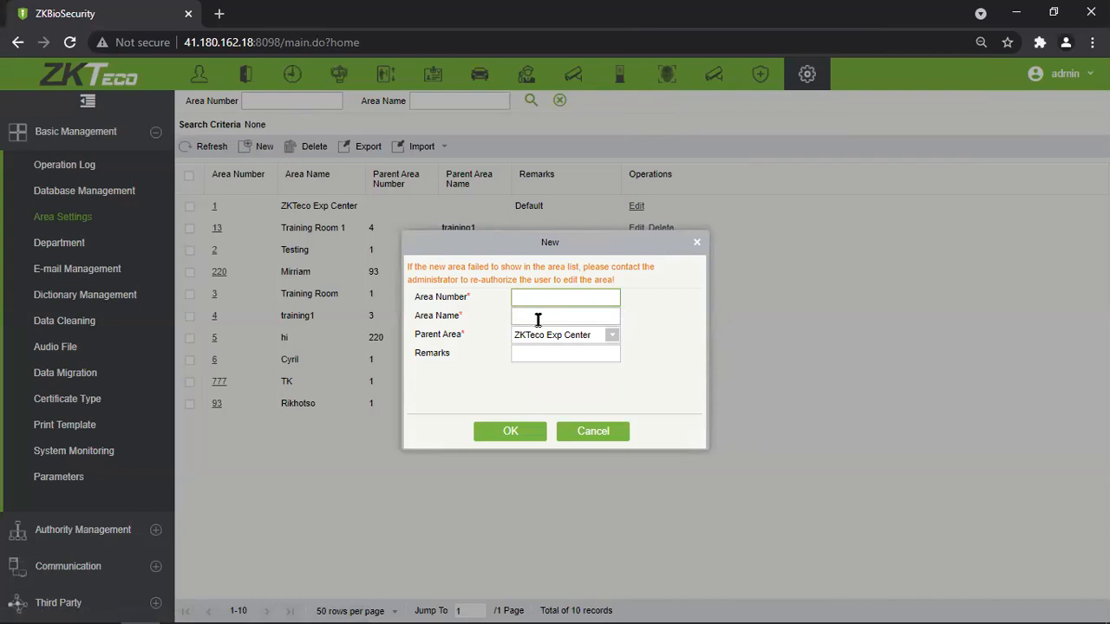
# Test invalid Area Number entries: 8746, 0001, 2345678, special characters and letters.
pyautogui.write('8746')
pyautogui.press('BackSpace')
pyautogui.press('BackSpace')
pyautogui.press('BackSpace')
pyautogui.press('BackSpace')
pyautogui.write('0001')
pyautogui.press('BackSpace')
pyautogui.press('BackSpace')
pyautogui.press('BackSpace')
pyautogui.write('1')
pyautogui.press('BackSpace')
pyautogui.write('2345678')
pyautogui.hotkey('ctrl', 'a')
pyautogui.press('BackSpace')
pyautogui.write('@#$%^&*')
pyautogui.press('BackSpace')
pyautogui.press('BackSpace')
pyautogui.press('BackSpace')
pyautogui.press('BackSpace')
pyautogui.press('BackSpace')
pyautogui.press('BackSpace')
pyautogui.press('BackSpace')
pyautogui.press('BackSpace')
pyautogui.write('sexdrcftvgbyhn')
pyautogui.press('BackSpace')
pyautogui.press('BackSpace')
pyautogui.press('BackSpace')
pyautogui.press('BackSpace')
pyautogui.press('BackSpace')
pyautogui.press('BackSpace')
pyautogui.press('BackSpace')
pyautogui.press('BackSpace')
pyautogui.press('BackSpace')
pyautogui.press('BackSpace')
pyautogui.press('BackSpace')
pyautogui.press('BackSpace')
pyautogui.press('BackSpace')
pyautogui.press('BackSpace')
# Replace the duplicate number 2 with 7, name the area Training, and show Parent Area choices.
pyautogui.write('2')
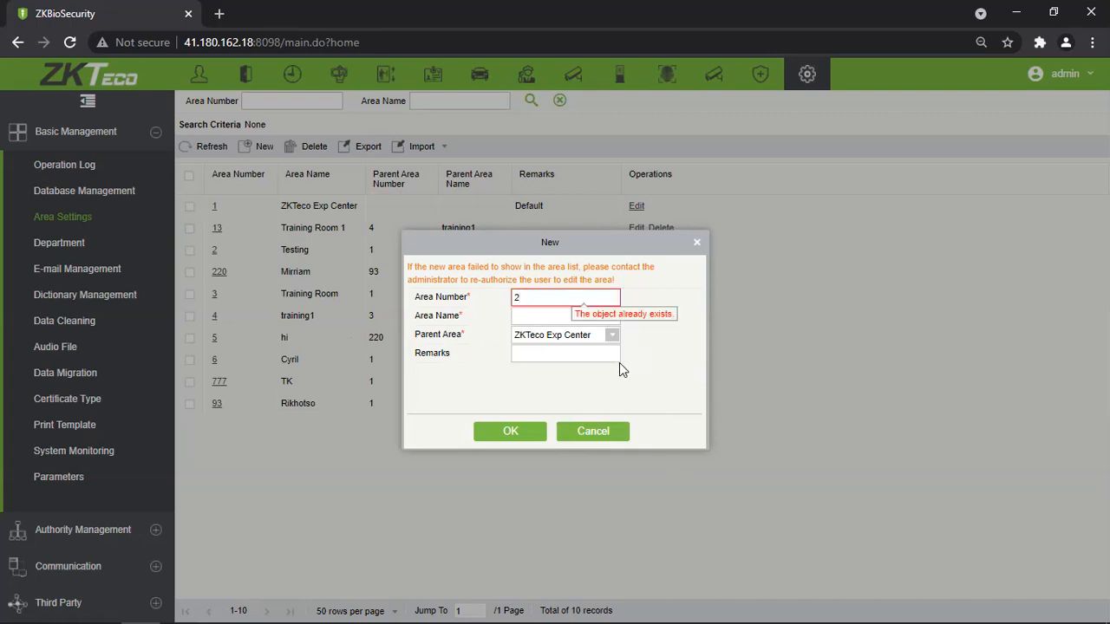
pyautogui.doubleClick(532, 298)
pyautogui.write('7')
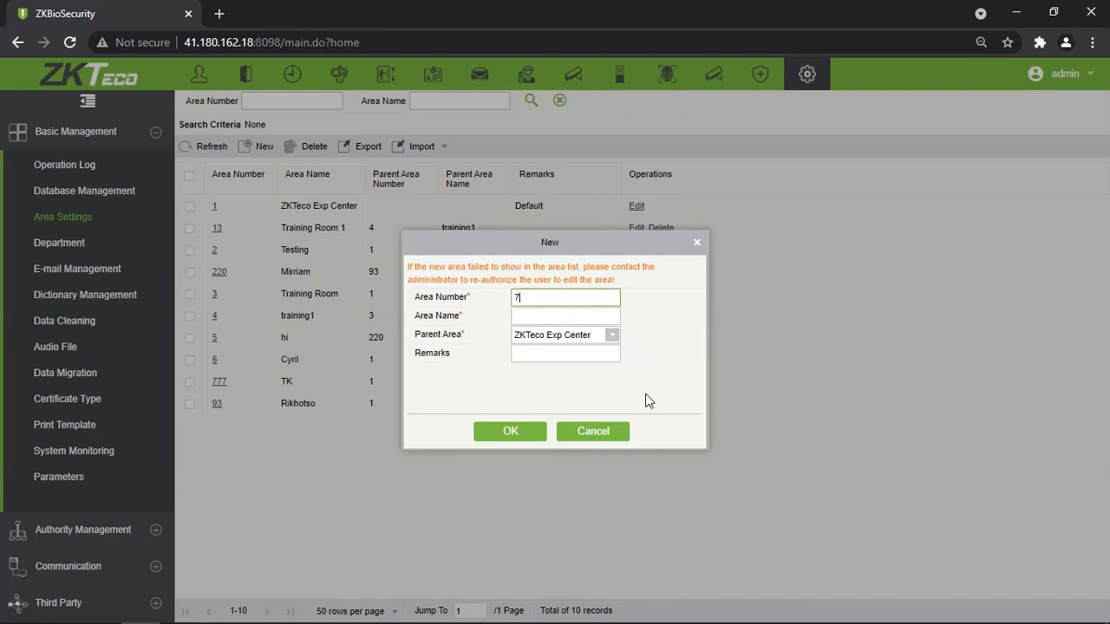
pyautogui.click(559, 316)
pyautogui.write('Training')
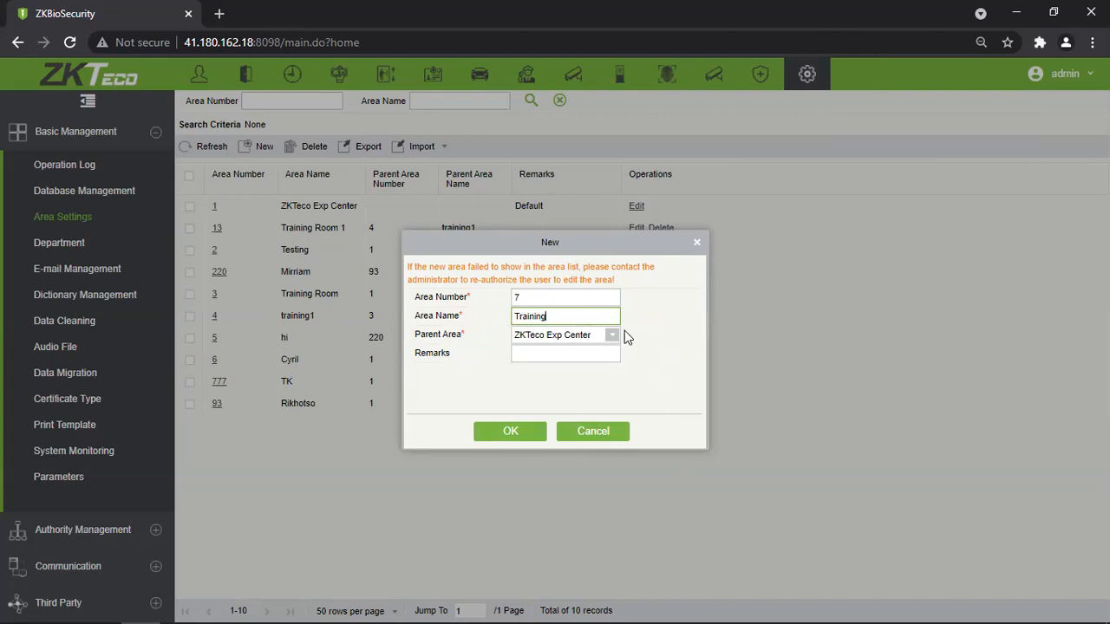
pyautogui.click(613, 336)
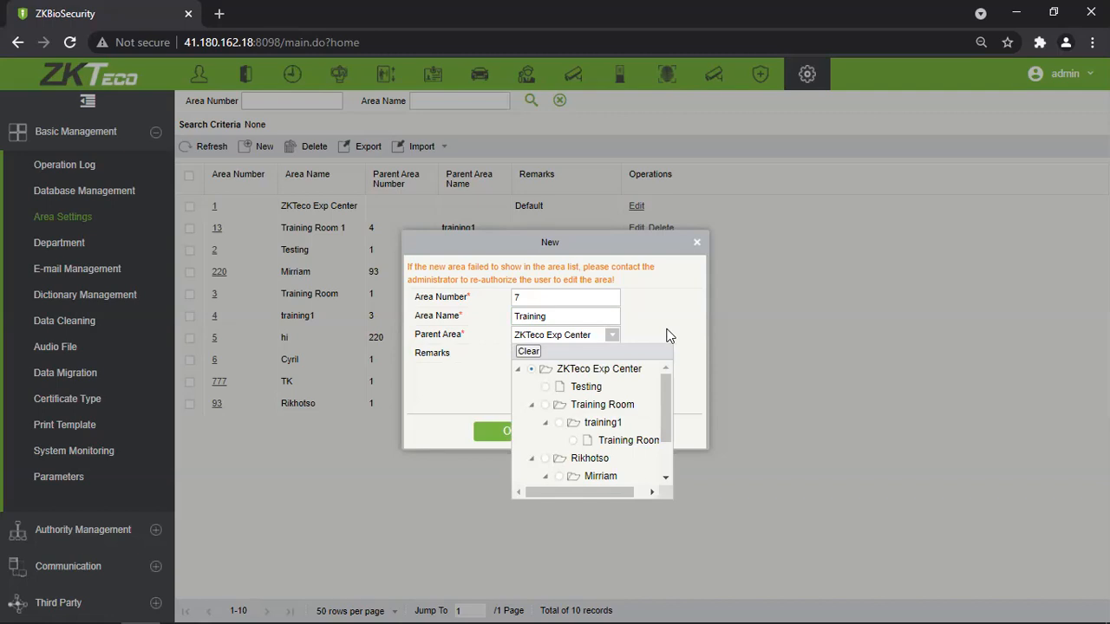
# Browse the Parent Area tree, expanding the Training Room, training1 and Rikhotso branches.
pyautogui.click(531, 405)
pyautogui.click(532, 423)
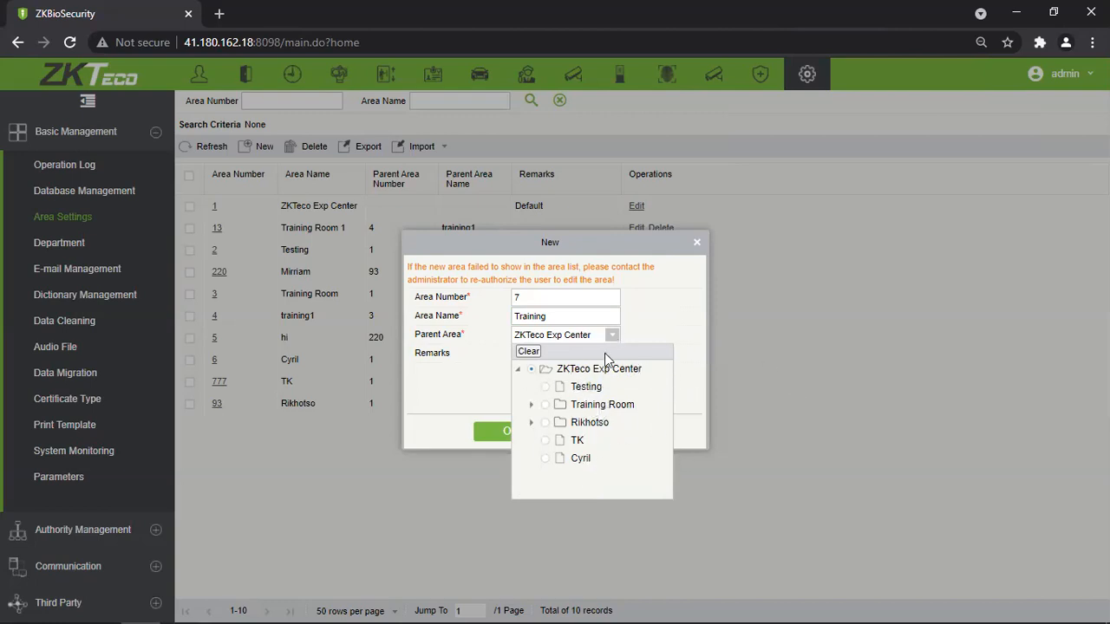
pyautogui.click(530, 405)
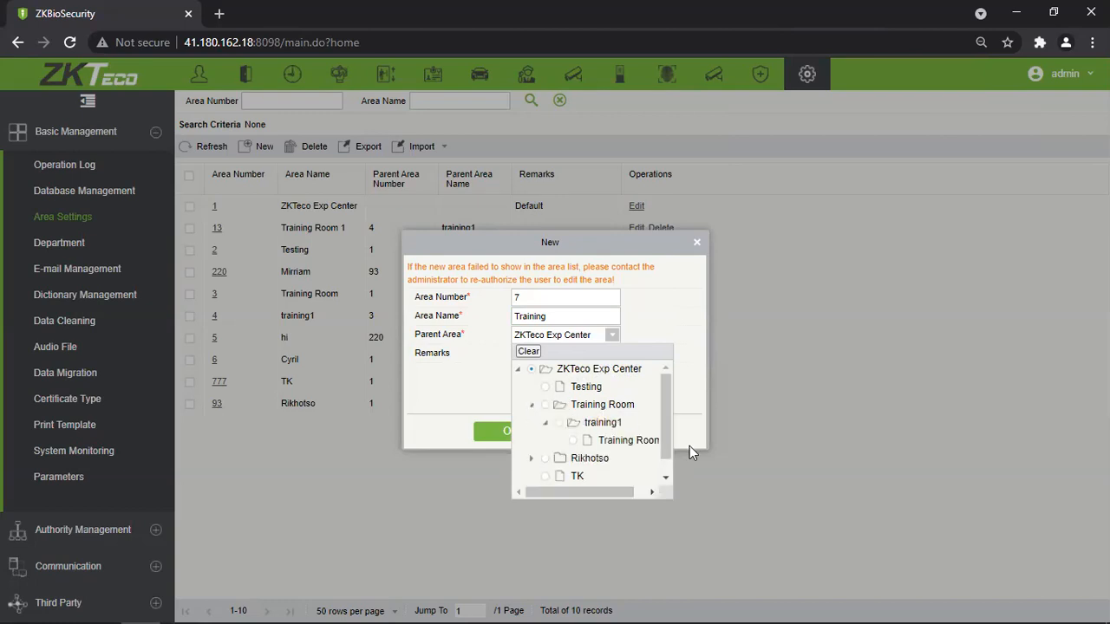
pyautogui.click(544, 422)
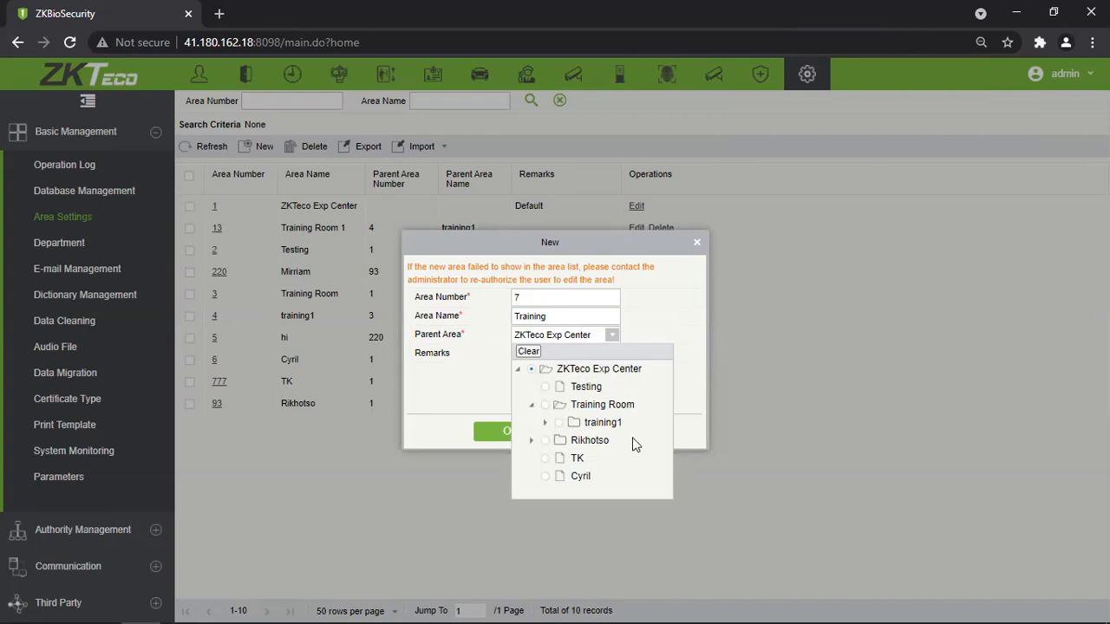
pyautogui.click(544, 422)
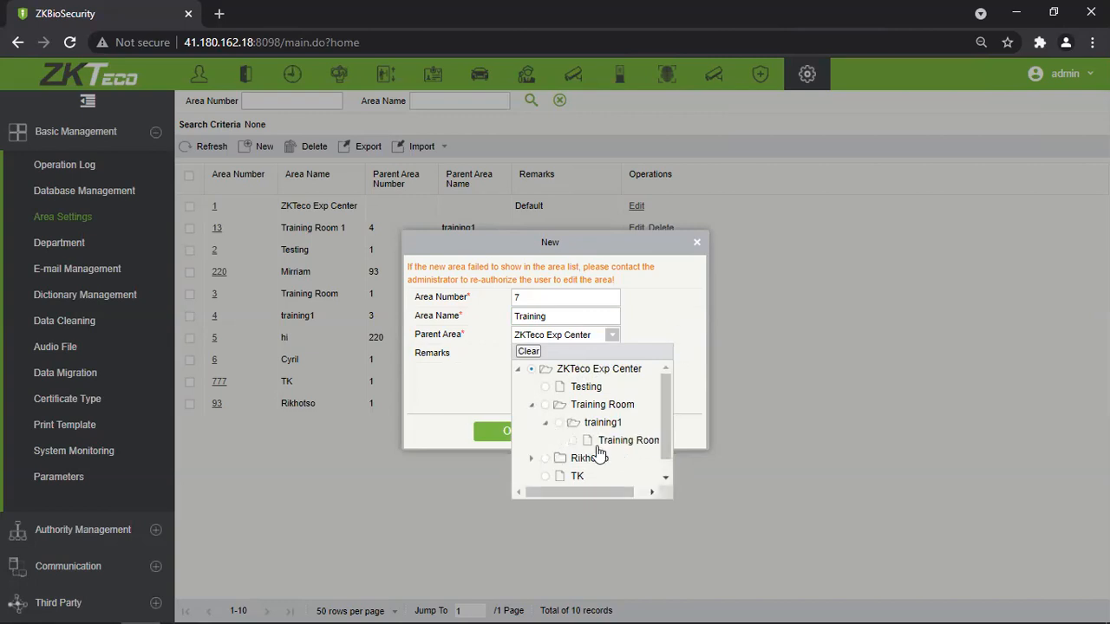
pyautogui.click(531, 458)
pyautogui.scroll(-1, 580, 423)
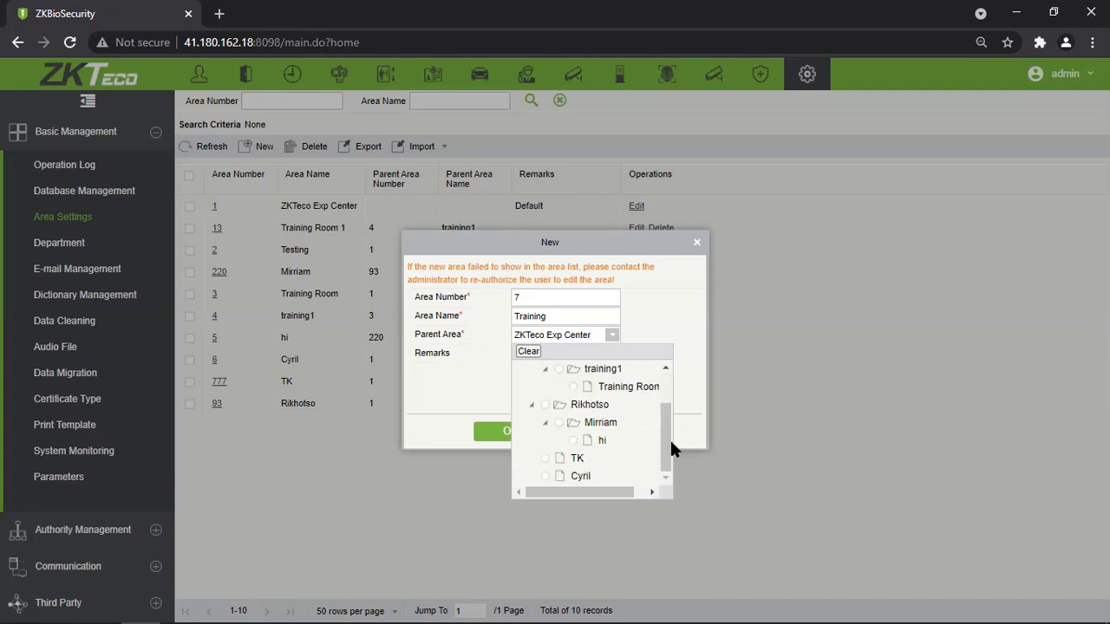
pyautogui.scroll(1, 605, 442)
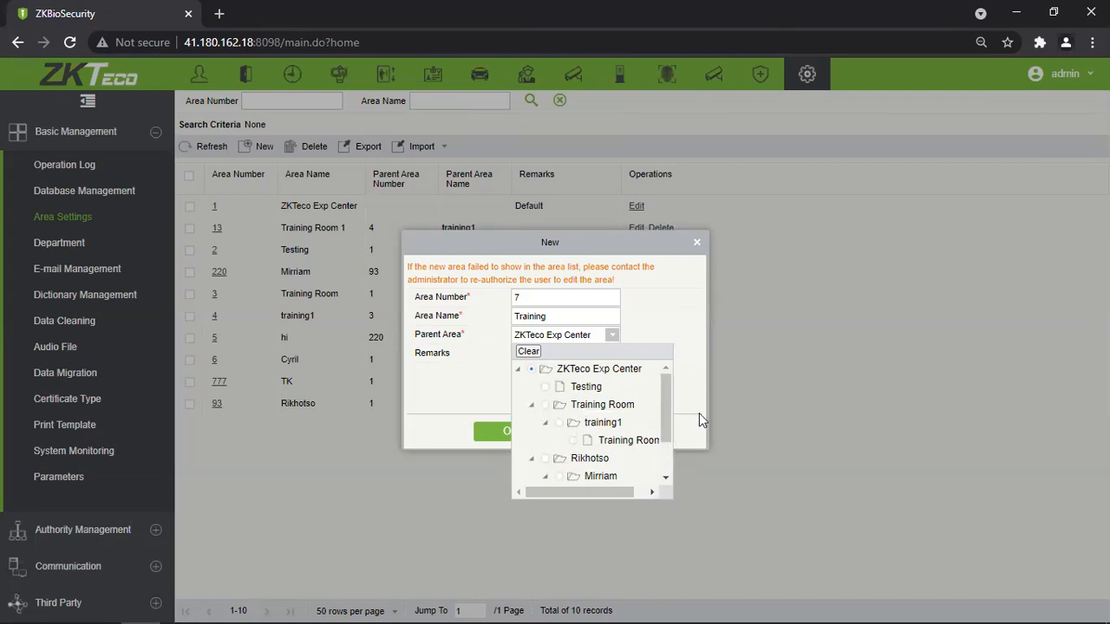
# Keep ZKTeco Exp Center as parent and save area 7 Training, making 11 records.
pyautogui.click(532, 404)
pyautogui.click(531, 422)
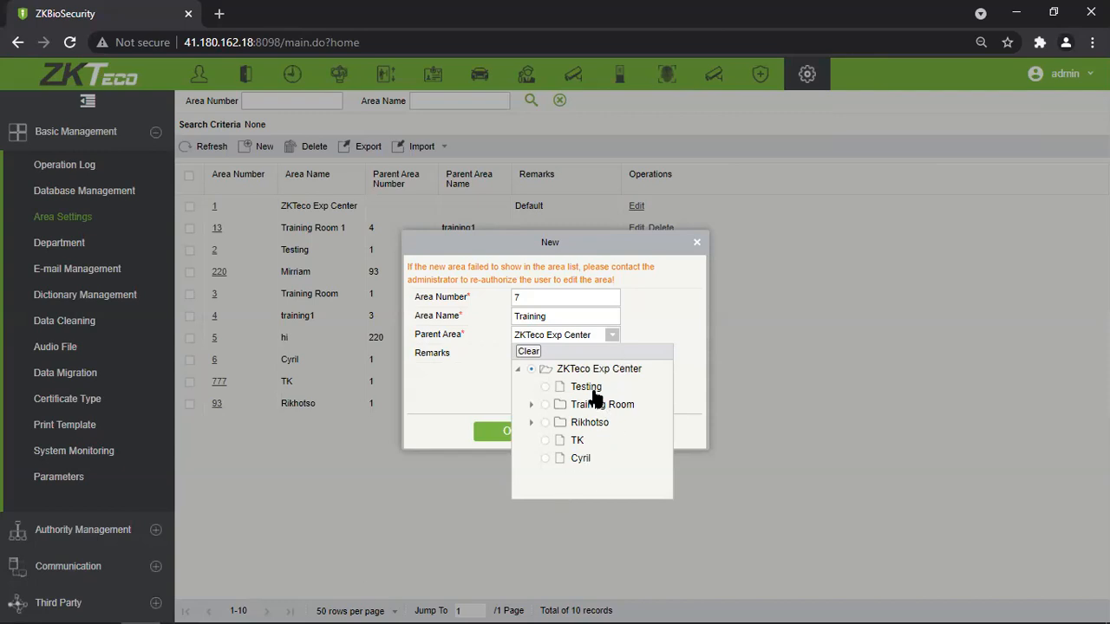
pyautogui.click(531, 405)
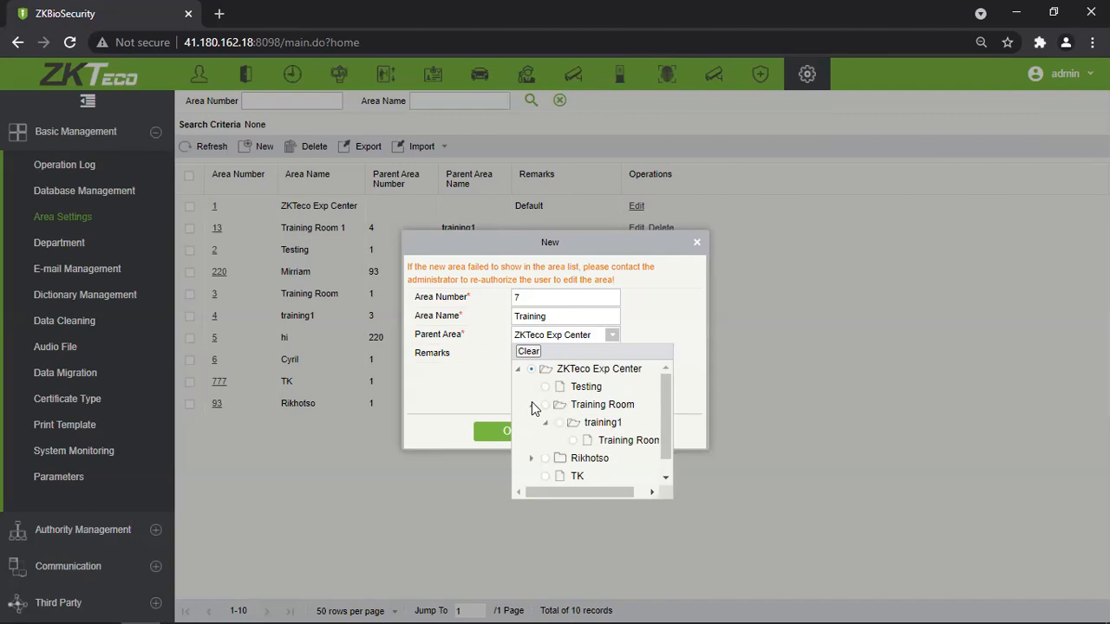
pyautogui.click(531, 403)
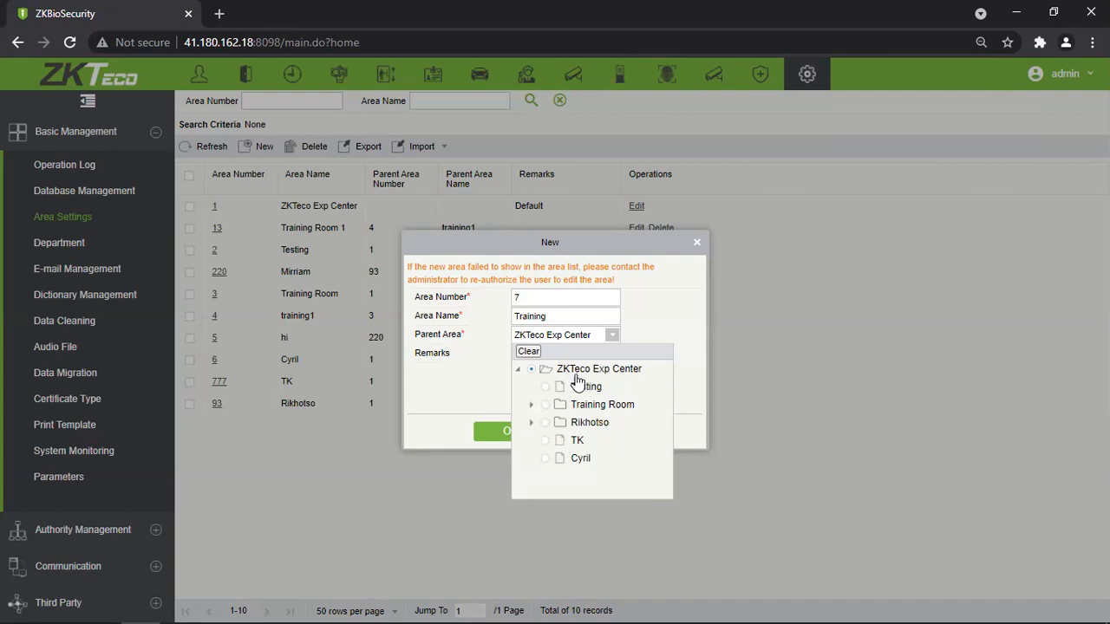
pyautogui.click(677, 311)
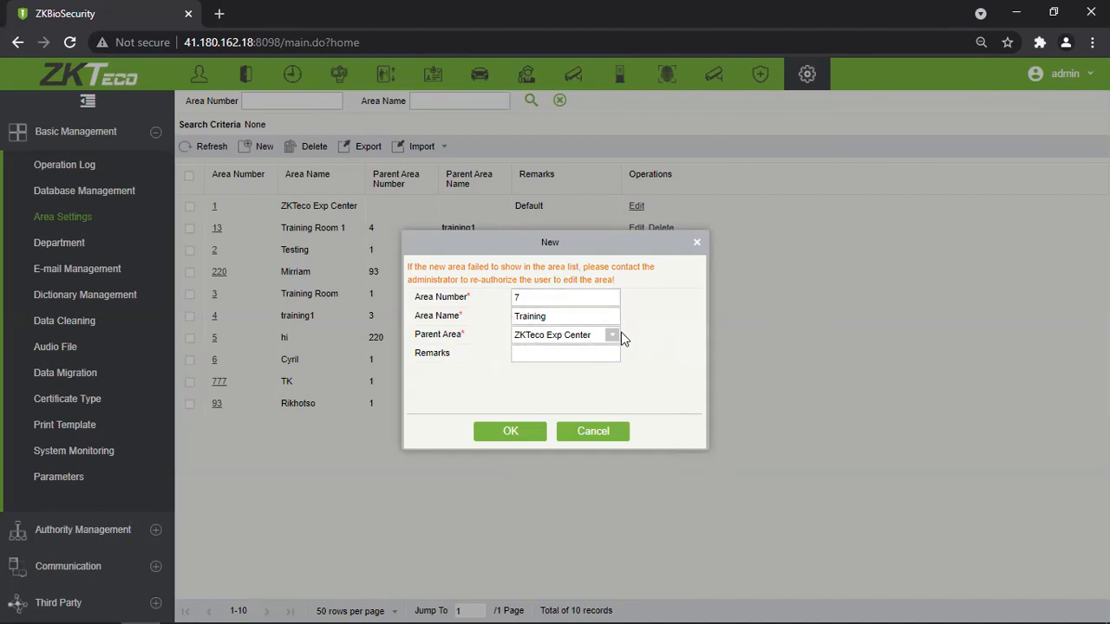
pyautogui.click(516, 437)
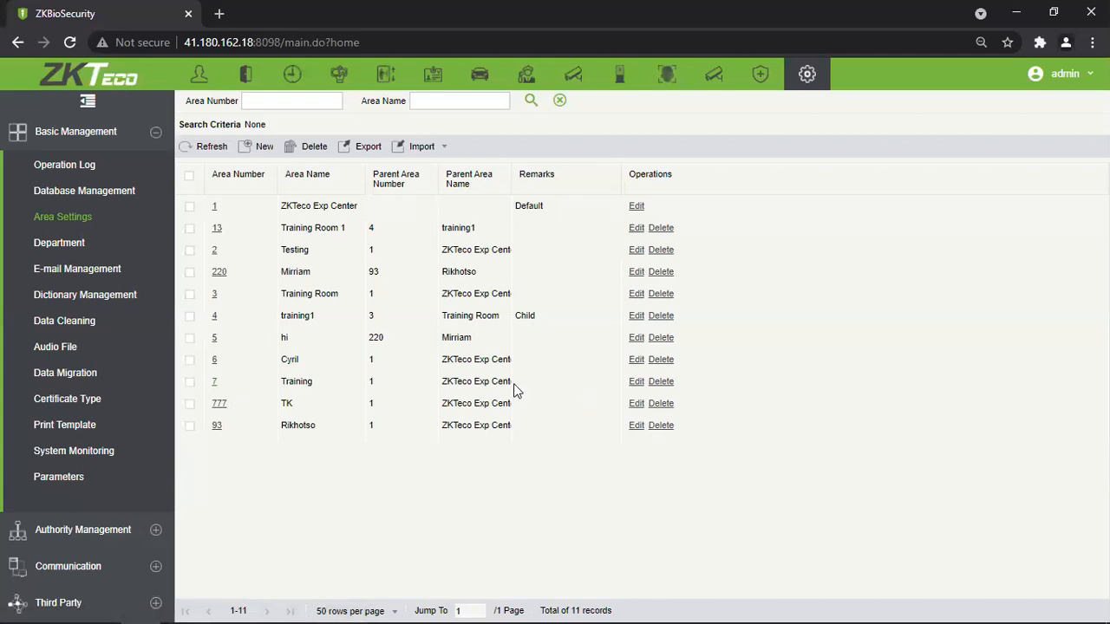
pyautogui.tripleClick(478, 390)
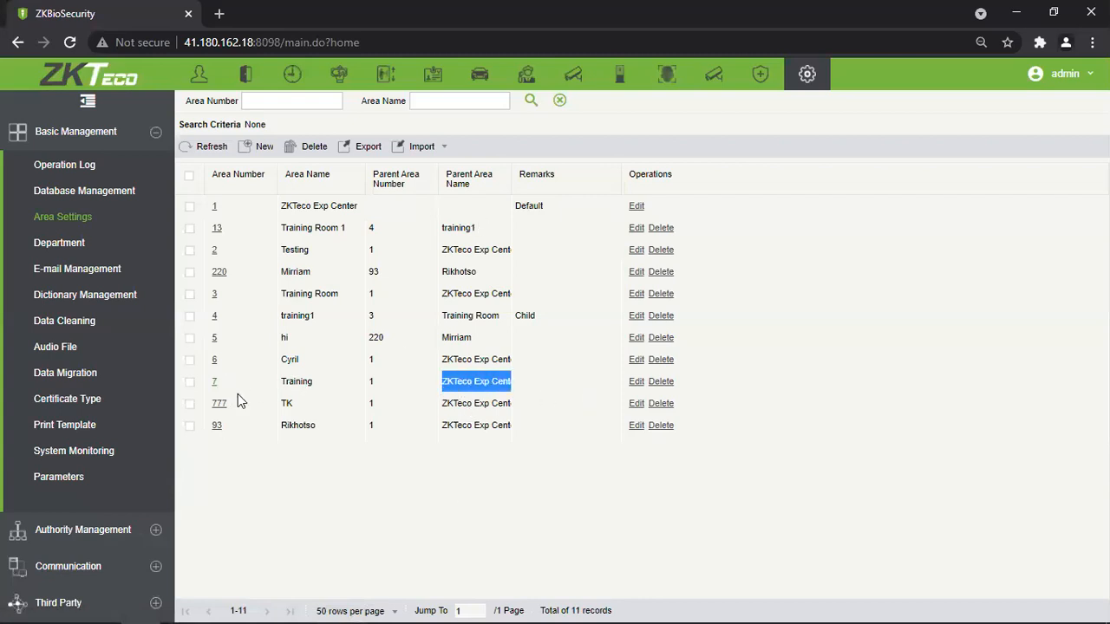
pyautogui.click(215, 383)
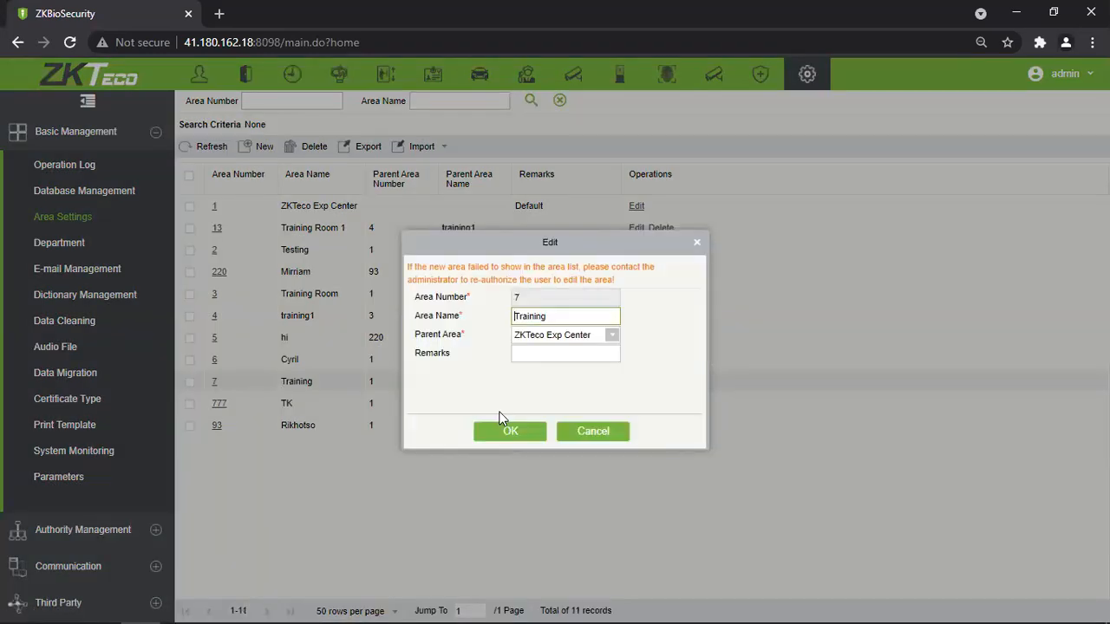
pyautogui.click(611, 338)
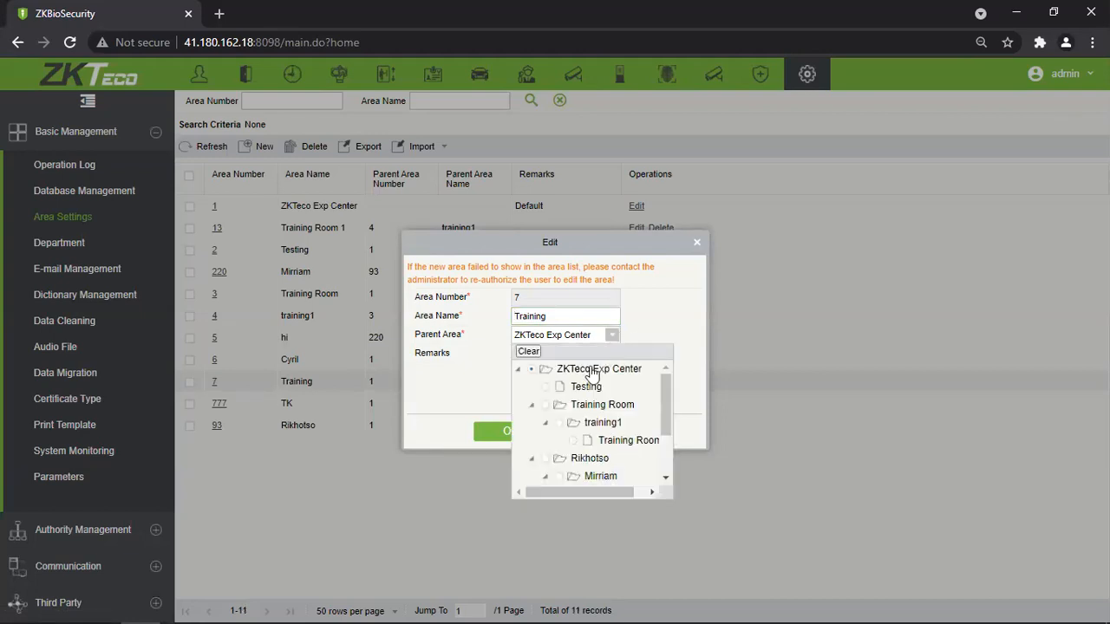
pyautogui.scroll(-2, 614, 427)
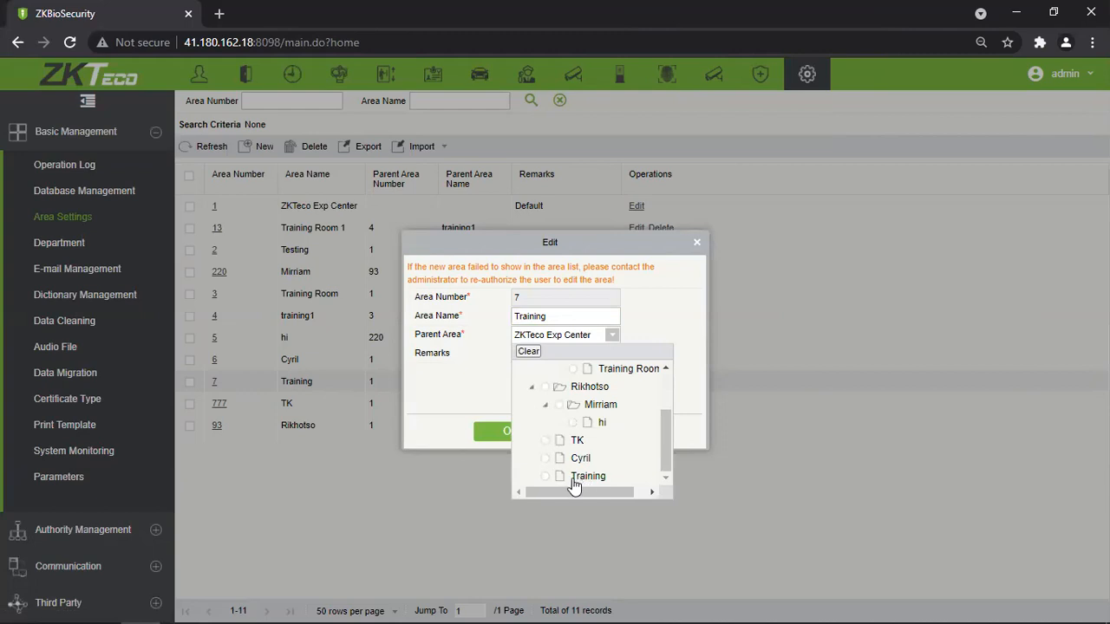
pyautogui.click(531, 390)
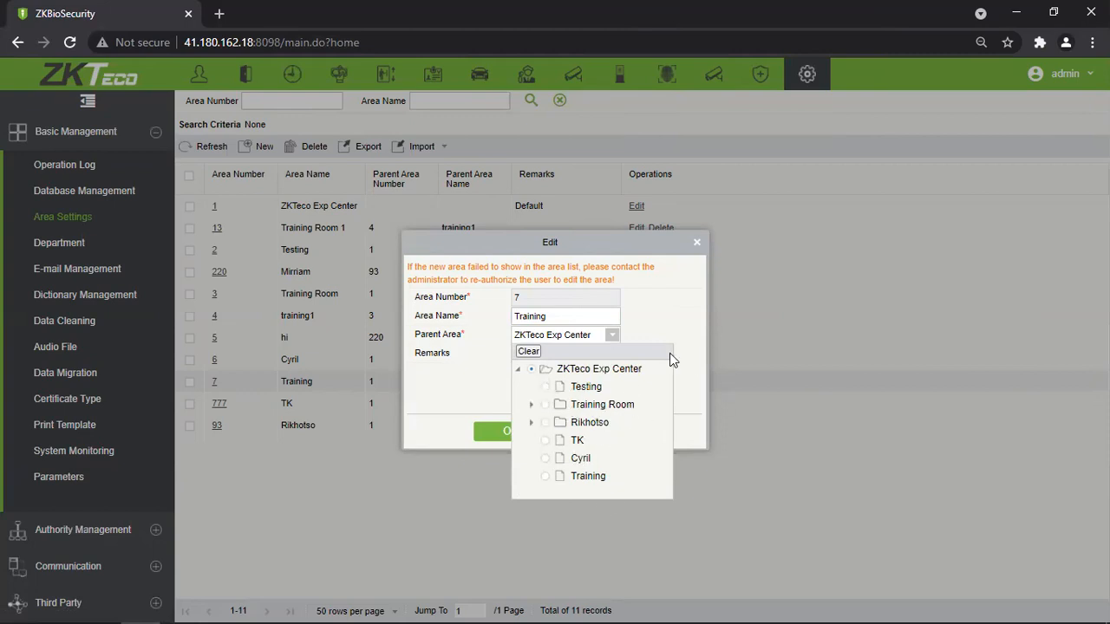
pyautogui.click(685, 252)
pyautogui.click(592, 431)
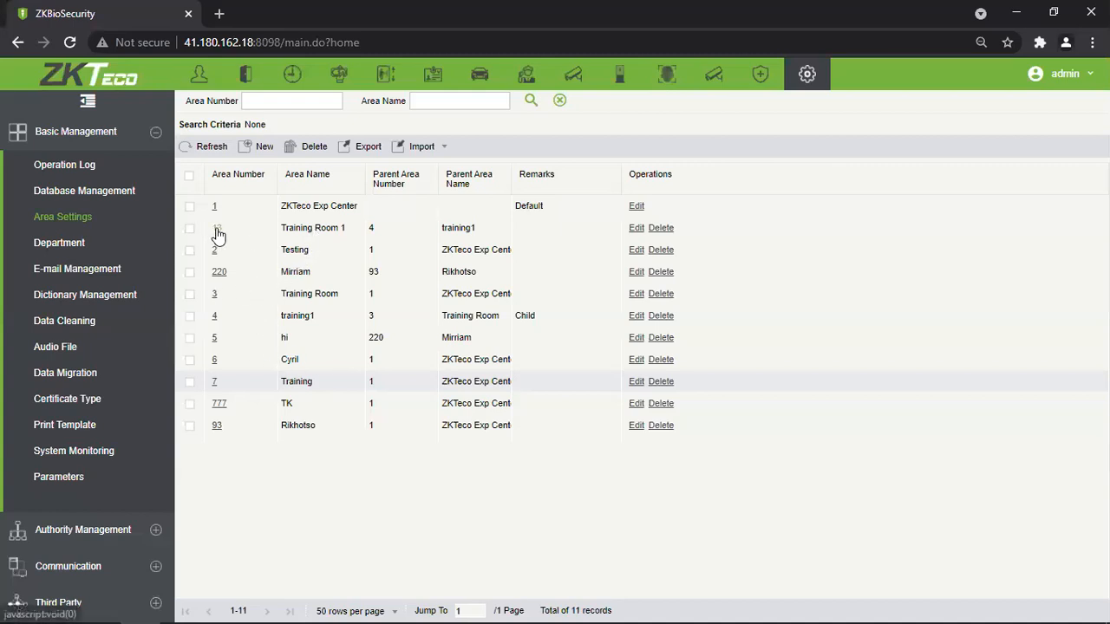
# Set Training as the parent area of Training Room and save.
pyautogui.click(215, 295)
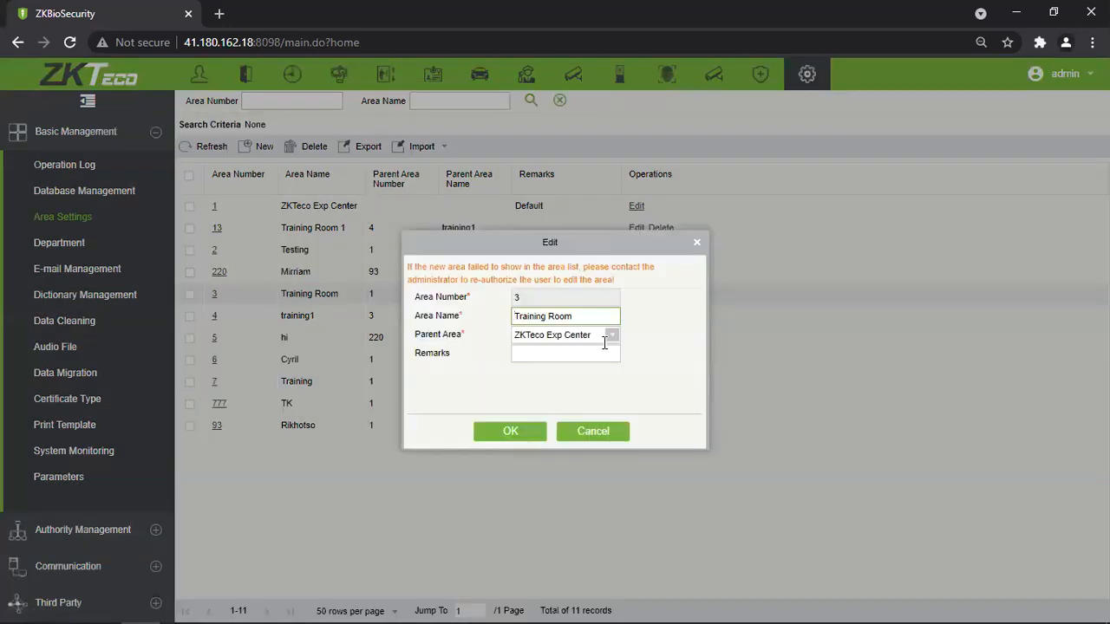
pyautogui.click(612, 343)
pyautogui.scroll(-5, 619, 423)
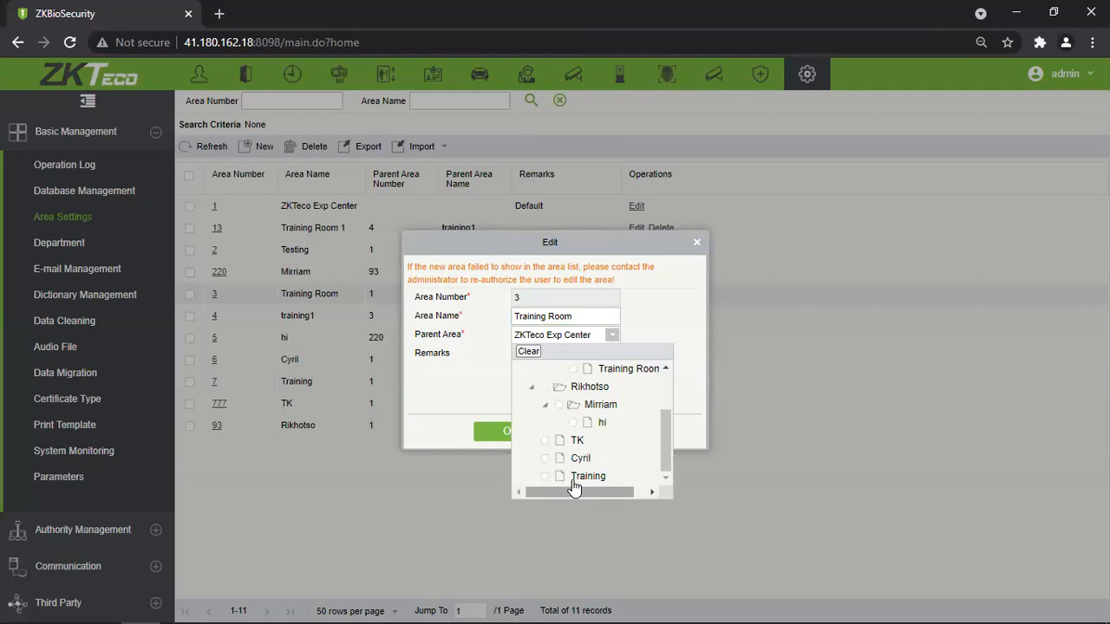
pyautogui.click(572, 477)
pyautogui.click(502, 431)
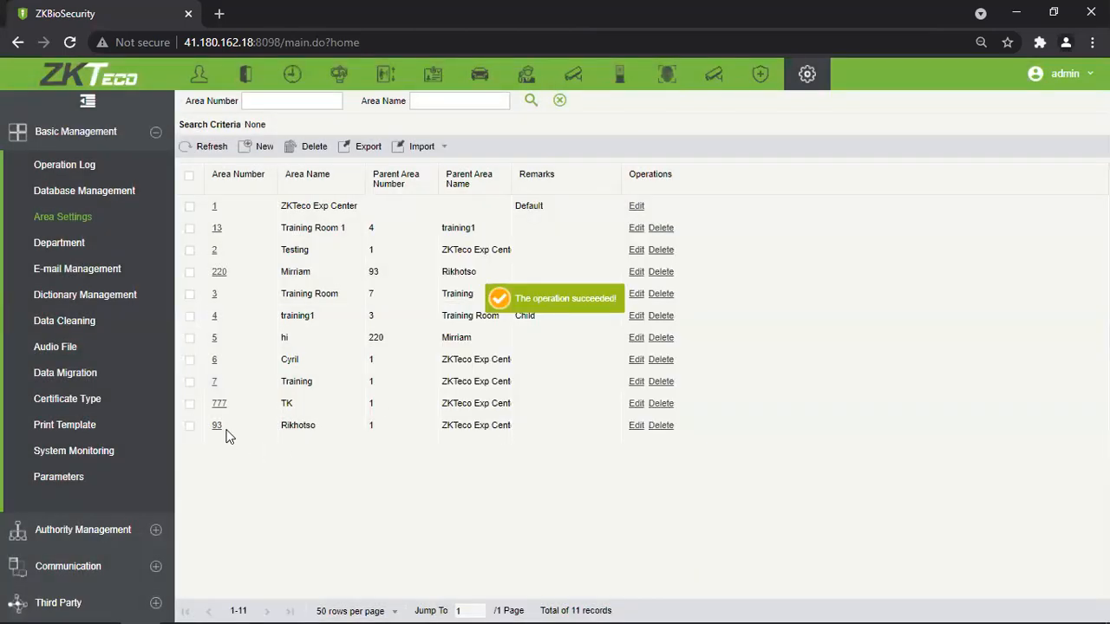
# Inspect Rikhotso's (area 93) parent area tree, then close its form without saving.
pyautogui.click(636, 425)
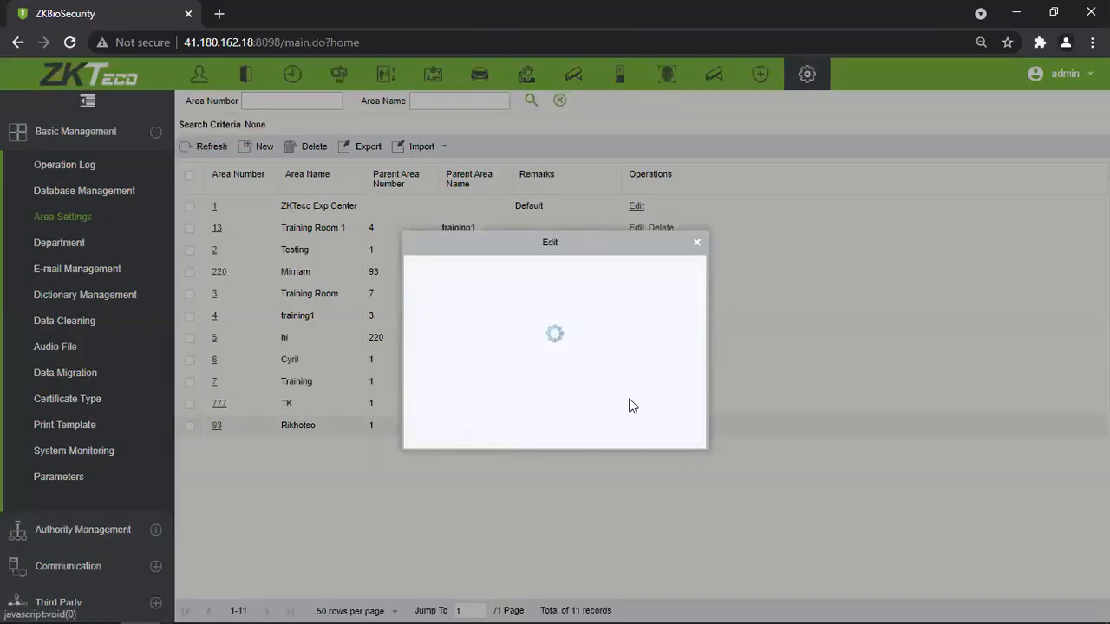
pyautogui.click(612, 334)
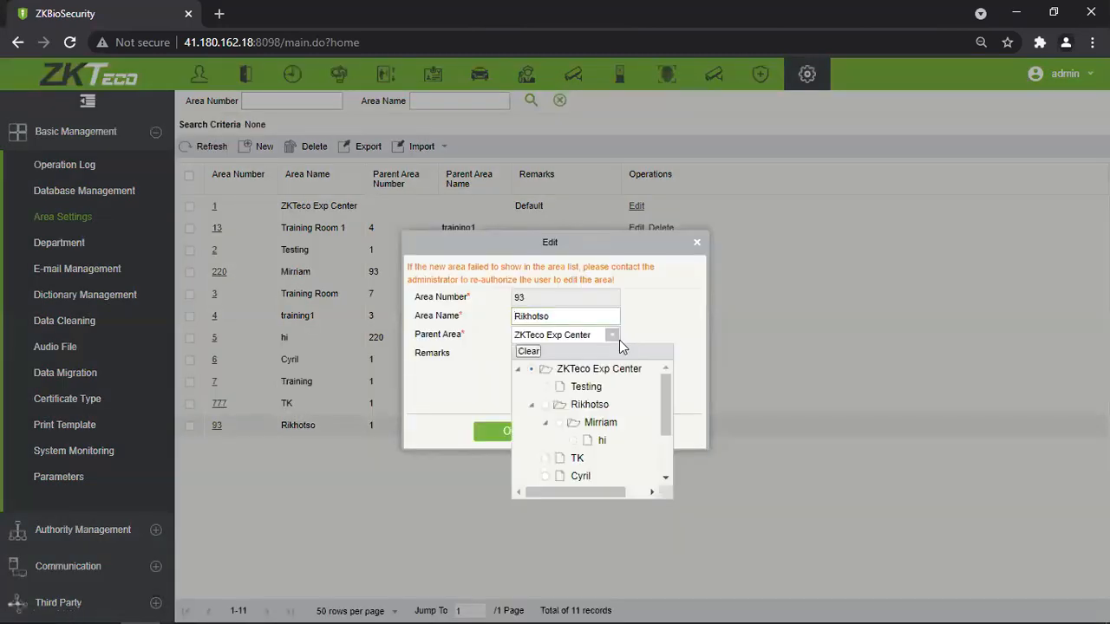
pyautogui.click(531, 404)
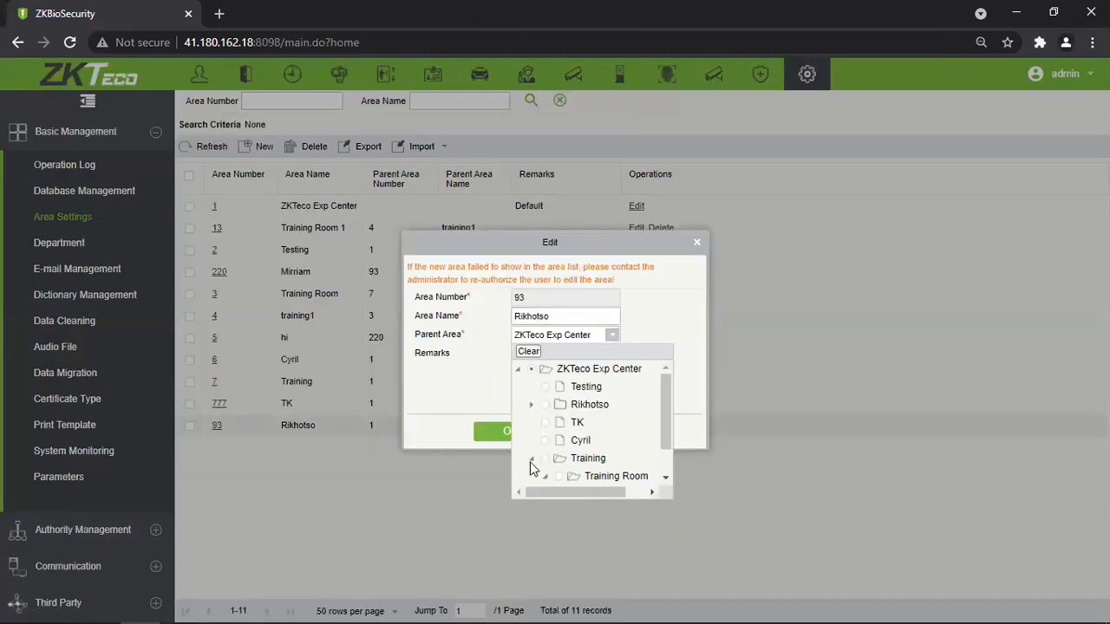
pyautogui.scroll(-1, 636, 405)
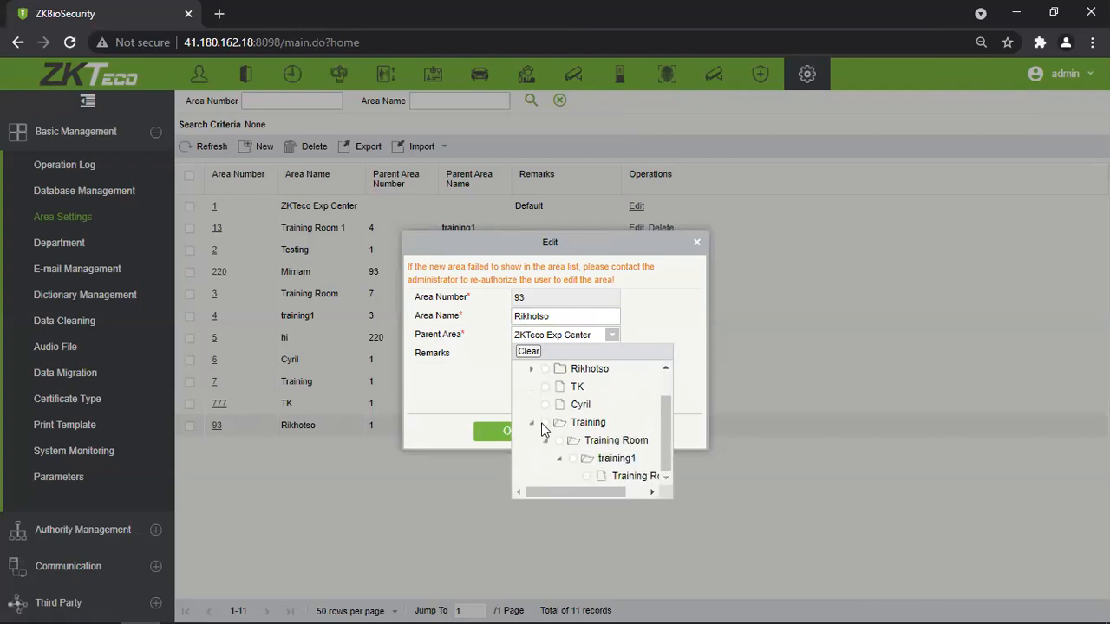
pyautogui.moveTo(609, 493); pyautogui.dragTo(643, 496)
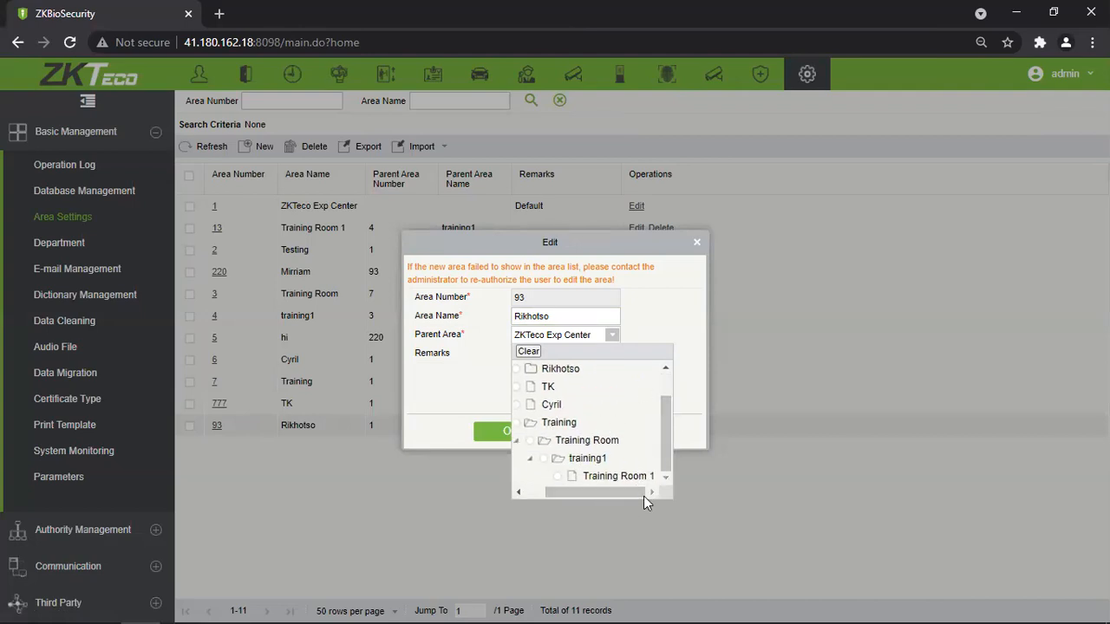
pyautogui.click(531, 460)
pyautogui.click(545, 473)
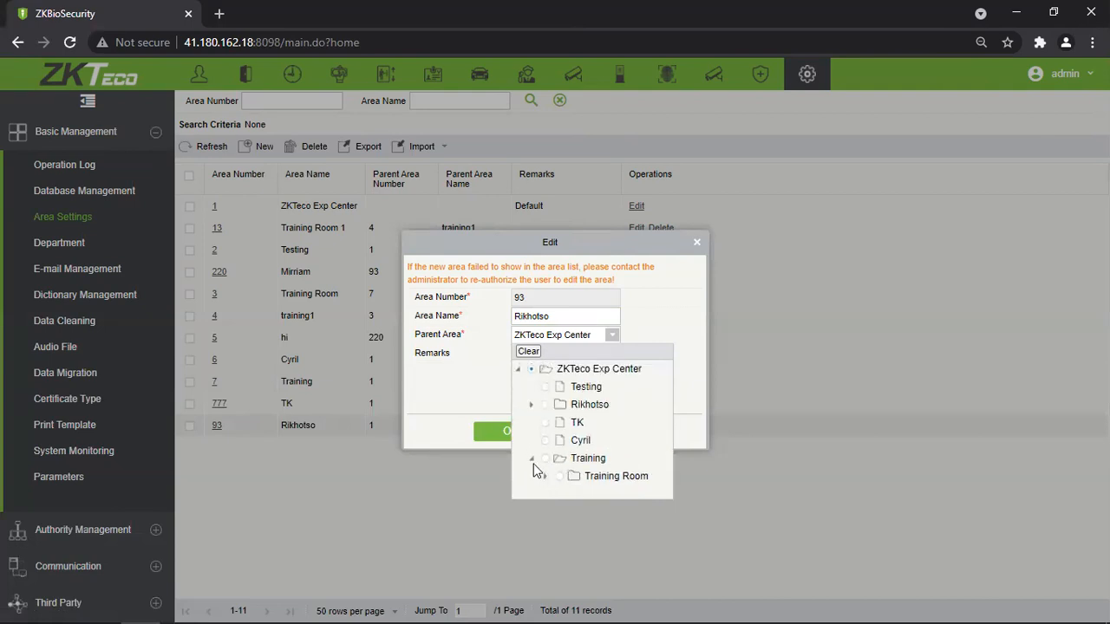
pyautogui.click(532, 461)
pyautogui.click(672, 306)
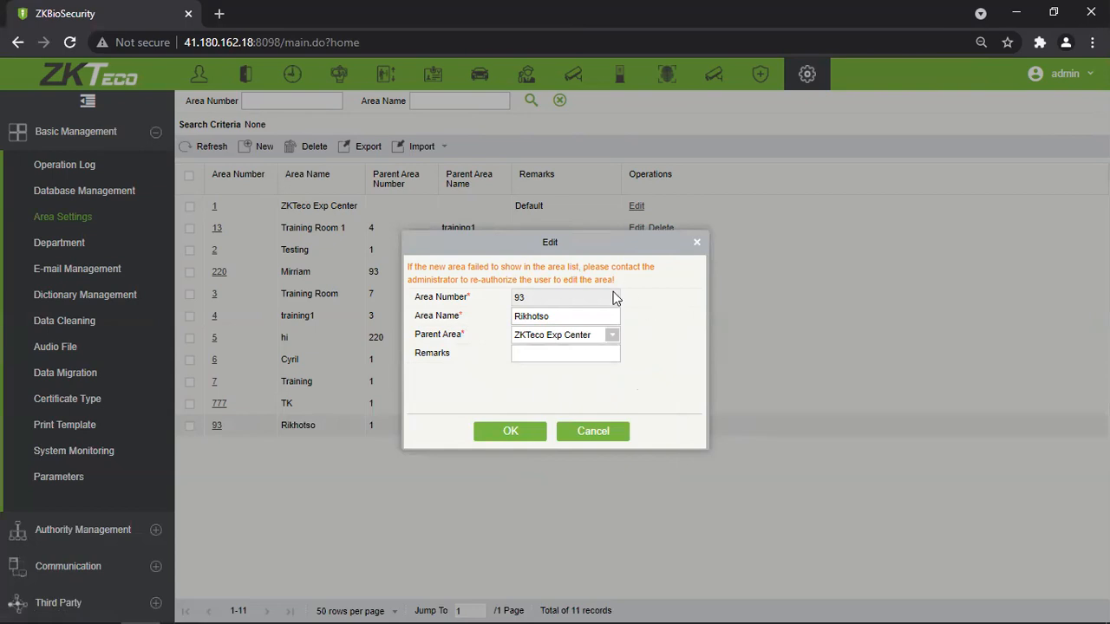
pyautogui.click(697, 246)
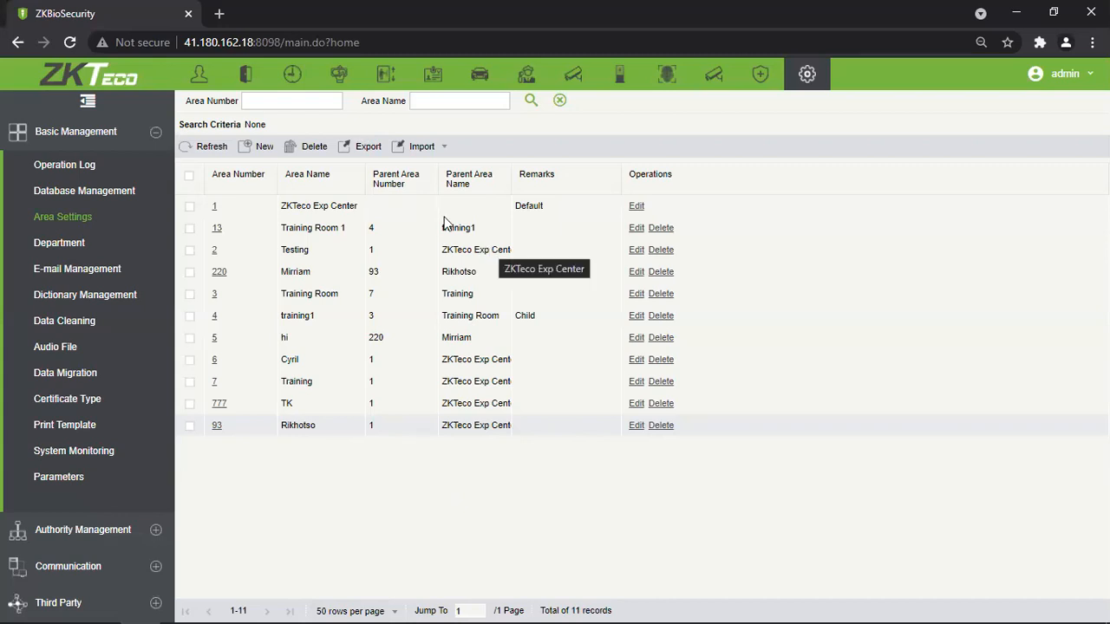
# Select only the Testing and Training Room area rows and bring up the area list's Export dialog.
pyautogui.click(190, 206)
pyautogui.click(190, 249)
pyautogui.click(190, 294)
pyautogui.click(189, 207)
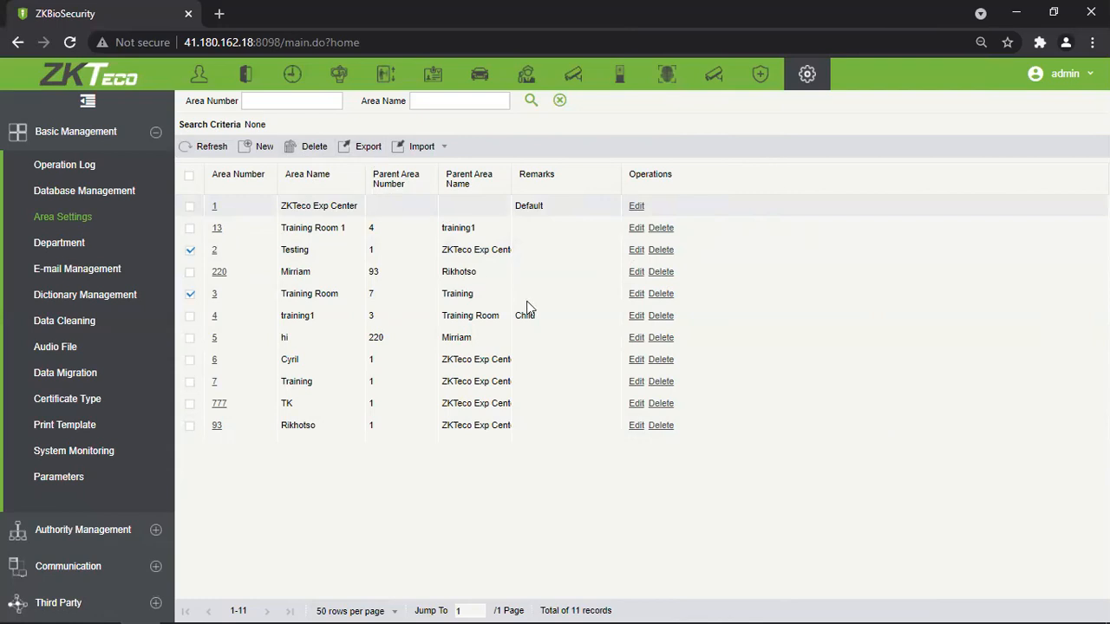
pyautogui.click(362, 147)
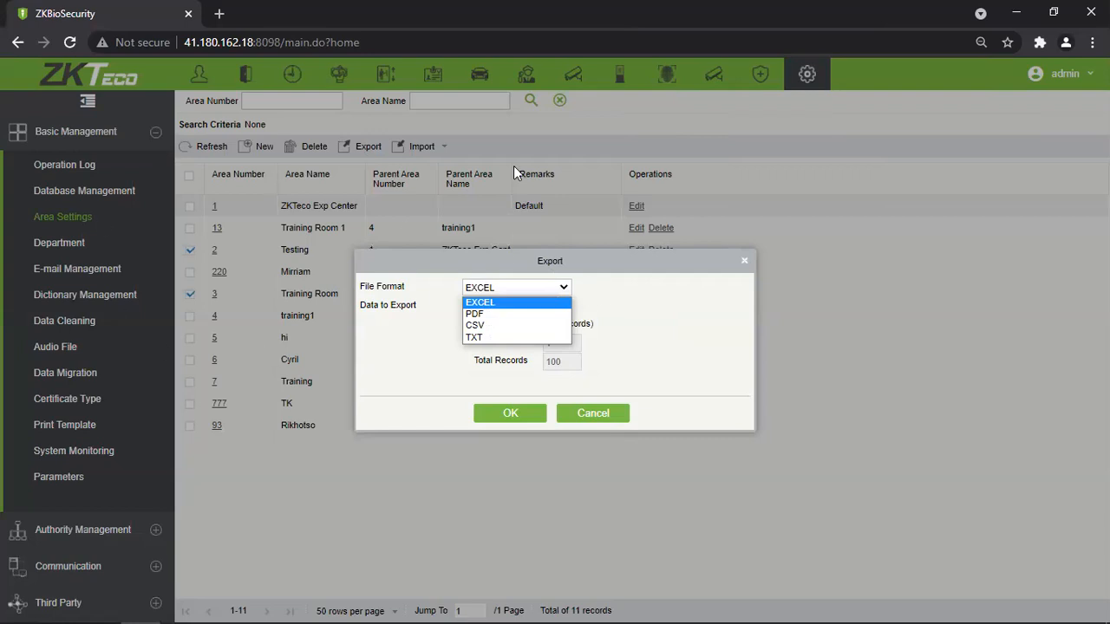
# Keep EXCEL format, try a record range starting at 30, then choose all records and close without exporting.
pyautogui.click(692, 285)
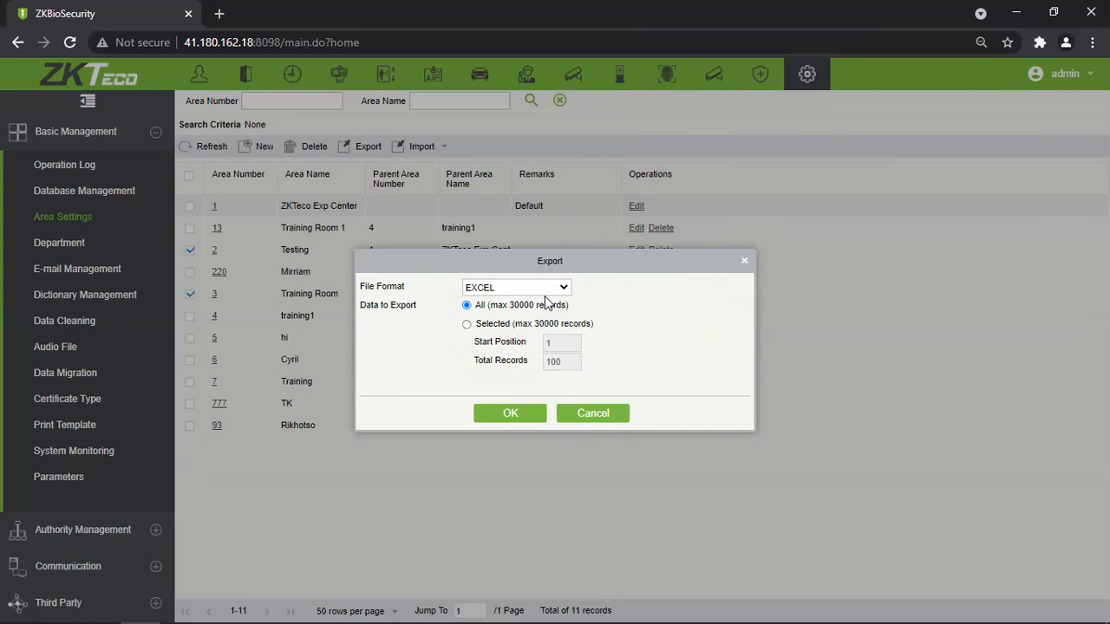
pyautogui.click(466, 324)
pyautogui.click(562, 339)
pyautogui.press('BackSpace')
pyautogui.write('30000')
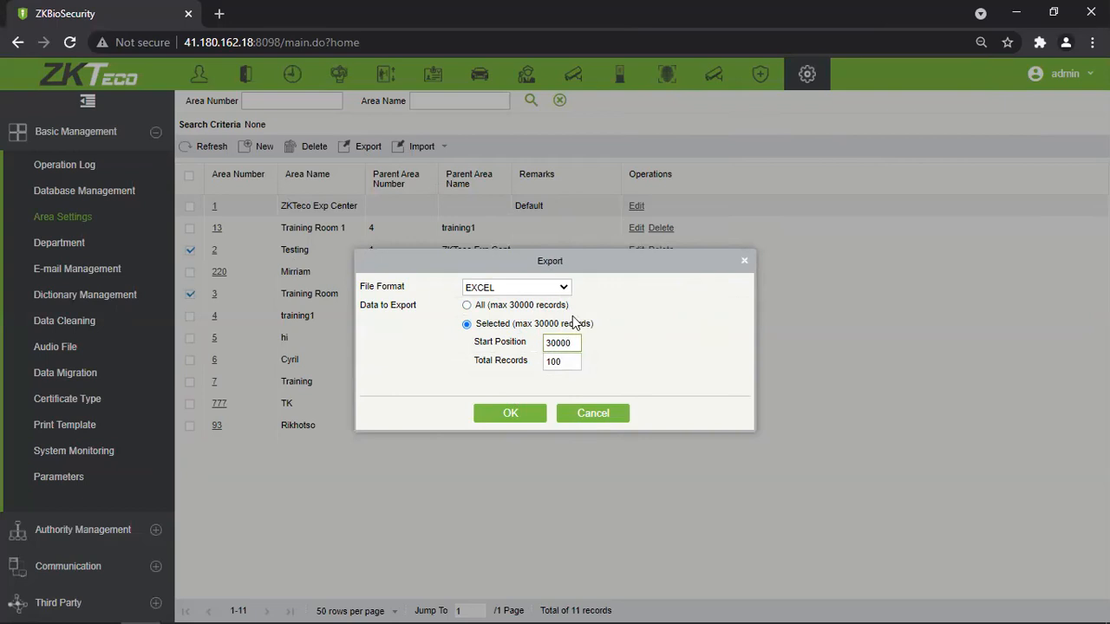
pyautogui.moveTo(566, 364); pyautogui.dragTo(493, 378)
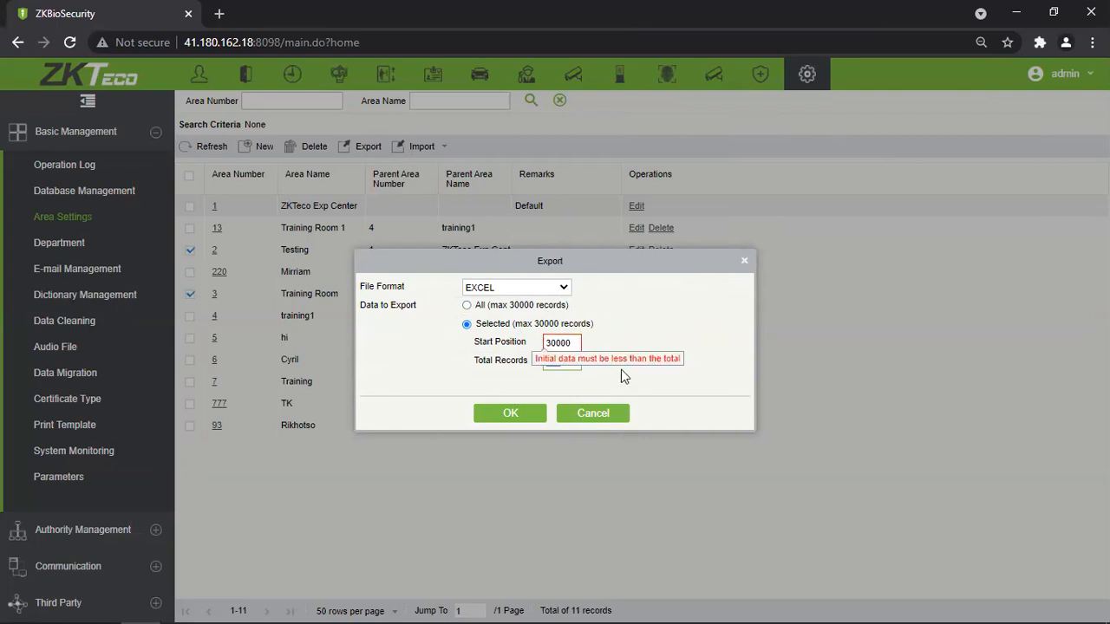
pyautogui.click(467, 305)
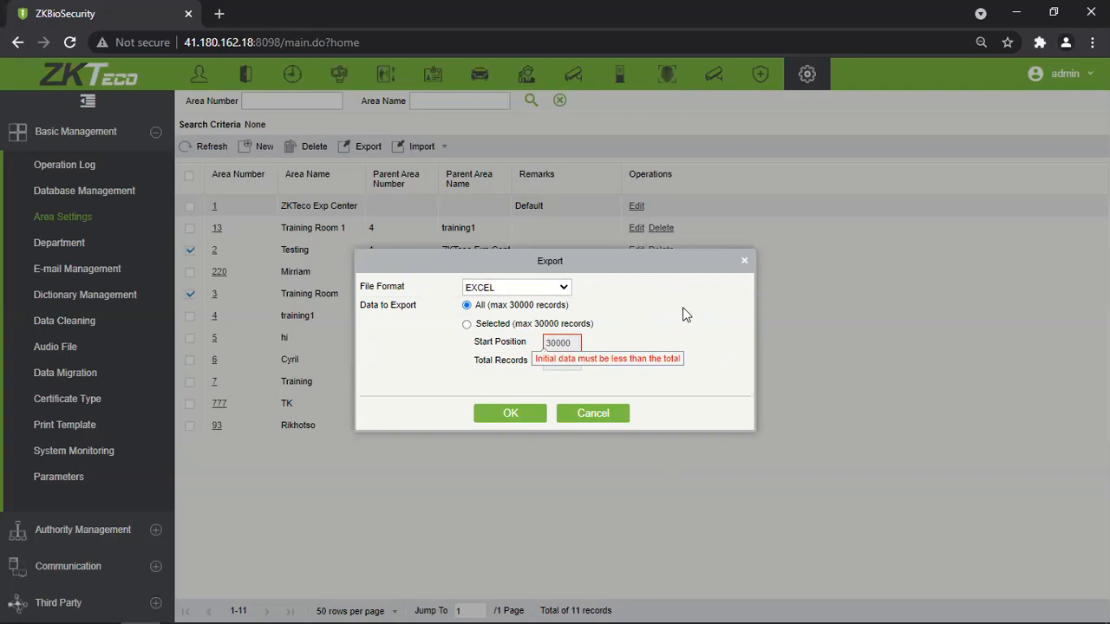
pyautogui.click(745, 261)
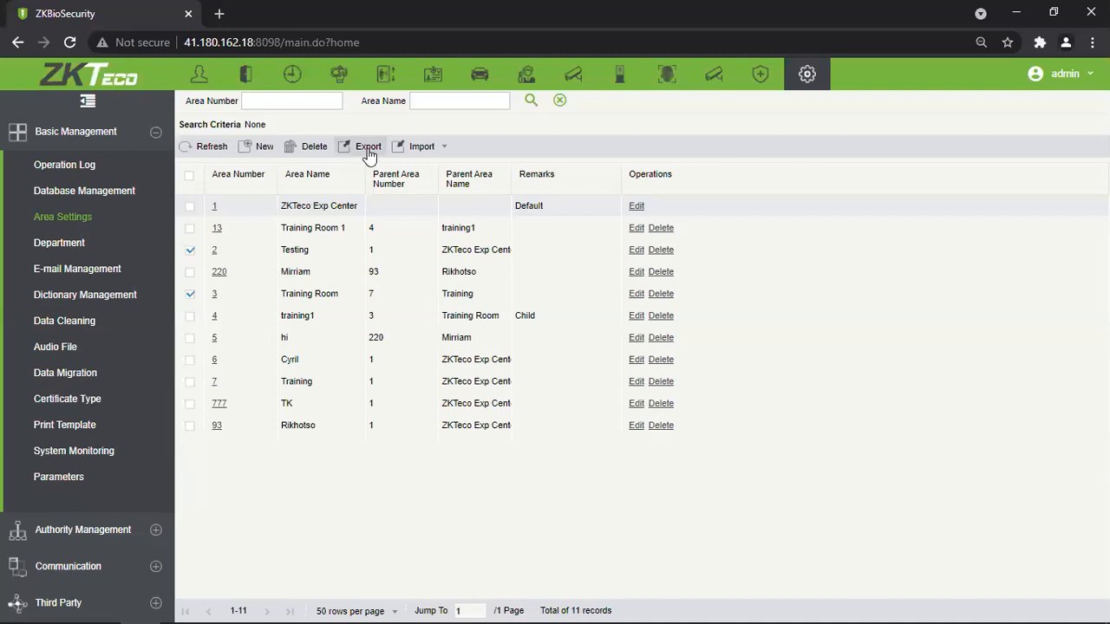
# Review the area Import options, then switch to the Department page with its 15 departments.
pyautogui.click(425, 149)
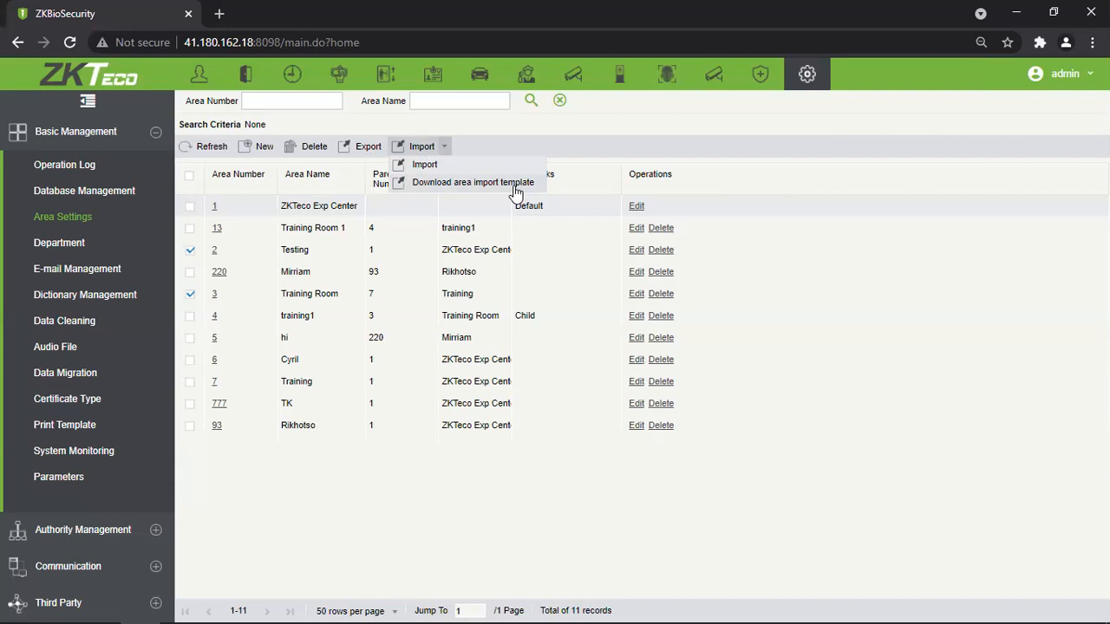
pyautogui.click(788, 328)
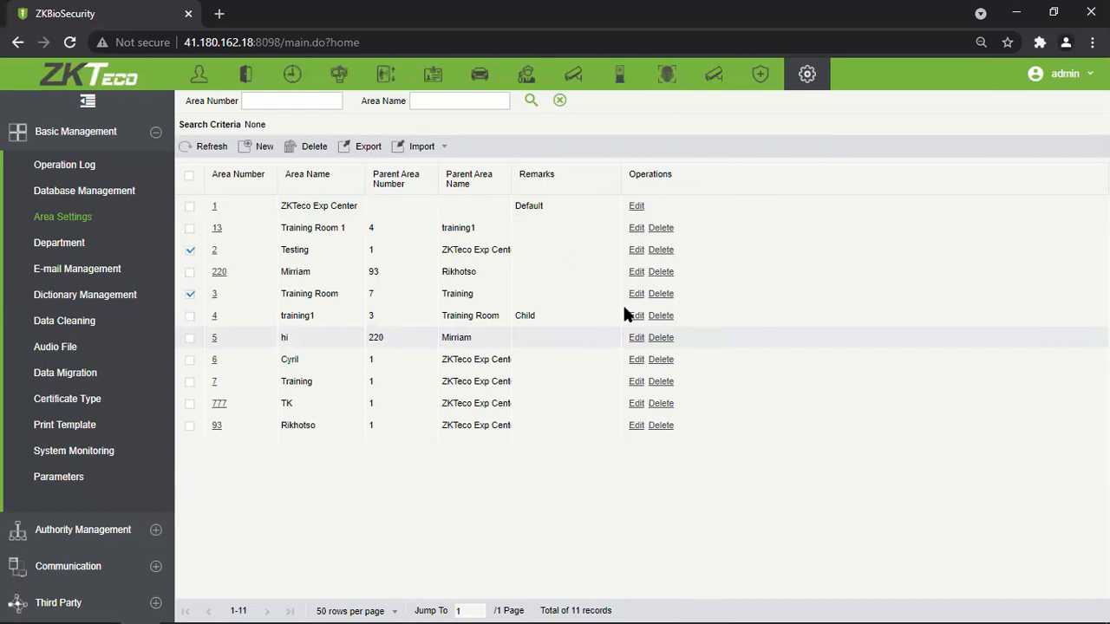
pyautogui.click(443, 149)
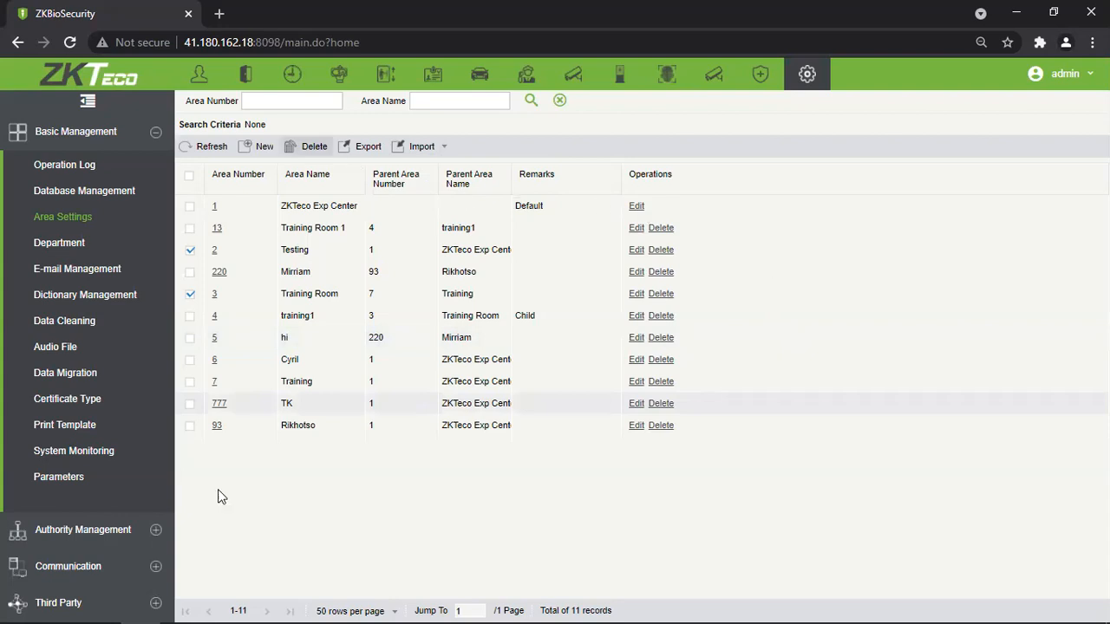
pyautogui.click(78, 245)
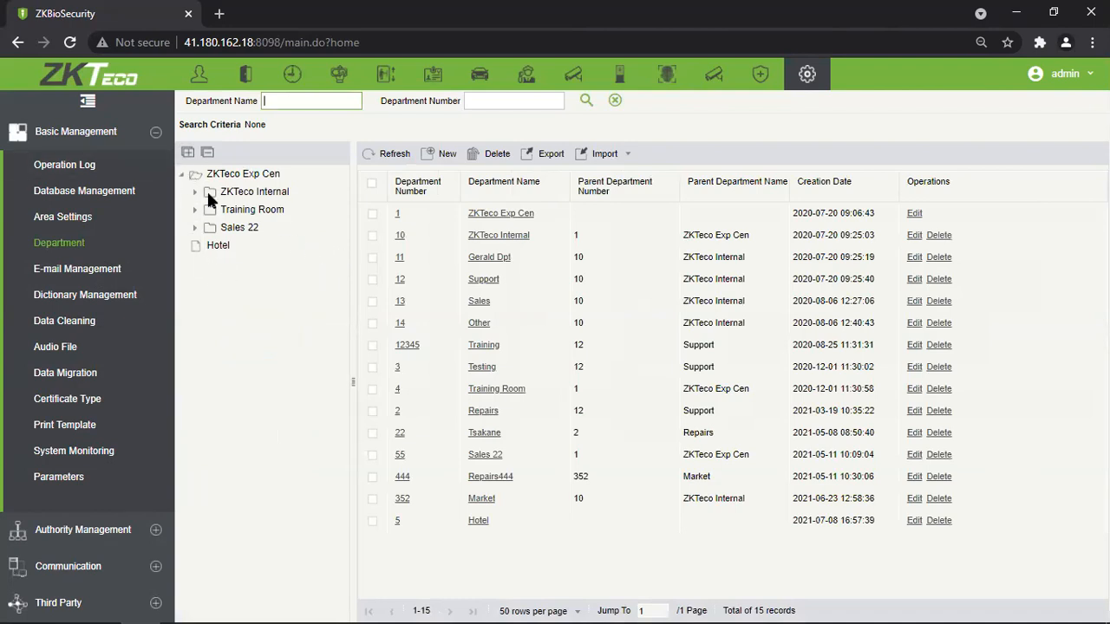
pyautogui.click(52, 217)
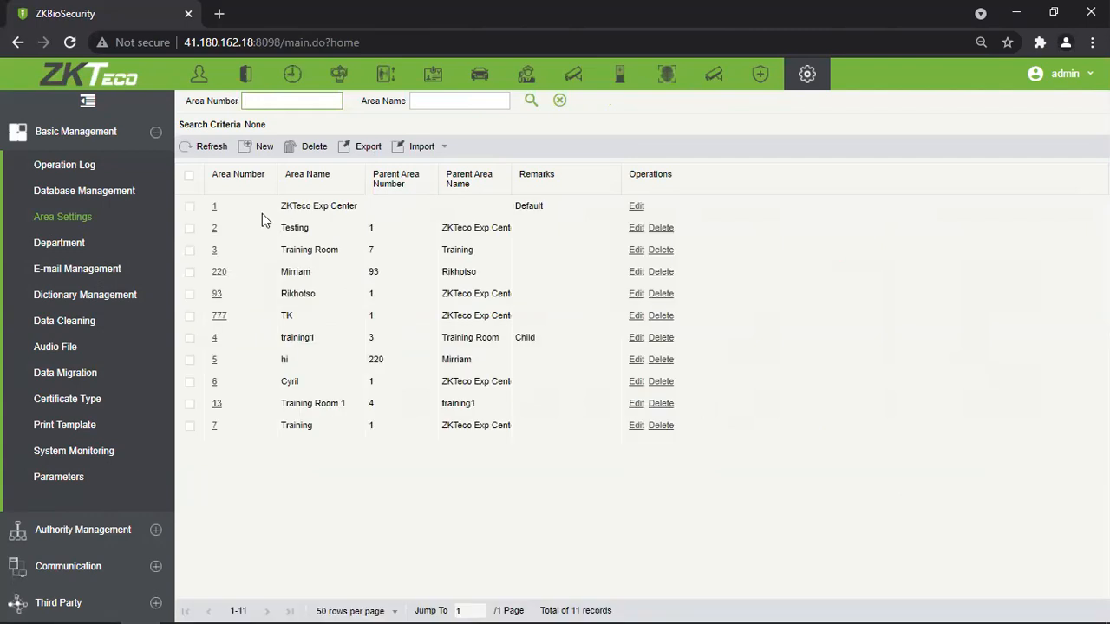
pyautogui.click(220, 316)
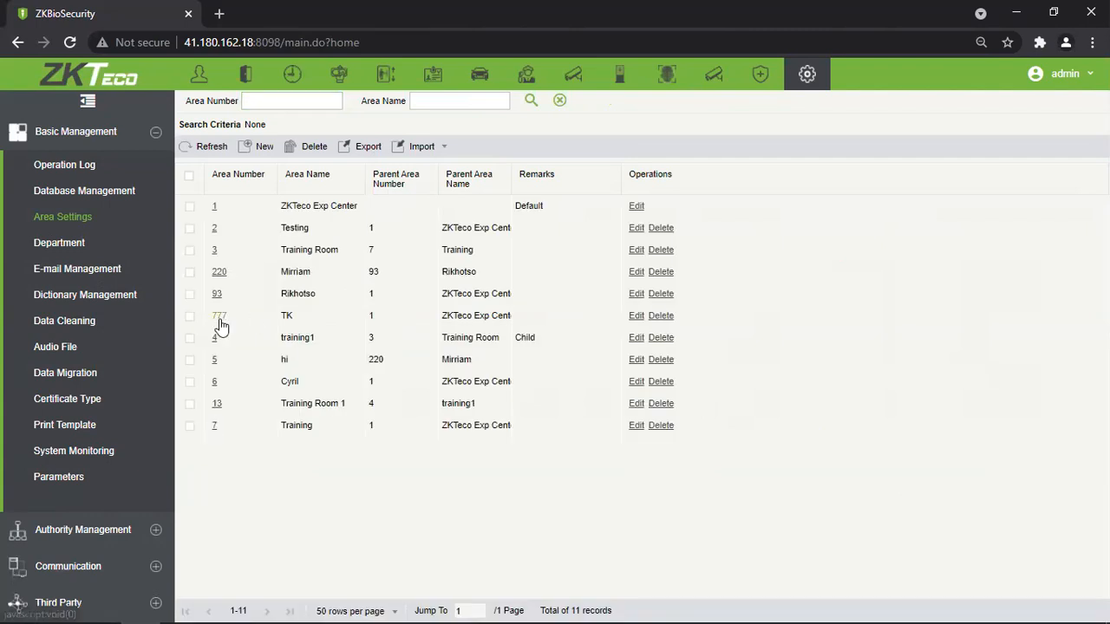
pyautogui.click(612, 335)
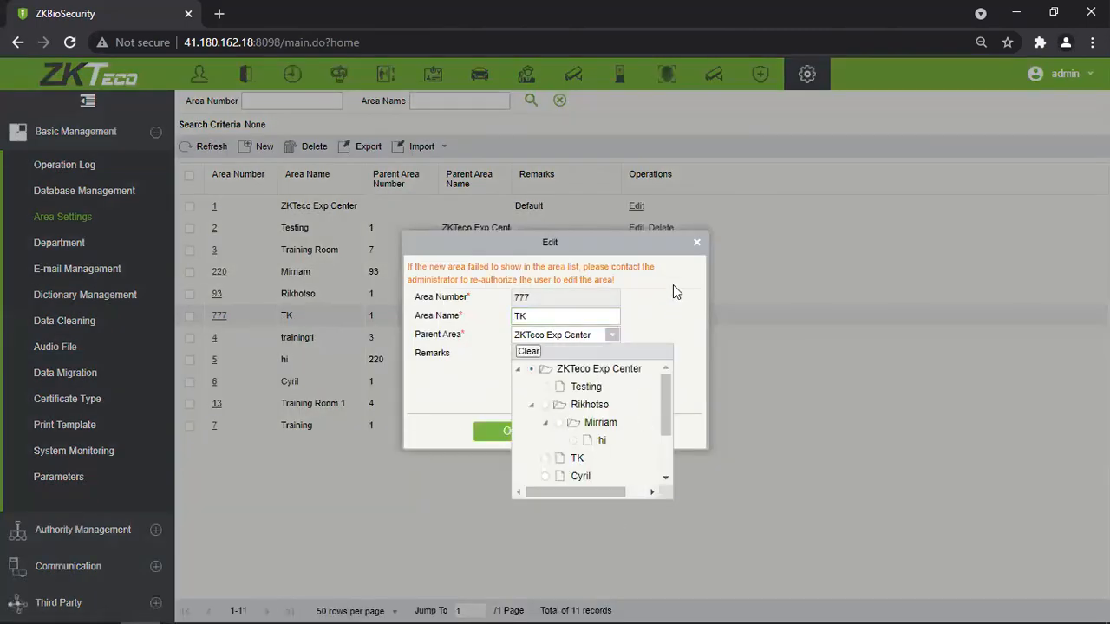
pyautogui.click(696, 242)
pyautogui.click(59, 243)
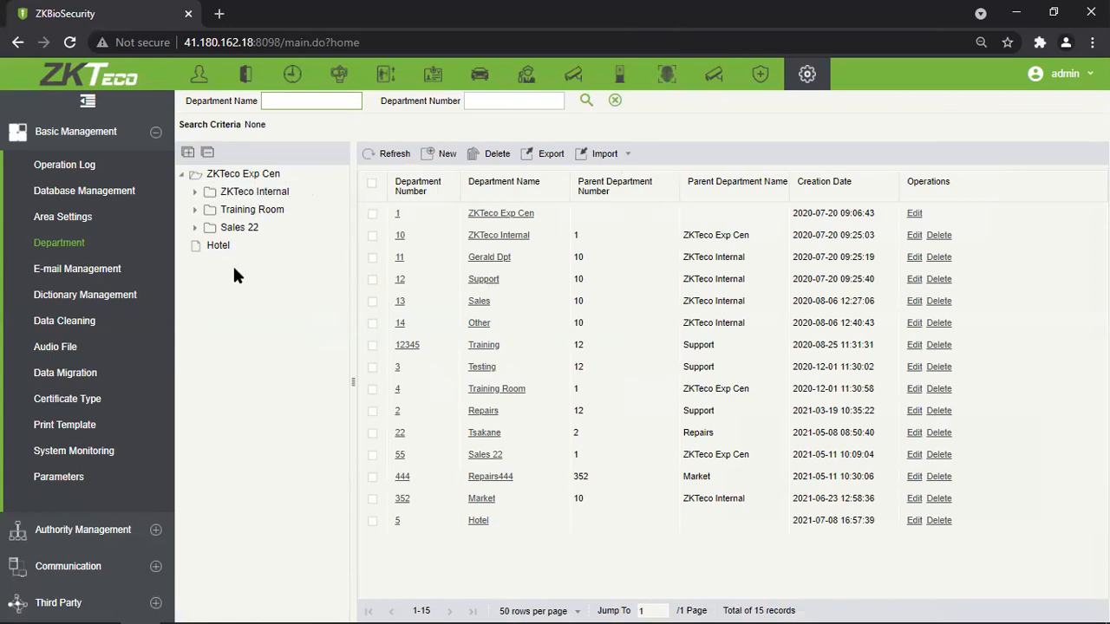
# Re-expand ZKTeco Exp Cen and open ZKTeco Internal and Market, revealing Repairs444.
pyautogui.click(181, 174)
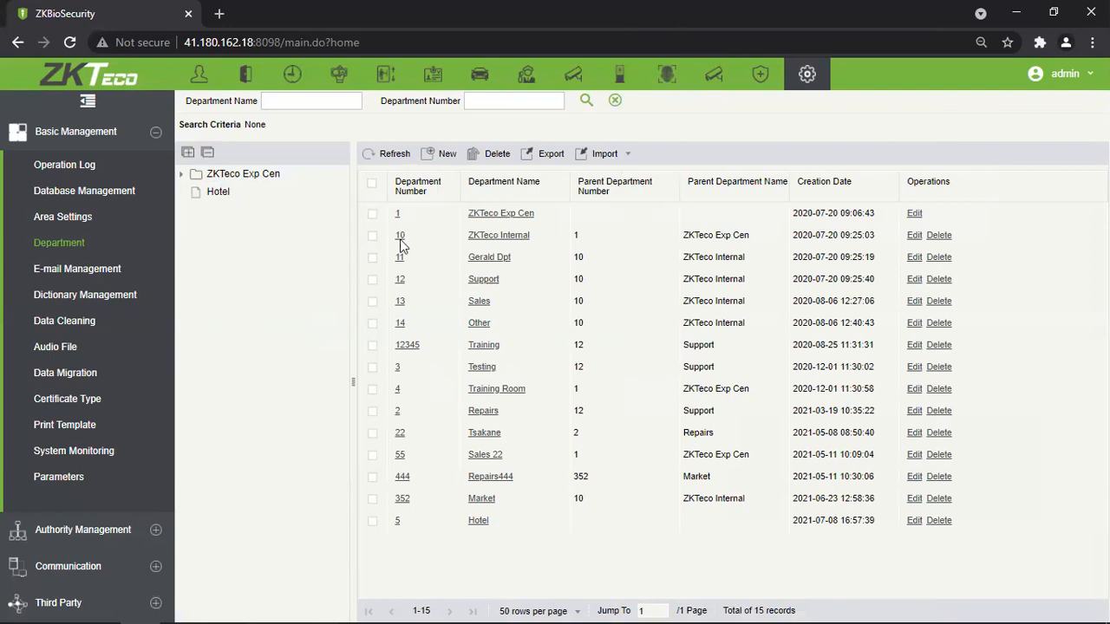
pyautogui.click(182, 175)
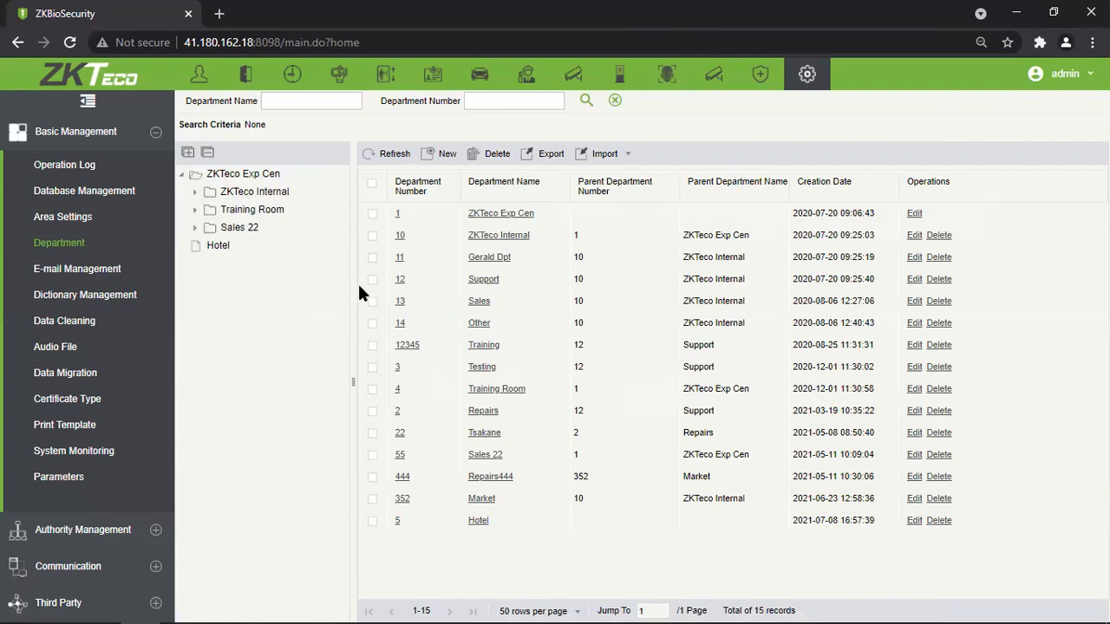
pyautogui.click(194, 209)
pyautogui.click(196, 192)
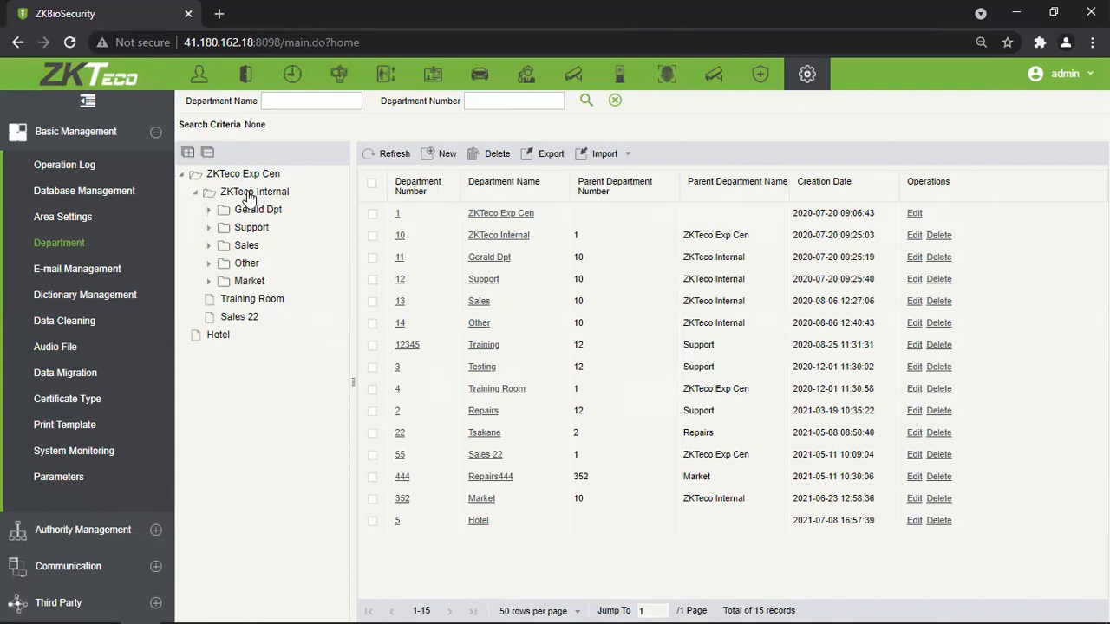
pyautogui.click(208, 280)
pyautogui.click(208, 262)
pyautogui.click(208, 227)
# Expand Support (Training, Testing, Repairs) and Repairs to reveal Tsakane, then check Repairs444.
pyautogui.click(208, 210)
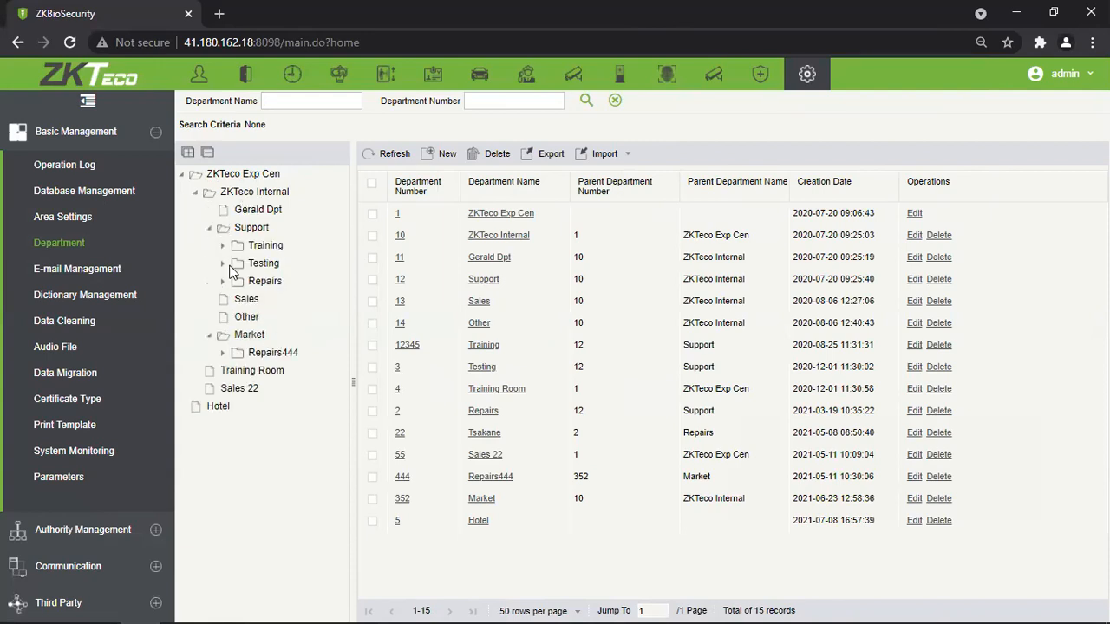
pyautogui.click(209, 227)
pyautogui.click(209, 227)
pyautogui.click(222, 281)
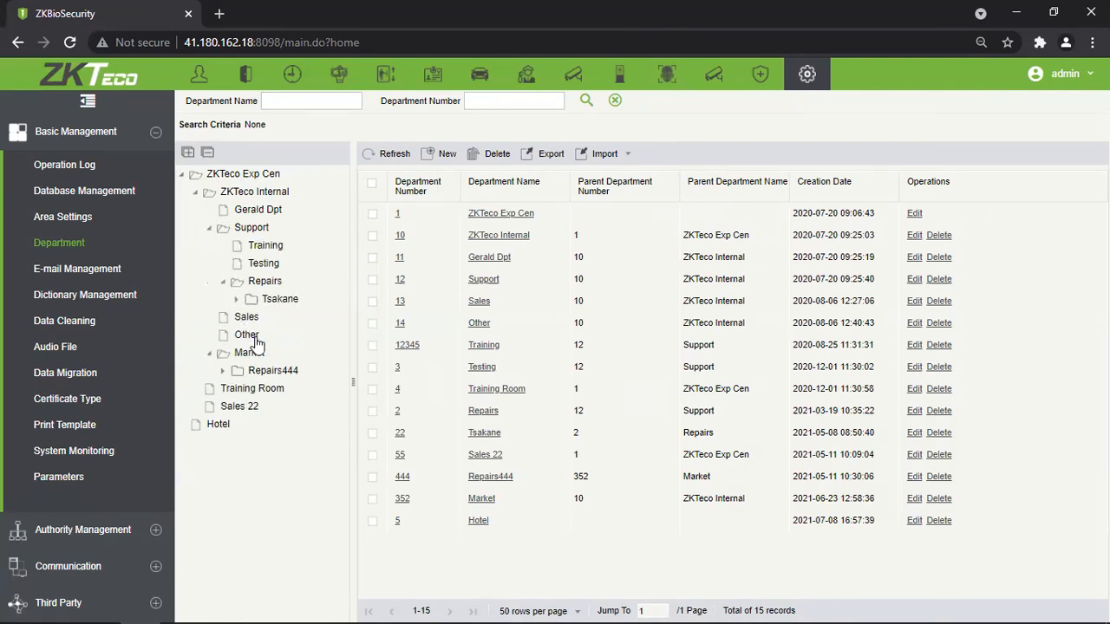
pyautogui.click(236, 298)
pyautogui.click(222, 373)
pyautogui.click(515, 222)
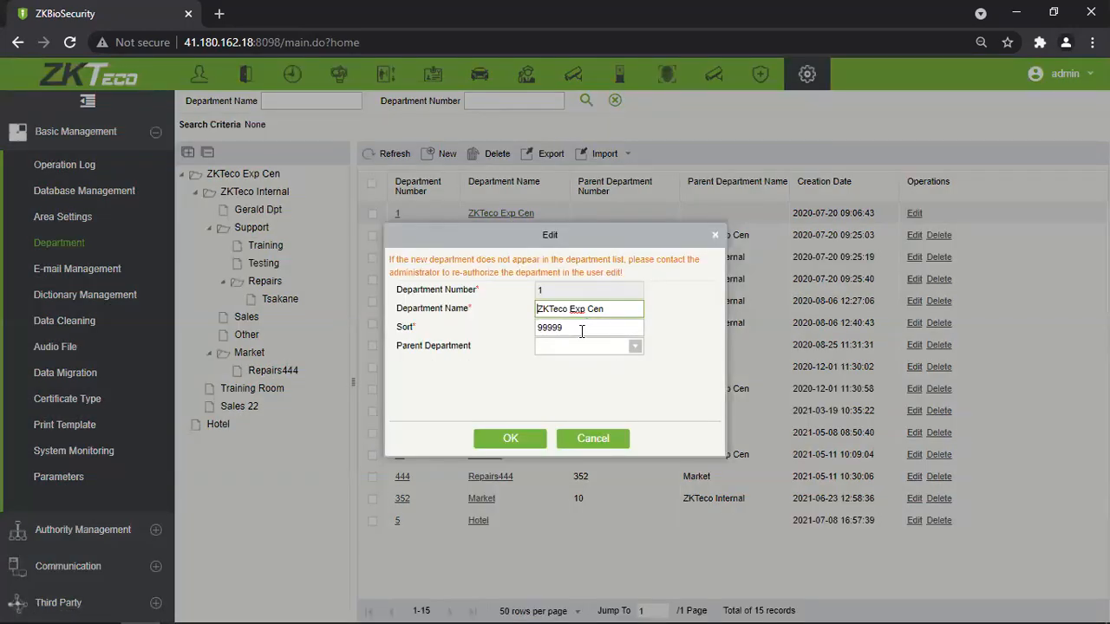
pyautogui.doubleClick(607, 329)
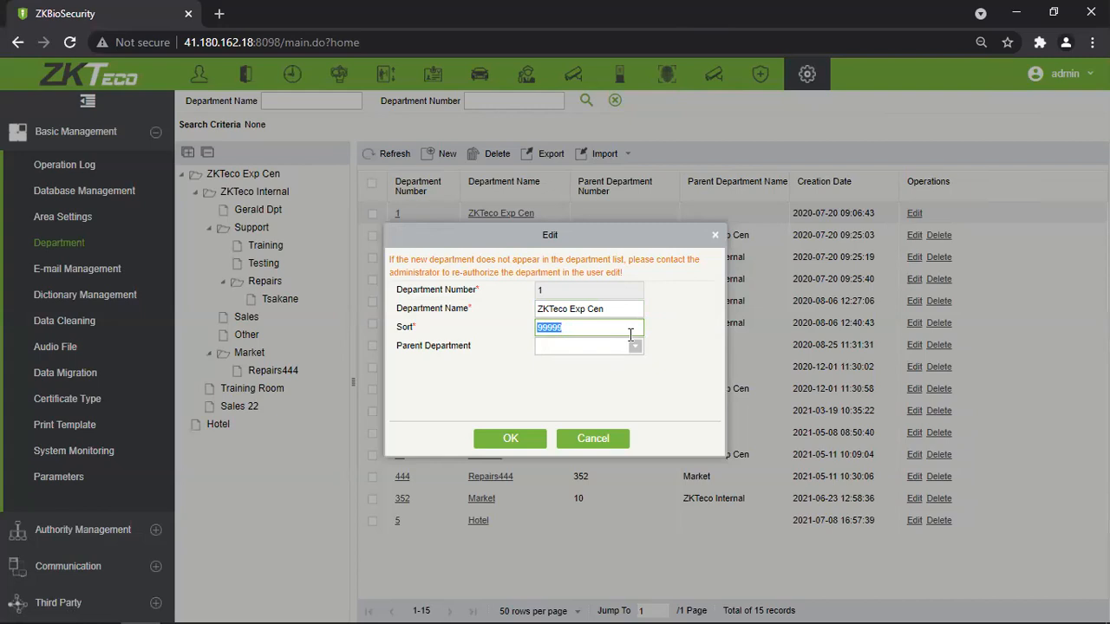
pyautogui.moveTo(565, 243); pyautogui.dragTo(725, 239)
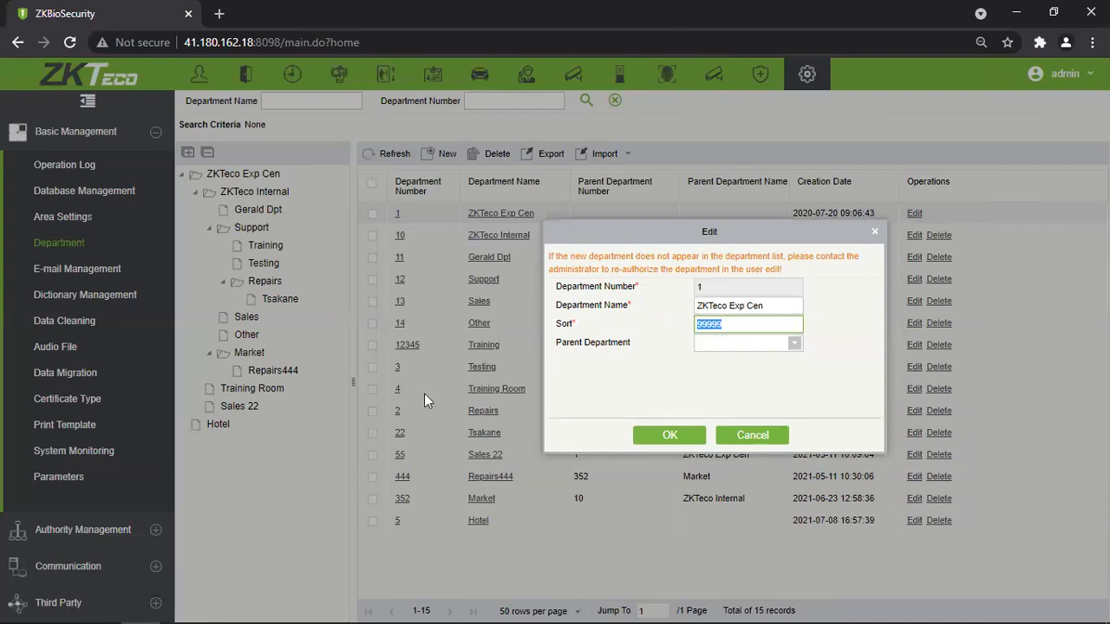
pyautogui.click(873, 231)
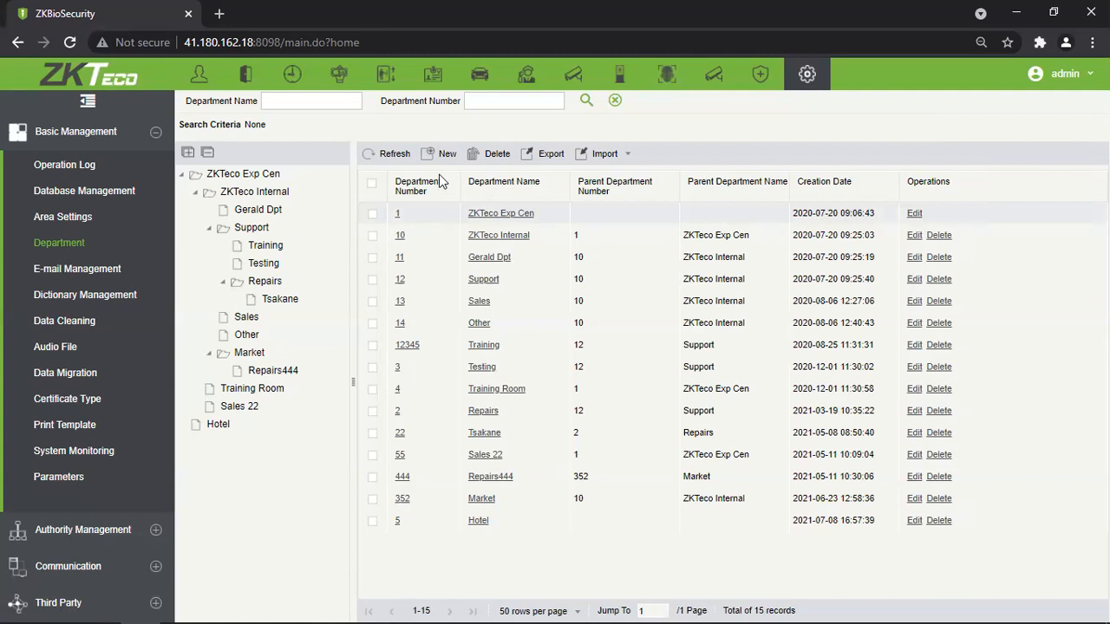
# Sort departments by number ascending, inspect ZKTeco Exp Cen's edit form unchanged, then start a new department.
pyautogui.click(425, 195)
pyautogui.click(426, 194)
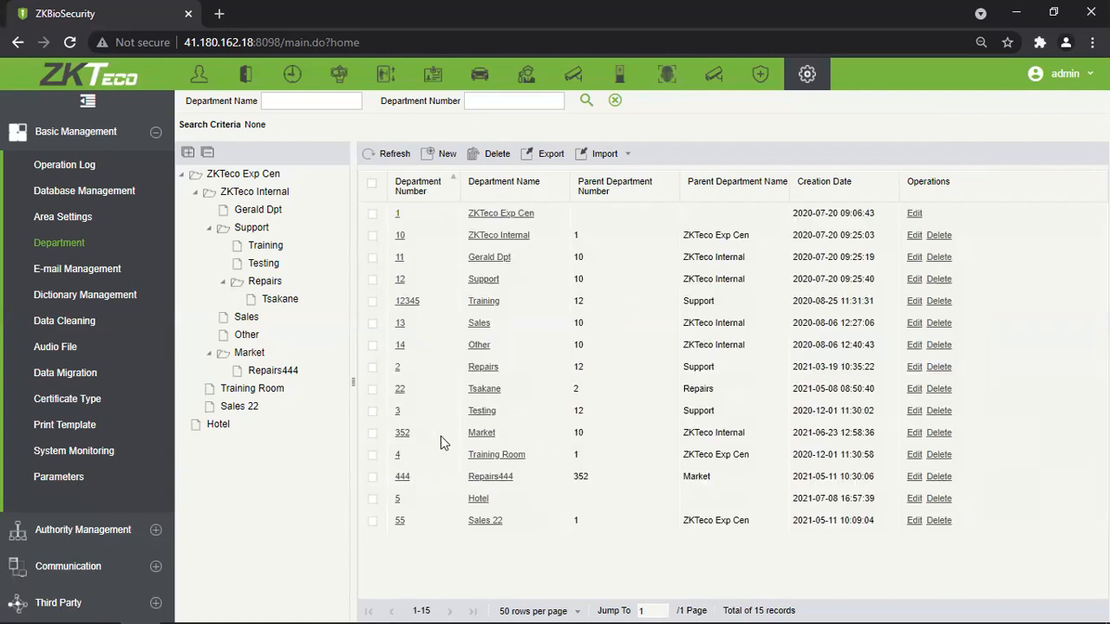
pyautogui.click(398, 213)
pyautogui.moveTo(607, 329); pyautogui.dragTo(515, 335)
pyautogui.click(657, 380)
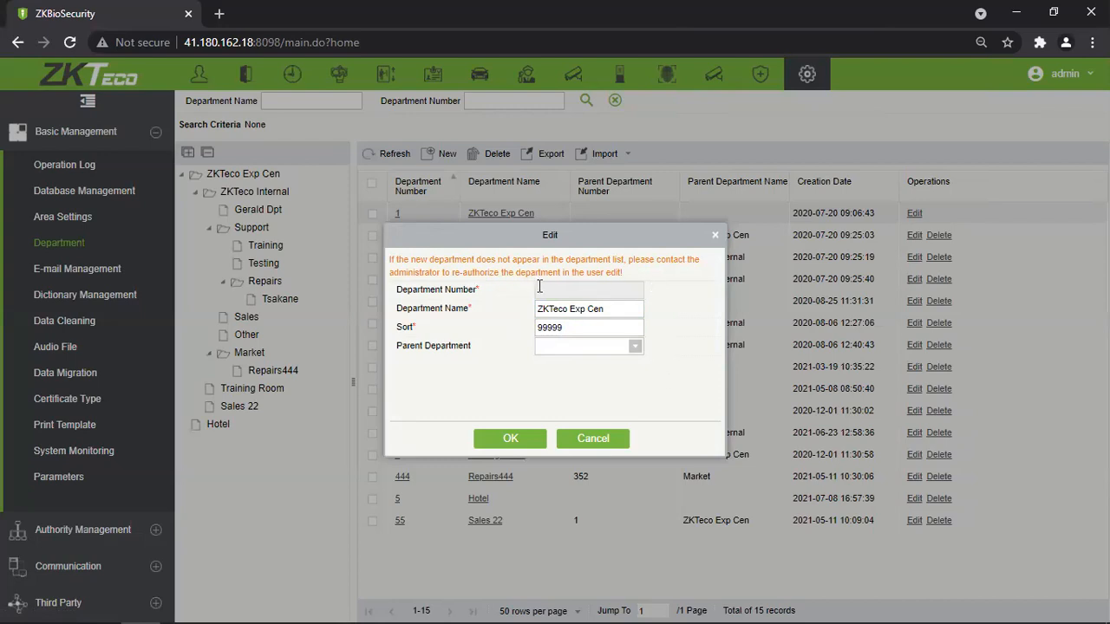
pyautogui.click(715, 235)
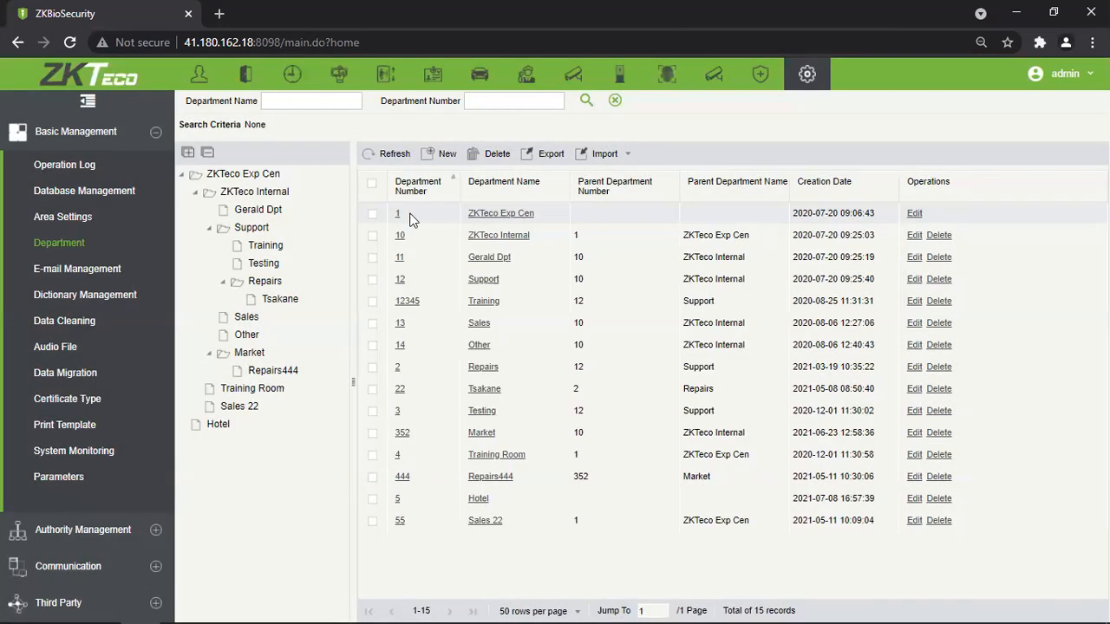
pyautogui.click(440, 154)
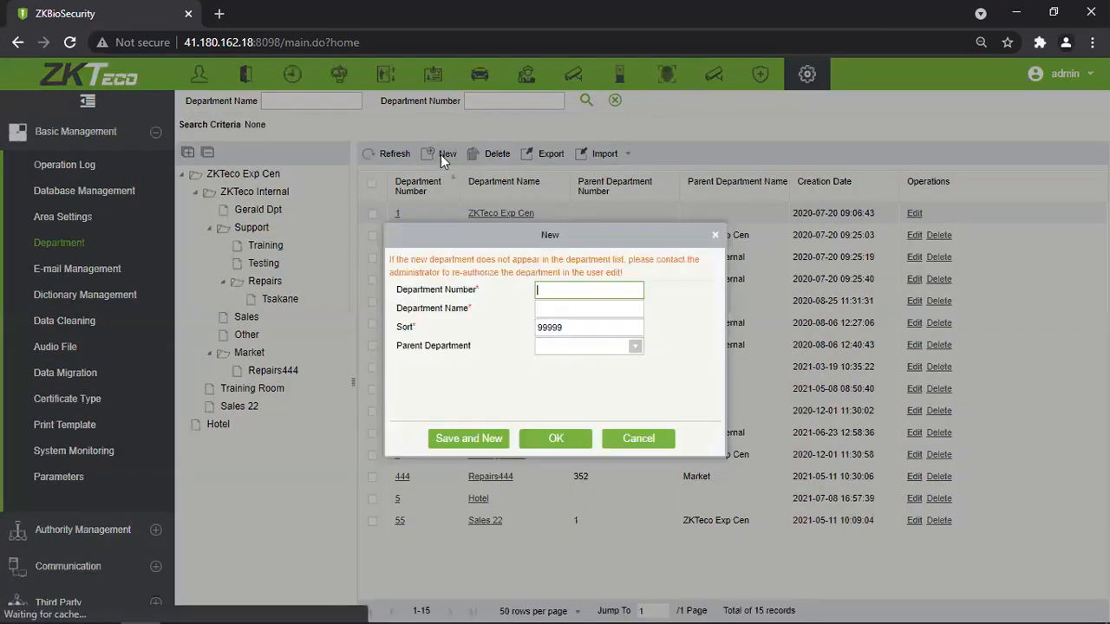
# Look over the default Sort 99999 and Parent Department choices, then cancel the new department unsaved.
pyautogui.click(565, 311)
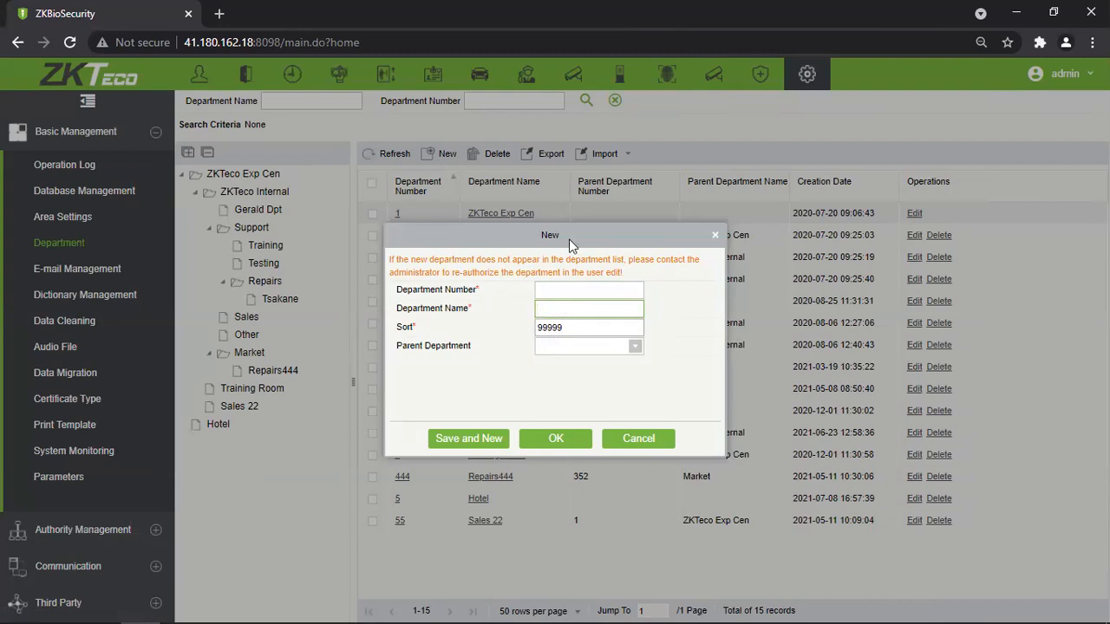
pyautogui.moveTo(575, 330); pyautogui.dragTo(520, 328)
pyautogui.click(638, 346)
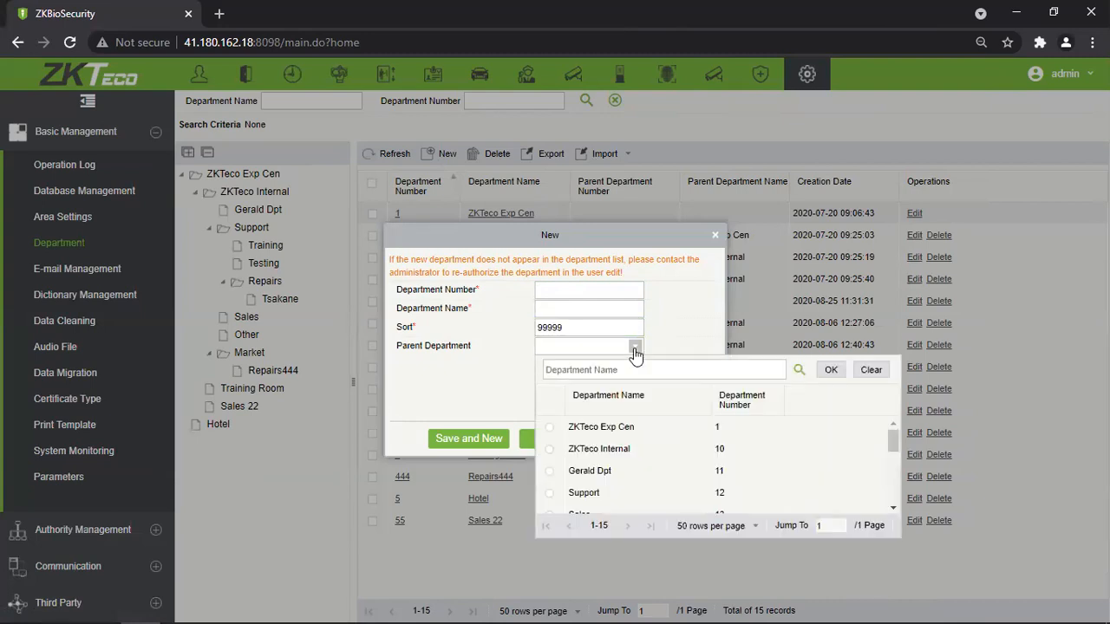
pyautogui.scroll(-2, 621, 464)
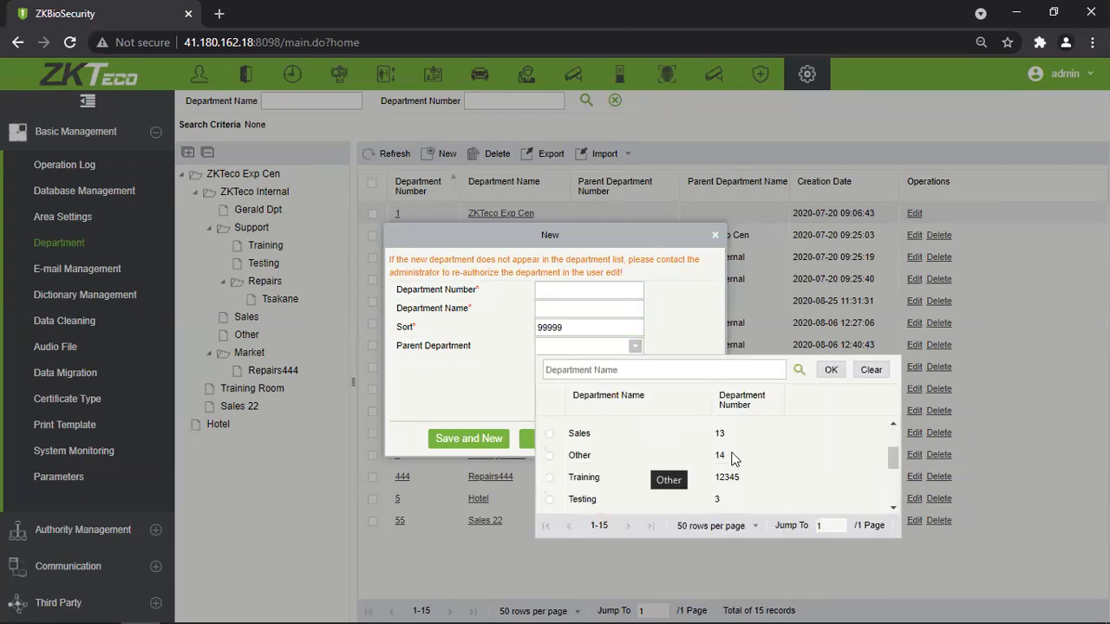
pyautogui.scroll(-3, 728, 458)
pyautogui.scroll(5, 727, 469)
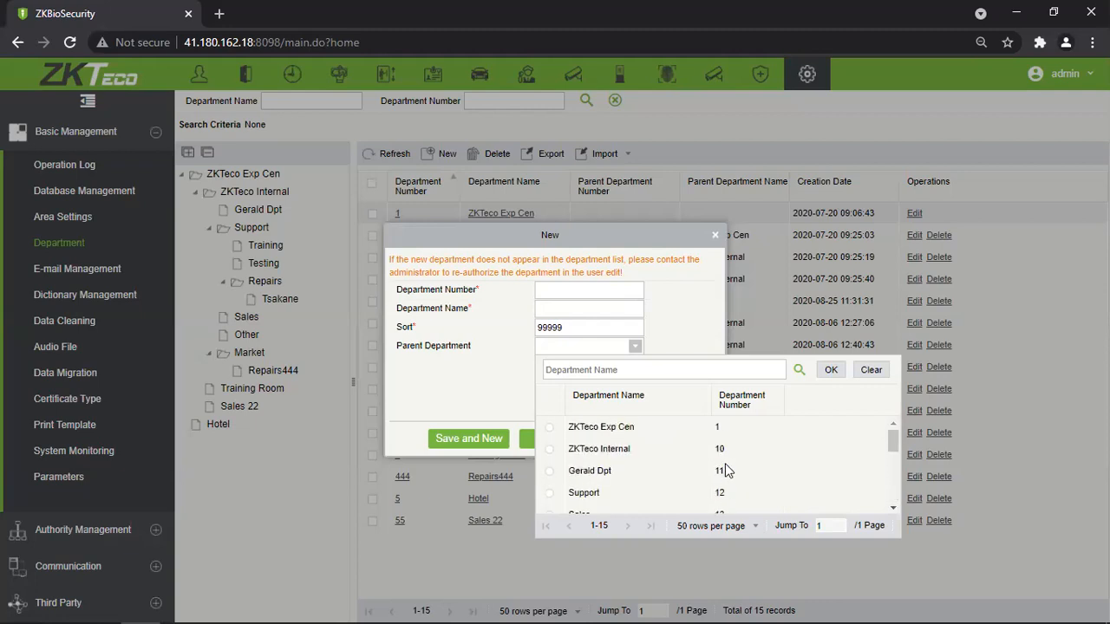
pyautogui.scroll(-5, 727, 470)
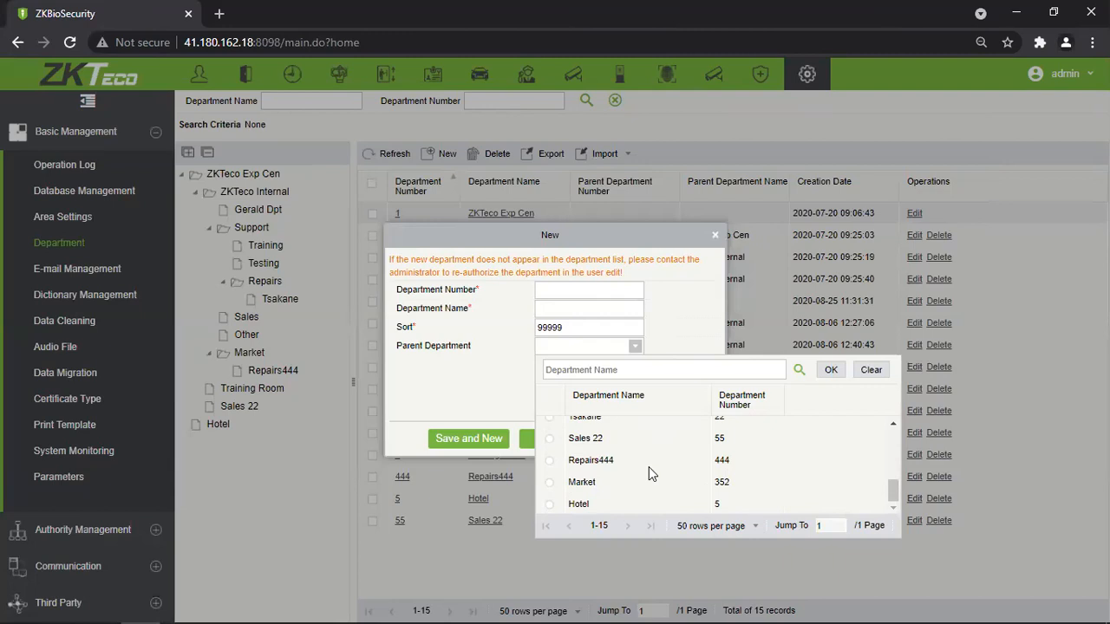
pyautogui.click(486, 362)
pyautogui.click(716, 235)
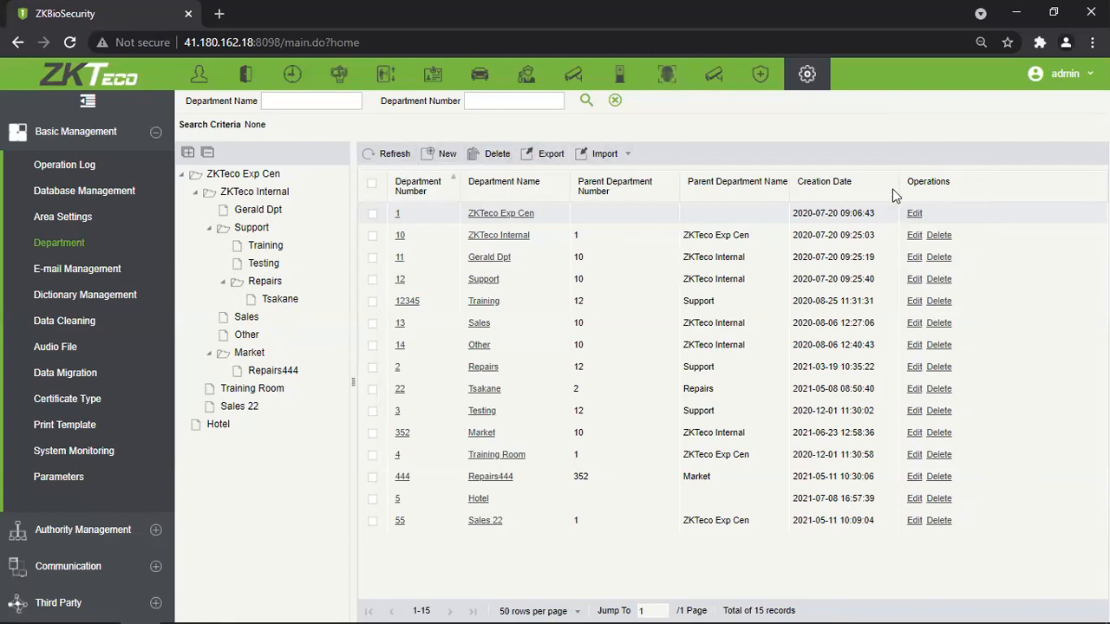
# Show the 103 Database Management backups and their FTP settings: server 192.168.18.119, port 21.
pyautogui.click(84, 190)
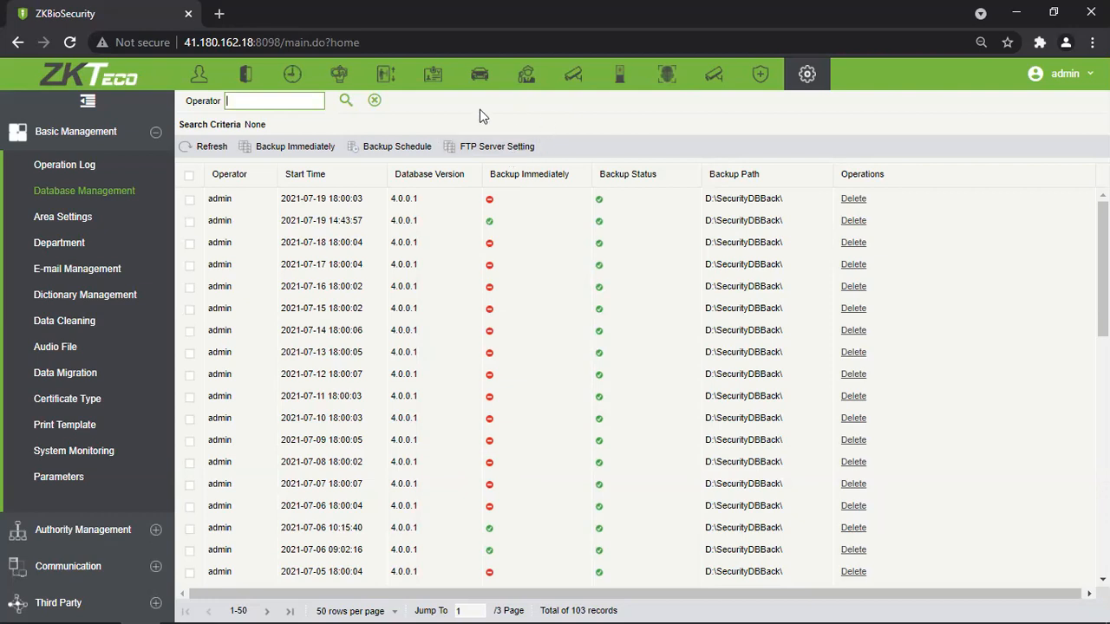
pyautogui.click(508, 147)
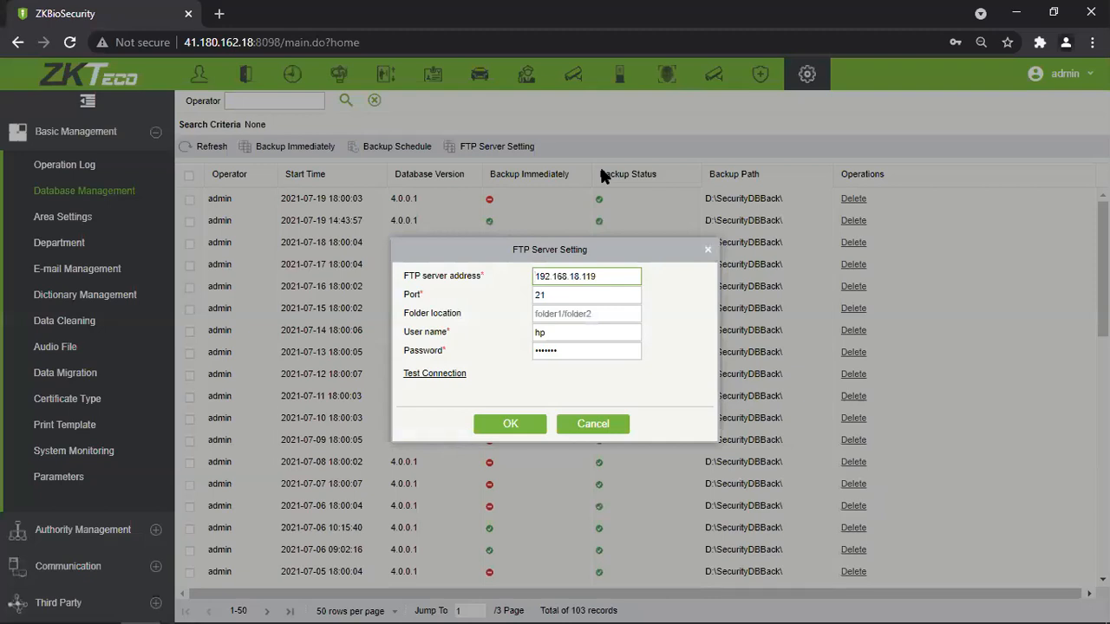
# Test the connection to FTP server 192.168.18.119, then close the FTP settings.
pyautogui.moveTo(615, 276); pyautogui.dragTo(503, 289)
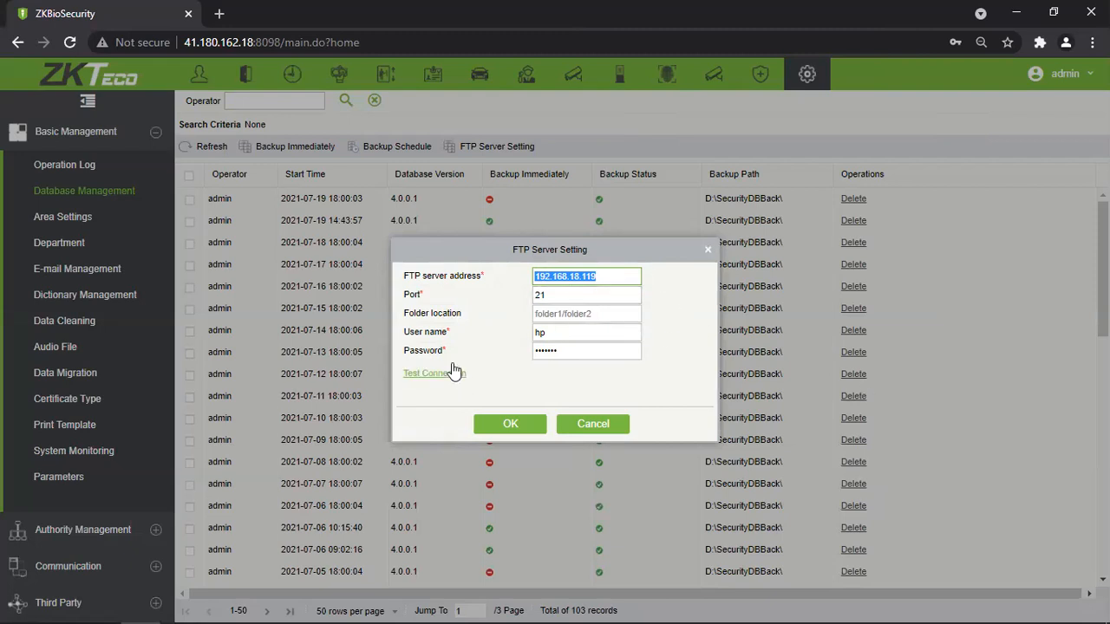
pyautogui.click(619, 317)
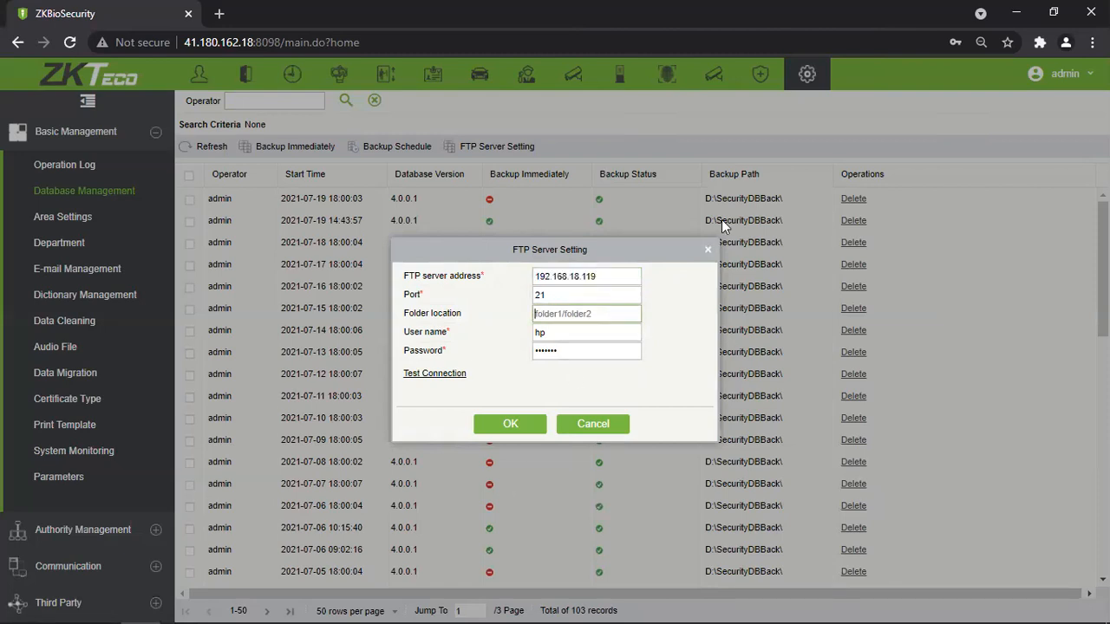
pyautogui.click(434, 375)
pyautogui.click(709, 252)
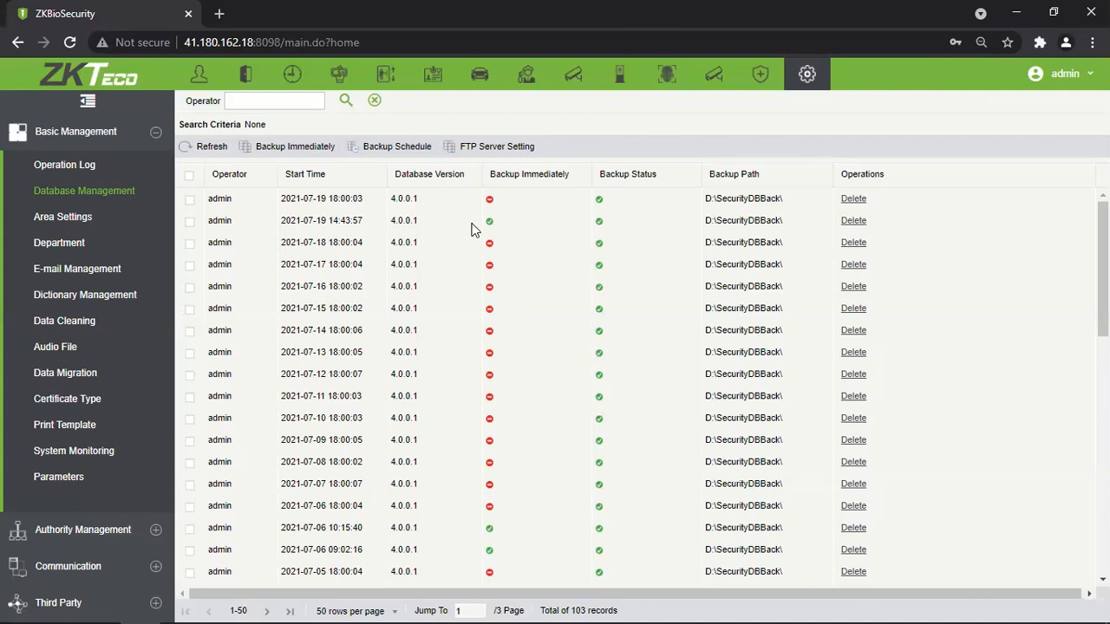
# Sort backups by Backup Immediately, then by Start Time newest first, and request an immediate backup.
pyautogui.moveTo(495, 204); pyautogui.dragTo(501, 548)
pyautogui.click(496, 534)
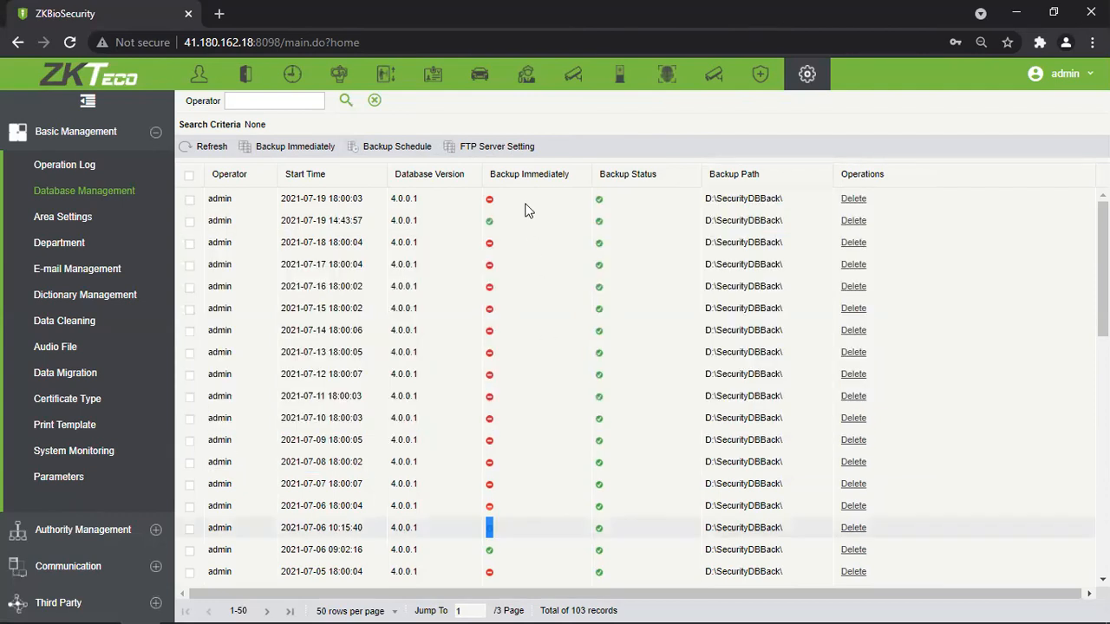
pyautogui.click(503, 177)
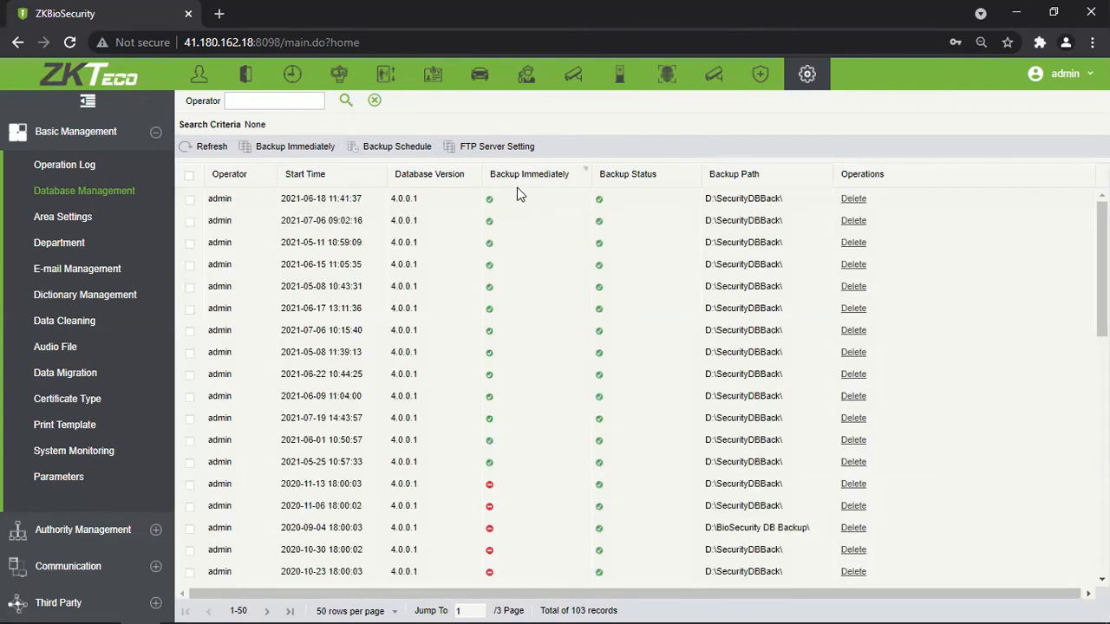
pyautogui.click(535, 179)
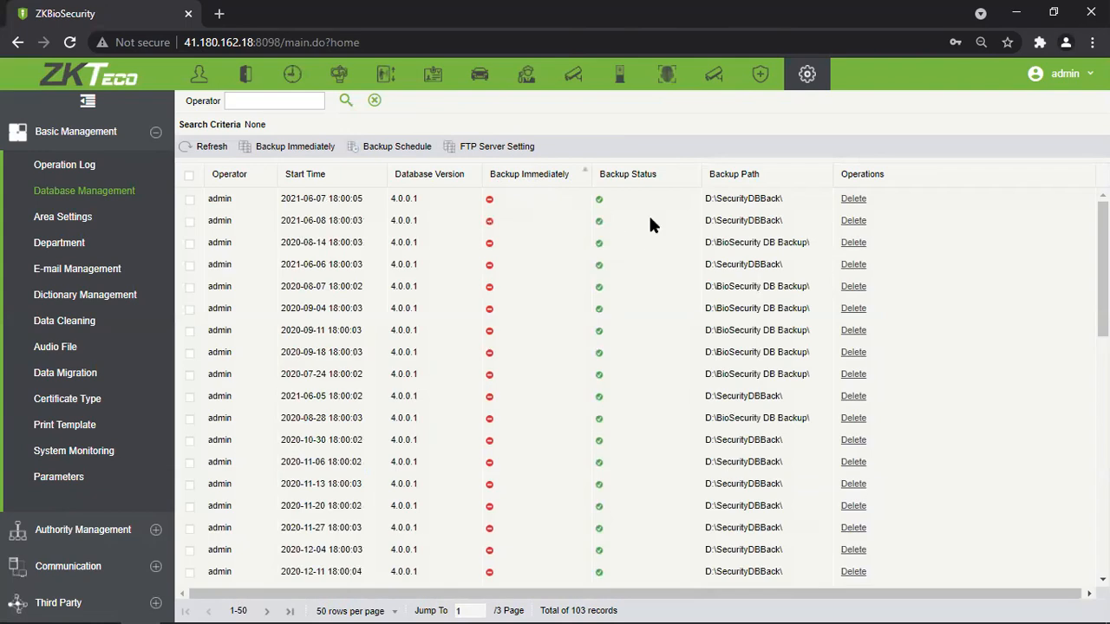
pyautogui.click(332, 180)
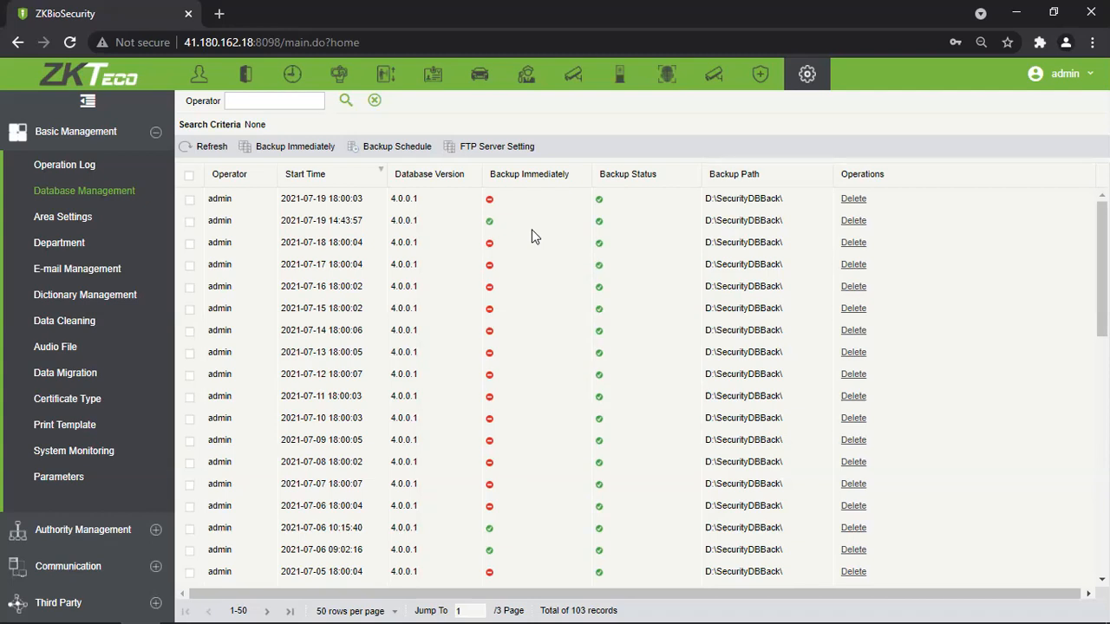
pyautogui.click(292, 145)
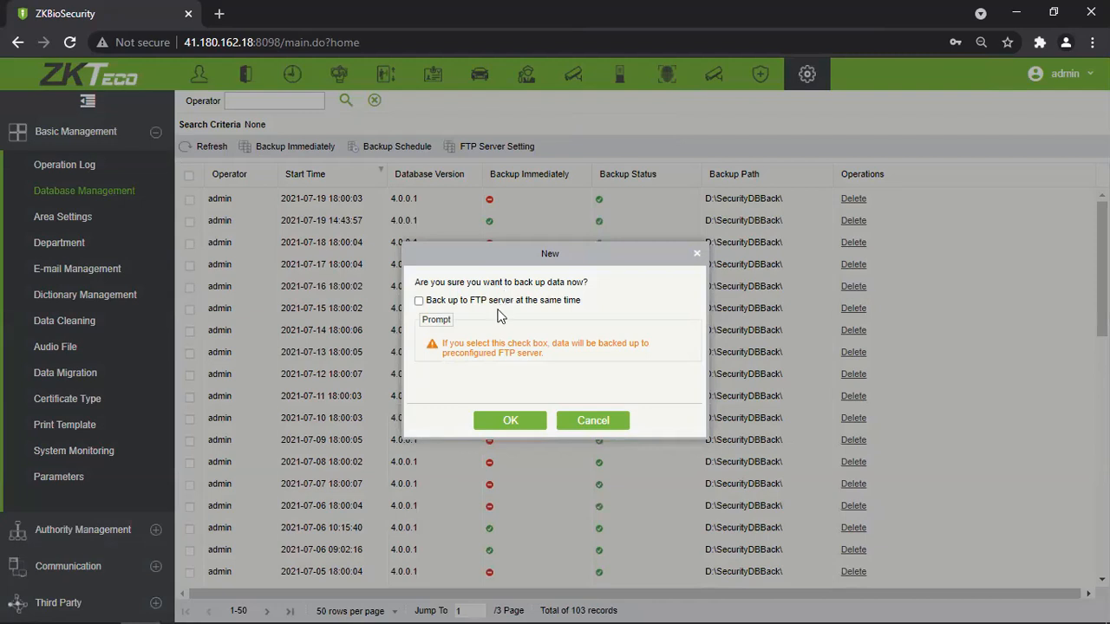
# Tick 'Back up to FTP server at the same time' for the immediate backup.
pyautogui.click(505, 307)
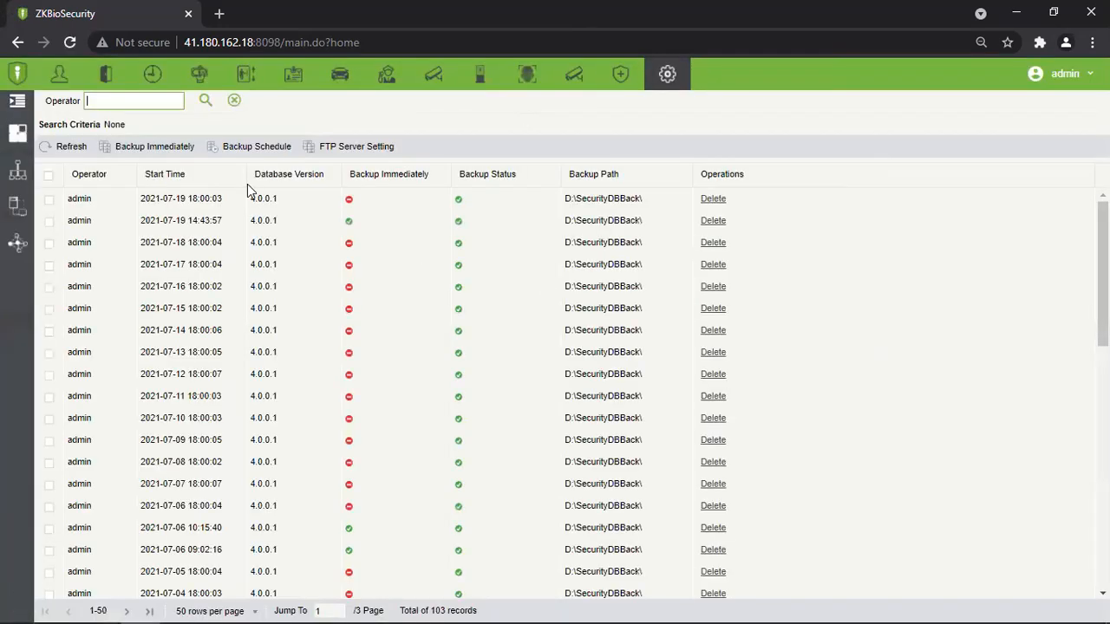
# Run an immediate database backup and confirm it.
pyautogui.click(170, 150)
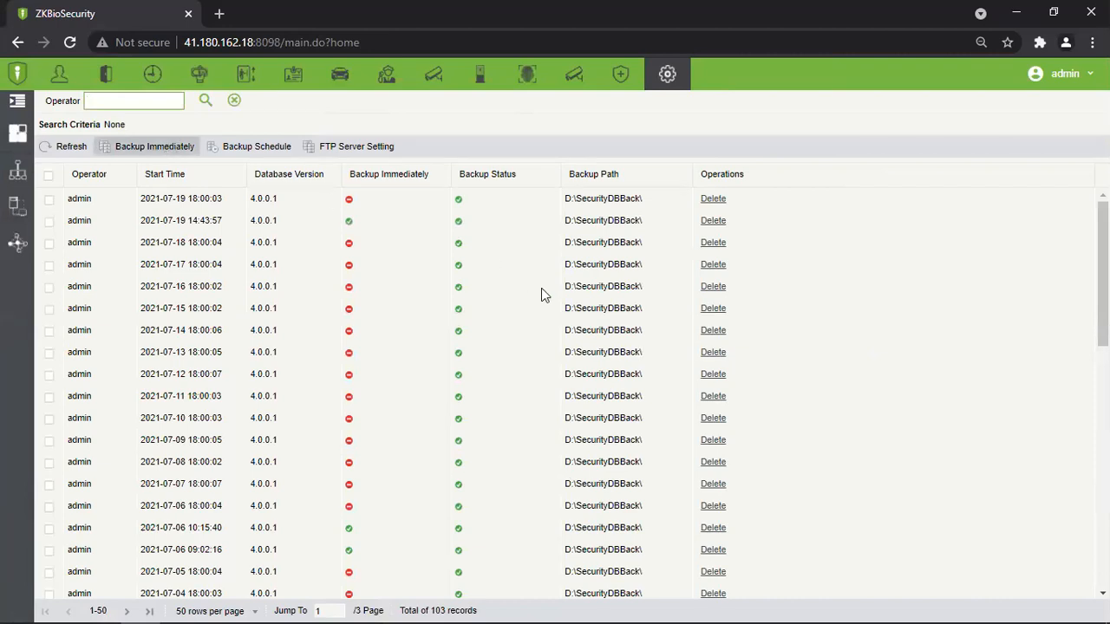
pyautogui.moveTo(515, 263); pyautogui.dragTo(428, 233)
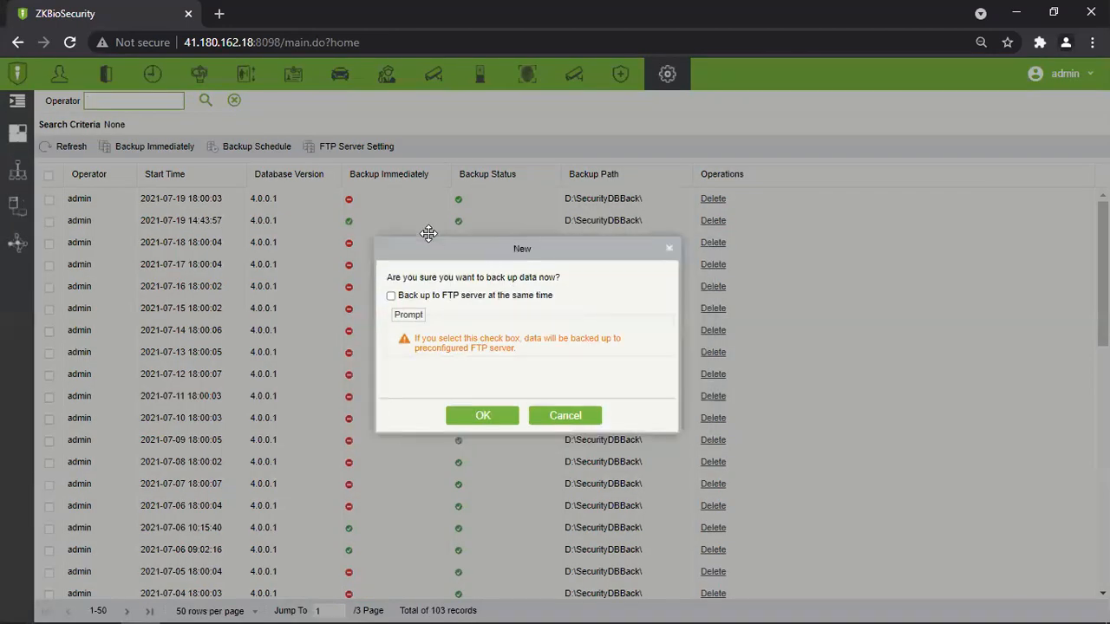
pyautogui.click(434, 398)
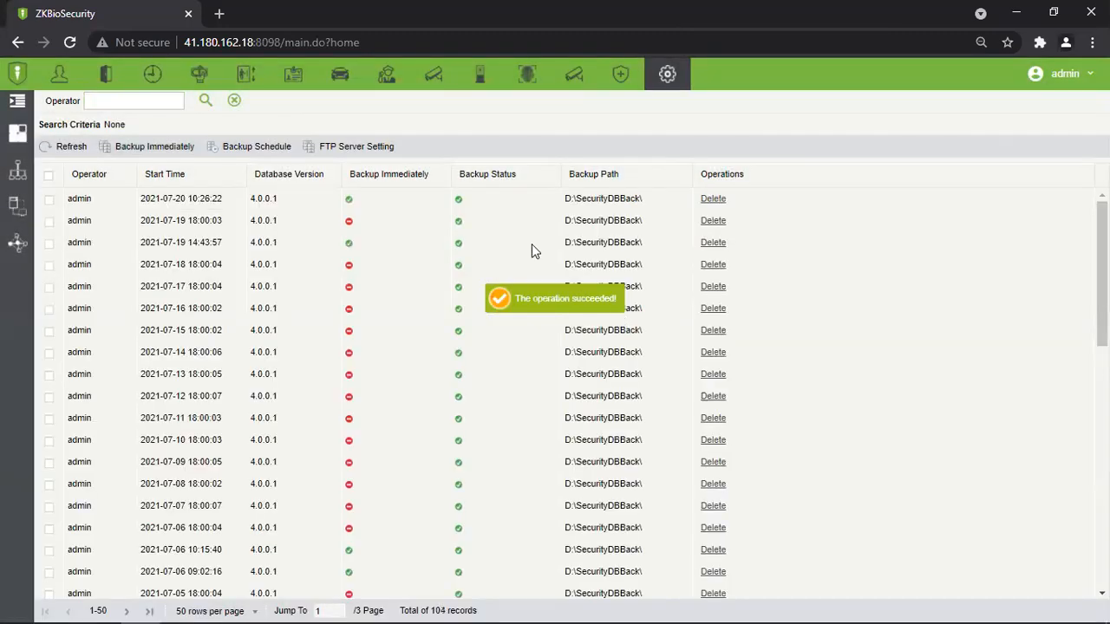
pyautogui.moveTo(359, 205); pyautogui.dragTo(336, 197)
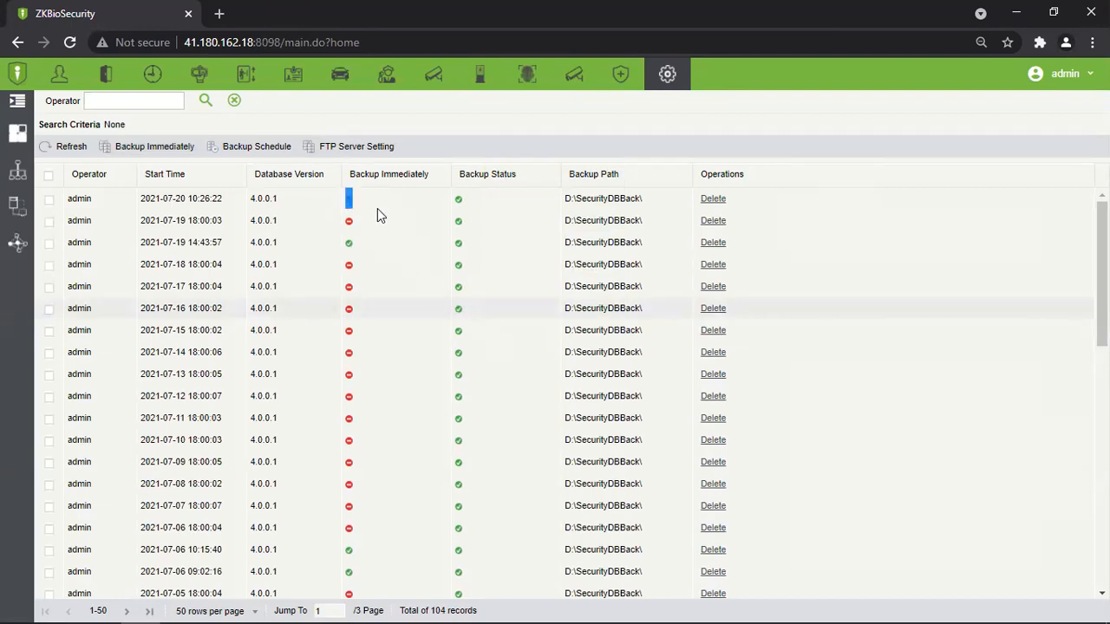
pyautogui.moveTo(354, 210); pyautogui.dragTo(364, 339)
pyautogui.click(362, 338)
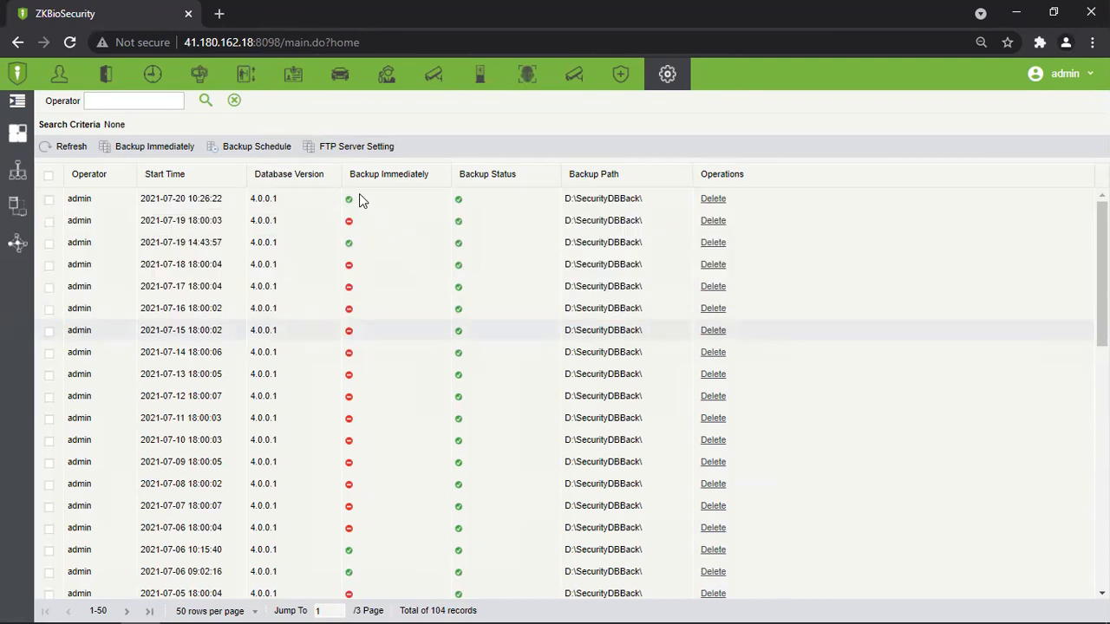
pyautogui.scroll(-8, 495, 240)
pyautogui.scroll(8, 465, 380)
pyautogui.moveTo(285, 198); pyautogui.dragTo(251, 199)
pyautogui.scroll(-2, 280, 411)
pyautogui.scroll(2, 280, 408)
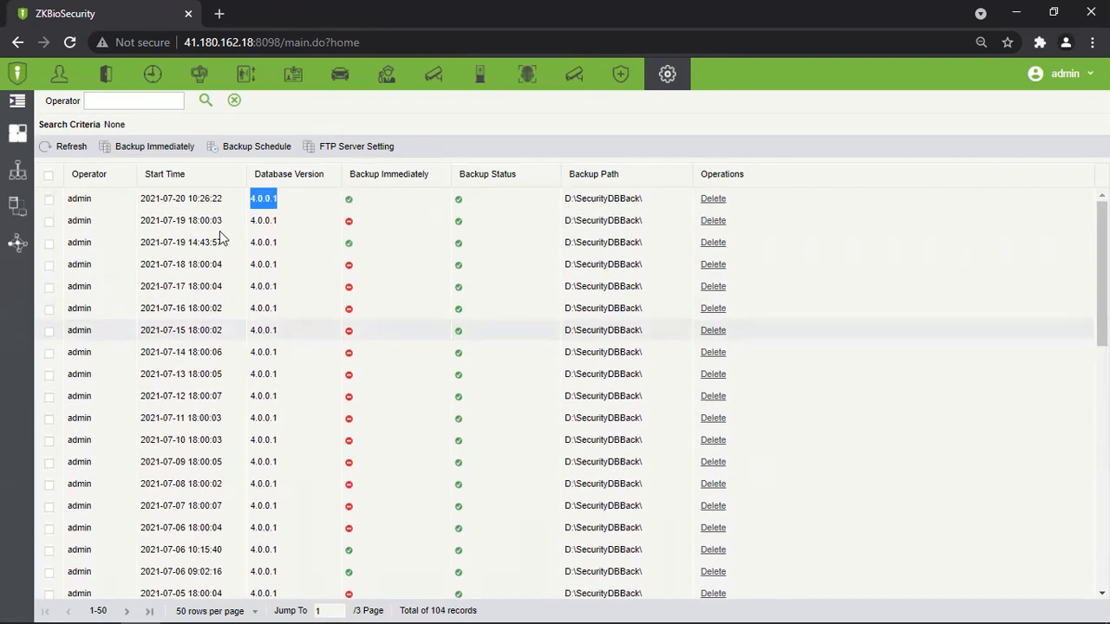
pyautogui.moveTo(224, 200); pyautogui.dragTo(178, 208)
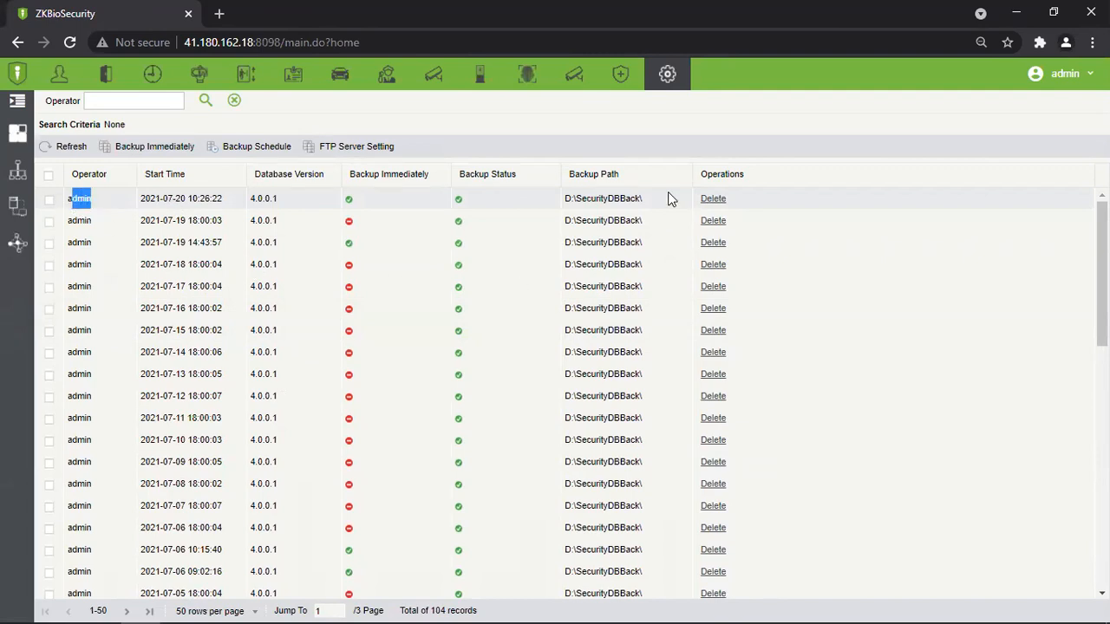
# Check the new backup's path, D:\SecurityDBBack\.
pyautogui.click(594, 197)
pyautogui.moveTo(643, 198); pyautogui.dragTo(624, 299)
pyautogui.click(624, 299)
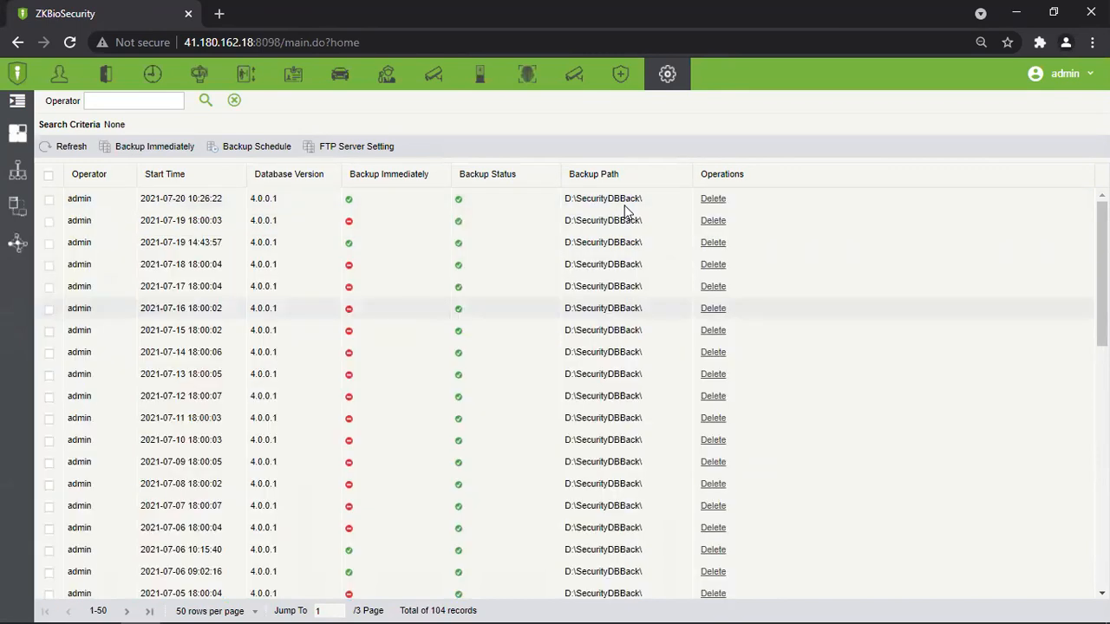
pyautogui.moveTo(646, 199); pyautogui.dragTo(564, 198)
pyautogui.click(595, 259)
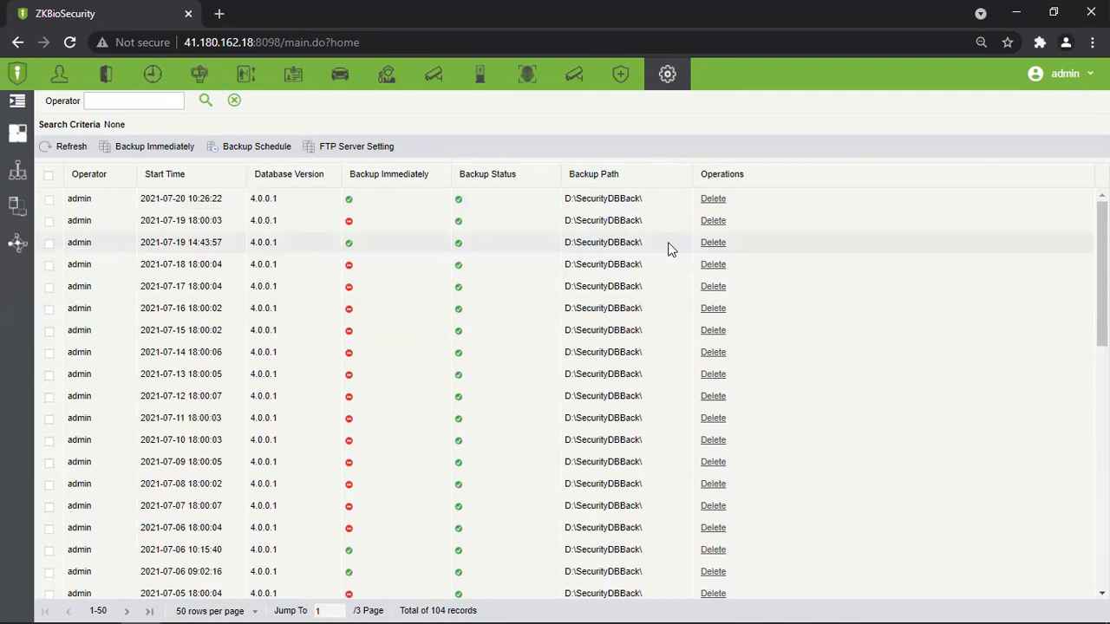
pyautogui.click(718, 200)
pyautogui.click(512, 372)
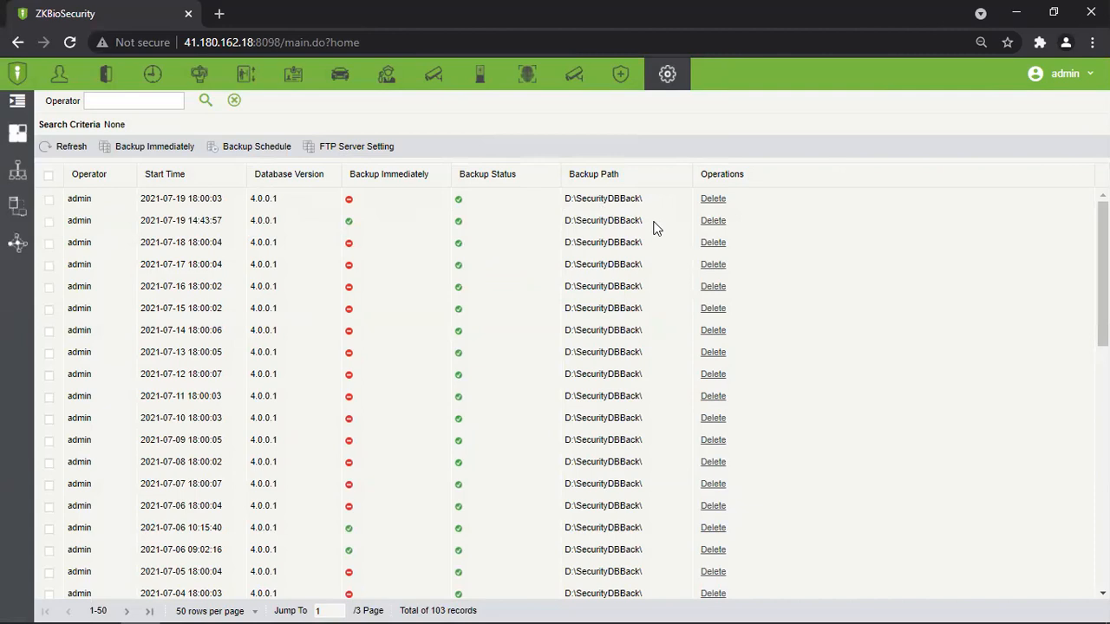
pyautogui.click(249, 153)
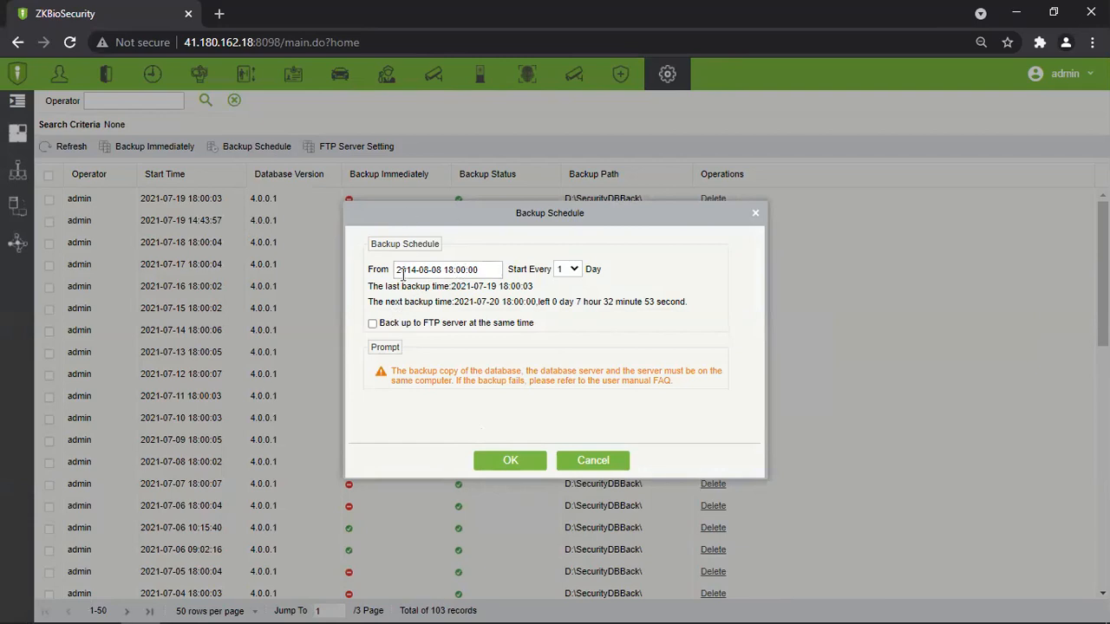
pyautogui.click(482, 270)
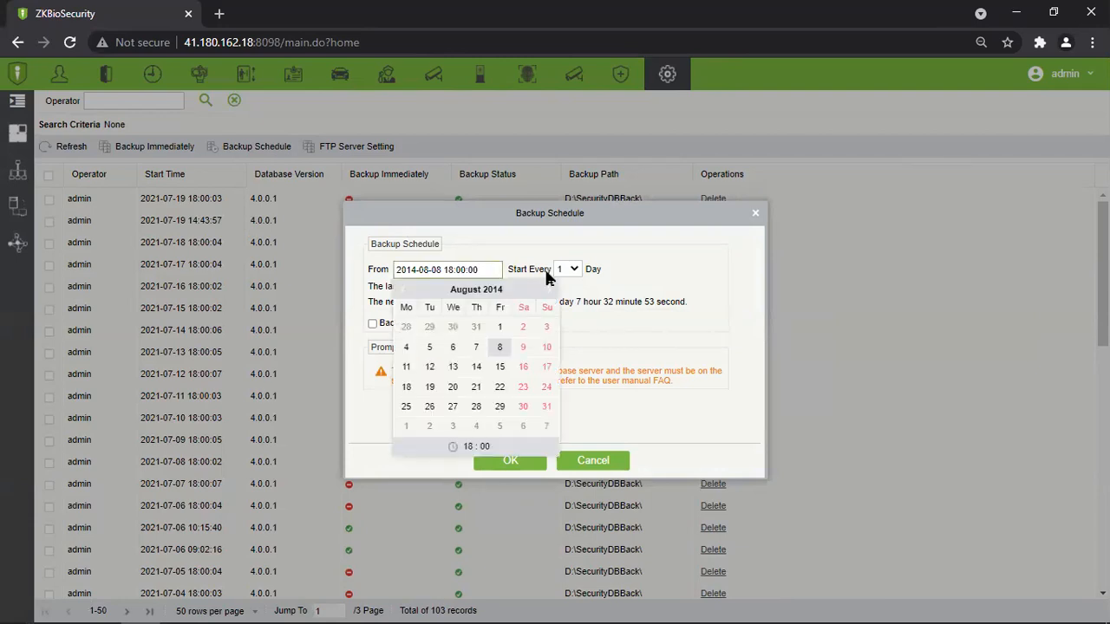
pyautogui.click(519, 223)
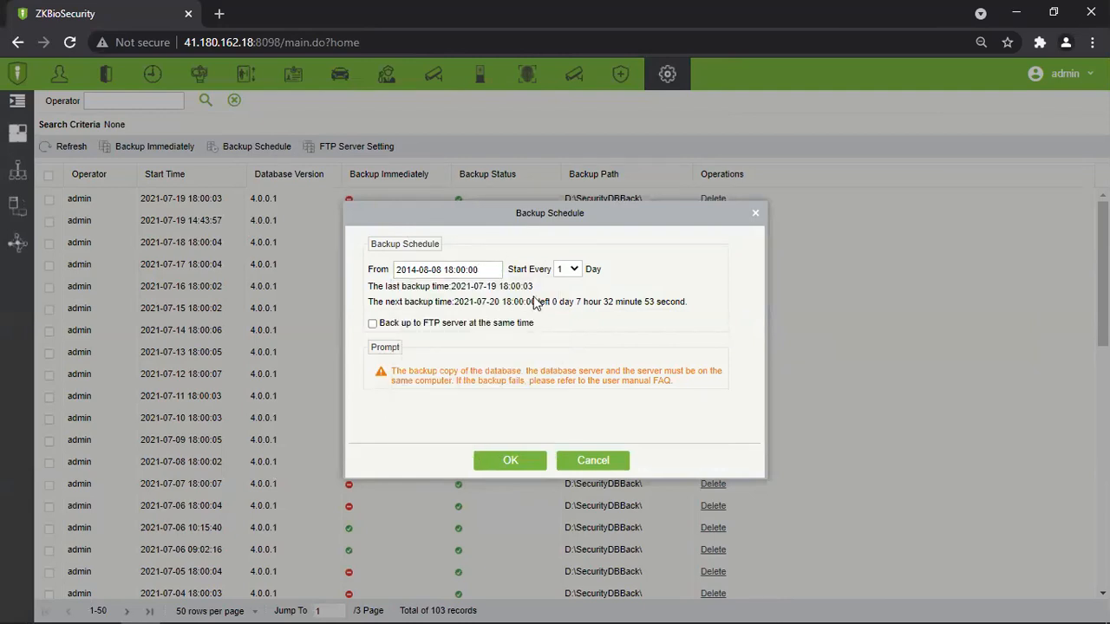
pyautogui.click(573, 270)
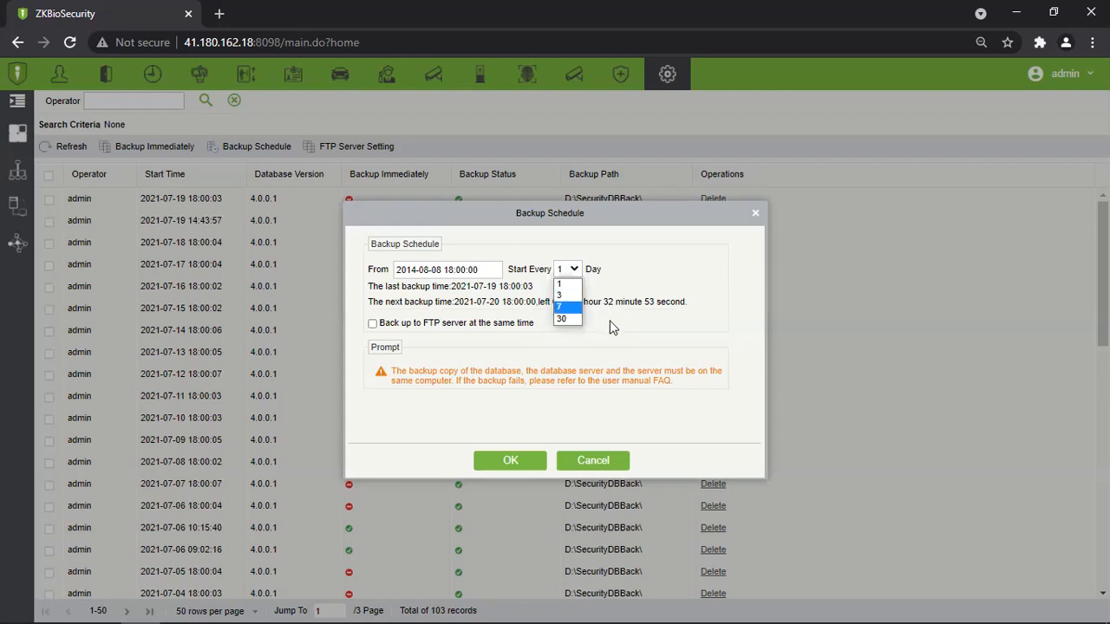
pyautogui.click(668, 291)
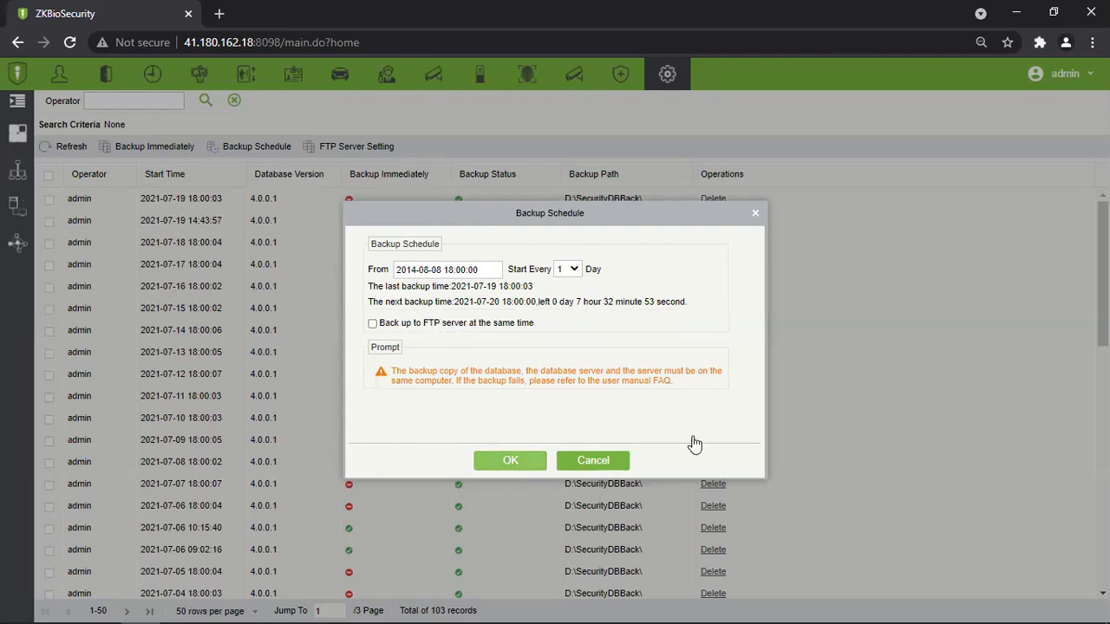
pyautogui.moveTo(384, 370); pyautogui.dragTo(671, 406)
pyautogui.click(671, 406)
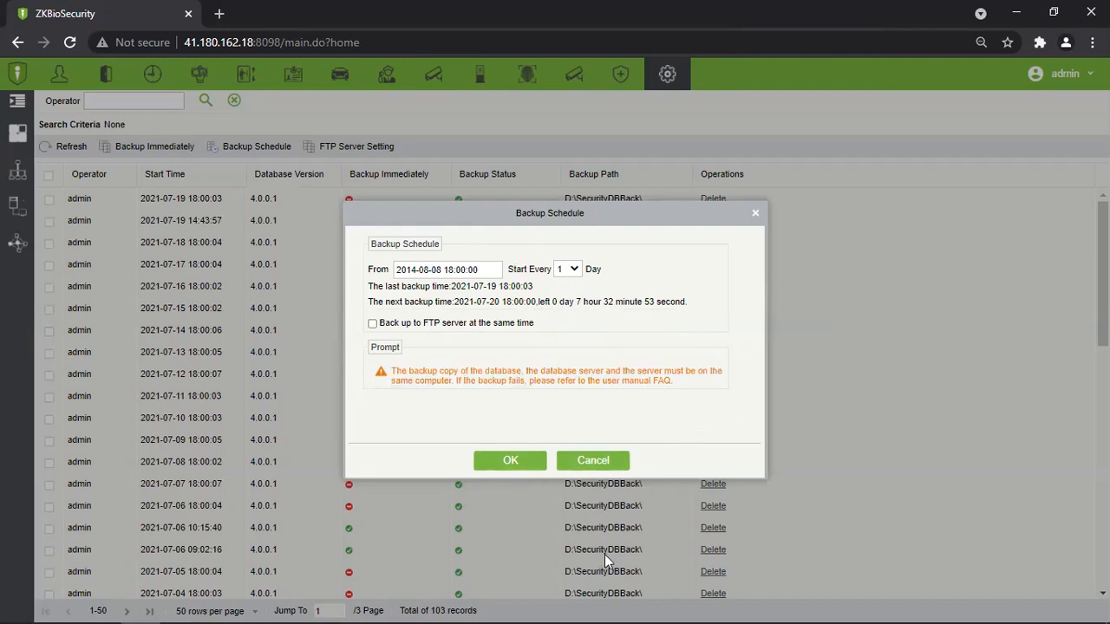
pyautogui.click(754, 213)
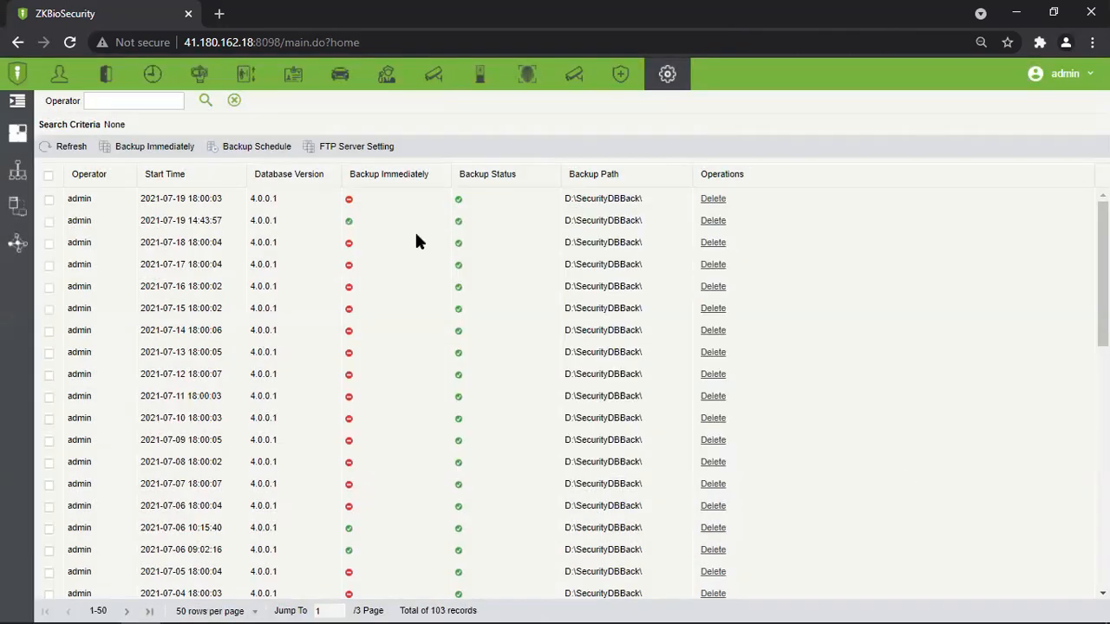
pyautogui.moveTo(192, 243); pyautogui.dragTo(188, 418)
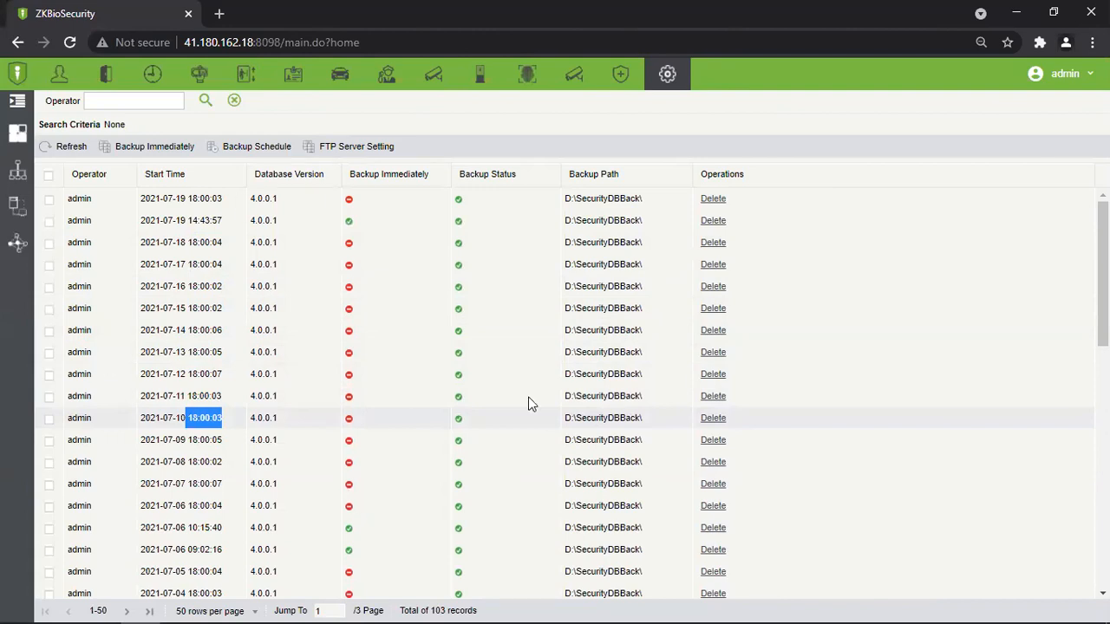
pyautogui.scroll(-6, 555, 381)
pyautogui.scroll(4, 509, 262)
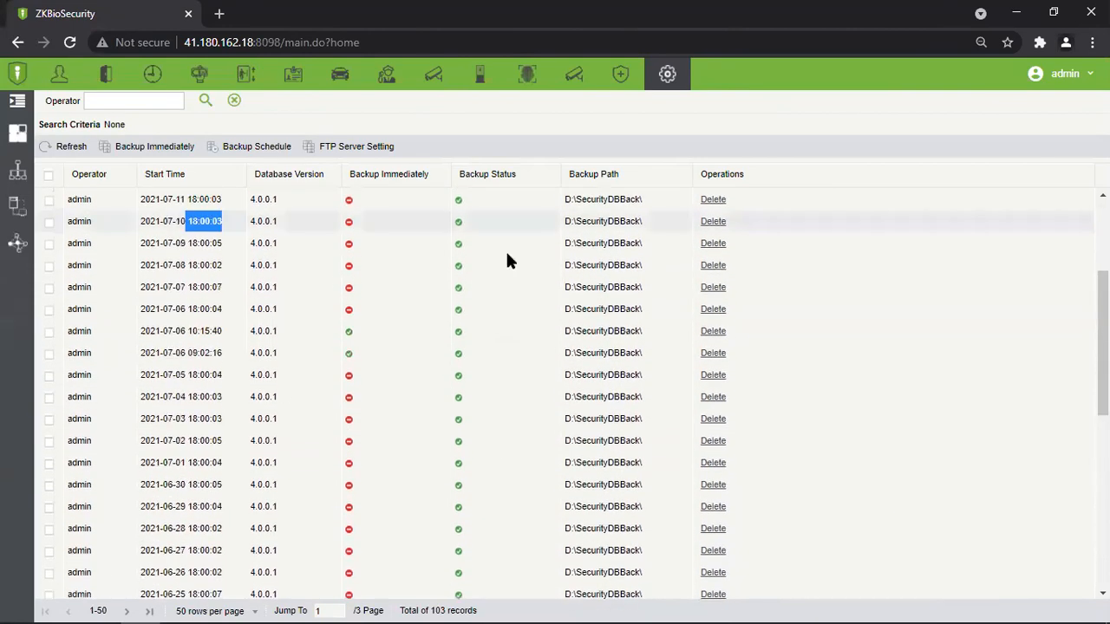
pyautogui.click(245, 313)
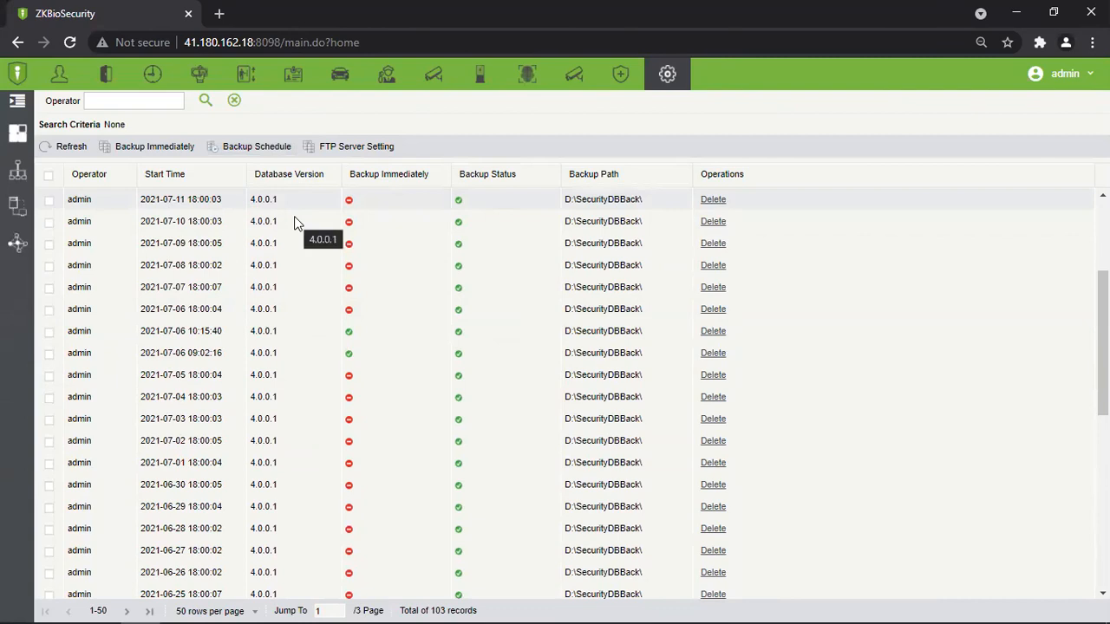
# Switch to the Access module and open Device > Device, listing the 10 registered devices.
pyautogui.click(107, 75)
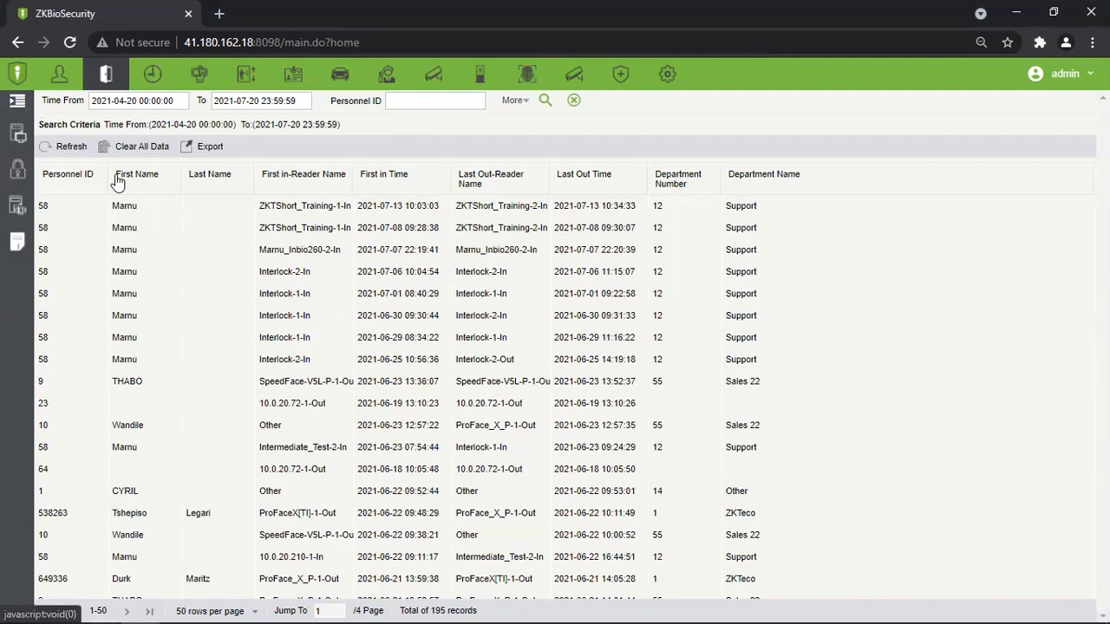
pyautogui.click(17, 104)
pyautogui.click(87, 132)
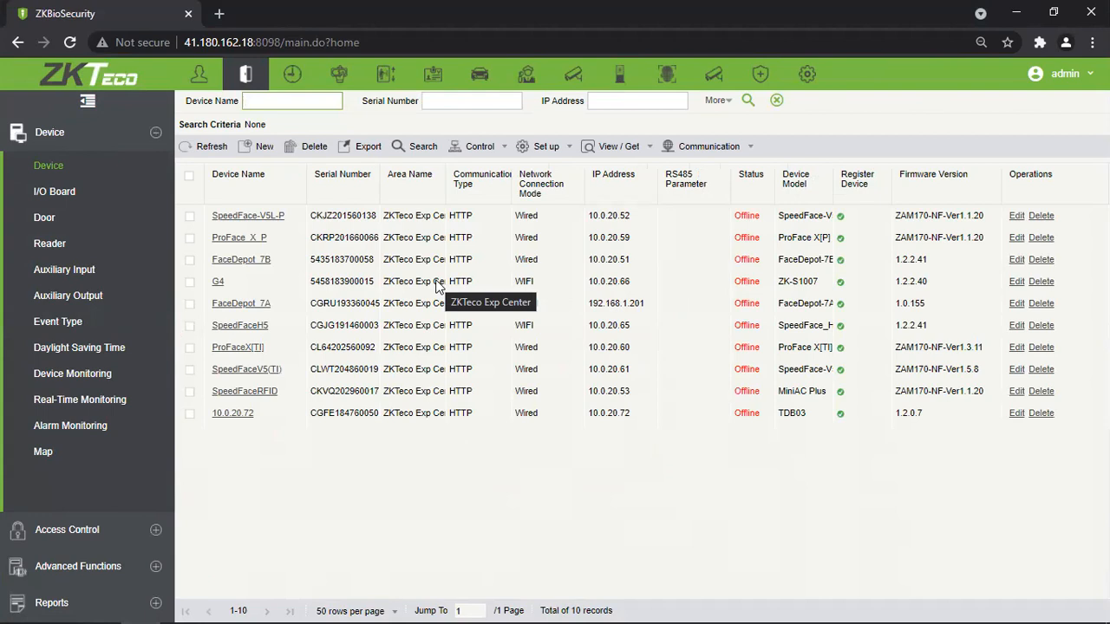
pyautogui.moveTo(736, 221); pyautogui.dragTo(743, 460)
pyautogui.click(744, 460)
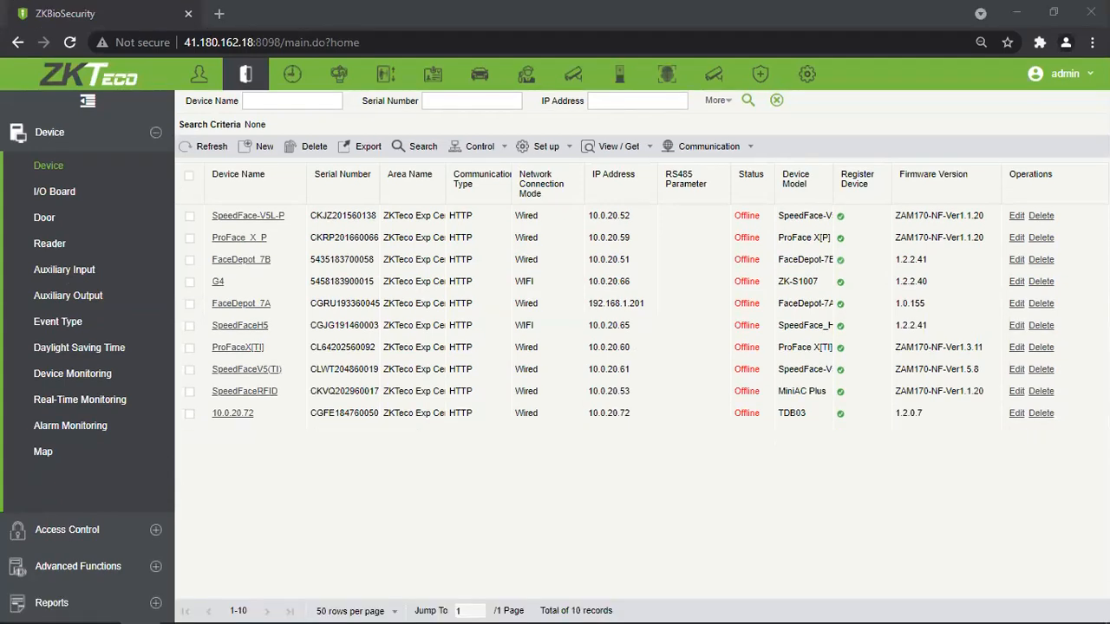
pyautogui.click(672, 369)
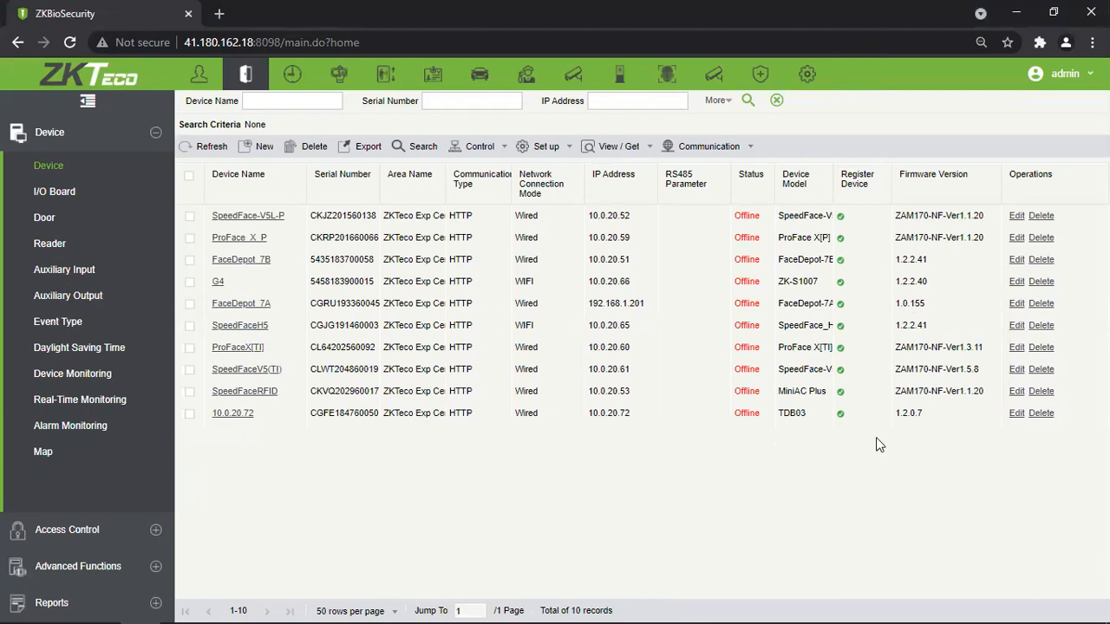
pyautogui.click(263, 149)
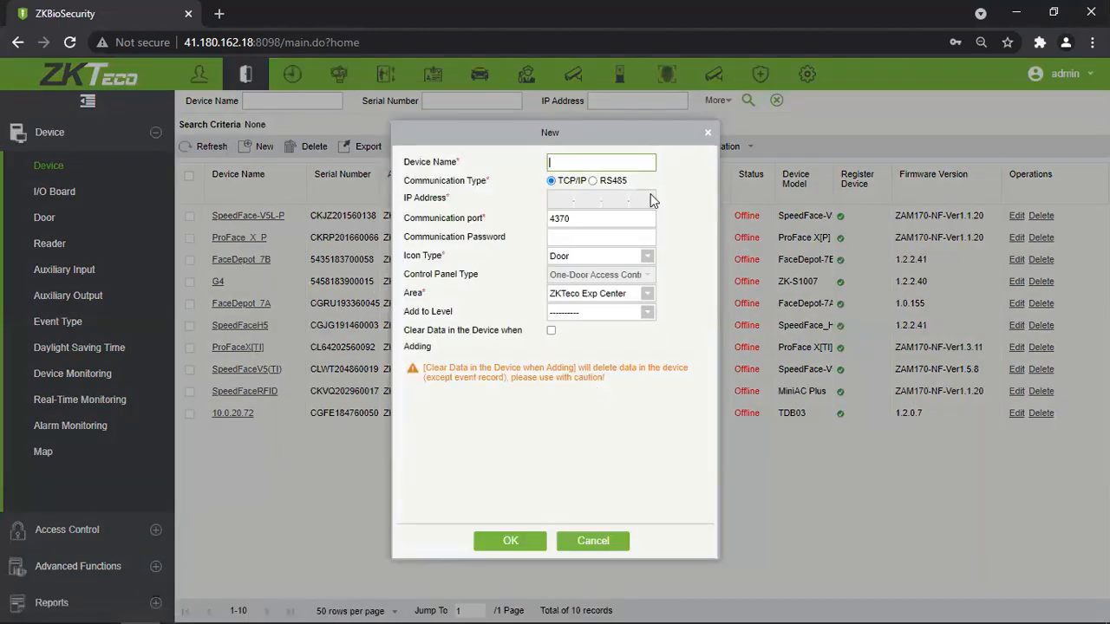
pyautogui.click(707, 138)
pyautogui.click(250, 151)
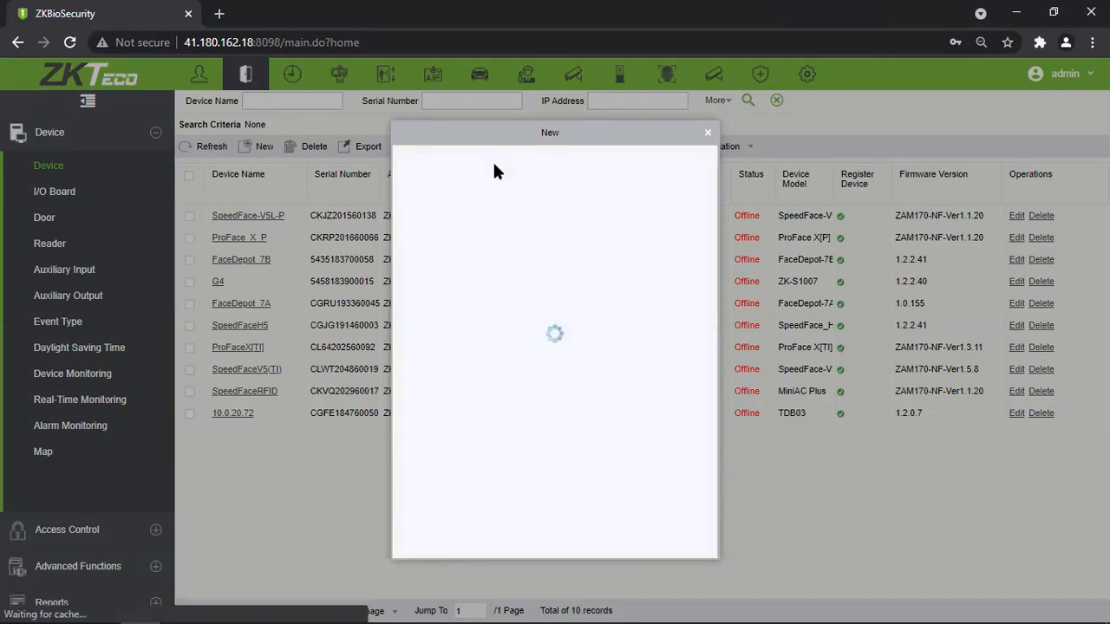
pyautogui.click(710, 130)
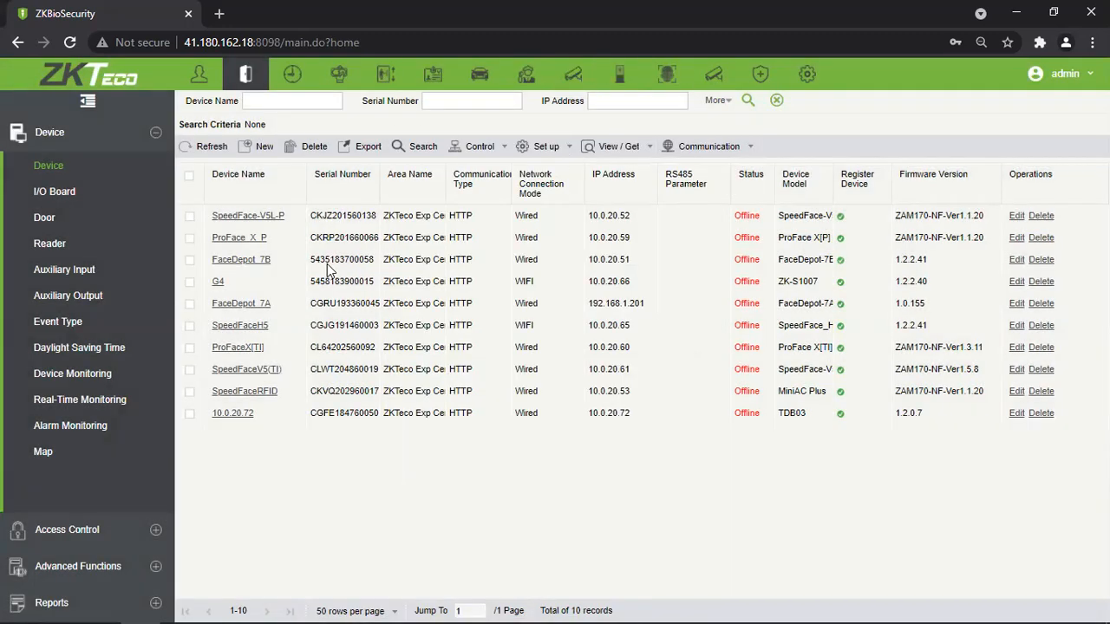
# Open the device Search window and highlight the 8088 communication port in its warning line.
pyautogui.click(413, 150)
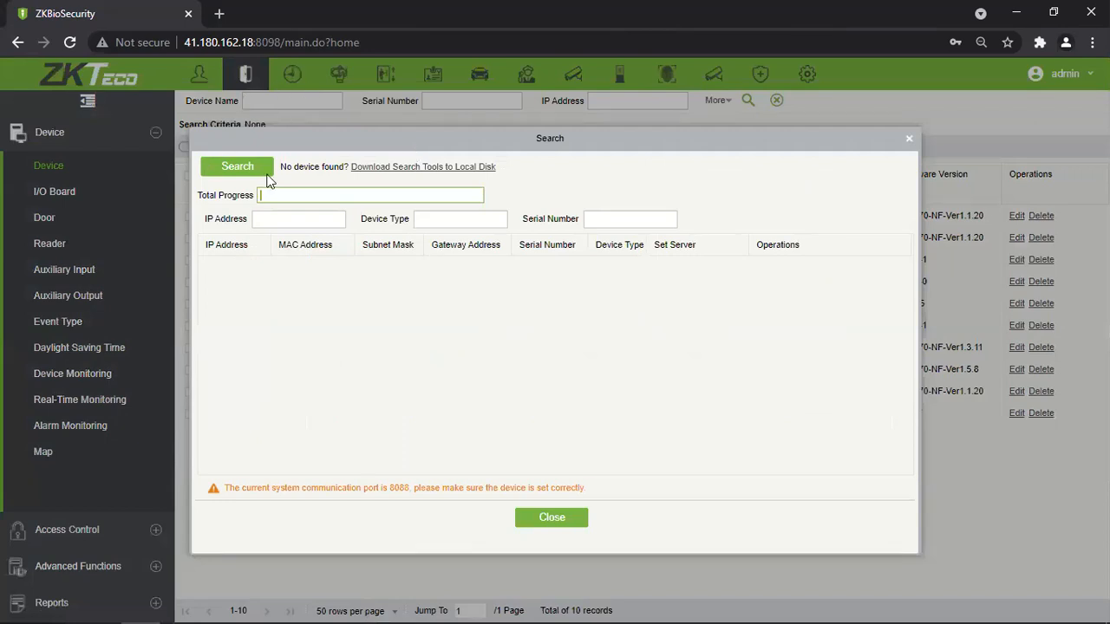
pyautogui.moveTo(379, 487); pyautogui.dragTo(408, 487)
pyautogui.click(385, 496)
pyautogui.doubleClick(397, 488)
pyautogui.hotkey('alt', 'Tab')
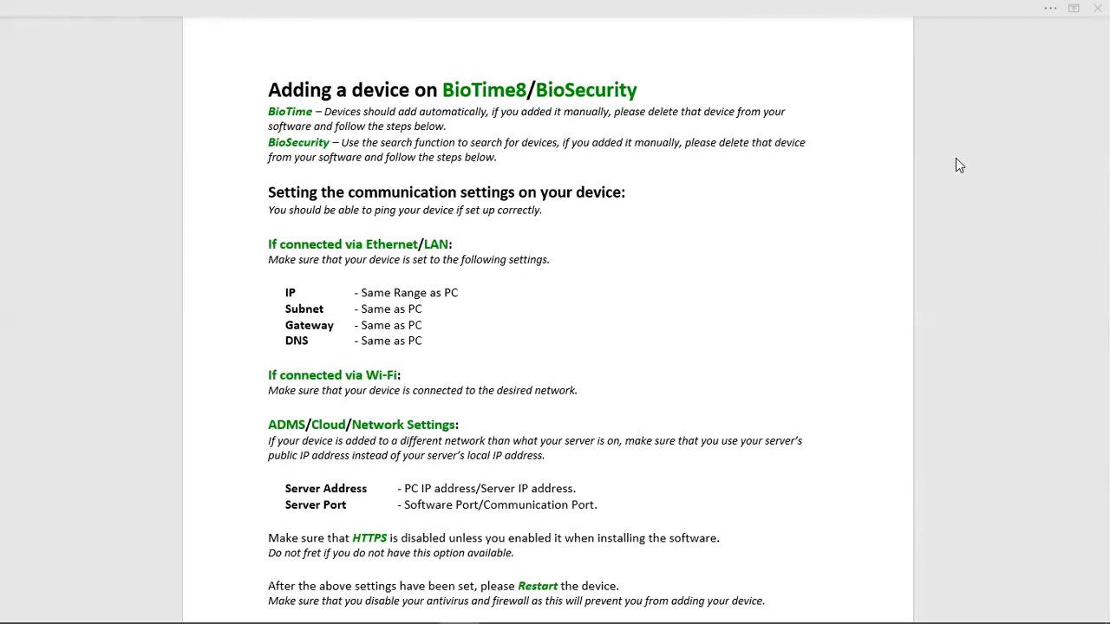
pyautogui.scroll(-2, 498, 223)
pyautogui.scroll(1, 377, 183)
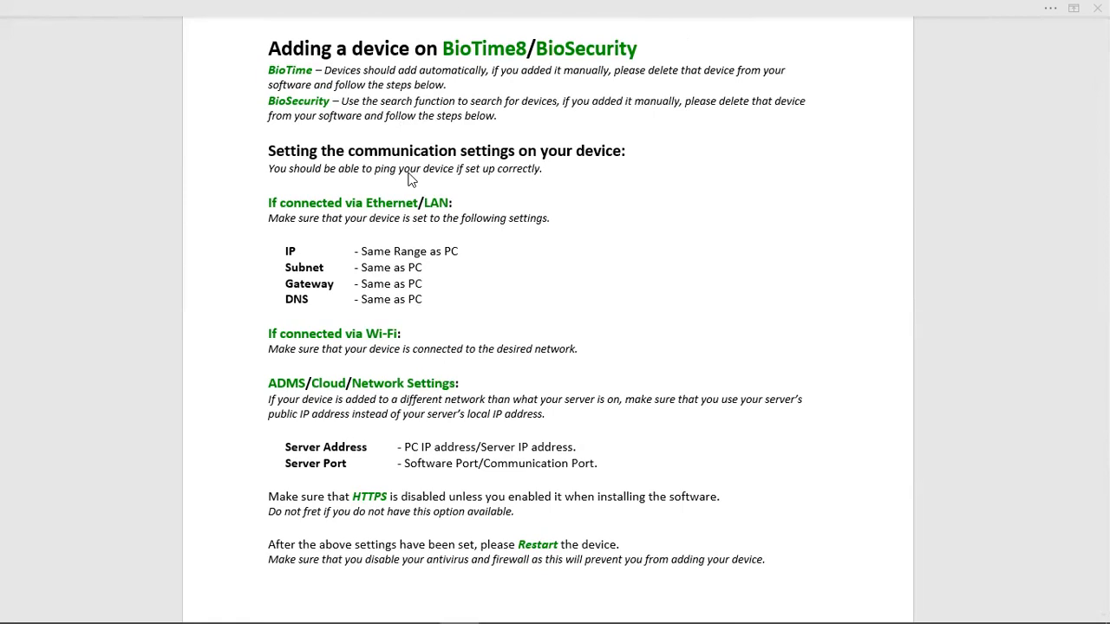
pyautogui.scroll(-1, 606, 208)
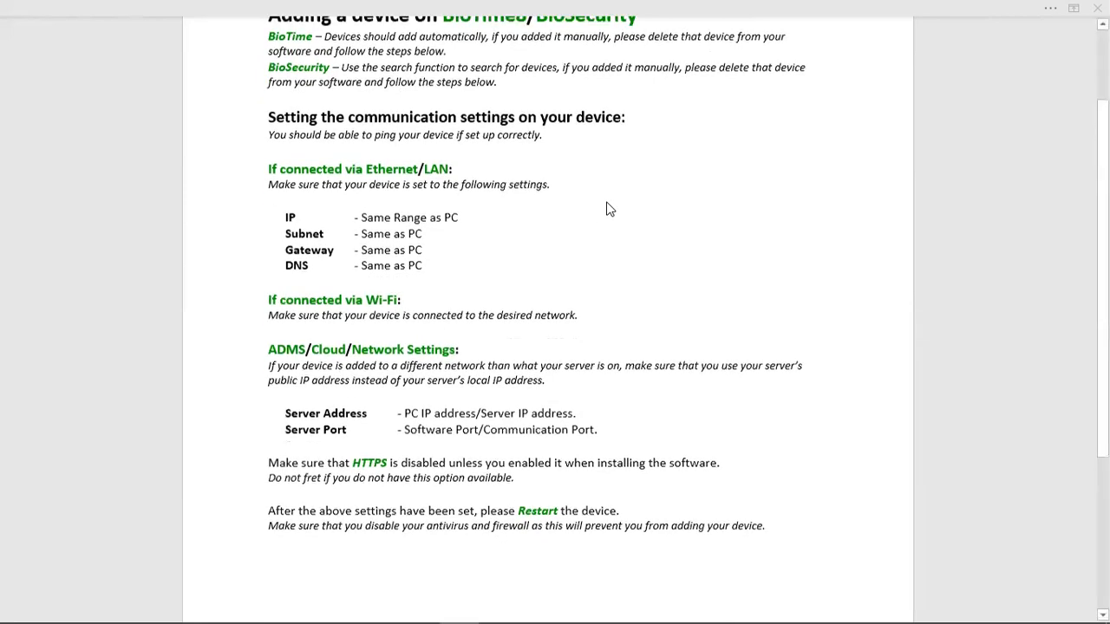
pyautogui.scroll(1, 459, 188)
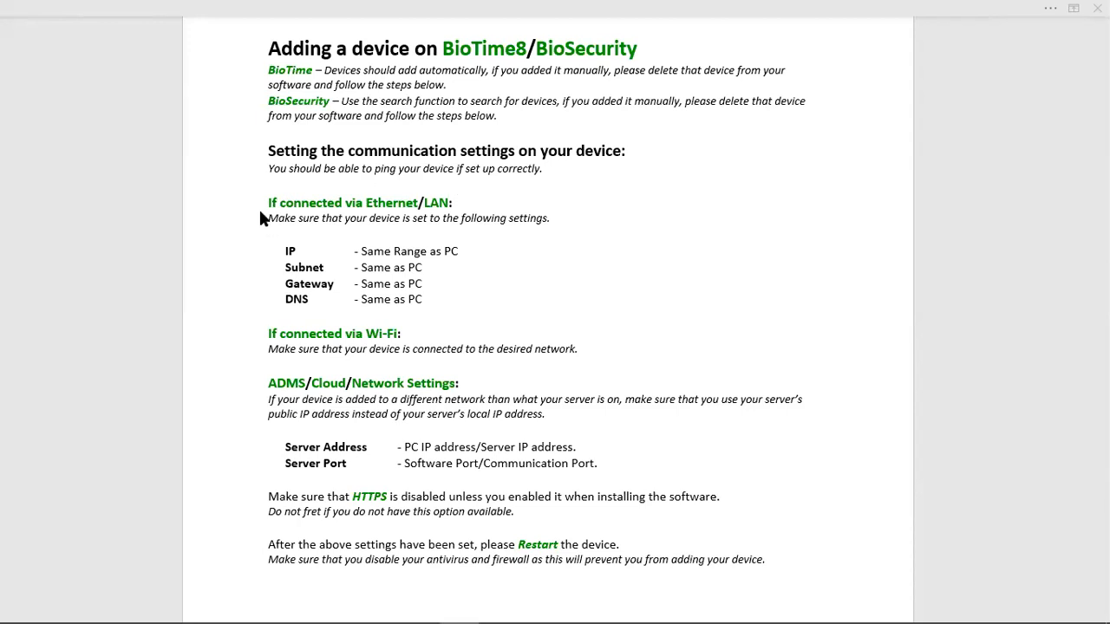
pyautogui.moveTo(420, 298); pyautogui.dragTo(271, 230)
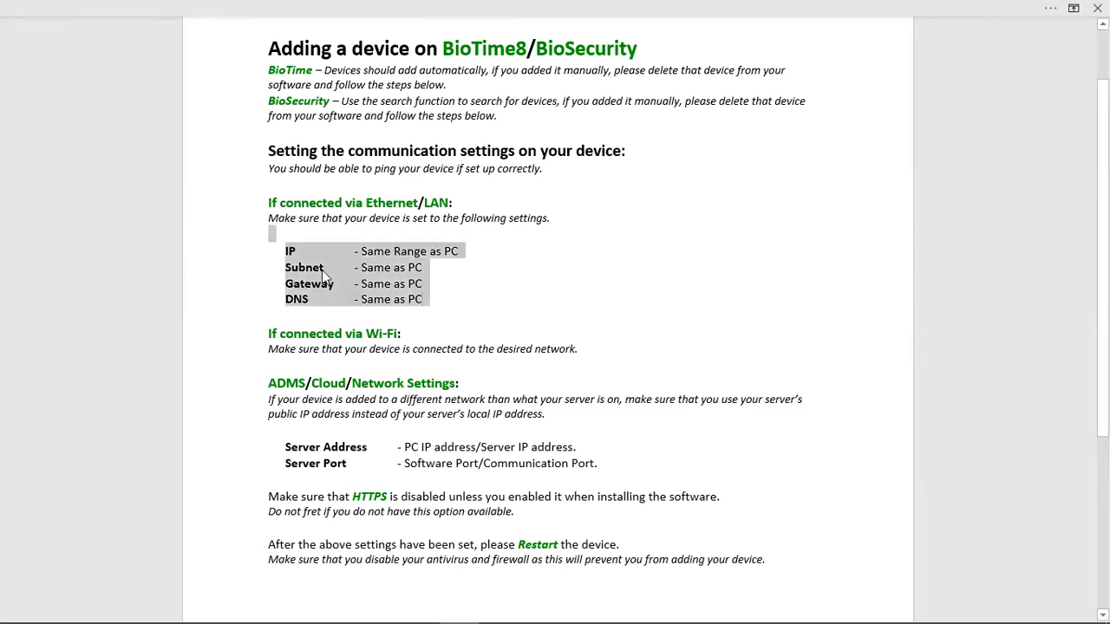
pyautogui.click(459, 287)
pyautogui.moveTo(430, 298); pyautogui.dragTo(297, 254)
pyautogui.click(499, 301)
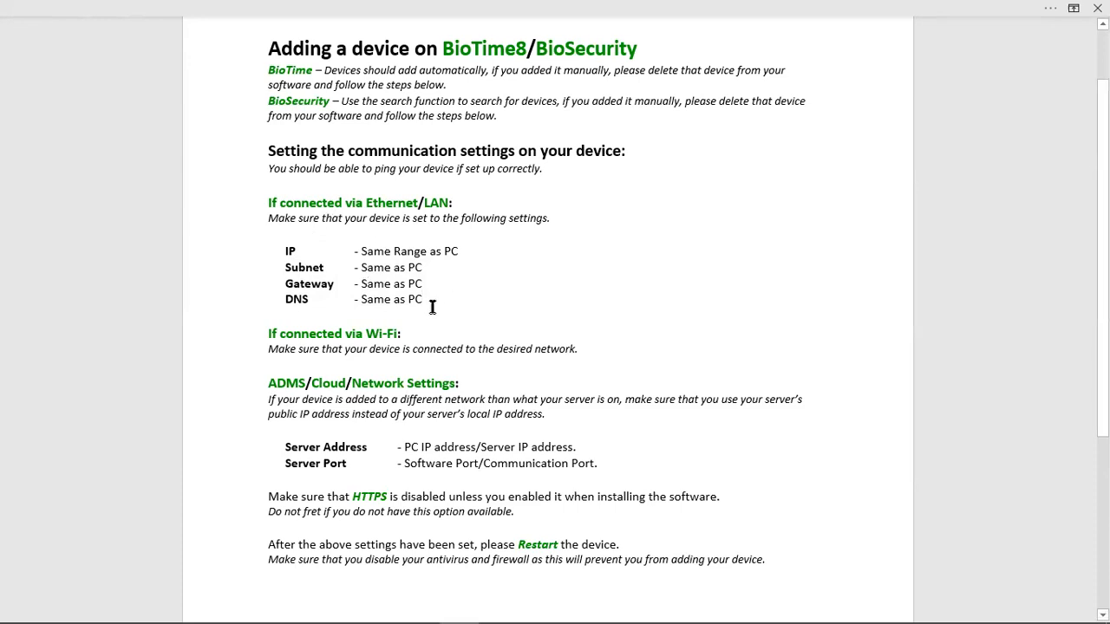
pyautogui.scroll(-1, 486, 281)
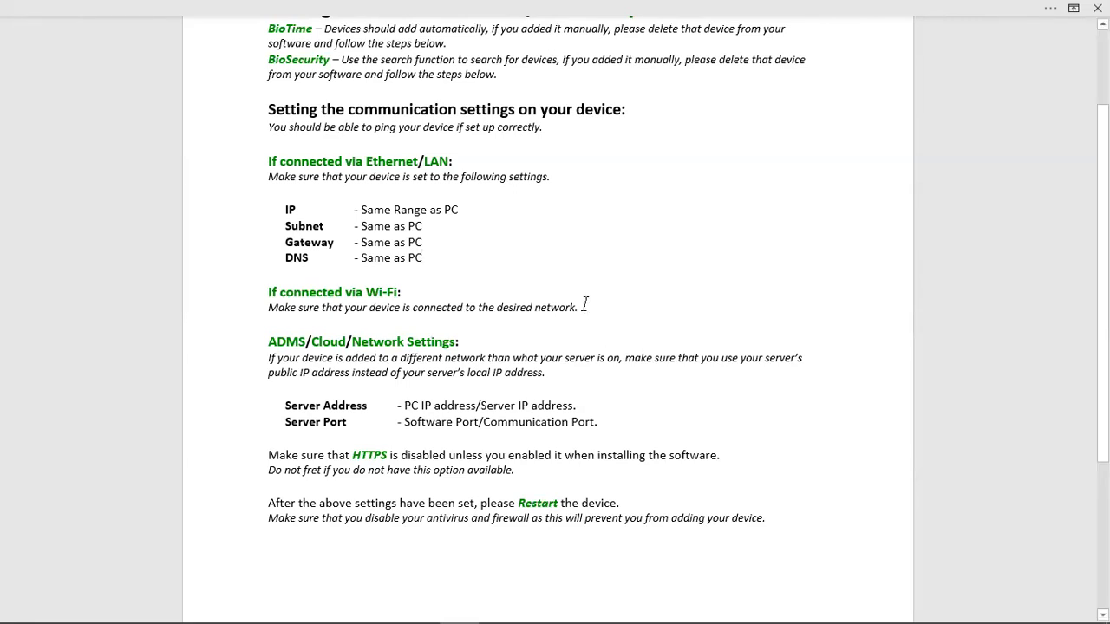
pyautogui.scroll(-1, 584, 305)
pyautogui.scroll(-1, 581, 307)
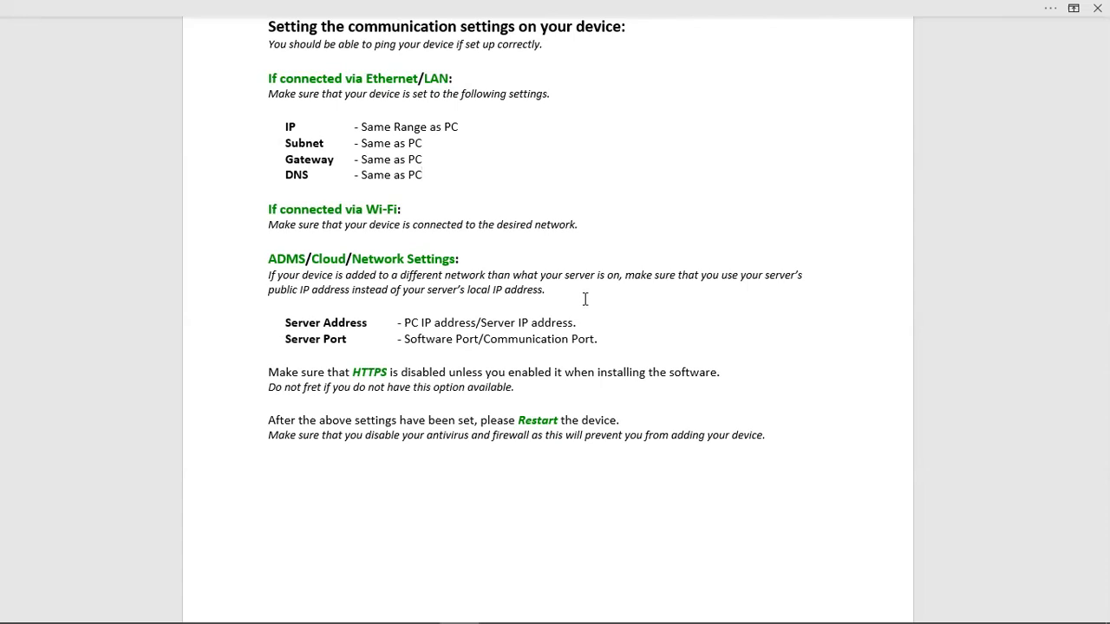
pyautogui.doubleClick(364, 324)
pyautogui.moveTo(306, 319); pyautogui.dragTo(290, 316)
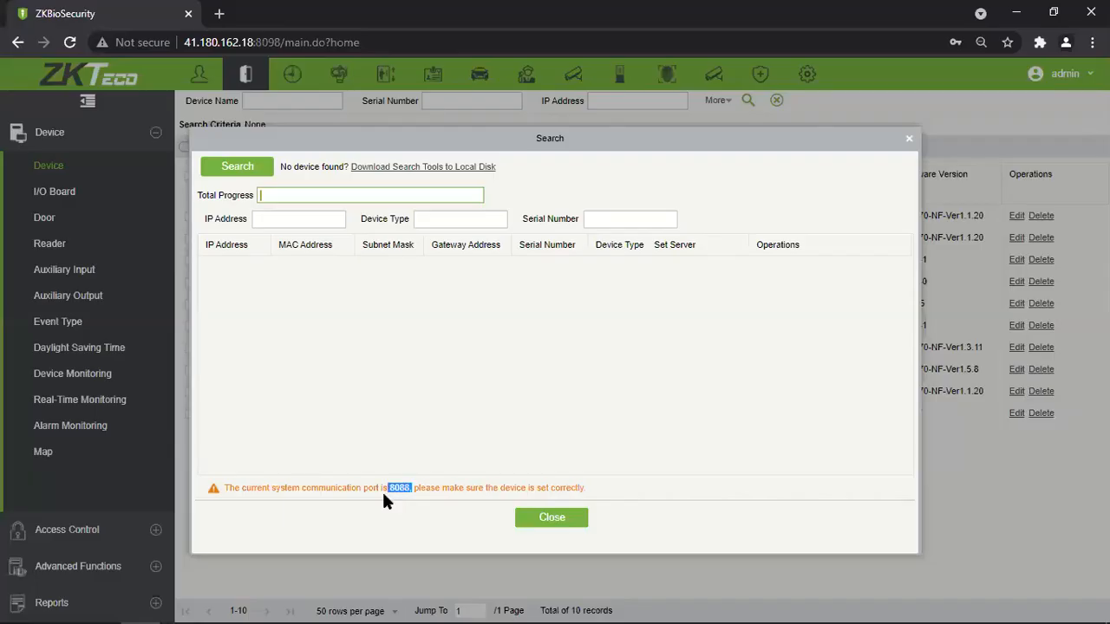
pyautogui.moveTo(414, 488); pyautogui.dragTo(586, 488)
pyautogui.doubleClick(400, 488)
# Highlight the 8088 communication port number in the Search dialog's warning.
pyautogui.moveTo(389, 488); pyautogui.dragTo(409, 490)
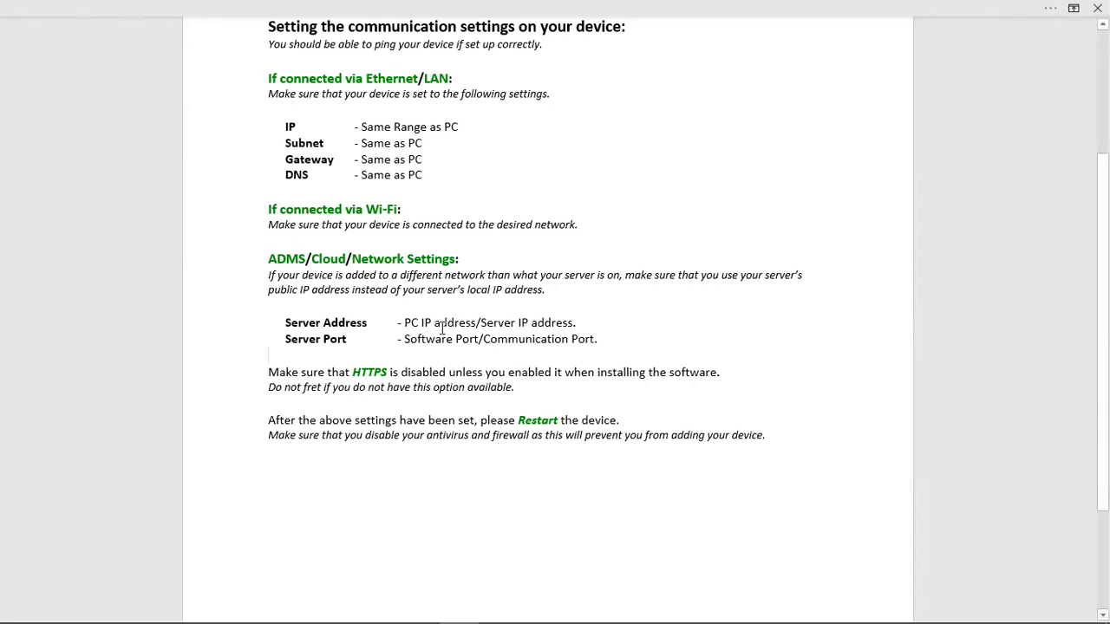
pyautogui.moveTo(285, 322); pyautogui.dragTo(357, 321)
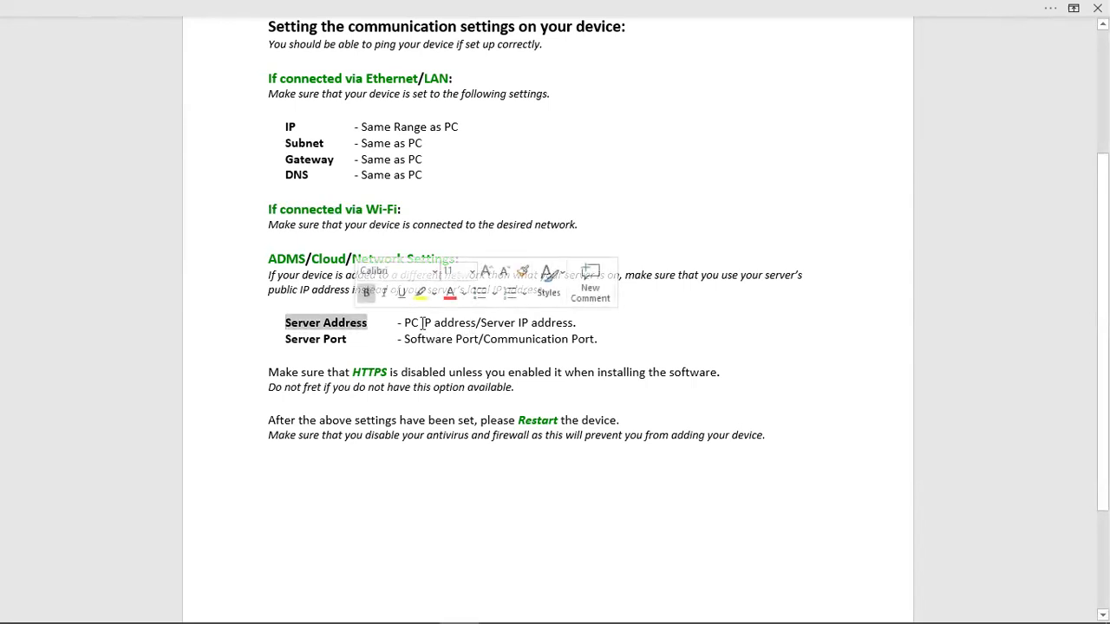
pyautogui.click(404, 322)
pyautogui.moveTo(404, 322); pyautogui.dragTo(476, 322)
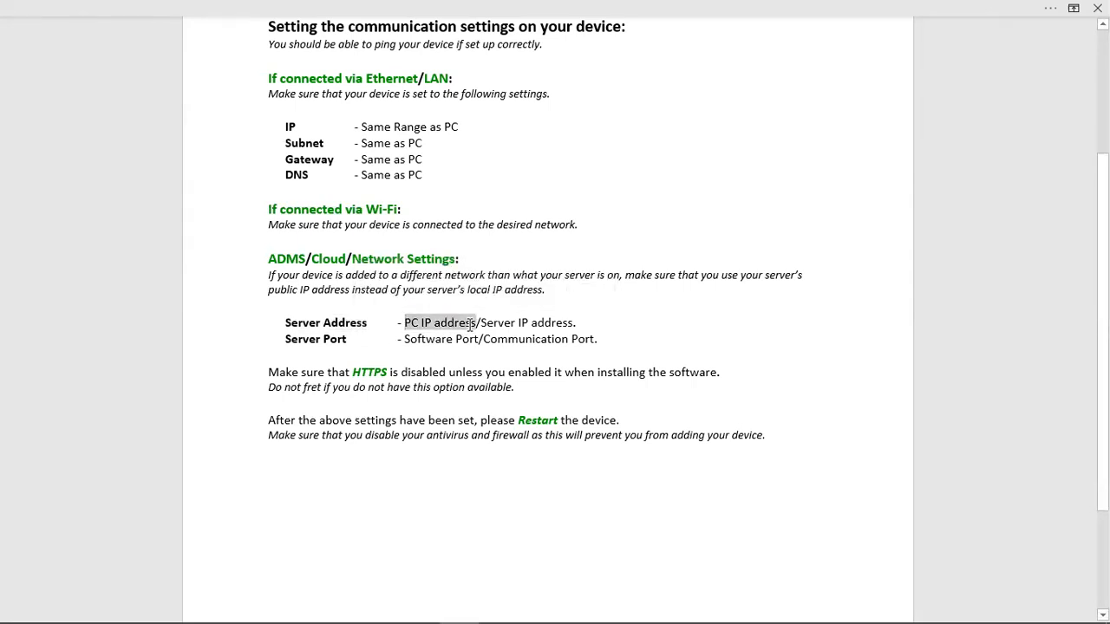
pyautogui.click(500, 347)
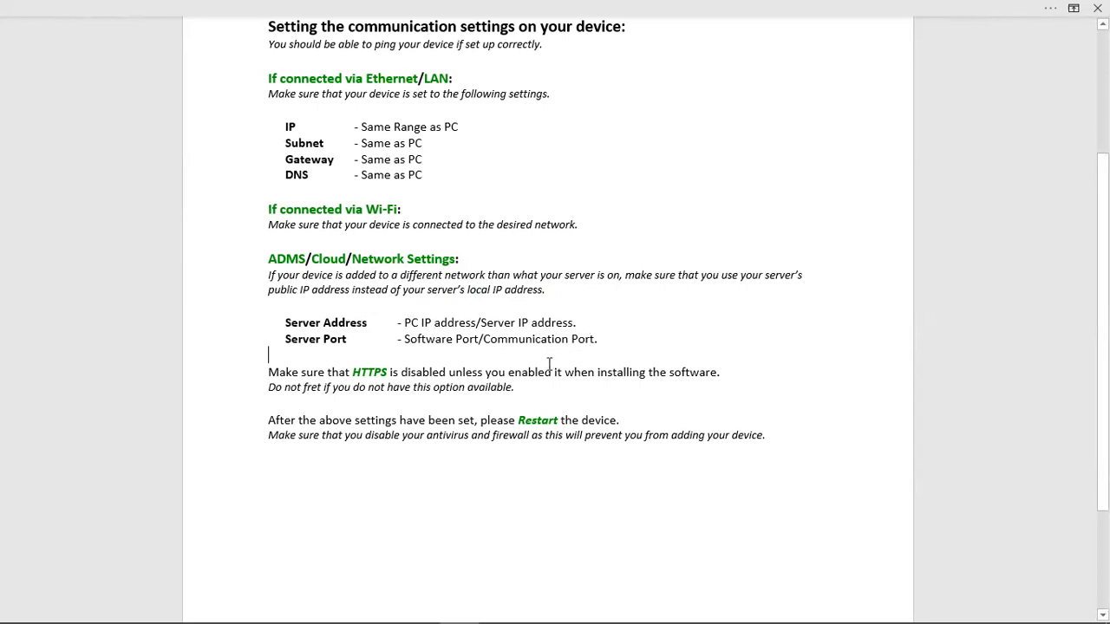
pyautogui.moveTo(268, 373); pyautogui.dragTo(444, 386)
pyautogui.click(444, 384)
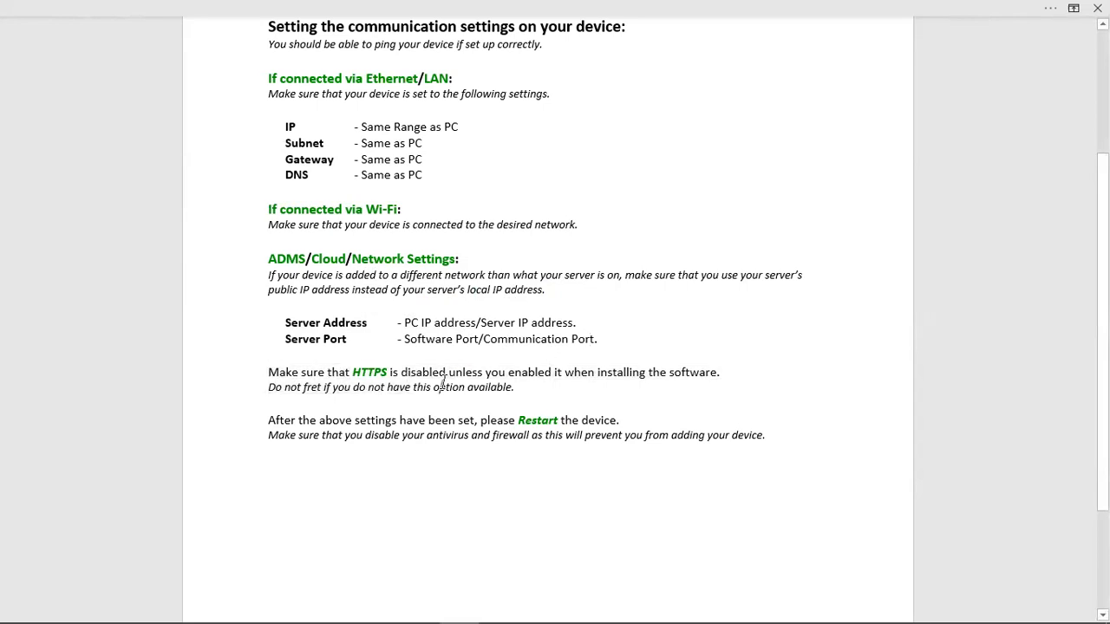
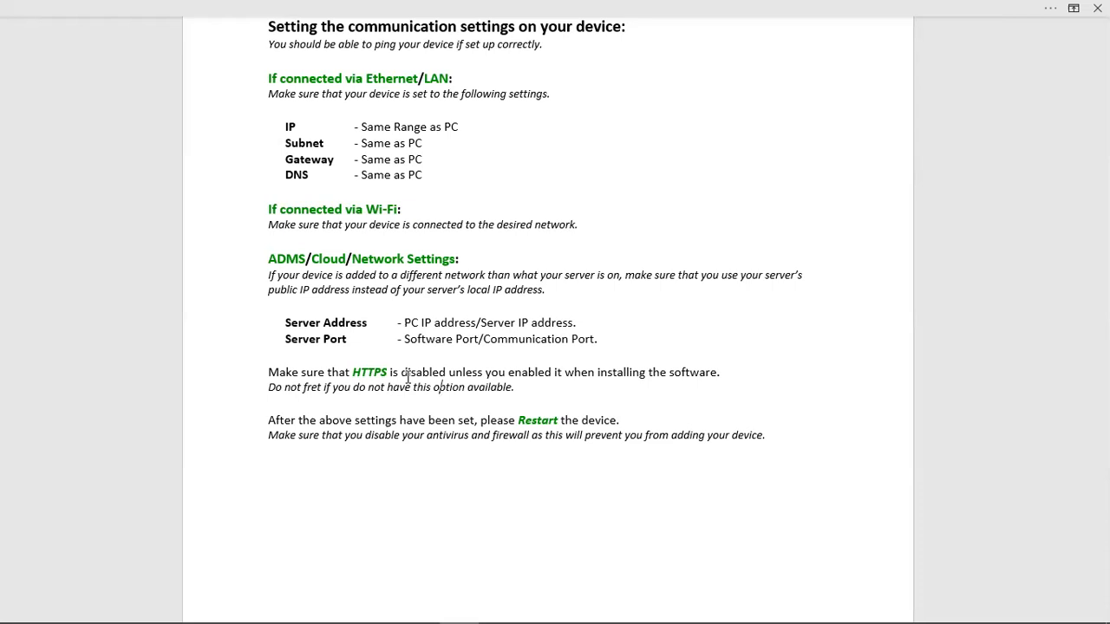
# Close the Word setup notes to bring back the Search dialog showing port 8088.
pyautogui.scroll(3, 573, 303)
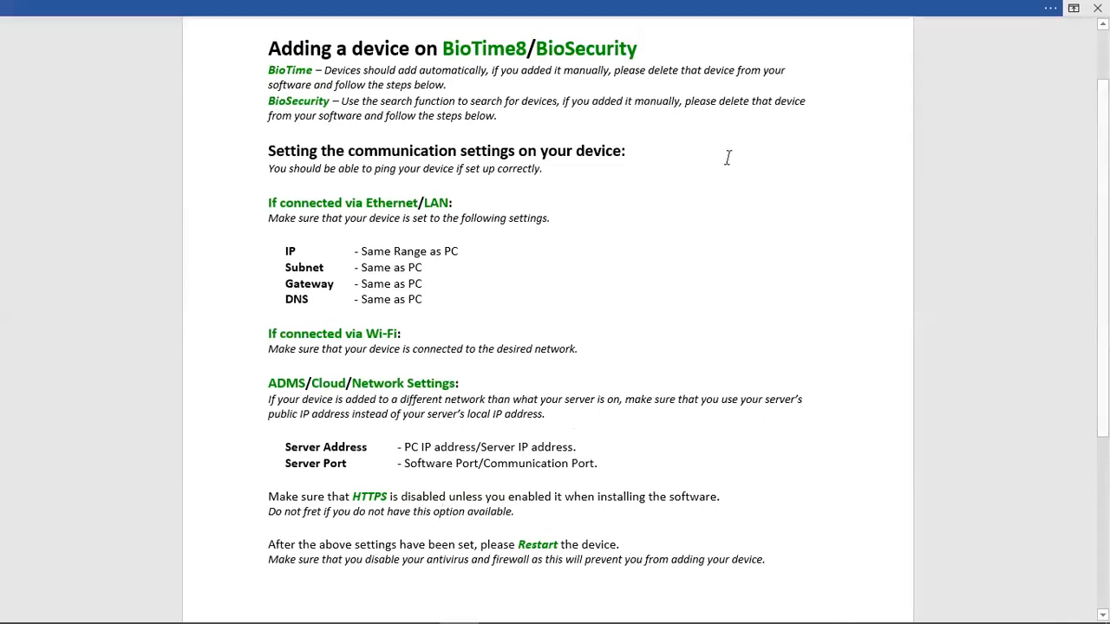
pyautogui.click(1098, 8)
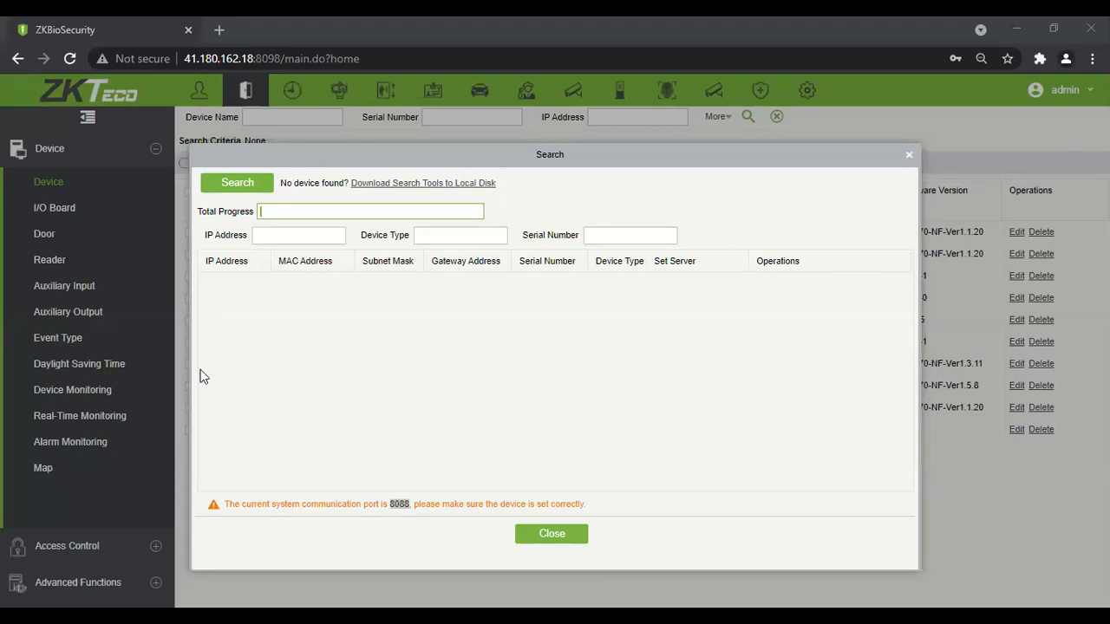
# Search the network, review the 15 found devices, and start adding 192.168.8.121.
pyautogui.click(264, 183)
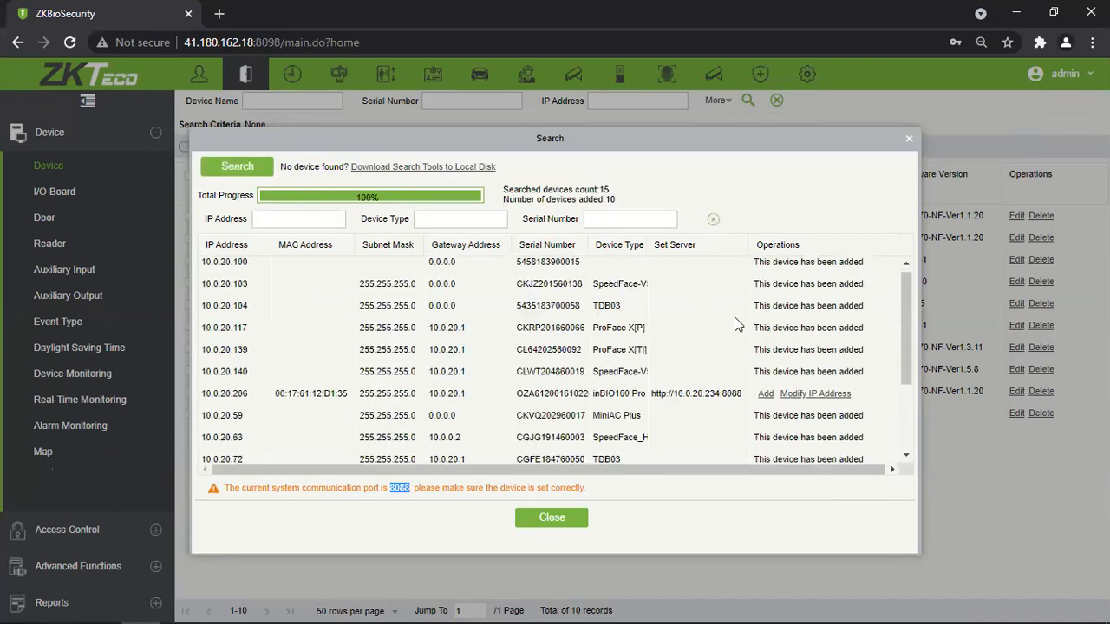
pyautogui.scroll(-3, 733, 324)
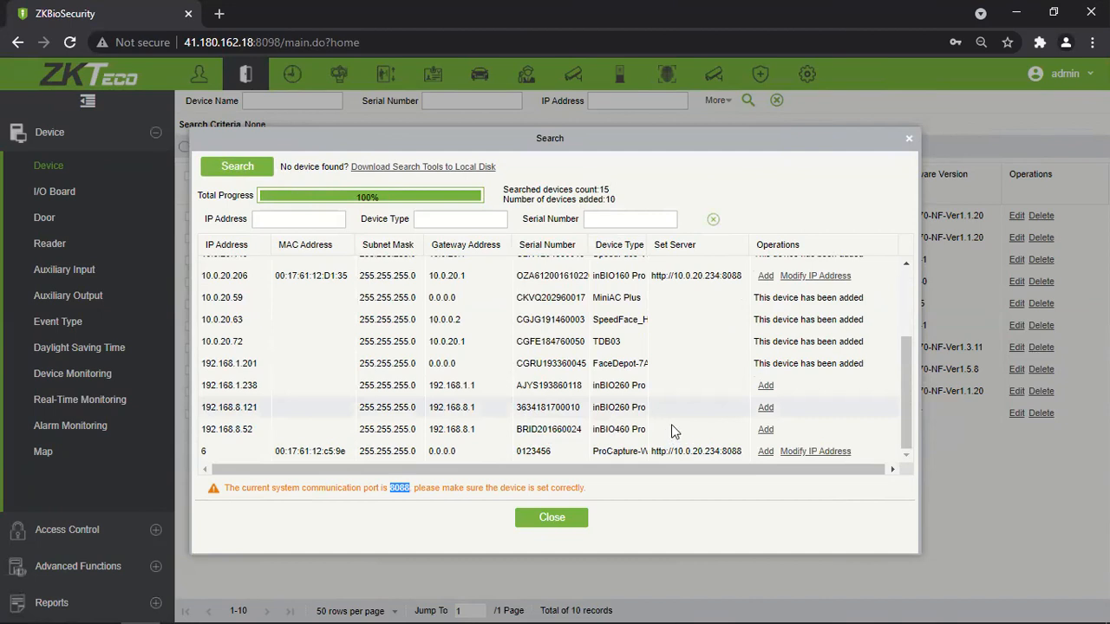
pyautogui.scroll(2, 709, 390)
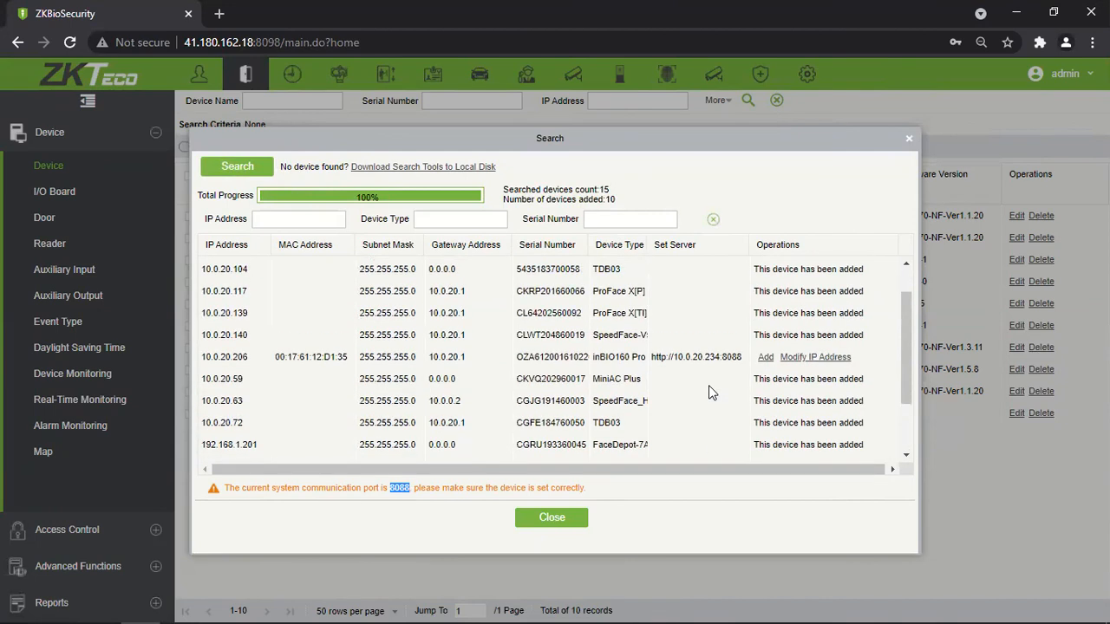
pyautogui.scroll(-3, 709, 390)
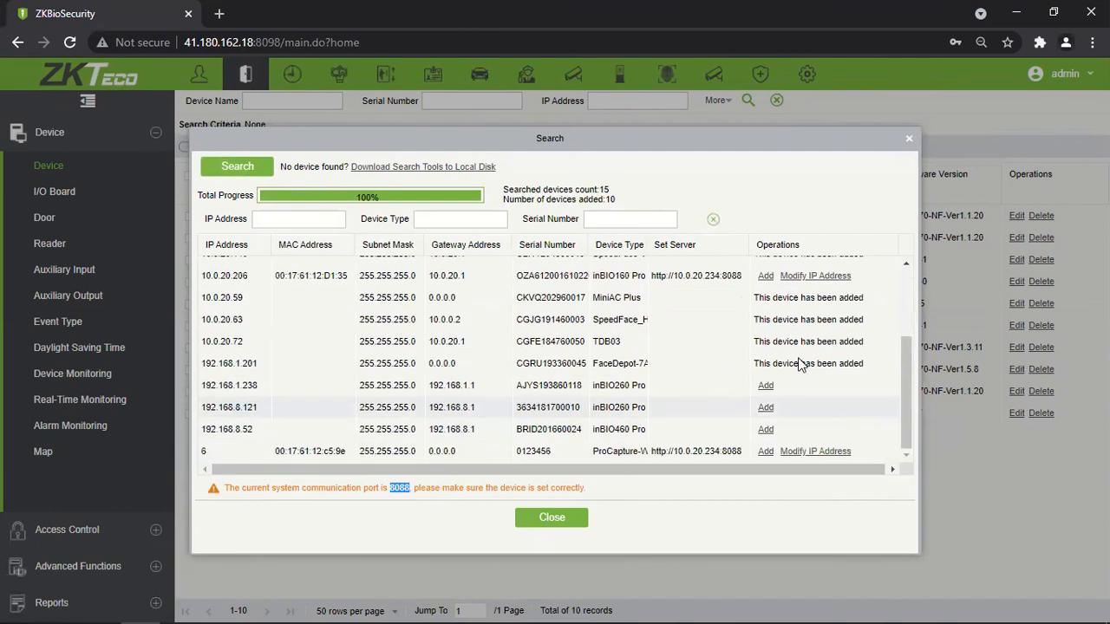
pyautogui.scroll(3, 804, 357)
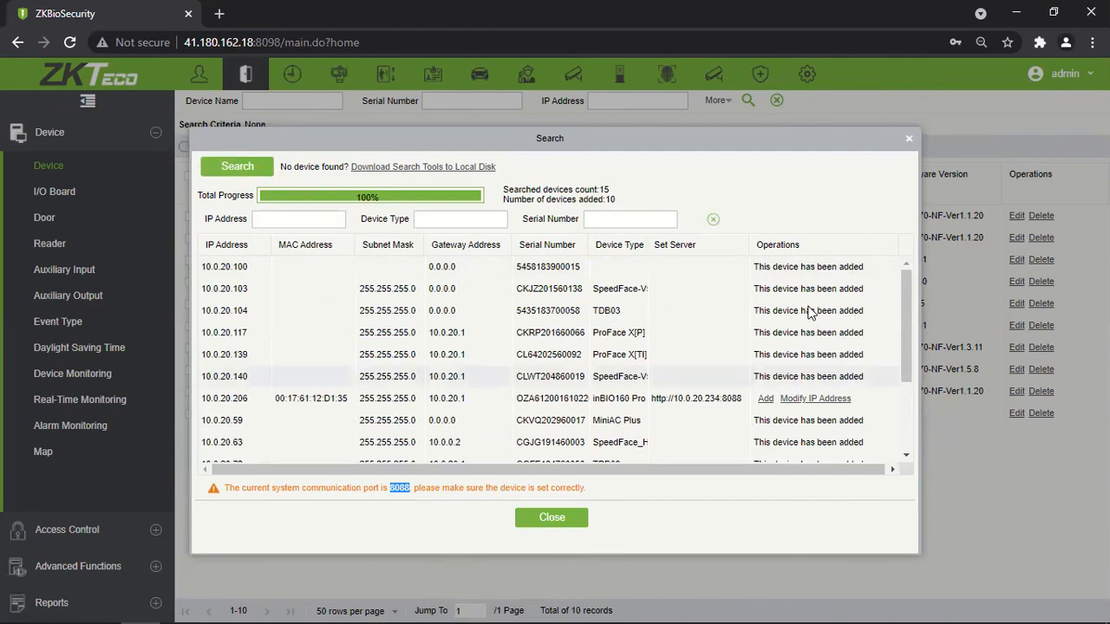
pyautogui.scroll(-3, 812, 313)
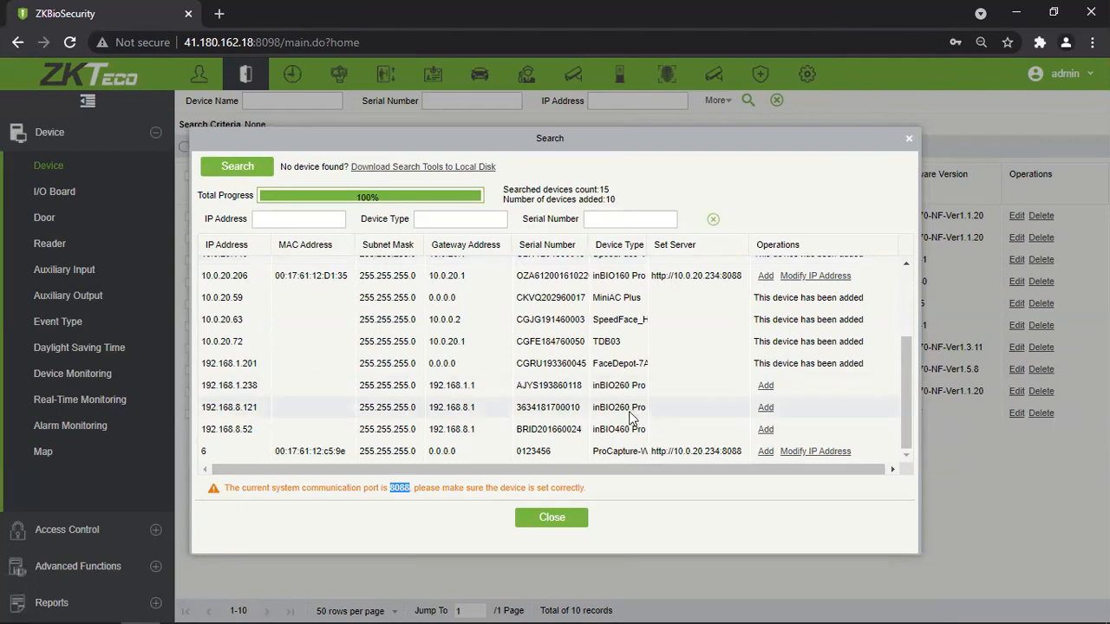
pyautogui.click(768, 409)
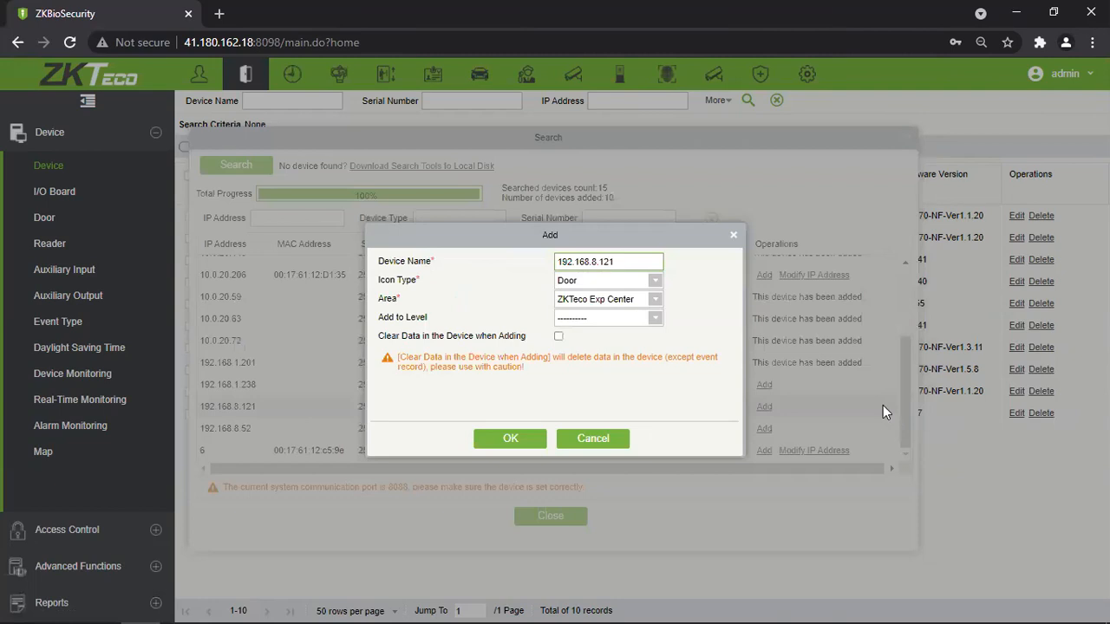
# Replace the 192.168.8.121 device name with 'Testing_White_Manu'.
pyautogui.moveTo(519, 232); pyautogui.dragTo(535, 212)
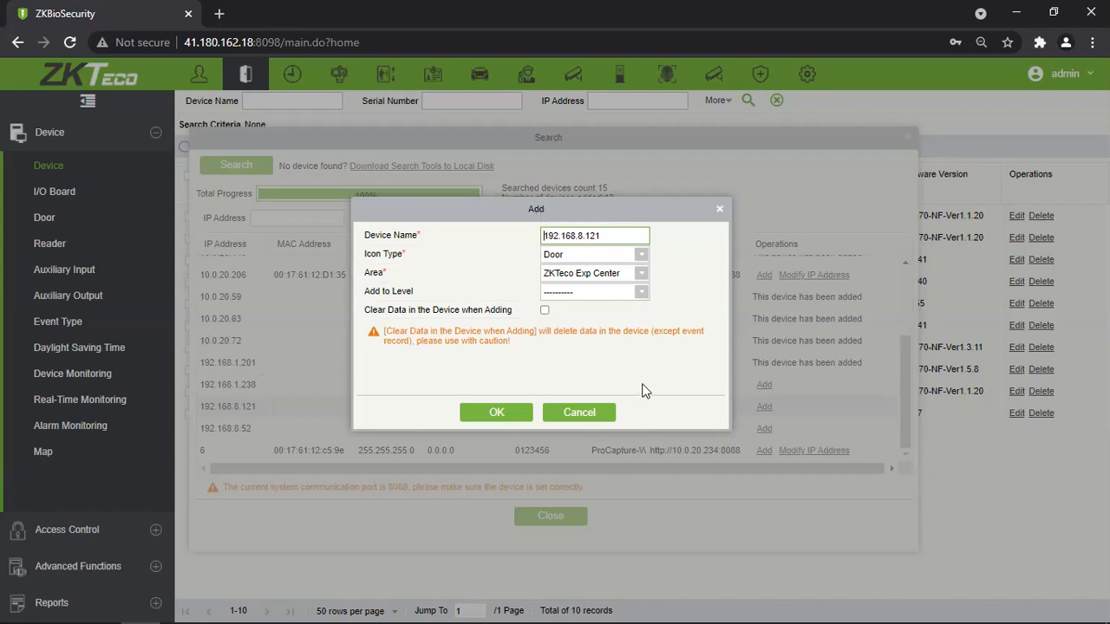
pyautogui.moveTo(597, 235); pyautogui.dragTo(450, 252)
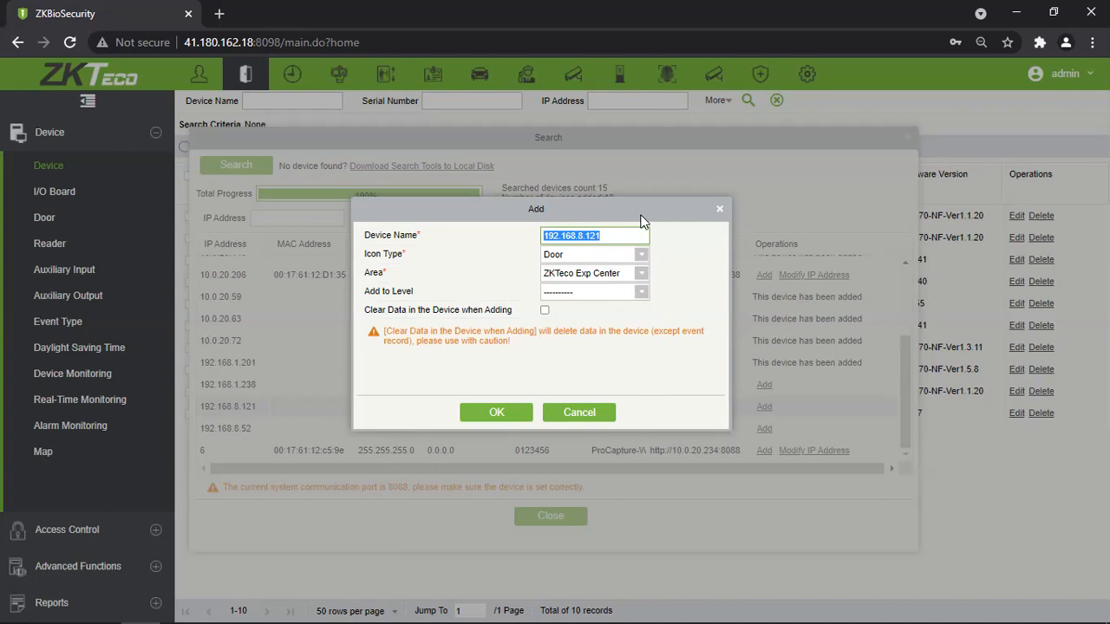
pyautogui.write('Tex')
pyautogui.press('BackSpace')
pyautogui.write('sting_White_Manu')
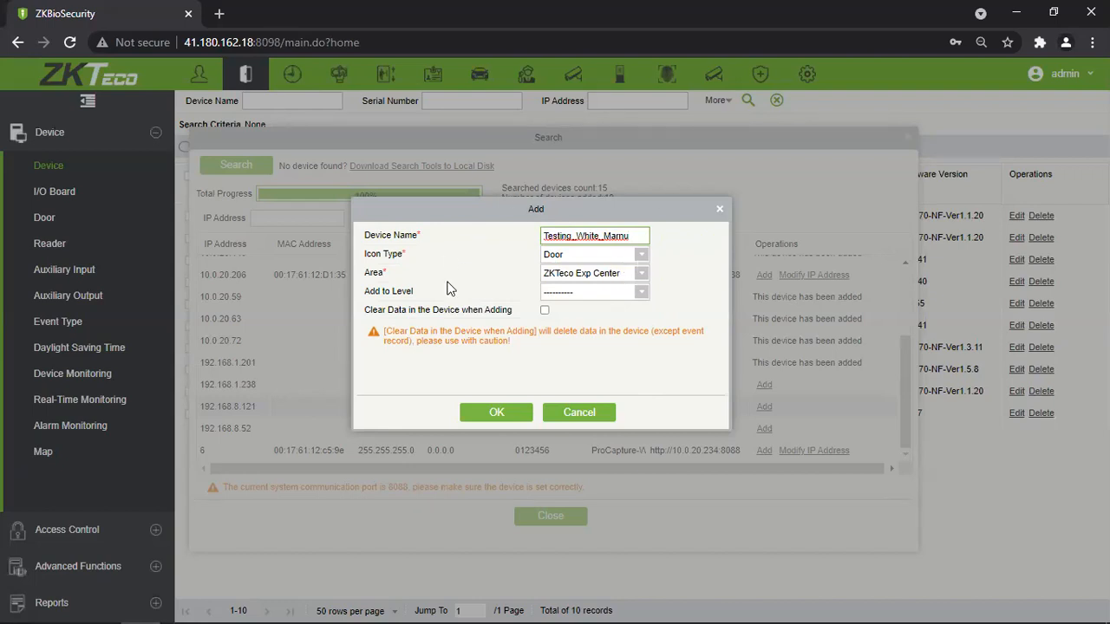
# Keep the Door icon type and set the device's area to Training.
pyautogui.click(641, 255)
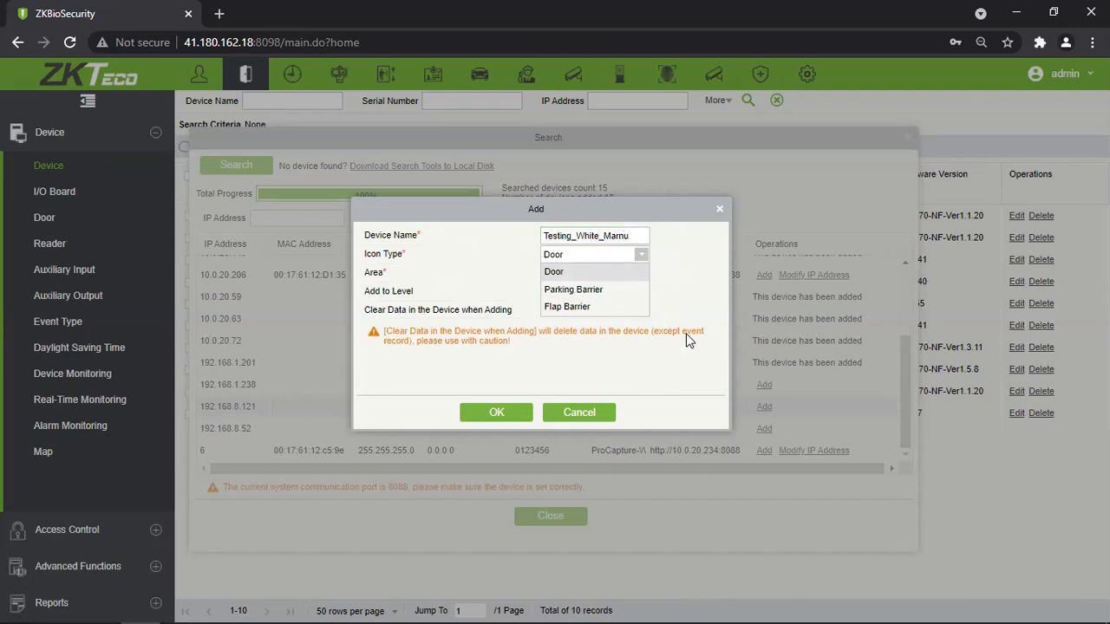
pyautogui.click(597, 273)
pyautogui.click(642, 257)
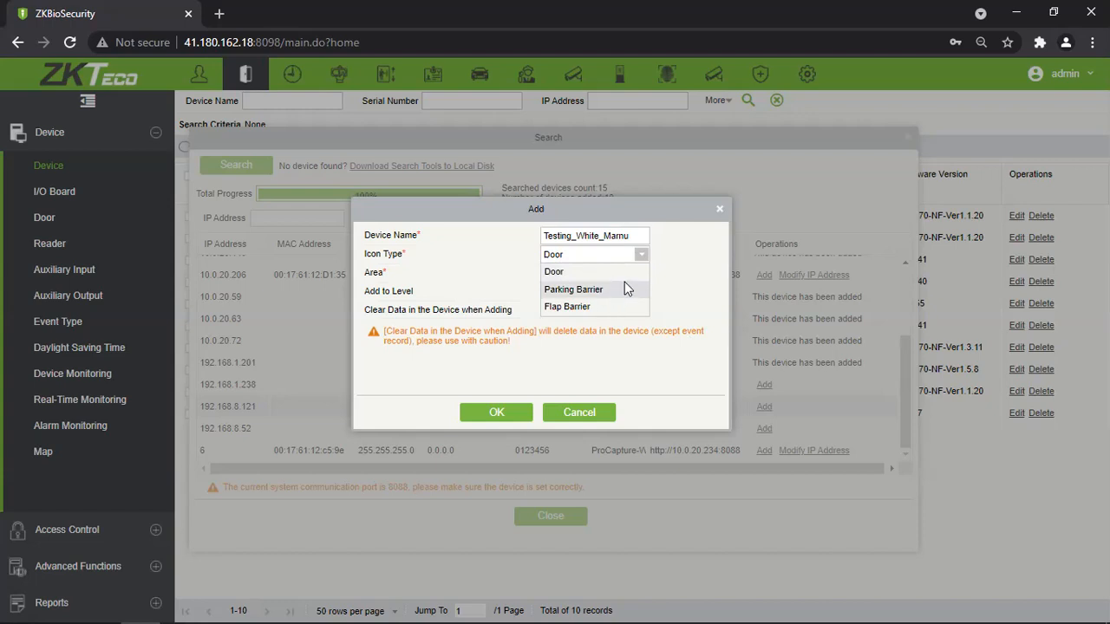
pyautogui.click(630, 274)
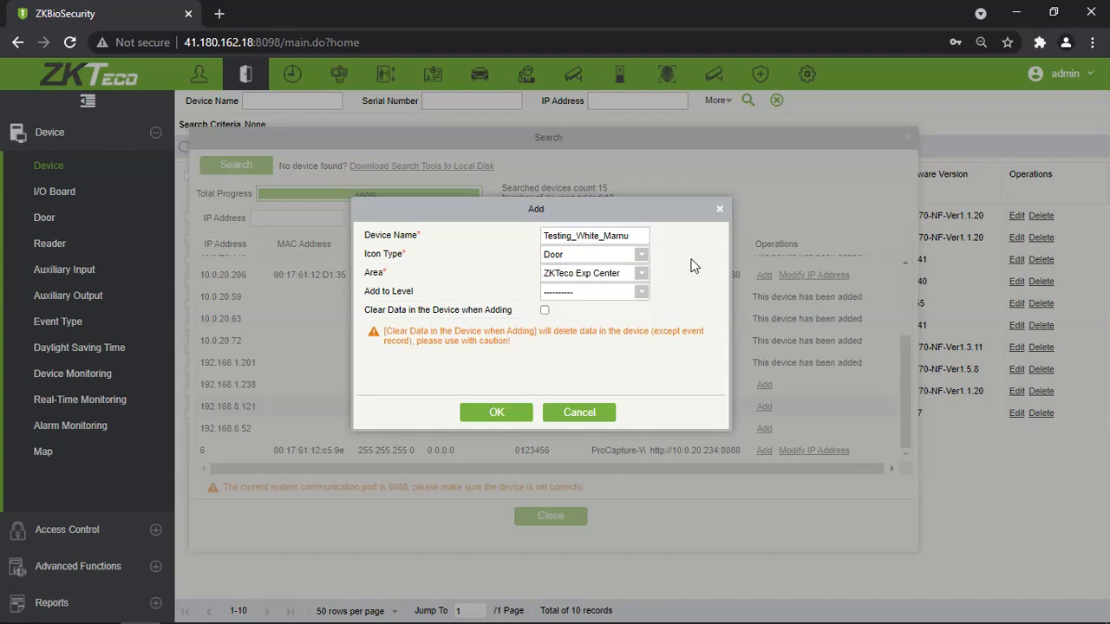
pyautogui.click(641, 274)
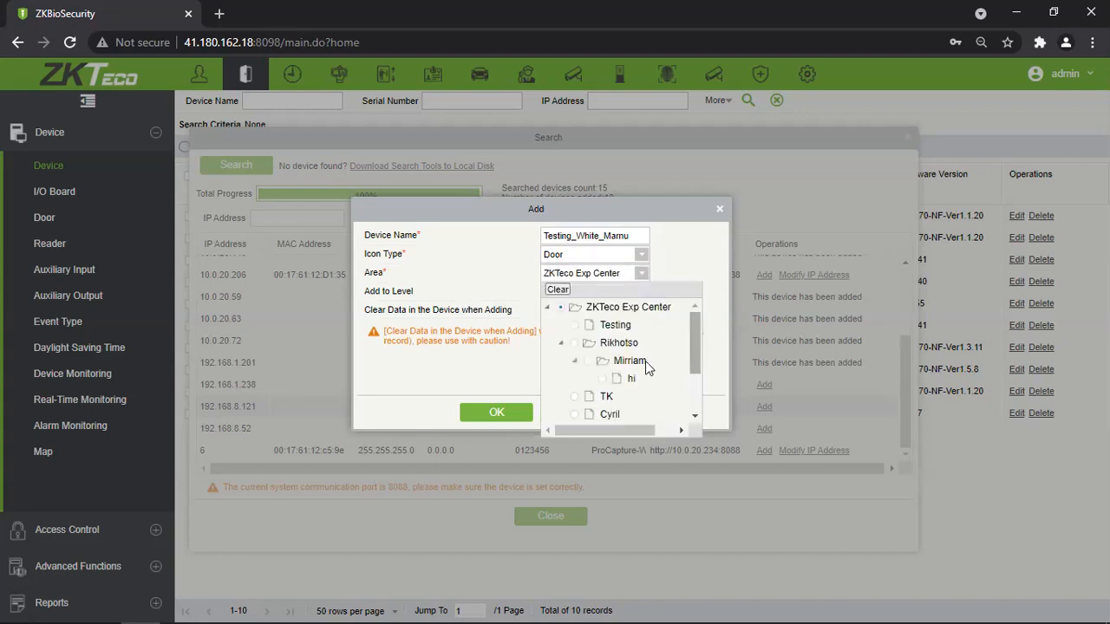
pyautogui.scroll(-2, 614, 386)
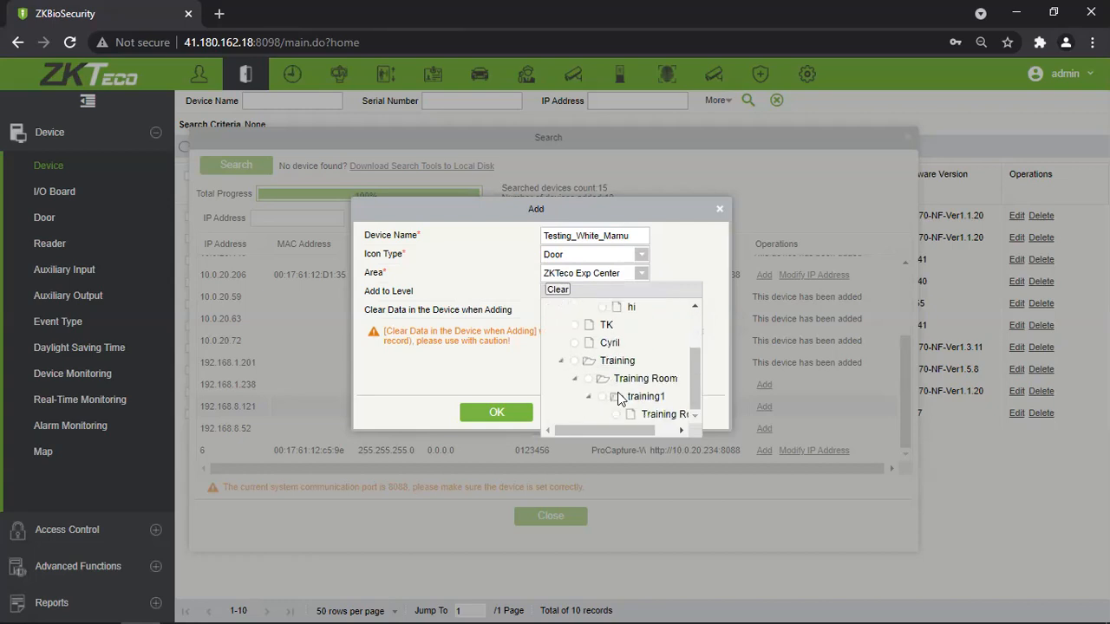
pyautogui.click(617, 362)
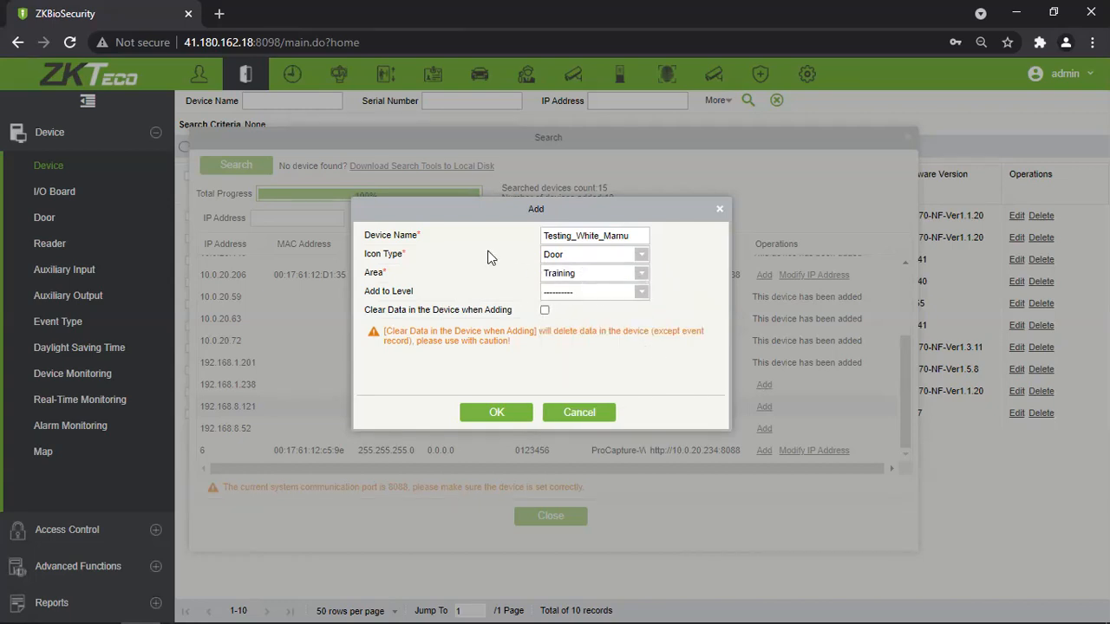
pyautogui.click(639, 276)
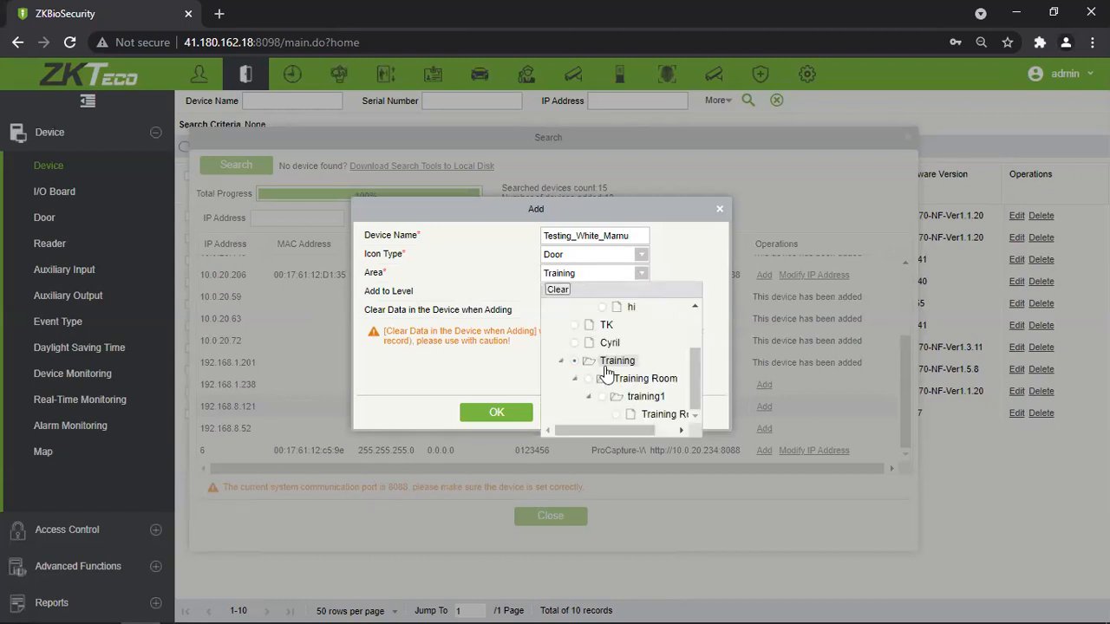
pyautogui.click(697, 250)
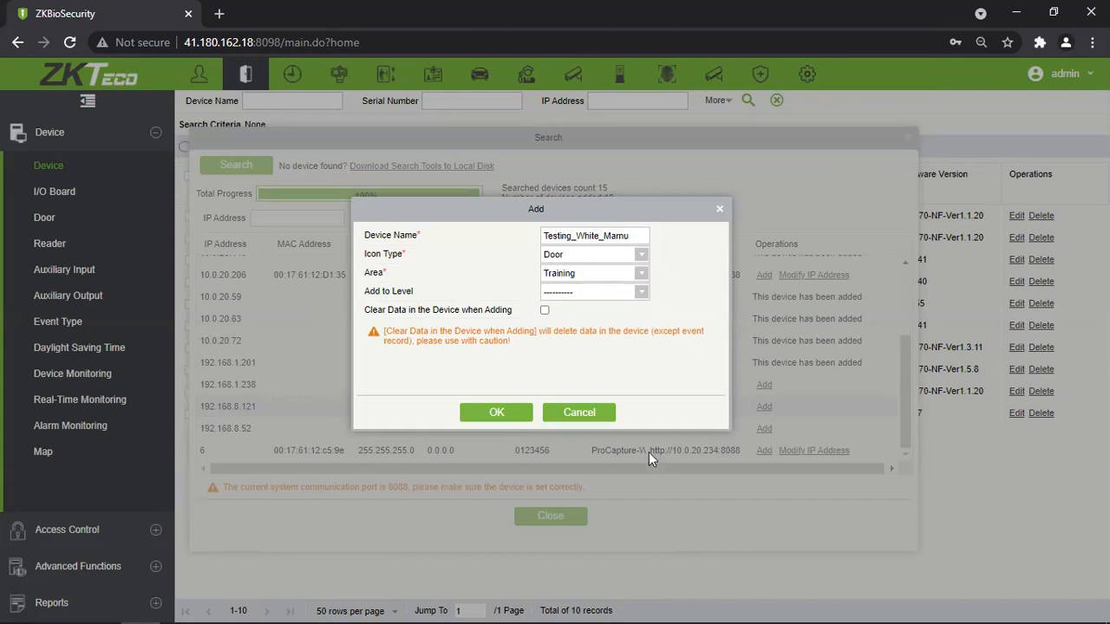
# Leave Add to Level and Clear Data unset, then confirm adding the device.
pyautogui.click(643, 293)
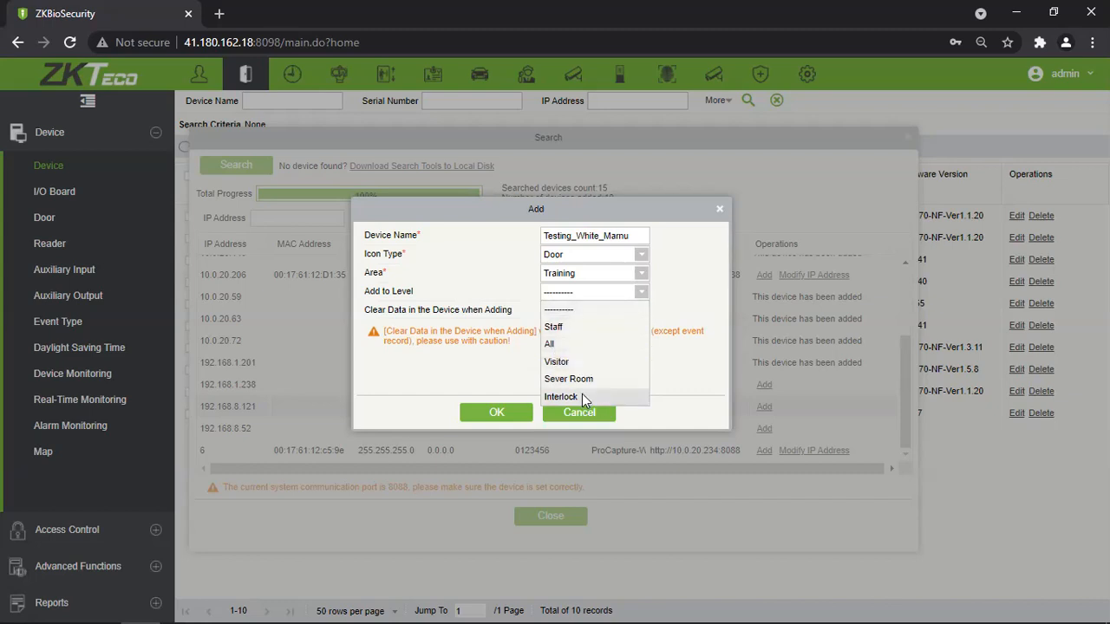
pyautogui.click(685, 367)
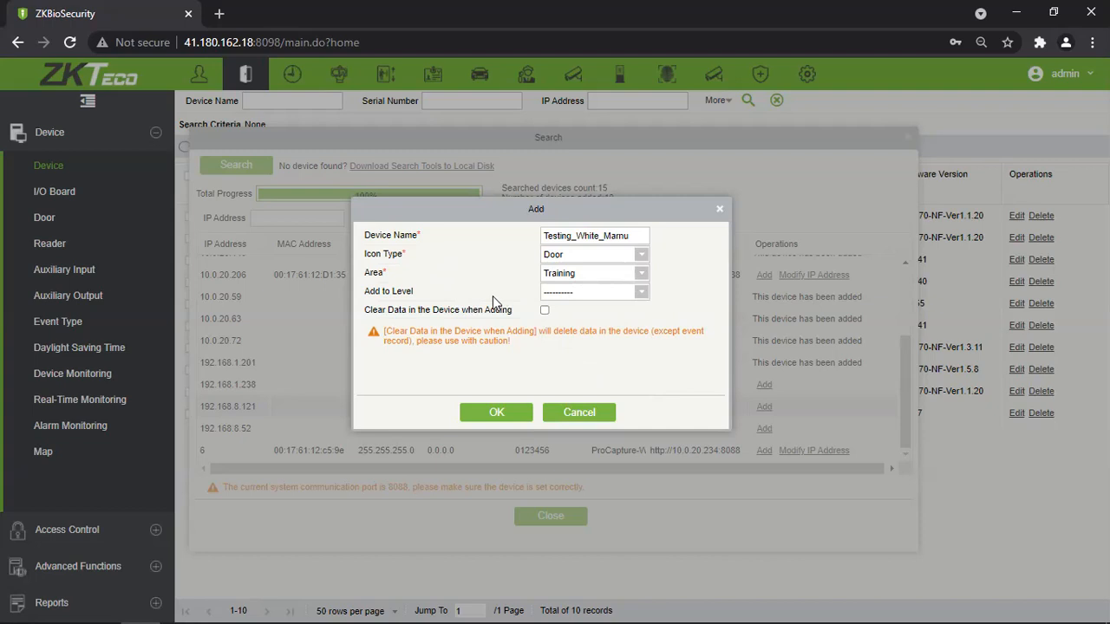
pyautogui.click(546, 314)
pyautogui.click(545, 311)
pyautogui.click(501, 416)
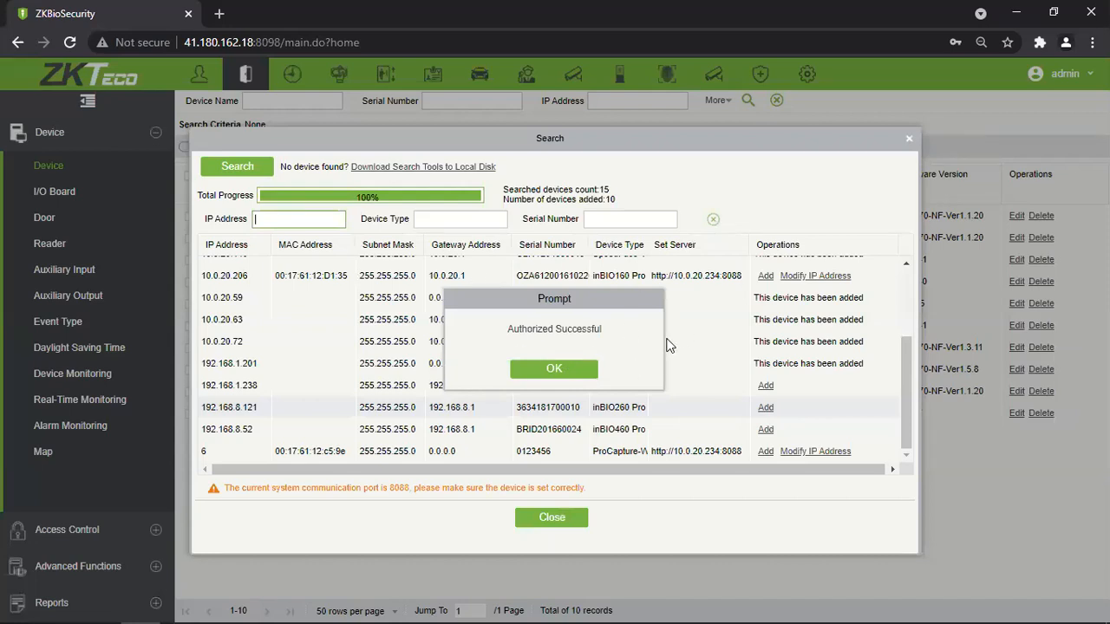
# Return to the refreshed 11-device list and open the new device's Edit dialog.
pyautogui.click(553, 369)
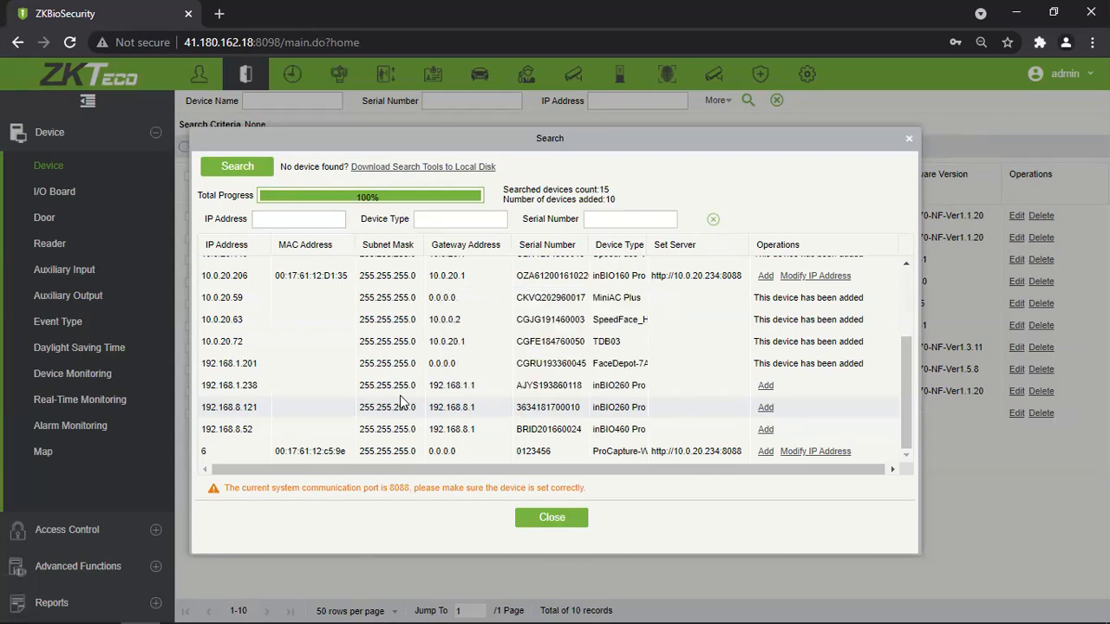
pyautogui.click(552, 516)
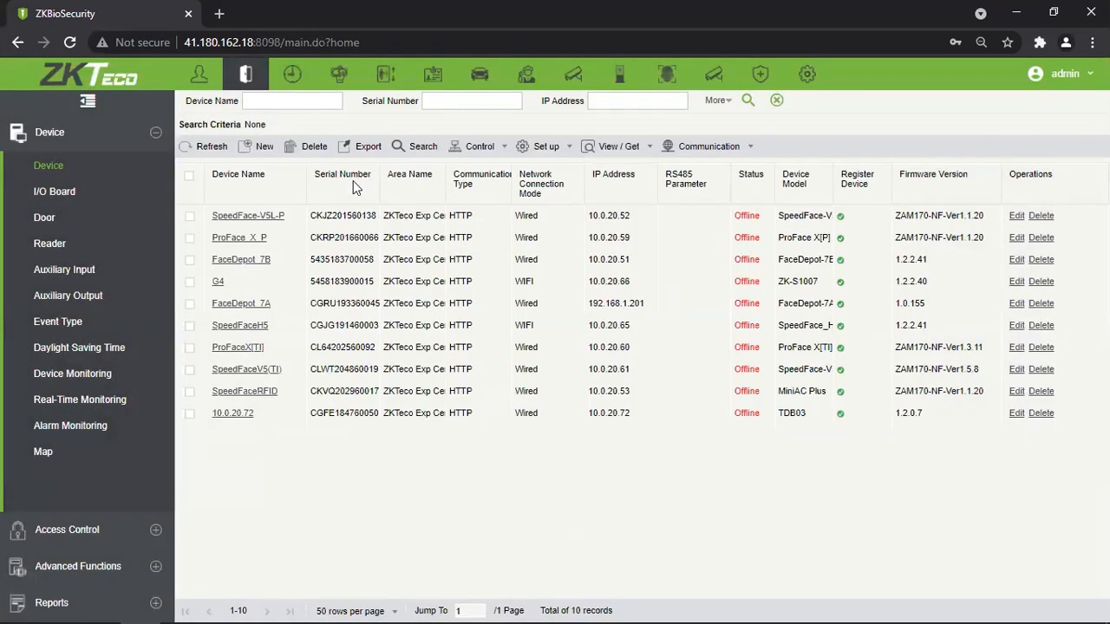
pyautogui.click(208, 150)
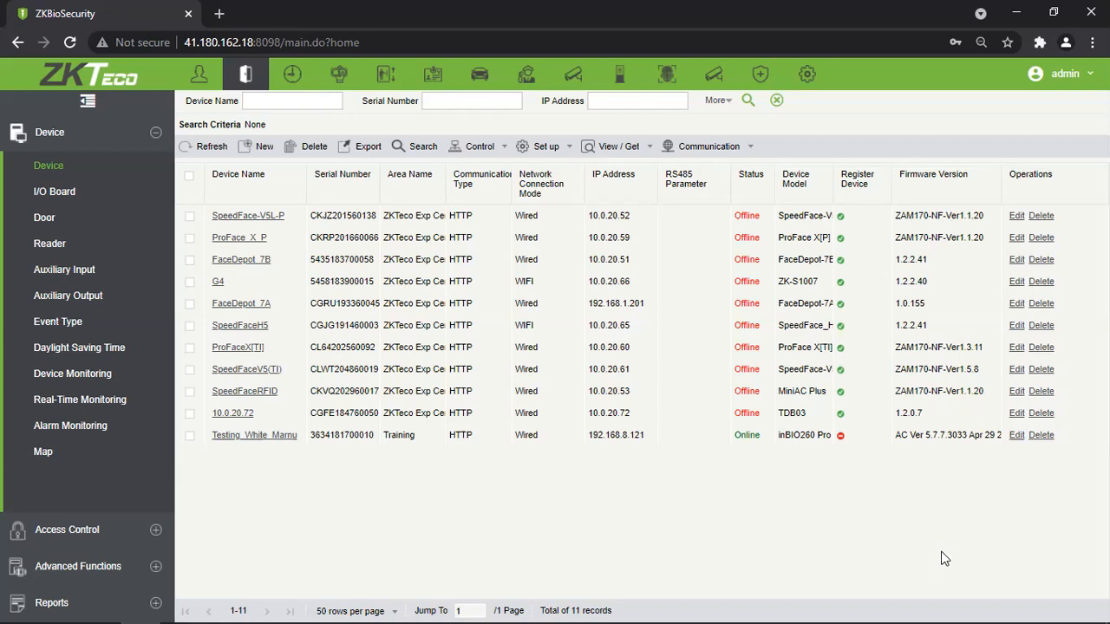
pyautogui.click(1016, 435)
# Inspect the device's serial number, IP address, control panel type and name.
pyautogui.moveTo(632, 205); pyautogui.dragTo(549, 205)
pyautogui.moveTo(651, 220); pyautogui.dragTo(517, 246)
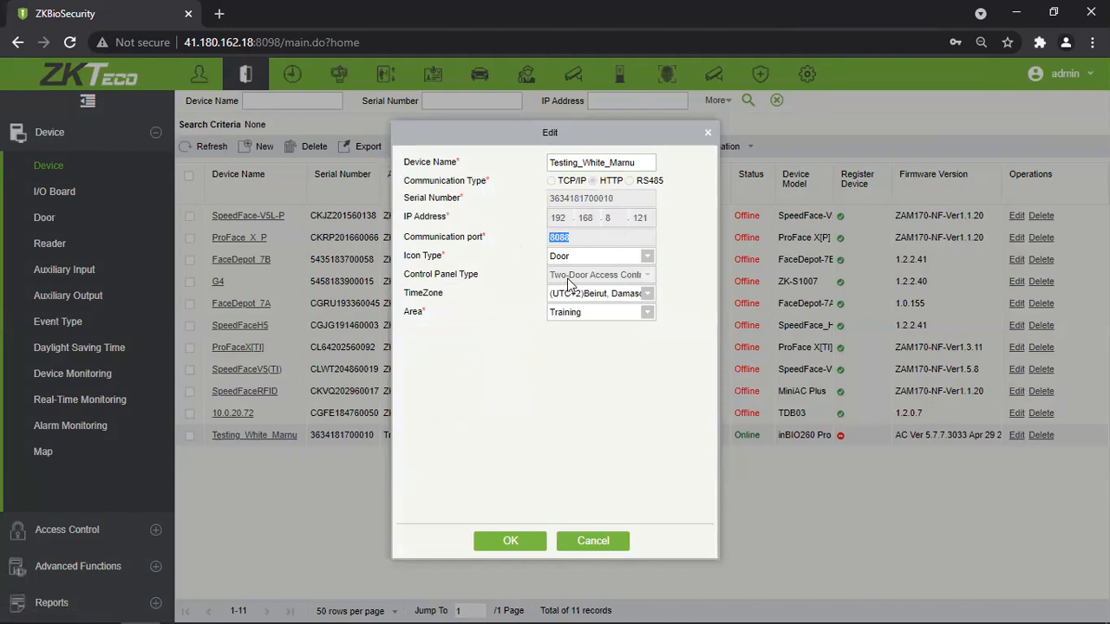
pyautogui.moveTo(558, 276); pyautogui.dragTo(651, 286)
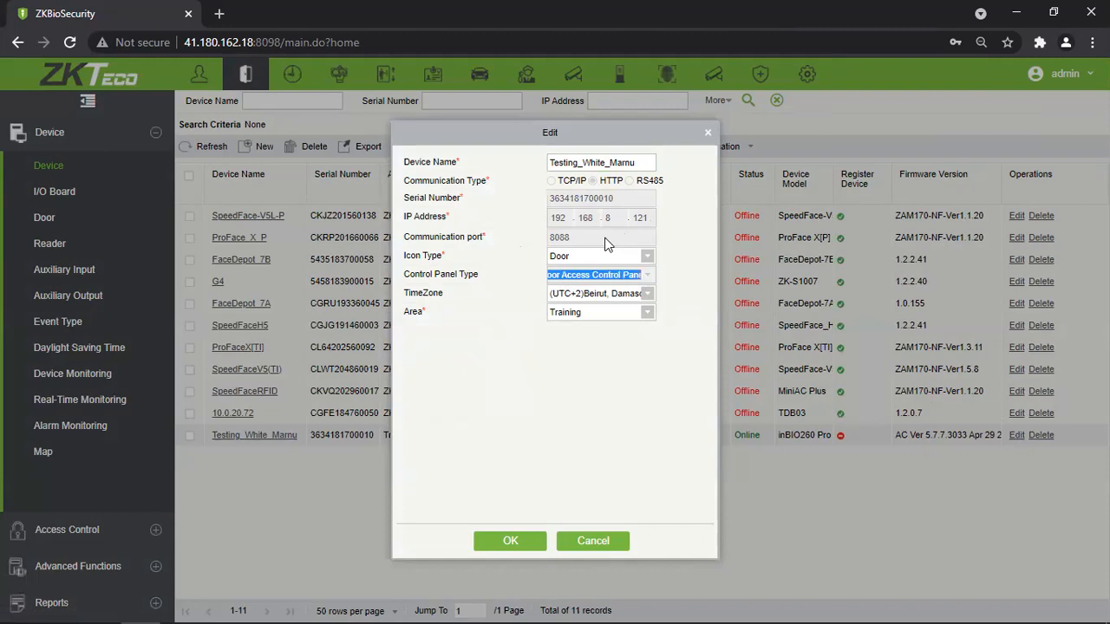
pyautogui.click(597, 214)
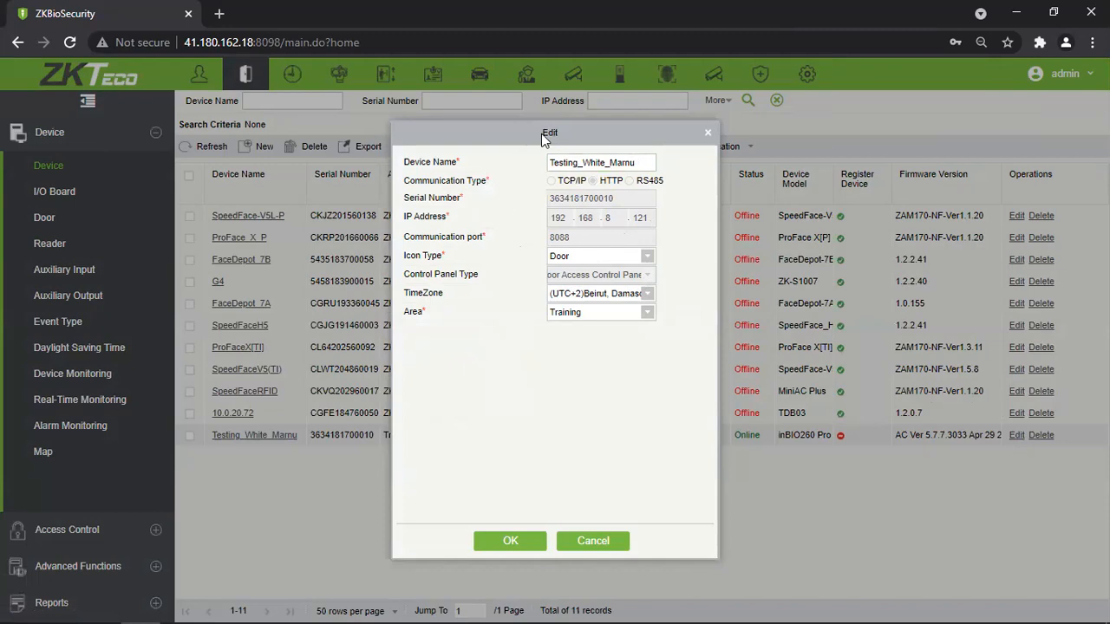
pyautogui.moveTo(559, 128); pyautogui.dragTo(511, 124)
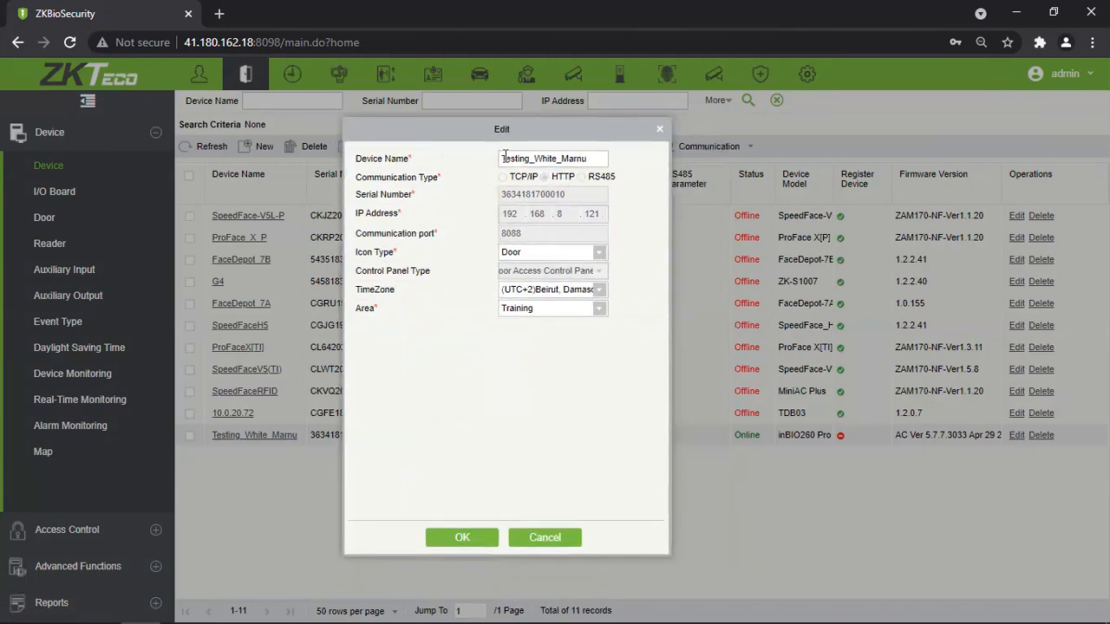
pyautogui.moveTo(595, 158); pyautogui.dragTo(361, 379)
pyautogui.click(361, 378)
# Save the device with Door icon, UTC+2 Beirut time zone and Training area.
pyautogui.click(596, 260)
pyautogui.click(639, 248)
pyautogui.click(595, 294)
pyautogui.click(635, 284)
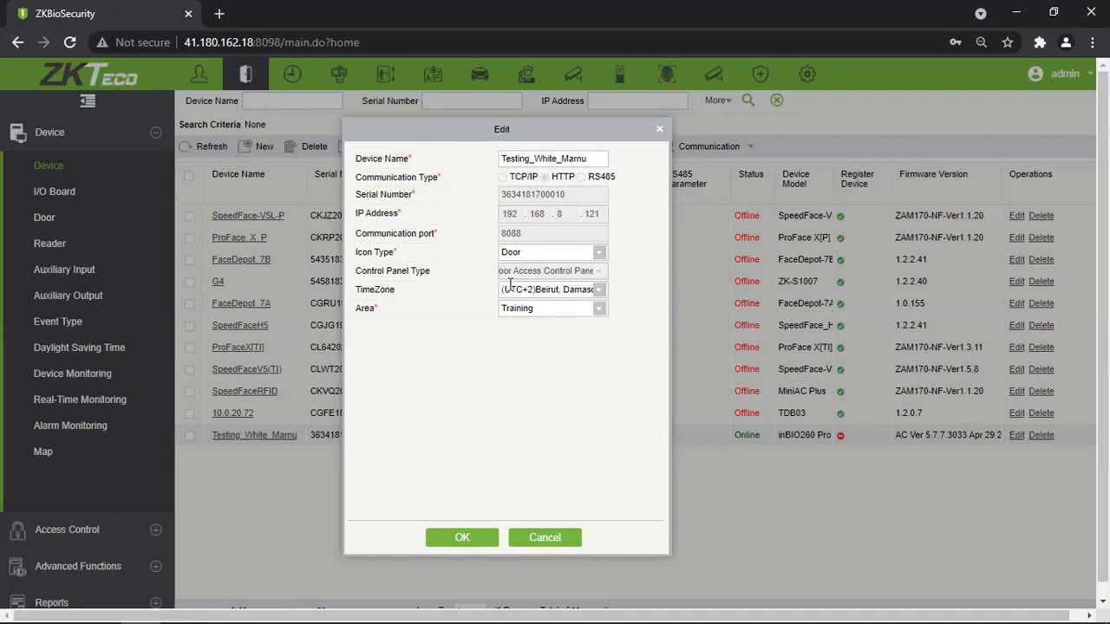
pyautogui.moveTo(507, 291); pyautogui.dragTo(540, 290)
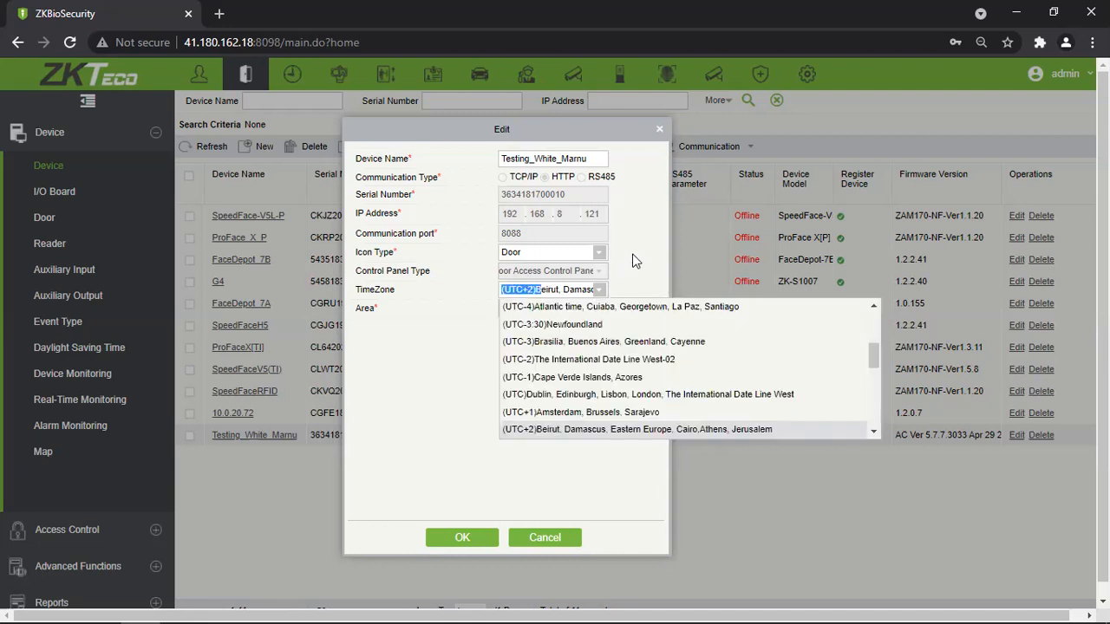
pyautogui.click(636, 260)
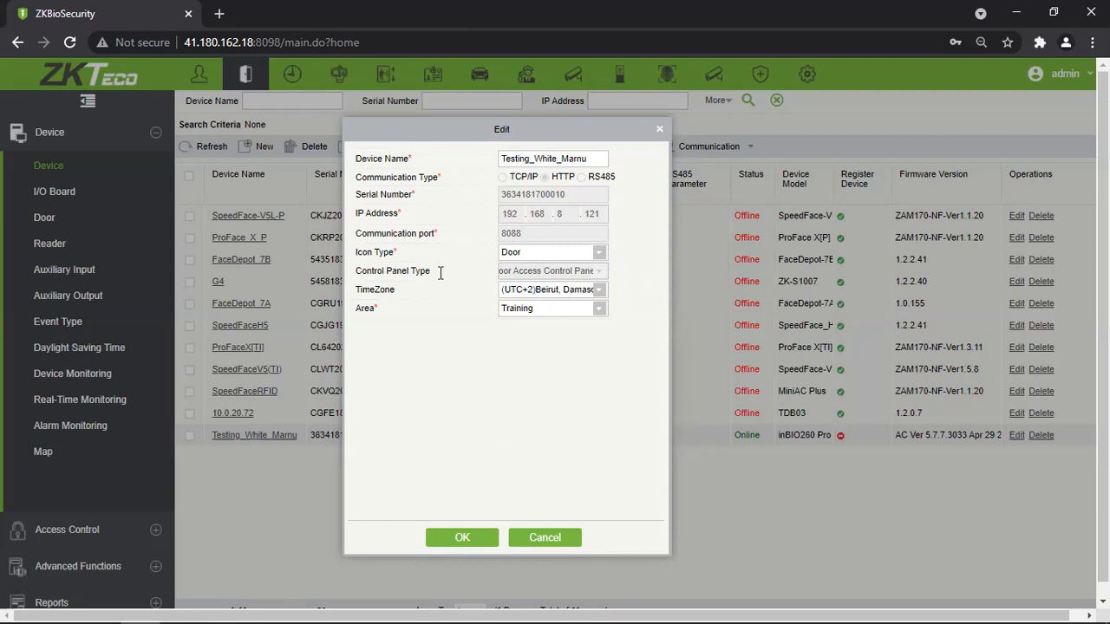
pyautogui.click(598, 309)
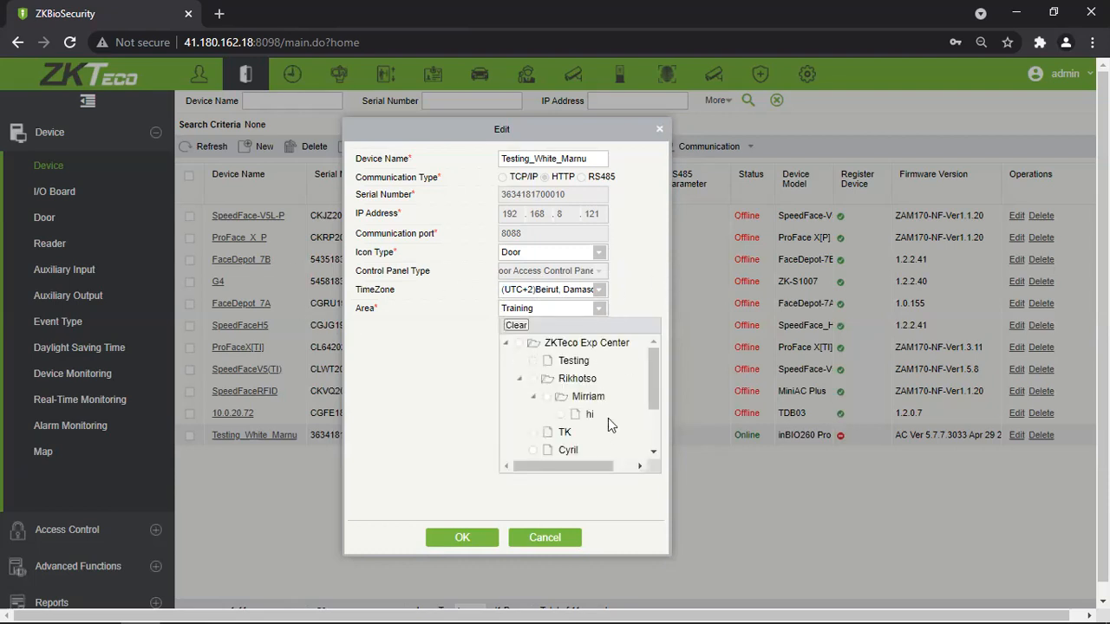
pyautogui.scroll(-2, 633, 425)
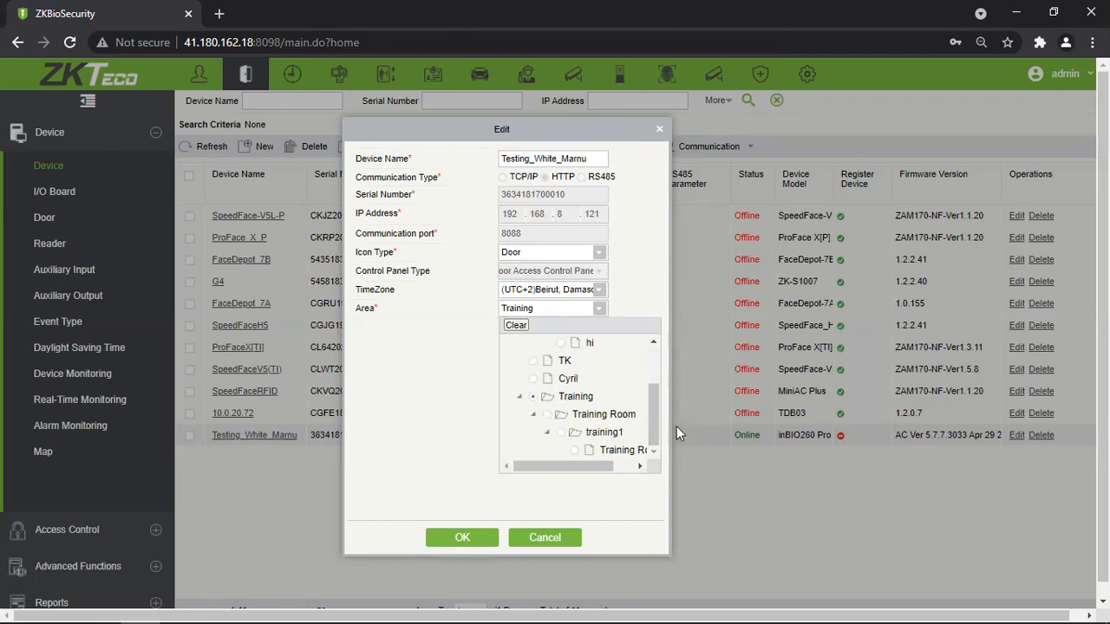
pyautogui.scroll(2, 542, 447)
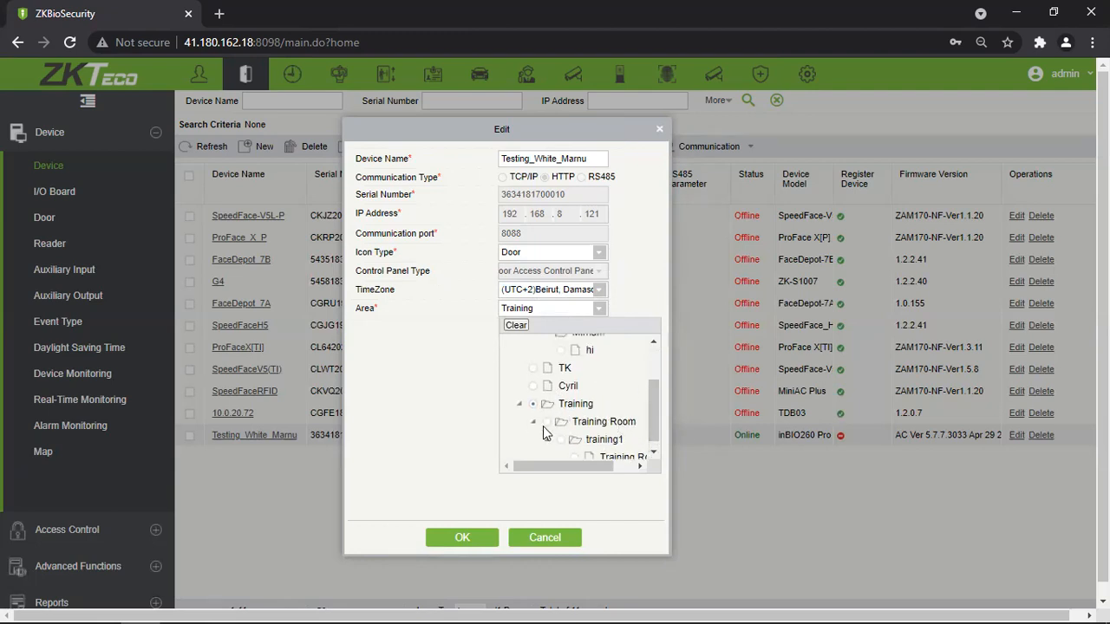
pyautogui.click(491, 412)
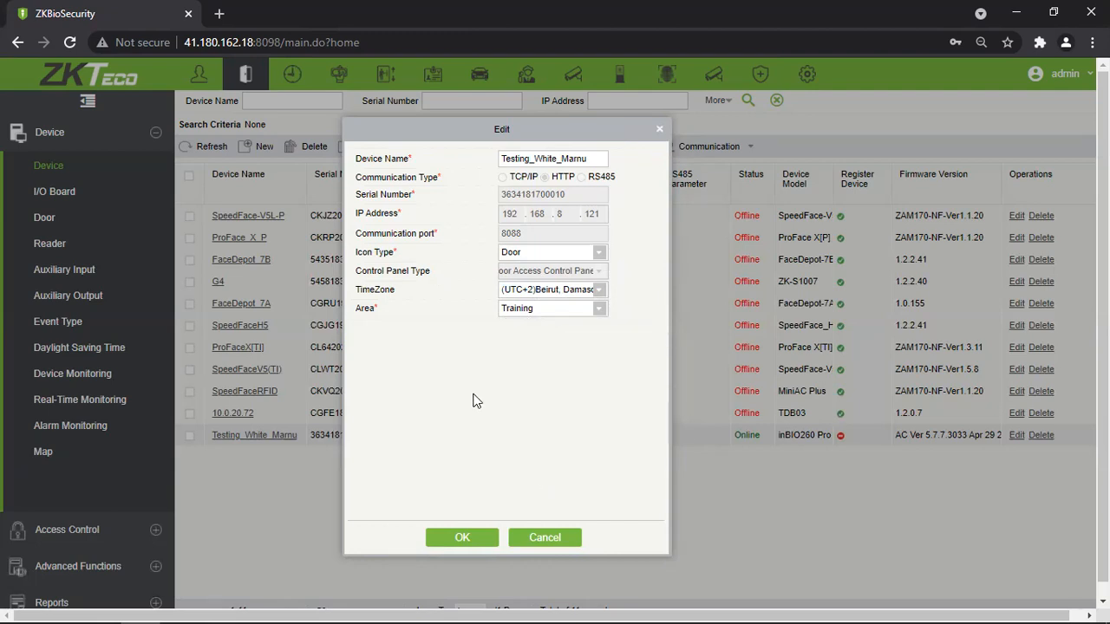
pyautogui.click(465, 541)
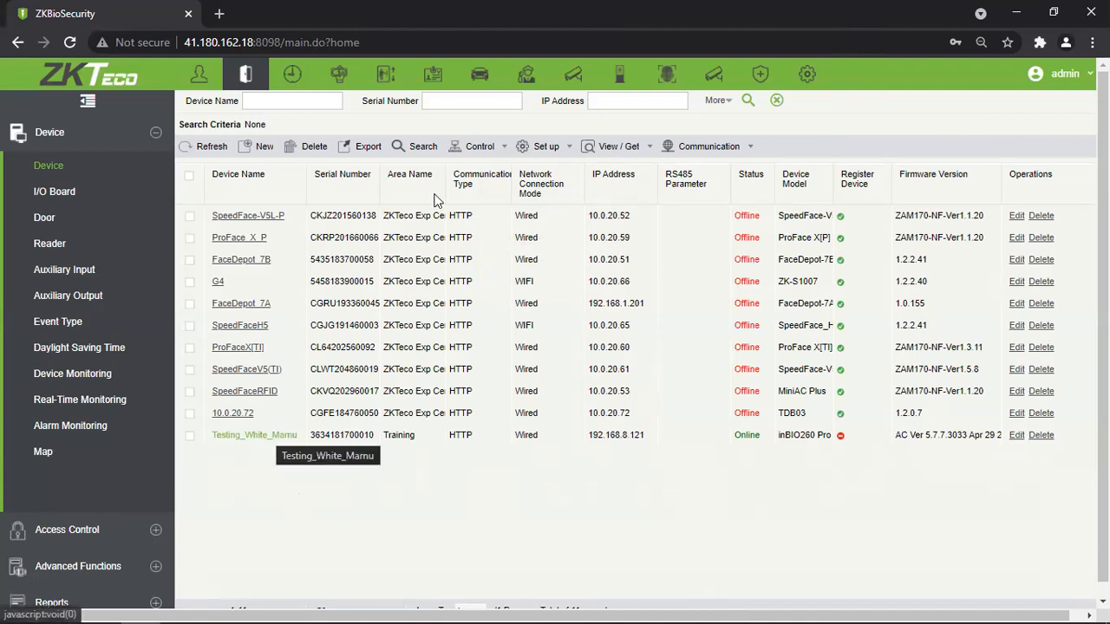
# Reopen and close Testing_White_Marnu's editor unchanged, then tick FaceDepot_7A.
pyautogui.click(267, 436)
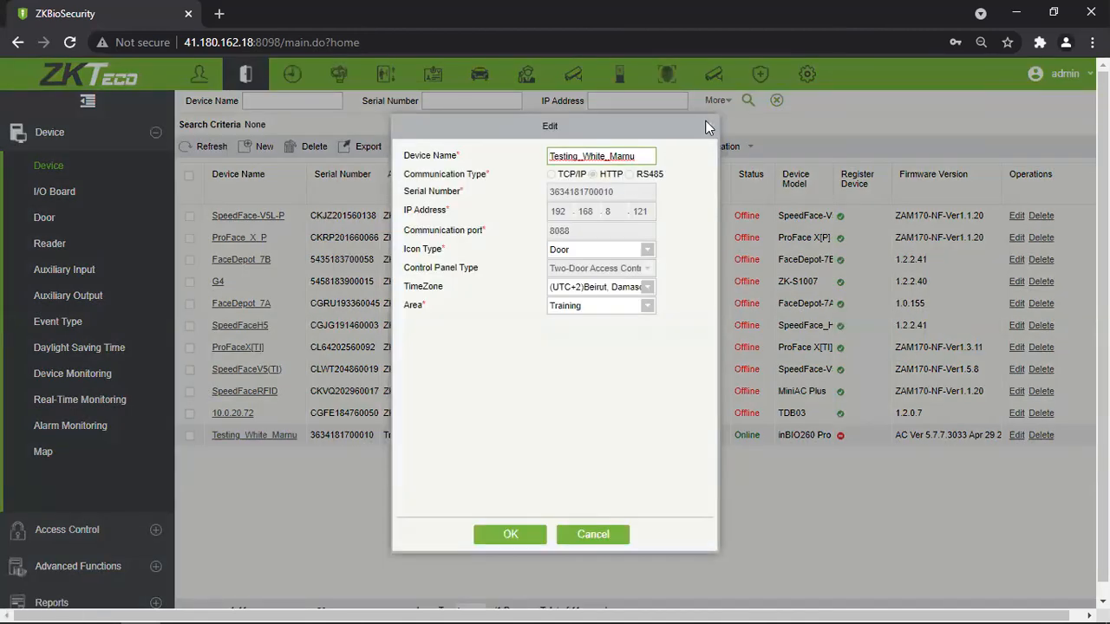
pyautogui.click(708, 127)
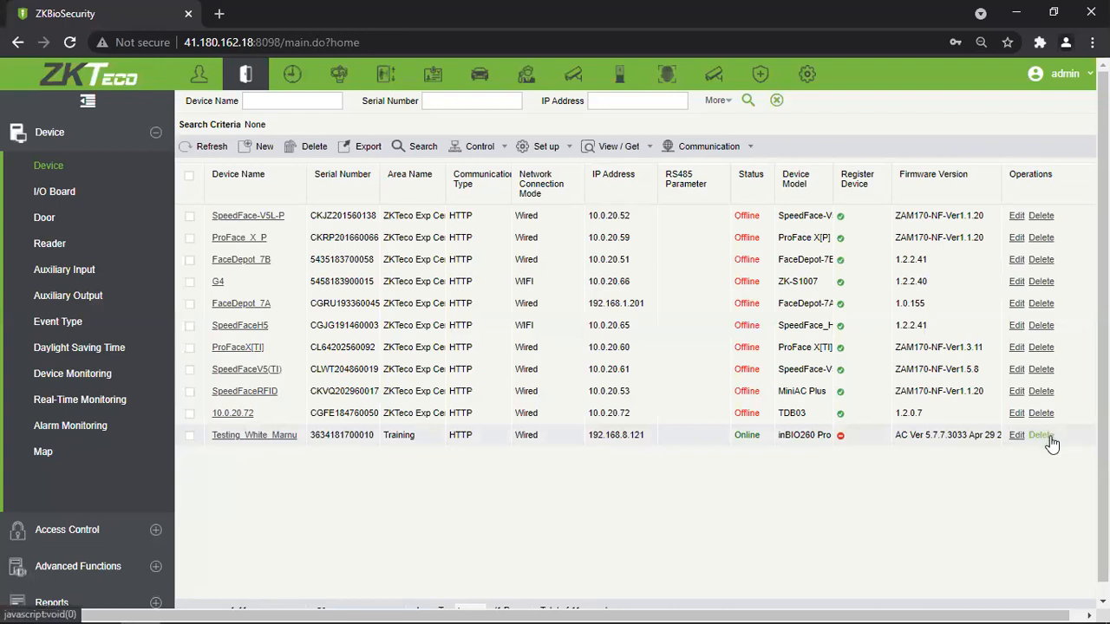
pyautogui.click(190, 303)
pyautogui.moveTo(193, 326); pyautogui.dragTo(196, 348)
# Tick ProFaceX[TI] and SpeedFaceV5(TI), view the EXCEL export format, then cancel exporting.
pyautogui.click(190, 347)
pyautogui.click(190, 369)
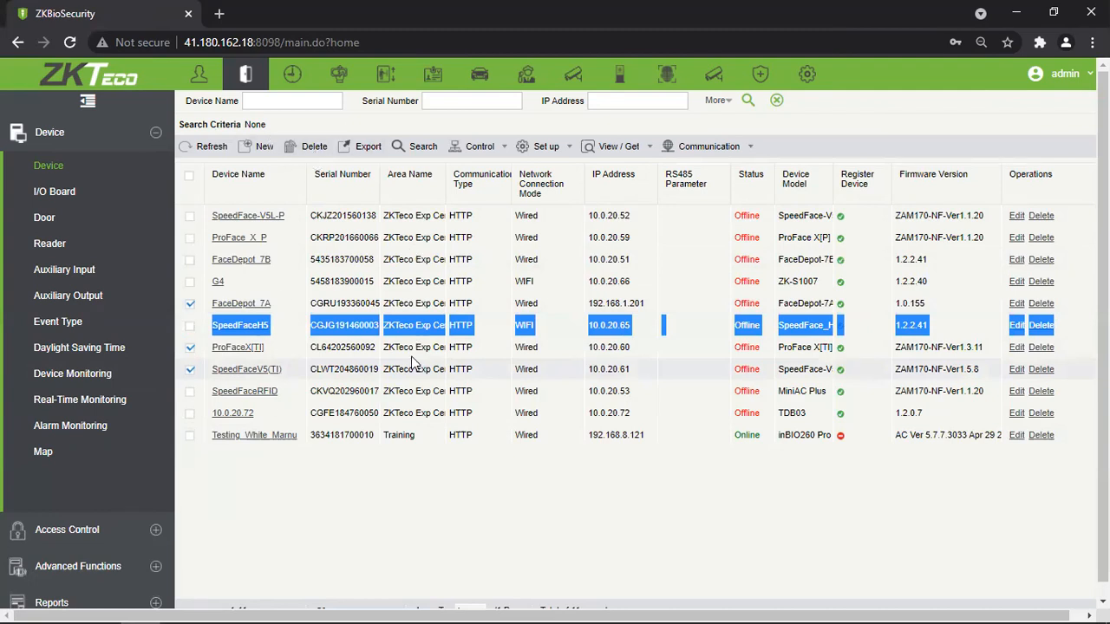
pyautogui.click(370, 148)
pyautogui.click(564, 282)
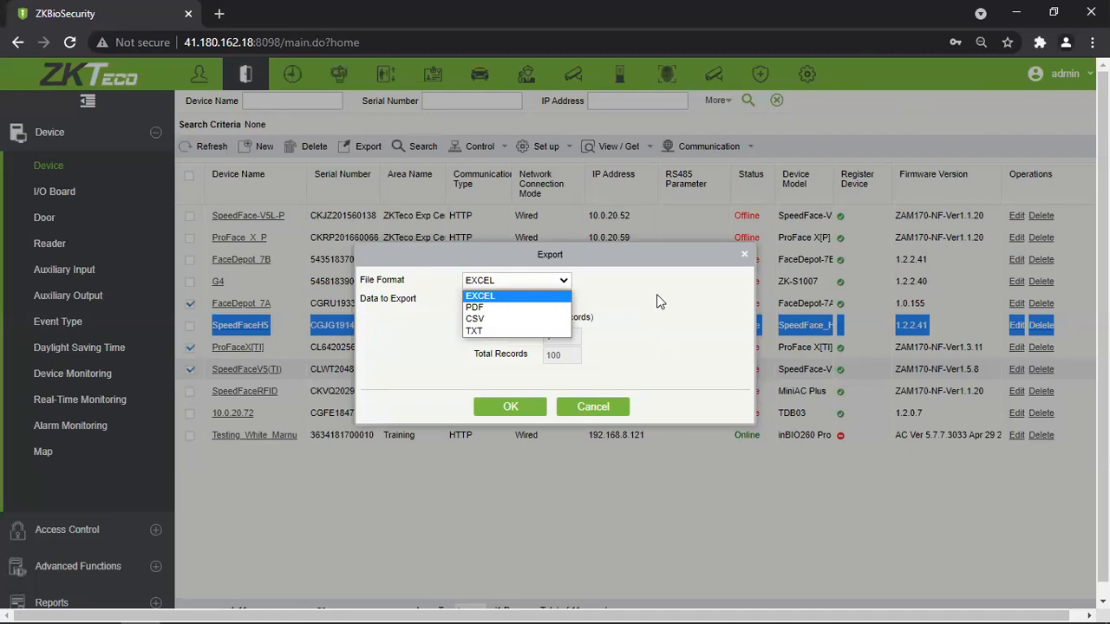
pyautogui.click(656, 294)
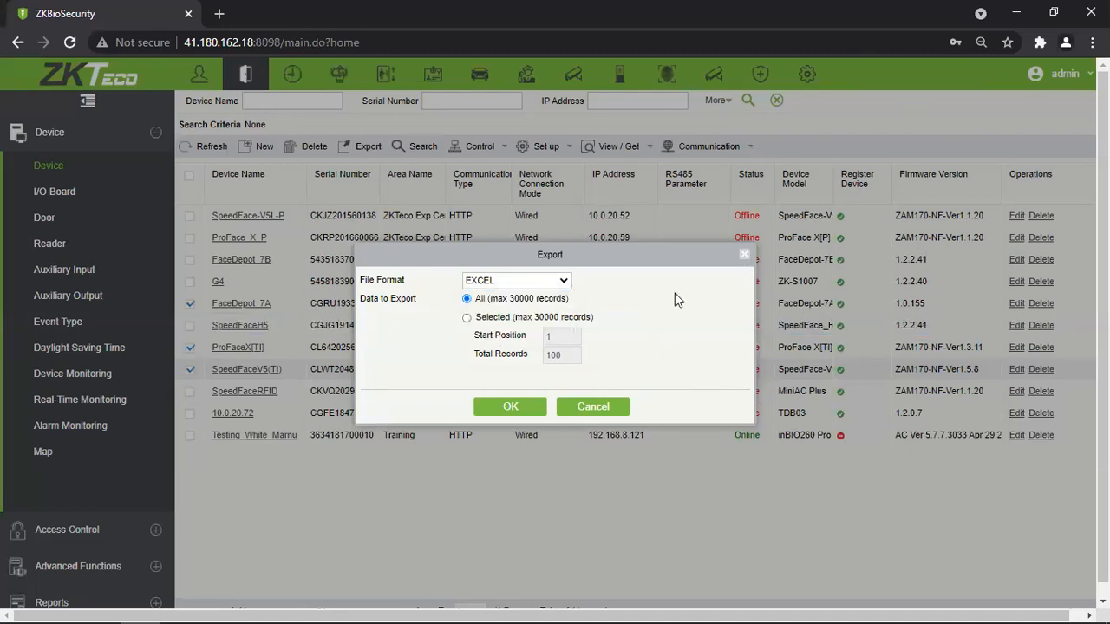
pyautogui.click(744, 257)
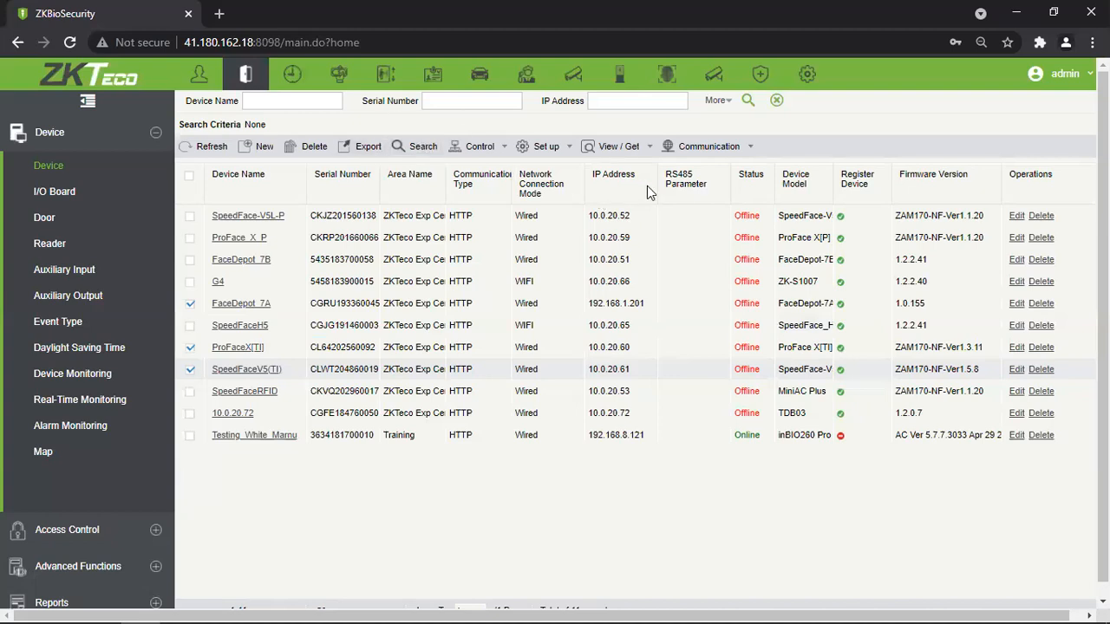
# Open the Control actions menu for the device list.
pyautogui.click(478, 151)
# Disable the Testing_White_Marnu device and confirm, checking its Disable status.
pyautogui.click(190, 436)
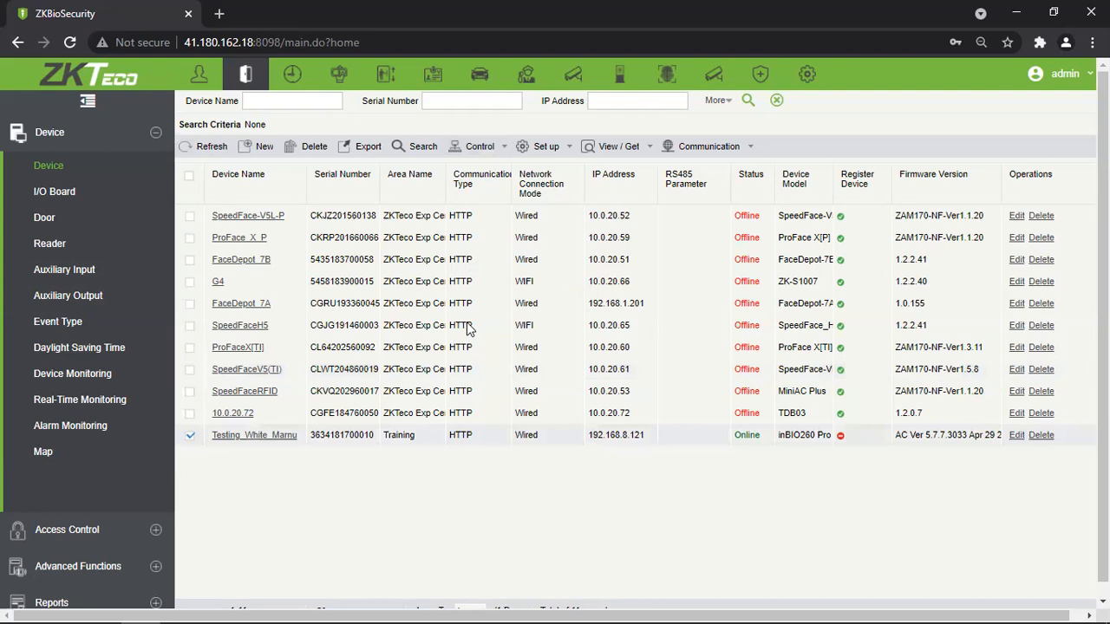
pyautogui.click(476, 146)
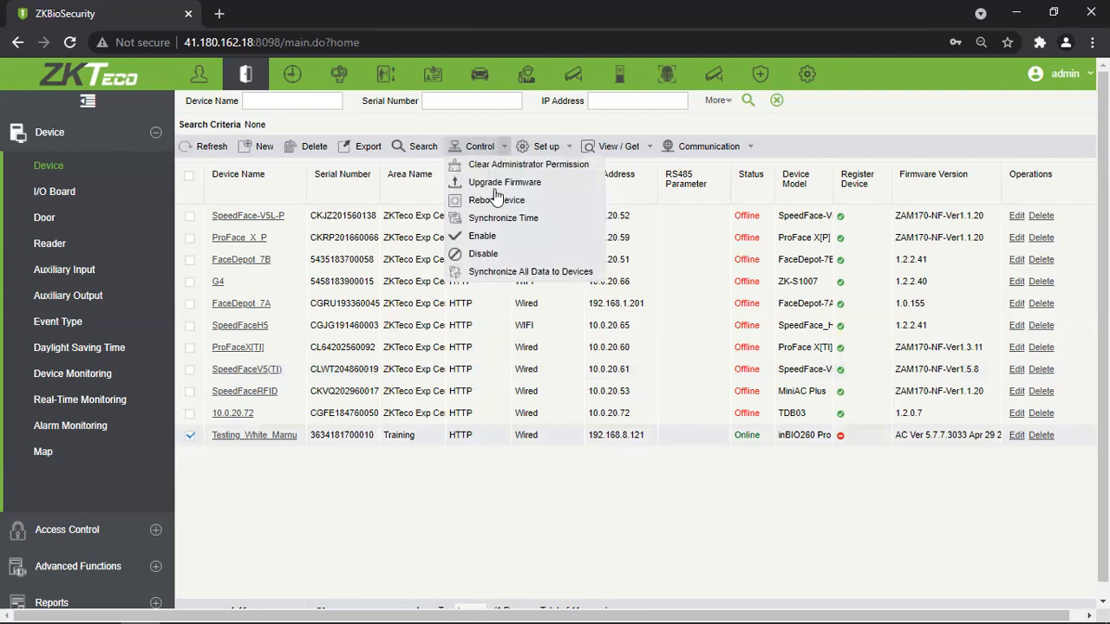
pyautogui.click(483, 254)
pyautogui.click(512, 371)
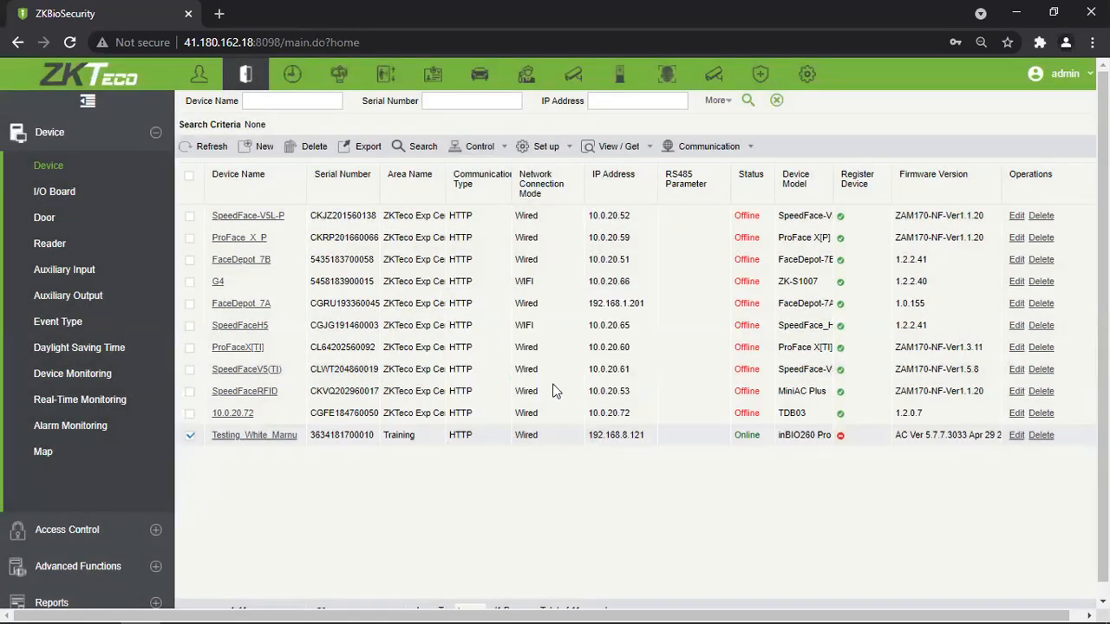
pyautogui.doubleClick(736, 437)
pyautogui.click(749, 470)
# Re-enable Testing_White_Marnu, then browse the Control, Setup and View / Get menus.
pyautogui.click(189, 435)
pyautogui.click(475, 146)
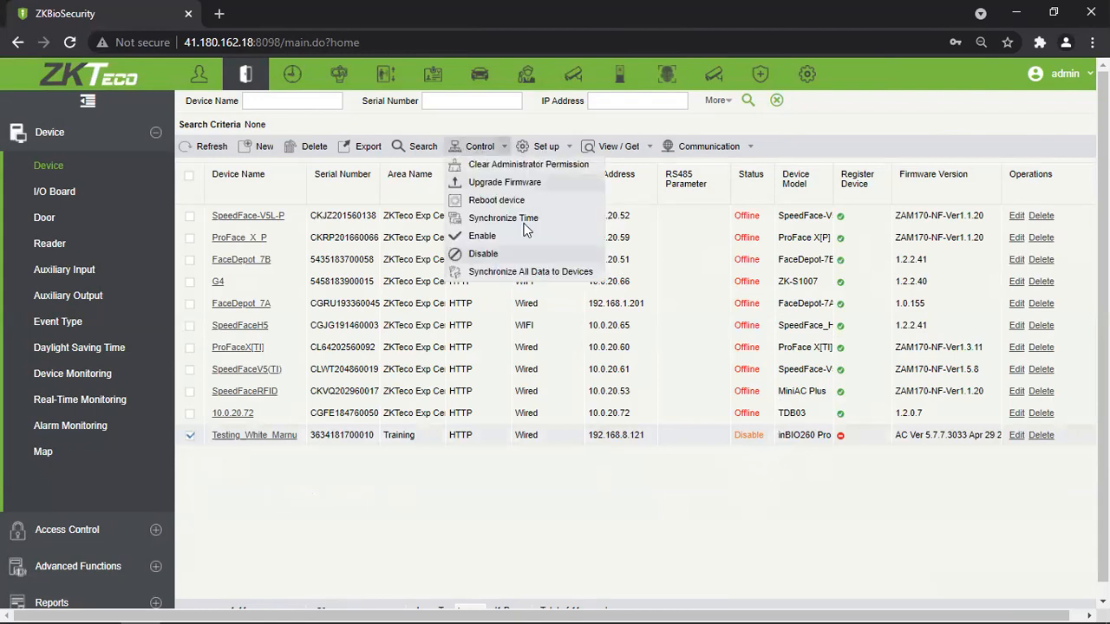
pyautogui.click(483, 235)
pyautogui.click(518, 368)
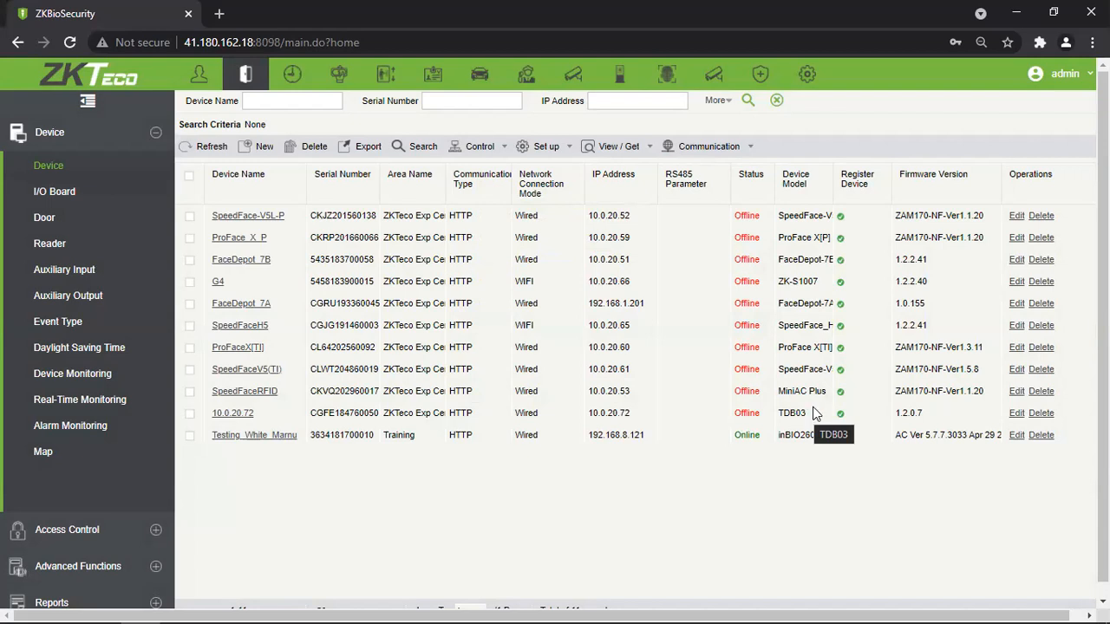
pyautogui.click(477, 146)
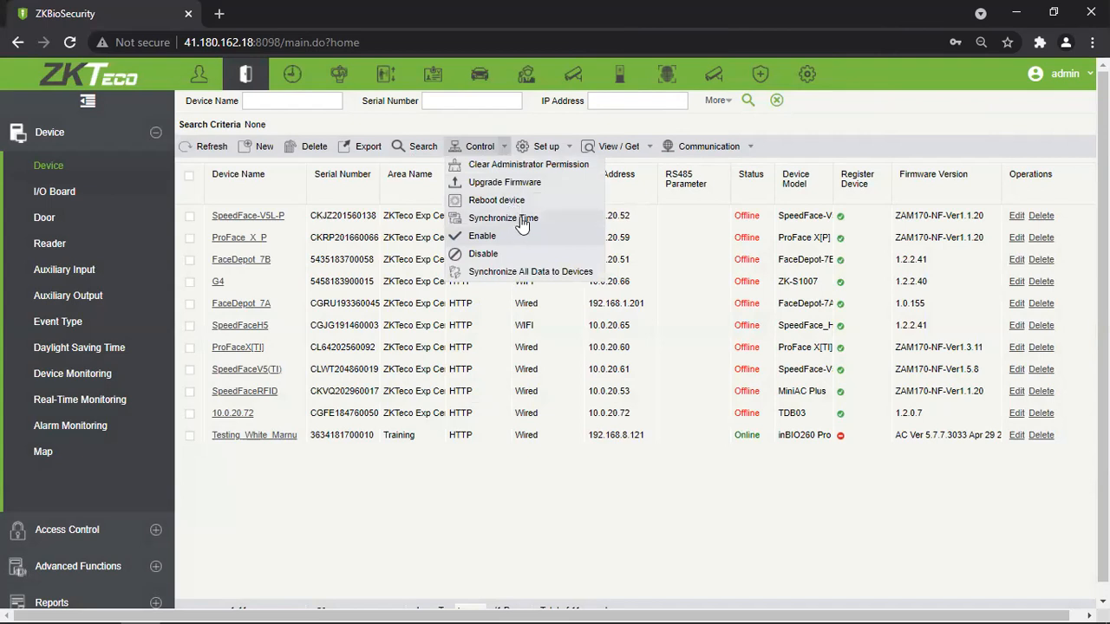
pyautogui.click(550, 147)
pyautogui.click(609, 149)
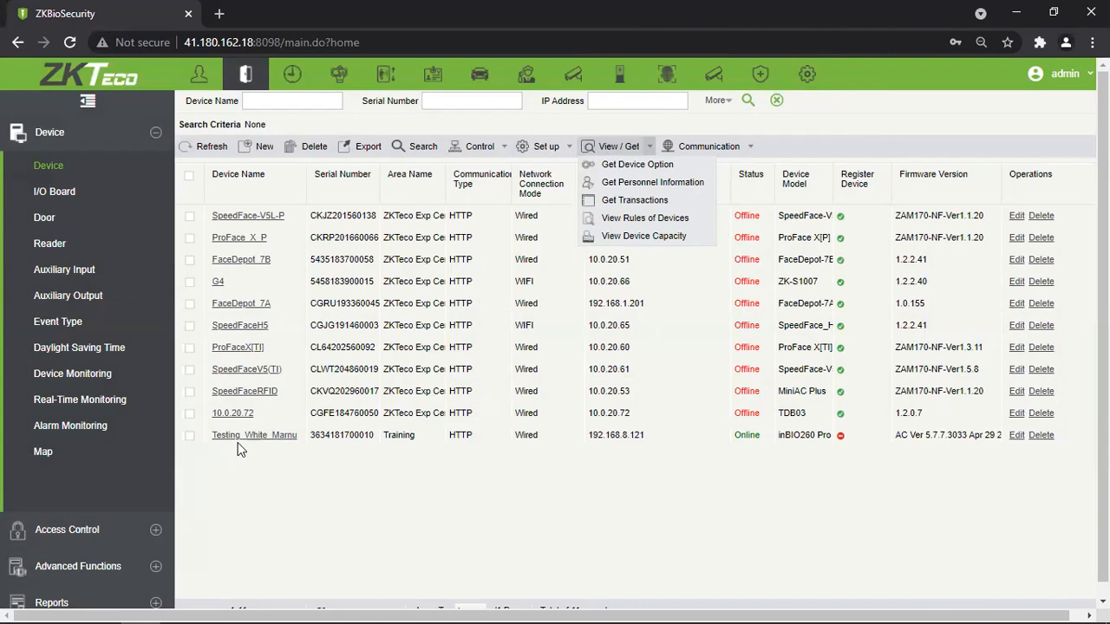
# Run Get Device Option on Testing_White_Marnu and confirm the retrieval.
pyautogui.click(191, 436)
pyautogui.click(644, 157)
pyautogui.click(645, 166)
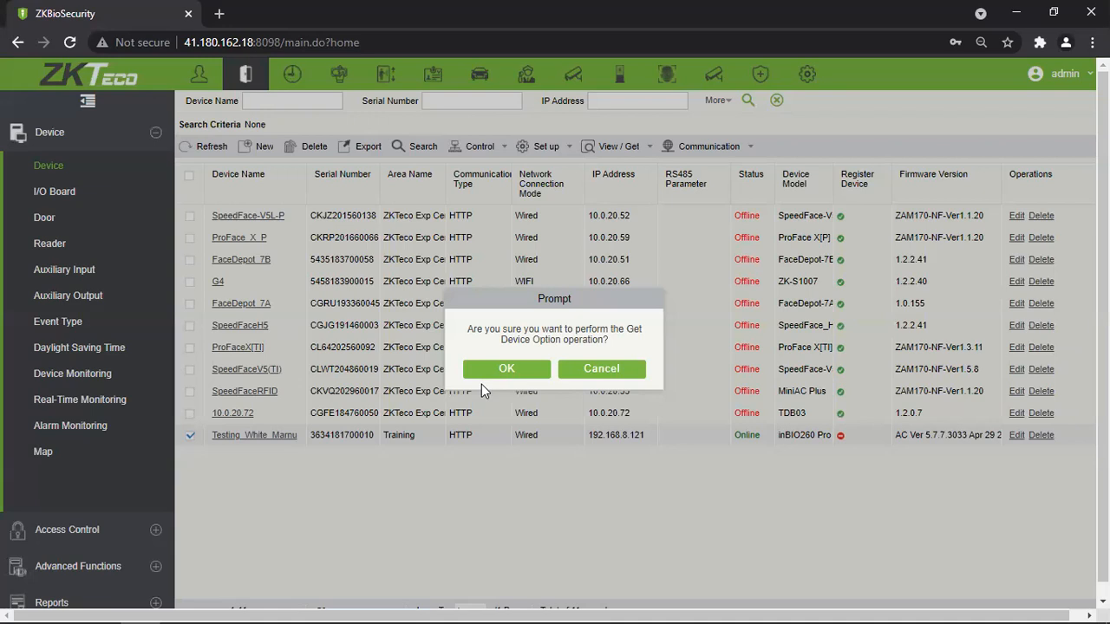
pyautogui.click(501, 375)
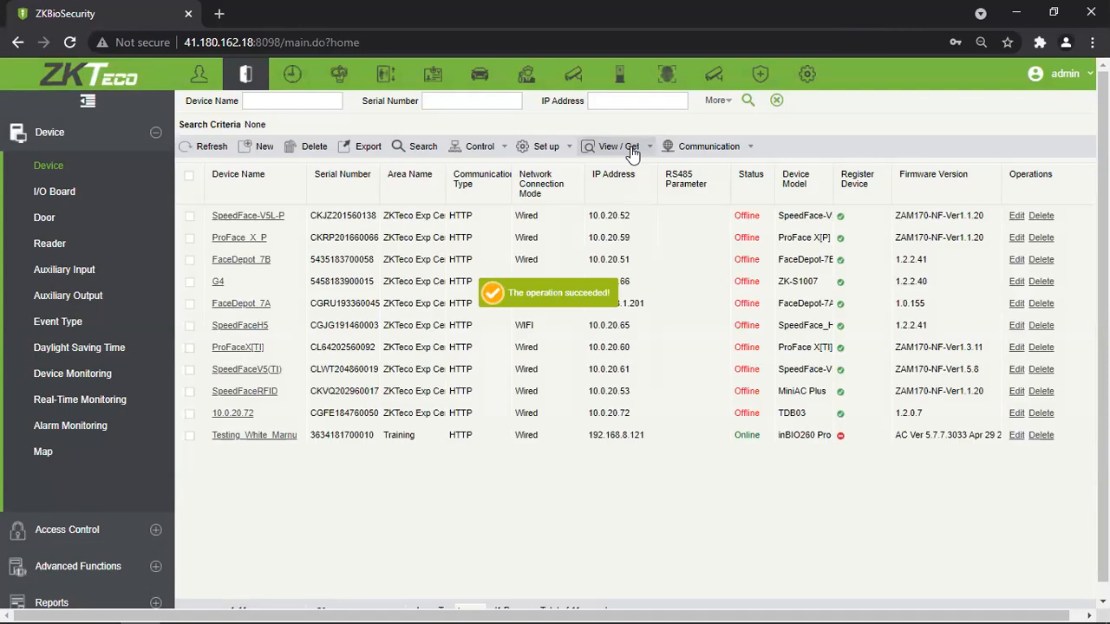
pyautogui.click(632, 149)
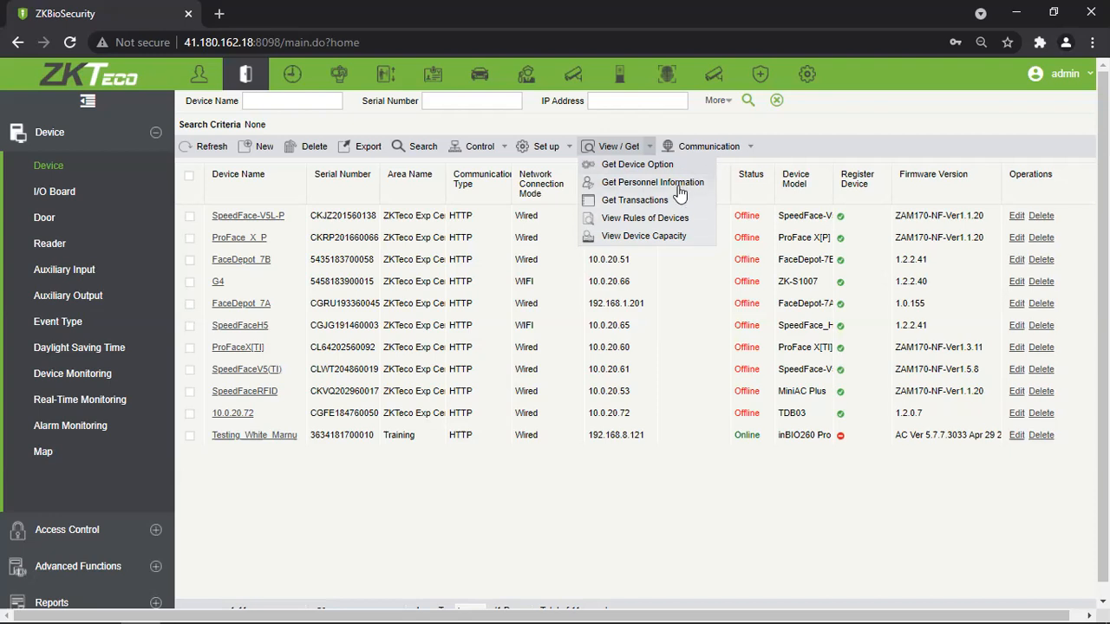
# Select the Testing_White_Marnu device and retrieve its personnel information (43 records, 3 inserted, 39 updated).
pyautogui.click(679, 186)
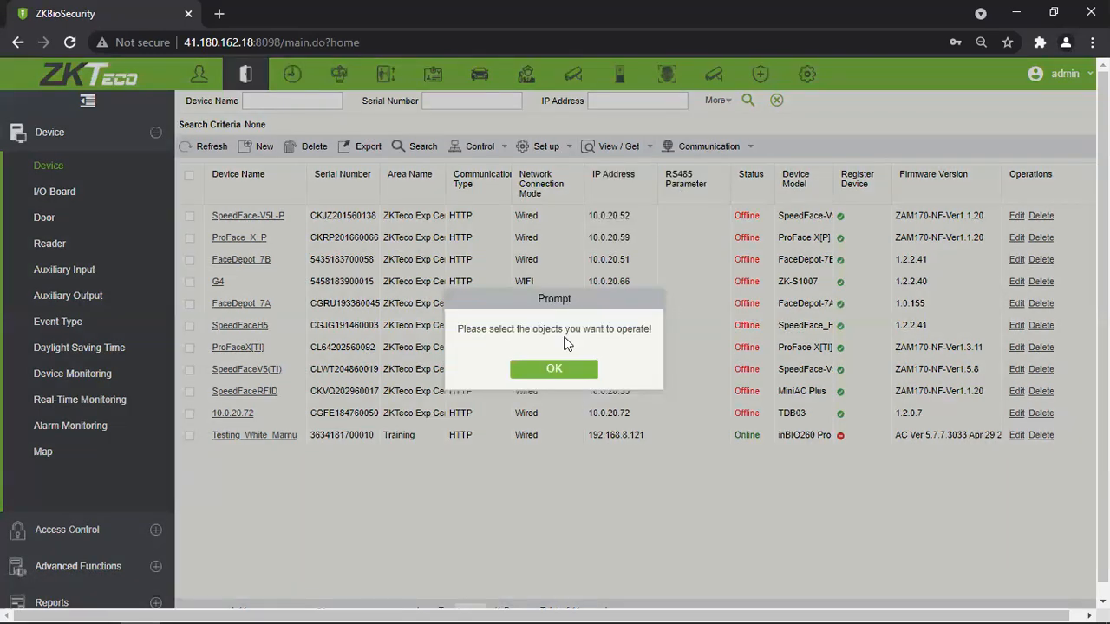
pyautogui.click(565, 371)
pyautogui.click(190, 435)
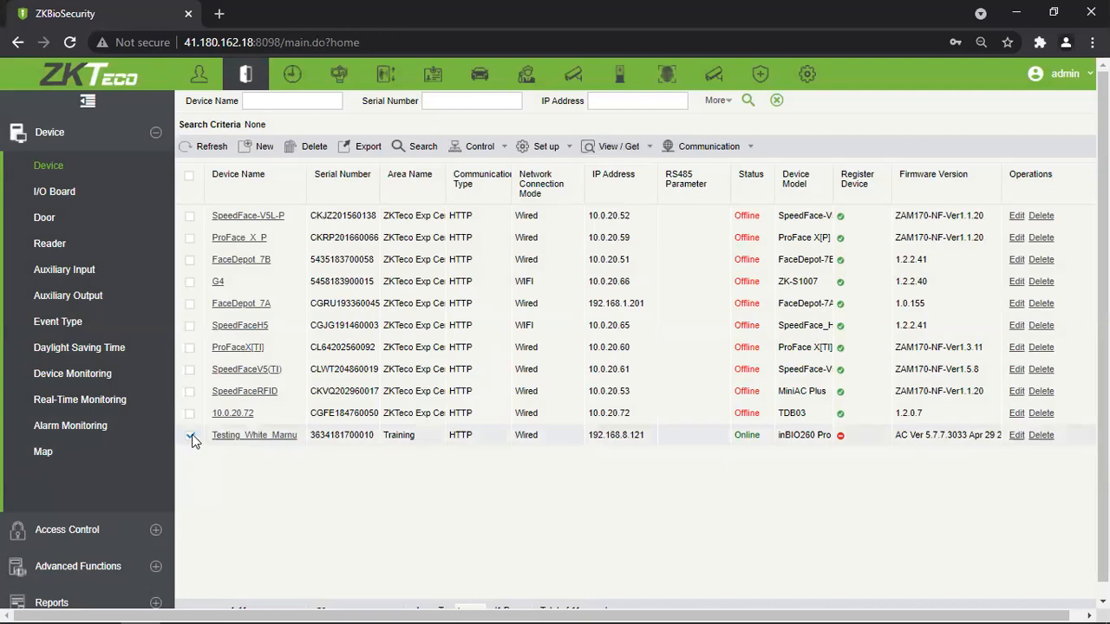
pyautogui.click(617, 145)
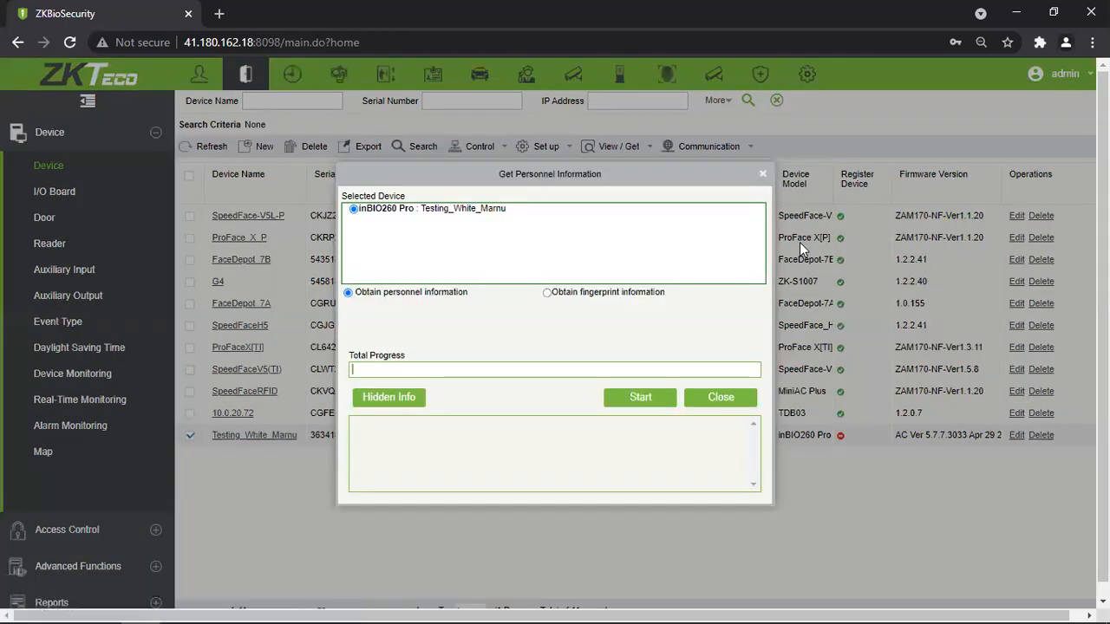
pyautogui.moveTo(471, 293); pyautogui.dragTo(335, 292)
pyautogui.click(429, 325)
pyautogui.moveTo(675, 294); pyautogui.dragTo(569, 301)
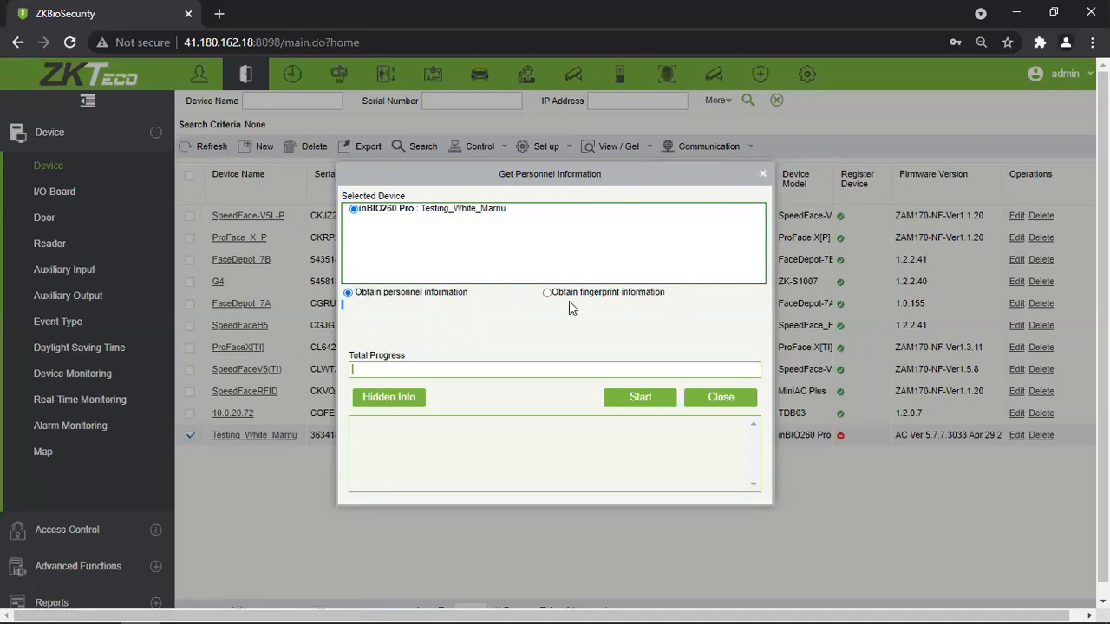
pyautogui.click(500, 331)
pyautogui.click(640, 397)
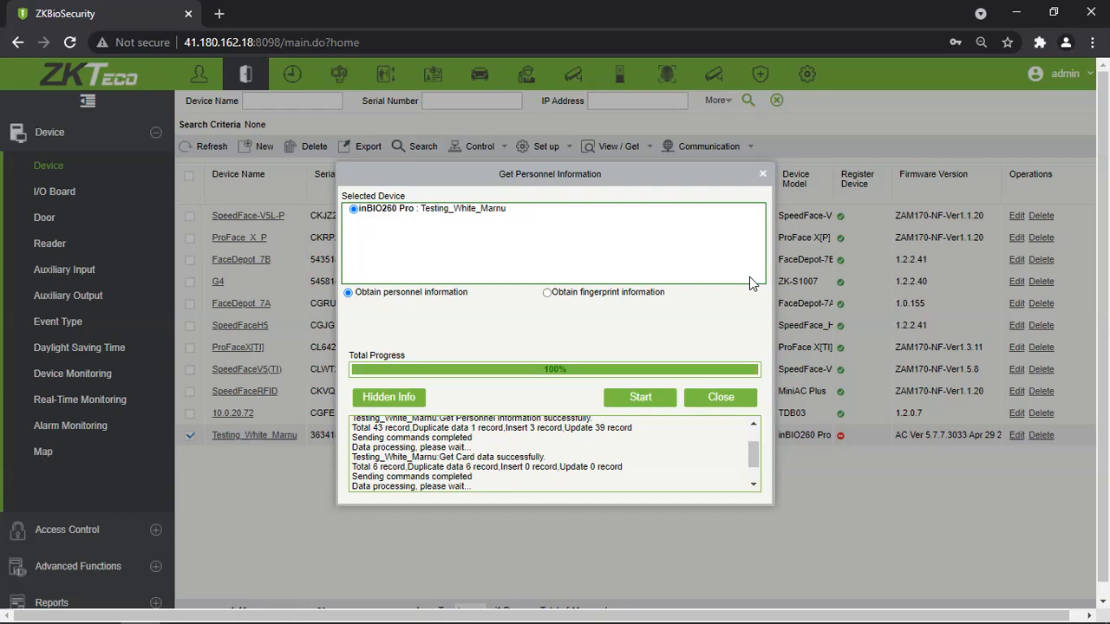
# Also retrieve the device's fingerprint information to 100%, then close the window.
pyautogui.click(546, 292)
pyautogui.click(638, 400)
pyautogui.click(745, 407)
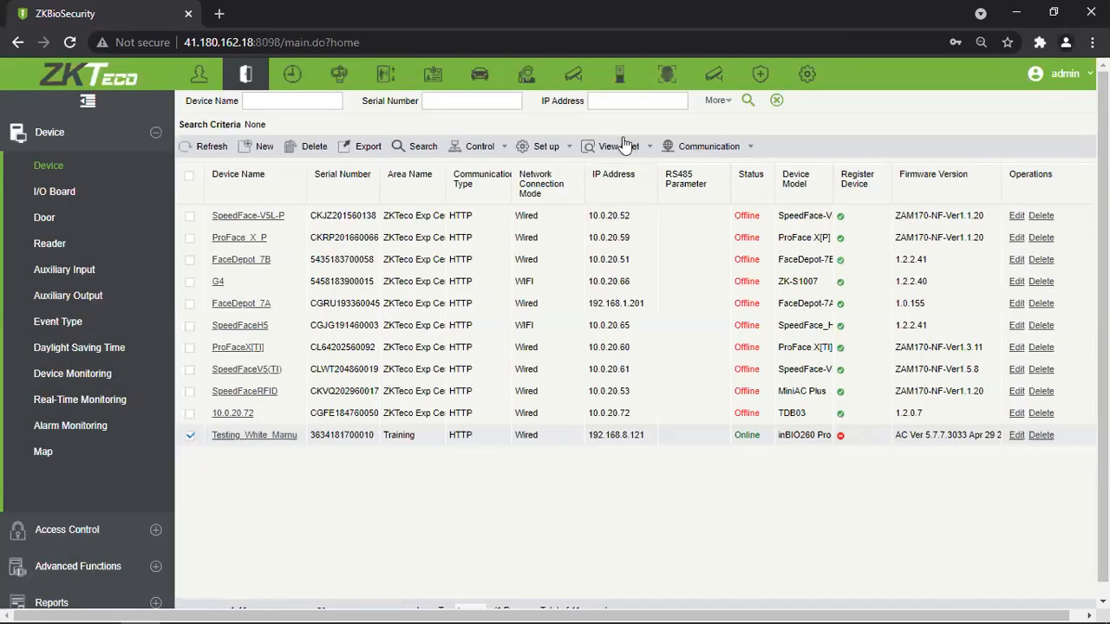
pyautogui.click(619, 146)
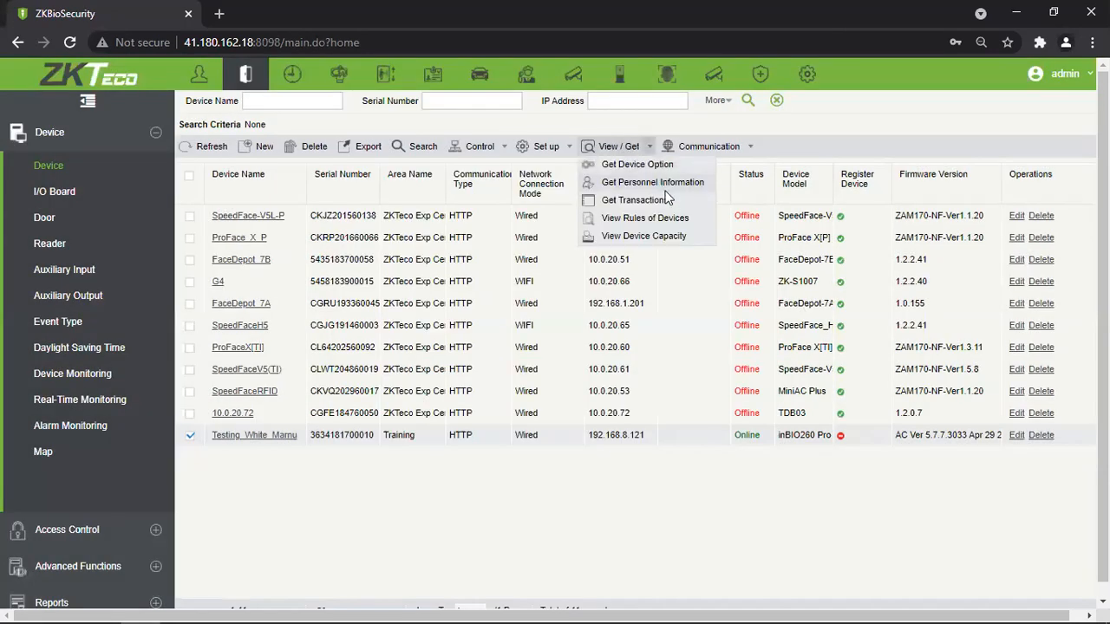
# Download new transactions from Testing_White_Marnu: 52 event records, 44 inserted, 8 updated.
pyautogui.click(666, 199)
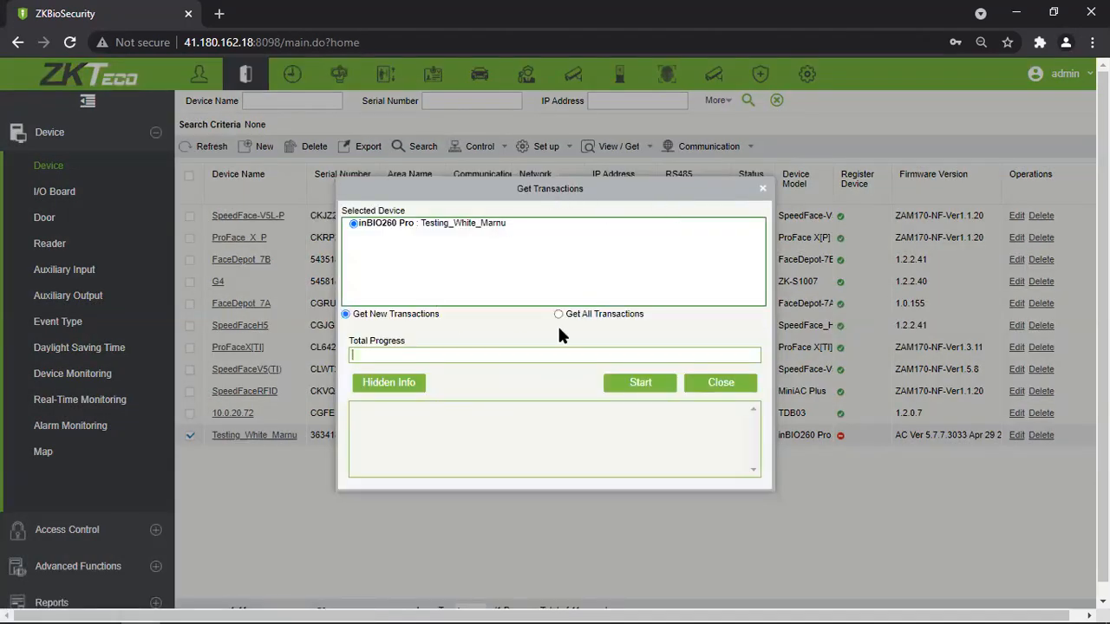
pyautogui.click(639, 386)
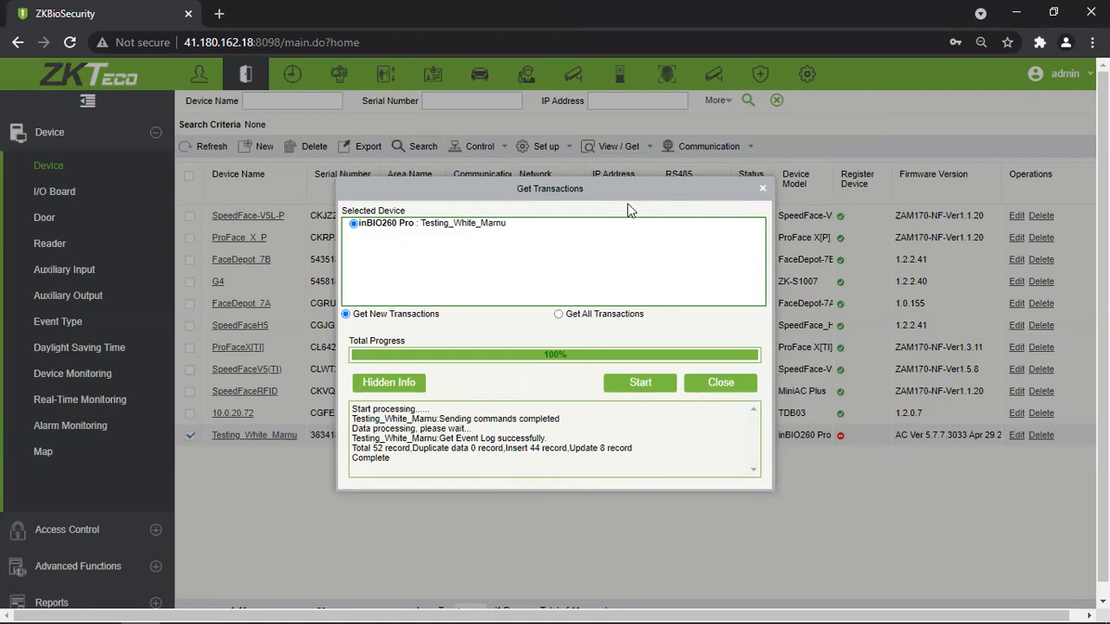
pyautogui.moveTo(595, 189); pyautogui.dragTo(487, 176)
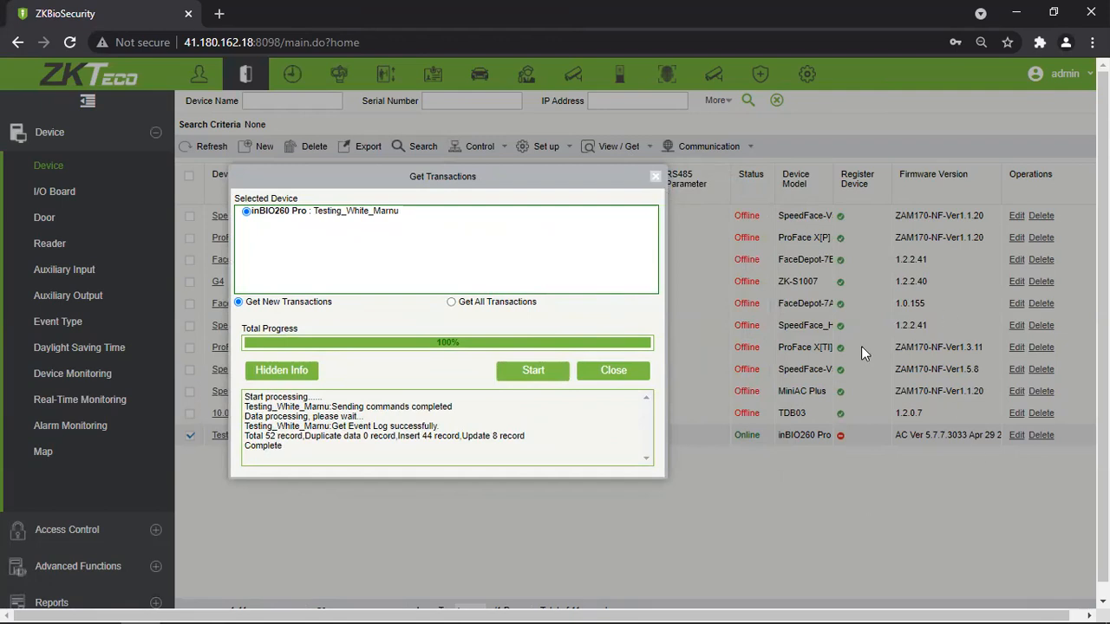
pyautogui.click(613, 370)
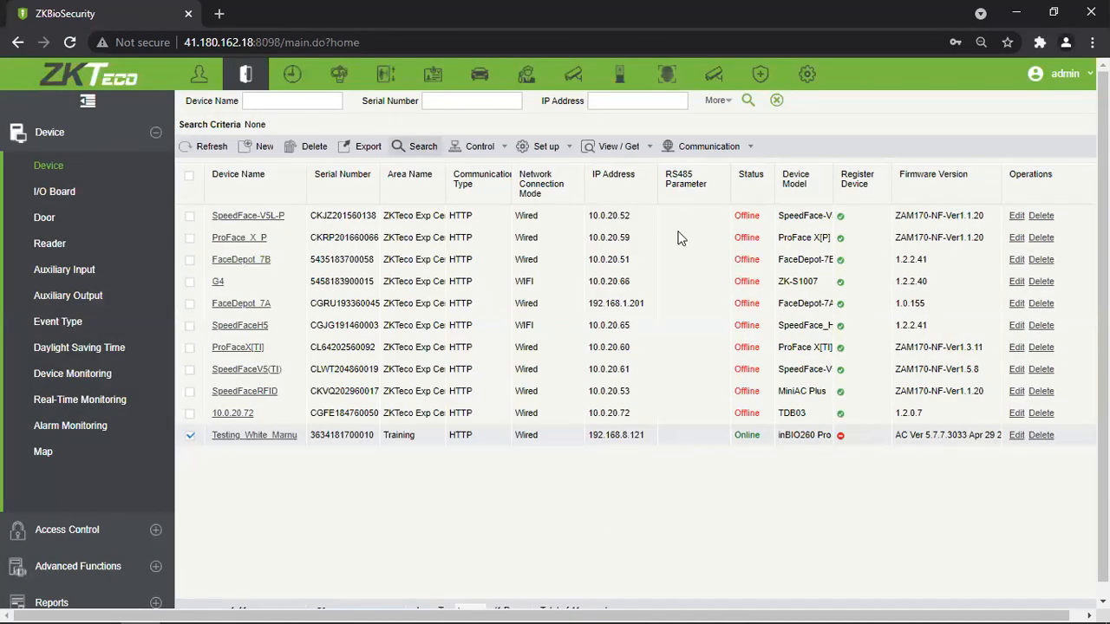
# Check Testing_White_Marnu's device rules (only Active Time Zone set), then open View Device Capacity.
pyautogui.click(619, 146)
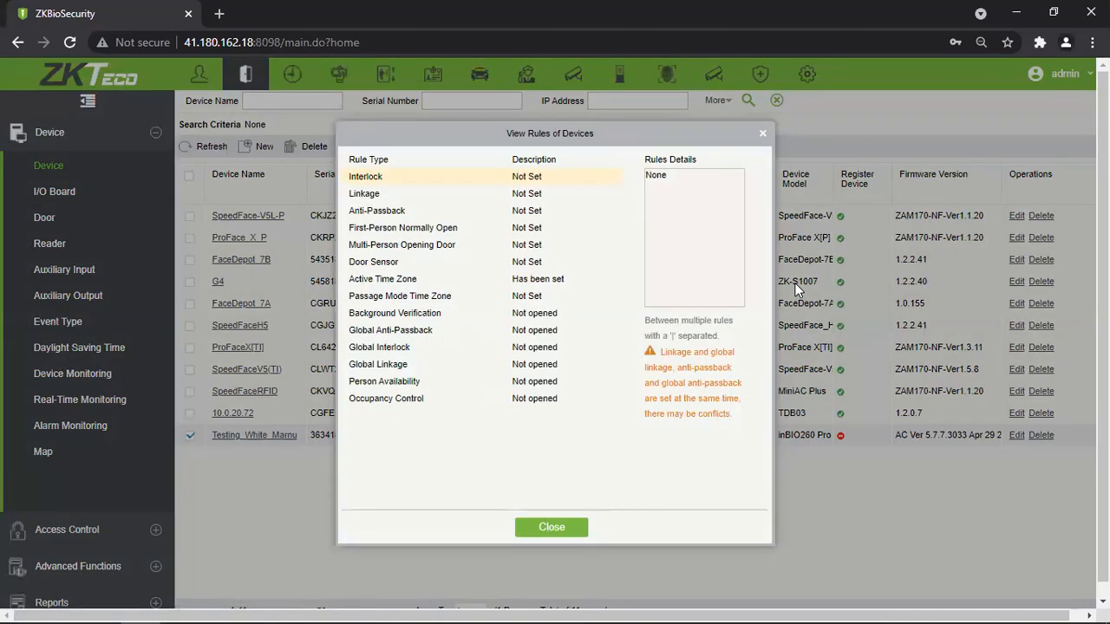
pyautogui.moveTo(348, 281); pyautogui.dragTo(418, 281)
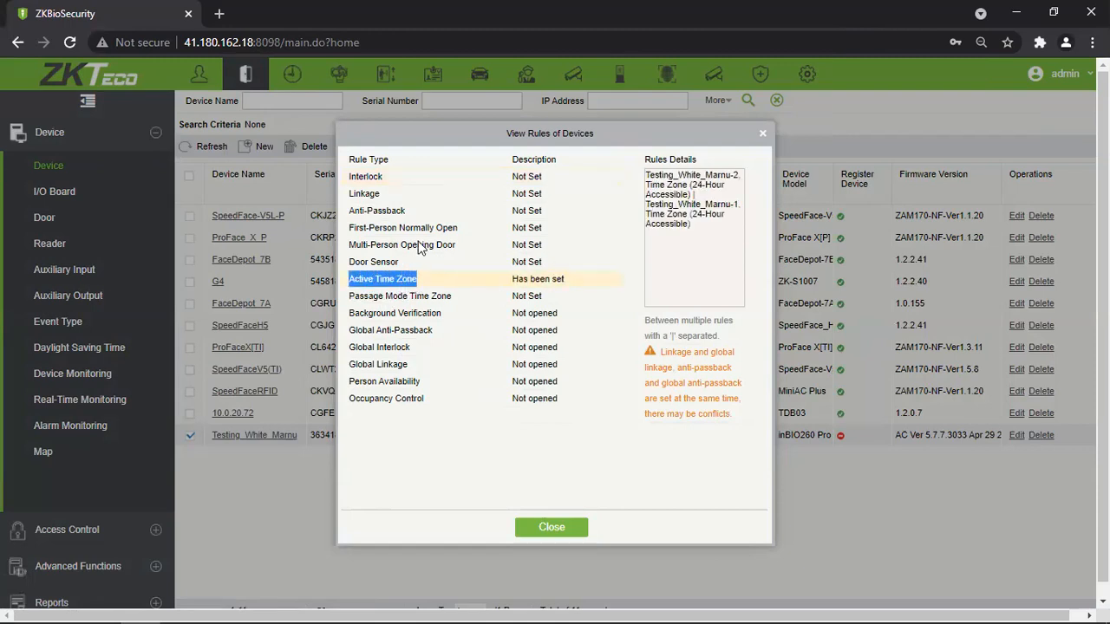
pyautogui.click(403, 198)
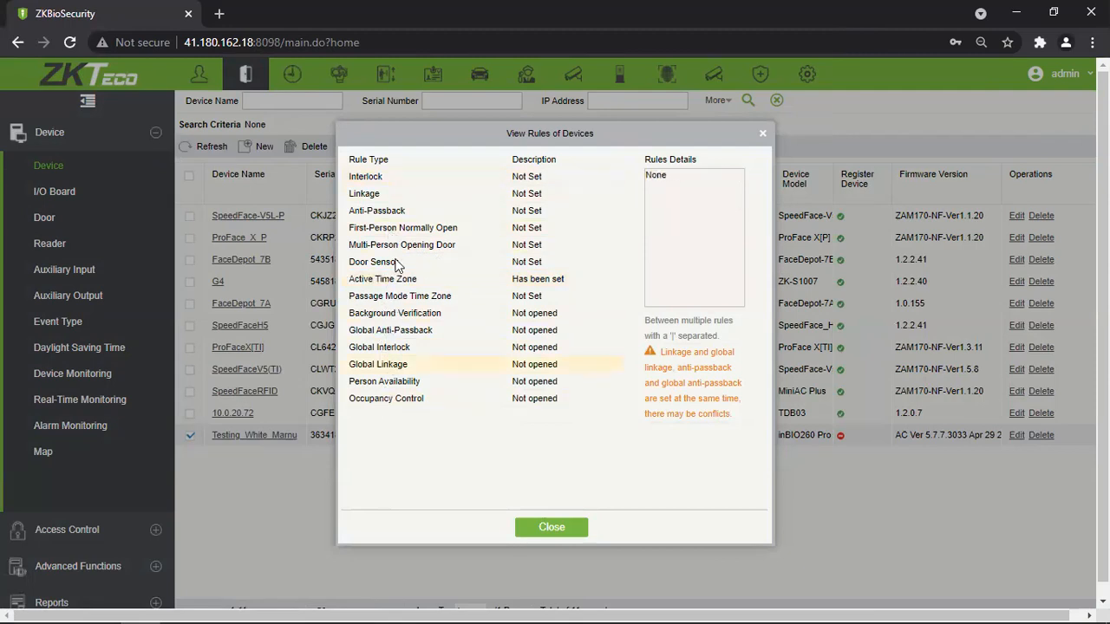
pyautogui.click(550, 527)
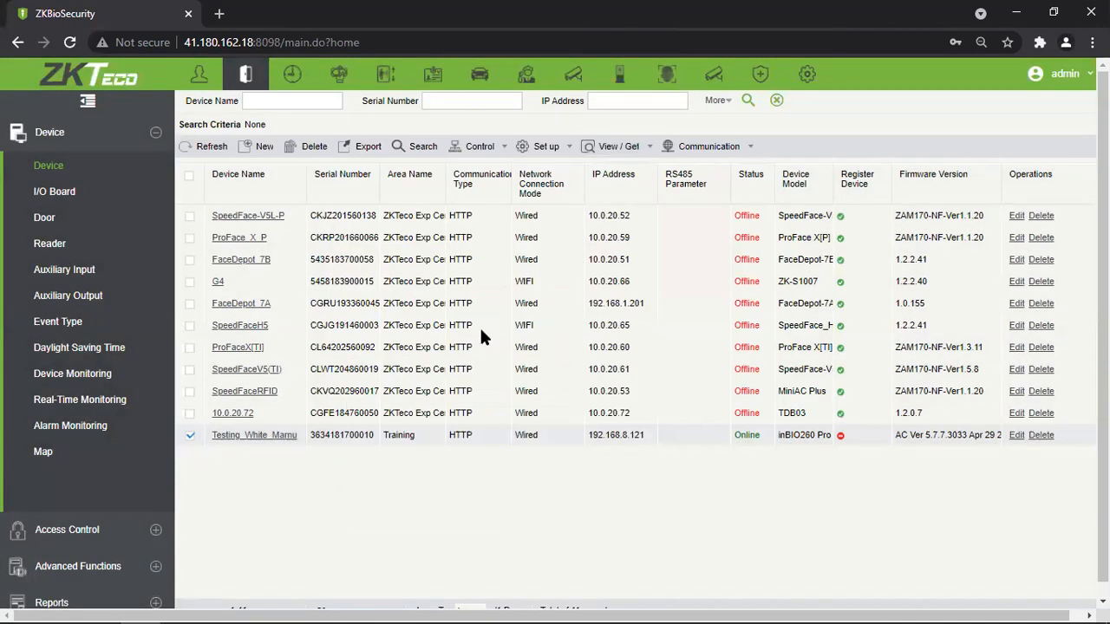
pyautogui.click(627, 151)
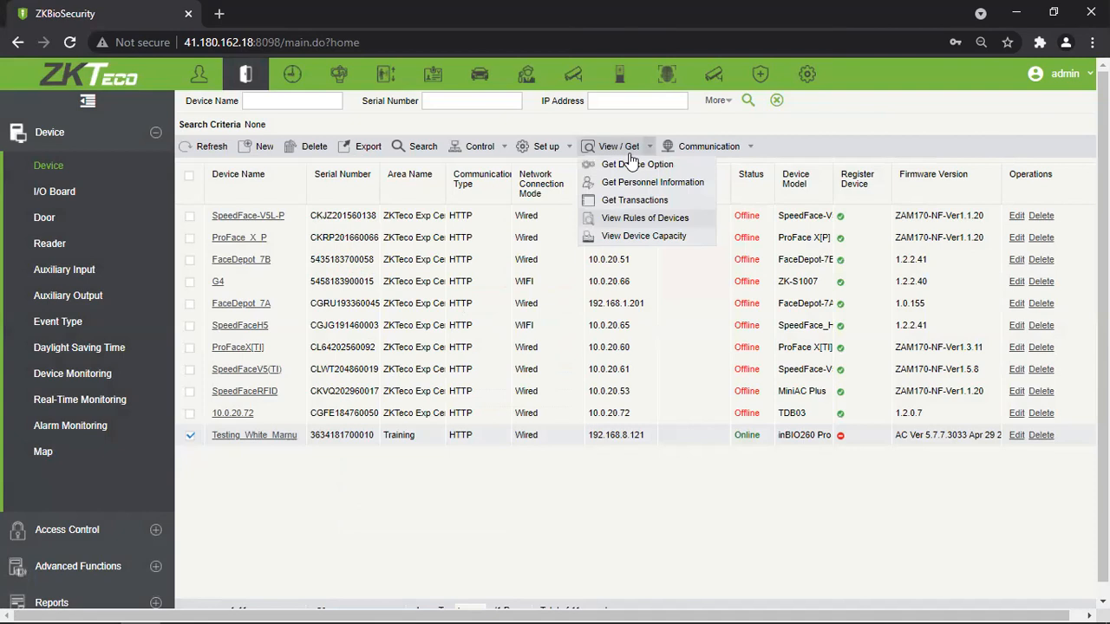
pyautogui.click(618, 238)
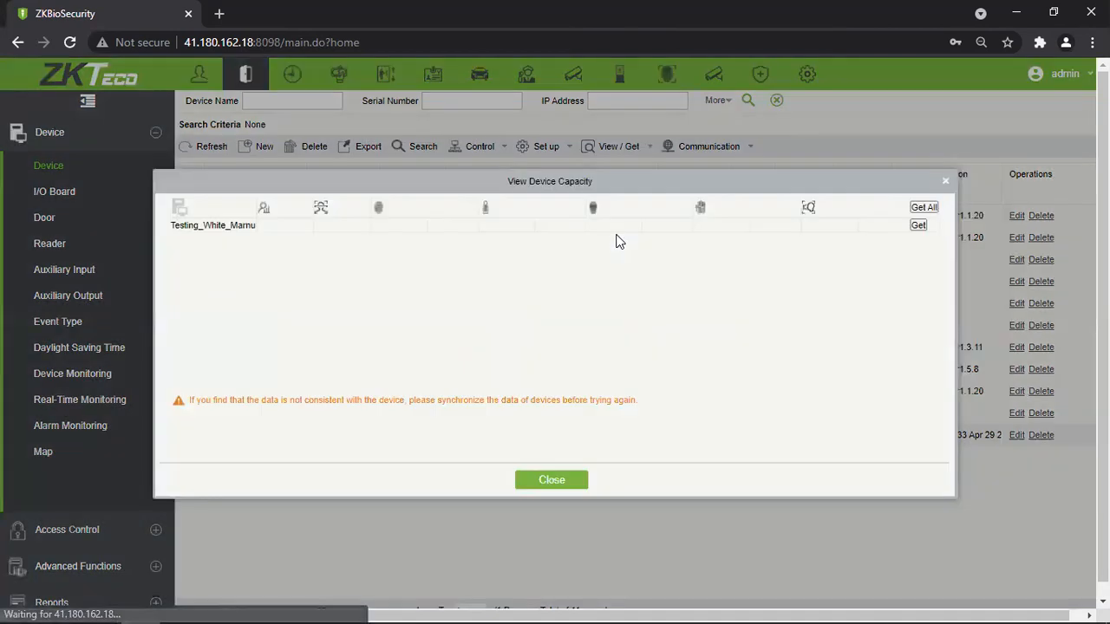
# Load the capacity figures, 43/60000 users and 12/20000 fingerprints, then close the overview.
pyautogui.click(918, 226)
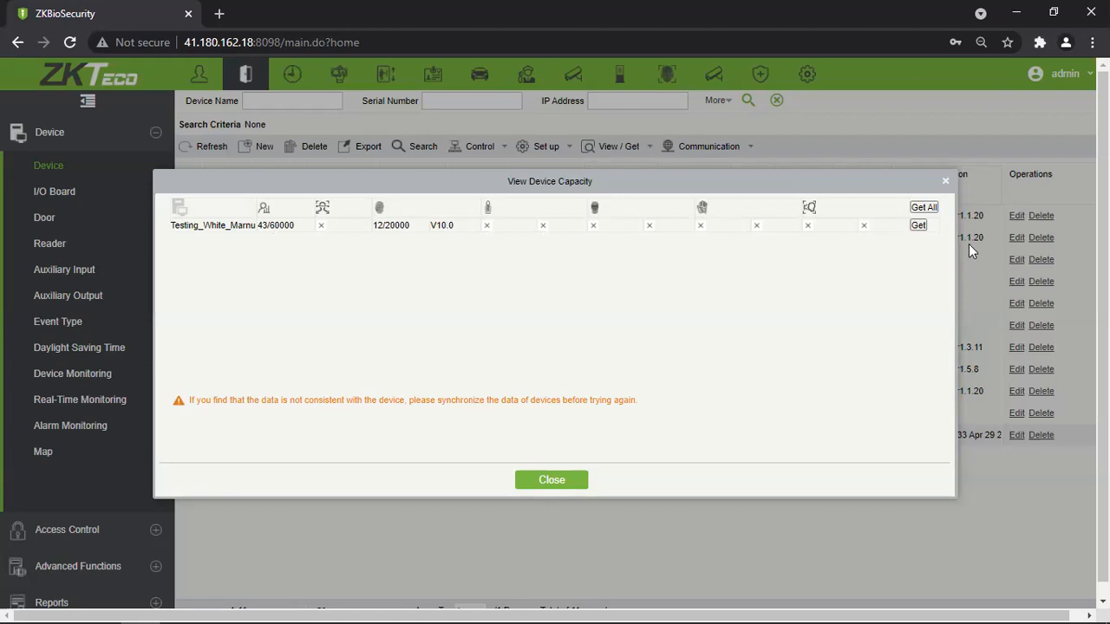
pyautogui.click(551, 479)
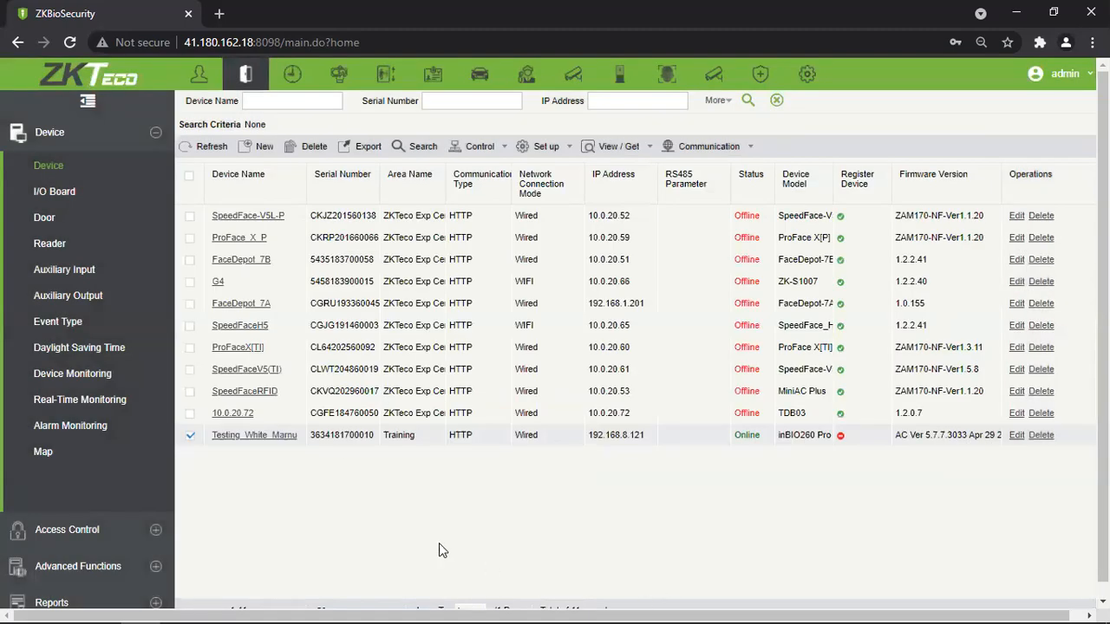
pyautogui.click(607, 149)
pyautogui.moveTo(725, 156)
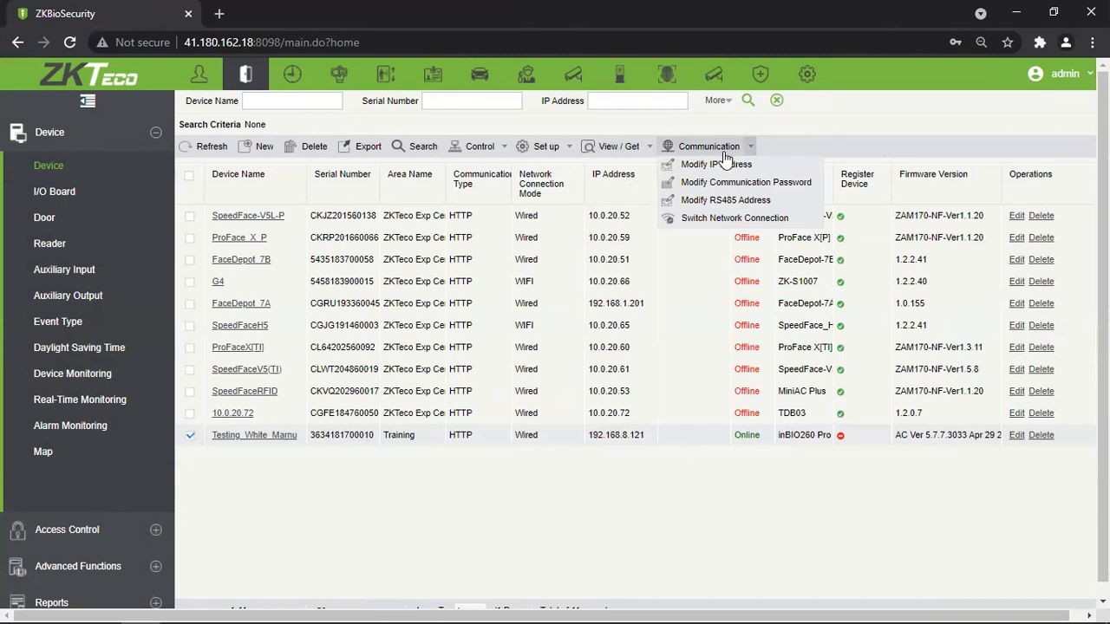
pyautogui.click(776, 166)
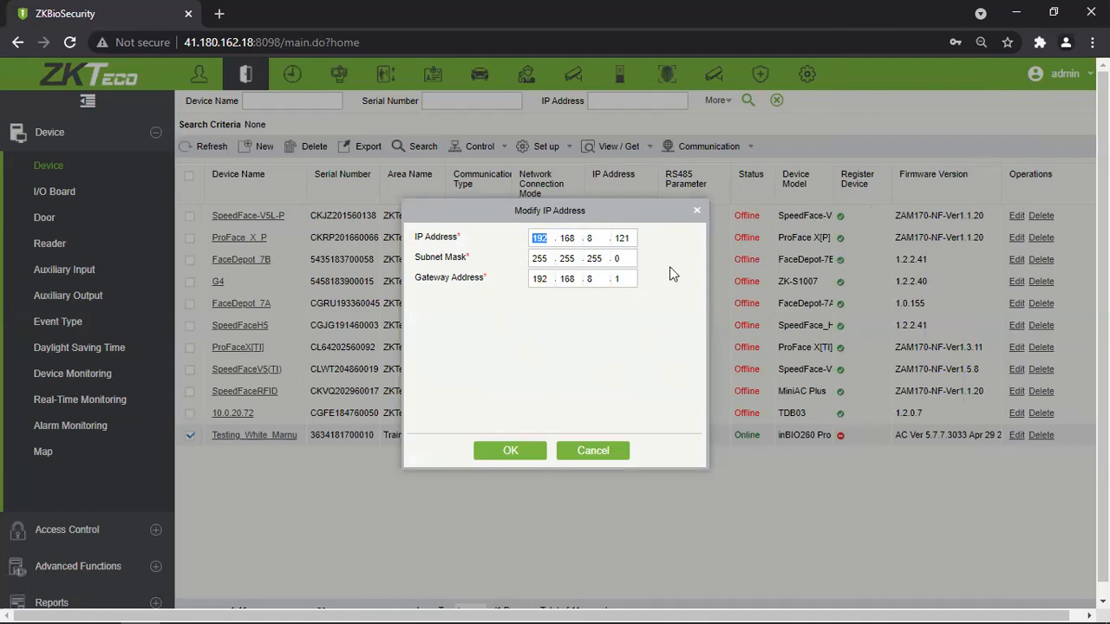
pyautogui.click(699, 213)
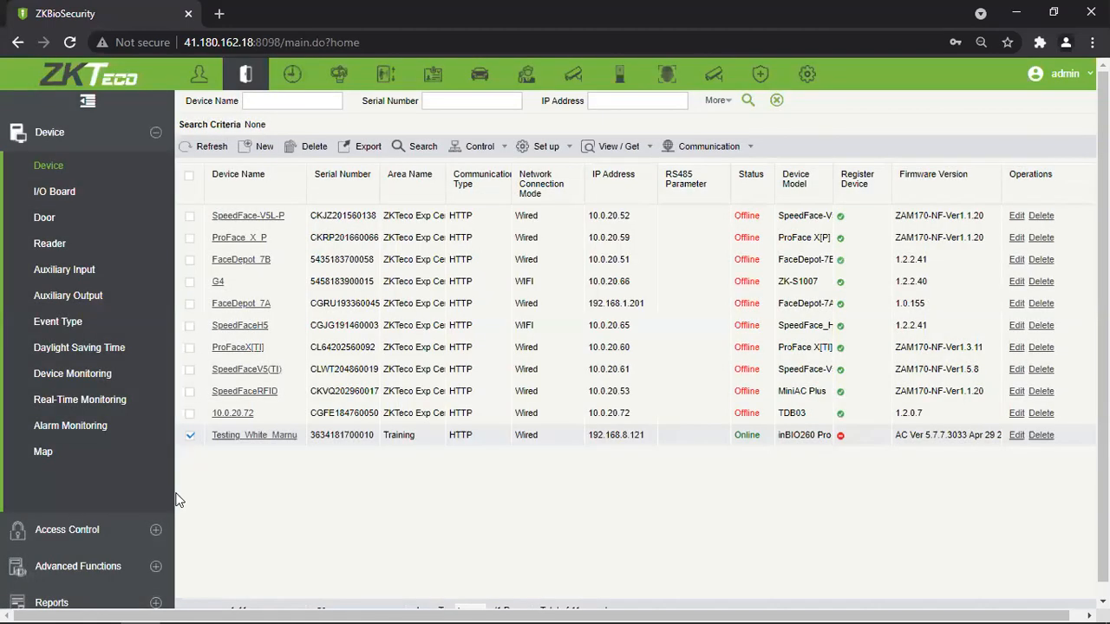
pyautogui.click(241, 438)
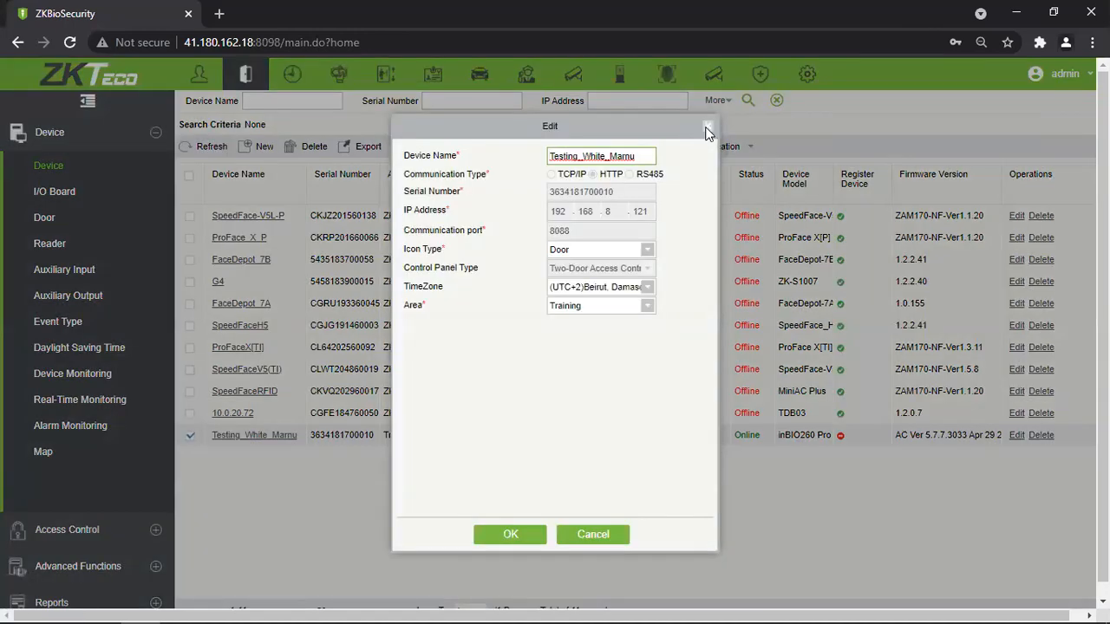
pyautogui.click(705, 127)
pyautogui.click(723, 147)
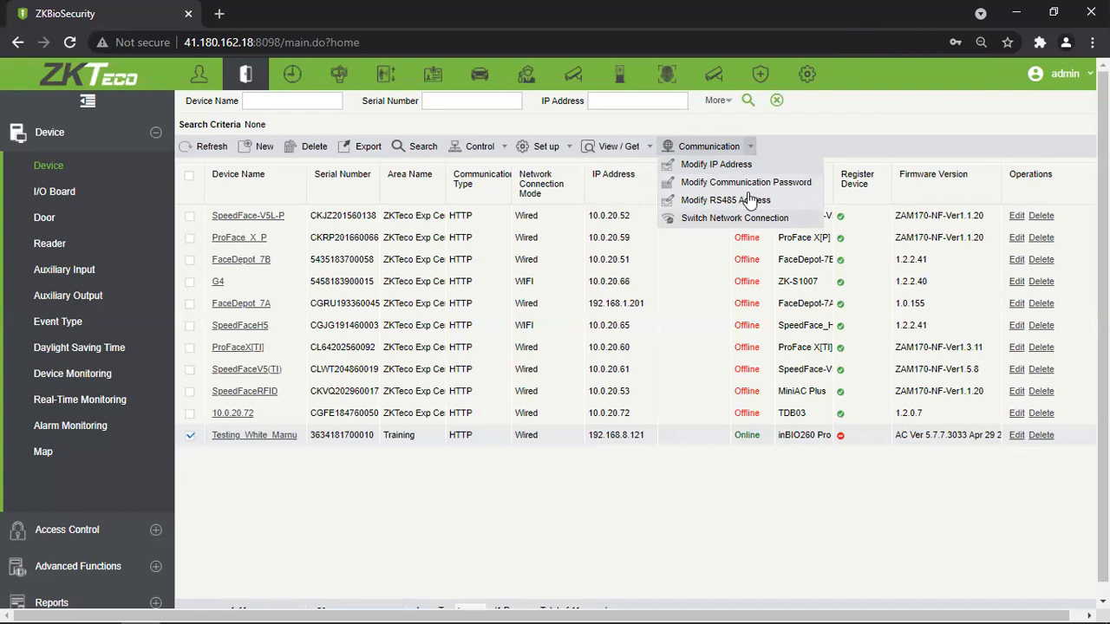
pyautogui.click(817, 144)
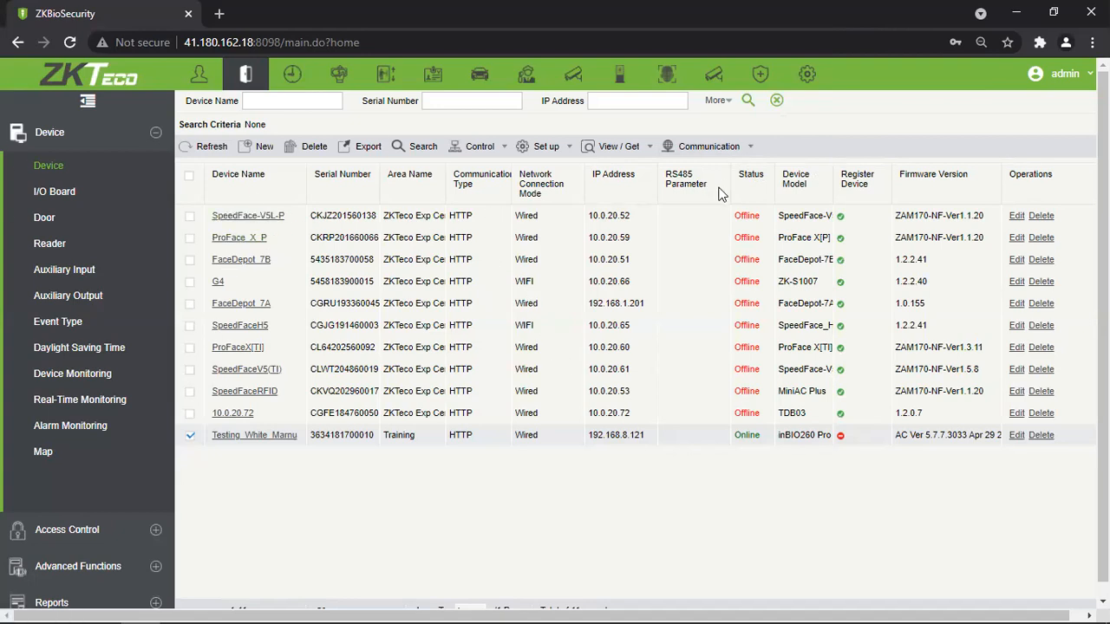
# Go to the Door list and open the Testing_White_Marnu-1 door's Edit dialog.
pyautogui.click(52, 217)
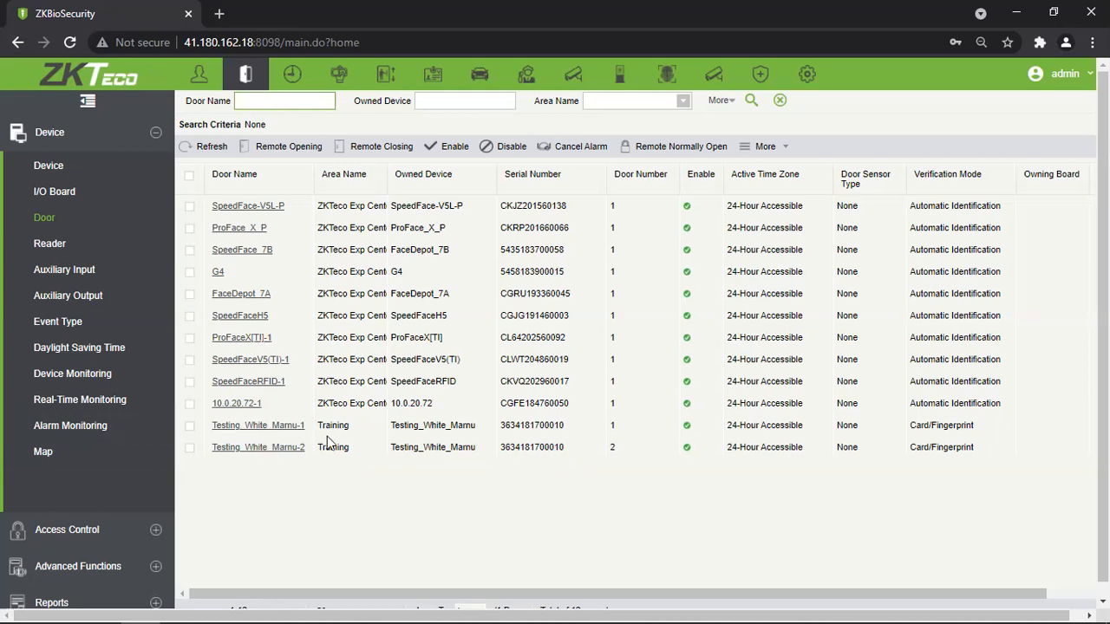
pyautogui.moveTo(963, 205); pyautogui.dragTo(924, 462)
pyautogui.click(966, 451)
pyautogui.click(918, 503)
pyautogui.moveTo(980, 351); pyautogui.dragTo(972, 434)
pyautogui.click(972, 436)
pyautogui.click(261, 431)
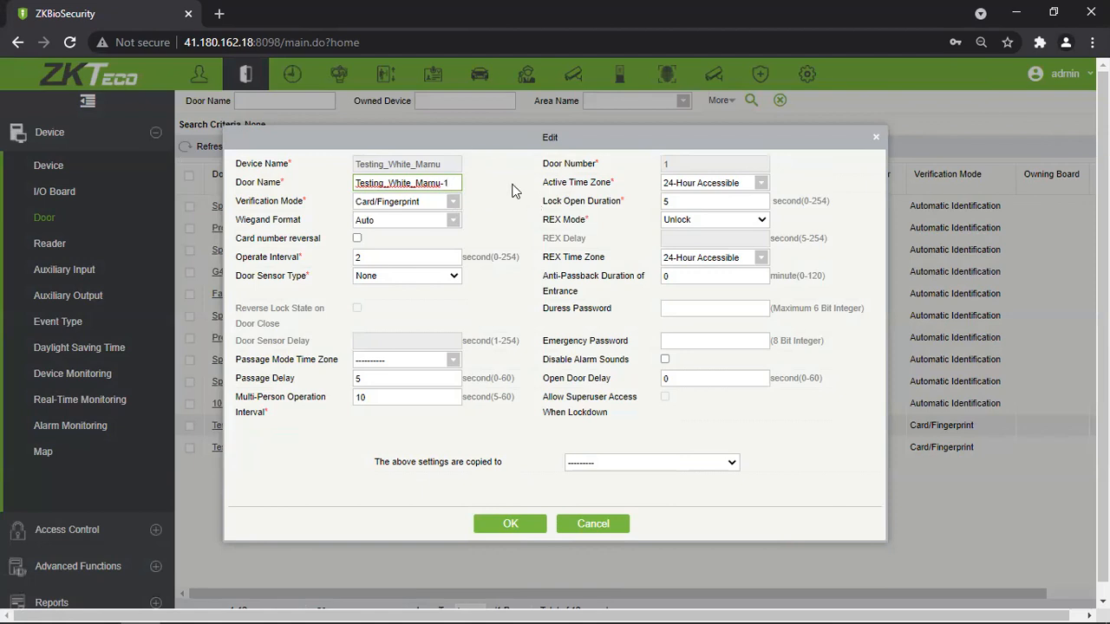
# Change door Testing_White_Marnu-1's verification mode from Card/Fingerprint to Automatic Identification.
pyautogui.click(451, 166)
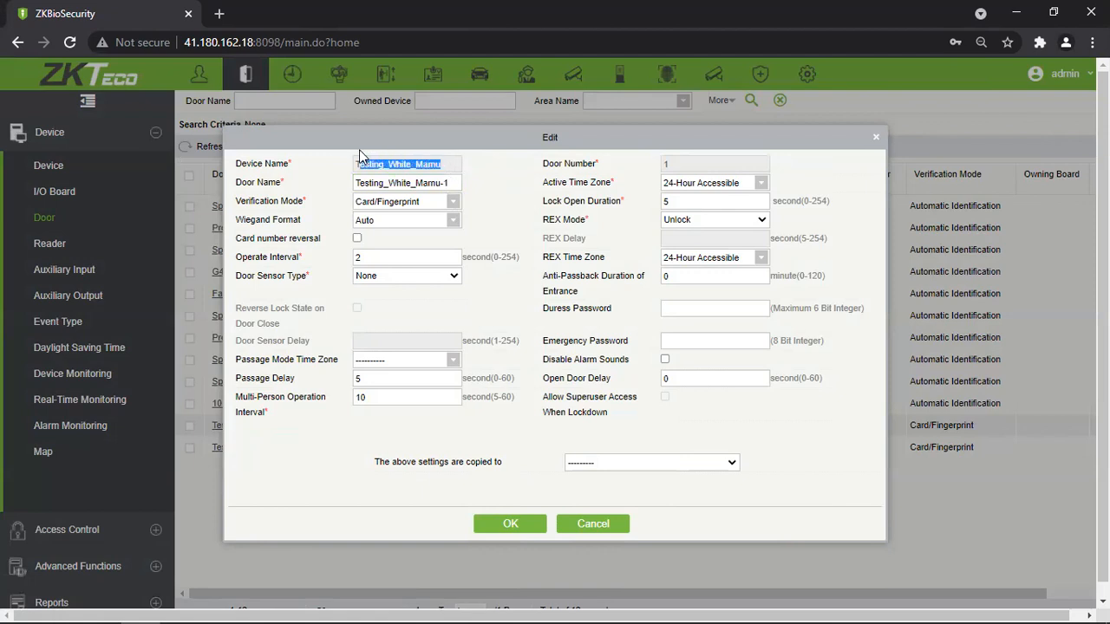
pyautogui.click(467, 169)
pyautogui.click(452, 202)
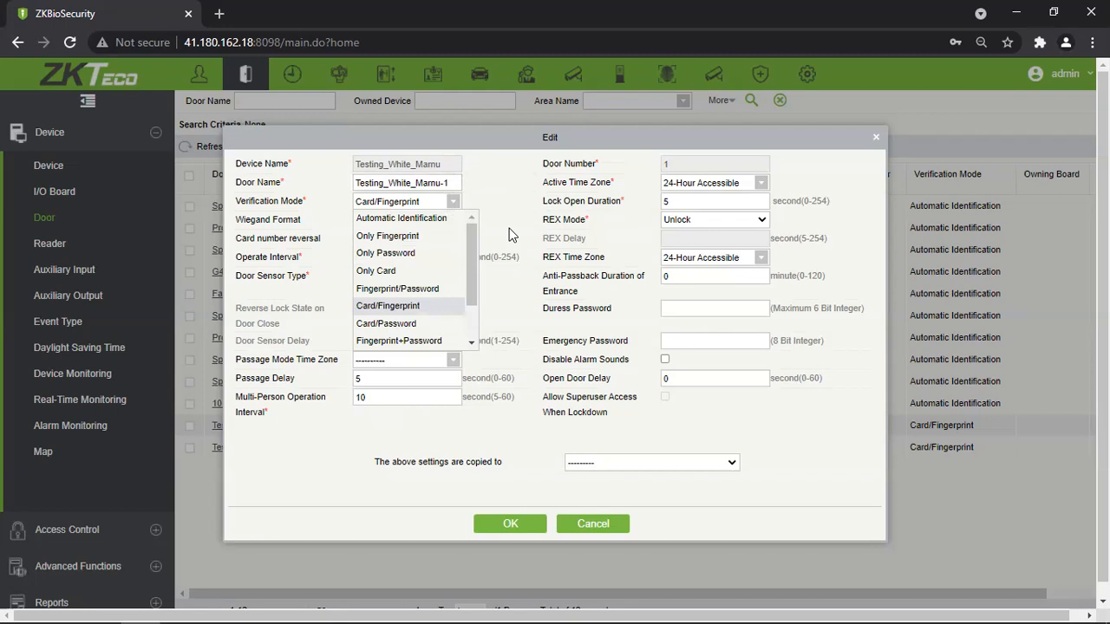
pyautogui.click(423, 219)
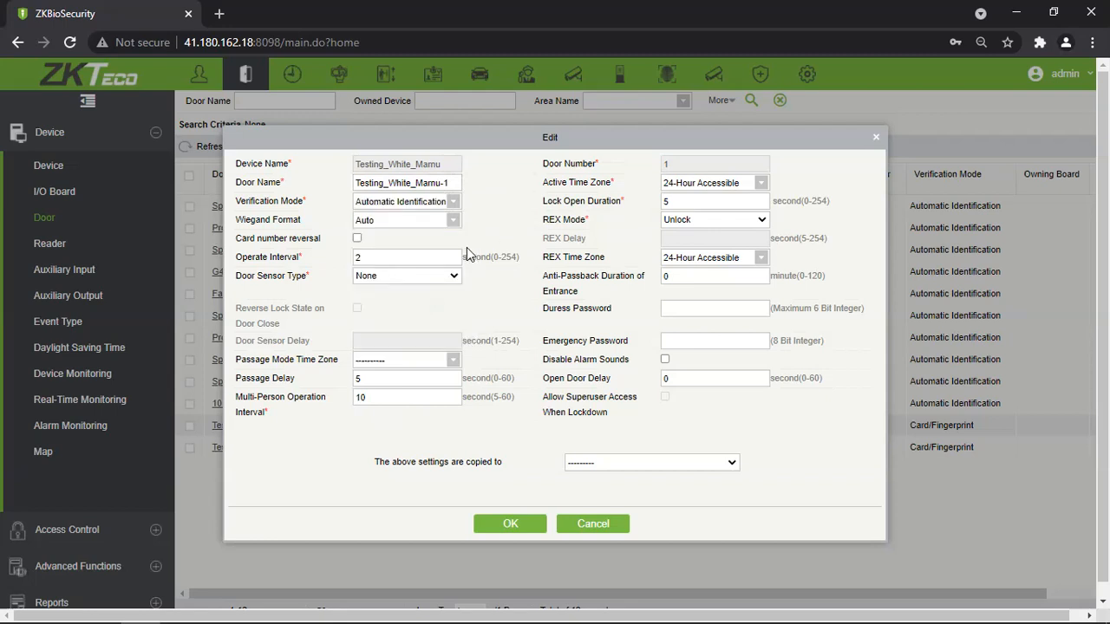
pyautogui.click(452, 206)
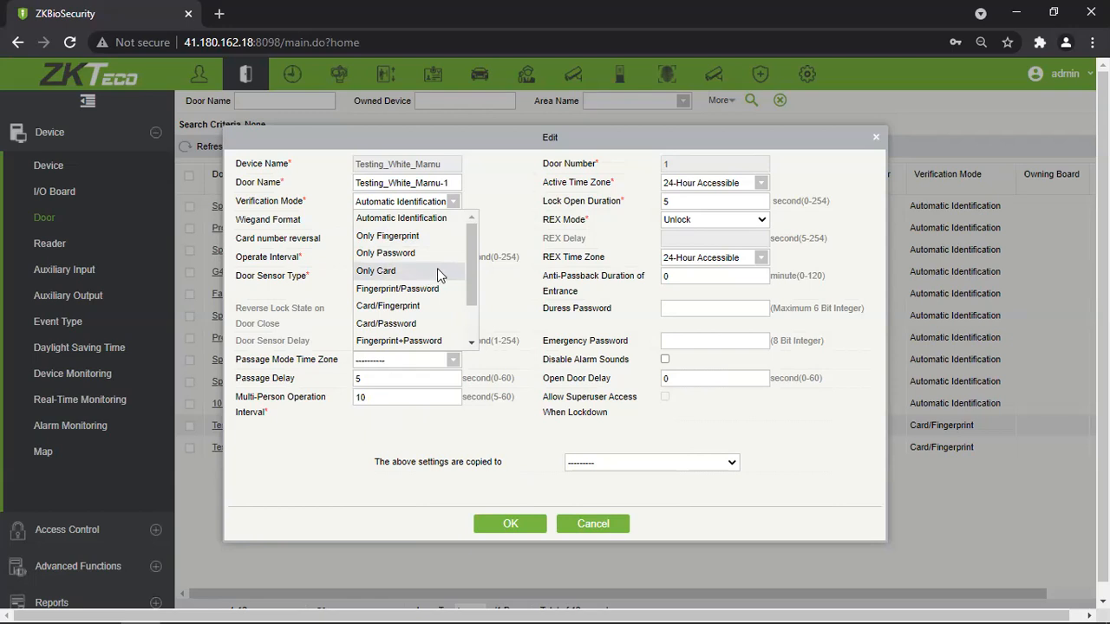
# Browse the remaining verification options and close the list, keeping Automatic Identification.
pyautogui.scroll(-2, 437, 270)
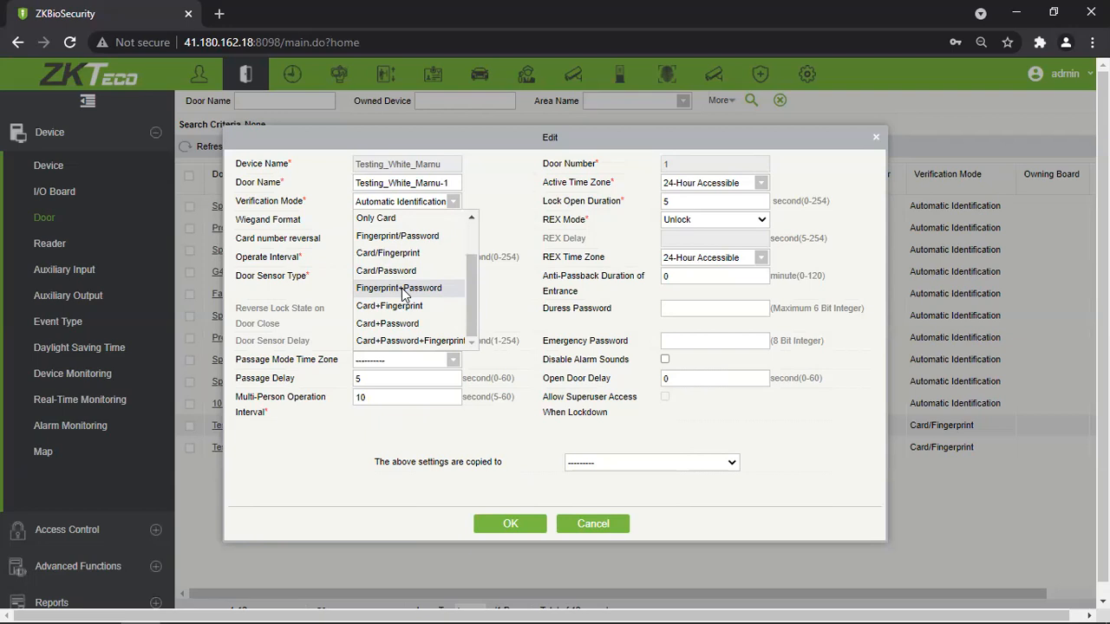
pyautogui.click(506, 220)
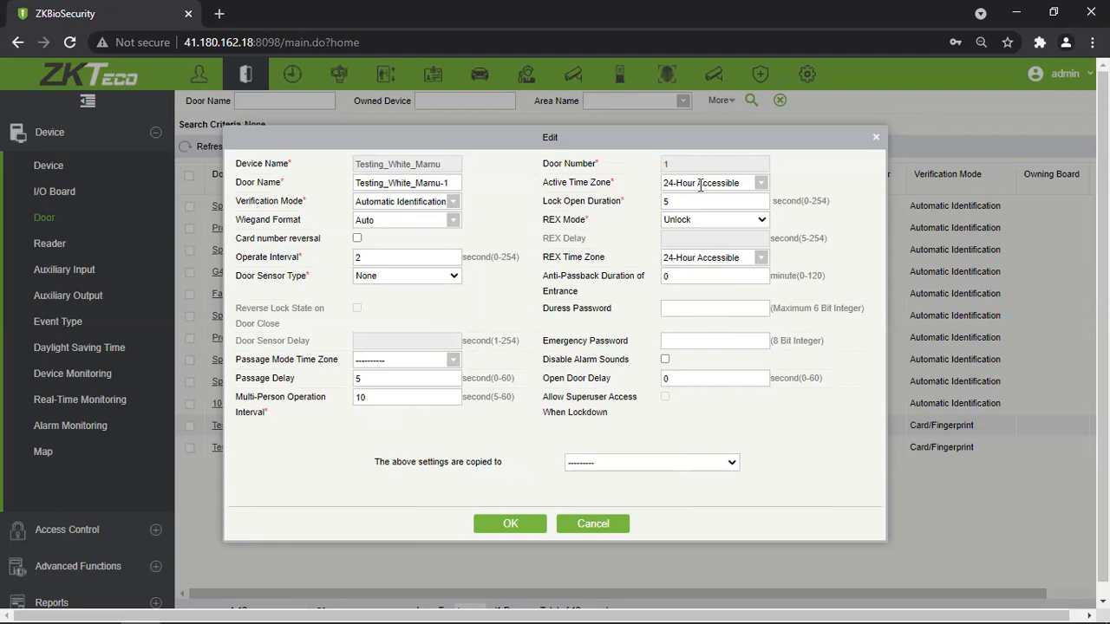
pyautogui.click(760, 183)
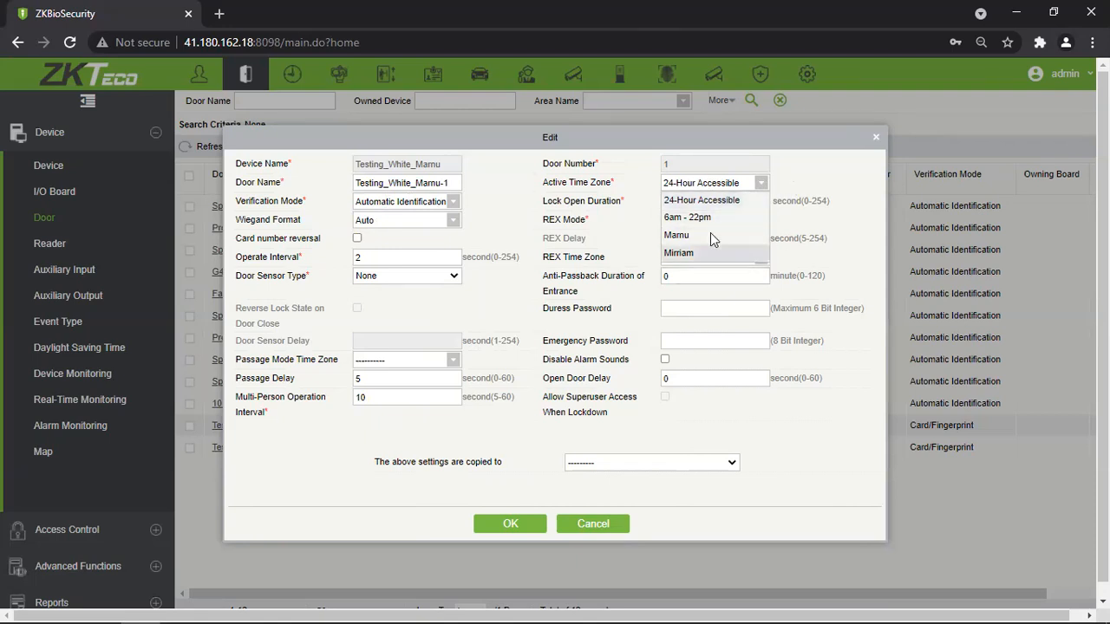
pyautogui.click(829, 184)
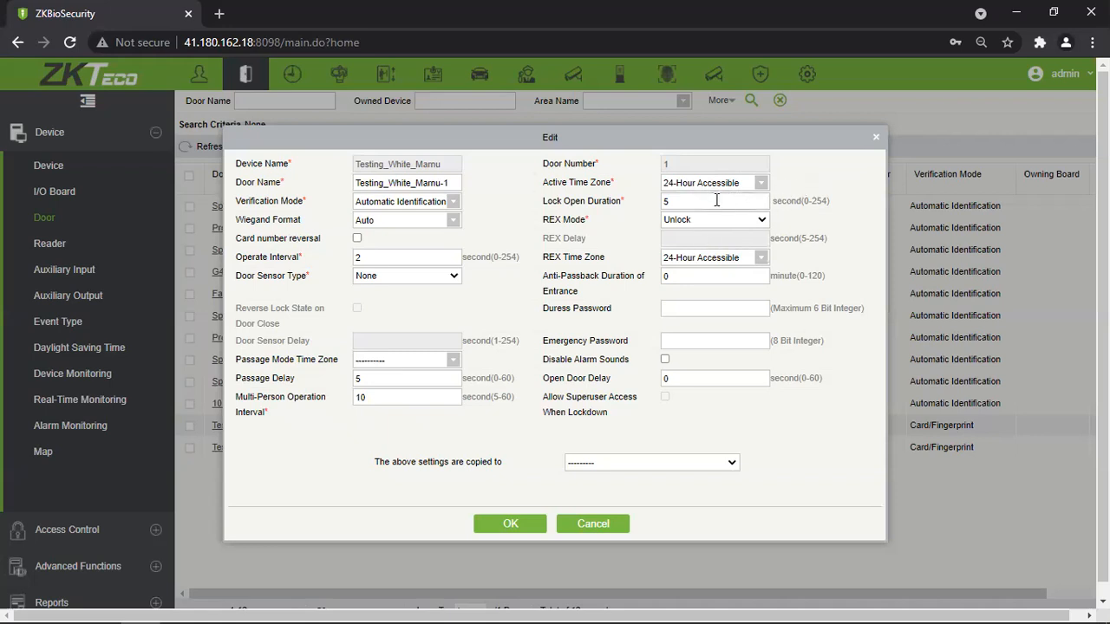
pyautogui.moveTo(678, 204); pyautogui.dragTo(663, 203)
pyautogui.click(836, 200)
pyautogui.doubleClick(690, 202)
pyautogui.write('6')
pyautogui.press('BackSpace')
pyautogui.write('5')
pyautogui.click(801, 201)
# Set Door Sensor Type to Normally Open and Operate Interval to 0, keeping sensor delay 15.
pyautogui.click(453, 277)
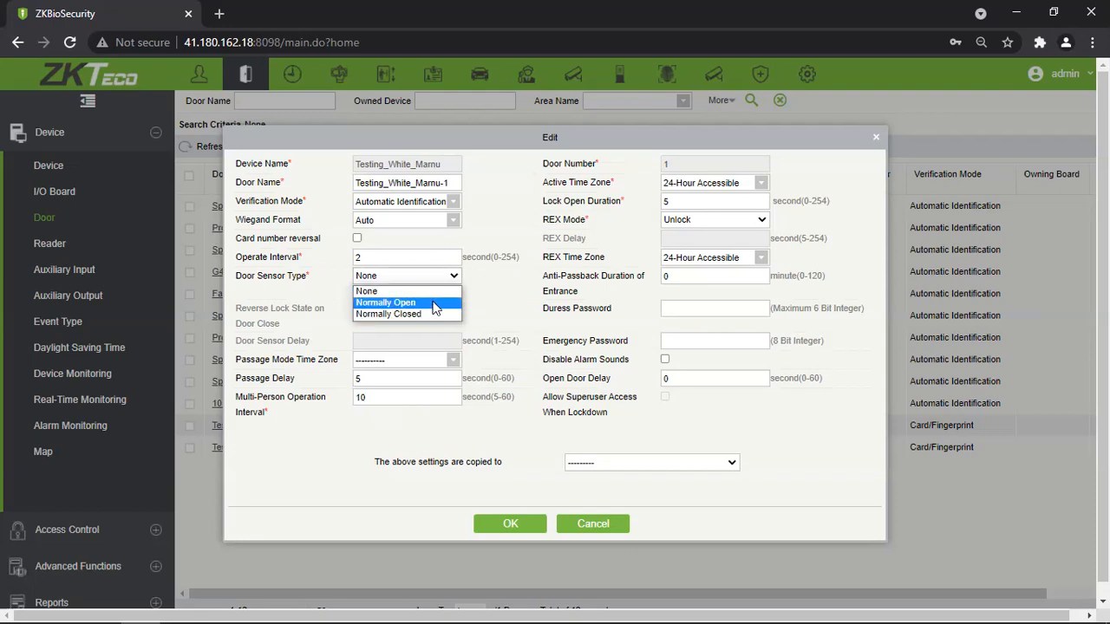
pyautogui.click(433, 304)
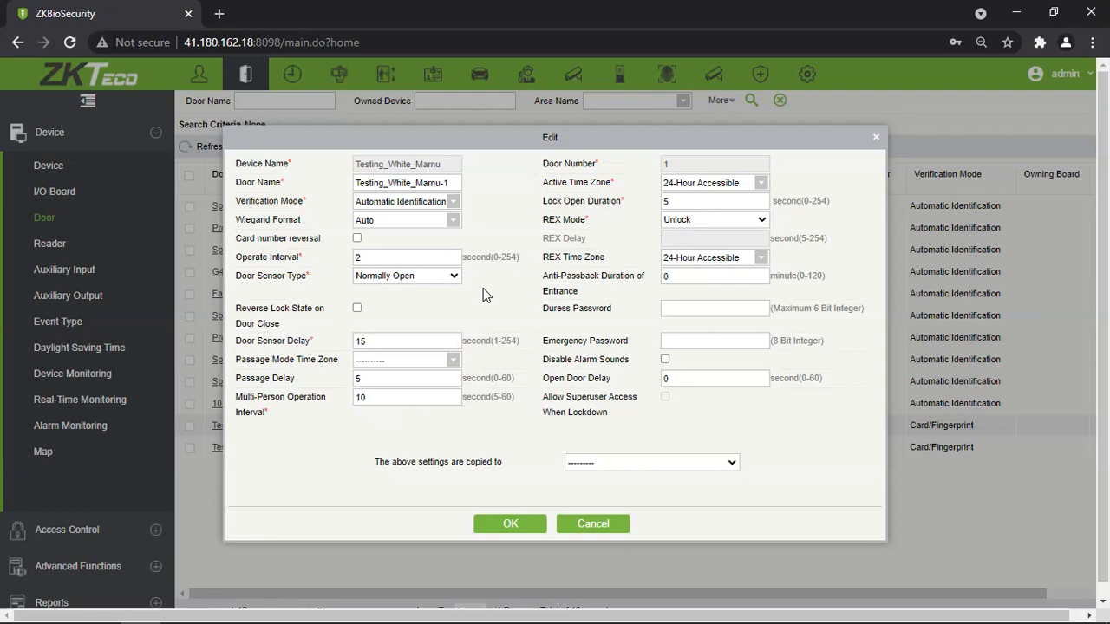
pyautogui.moveTo(374, 258); pyautogui.dragTo(314, 270)
pyautogui.write('0')
pyautogui.moveTo(390, 342); pyautogui.dragTo(340, 345)
pyautogui.click(459, 324)
pyautogui.click(359, 342)
pyautogui.click(452, 323)
# Set Passage Delay to 5 seconds after 10 proved invalid.
pyautogui.moveTo(373, 378); pyautogui.dragTo(317, 382)
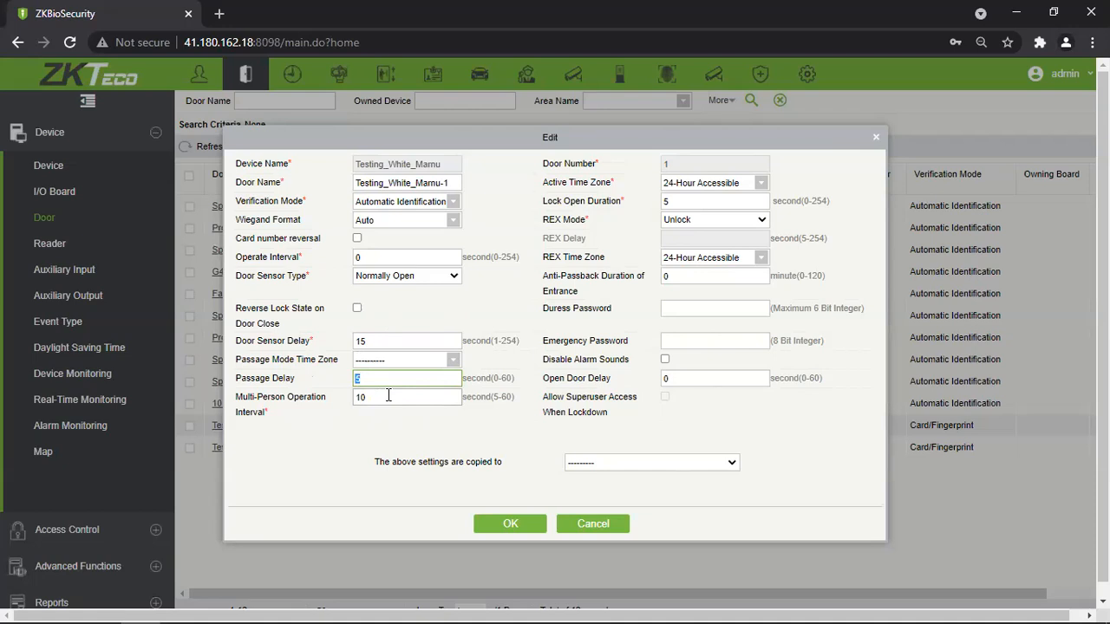
pyautogui.write('10')
pyautogui.click(389, 428)
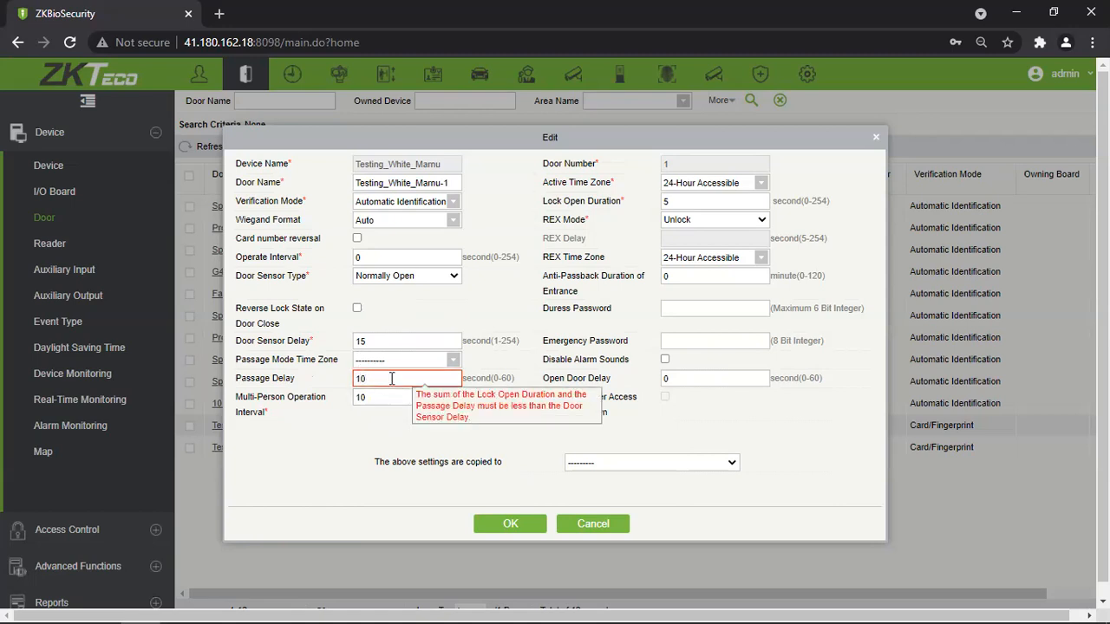
pyautogui.moveTo(382, 378); pyautogui.dragTo(357, 378)
pyautogui.write('5')
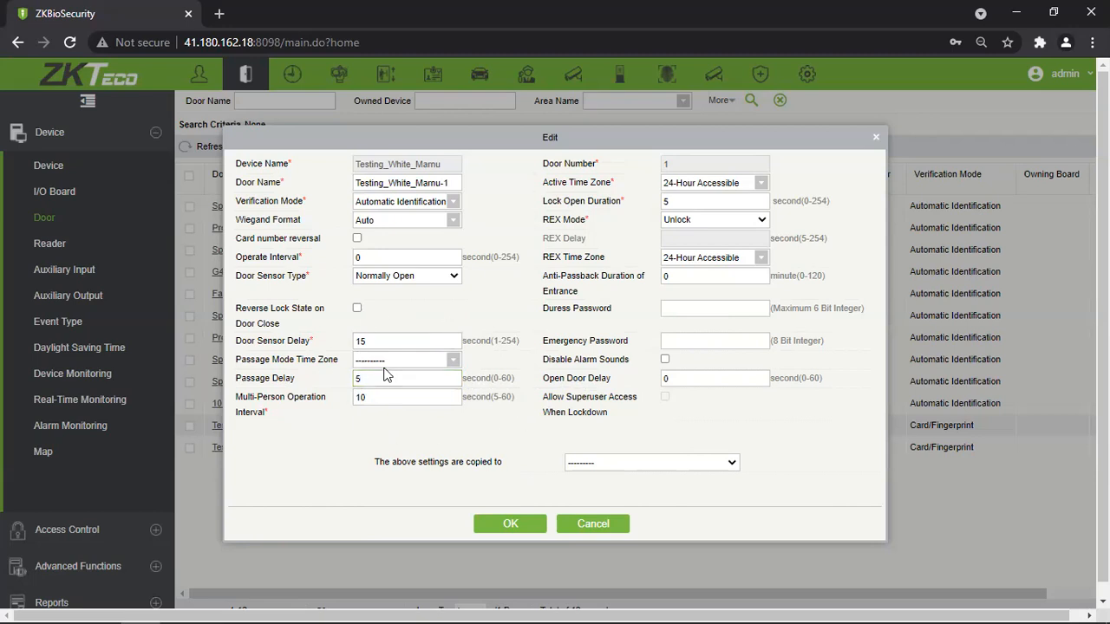
pyautogui.click(452, 364)
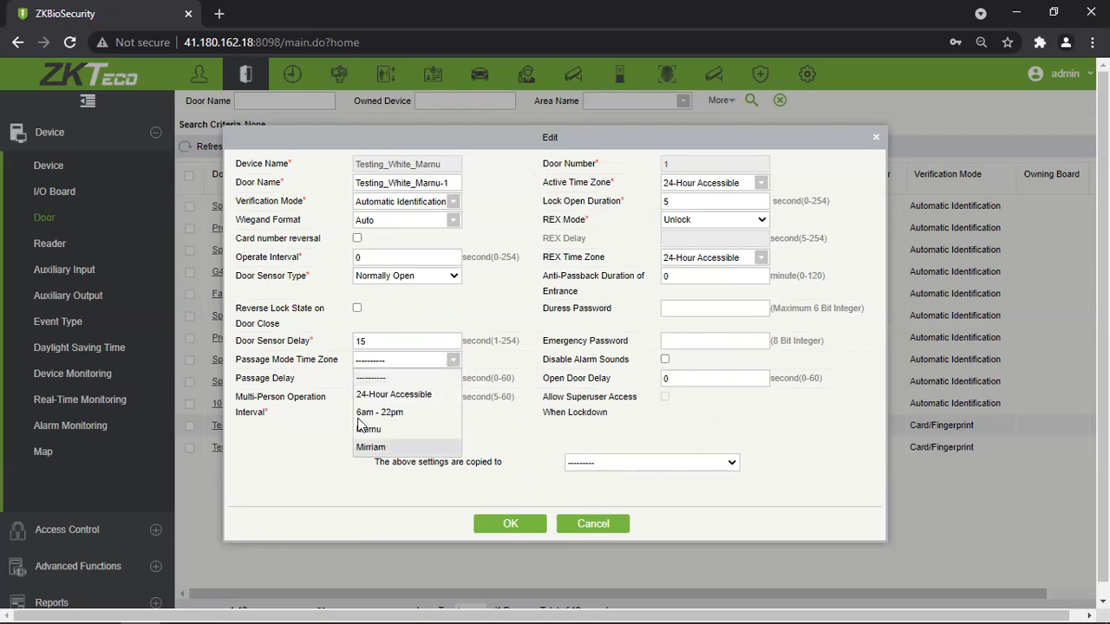
# Leave Passage Mode Time Zone unset and keep the multi-person operation interval at 10.
pyautogui.click(319, 441)
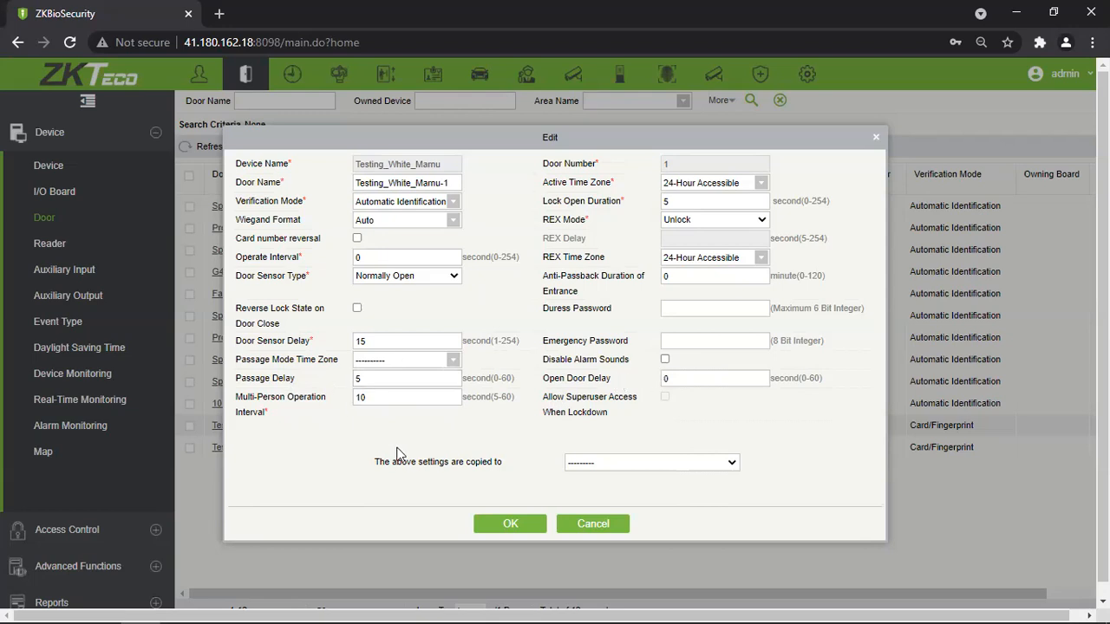
pyautogui.click(392, 400)
pyautogui.click(346, 425)
pyautogui.moveTo(384, 399); pyautogui.dragTo(312, 424)
pyautogui.click(330, 423)
pyautogui.click(656, 462)
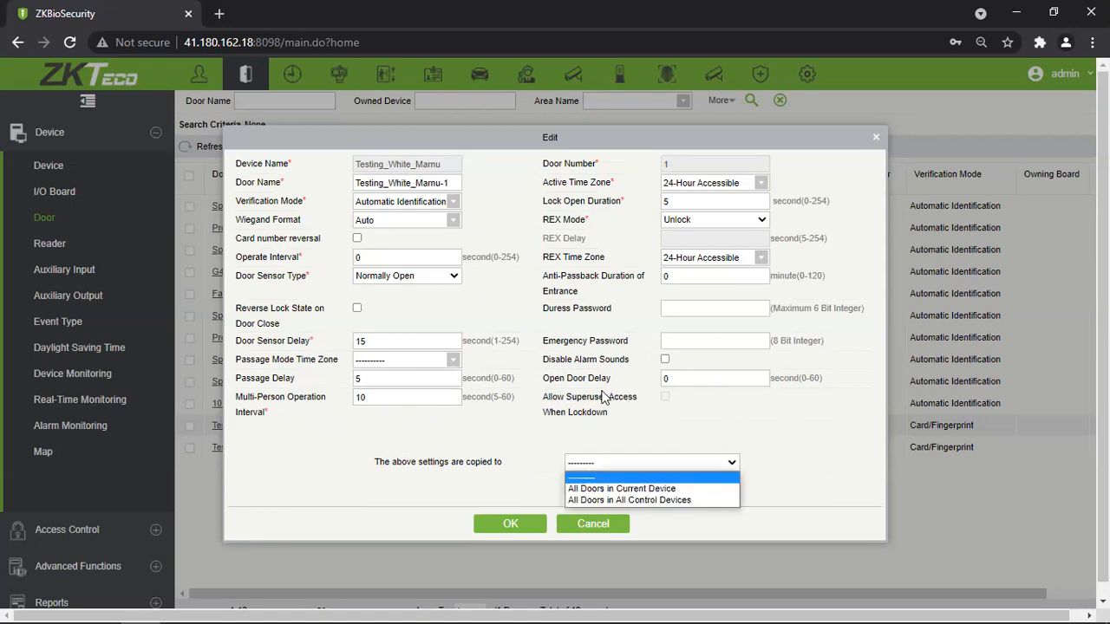
# Set the copy target to All Doors in Current Device, after briefly trying All Doors in All Devices.
pyautogui.click(686, 490)
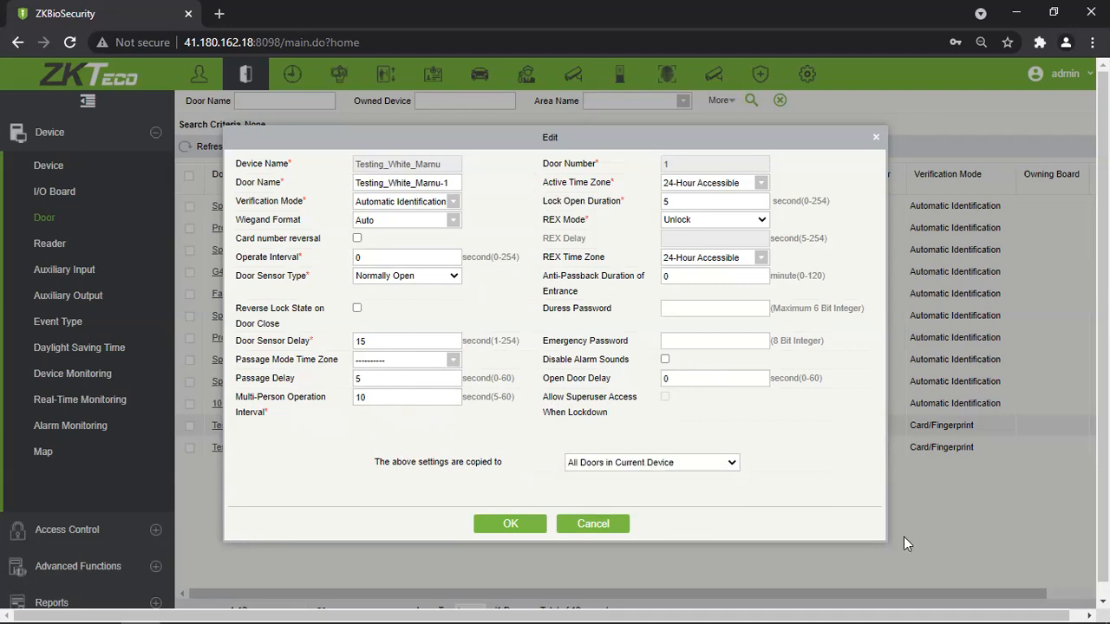
pyautogui.click(700, 465)
pyautogui.click(624, 502)
pyautogui.click(650, 462)
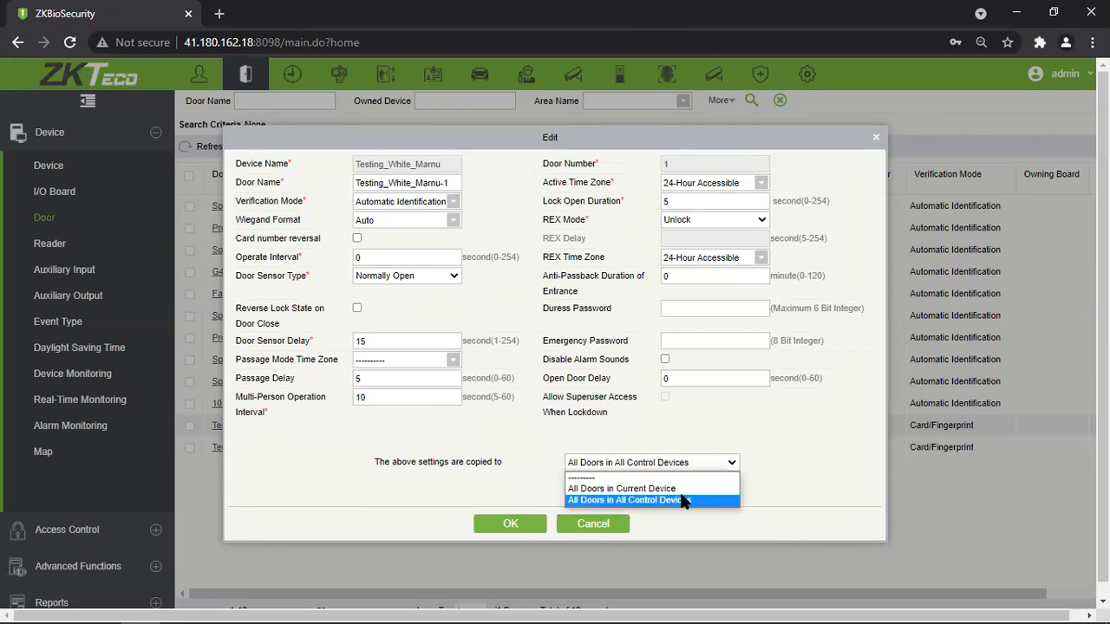
pyautogui.click(633, 488)
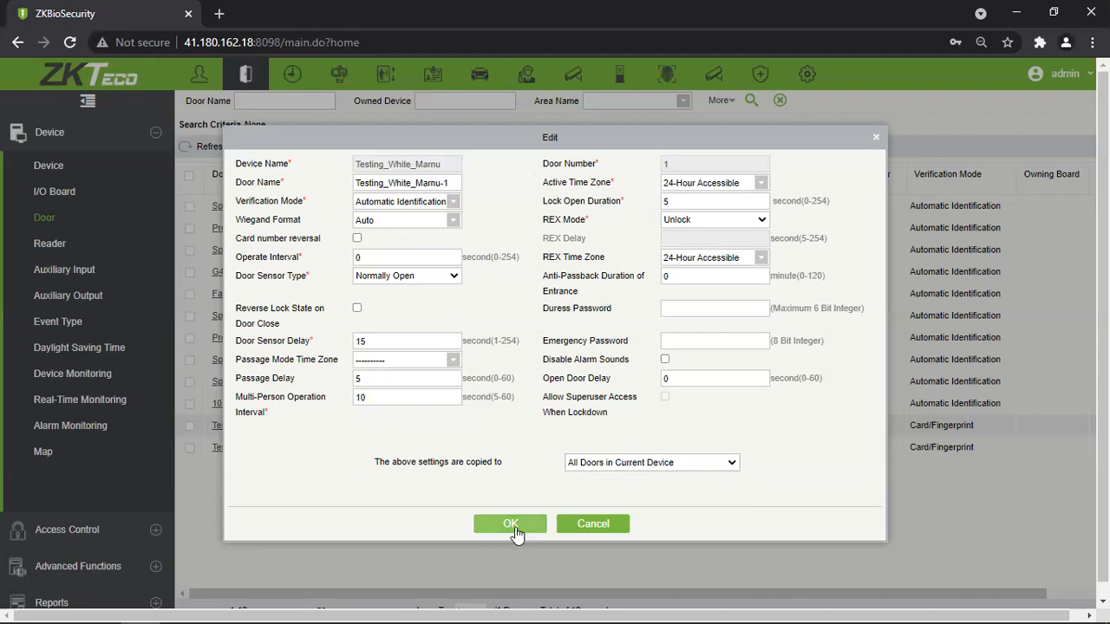
# Save the door settings, then check Testing_White_Marnu-2's settings and close them unchanged.
pyautogui.click(522, 526)
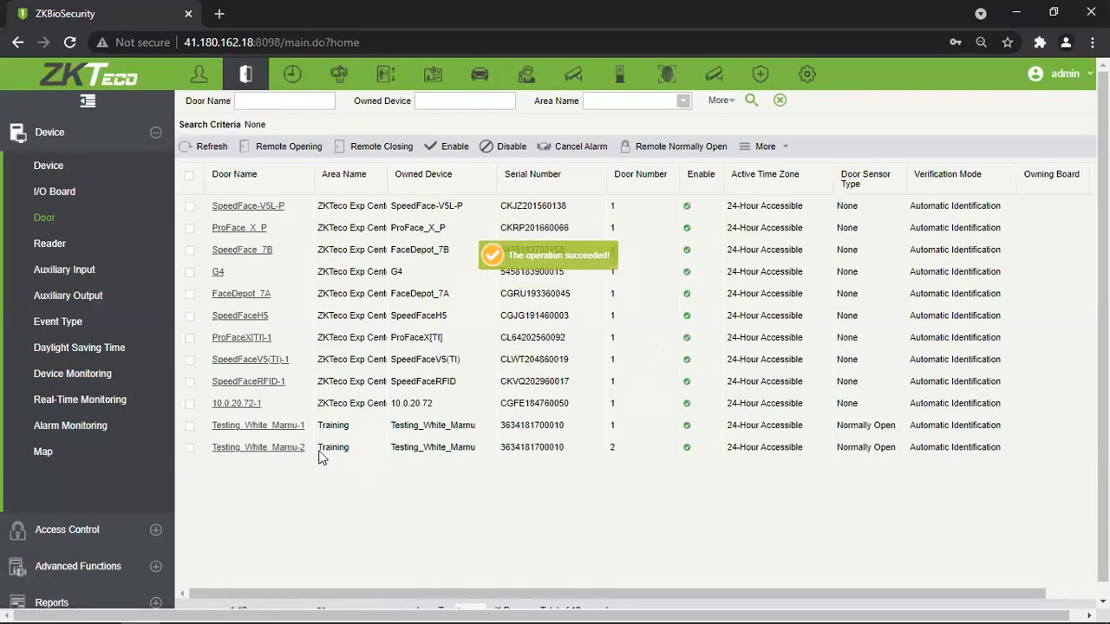
pyautogui.doubleClick(578, 452)
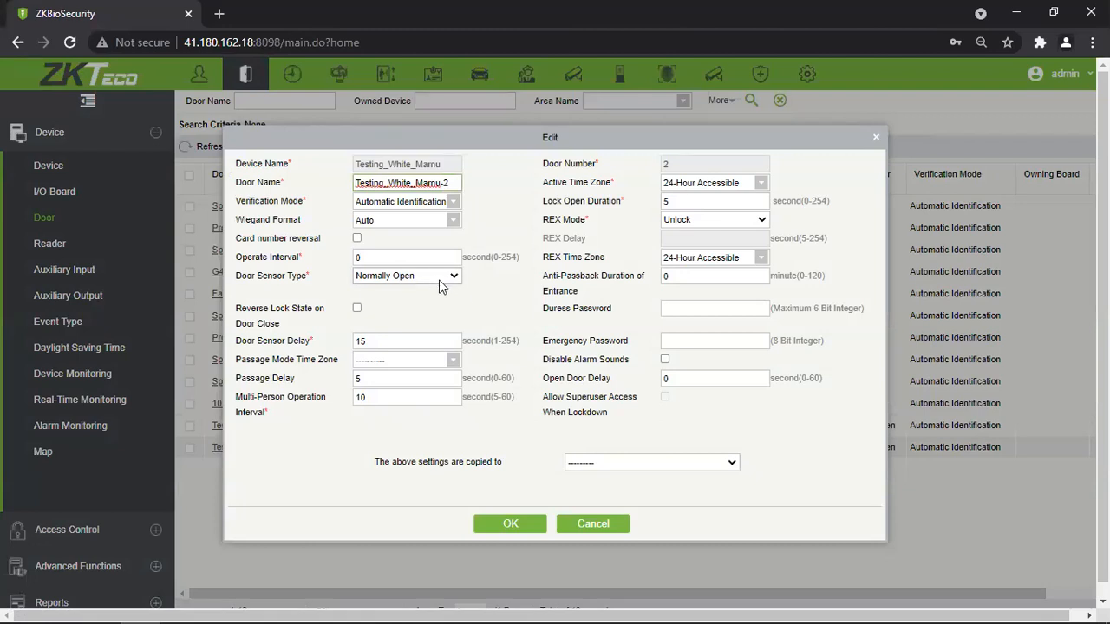
pyautogui.click(876, 139)
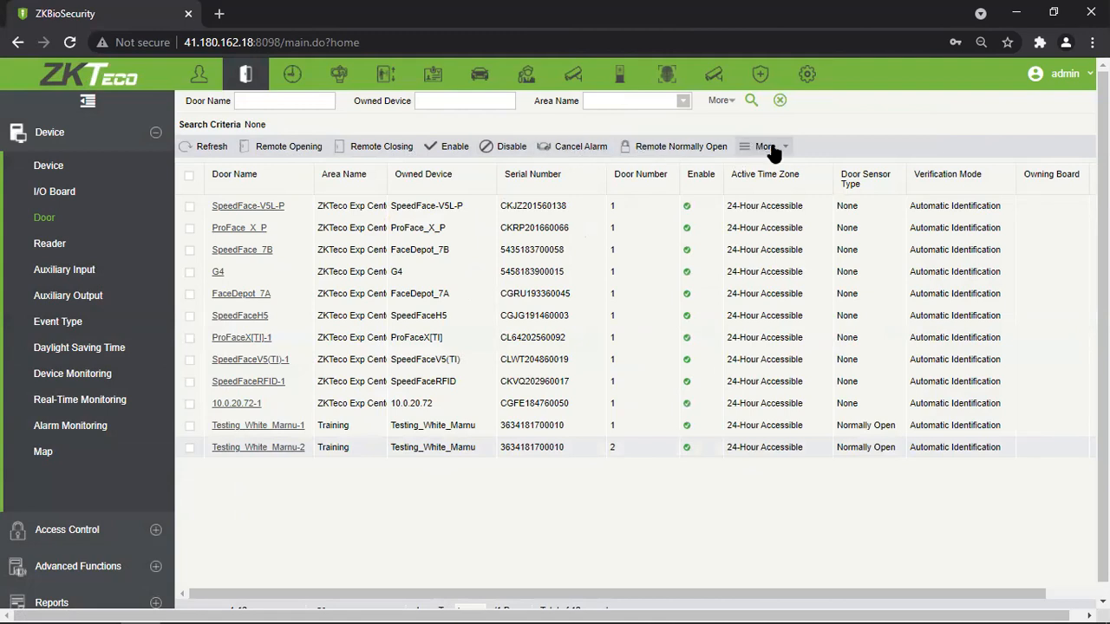
# Open Real-Time Monitoring and inspect the status of both Testing_White_Marnu door icons.
pyautogui.click(104, 403)
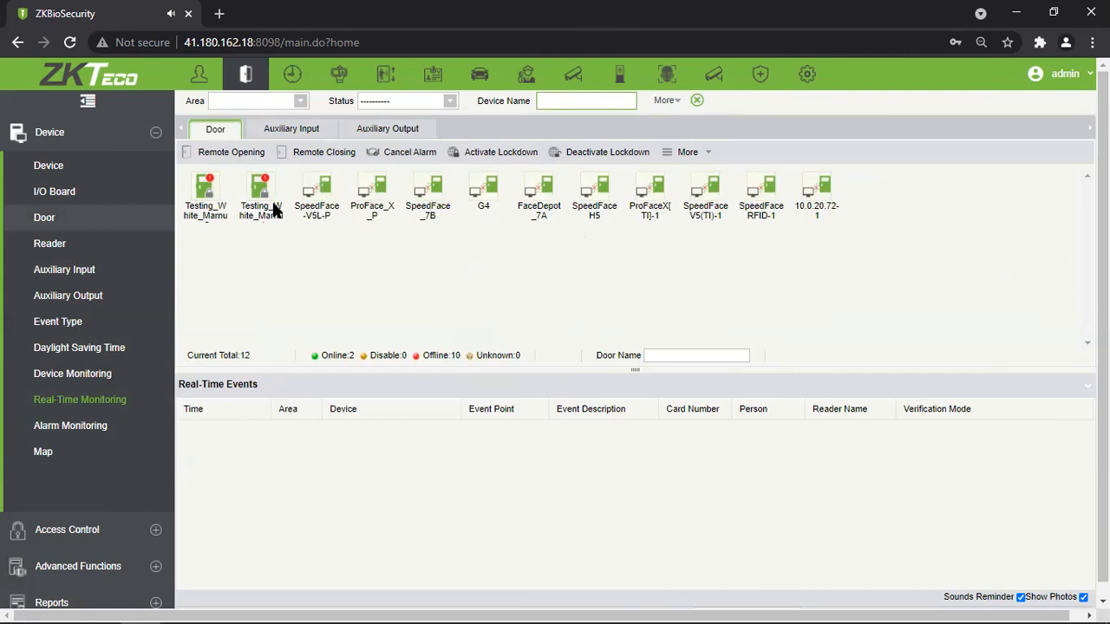
pyautogui.moveTo(217, 195)
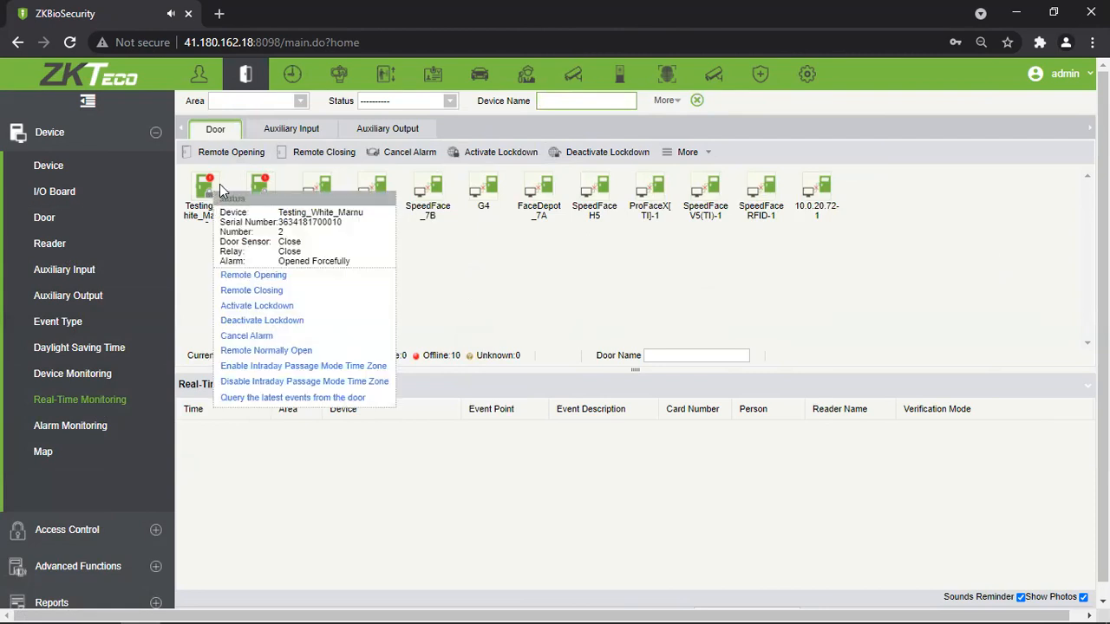
pyautogui.moveTo(272, 202)
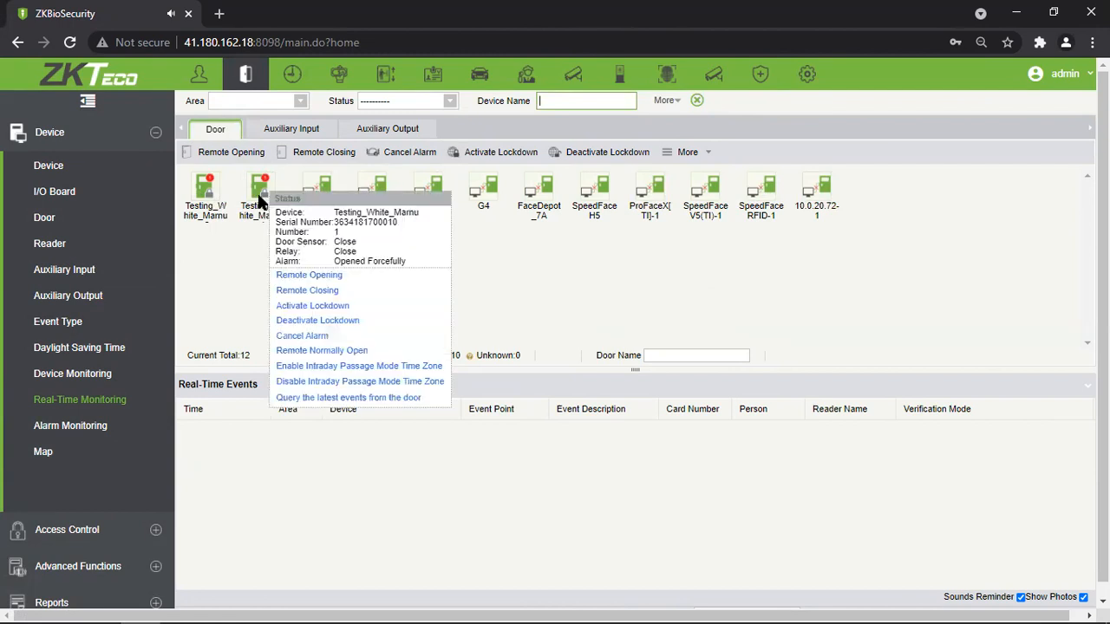
# Cancel the forced-open alarm on the first Testing_White_Marnu door after password verification.
pyautogui.click(434, 342)
pyautogui.click(517, 295)
pyautogui.click(528, 285)
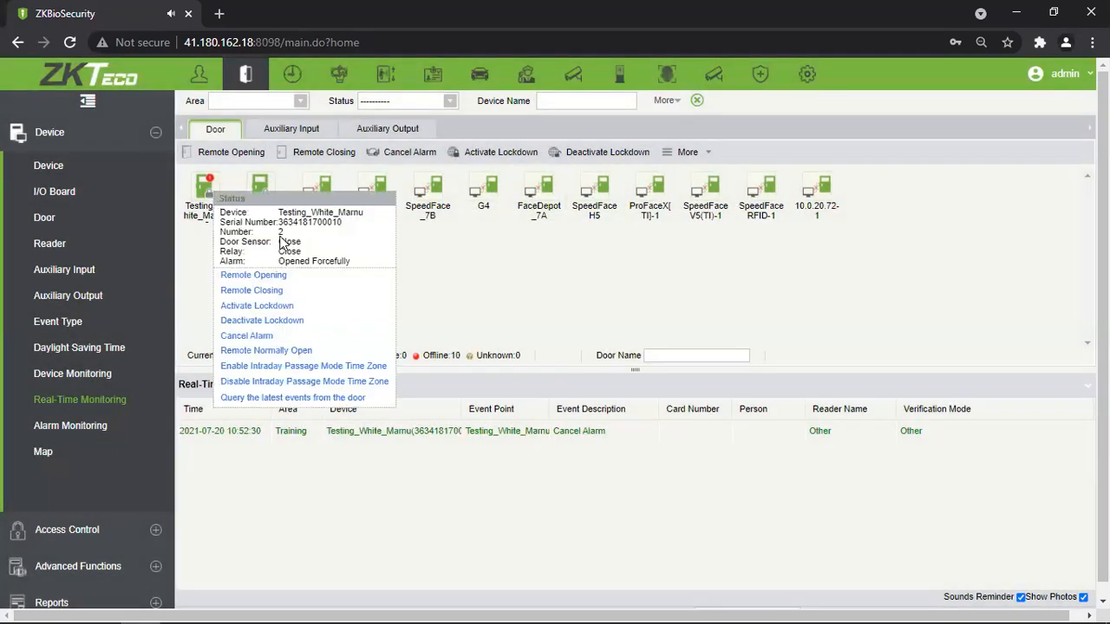
# Cancel the alarm on Testing_White_Marnu-2 with password verification and acknowledge the success message.
pyautogui.click(274, 336)
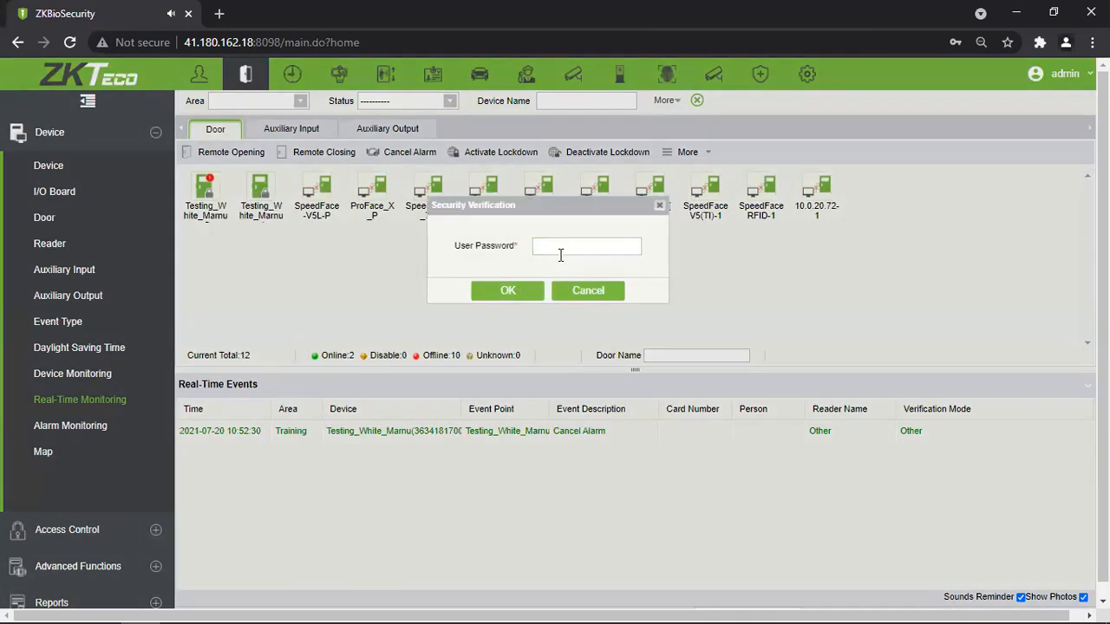
pyautogui.click(560, 251)
pyautogui.click(551, 279)
pyautogui.click(508, 290)
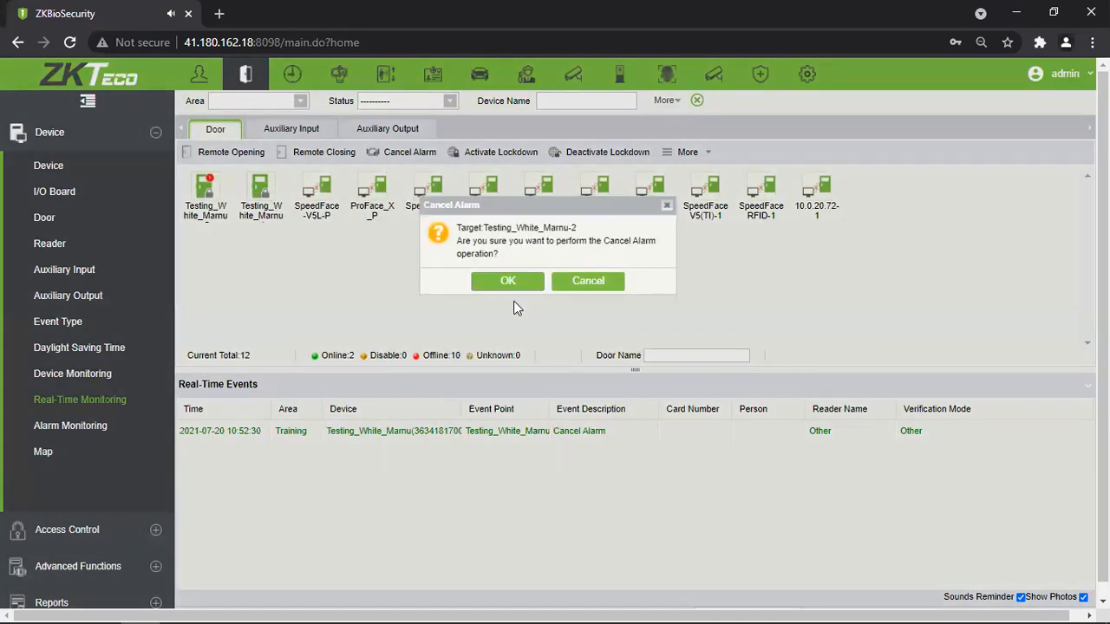
pyautogui.click(520, 283)
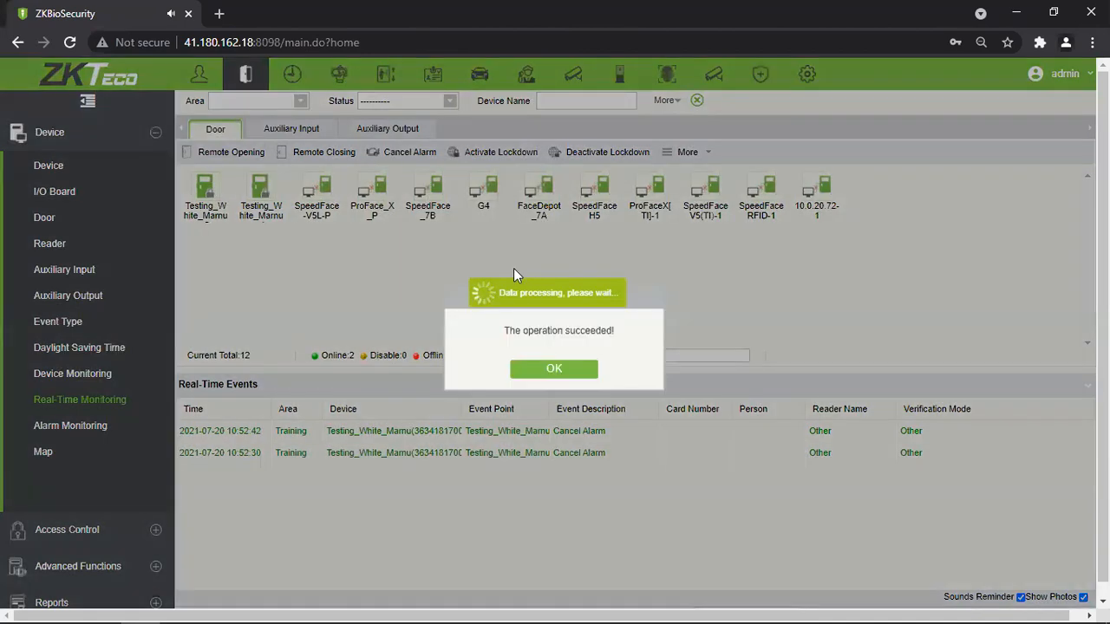
pyautogui.click(560, 367)
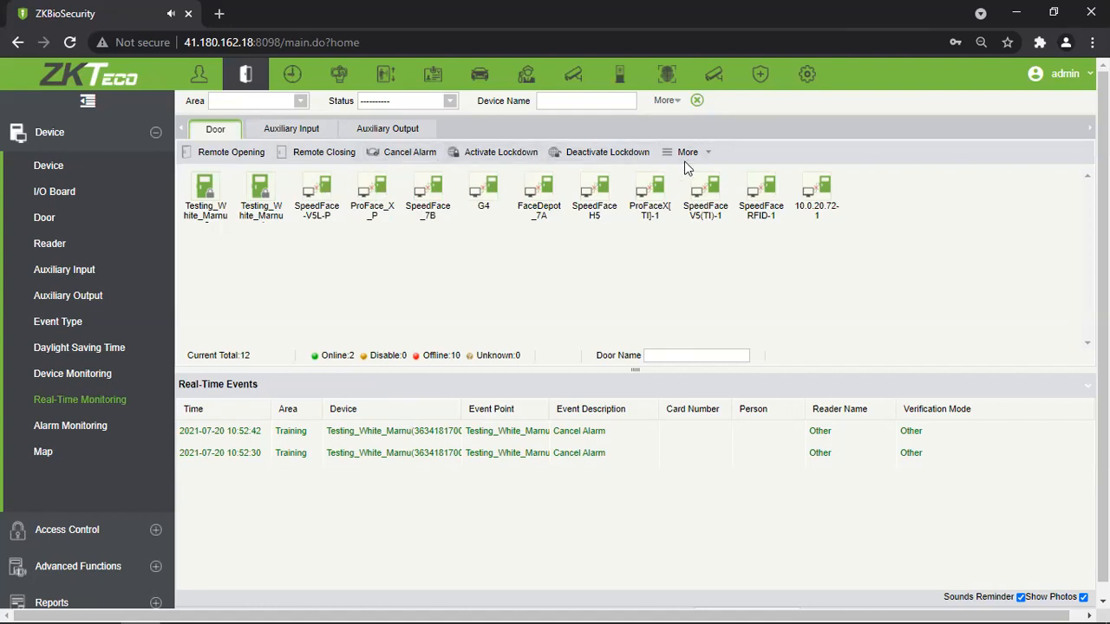
pyautogui.click(254, 154)
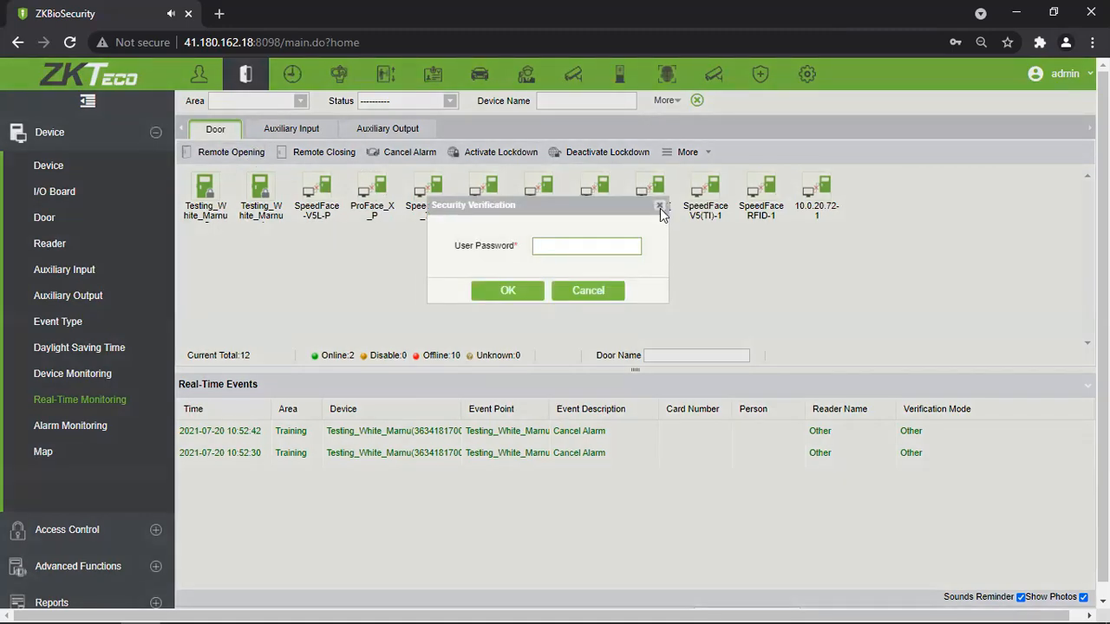
pyautogui.click(659, 208)
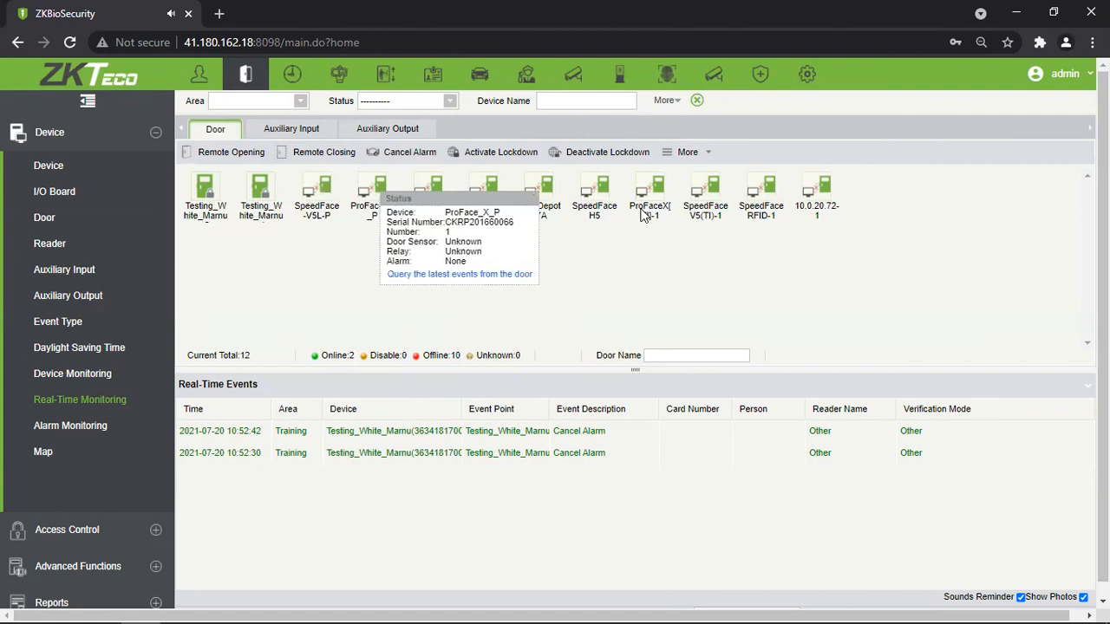
# Review the door icons' status and show the More commands, including Remote Normally Open.
pyautogui.moveTo(807, 193)
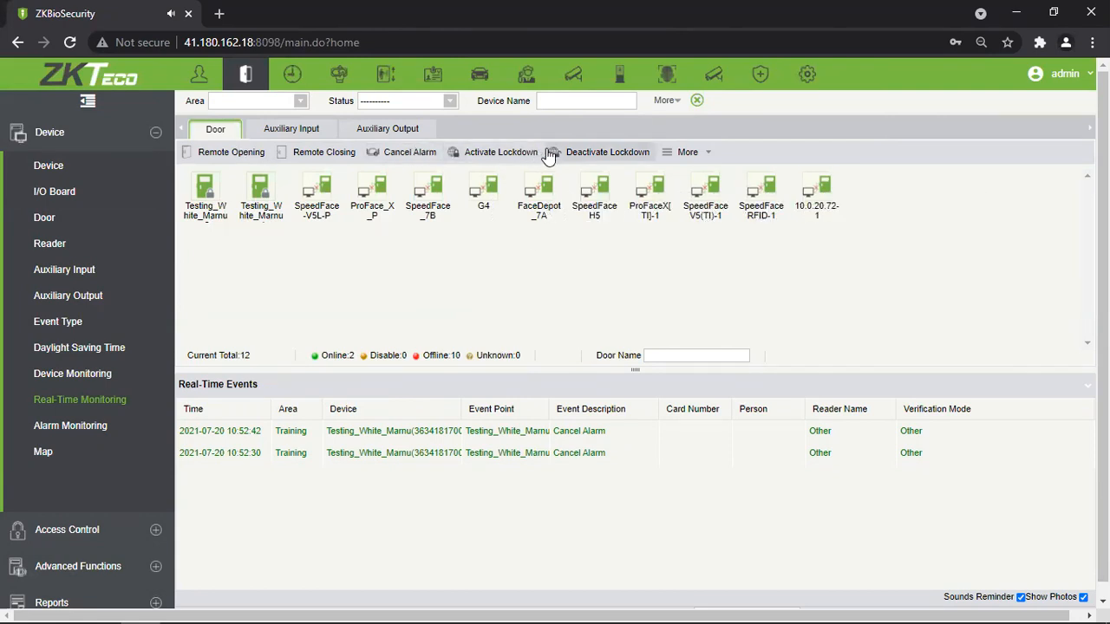
pyautogui.moveTo(423, 191)
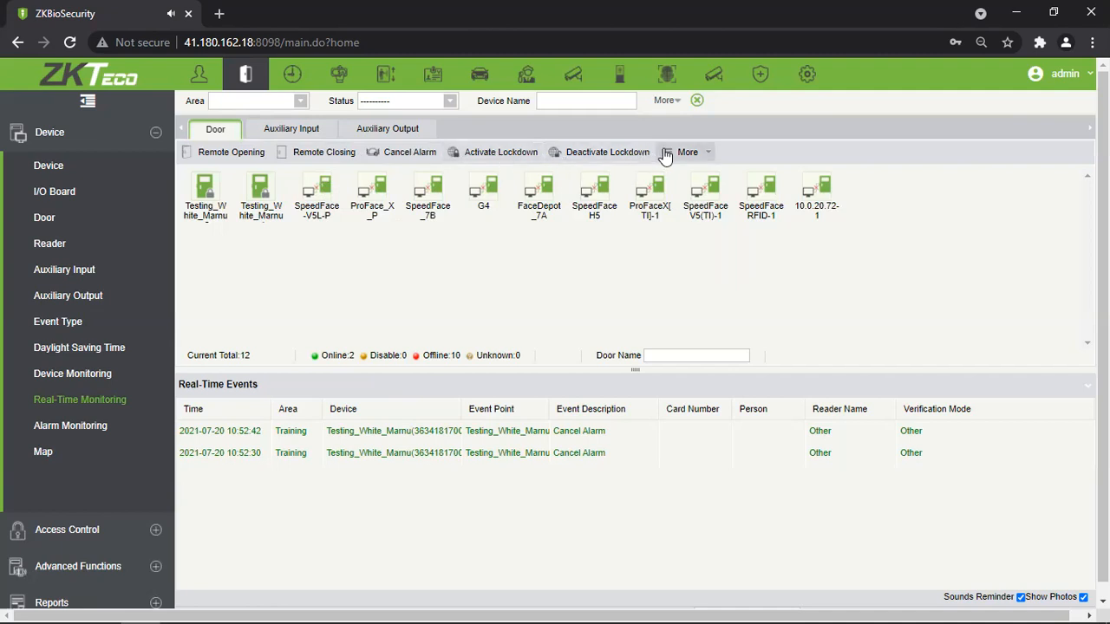
pyautogui.moveTo(316, 217)
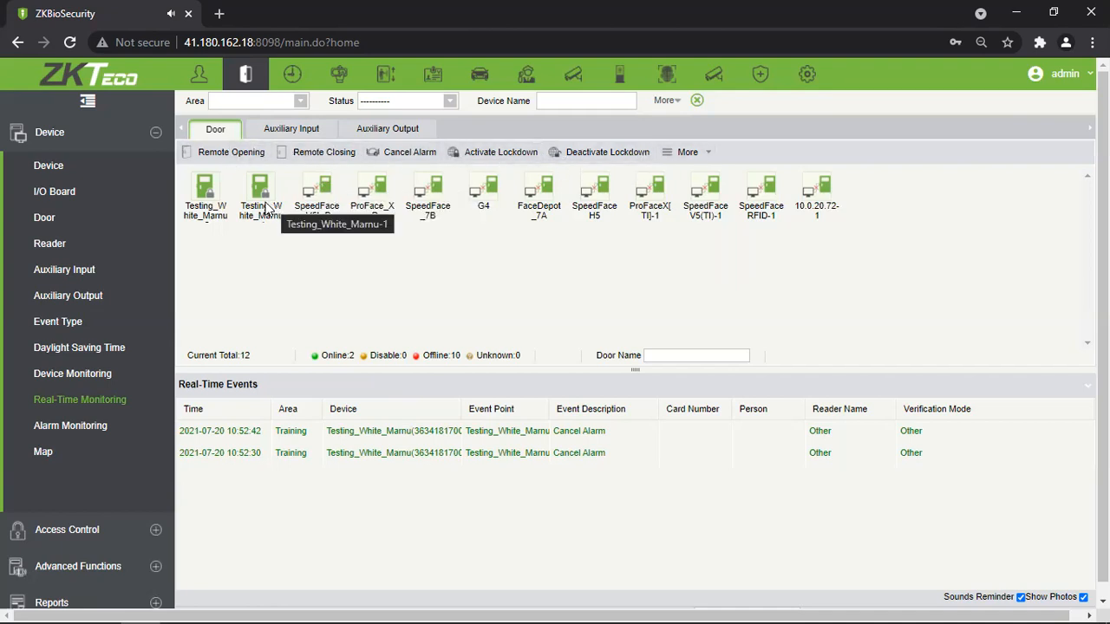
pyautogui.moveTo(267, 201)
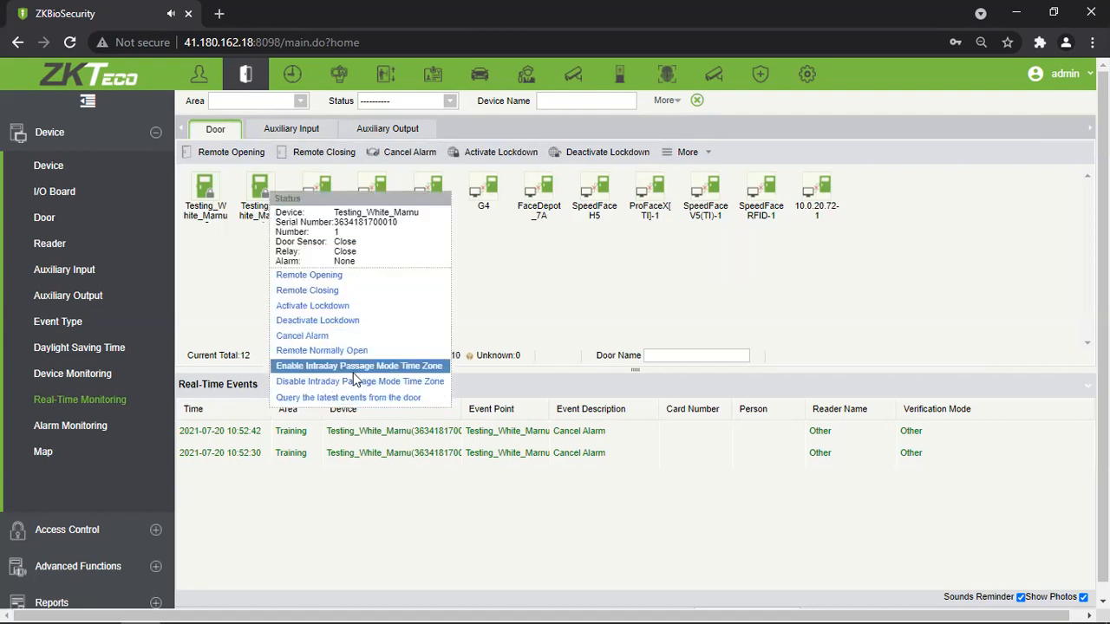
pyautogui.moveTo(270, 180)
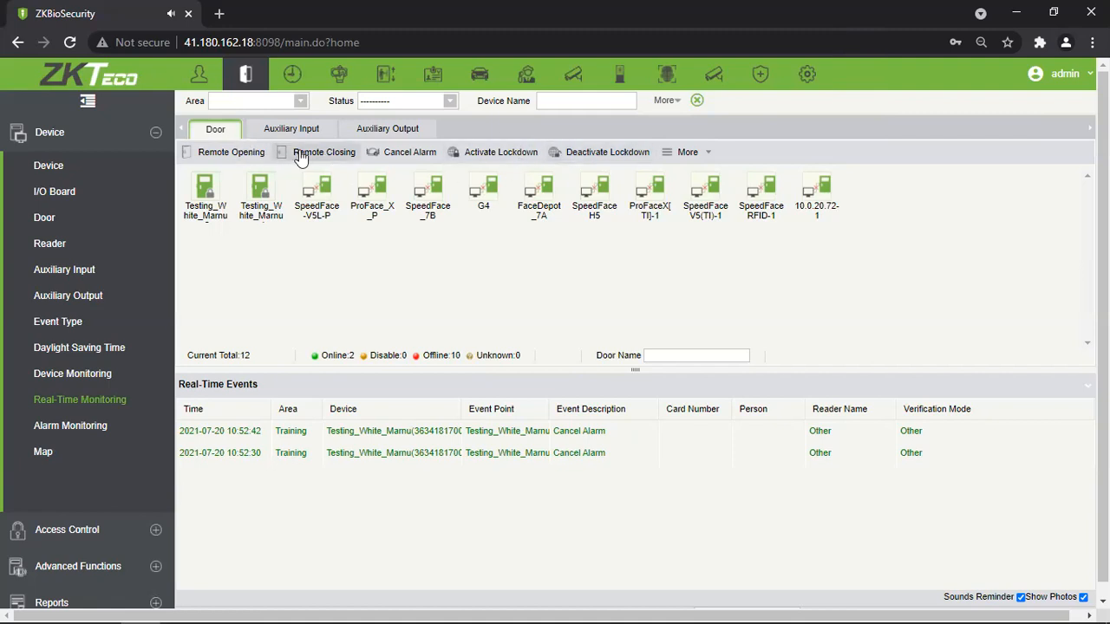
pyautogui.click(704, 155)
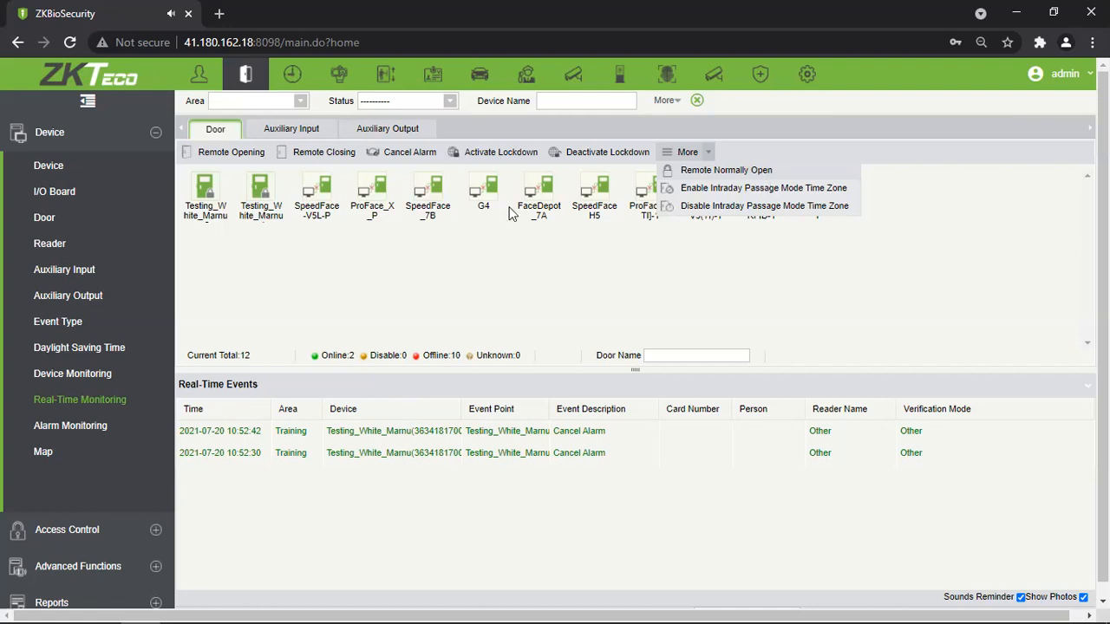
# Close the More dropdown to return to the plain door monitoring view.
pyautogui.moveTo(260, 197)
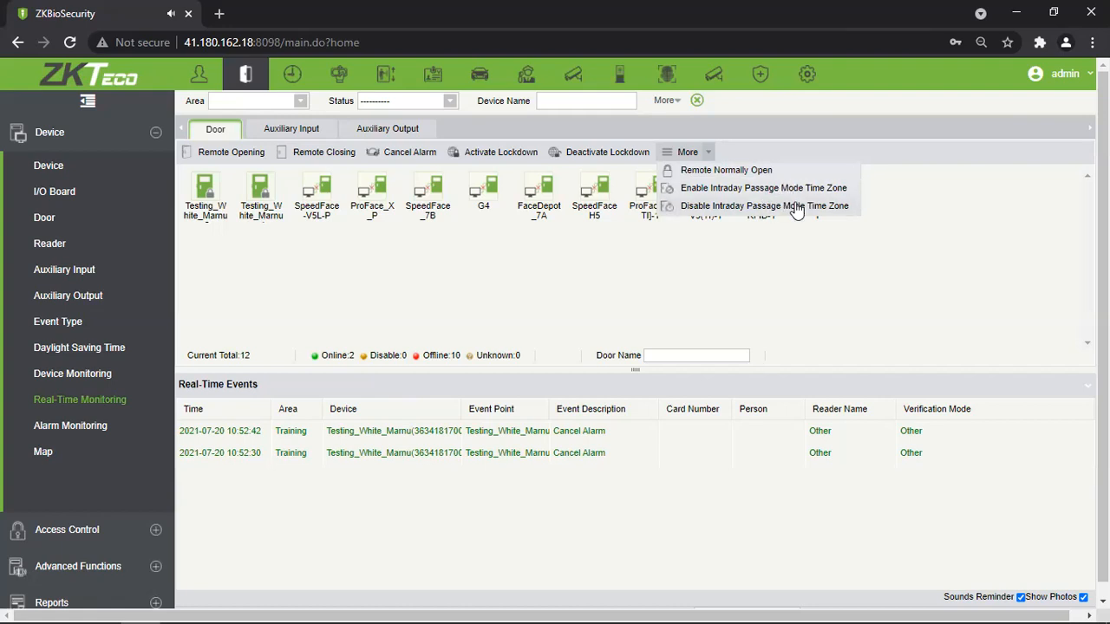
pyautogui.click(568, 276)
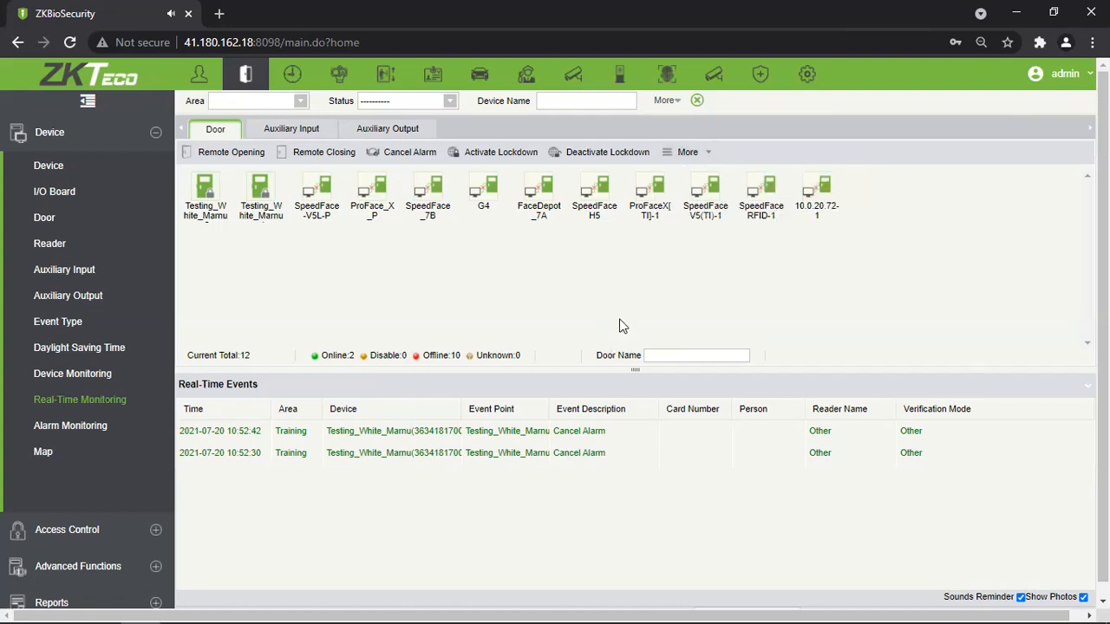
# Enlarge the Real-Time Events panel and highlight an event's card number, reader name and Only Card mode.
pyautogui.moveTo(559, 371); pyautogui.dragTo(560, 291)
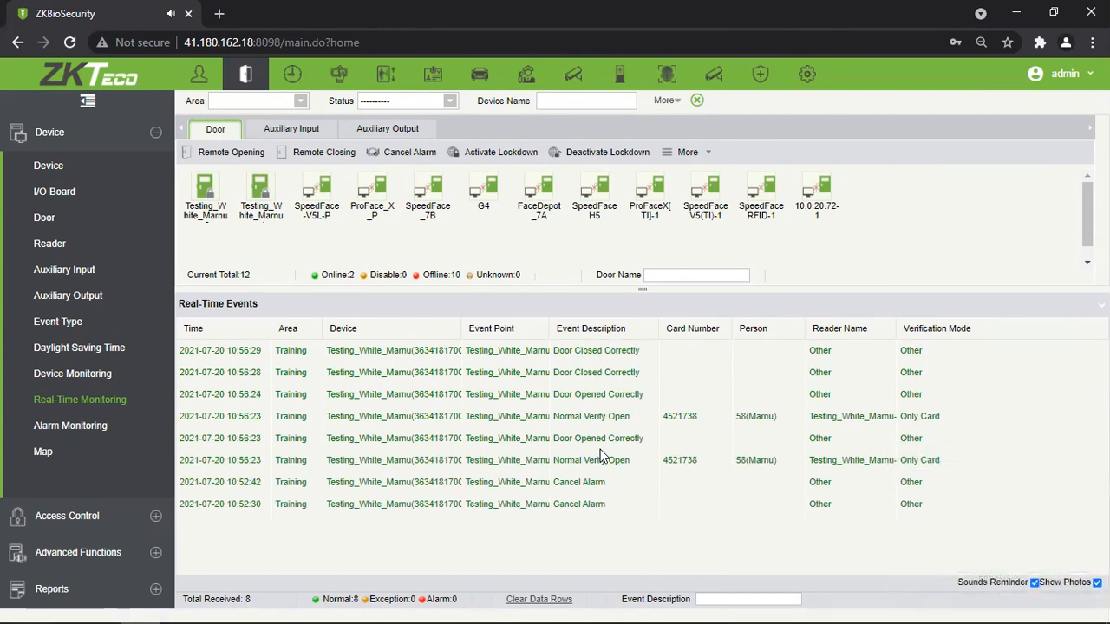
pyautogui.moveTo(667, 414); pyautogui.dragTo(770, 419)
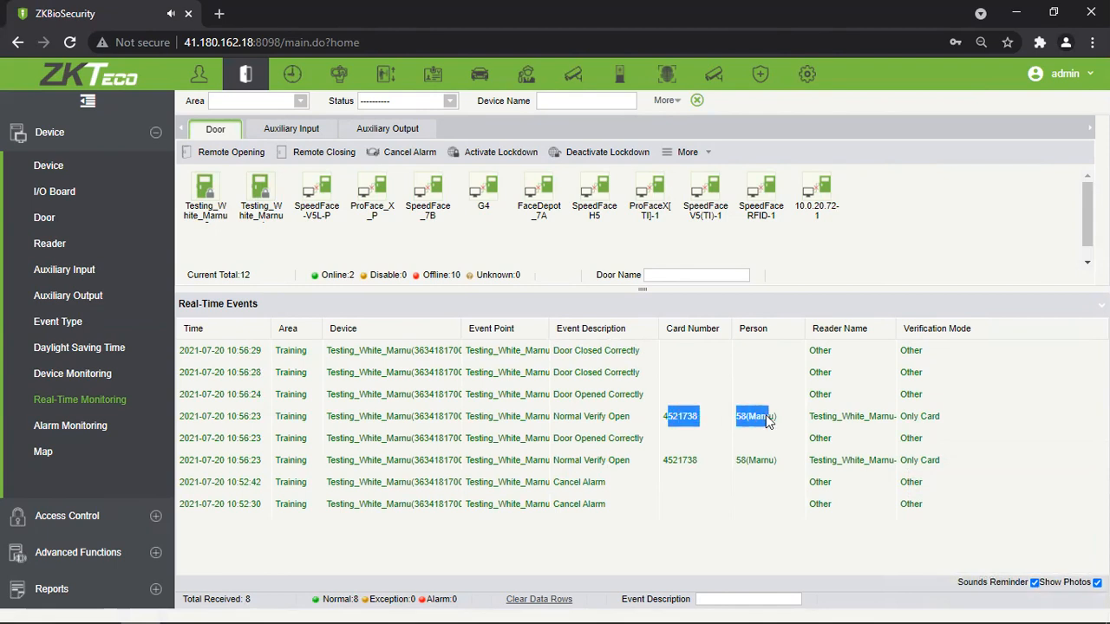
pyautogui.click(722, 440)
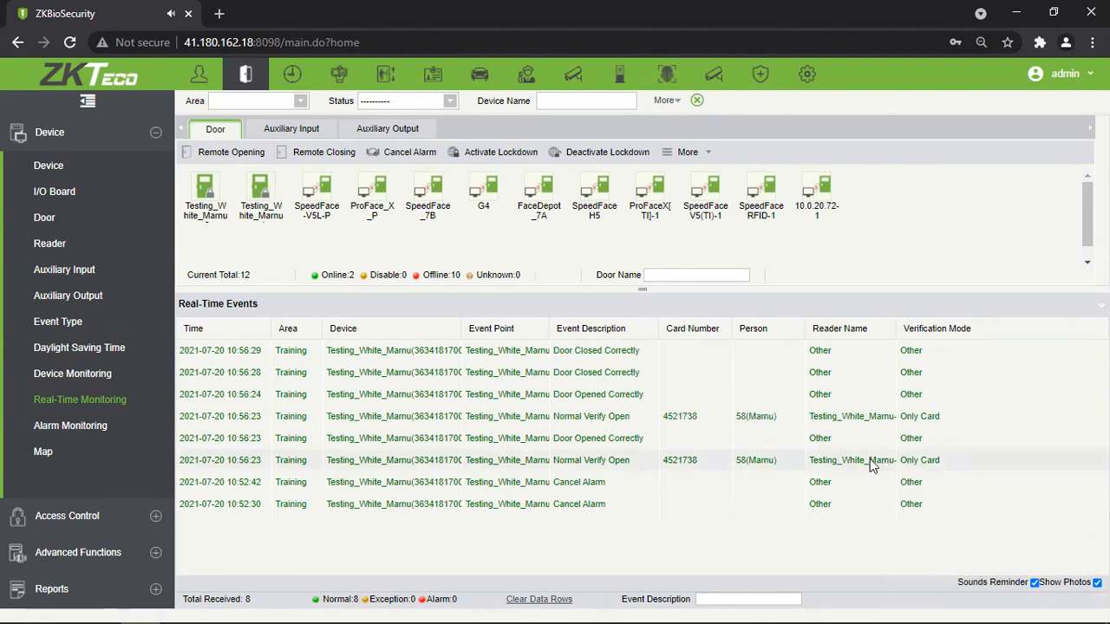
pyautogui.moveTo(880, 461); pyautogui.dragTo(819, 460)
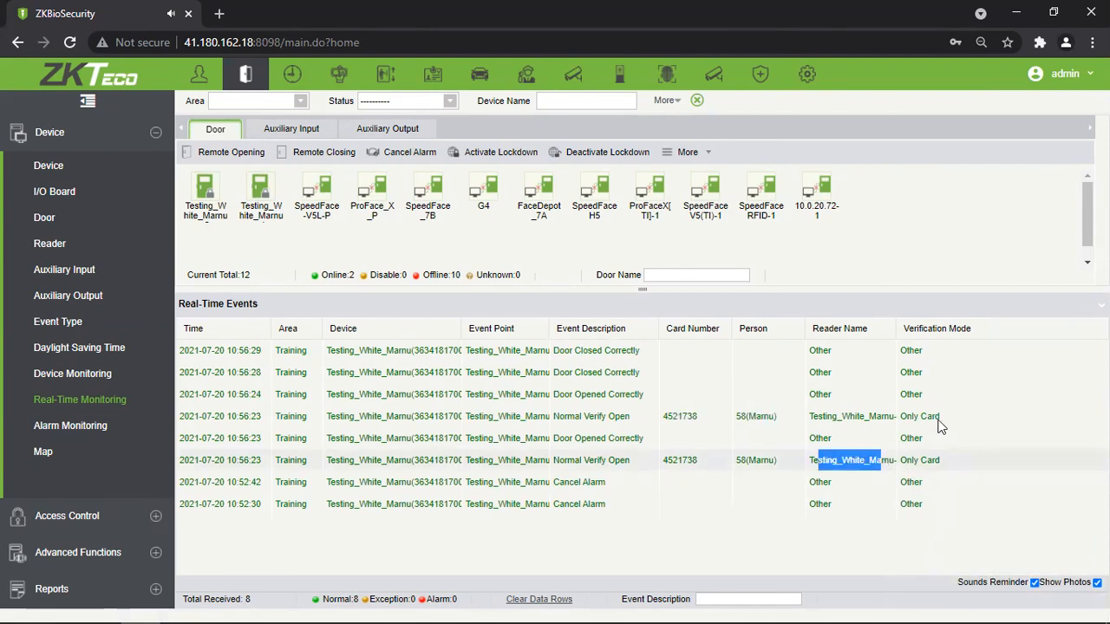
pyautogui.moveTo(940, 417); pyautogui.dragTo(907, 416)
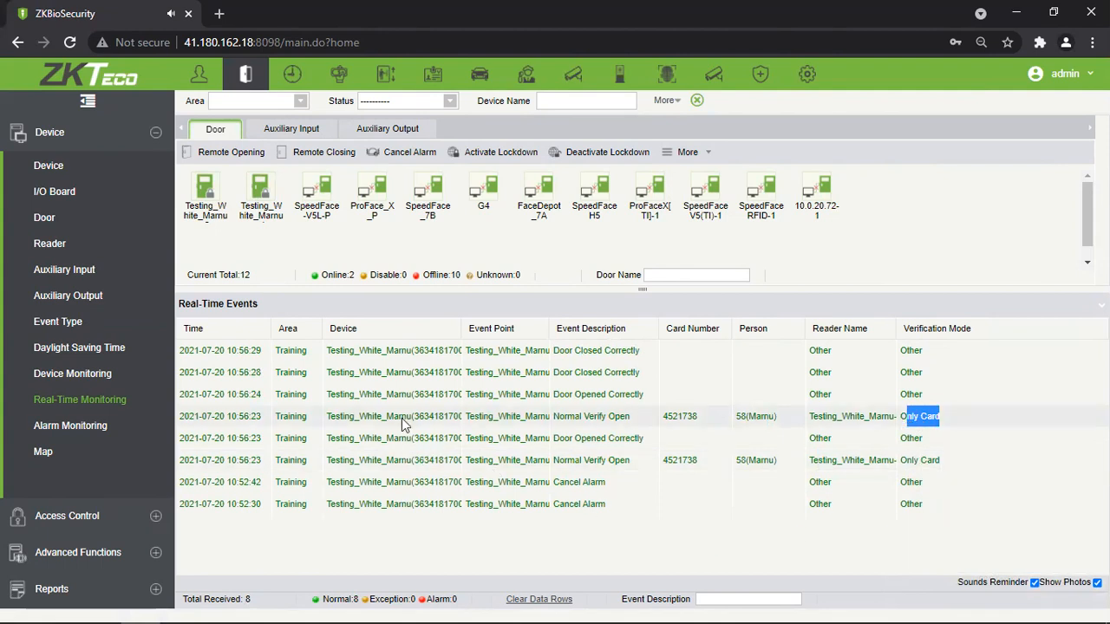
pyautogui.click(450, 423)
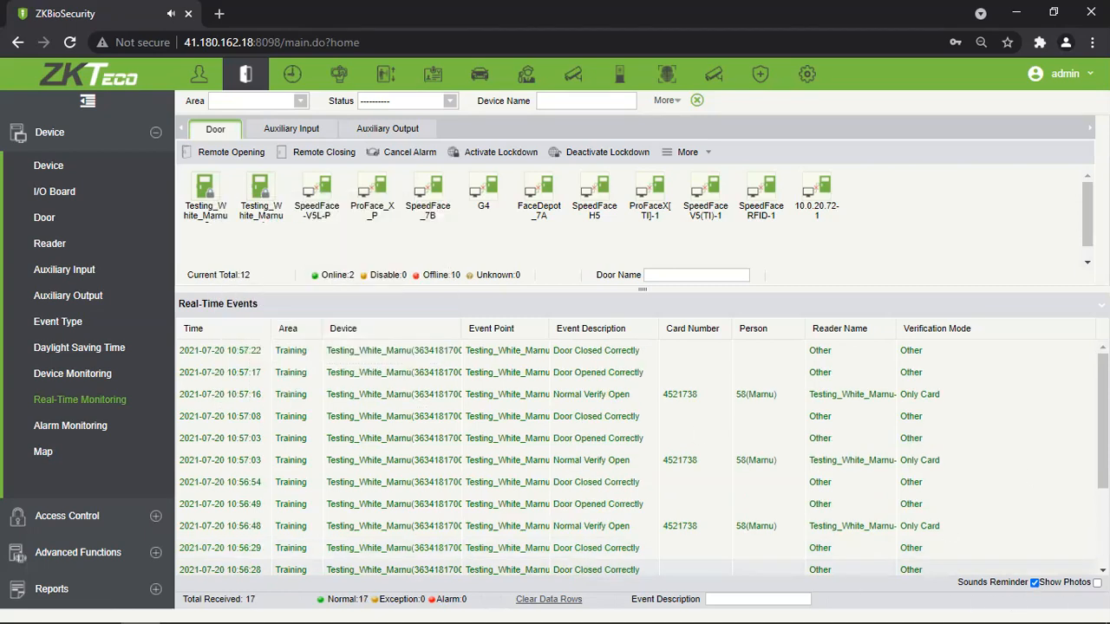
pyautogui.click(1035, 583)
pyautogui.moveTo(260, 184)
pyautogui.click(1033, 582)
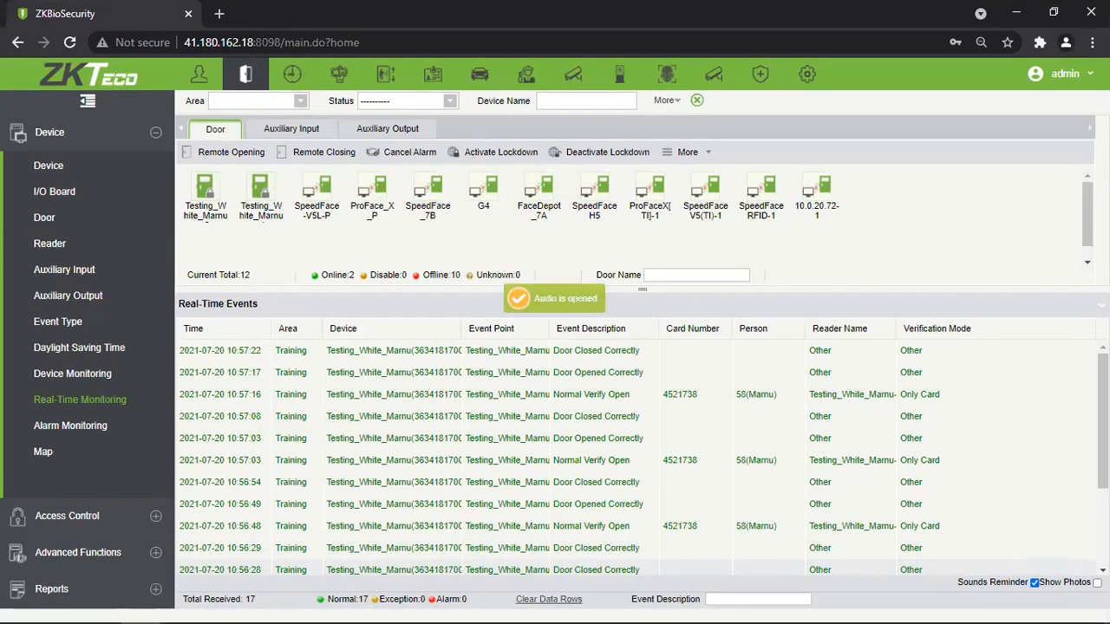
pyautogui.click(1034, 583)
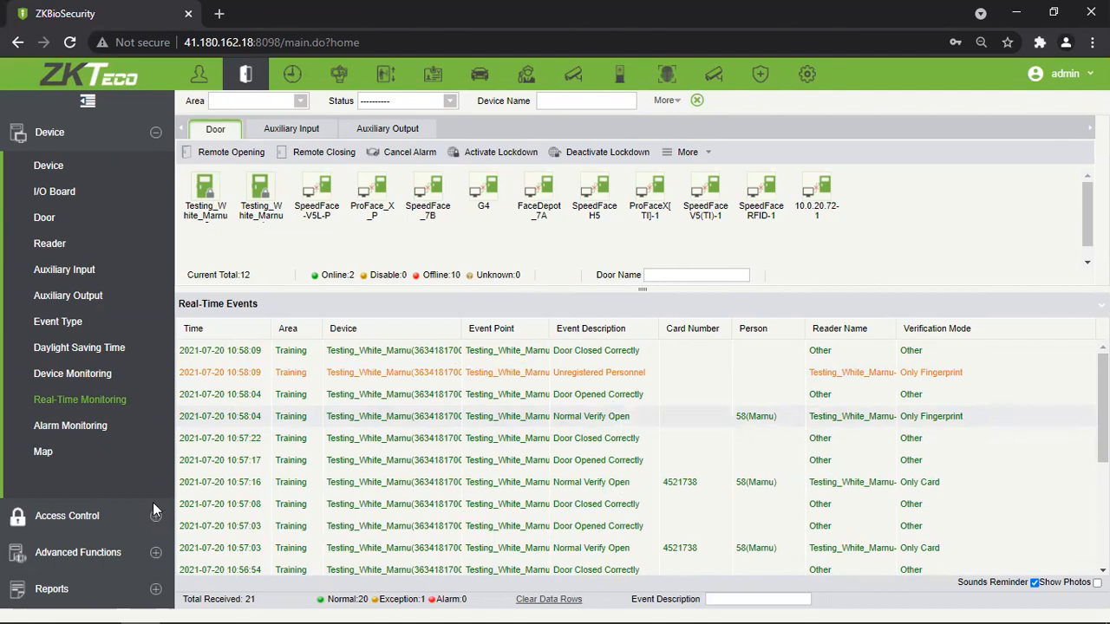
# Open Access Control Time Zones and highlight the 24-Hour Accessible name and remark.
pyautogui.click(115, 516)
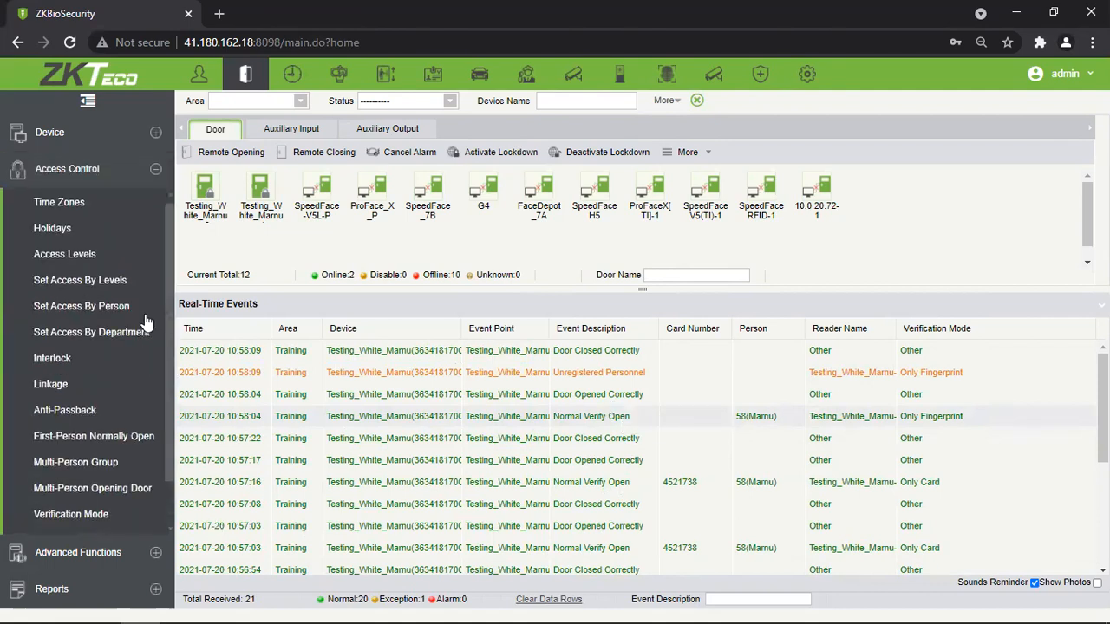
pyautogui.click(133, 208)
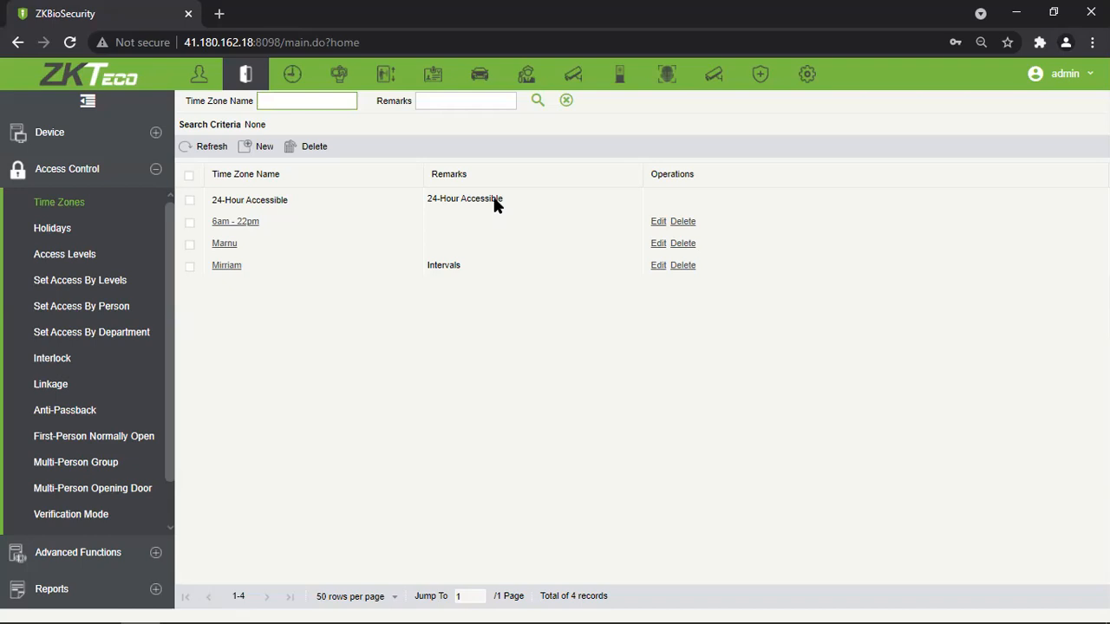
pyautogui.moveTo(213, 200); pyautogui.dragTo(333, 203)
pyautogui.click(420, 203)
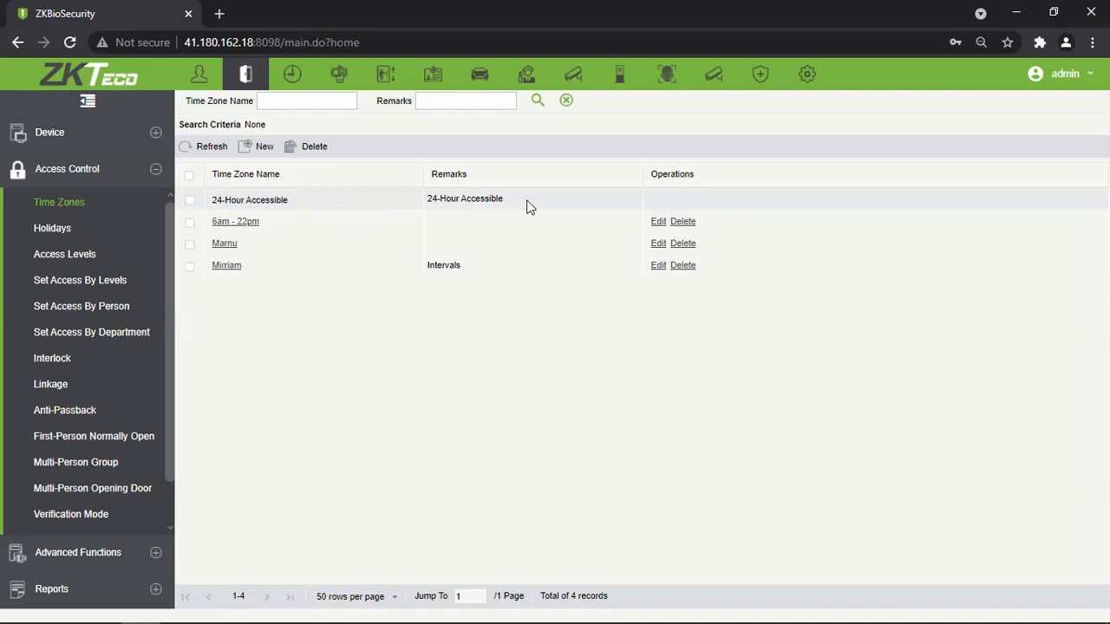
pyautogui.moveTo(527, 205); pyautogui.dragTo(294, 203)
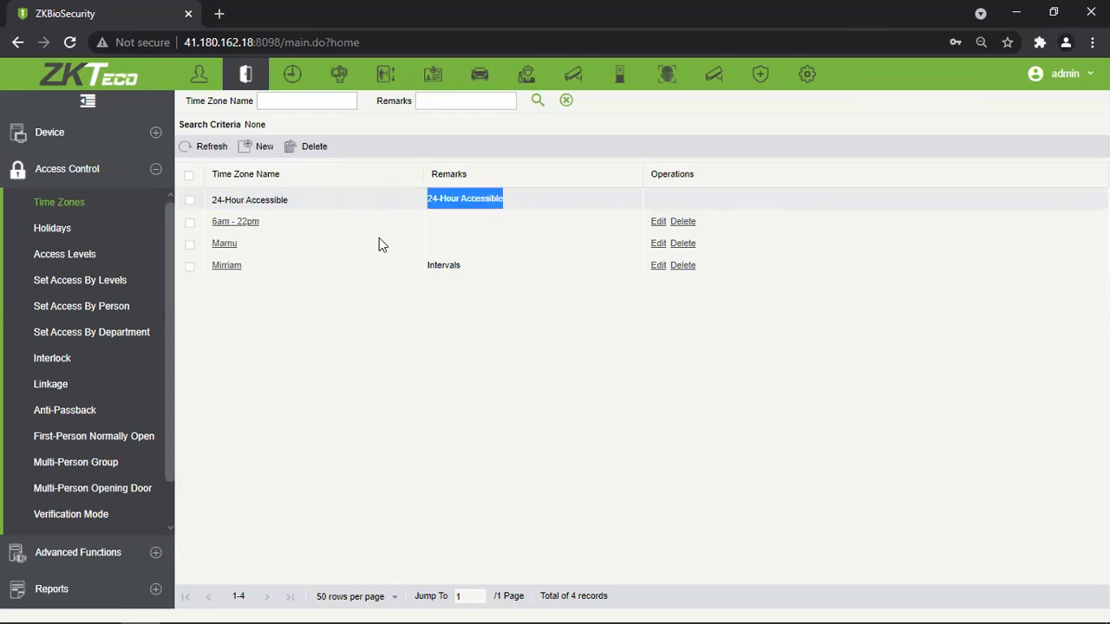
# Add the remark '24 hours' to Marnu, check Monday's first interval hours, and save.
pyautogui.click(226, 245)
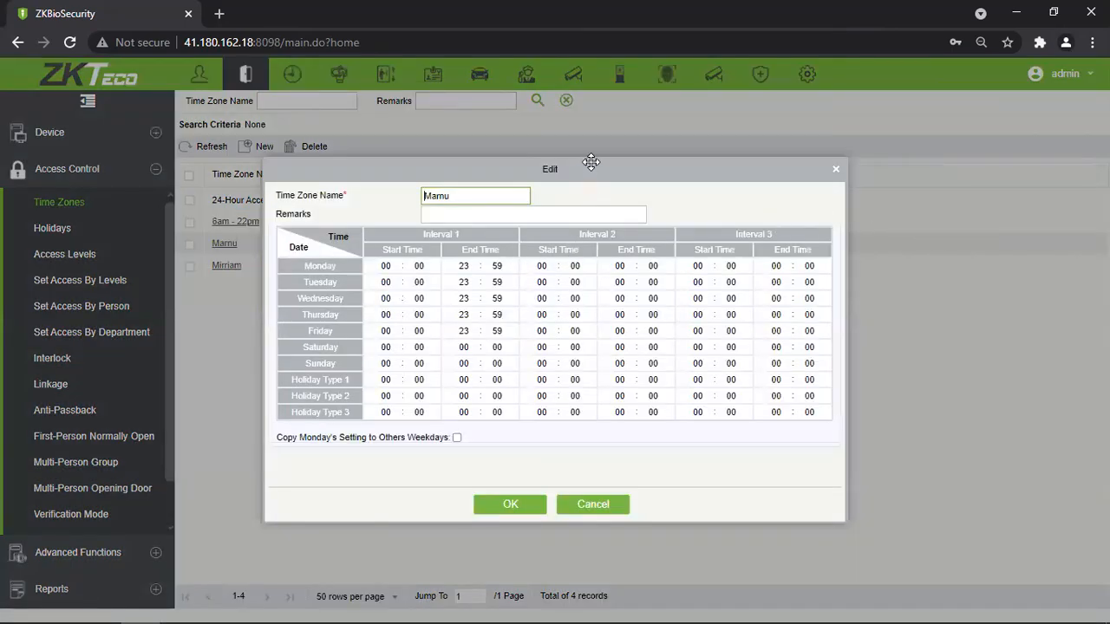
pyautogui.moveTo(587, 164); pyautogui.dragTo(594, 153)
pyautogui.click(509, 201)
pyautogui.write('24 hours')
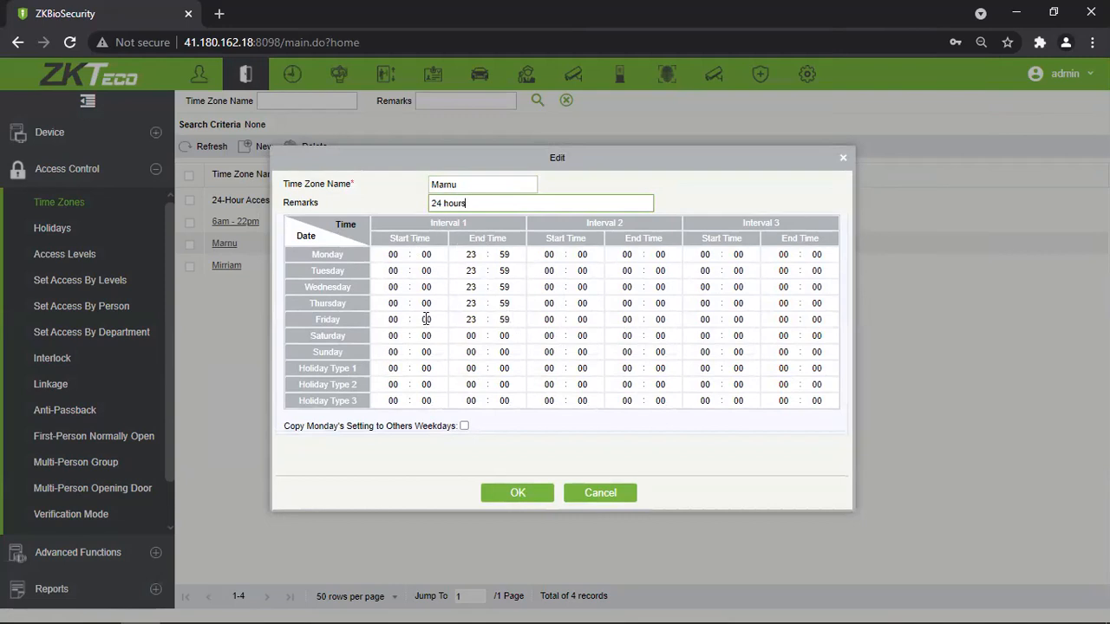
pyautogui.click(392, 254)
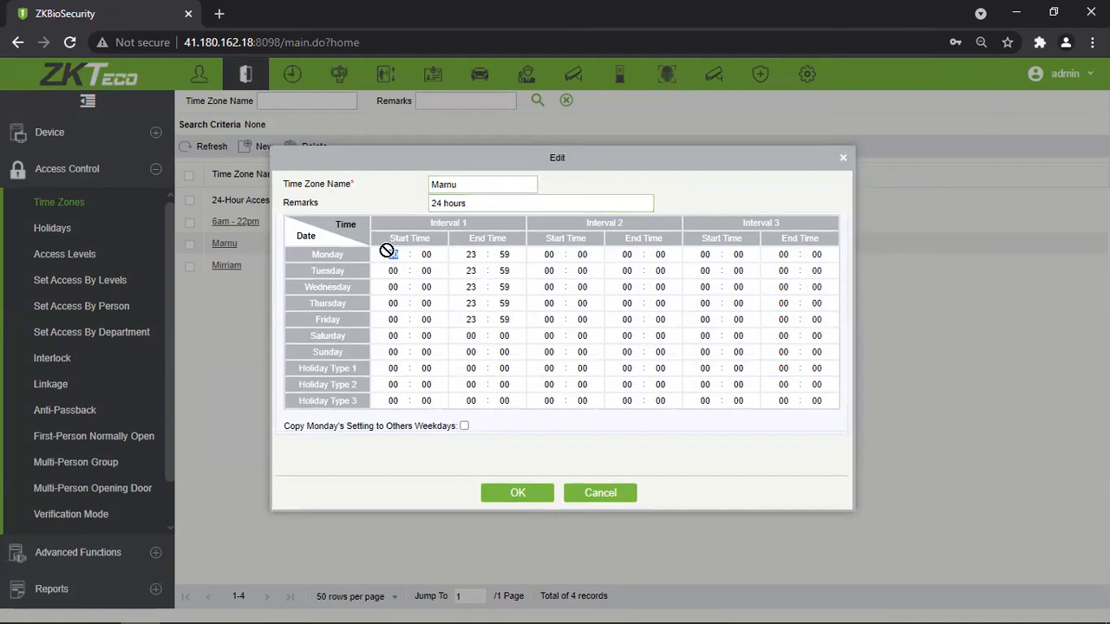
pyautogui.click(472, 254)
pyautogui.click(518, 491)
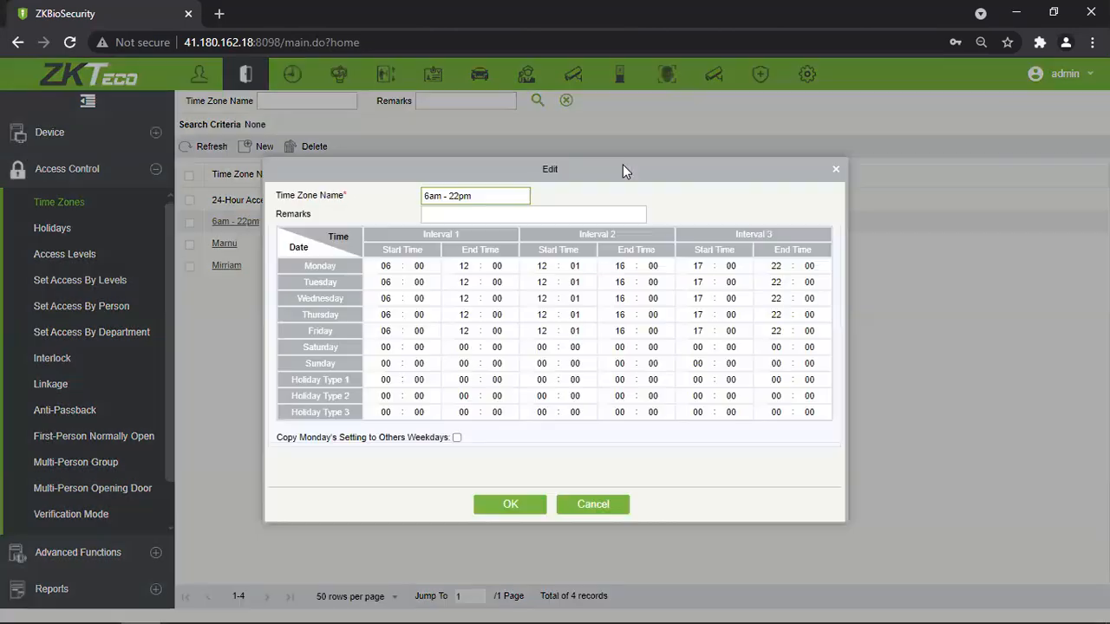
# In the 6am - 22pm edit dialog, toggle Copy Monday's Setting on and off, zeroing Tuesday–Friday.
pyautogui.moveTo(624, 171); pyautogui.dragTo(602, 129)
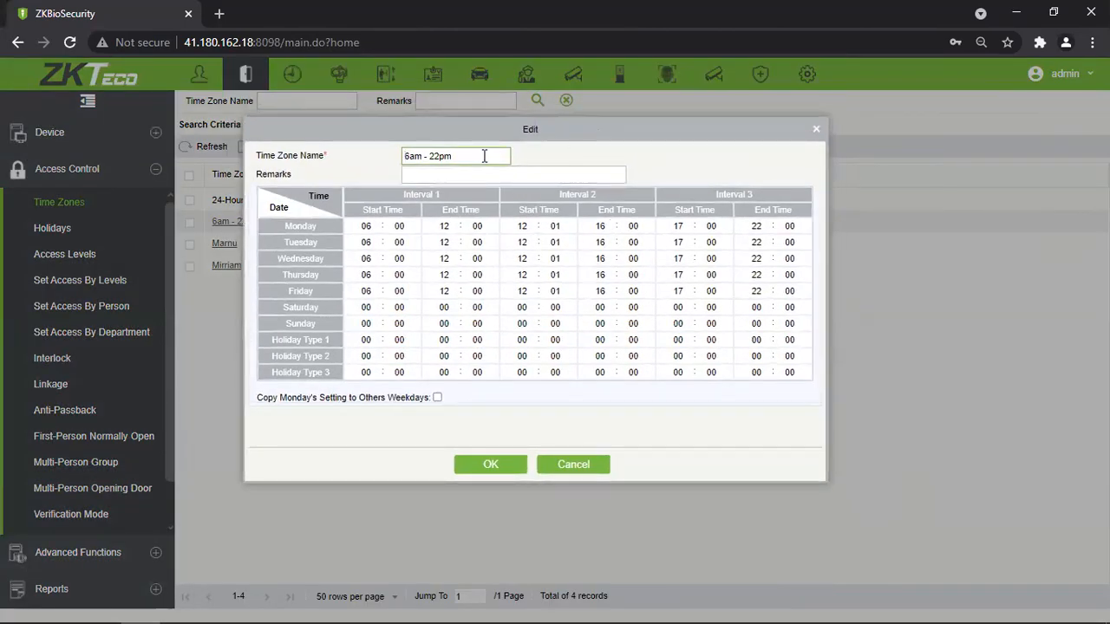
pyautogui.moveTo(463, 156); pyautogui.dragTo(403, 156)
pyautogui.click(463, 173)
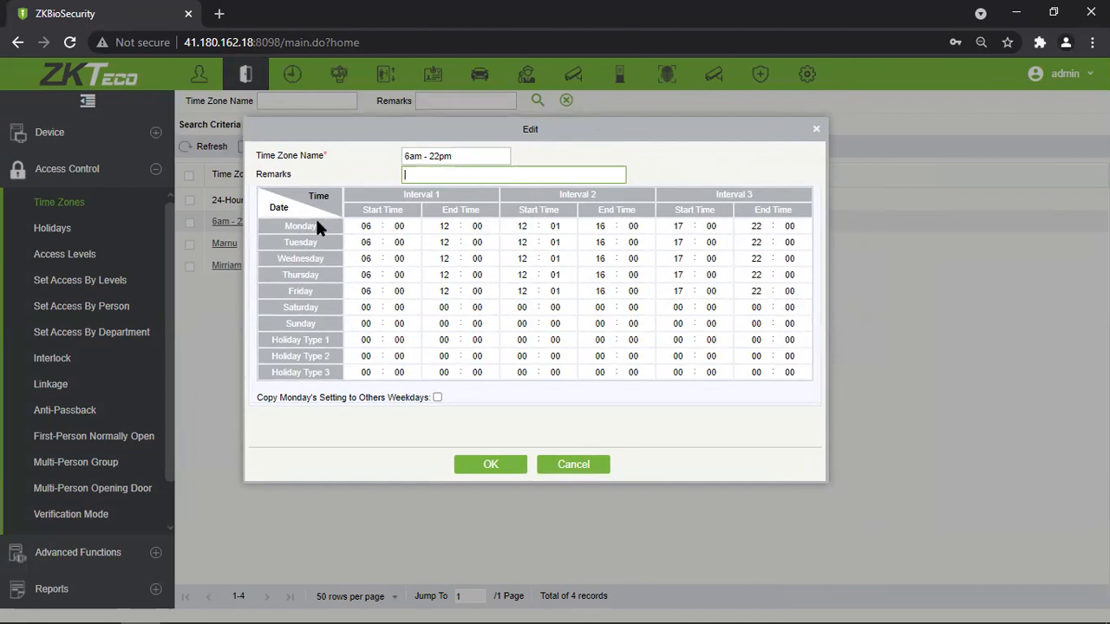
pyautogui.click(436, 397)
pyautogui.click(436, 397)
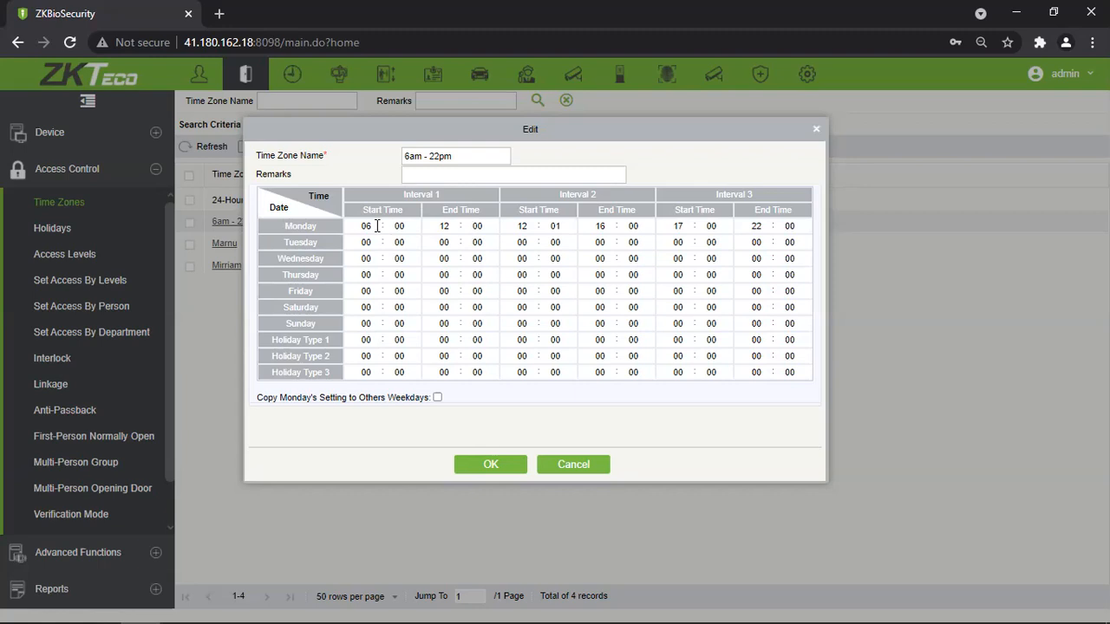
# Set Monday's second interval start time to 12:01.
pyautogui.click(445, 227)
pyautogui.click(522, 227)
pyautogui.click(560, 225)
pyautogui.write('01')
pyautogui.press('Tab')
# Check Monday's third interval start and end hours and Tuesday's first interval start.
pyautogui.click(685, 227)
pyautogui.moveTo(657, 189); pyautogui.dragTo(661, 245)
pyautogui.click(664, 243)
pyautogui.doubleClick(677, 226)
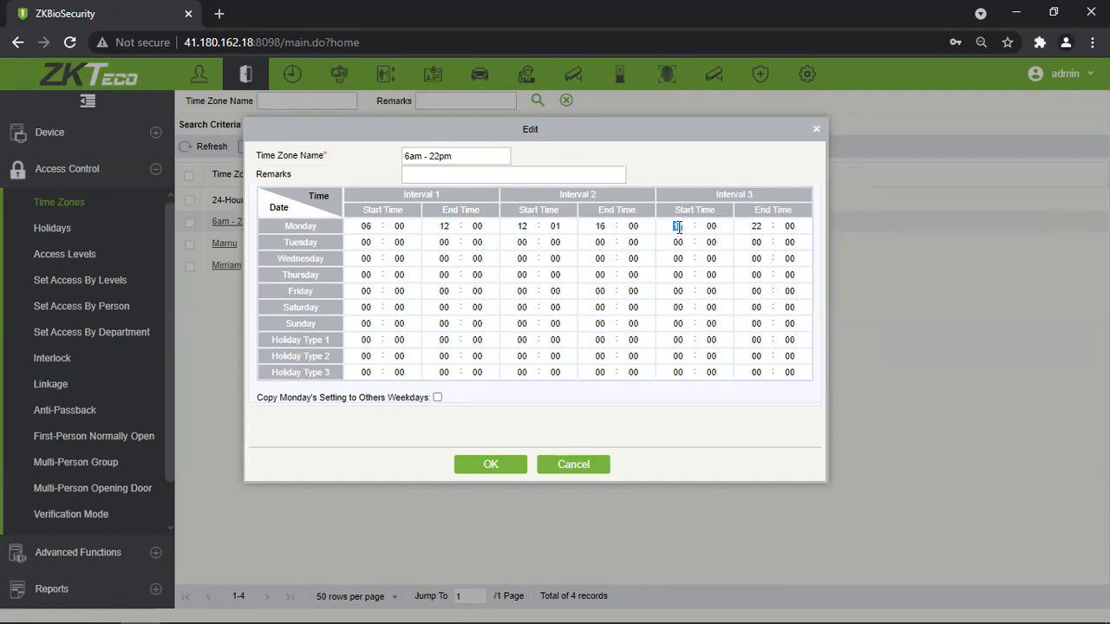
pyautogui.doubleClick(757, 227)
pyautogui.click(369, 244)
# Copy Monday's times to the other weekdays, check the weekend rows, then cancel without saving.
pyautogui.click(437, 397)
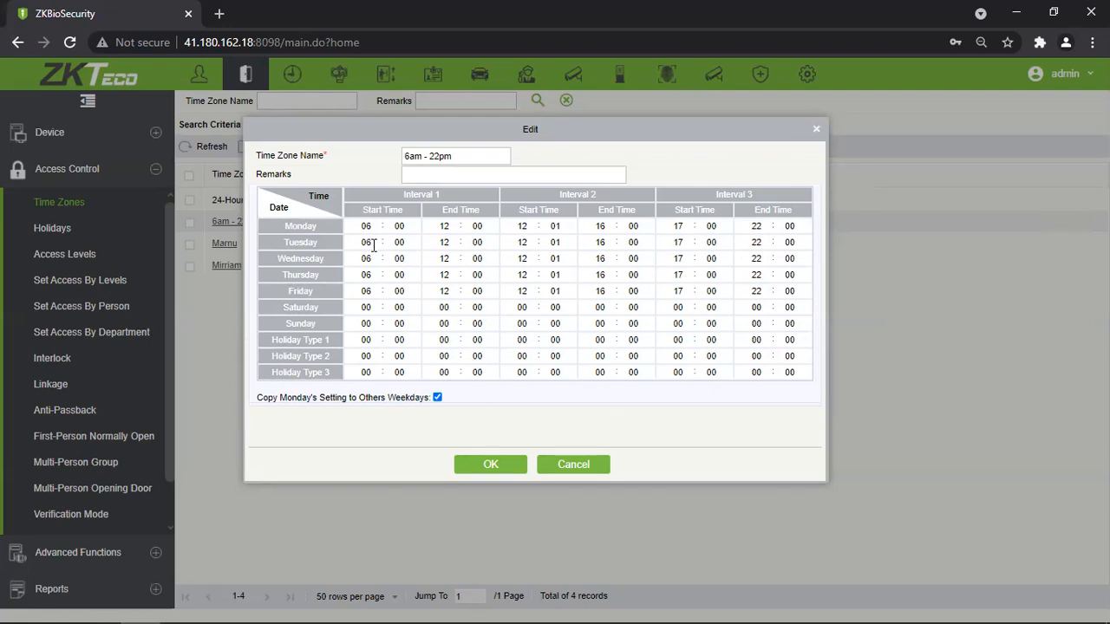
pyautogui.click(366, 322)
pyautogui.click(367, 308)
pyautogui.click(598, 460)
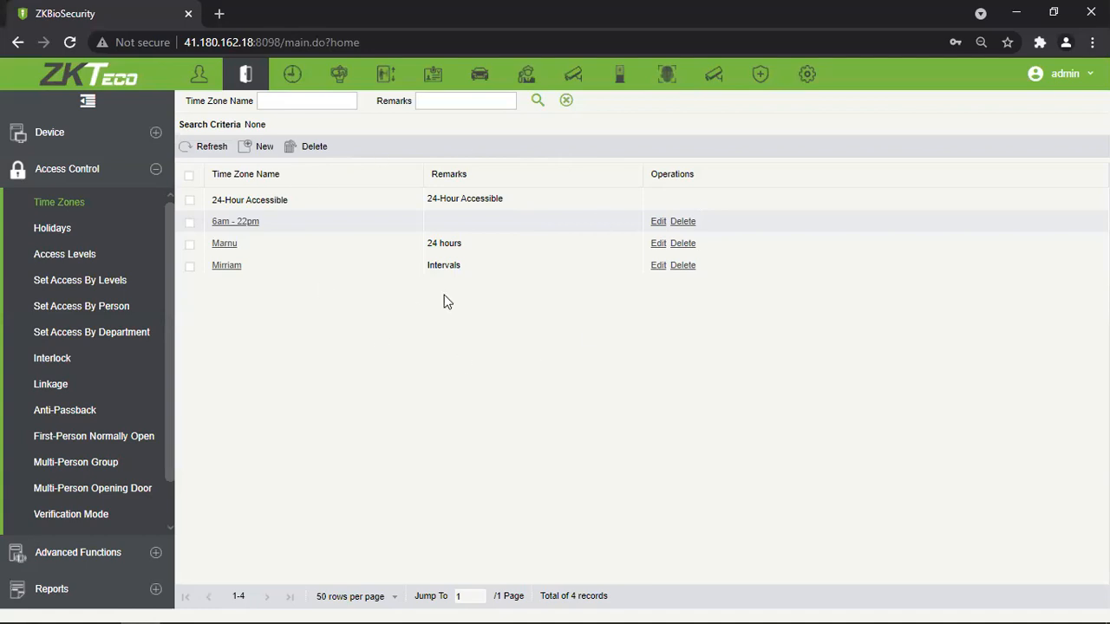
# Open the New Year holiday from the Holidays list, keeping Holiday Type 1.
pyautogui.click(109, 236)
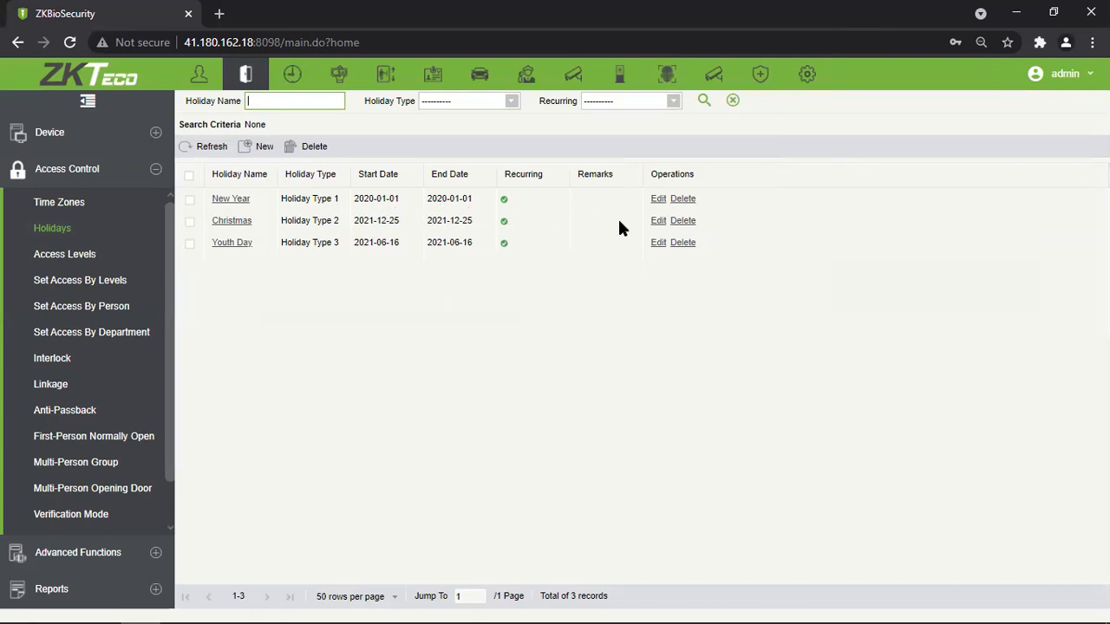
pyautogui.click(660, 201)
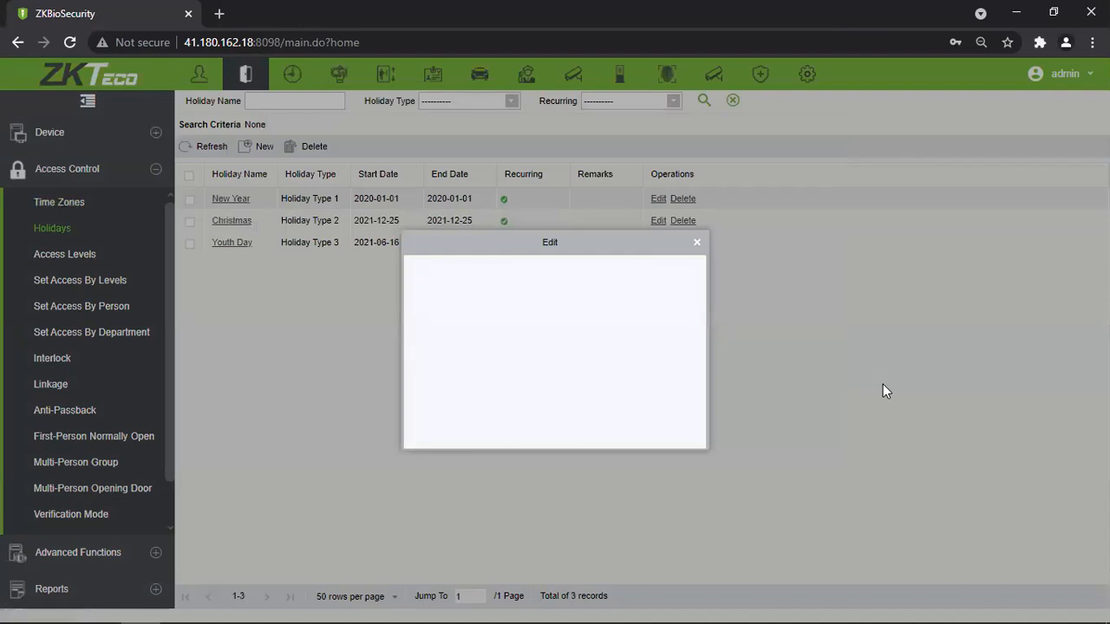
pyautogui.moveTo(580, 244); pyautogui.dragTo(500, 176)
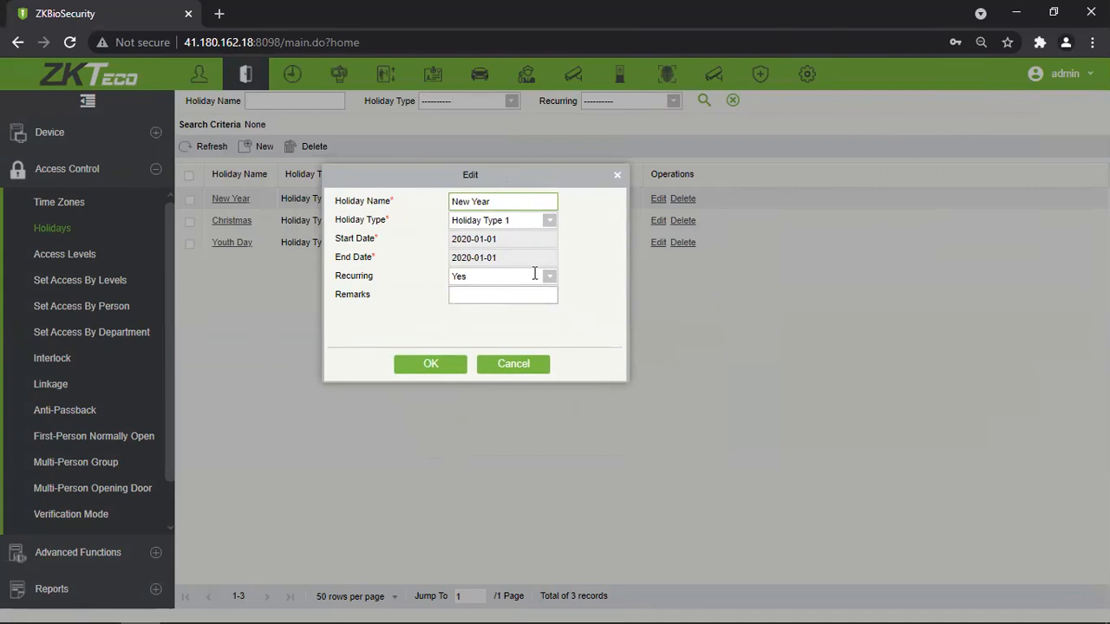
pyautogui.moveTo(546, 177); pyautogui.dragTo(580, 181)
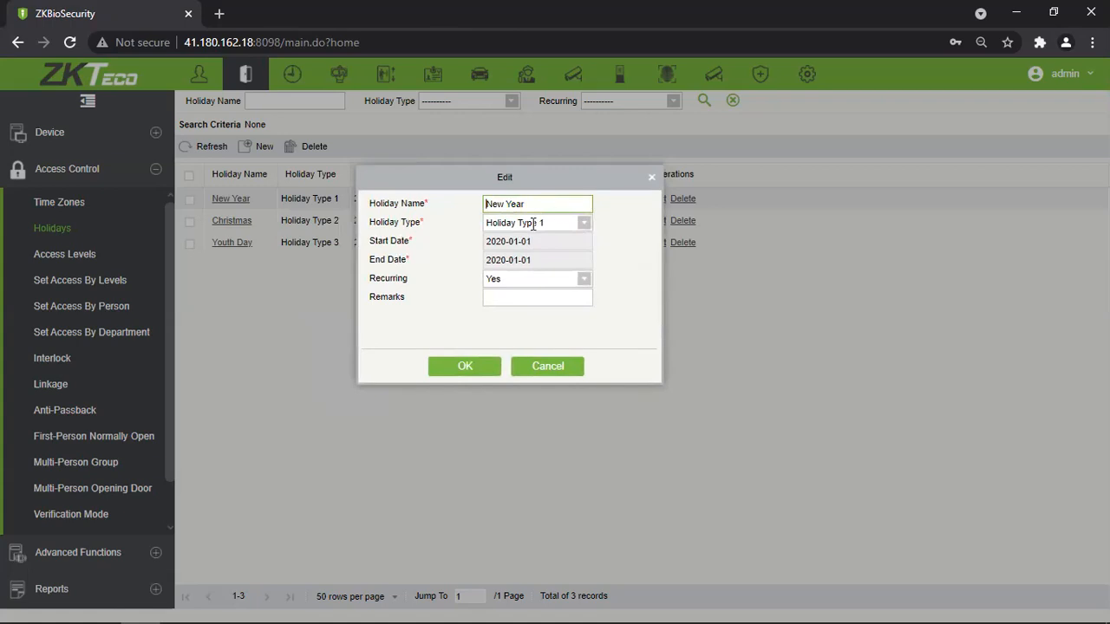
pyautogui.click(586, 231)
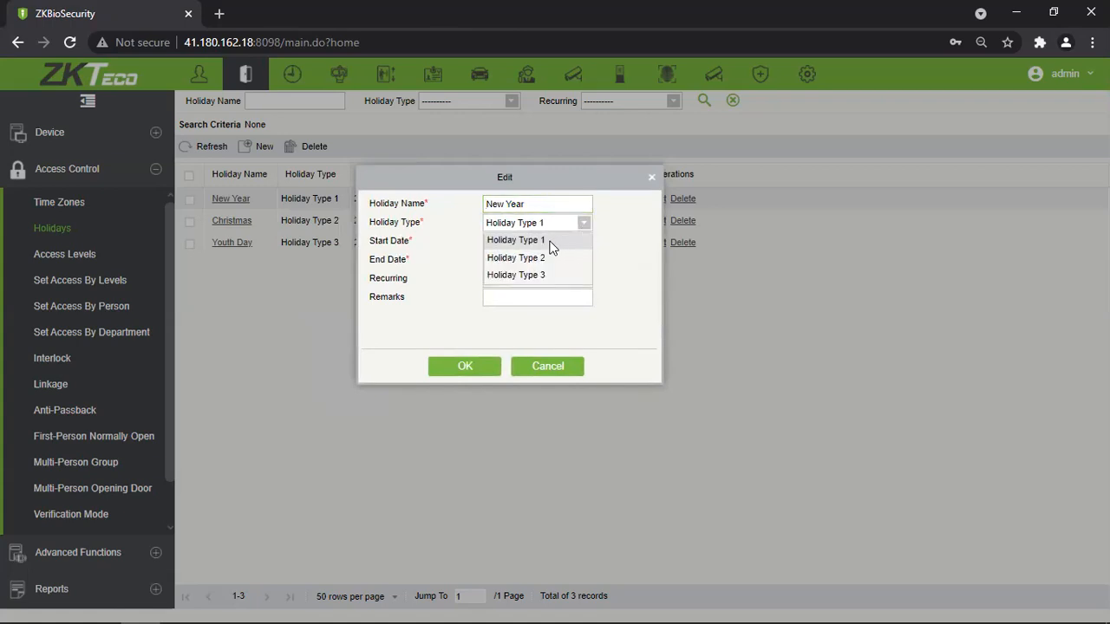
pyautogui.click(631, 242)
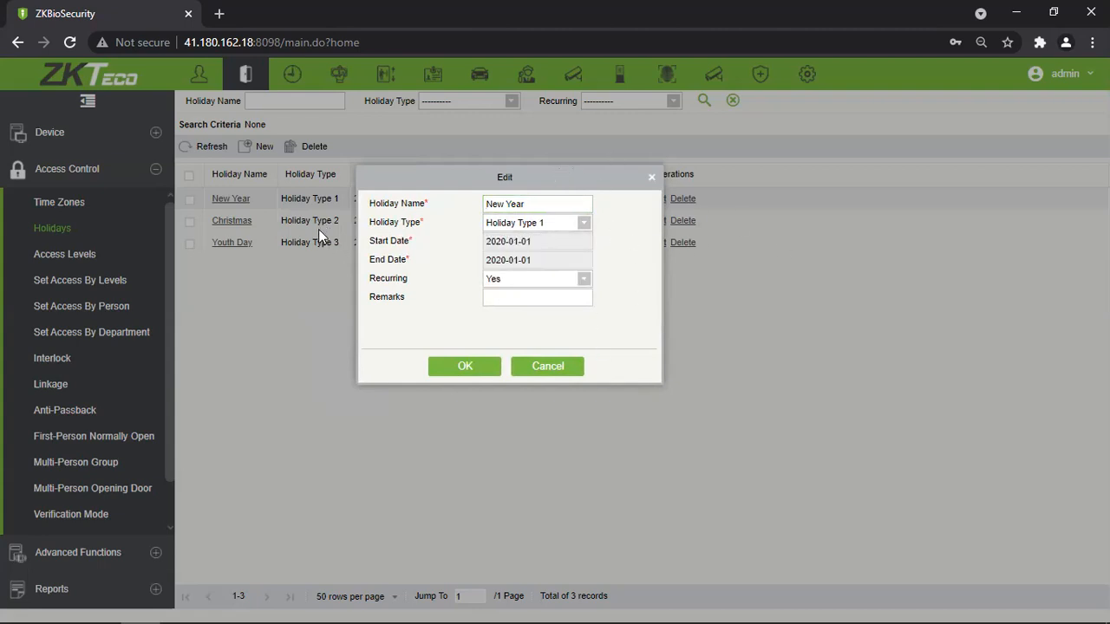
# Check New Year's start and end date calendars, then close its editor unchanged.
pyautogui.click(577, 241)
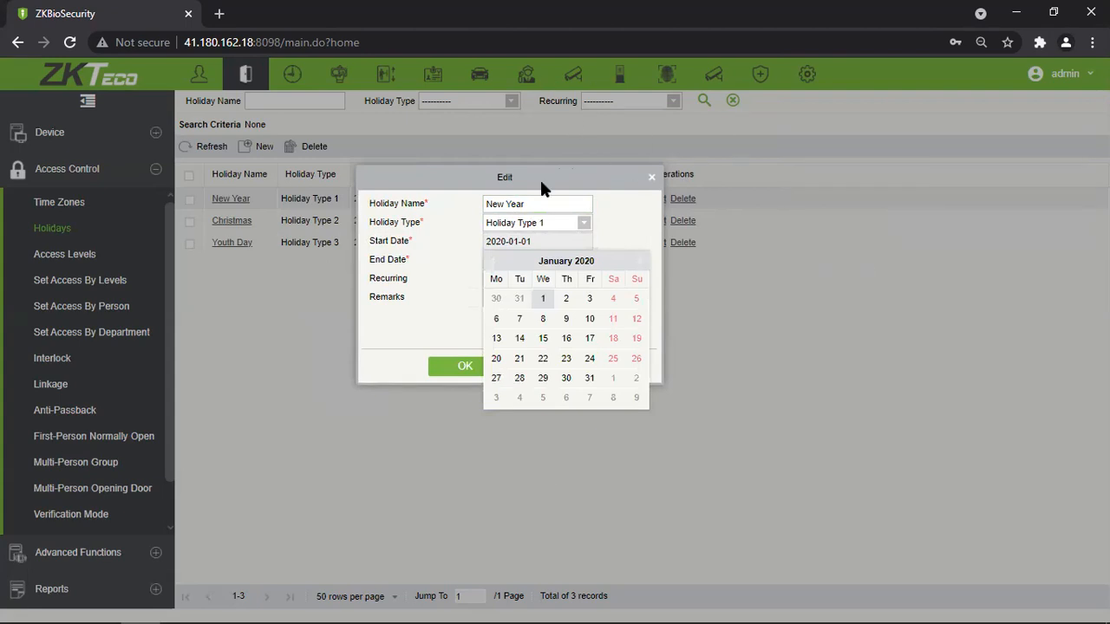
pyautogui.click(624, 222)
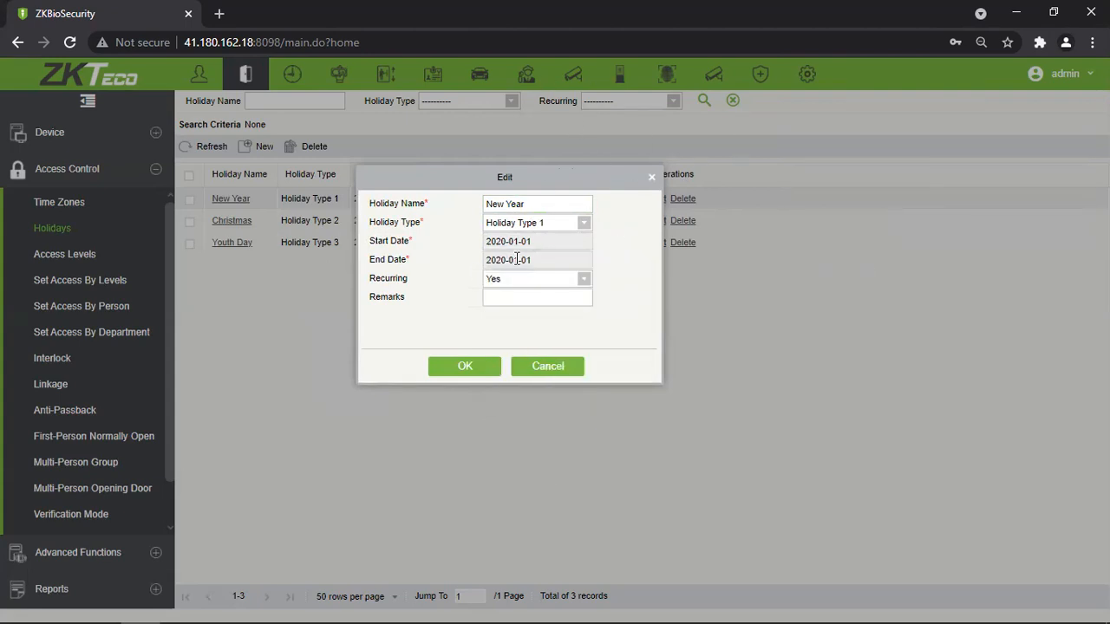
pyautogui.click(517, 259)
pyautogui.click(639, 230)
pyautogui.click(535, 243)
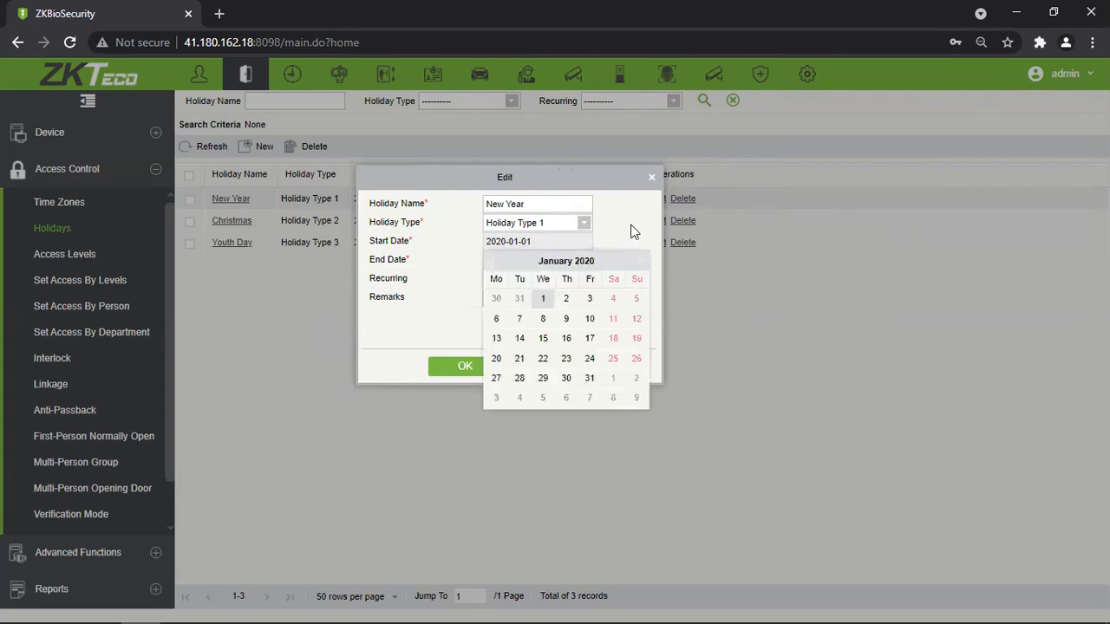
pyautogui.click(631, 232)
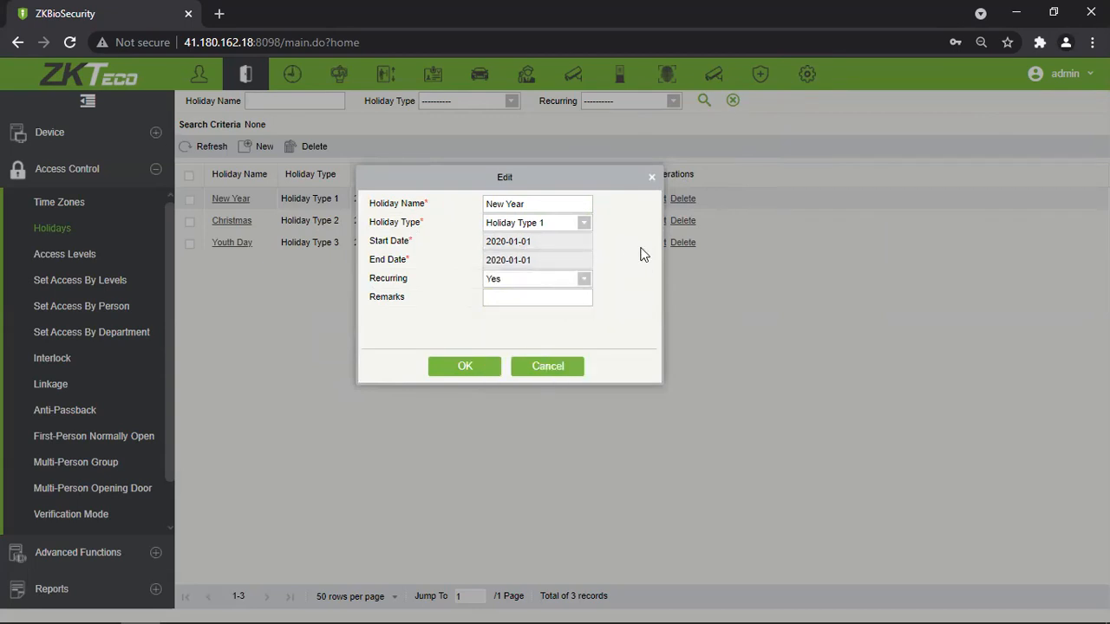
pyautogui.click(651, 178)
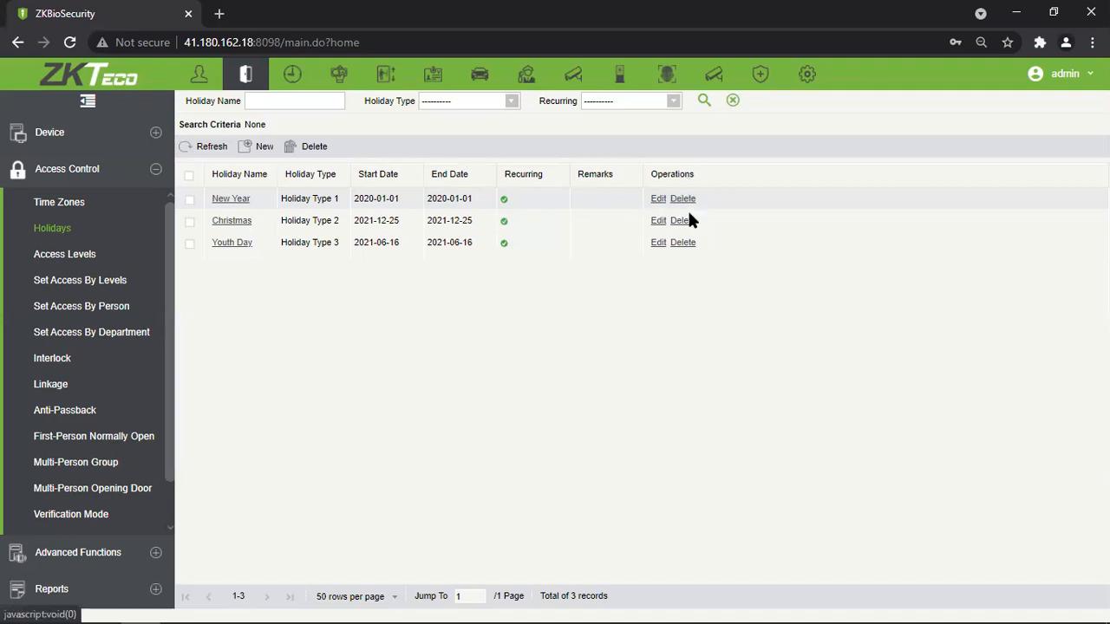
# Open a new holiday form and close it without adding a holiday.
pyautogui.click(262, 146)
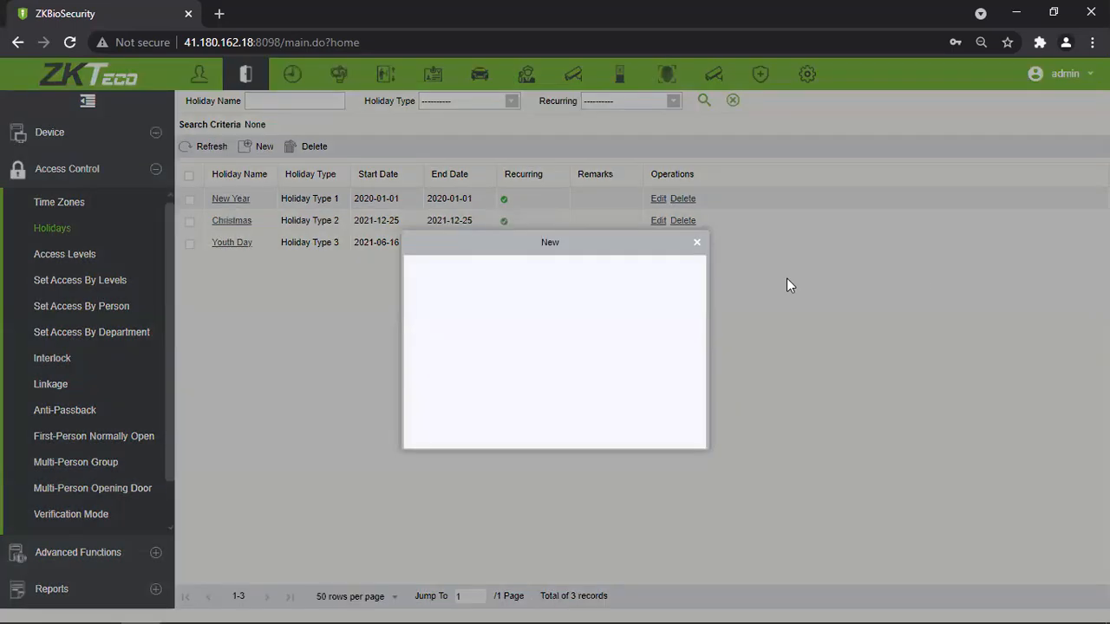
pyautogui.click(697, 244)
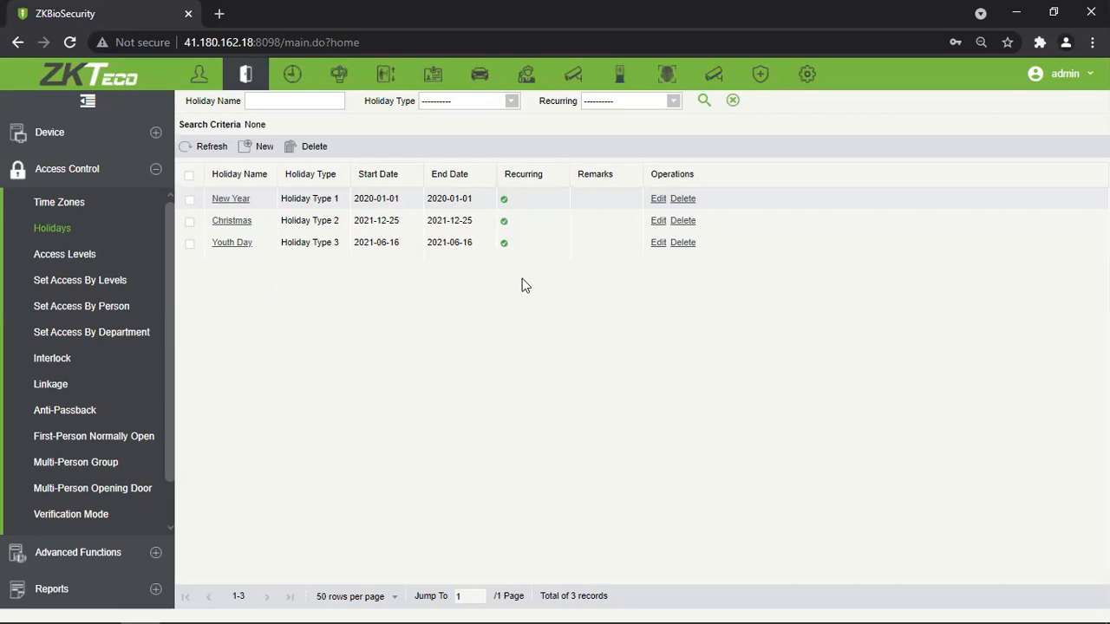
pyautogui.click(108, 256)
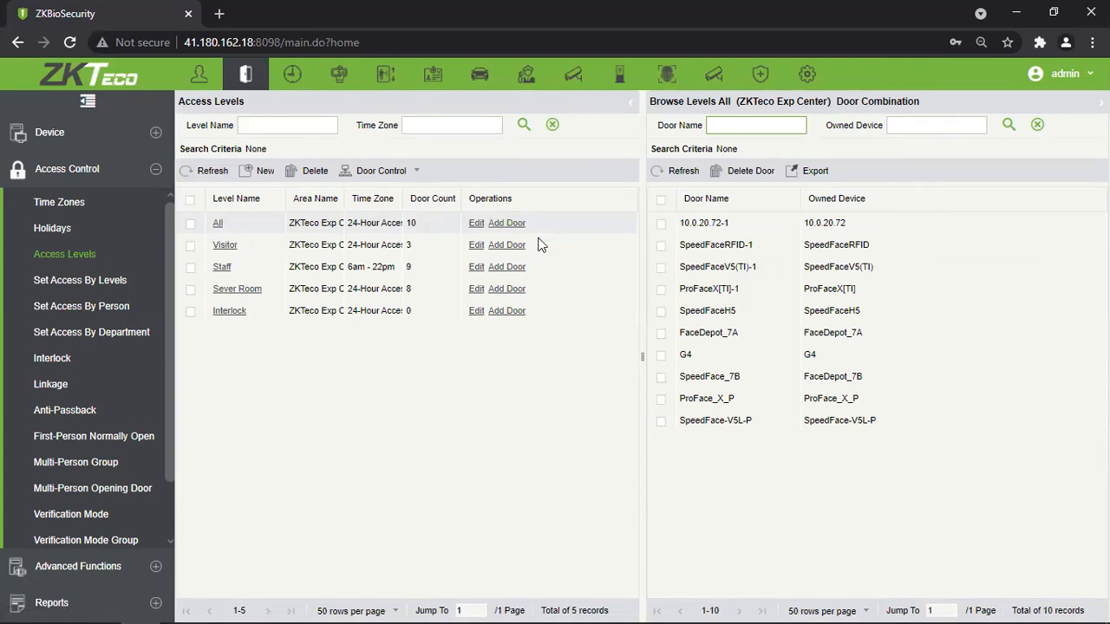
# Widen the Area Name column, select the All level's area name, then select Interlock.
pyautogui.moveTo(346, 198); pyautogui.dragTo(374, 202)
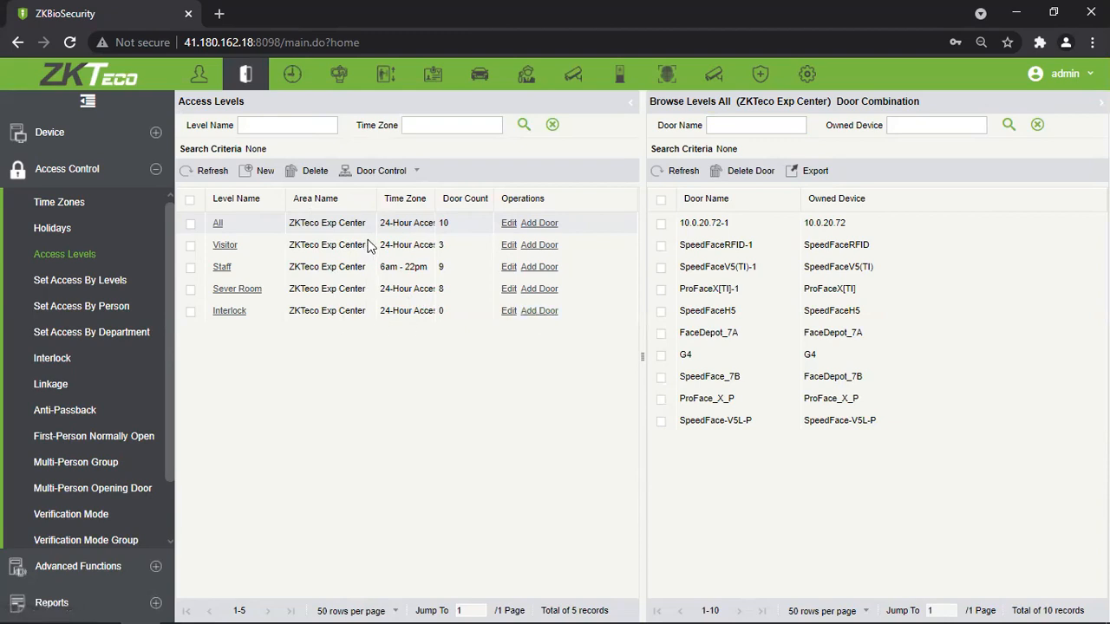
pyautogui.tripleClick(292, 227)
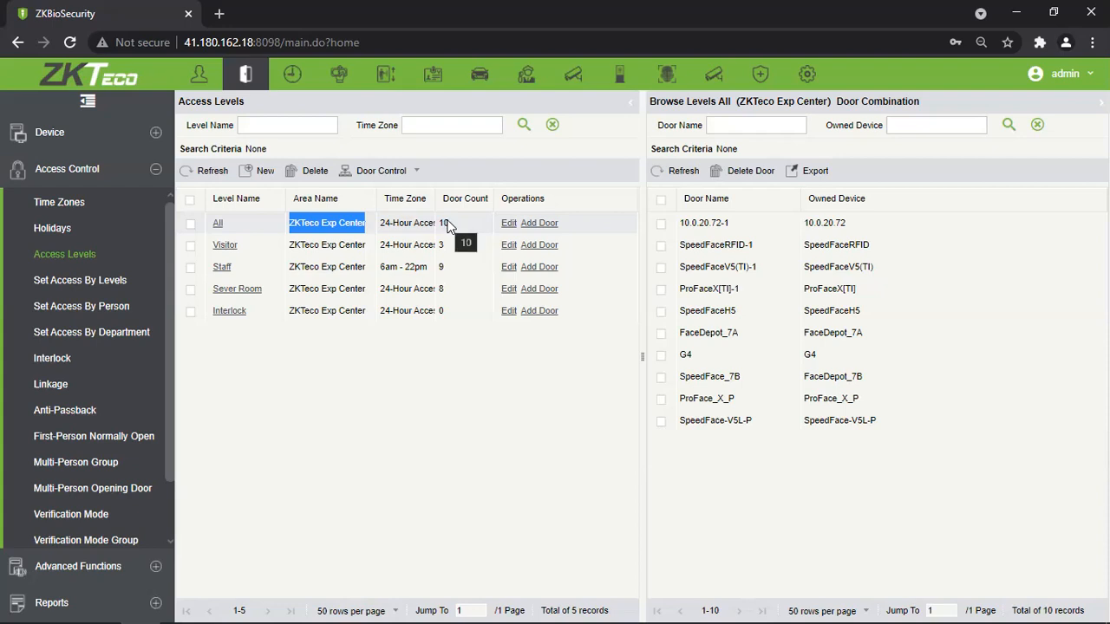
pyautogui.click(357, 312)
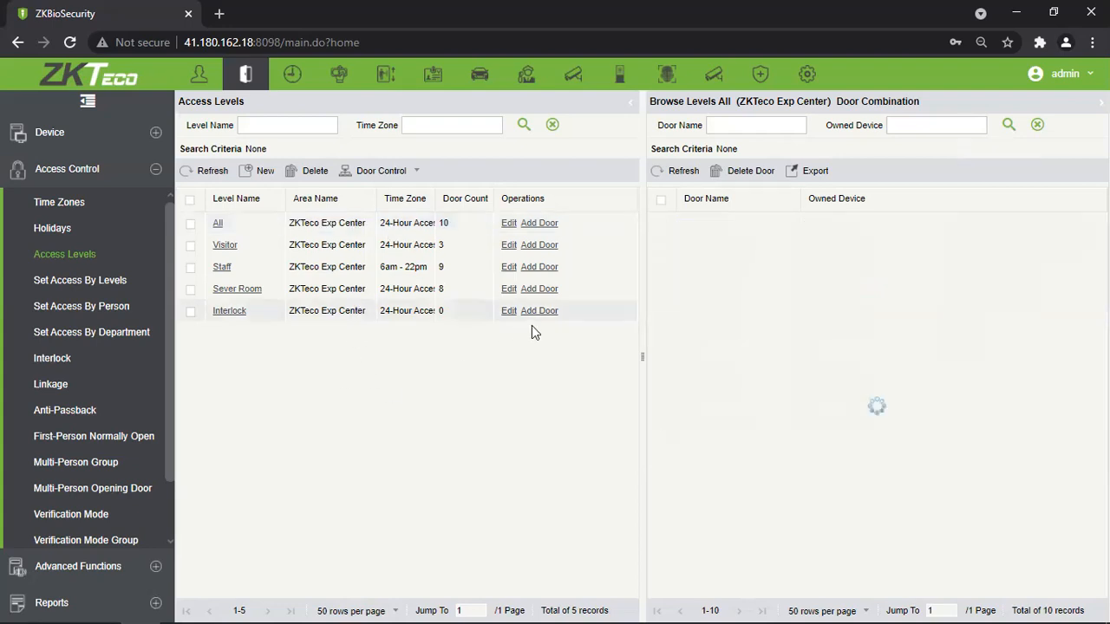
# Rename Interlock to Testing, keep 24-Hour Accessible, assign the Training area, and save.
pyautogui.click(509, 310)
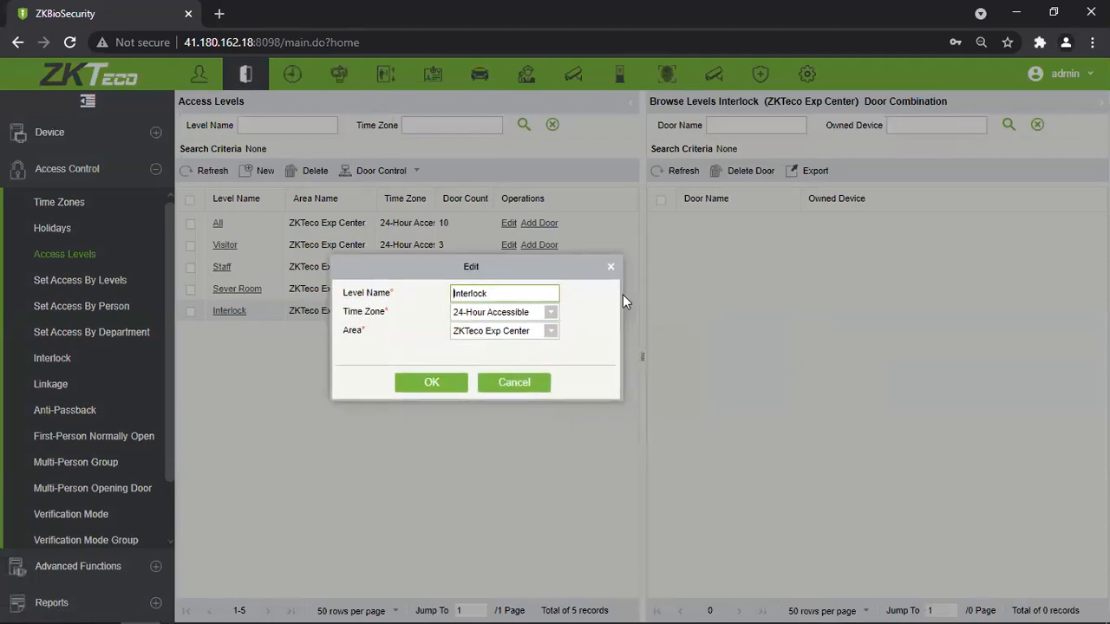
pyautogui.write('Testing_')
pyautogui.moveTo(533, 291); pyautogui.dragTo(486, 293)
pyautogui.press('BackSpace')
pyautogui.press('BackSpace')
pyautogui.click(551, 313)
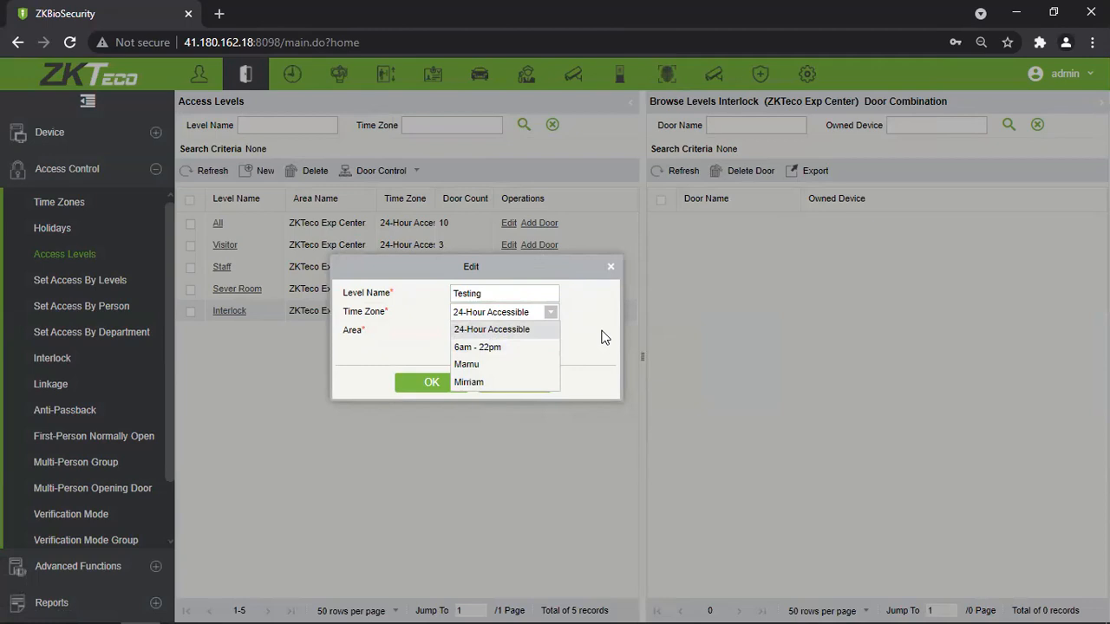
pyautogui.click(542, 330)
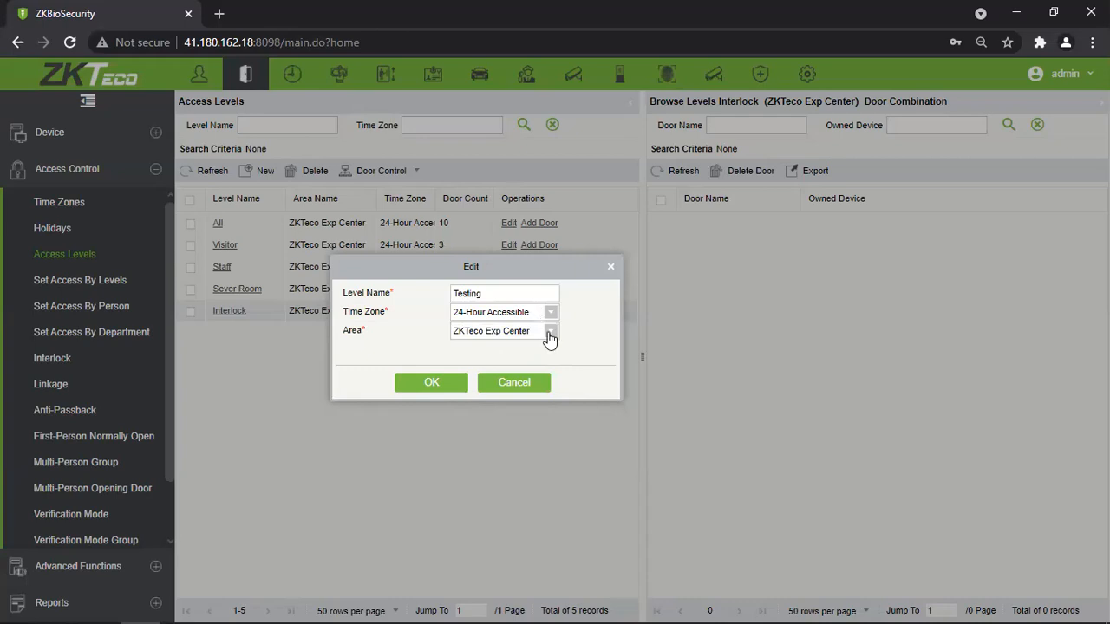
pyautogui.click(550, 334)
pyautogui.scroll(-2, 551, 416)
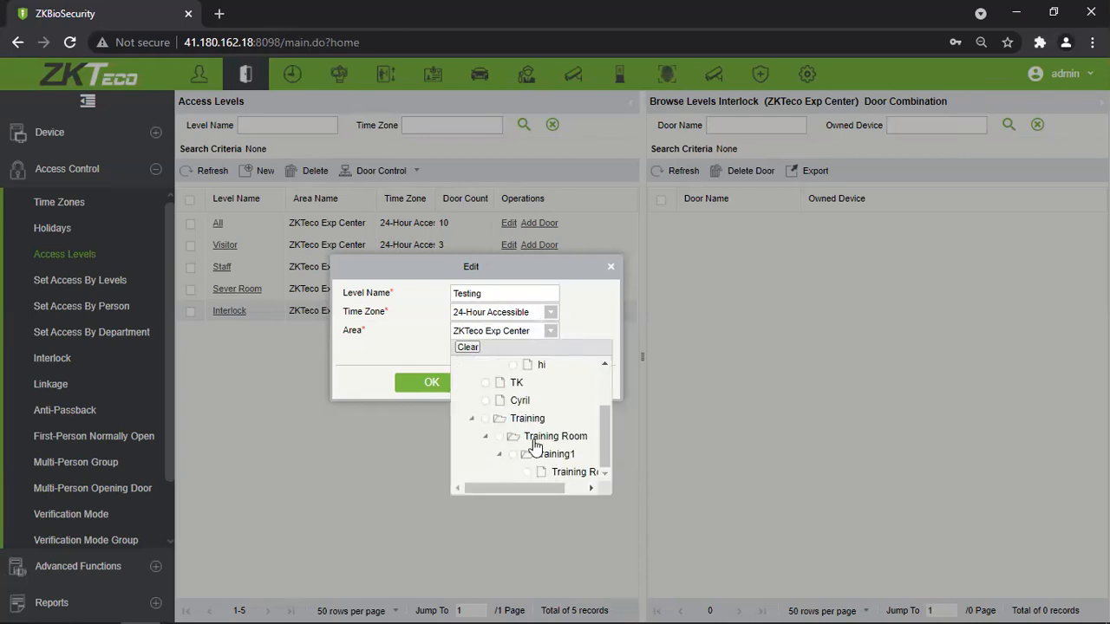
pyautogui.click(496, 421)
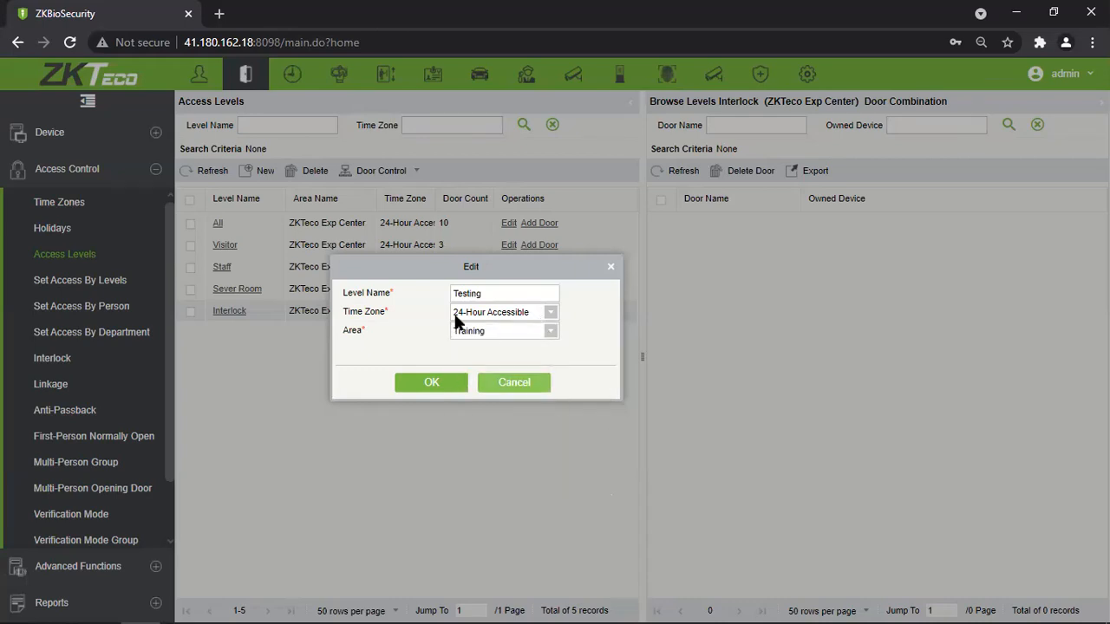
pyautogui.click(426, 384)
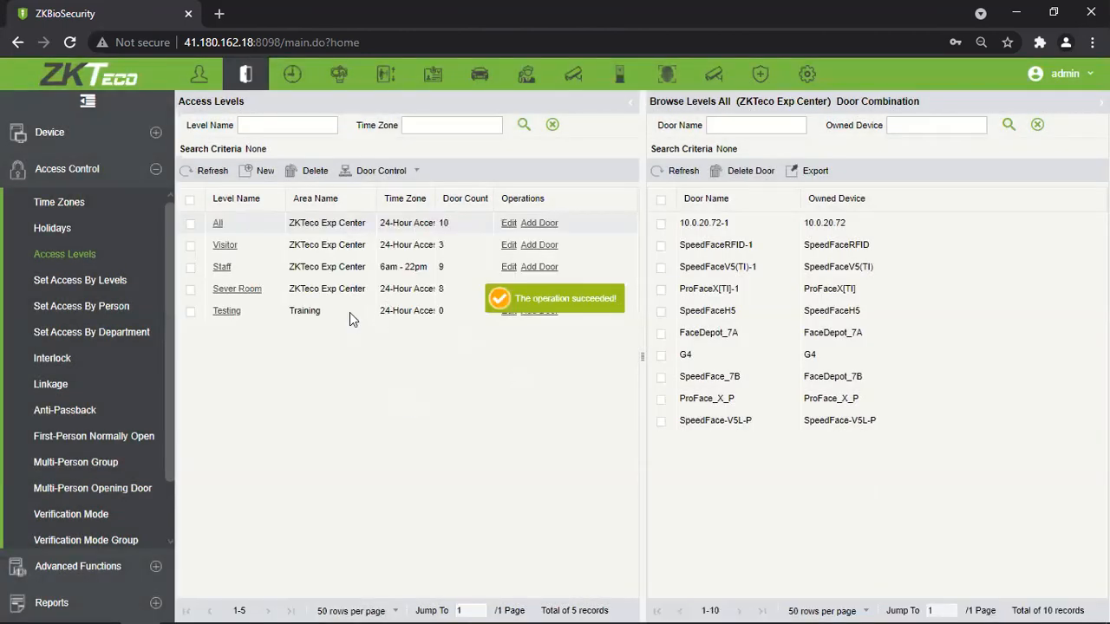
pyautogui.click(350, 313)
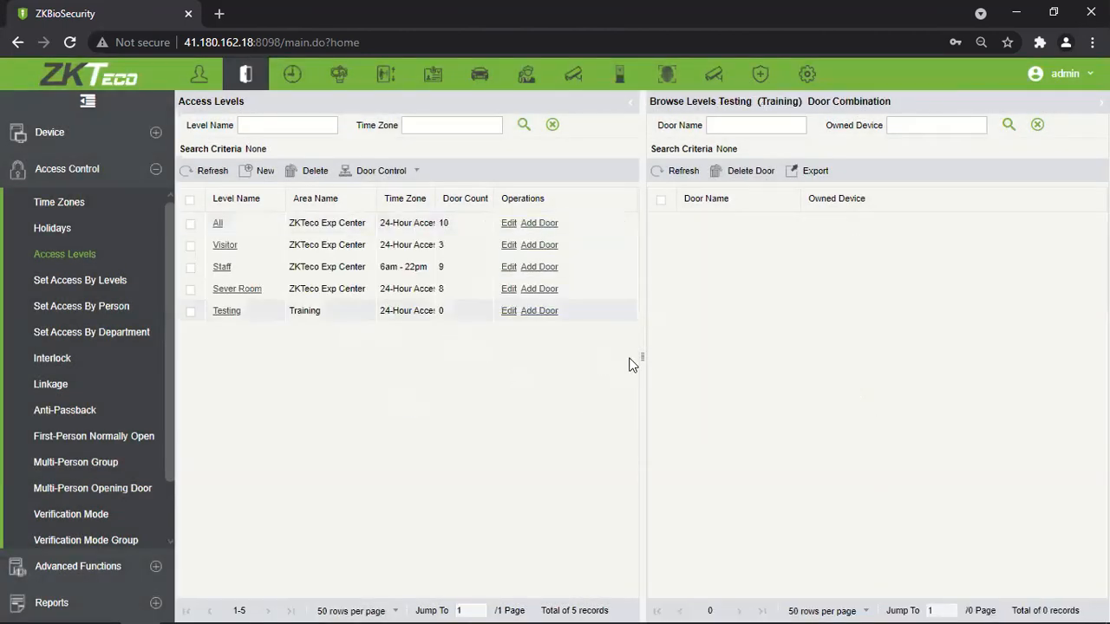
# Review each access level's doors and close the Sever Room door picker unchanged.
pyautogui.moveTo(462, 226); pyautogui.dragTo(443, 249)
pyautogui.click(440, 245)
pyautogui.click(441, 267)
pyautogui.click(441, 289)
pyautogui.click(442, 314)
pyautogui.click(466, 309)
pyautogui.click(468, 296)
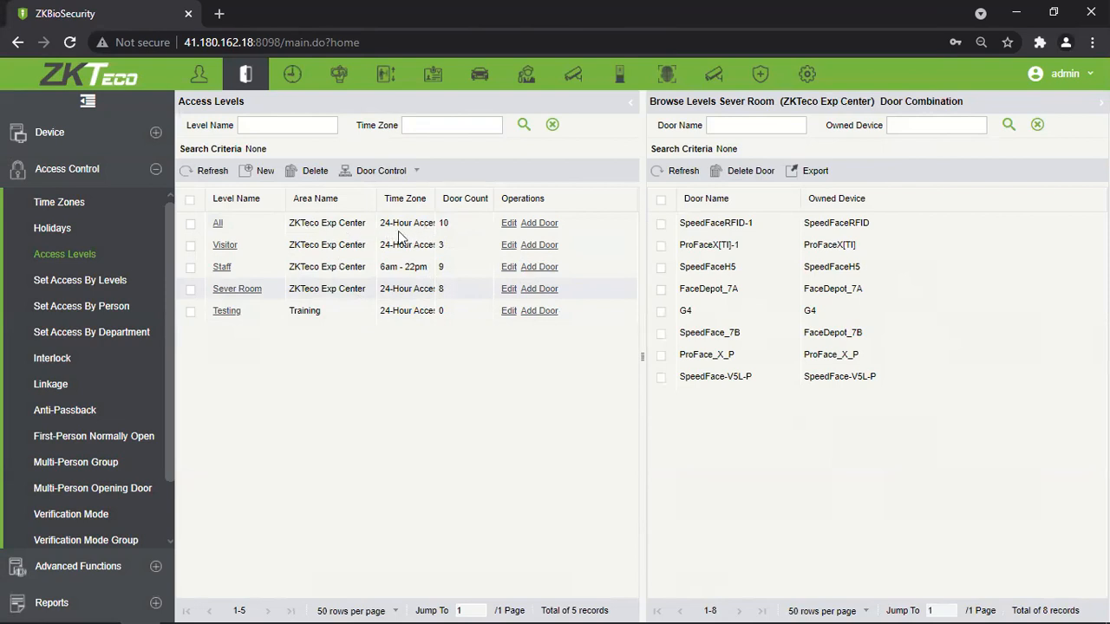
pyautogui.click(534, 290)
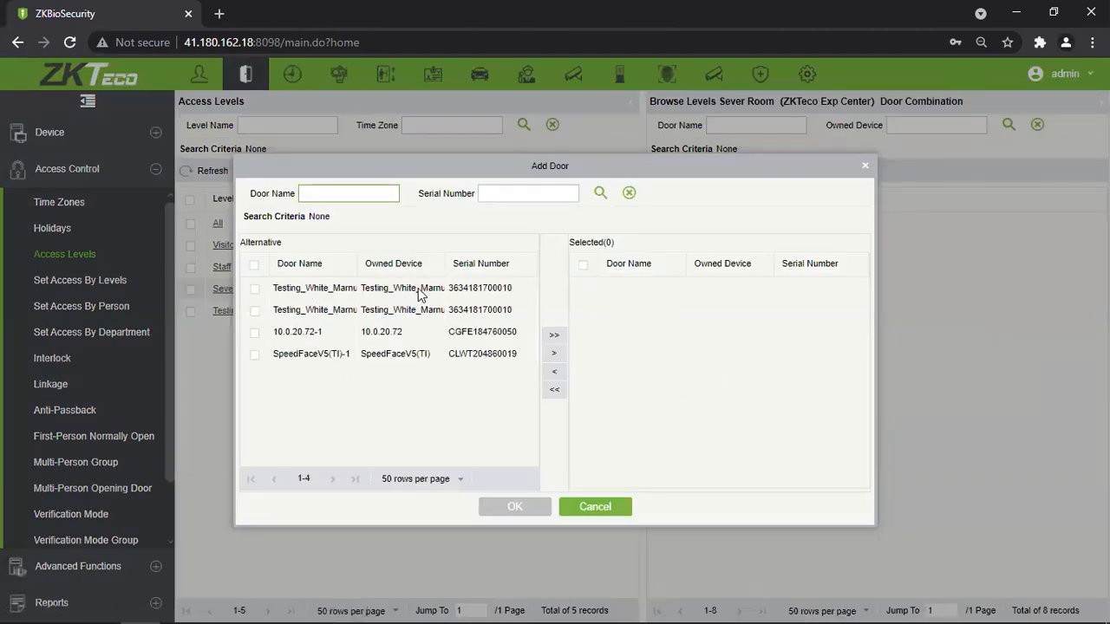
pyautogui.click(865, 165)
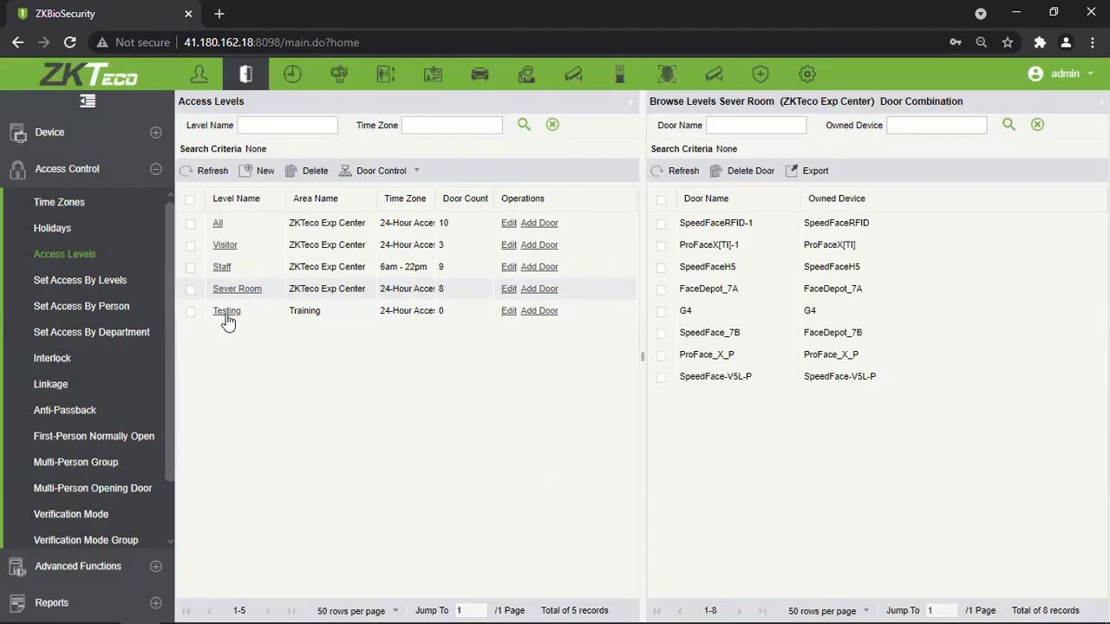
# Add doors Testing_White_Marnu-1 and Testing_White_Marnu-2 to the Testing level.
pyautogui.click(539, 312)
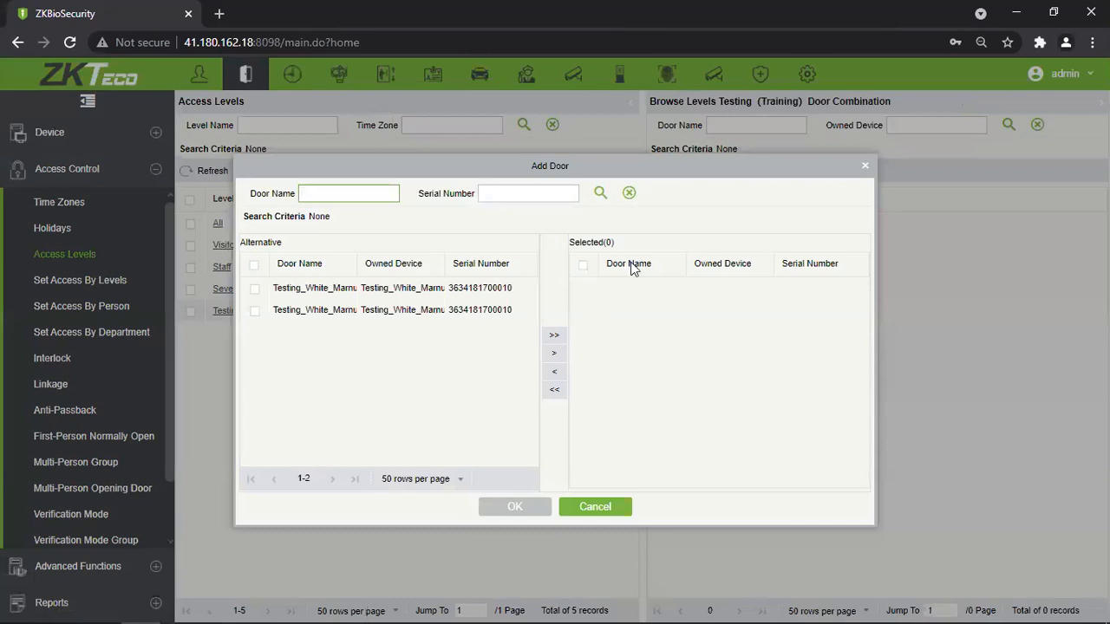
pyautogui.click(254, 264)
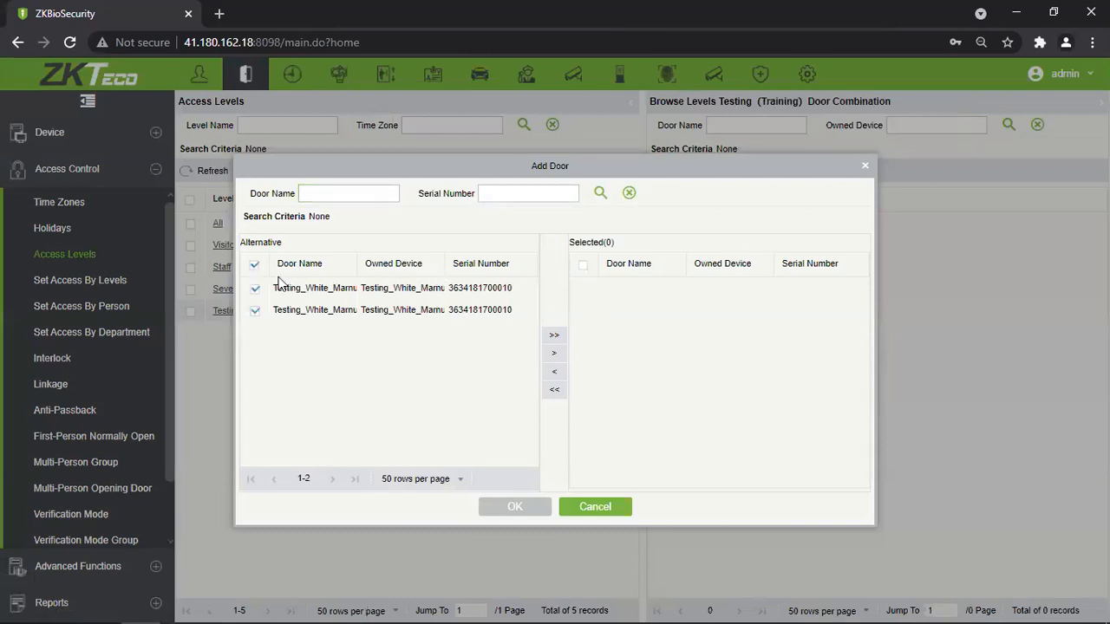
pyautogui.click(555, 354)
pyautogui.moveTo(532, 166); pyautogui.dragTo(661, 156)
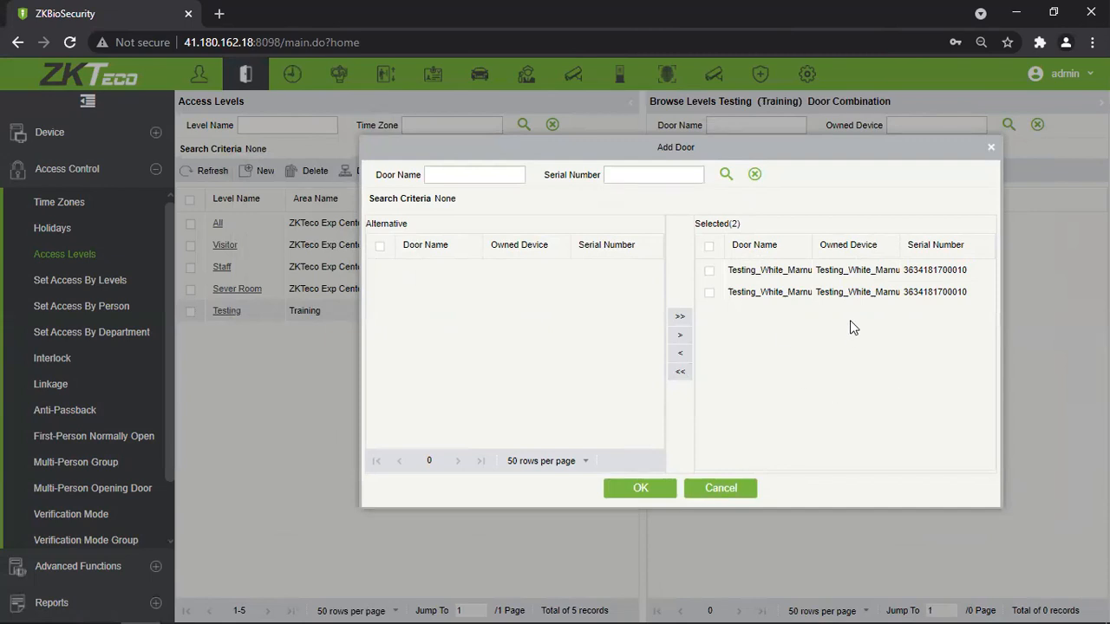
pyautogui.click(643, 490)
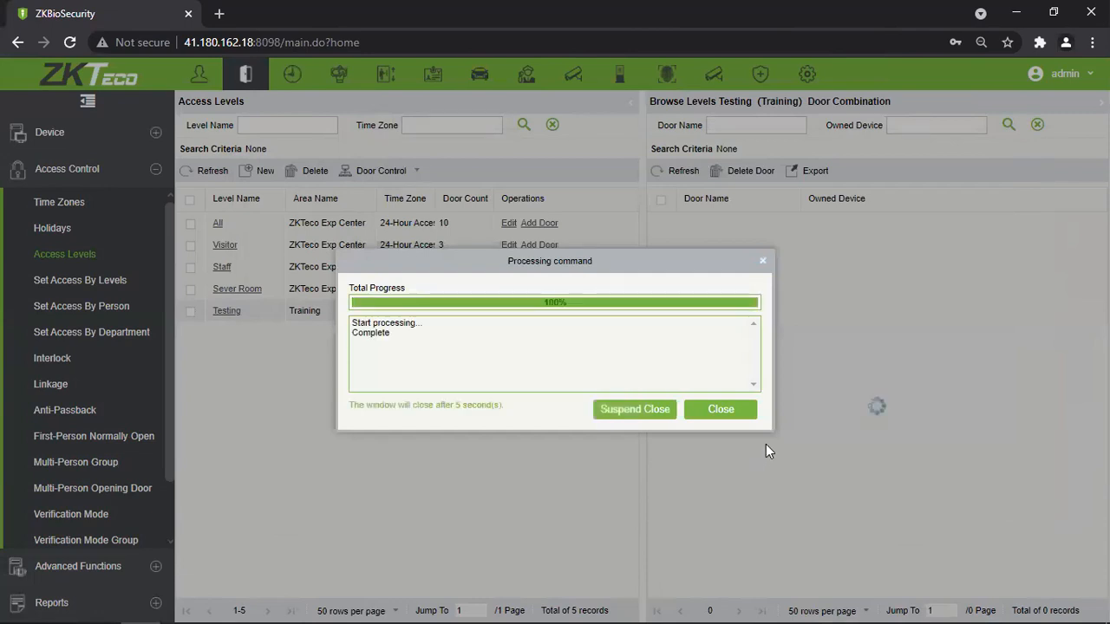
pyautogui.click(716, 413)
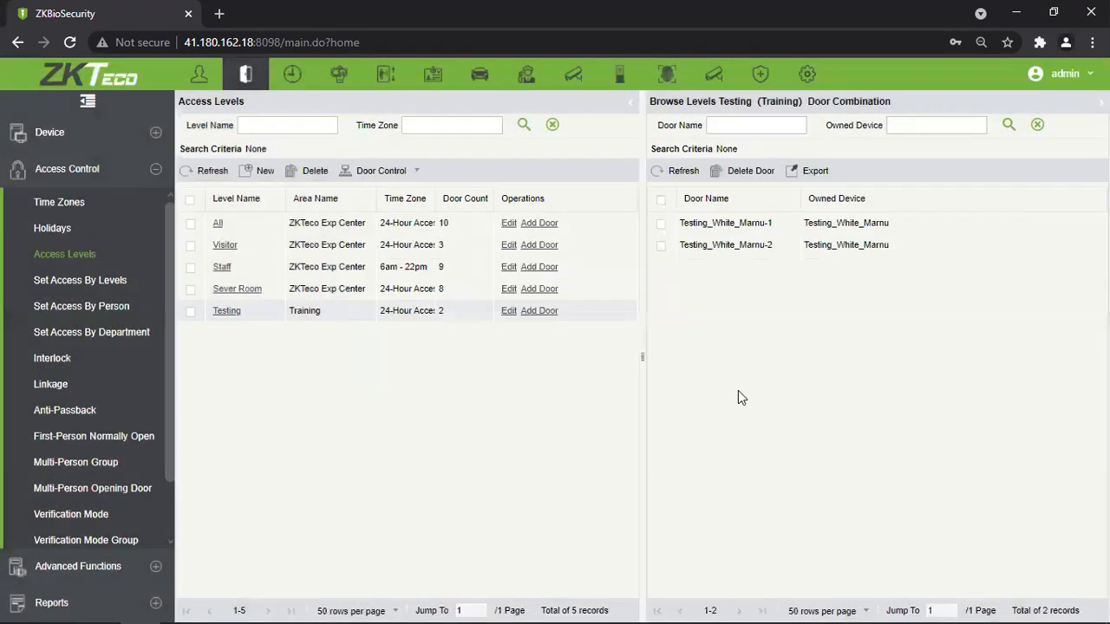
pyautogui.click(510, 311)
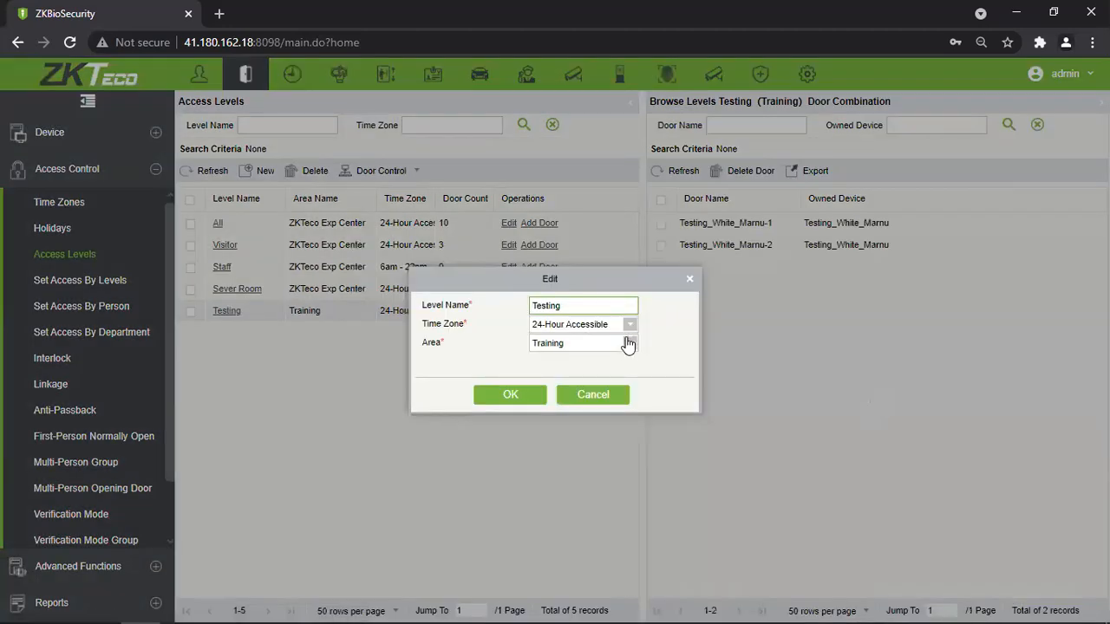
pyautogui.click(629, 342)
pyautogui.click(554, 379)
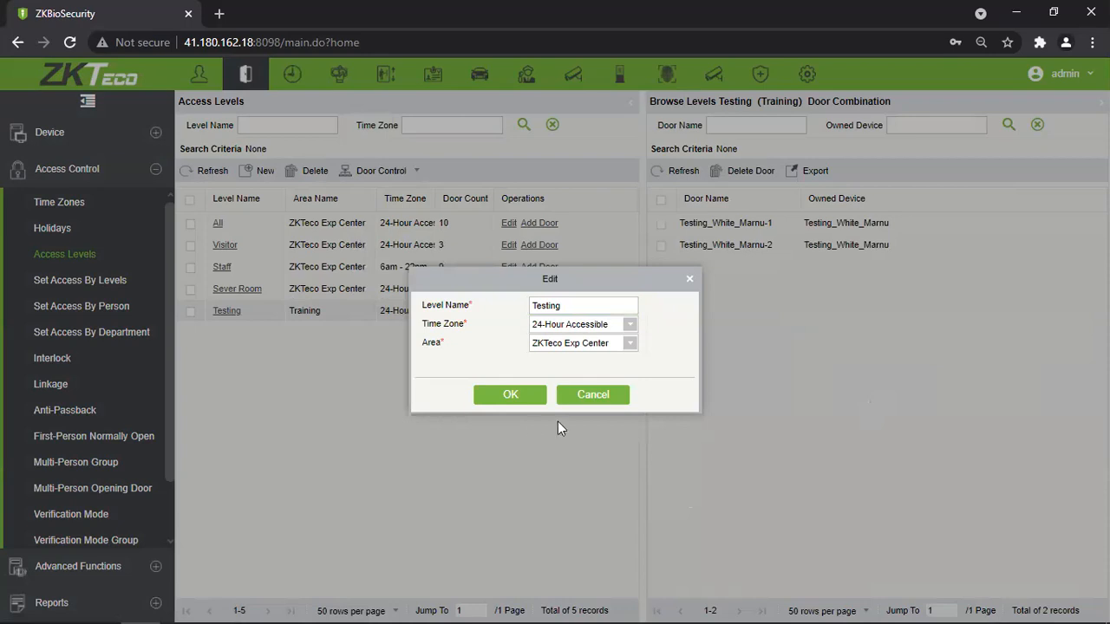
pyautogui.click(520, 400)
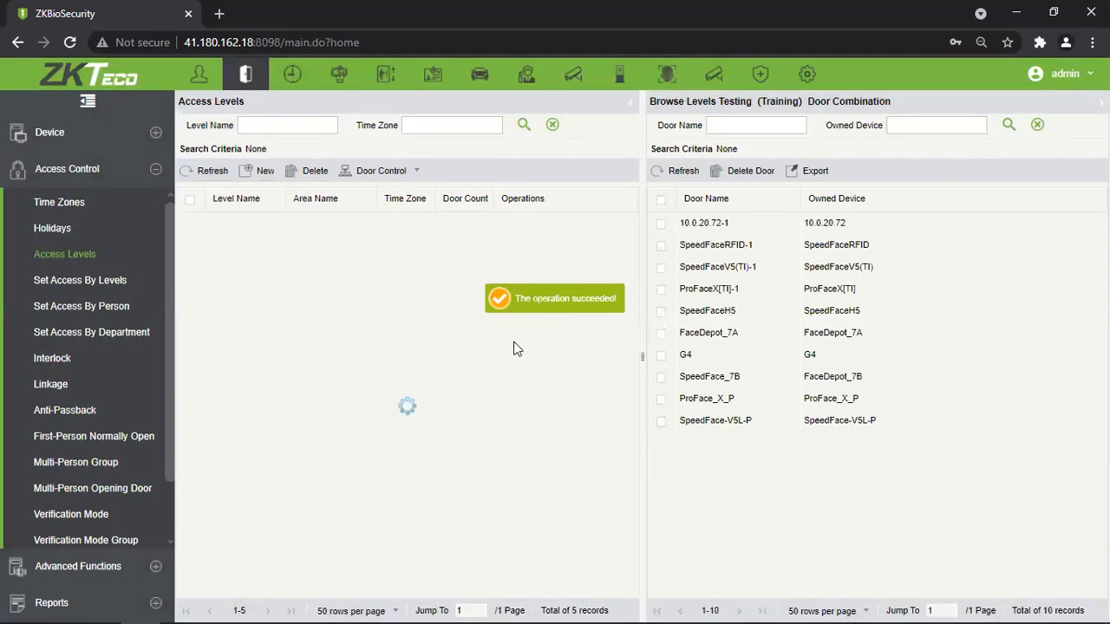
pyautogui.click(420, 315)
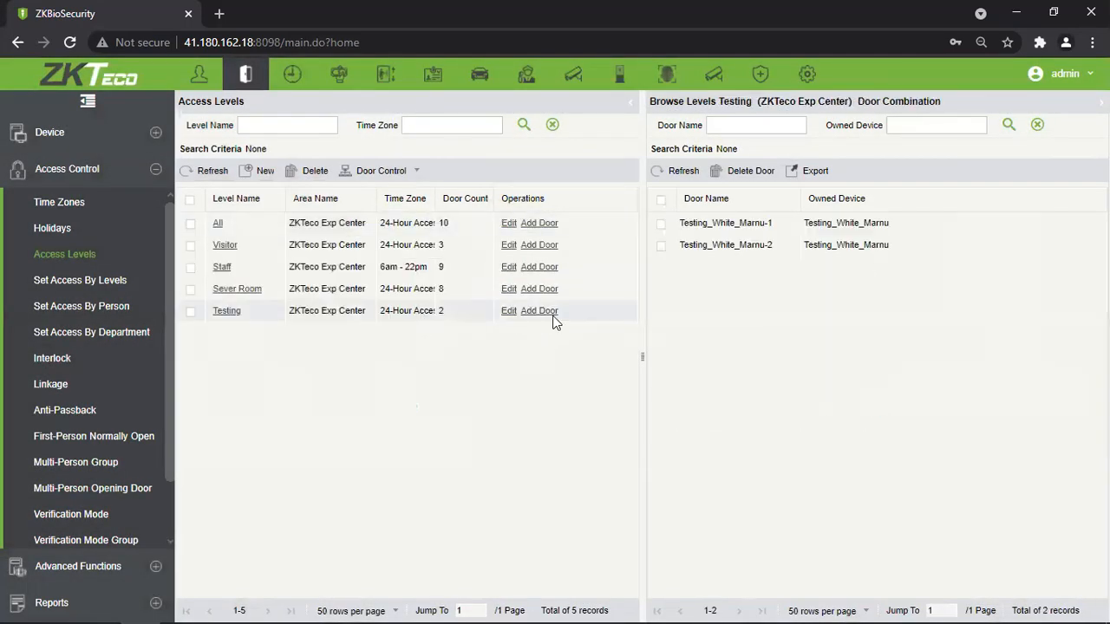
pyautogui.scroll(-2, 459, 338)
pyautogui.scroll(2, 447, 338)
pyautogui.scroll(-2, 446, 339)
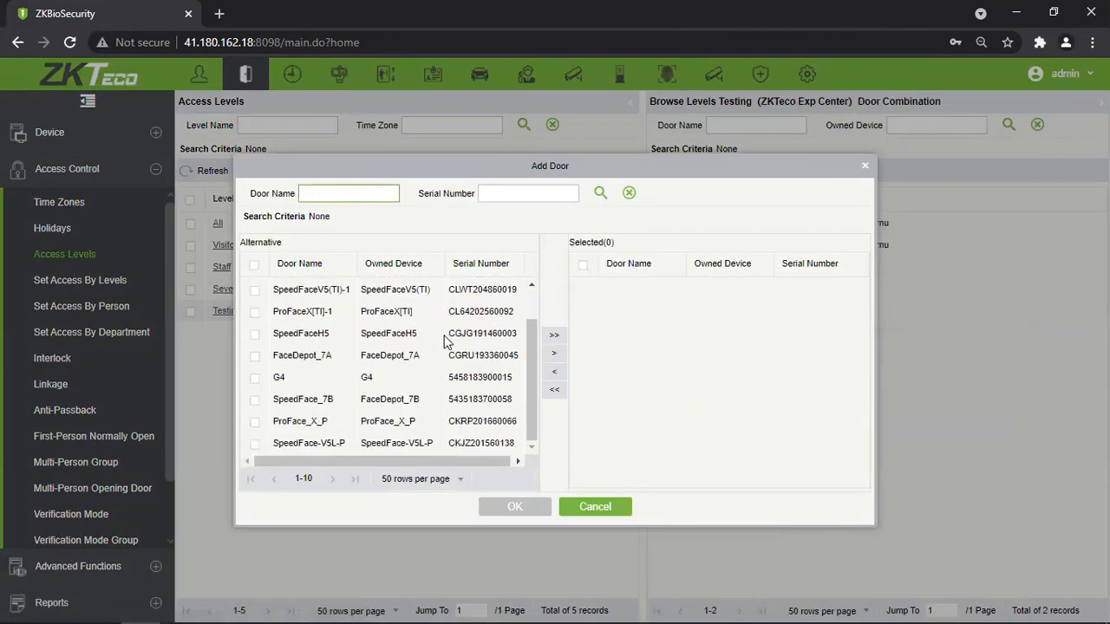
pyautogui.scroll(2, 446, 351)
pyautogui.scroll(-2, 446, 351)
pyautogui.click(864, 165)
pyautogui.click(512, 312)
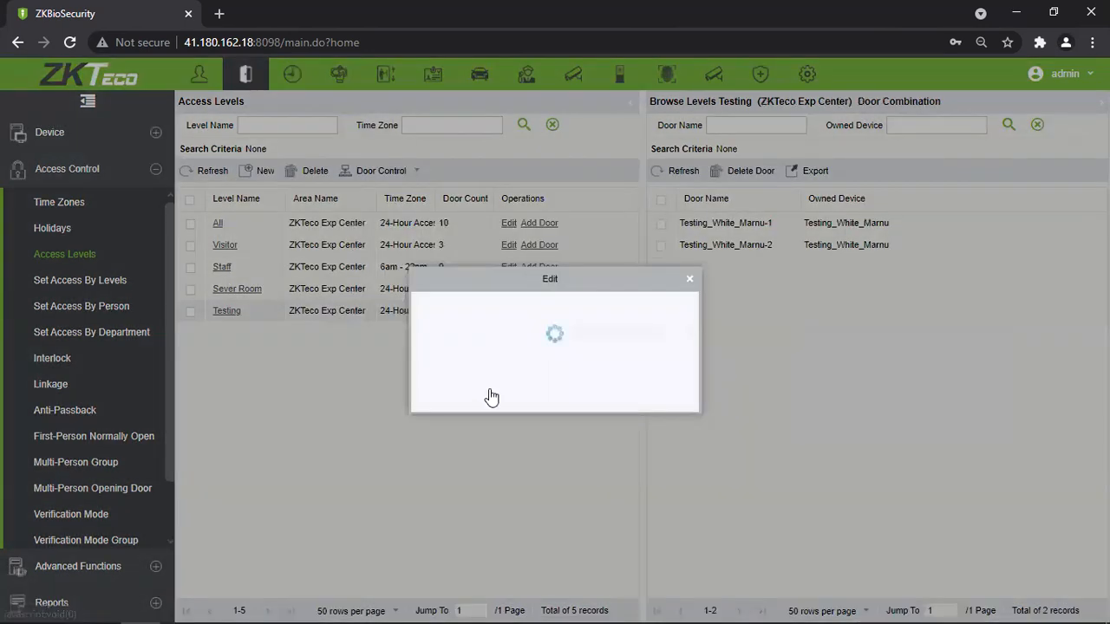
pyautogui.click(630, 343)
pyautogui.scroll(-2, 598, 442)
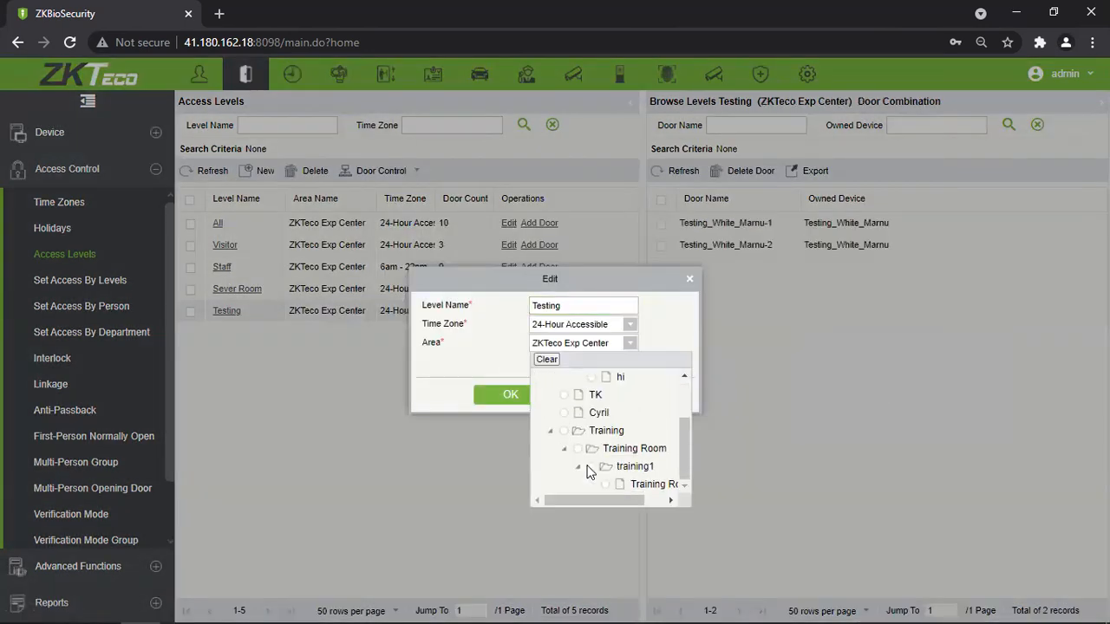
pyautogui.click(563, 432)
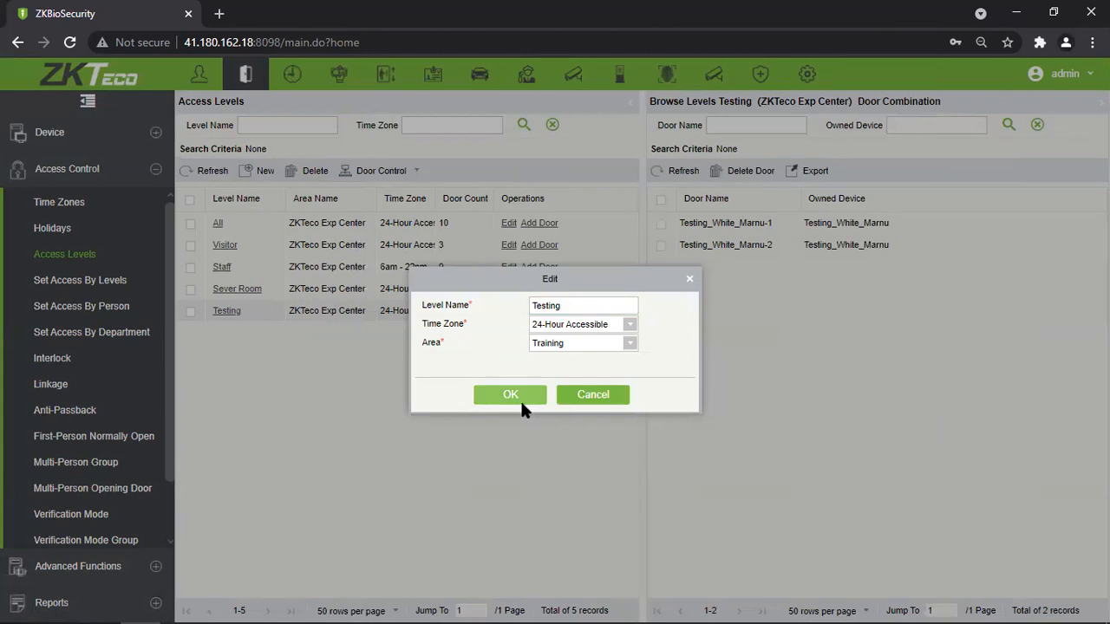
pyautogui.click(524, 401)
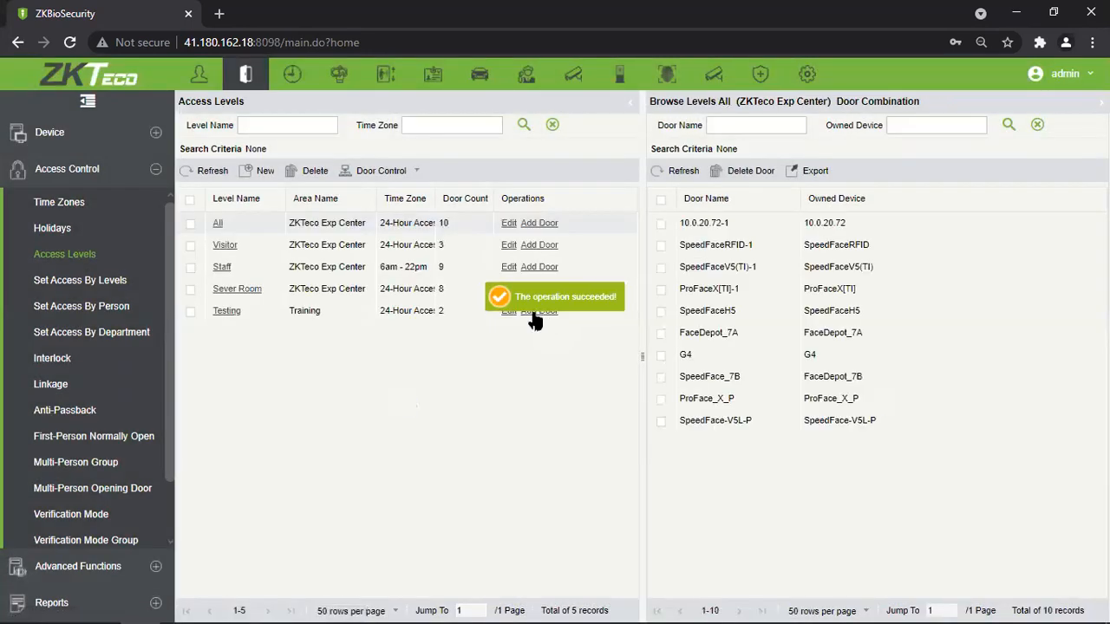
pyautogui.click(540, 311)
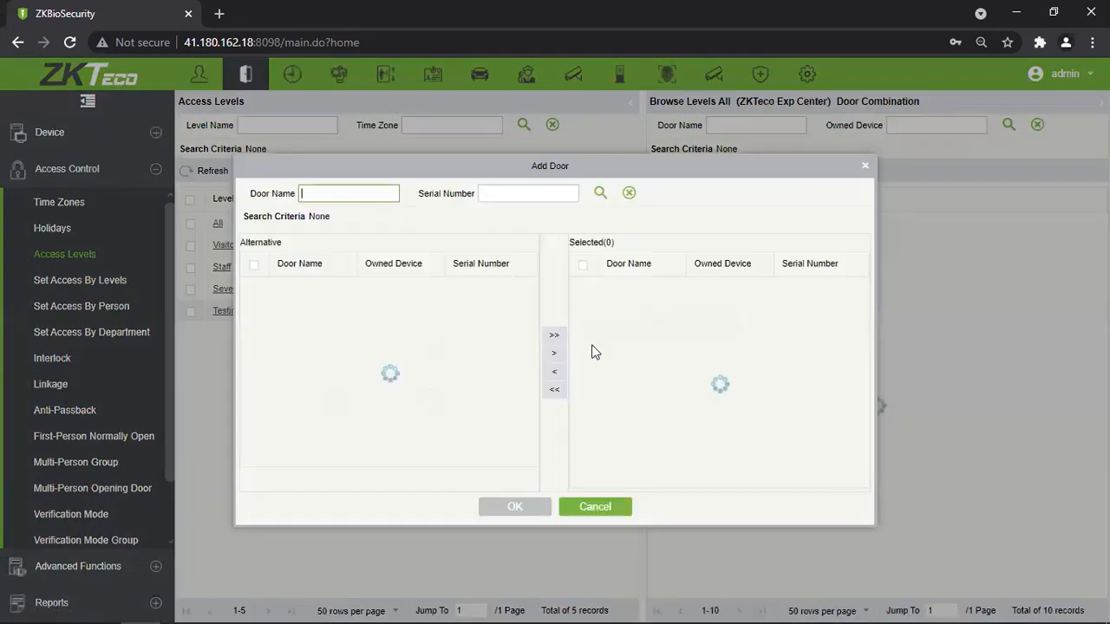
pyautogui.click(865, 166)
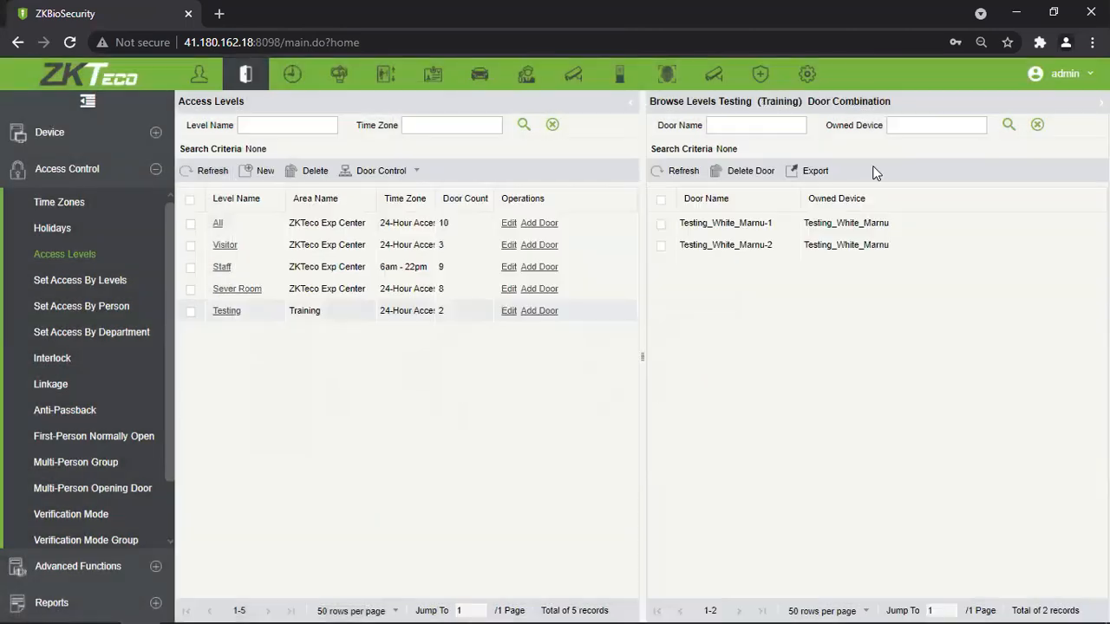
# Browse the Visitor and All levels' door pickers, closing both without adding doors.
pyautogui.click(459, 251)
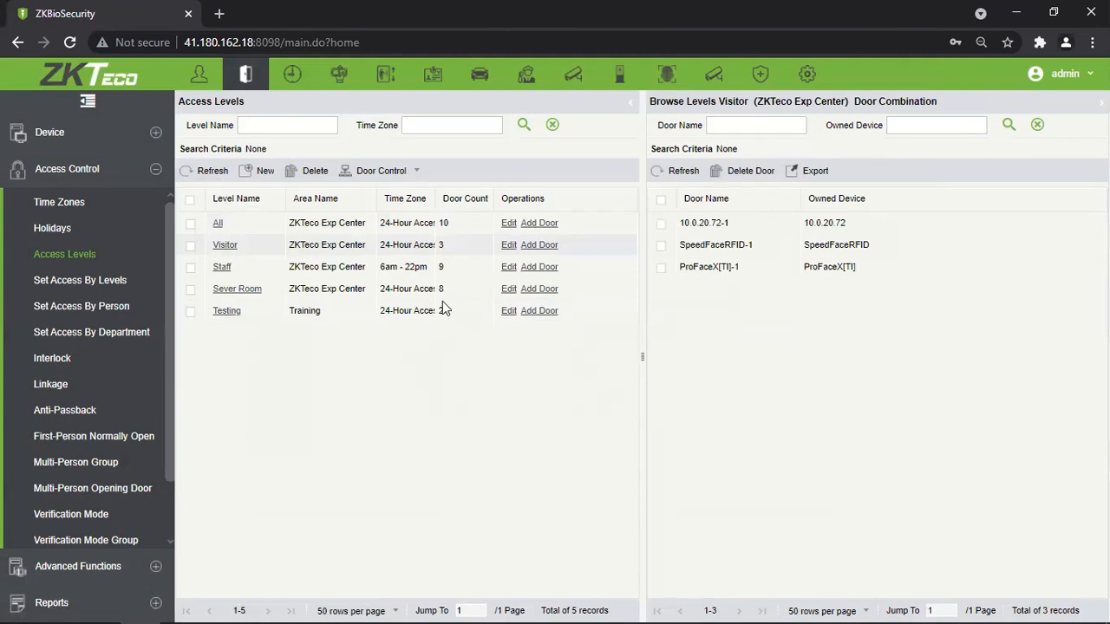
pyautogui.click(545, 247)
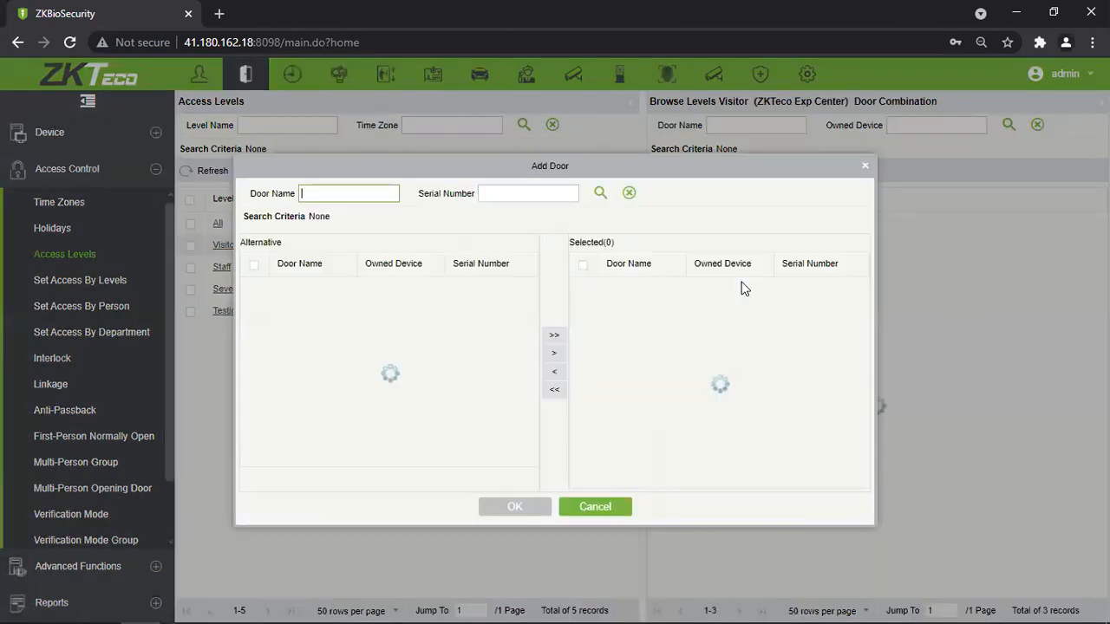
pyautogui.scroll(-1, 481, 334)
pyautogui.scroll(1, 448, 375)
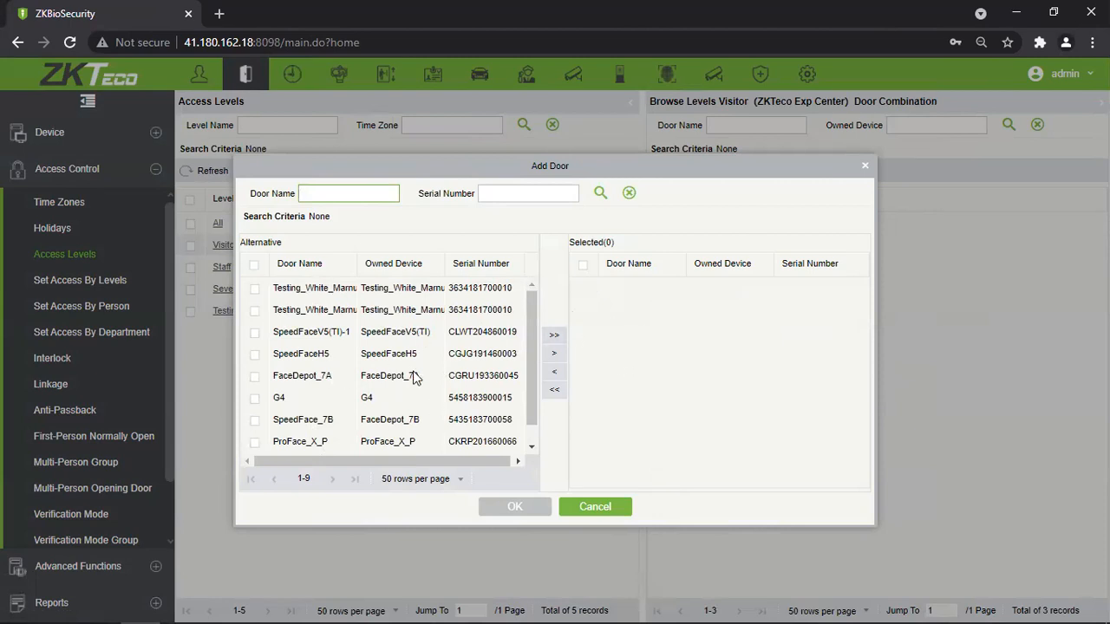
pyautogui.click(590, 507)
pyautogui.click(548, 227)
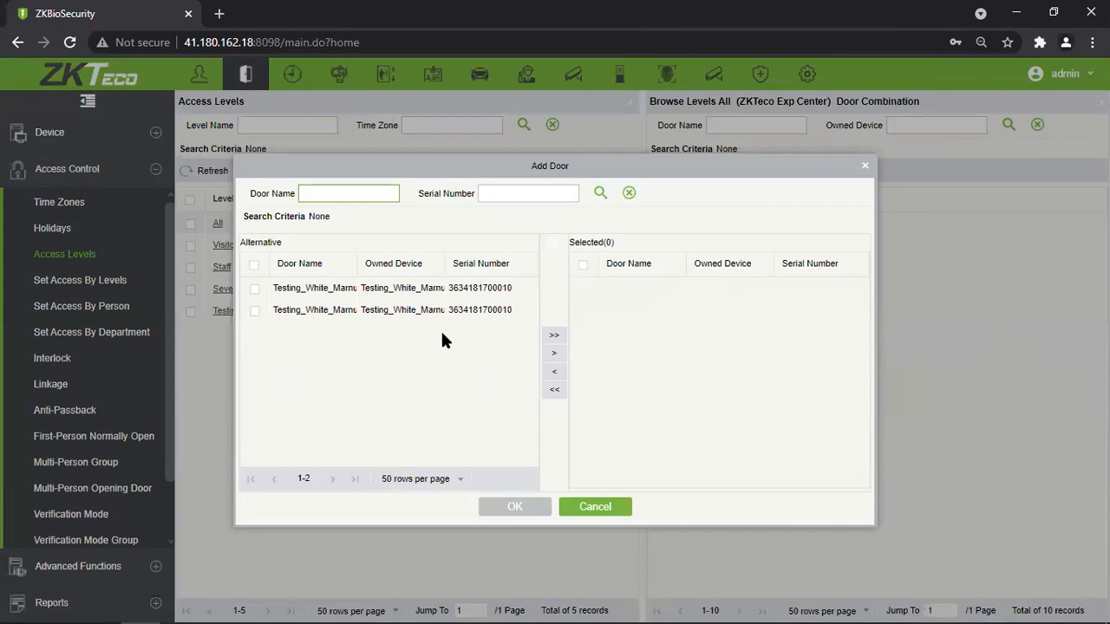
pyautogui.moveTo(788, 170); pyautogui.dragTo(762, 147)
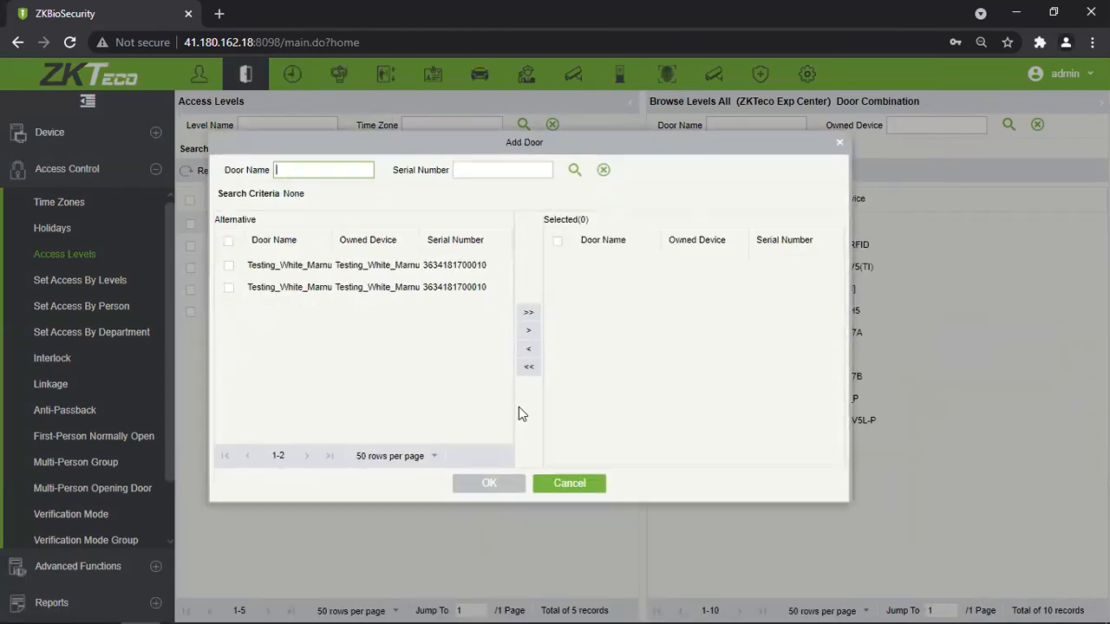
pyautogui.click(844, 147)
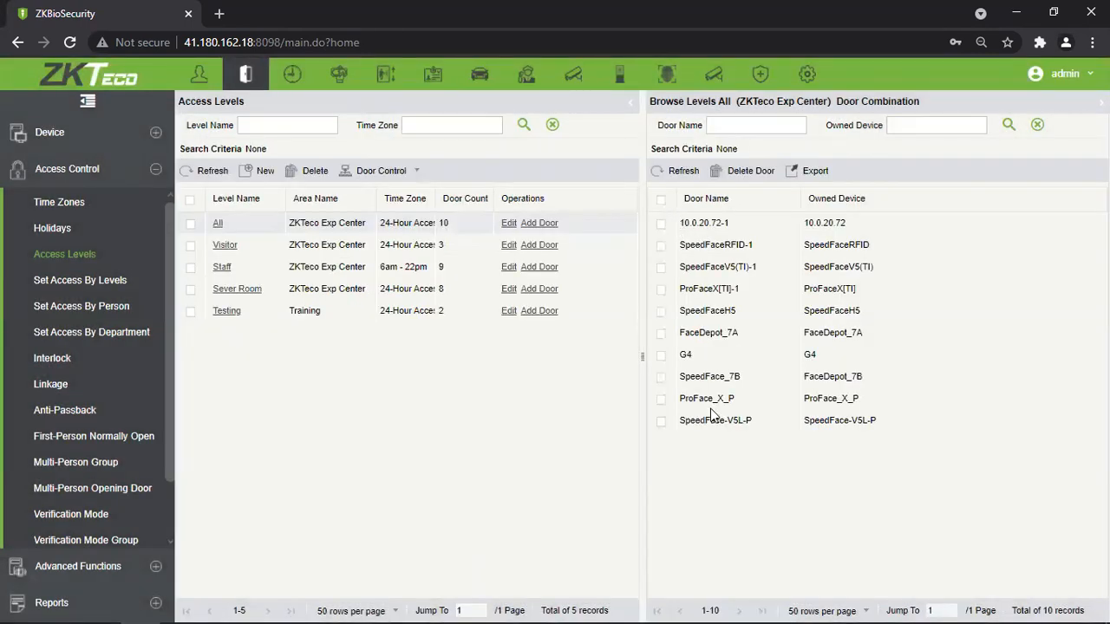
# Remove all nine doors from the Staff access level.
pyautogui.click(662, 223)
pyautogui.click(663, 268)
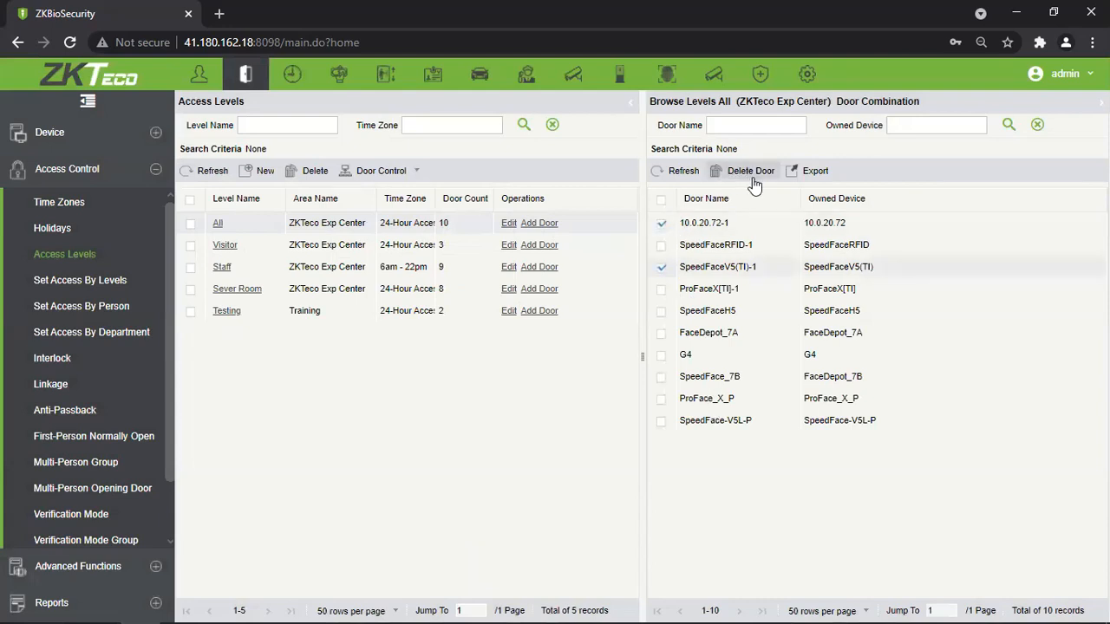
pyautogui.click(404, 265)
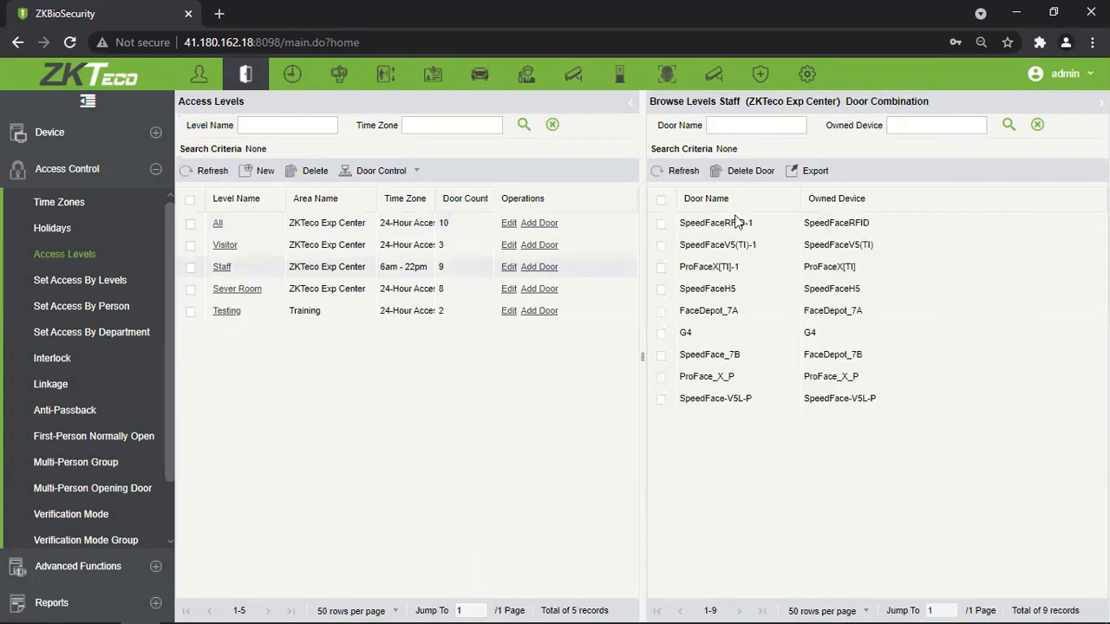
pyautogui.click(661, 201)
pyautogui.click(744, 171)
pyautogui.click(500, 370)
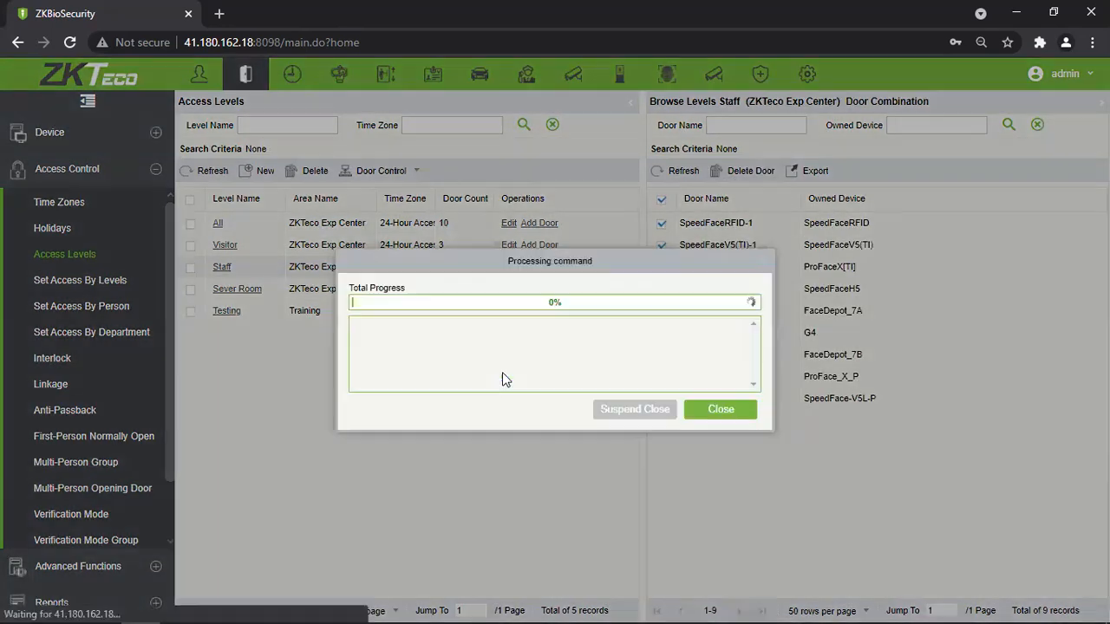
pyautogui.click(720, 412)
# Try deleting the Staff level and acknowledge it cannot be deleted while in use.
pyautogui.click(190, 267)
pyautogui.click(288, 174)
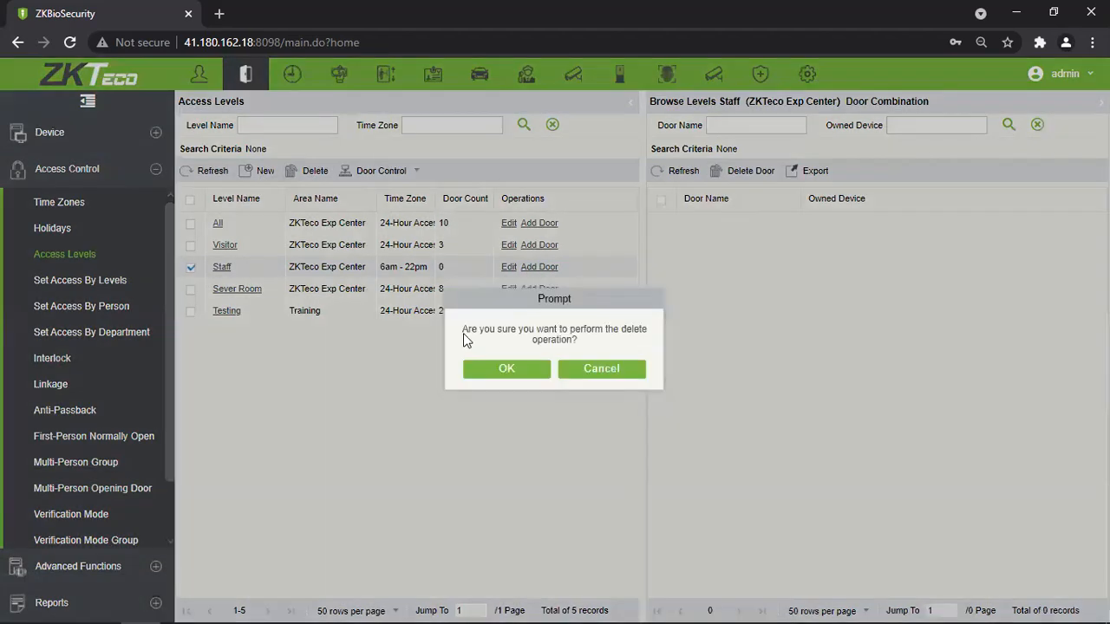
pyautogui.click(508, 382)
pyautogui.click(566, 376)
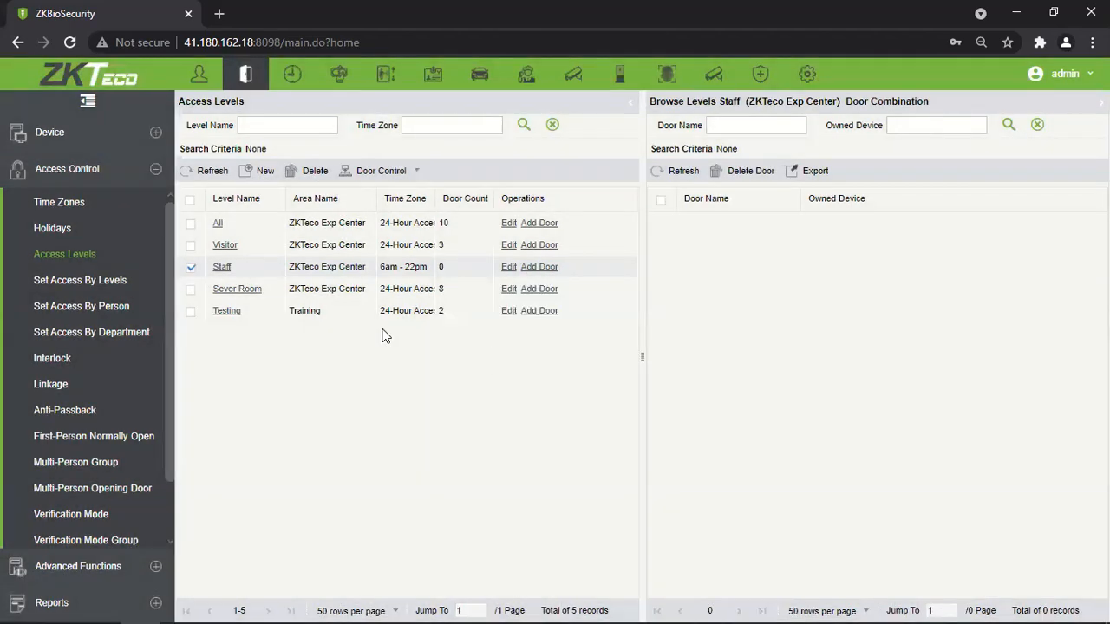
# Glance at the remote door actions and Testing level's doors, then open Set Access By Levels.
pyautogui.click(258, 296)
pyautogui.click(414, 171)
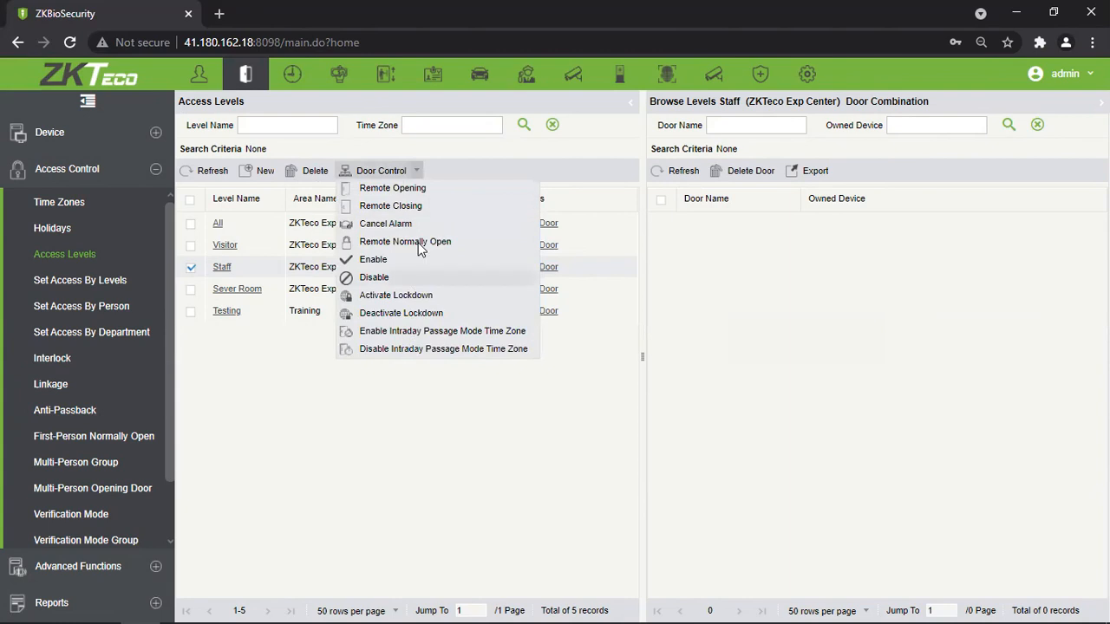
pyautogui.click(441, 469)
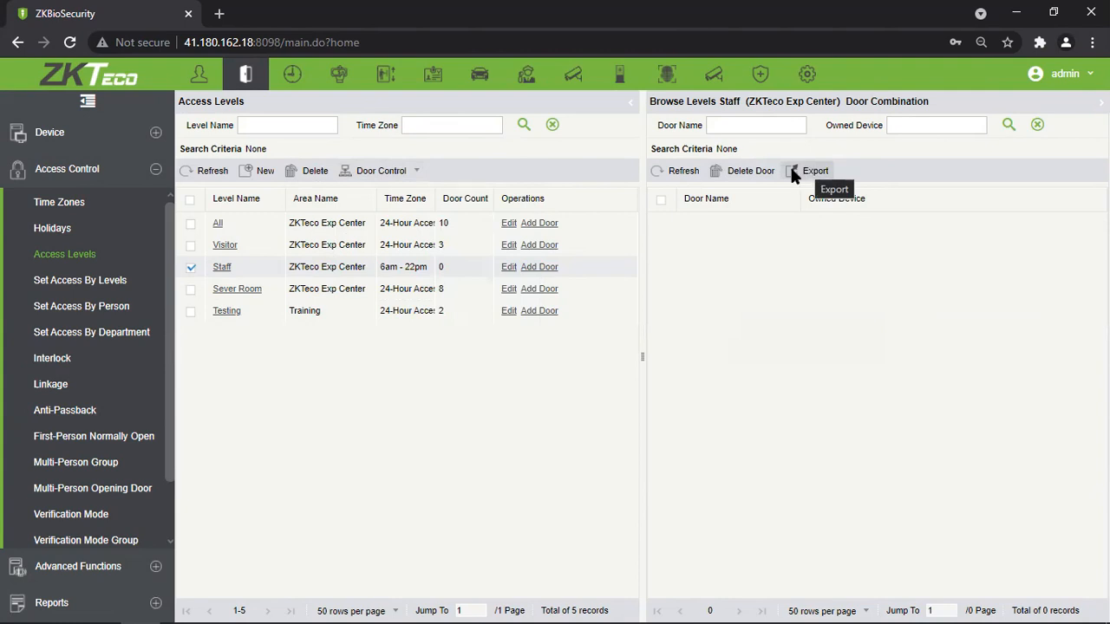
pyautogui.click(404, 312)
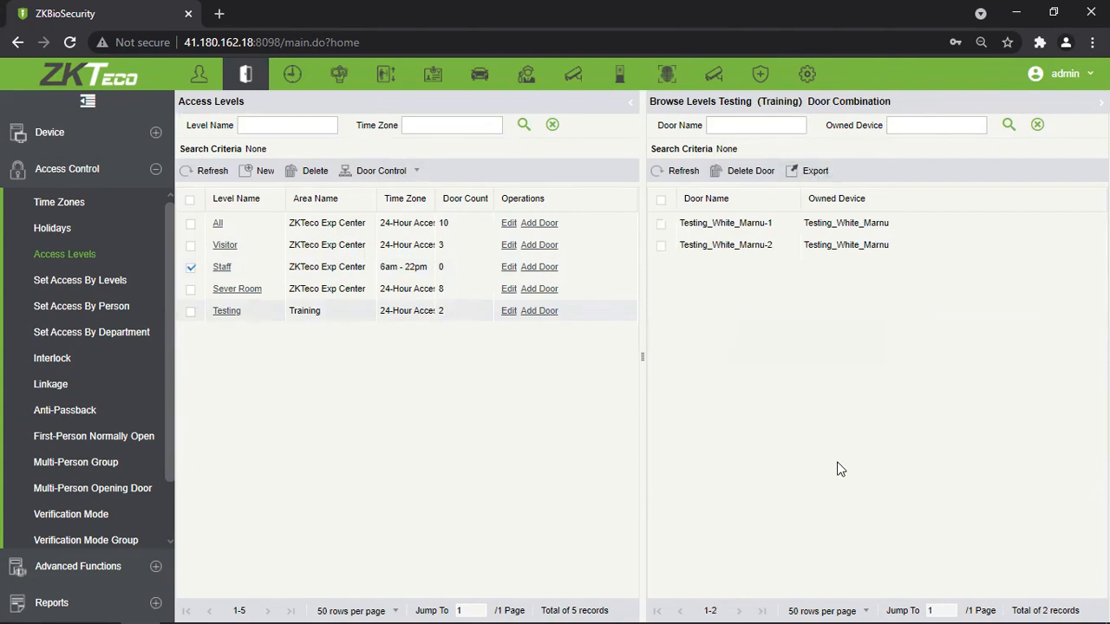
pyautogui.click(143, 279)
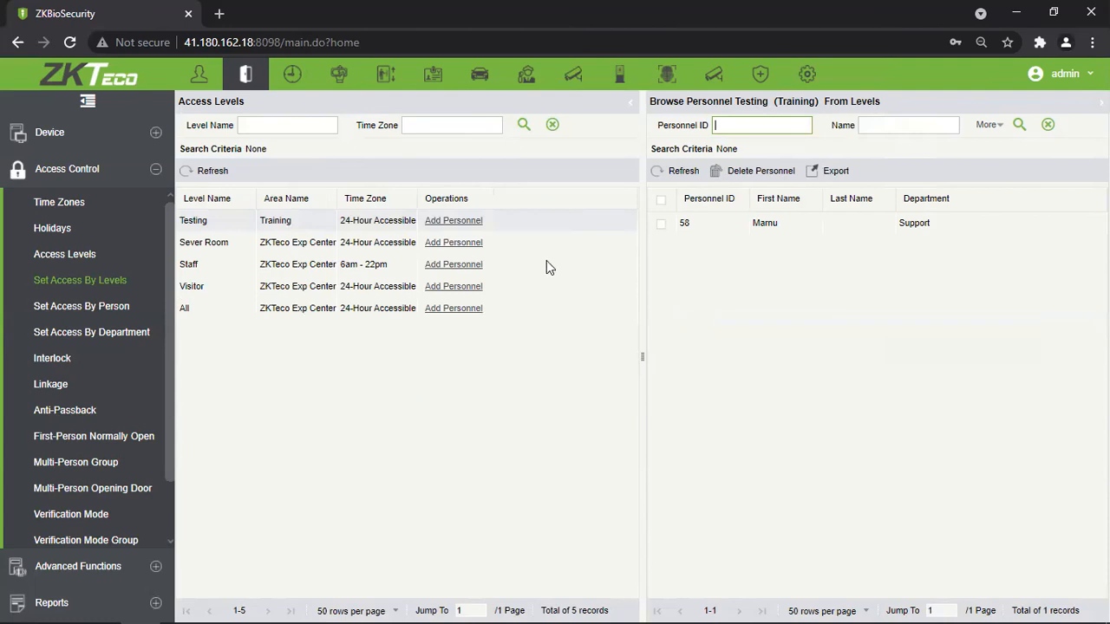
# Remove all 40 personnel from the Staff access level.
pyautogui.click(349, 265)
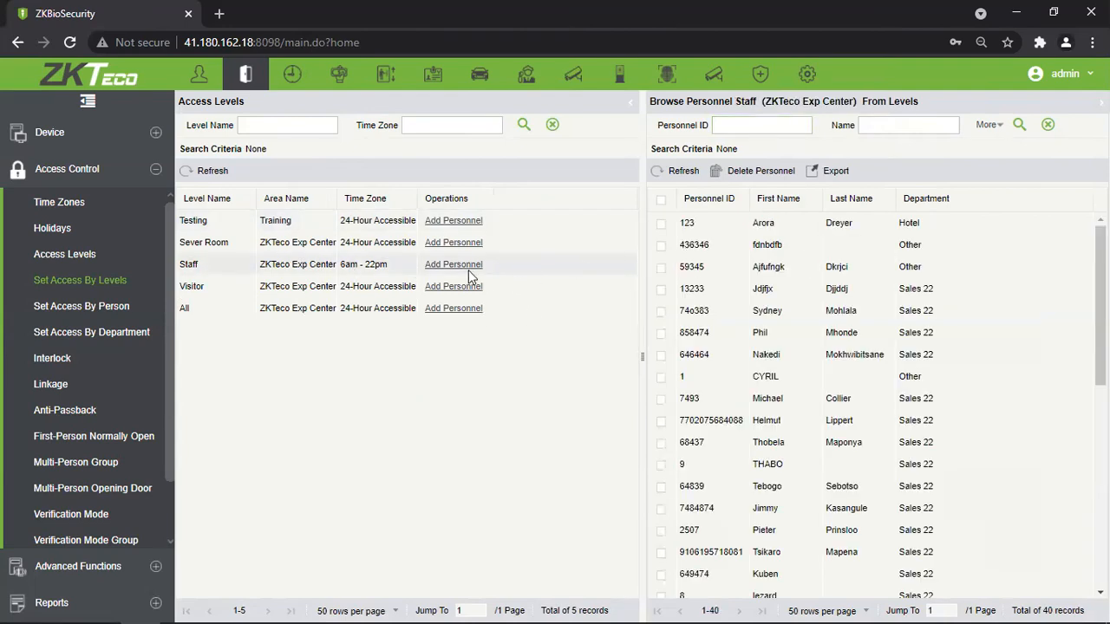
pyautogui.click(661, 199)
pyautogui.click(752, 171)
pyautogui.click(512, 371)
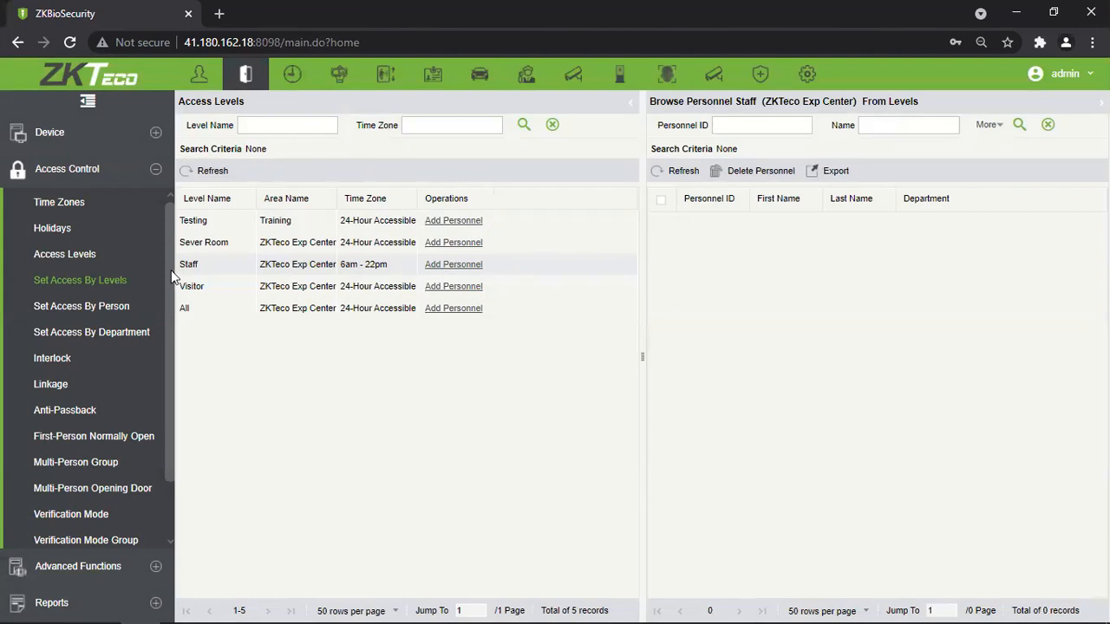
# Attempt deleting the Staff level again from Access Levels, which is refused.
pyautogui.click(66, 253)
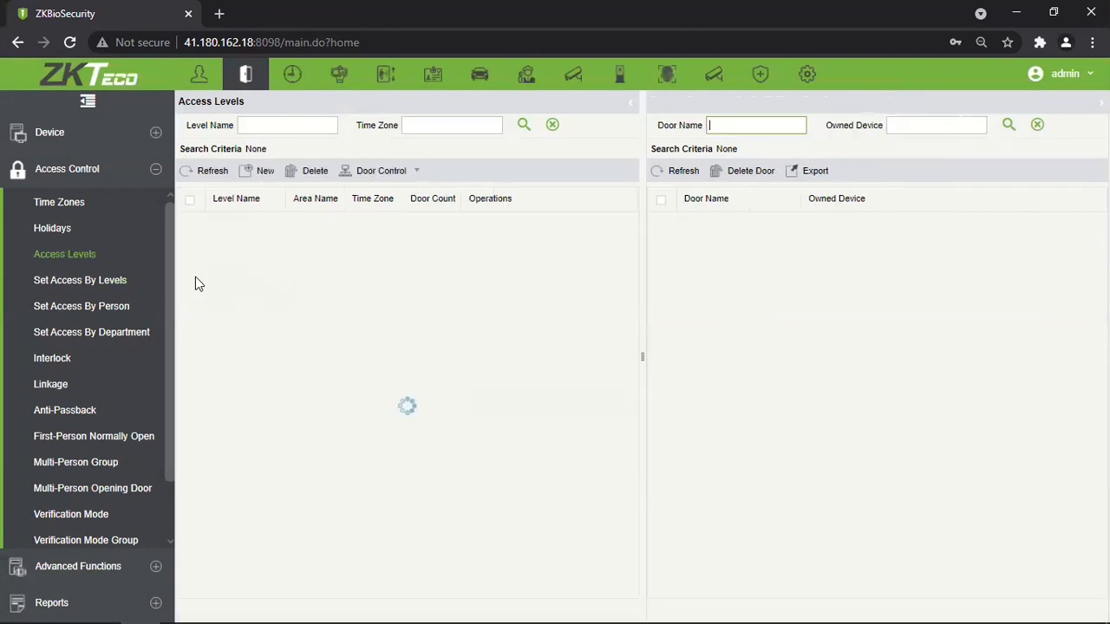
pyautogui.click(191, 267)
pyautogui.click(314, 171)
pyautogui.click(504, 369)
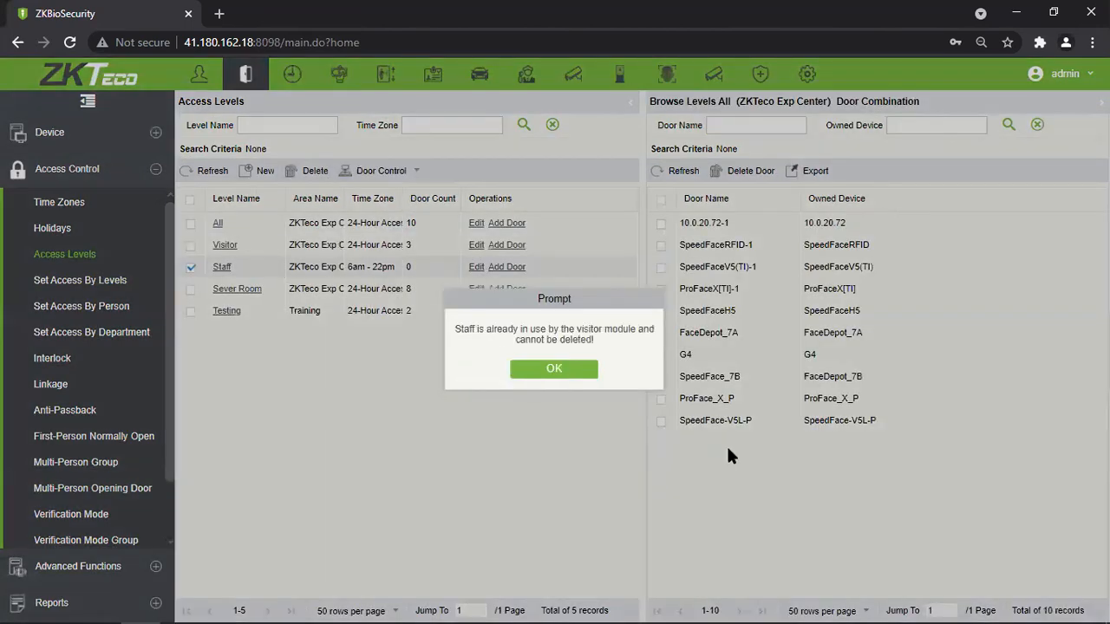
# Dismiss the cannot-be-deleted message and return to Set Access By Levels, where Testing lists one member.
pyautogui.click(575, 373)
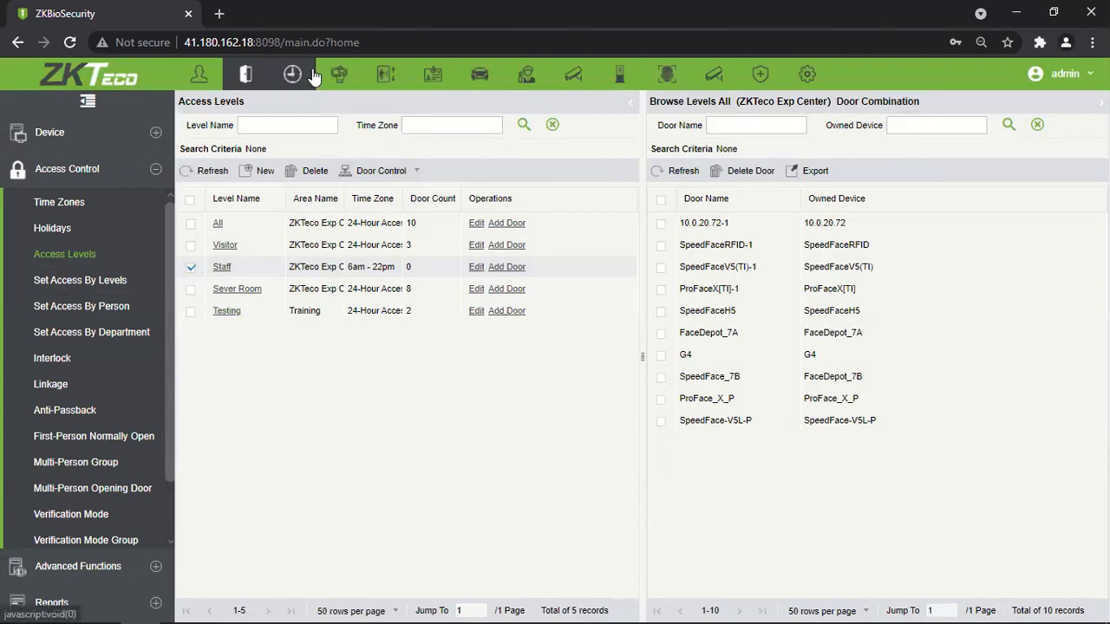
pyautogui.click(80, 280)
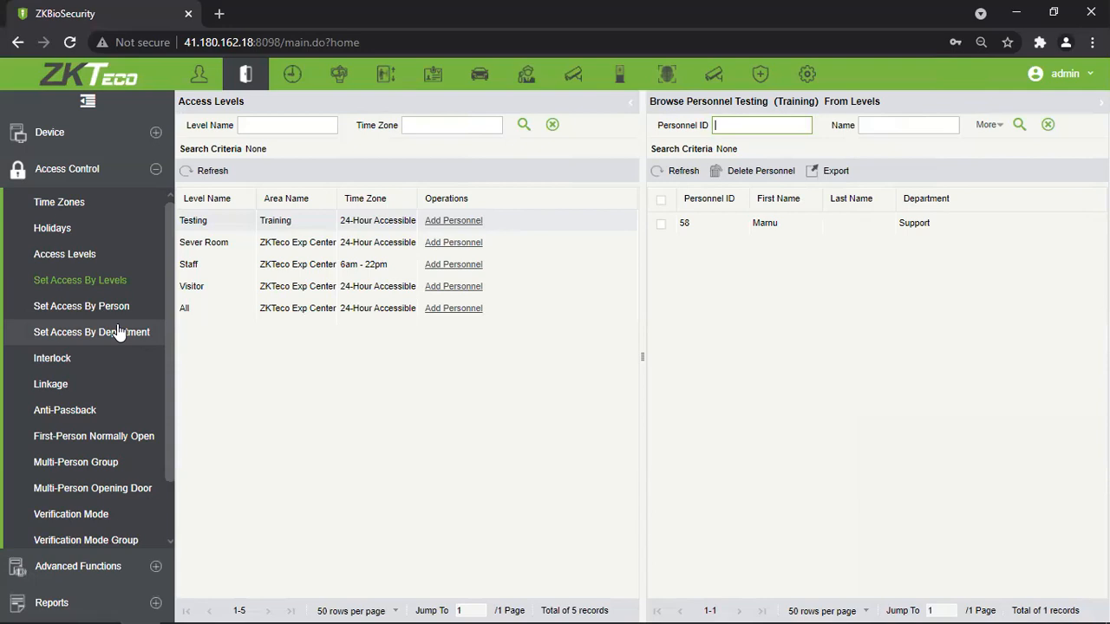
pyautogui.click(139, 295)
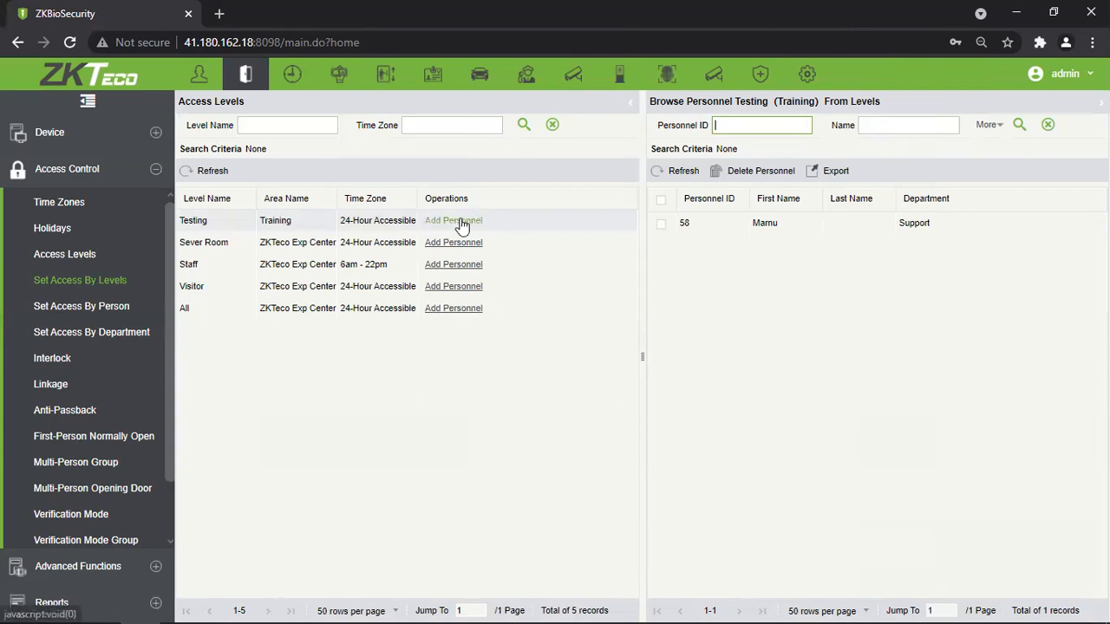
pyautogui.click(298, 222)
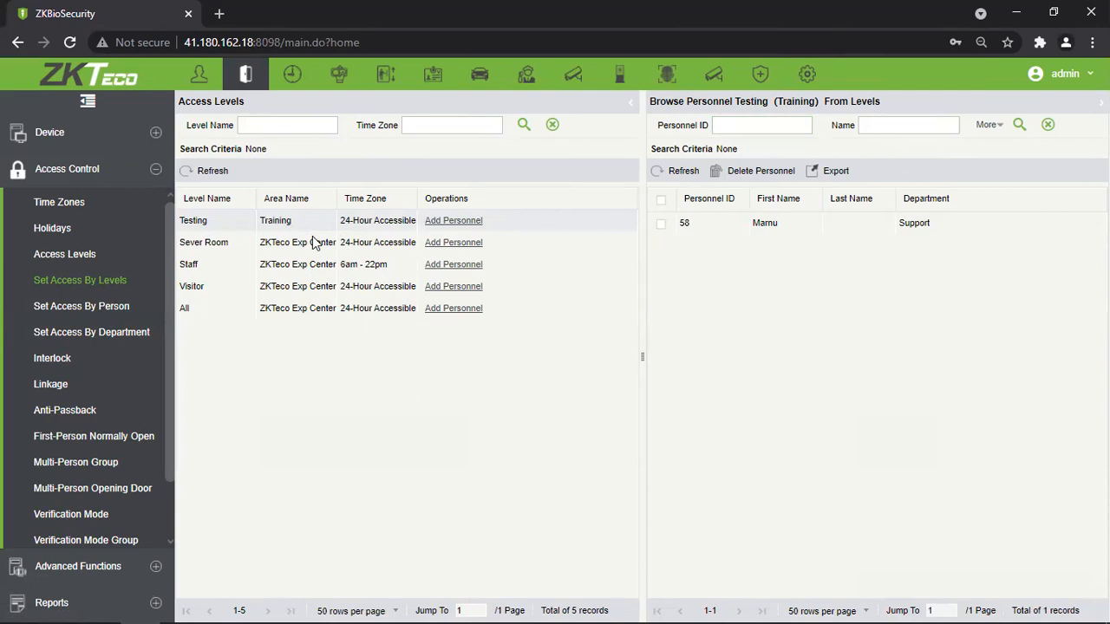
pyautogui.click(456, 222)
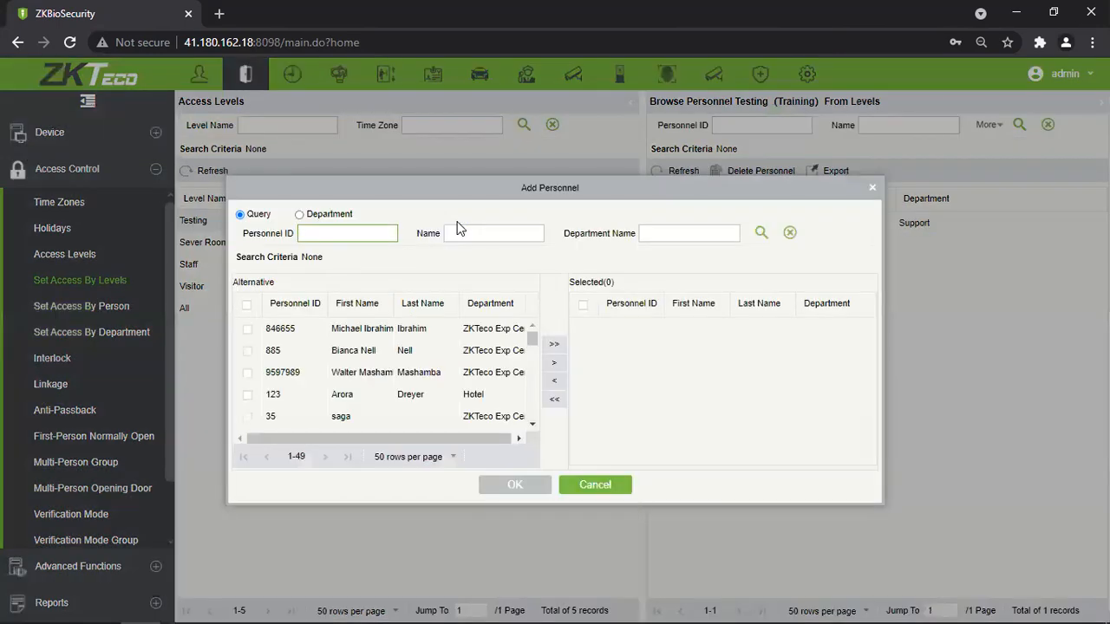
pyautogui.scroll(-10, 434, 377)
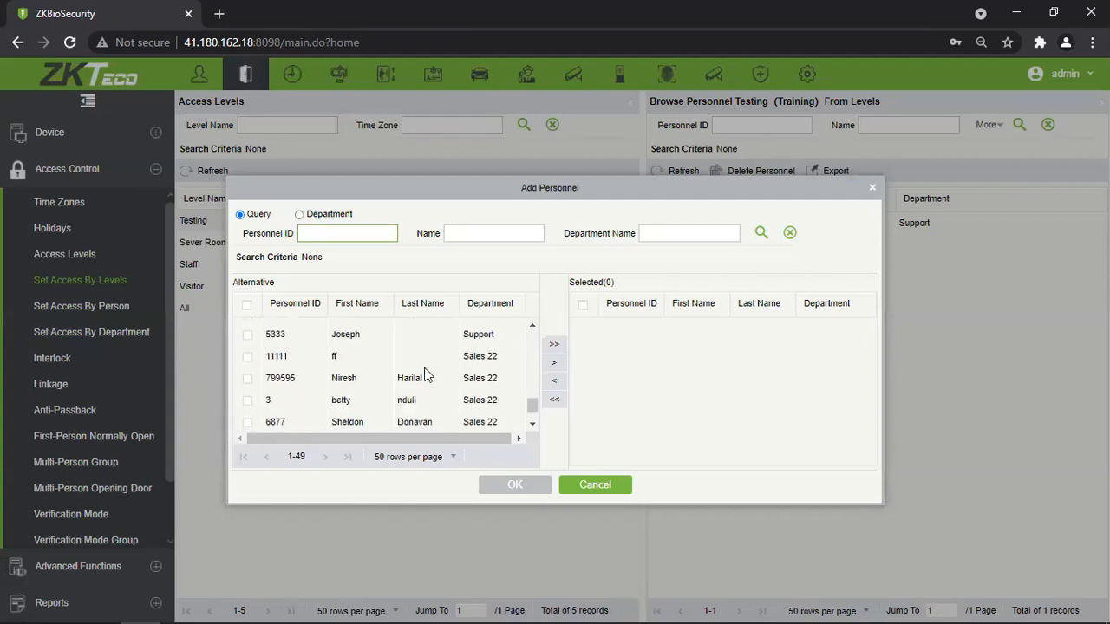
pyautogui.scroll(9, 406, 364)
pyautogui.scroll(-5, 404, 364)
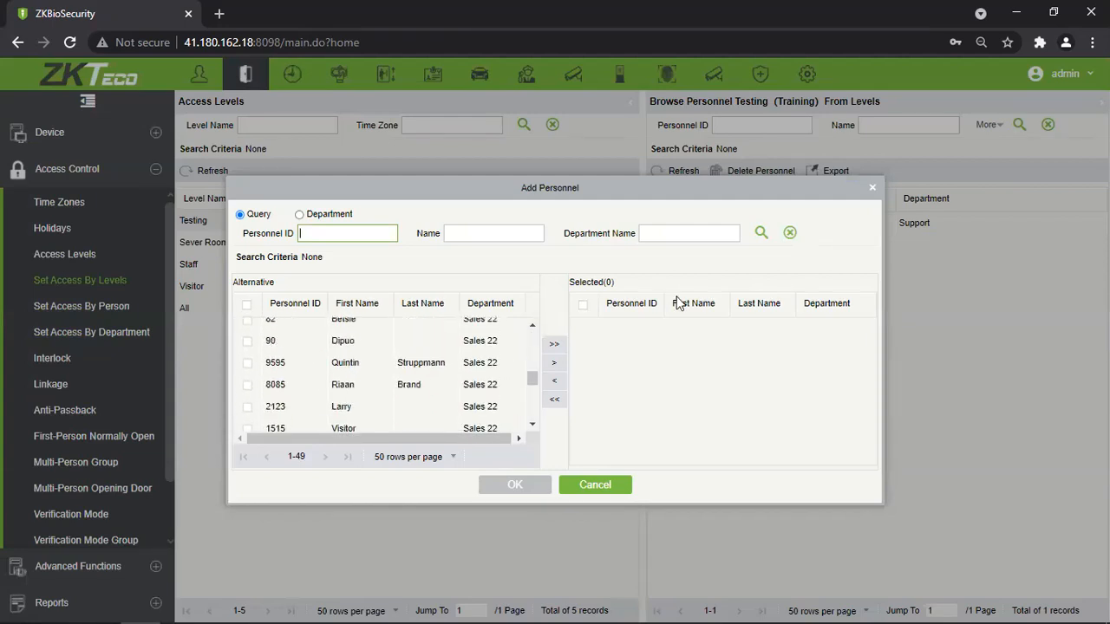
pyautogui.click(873, 187)
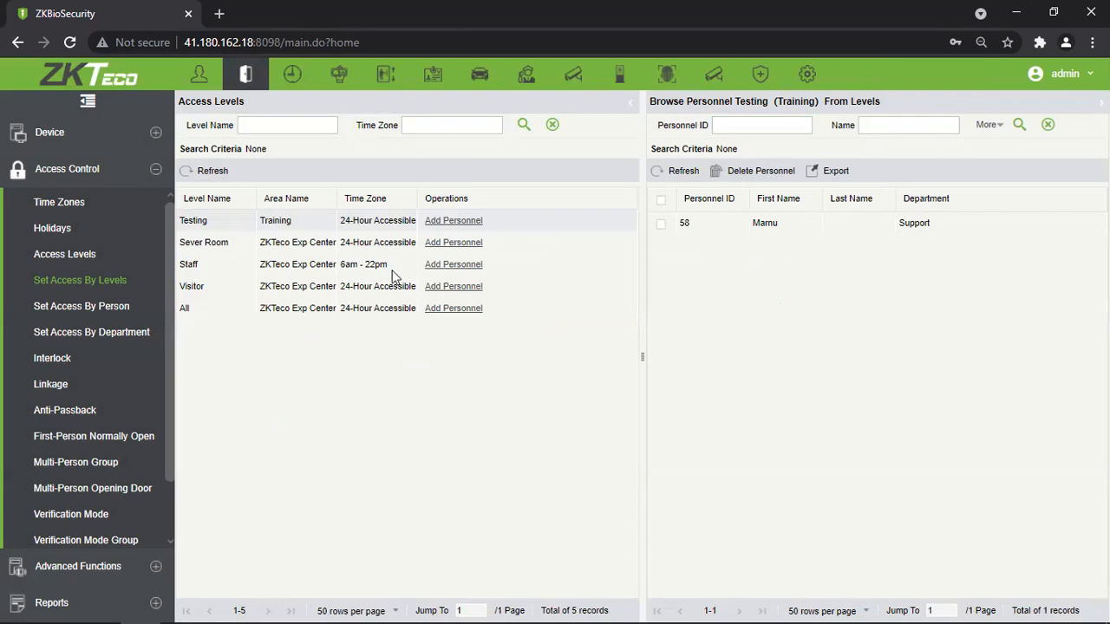
# Look through the Sever Room and Staff add-personnel lists, closing each without changes.
pyautogui.click(393, 242)
pyautogui.click(484, 243)
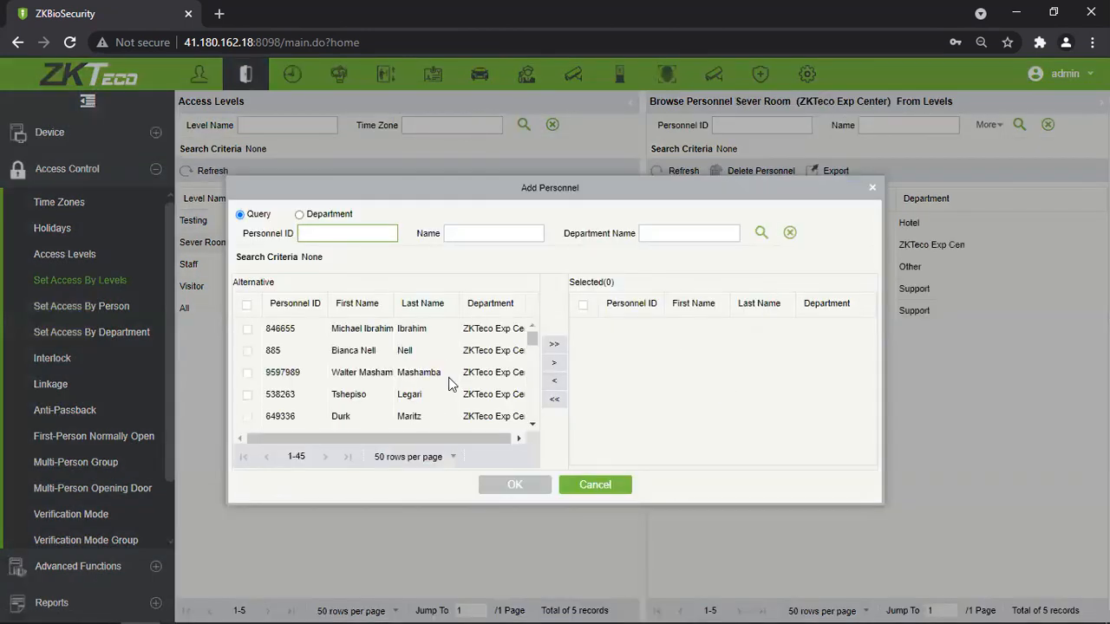
pyautogui.scroll(-5, 419, 403)
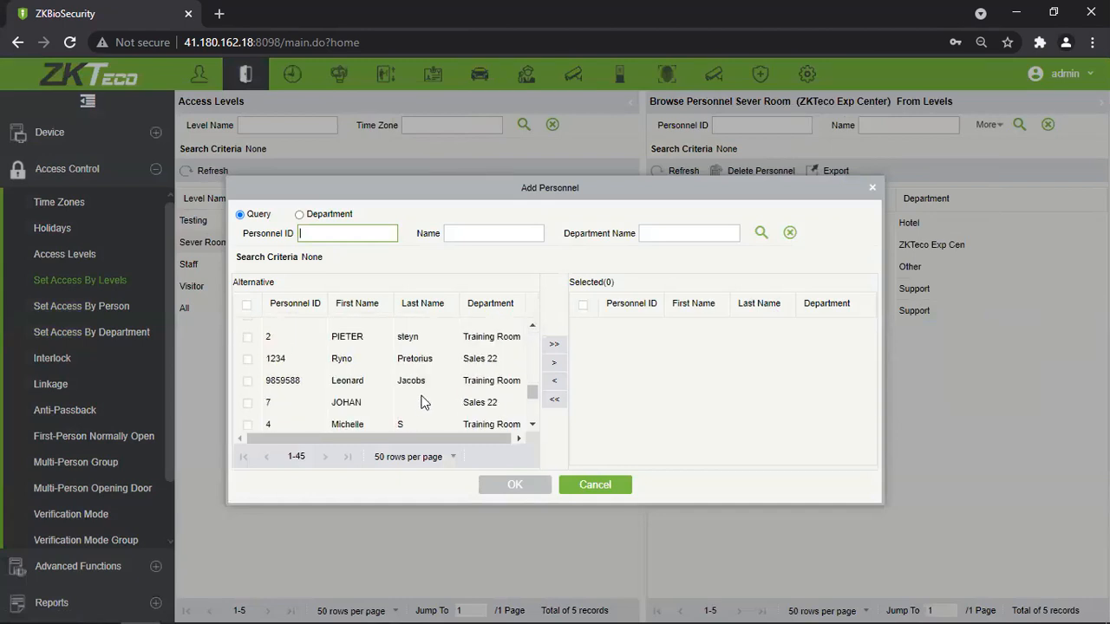
pyautogui.scroll(3, 418, 403)
pyautogui.click(871, 189)
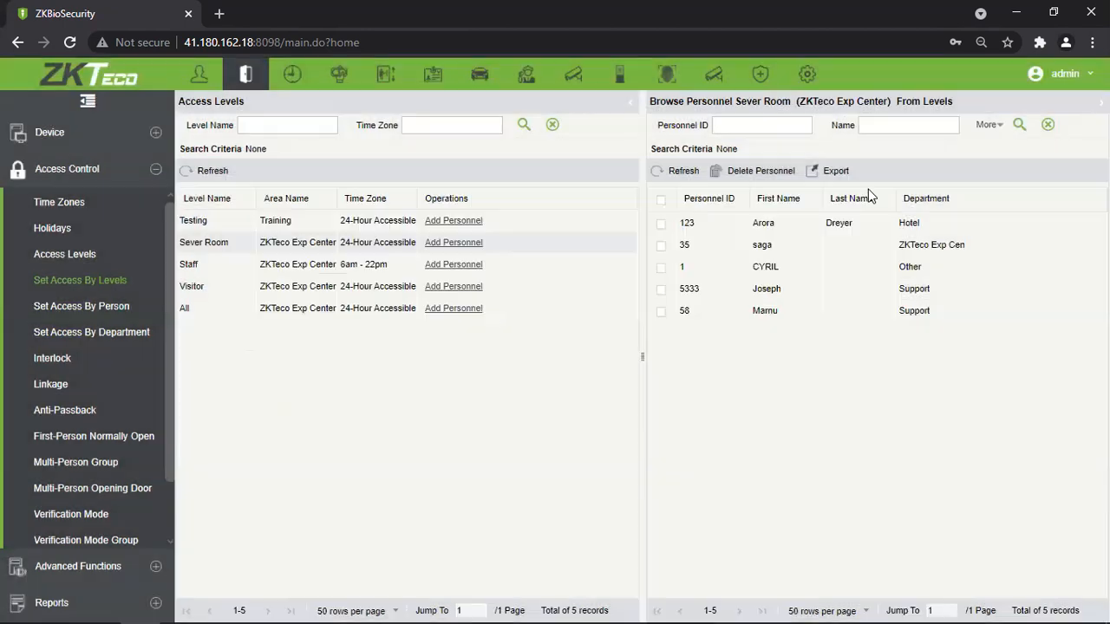
pyautogui.click(441, 264)
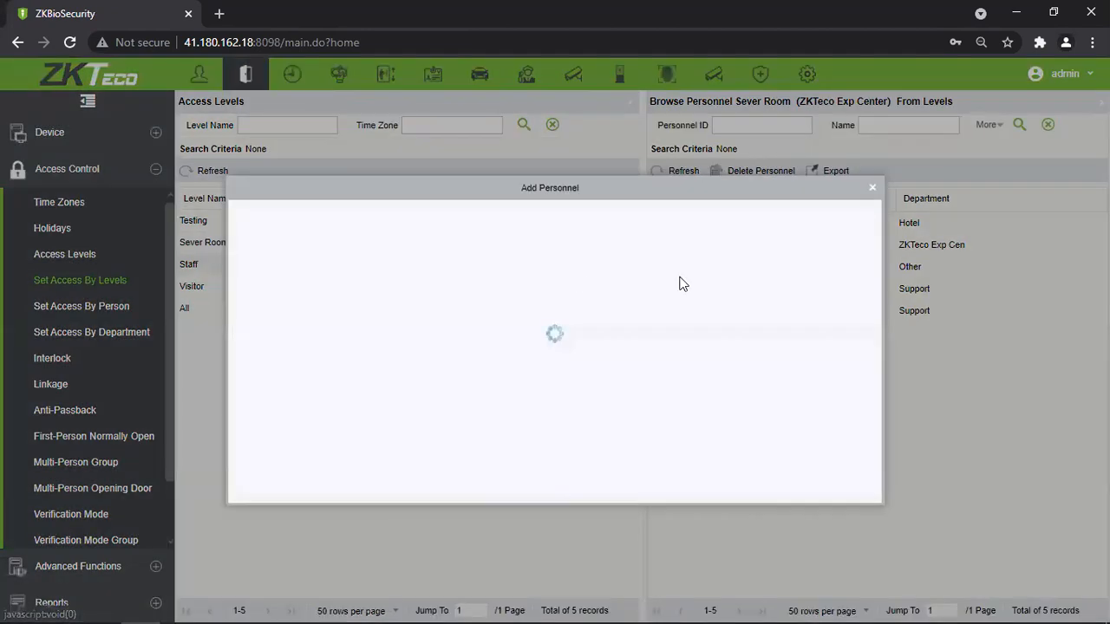
pyautogui.click(871, 188)
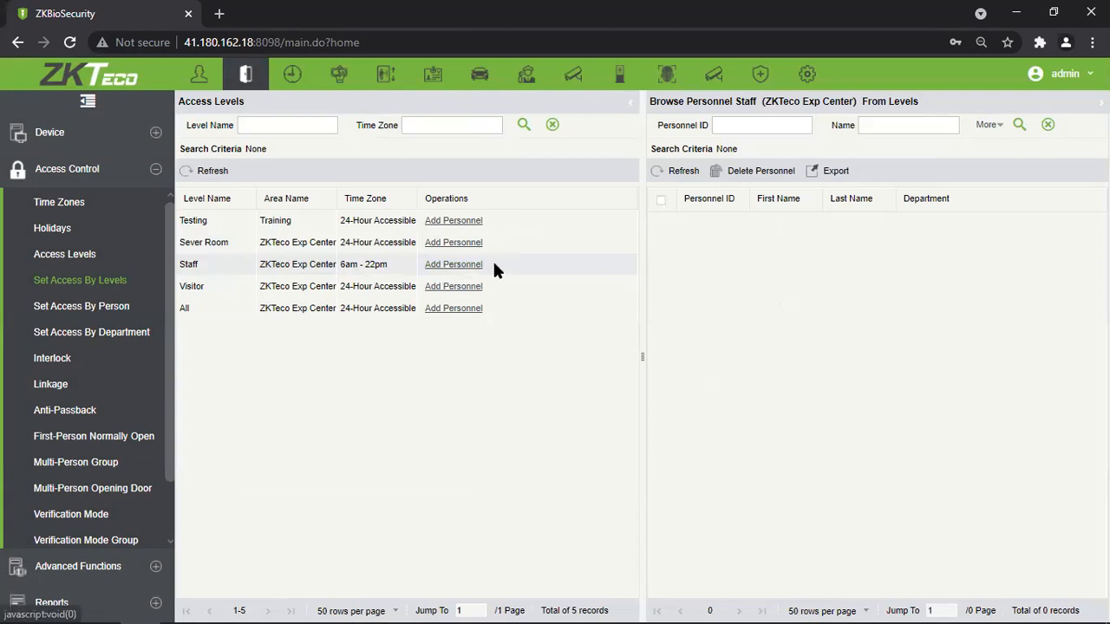
# Review the assigned personnel of the Sever Room, Visitor, All, Testing and Staff levels.
pyautogui.click(379, 244)
pyautogui.click(378, 289)
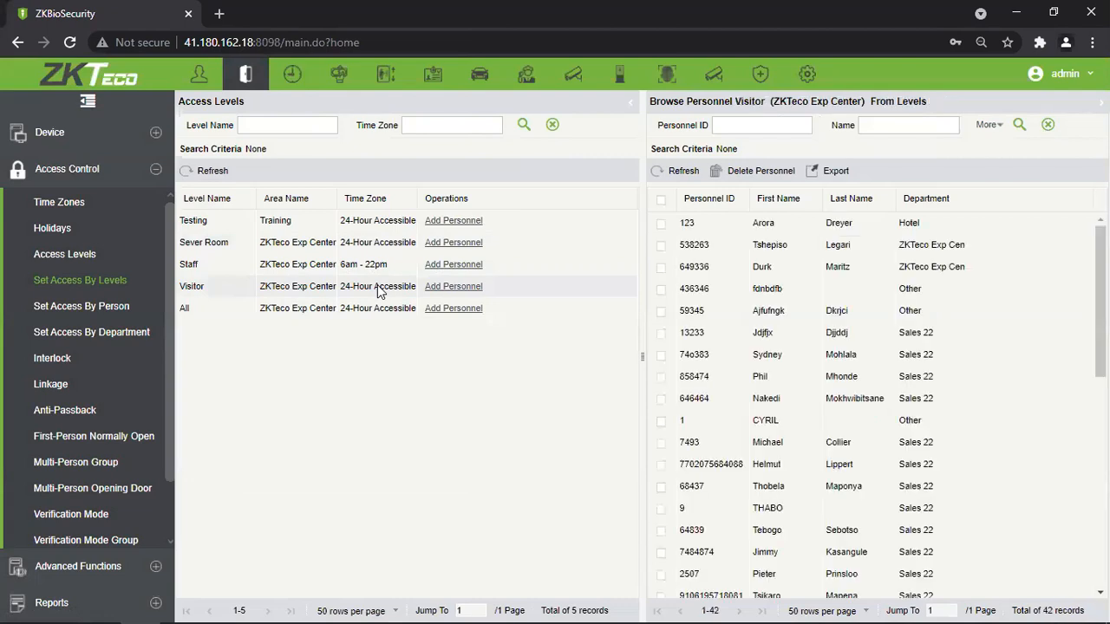
pyautogui.click(387, 309)
pyautogui.click(376, 243)
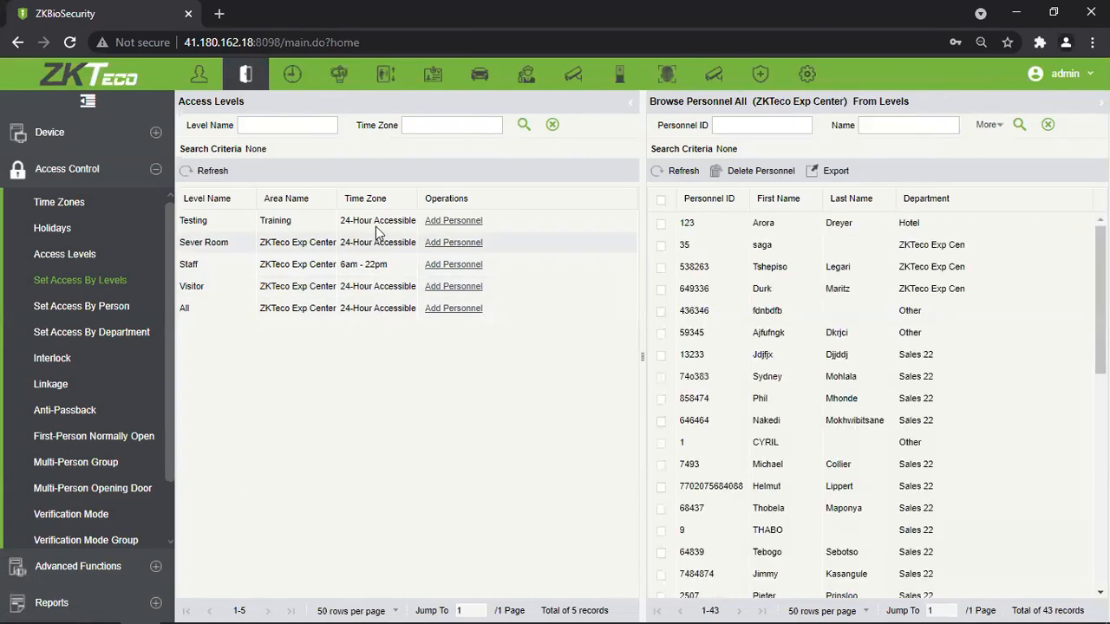
pyautogui.click(374, 224)
pyautogui.click(372, 248)
pyautogui.click(379, 264)
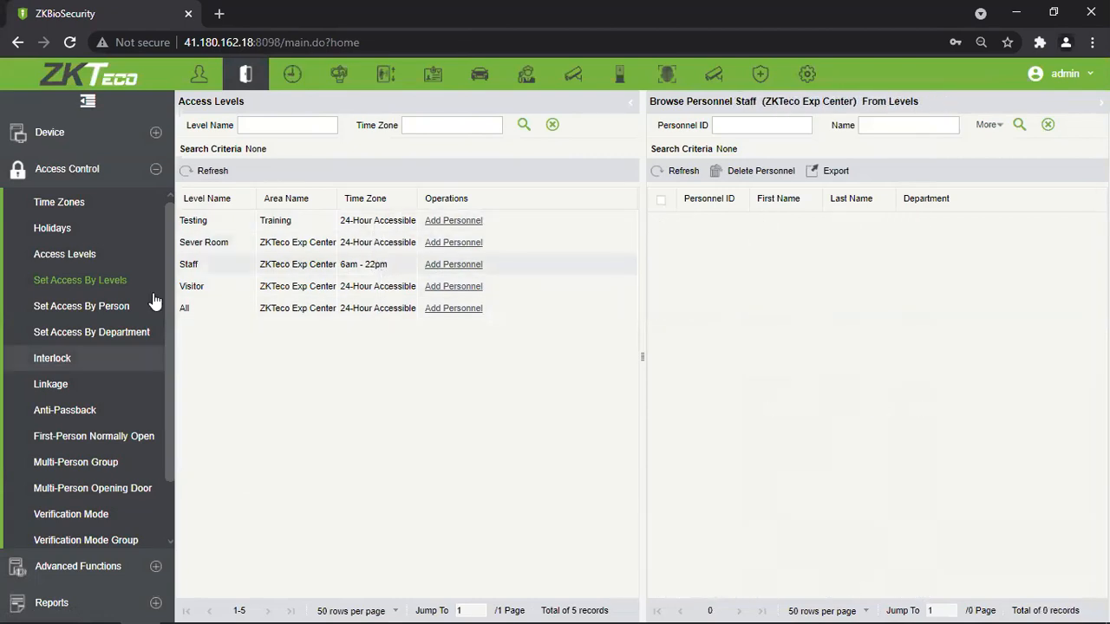
pyautogui.click(219, 243)
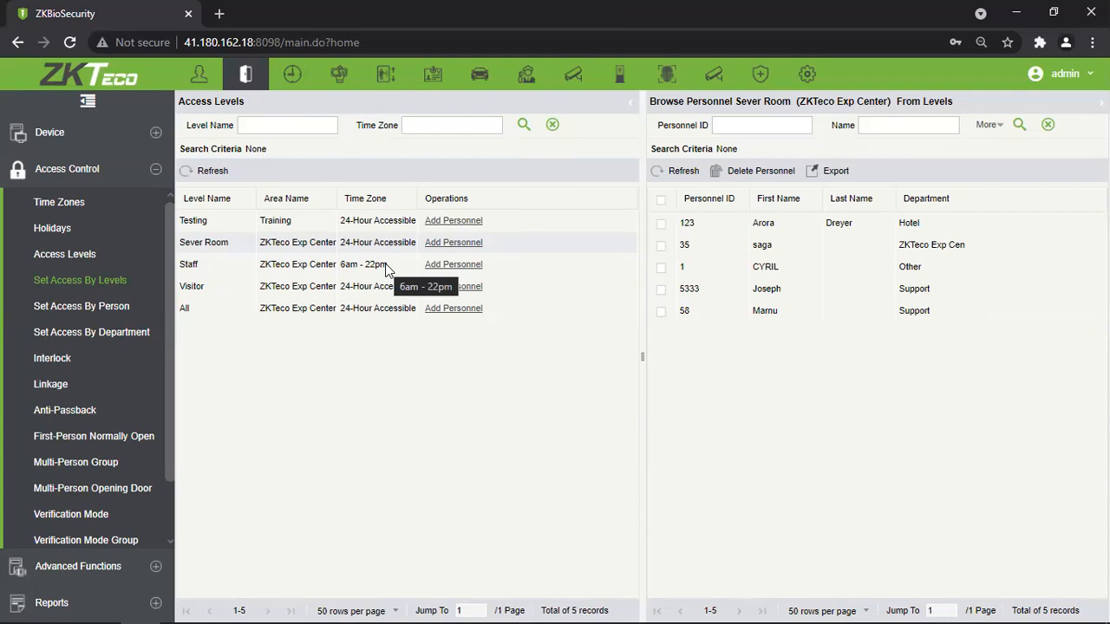
# Remove the second and third members from Sever Room and confirm the deletion.
pyautogui.click(662, 245)
pyautogui.click(662, 266)
pyautogui.click(752, 169)
pyautogui.click(491, 371)
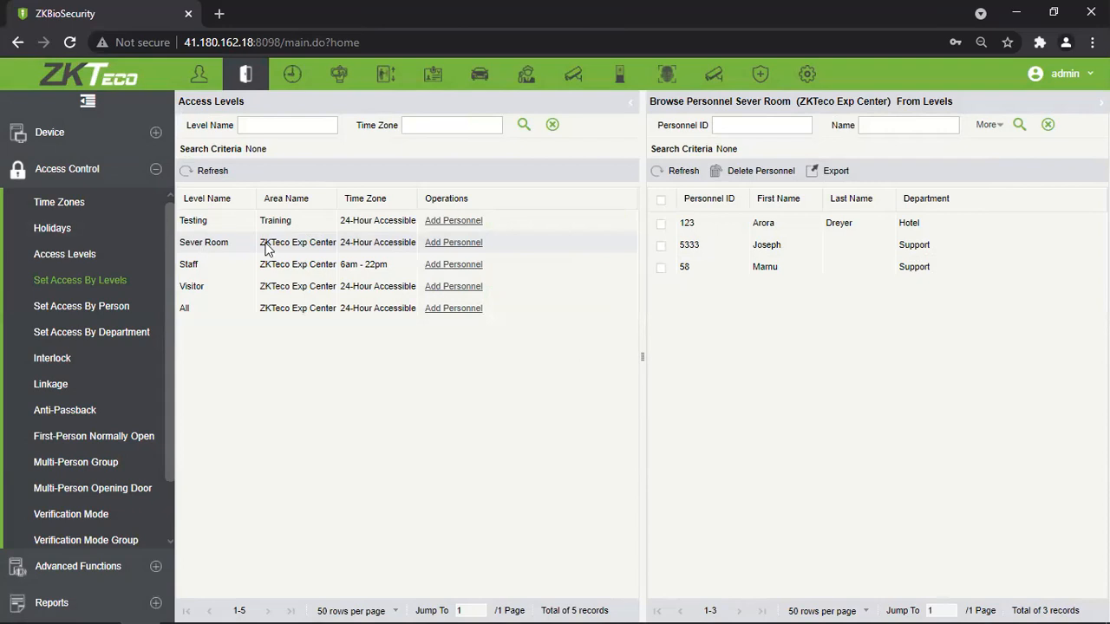
# Reopen Sever Room's add-personnel list and move the second, fourth and fifth candidates to the chosen list.
pyautogui.click(440, 244)
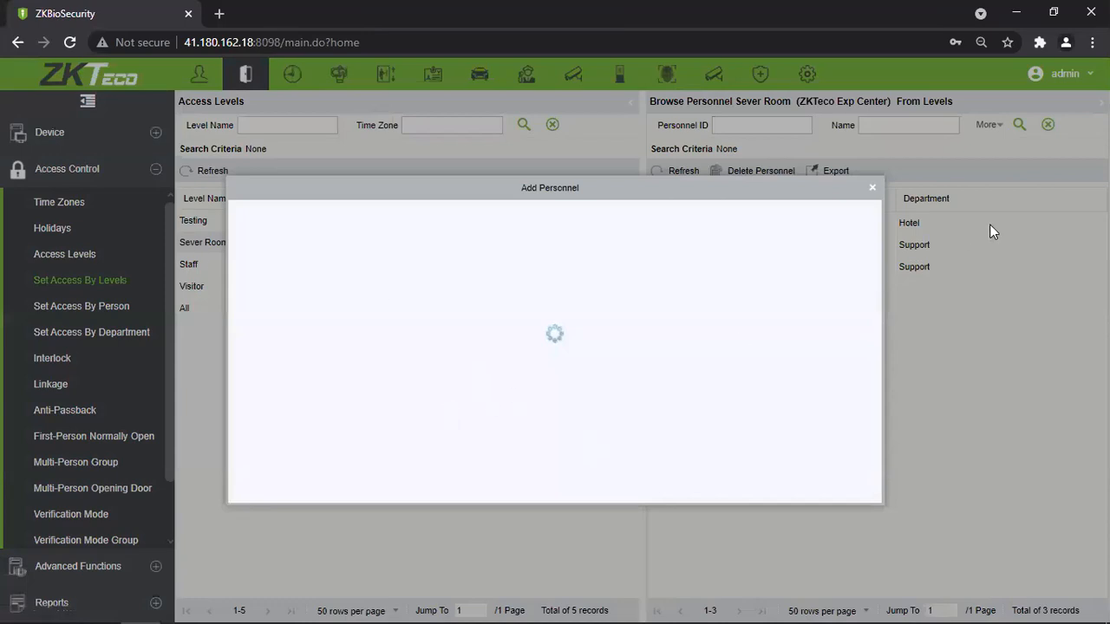
pyautogui.click(873, 187)
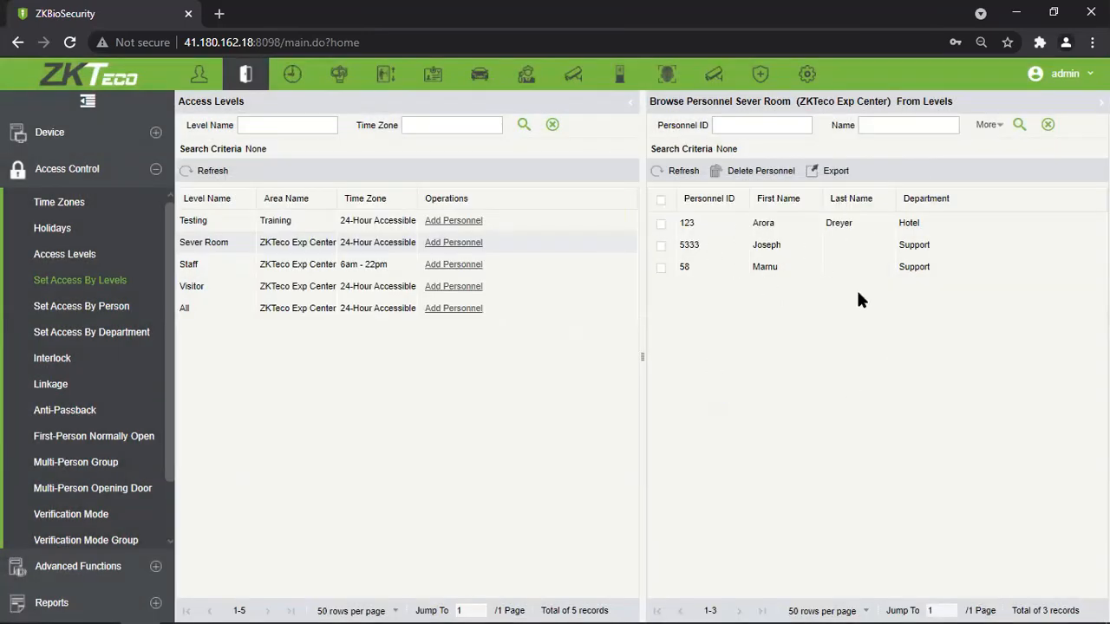
pyautogui.click(449, 244)
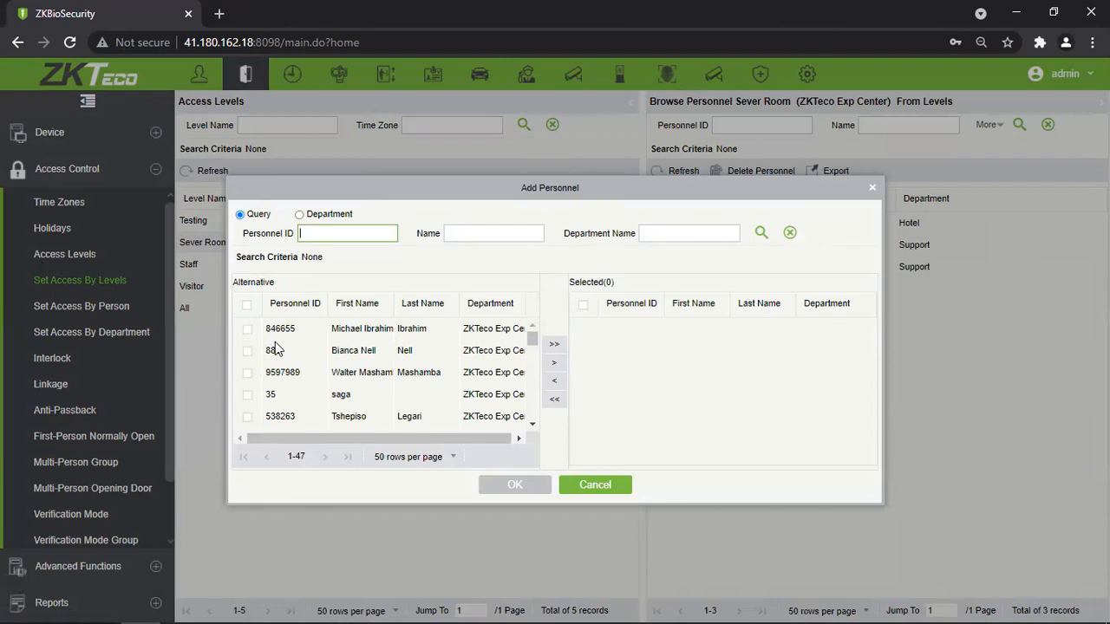
pyautogui.click(248, 350)
pyautogui.click(248, 394)
pyautogui.click(248, 416)
pyautogui.click(555, 363)
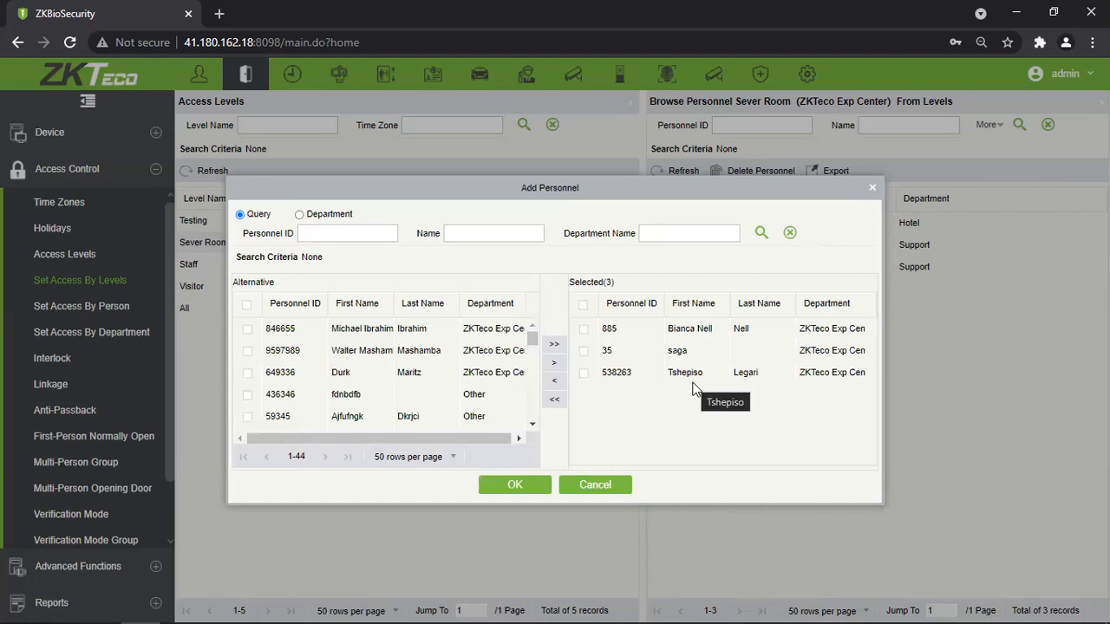
# Move more candidates in and back out of the chosen list, then close without adding anyone.
pyautogui.click(247, 351)
pyautogui.click(554, 363)
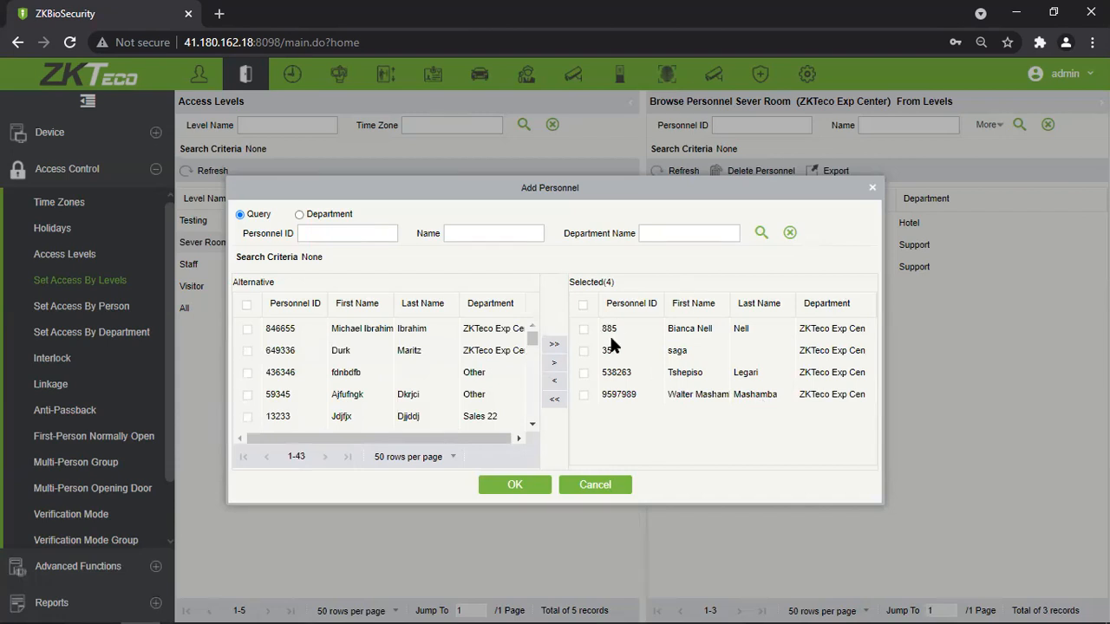
pyautogui.click(585, 307)
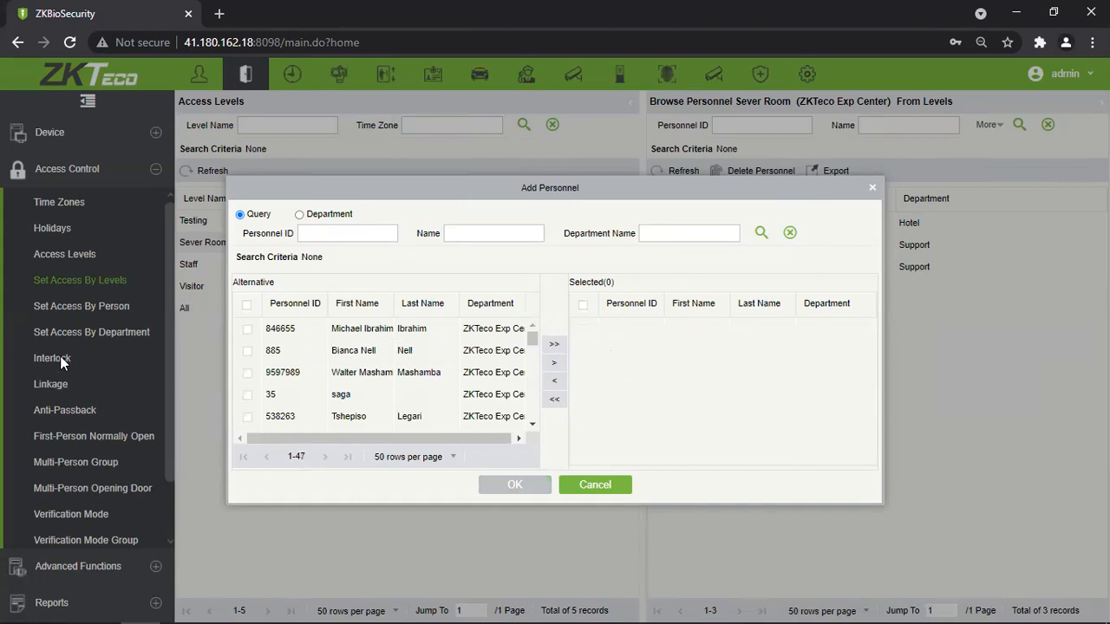
pyautogui.click(552, 347)
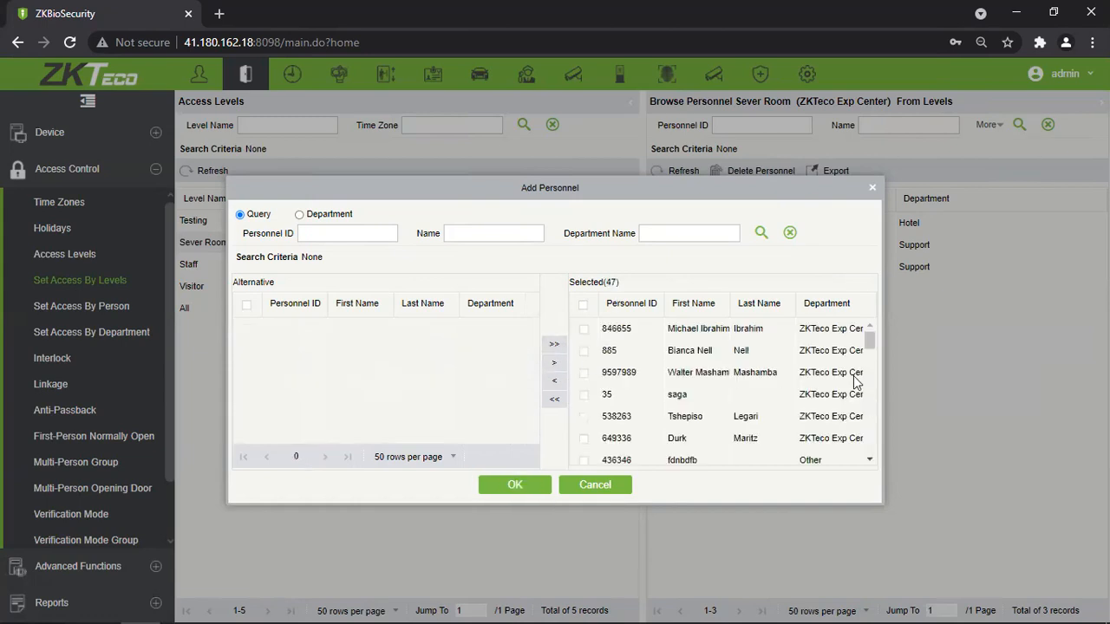
pyautogui.click(555, 400)
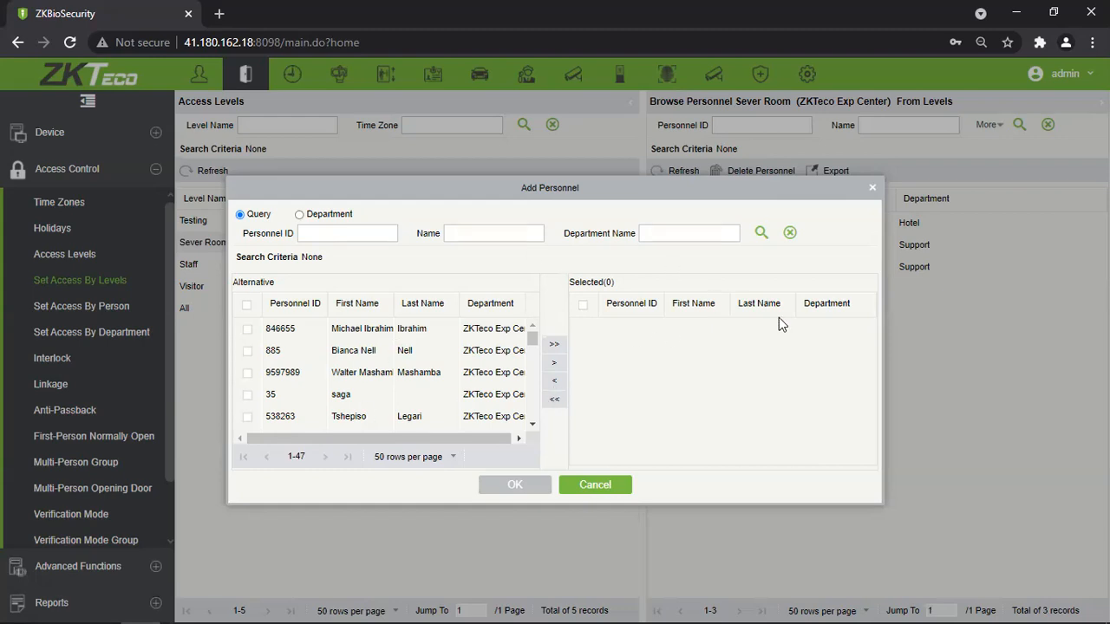
pyautogui.click(872, 188)
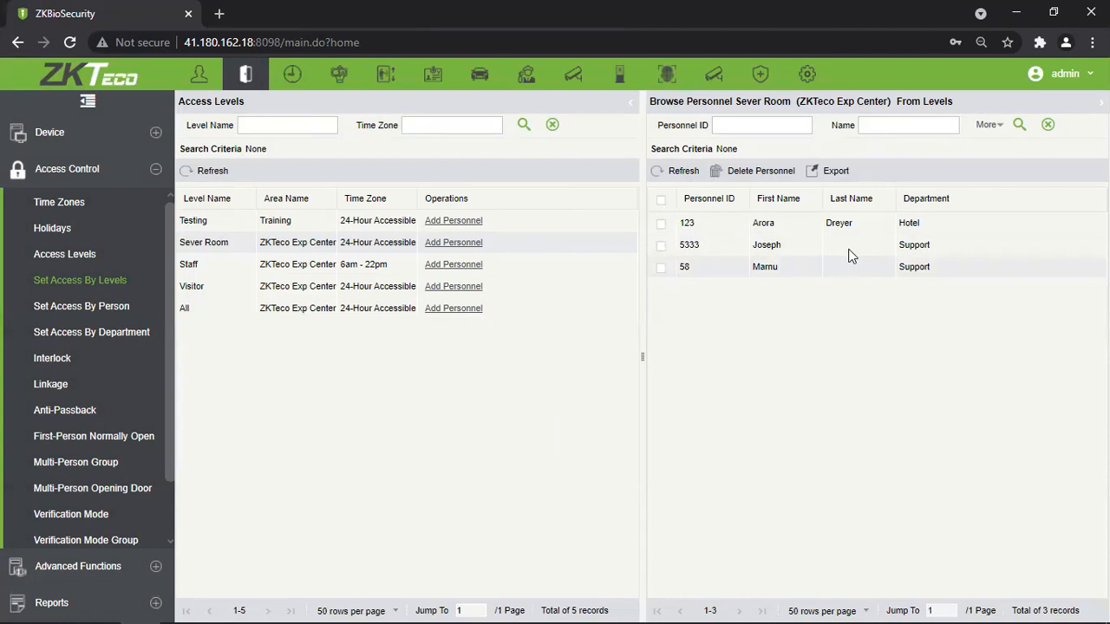
# Switch to Set Access By Person and select the Hotel staff member's row to see their levels.
pyautogui.click(145, 309)
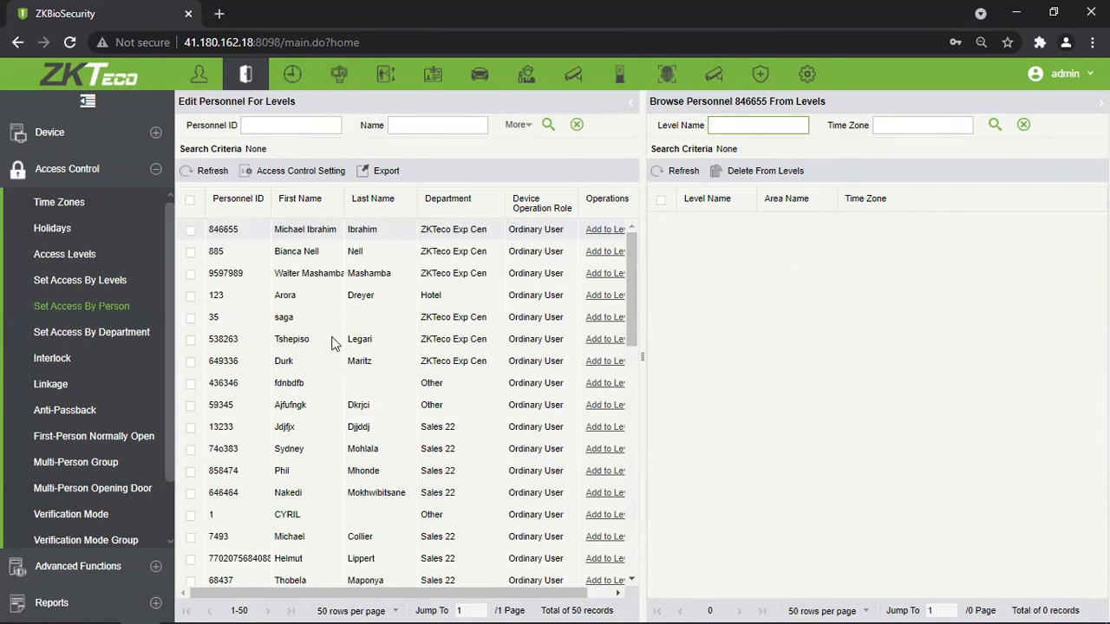
pyautogui.click(380, 302)
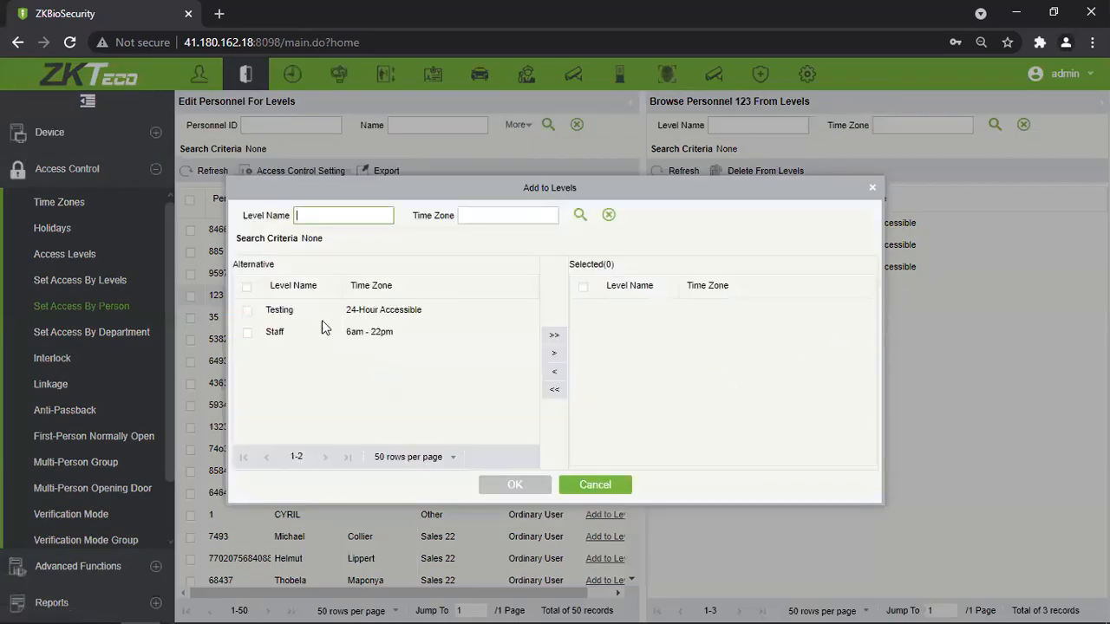
# Add the Staff and Testing levels to the Hotel staff member and confirm.
pyautogui.click(249, 331)
pyautogui.click(247, 311)
pyautogui.click(554, 353)
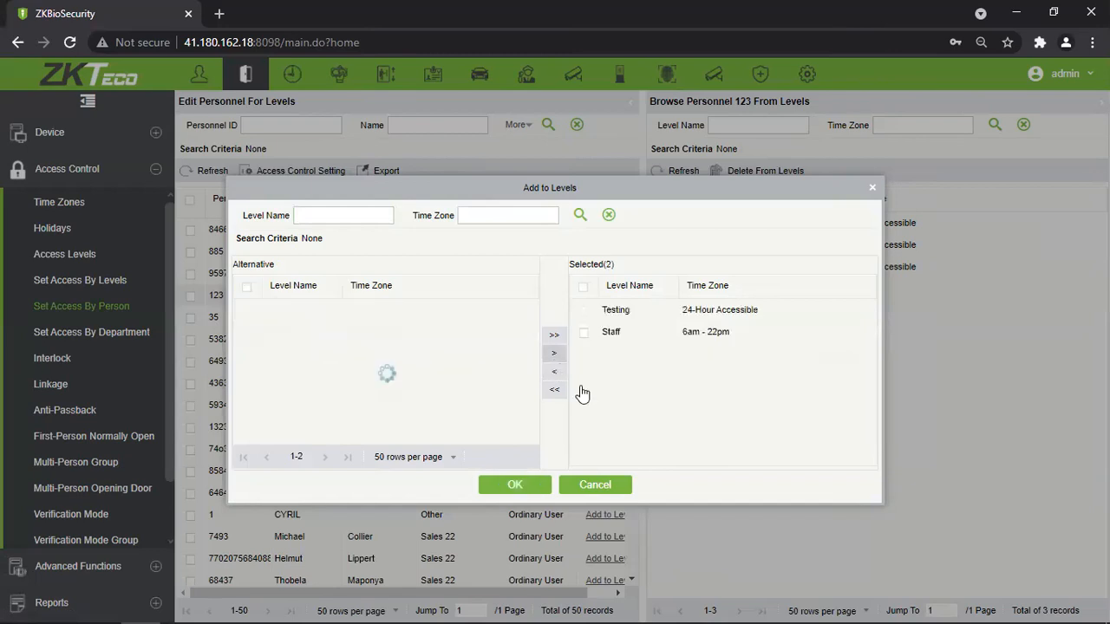
pyautogui.click(510, 488)
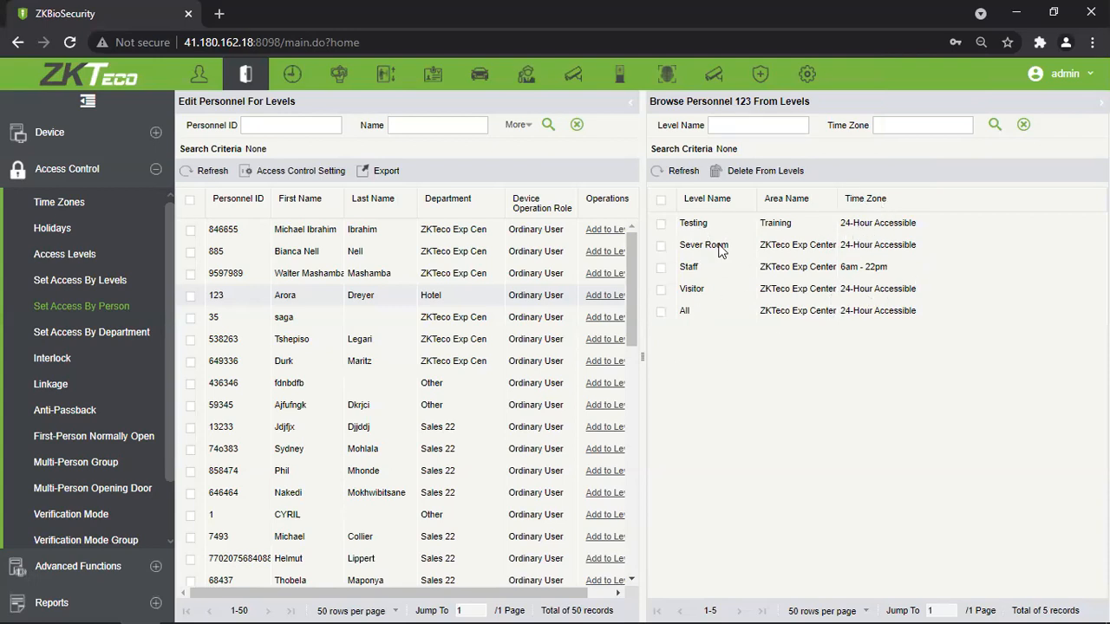
# Check the access levels of several people down the personnel list.
pyautogui.click(310, 319)
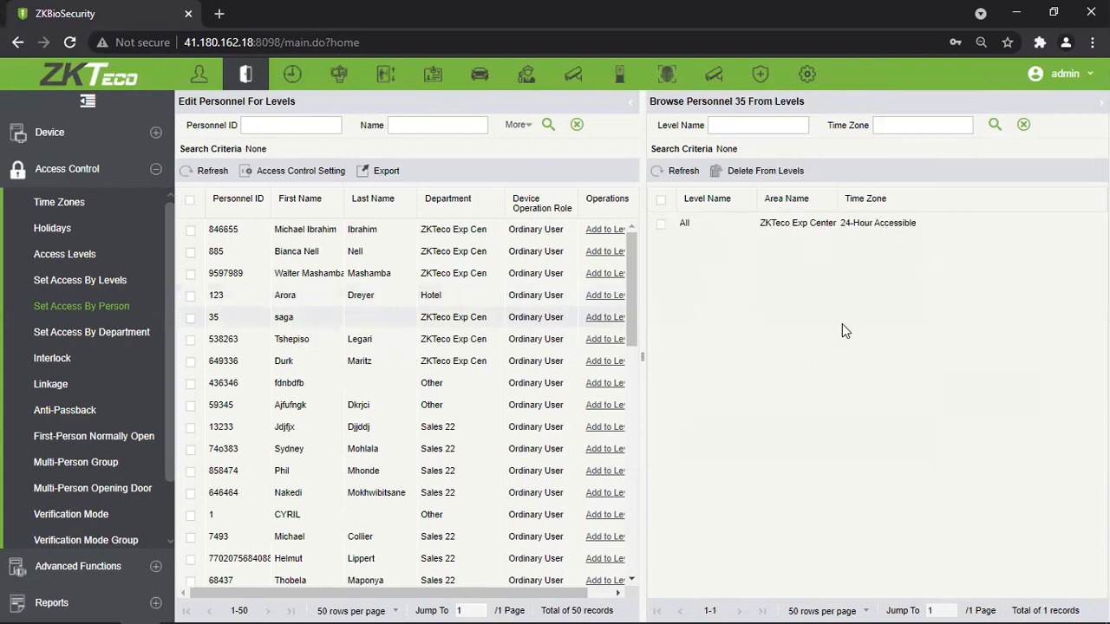
pyautogui.click(355, 341)
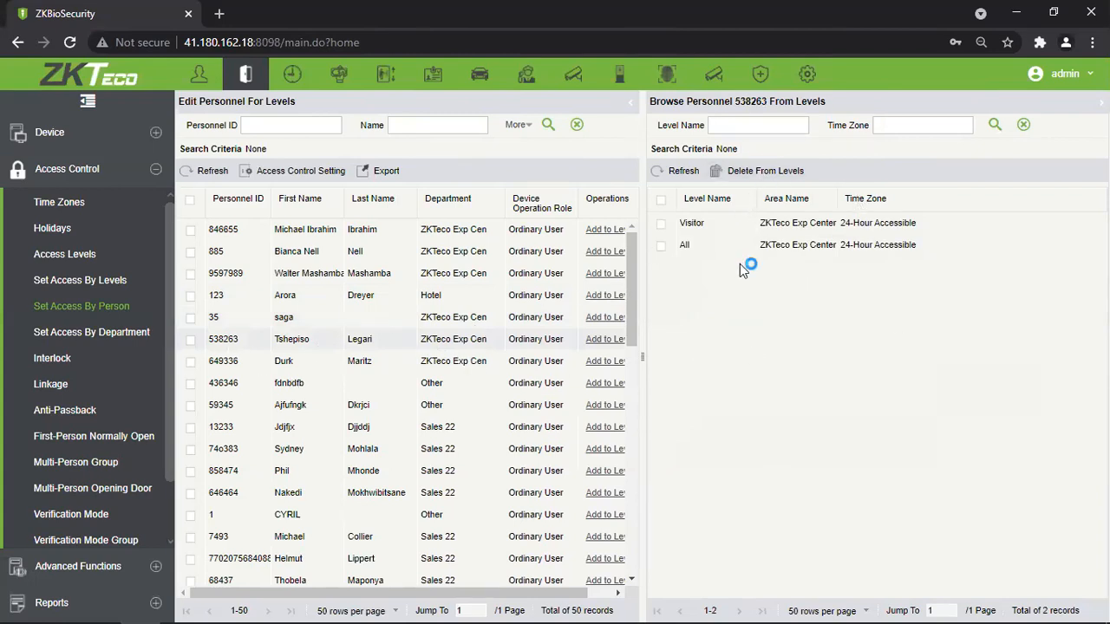
pyautogui.click(322, 368)
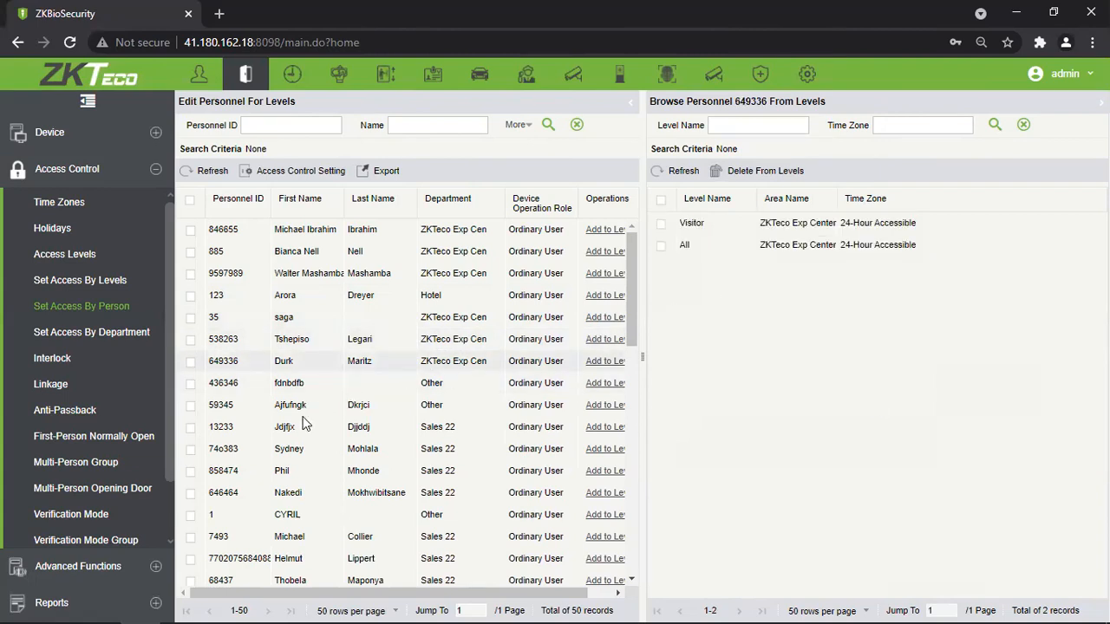
pyautogui.click(293, 455)
pyautogui.click(307, 480)
pyautogui.click(323, 502)
pyautogui.click(325, 512)
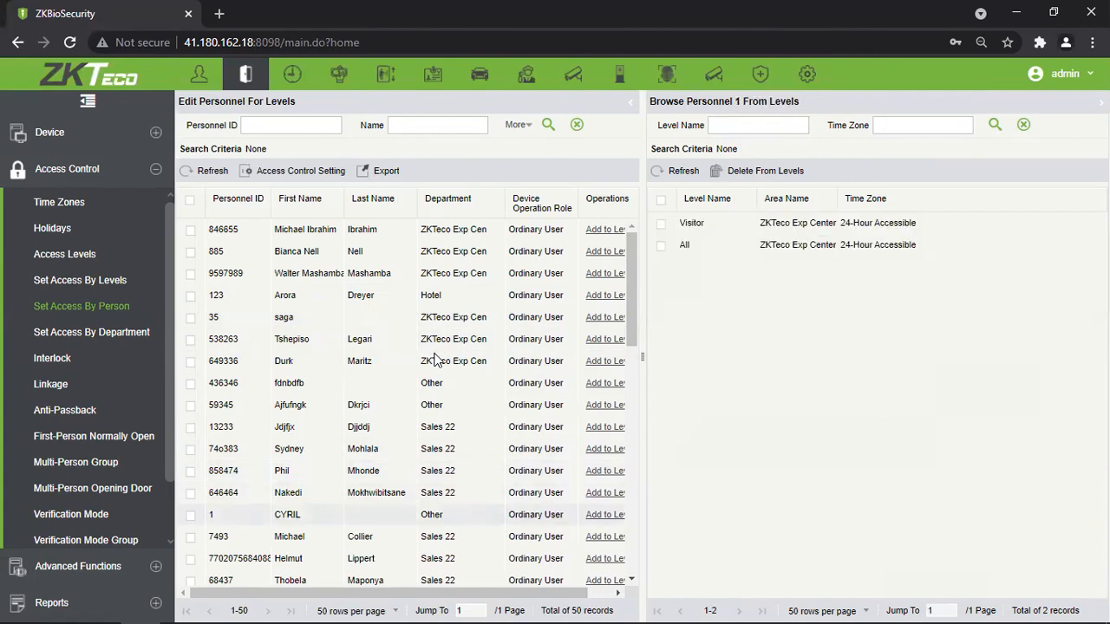
# View a Sales 22 member's and other people's levels, then switch to Set Access By Department.
pyautogui.scroll(-3, 436, 362)
pyautogui.scroll(1, 436, 361)
pyautogui.click(294, 374)
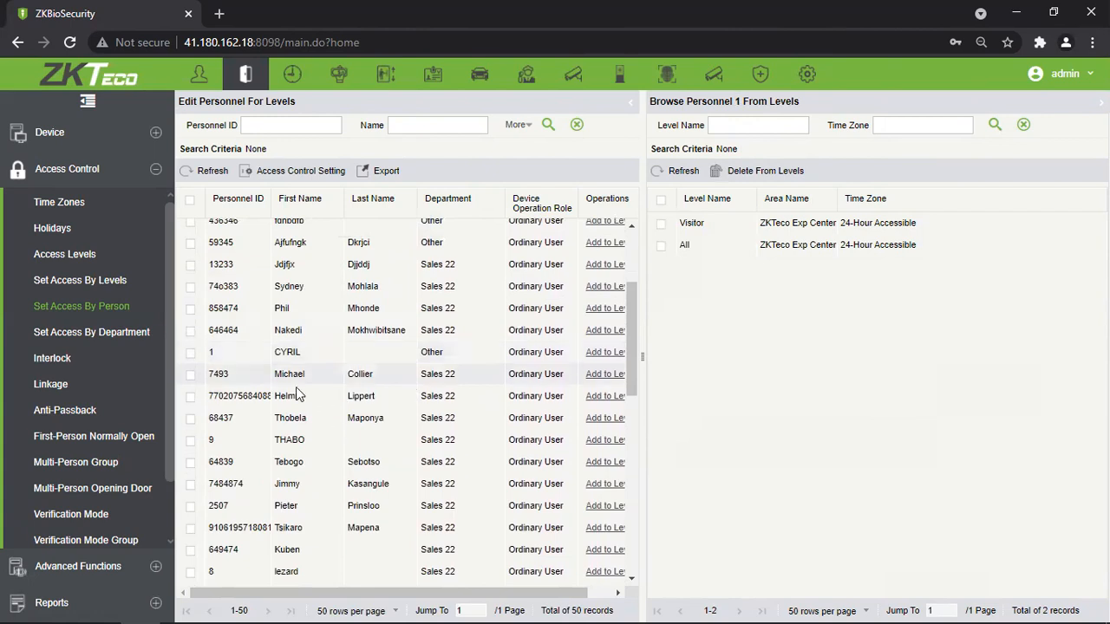
pyautogui.click(299, 418)
pyautogui.click(305, 375)
pyautogui.click(306, 462)
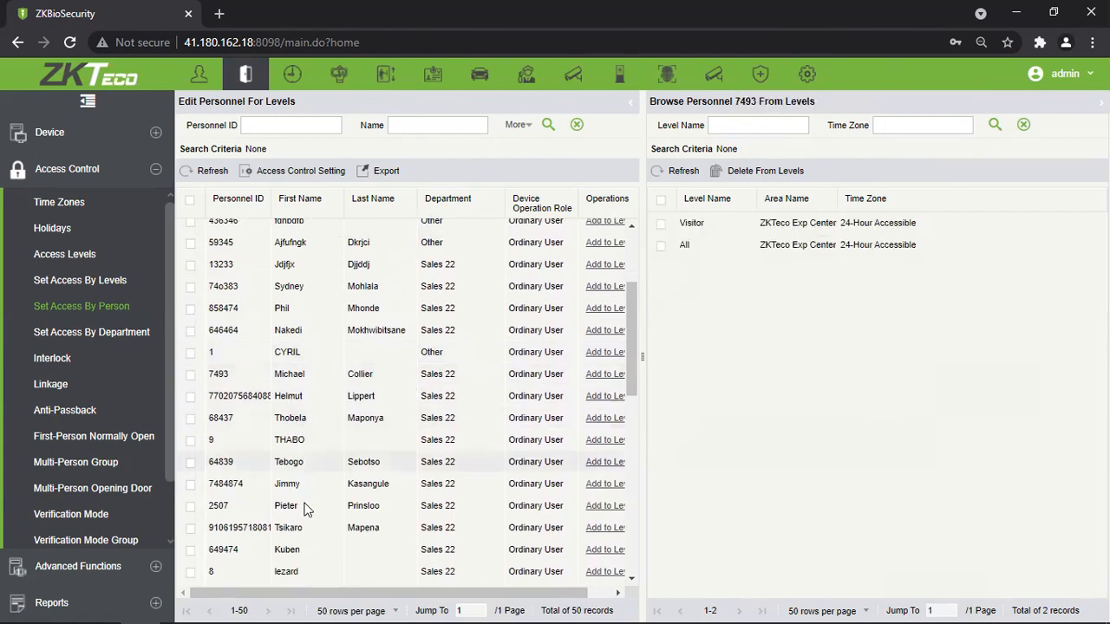
pyautogui.click(153, 332)
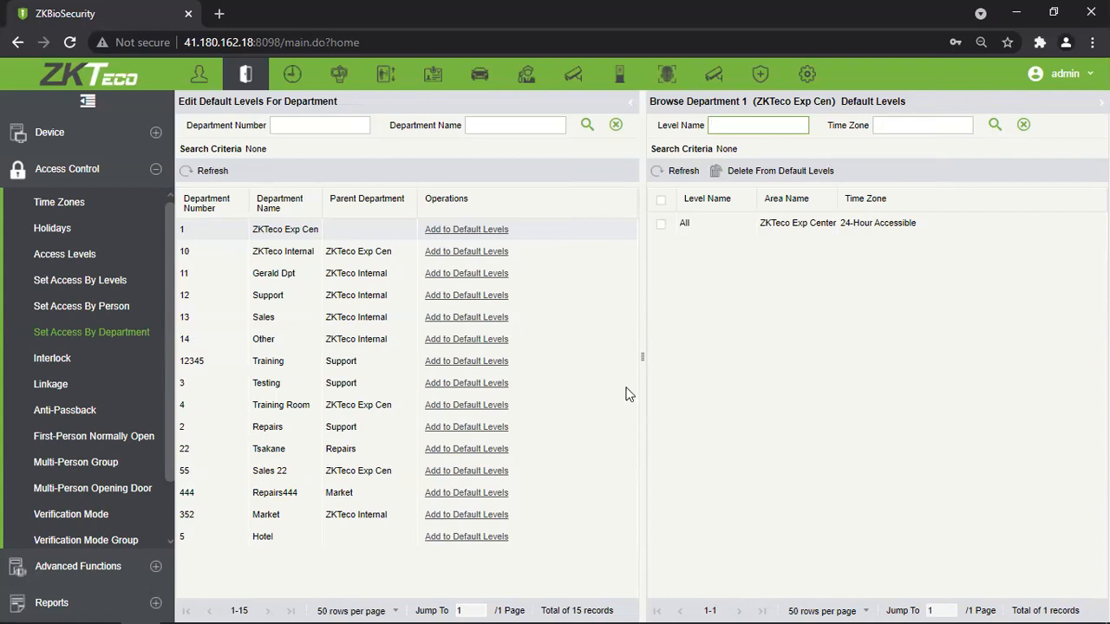
# Add the Testing level to the Support department's default levels and confirm.
pyautogui.click(327, 303)
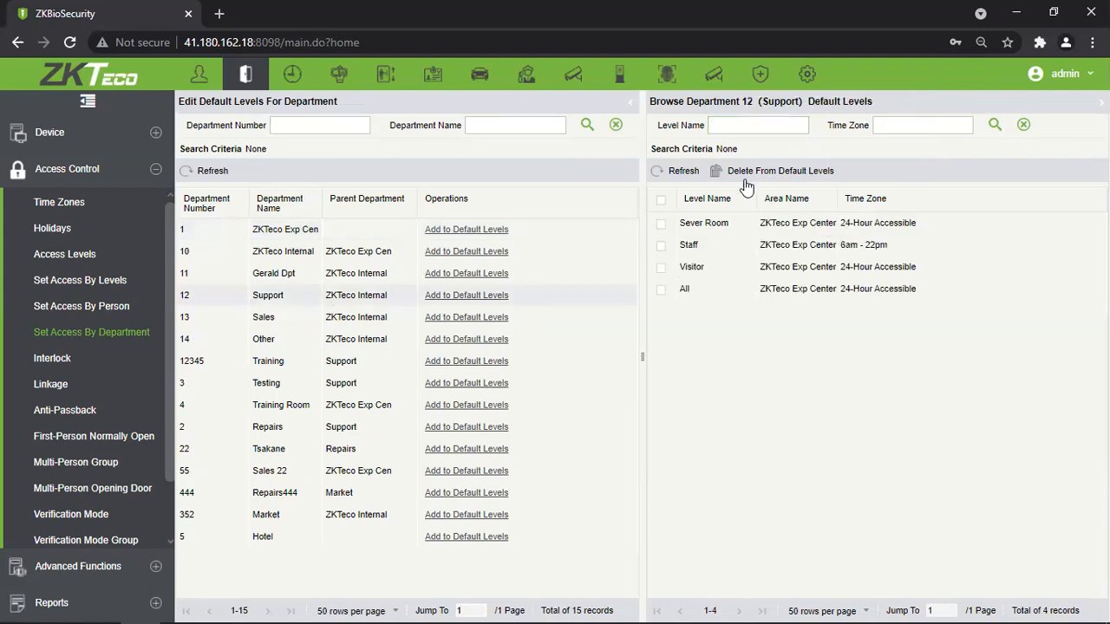
pyautogui.click(487, 296)
pyautogui.click(246, 312)
pyautogui.click(554, 352)
pyautogui.click(521, 487)
pyautogui.press('Return')
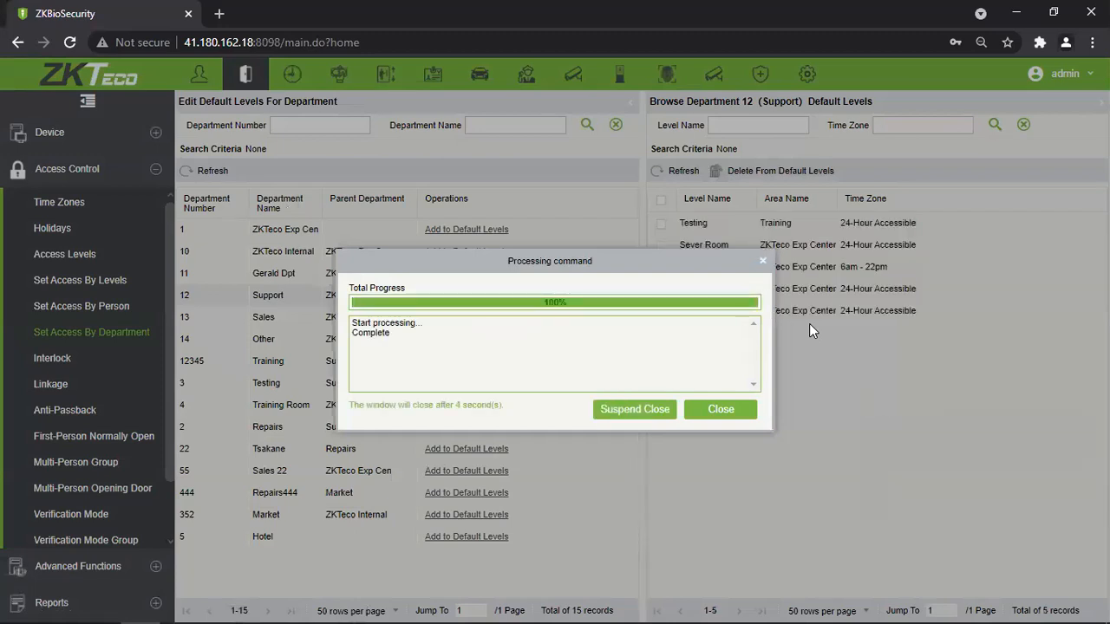
pyautogui.click(762, 259)
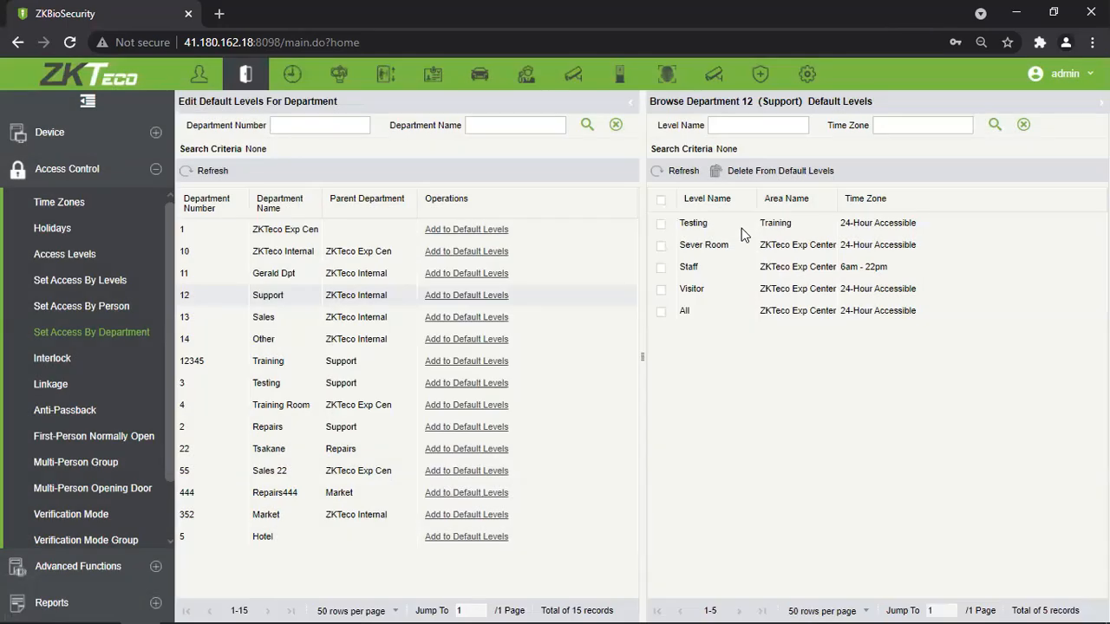
# Review Sales, Gerald Dpt and ZKTeco Internal default levels, then return to Set Access By Person.
pyautogui.moveTo(697, 223); pyautogui.dragTo(707, 321)
pyautogui.click(753, 365)
pyautogui.click(382, 319)
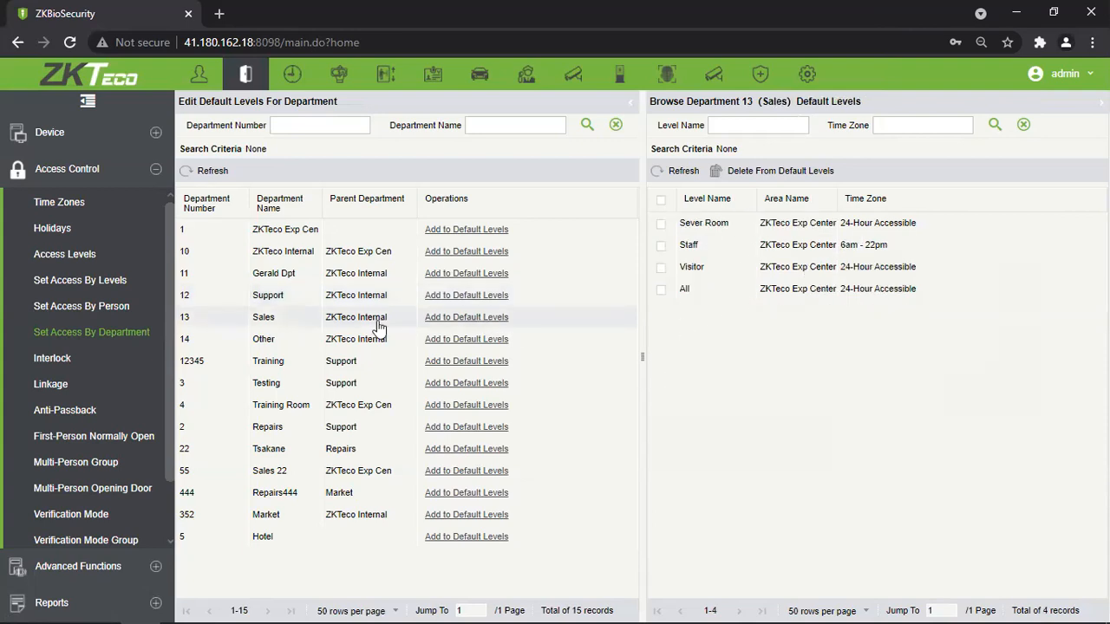
pyautogui.click(334, 279)
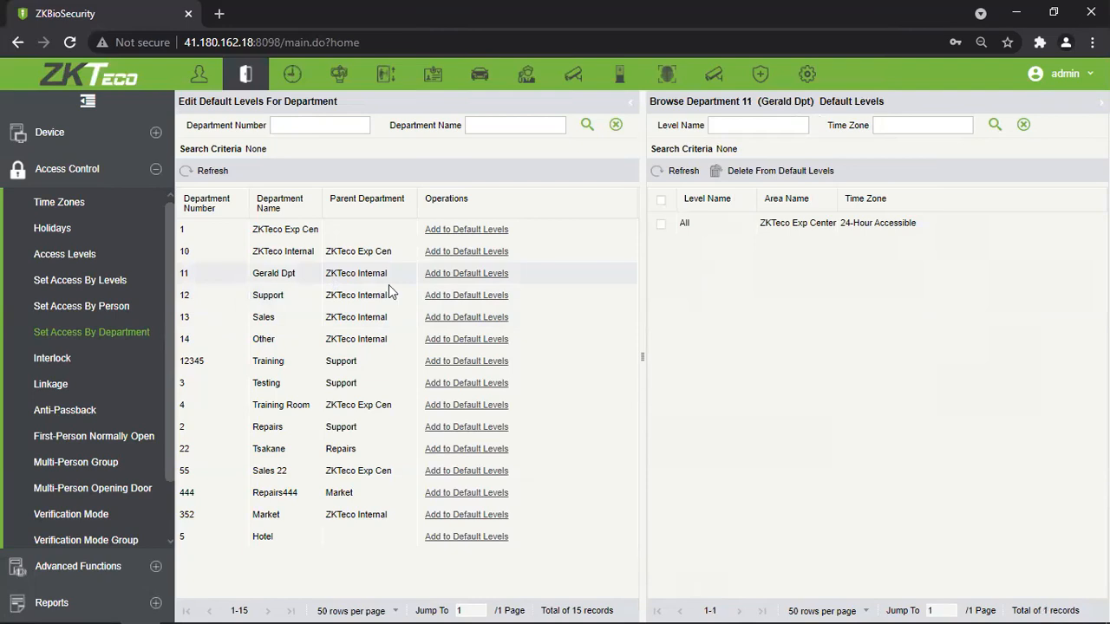
pyautogui.click(348, 252)
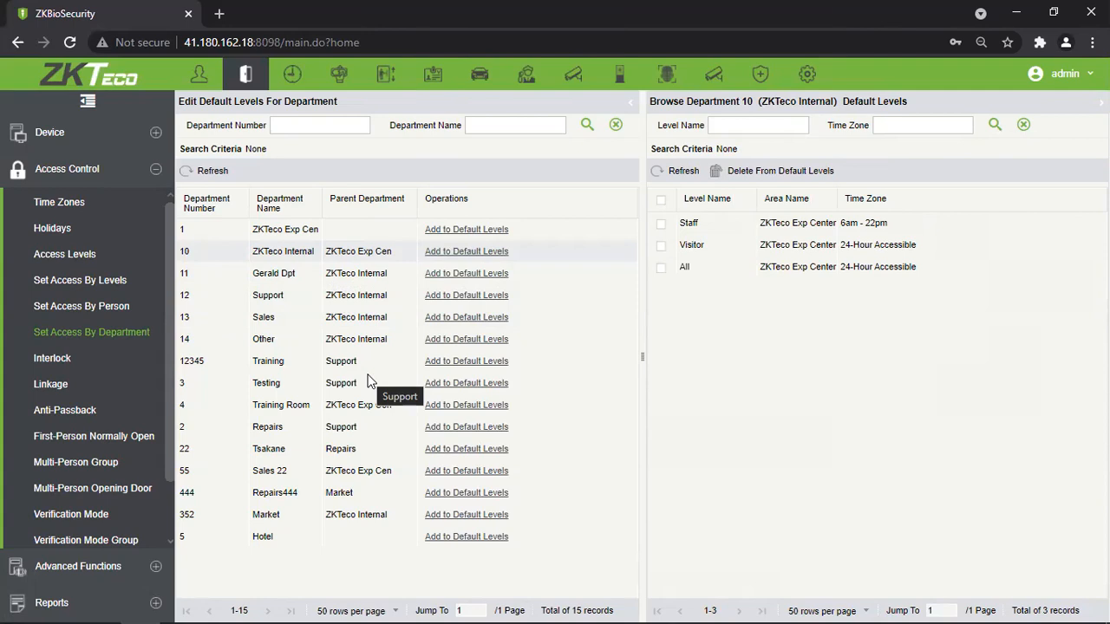
pyautogui.click(113, 307)
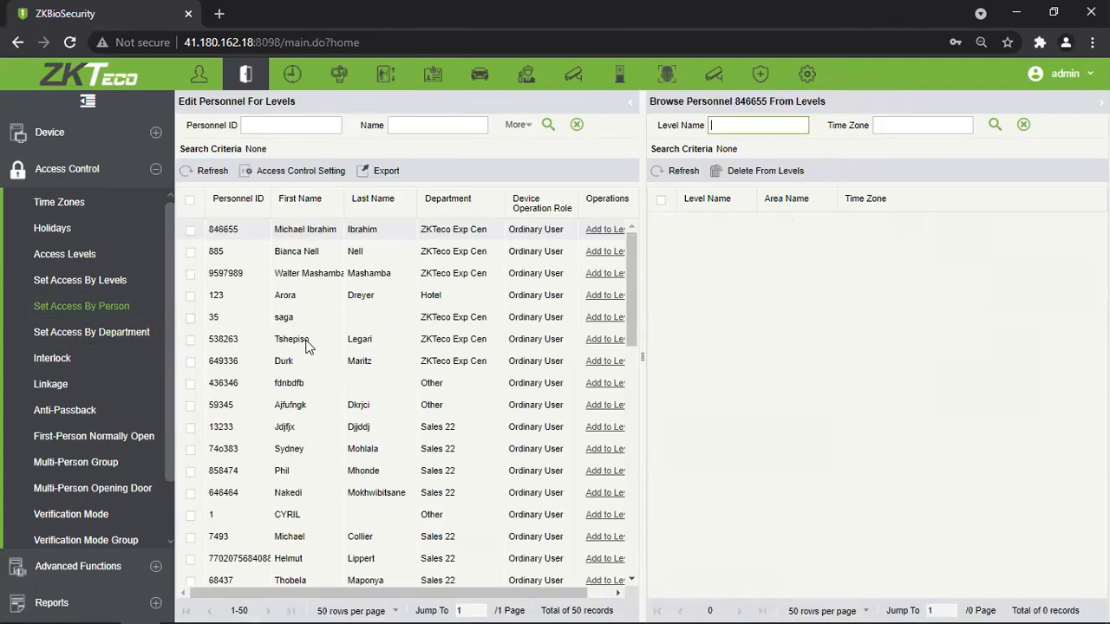
# Flip between department and person access pages, then open the Personnel module's Person list.
pyautogui.click(143, 332)
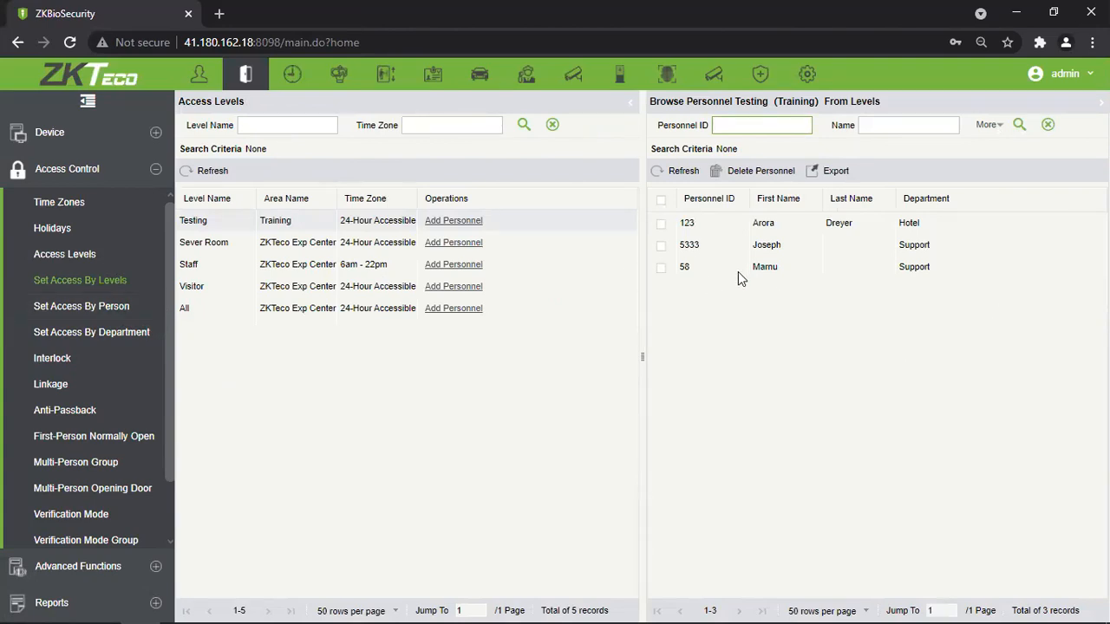
pyautogui.click(139, 307)
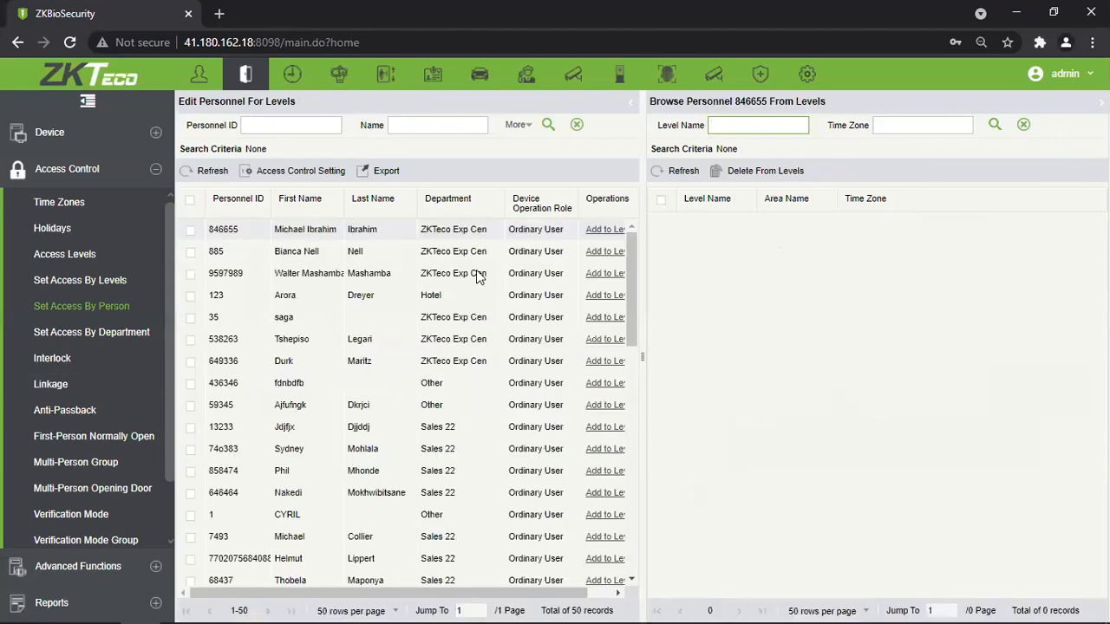
pyautogui.click(198, 76)
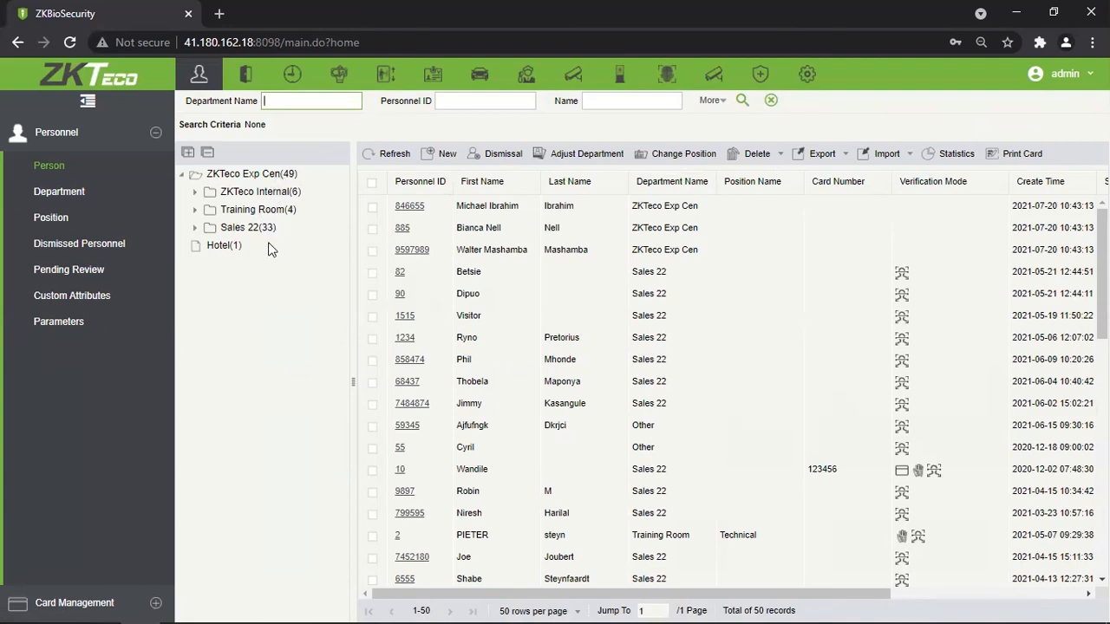
pyautogui.click(232, 249)
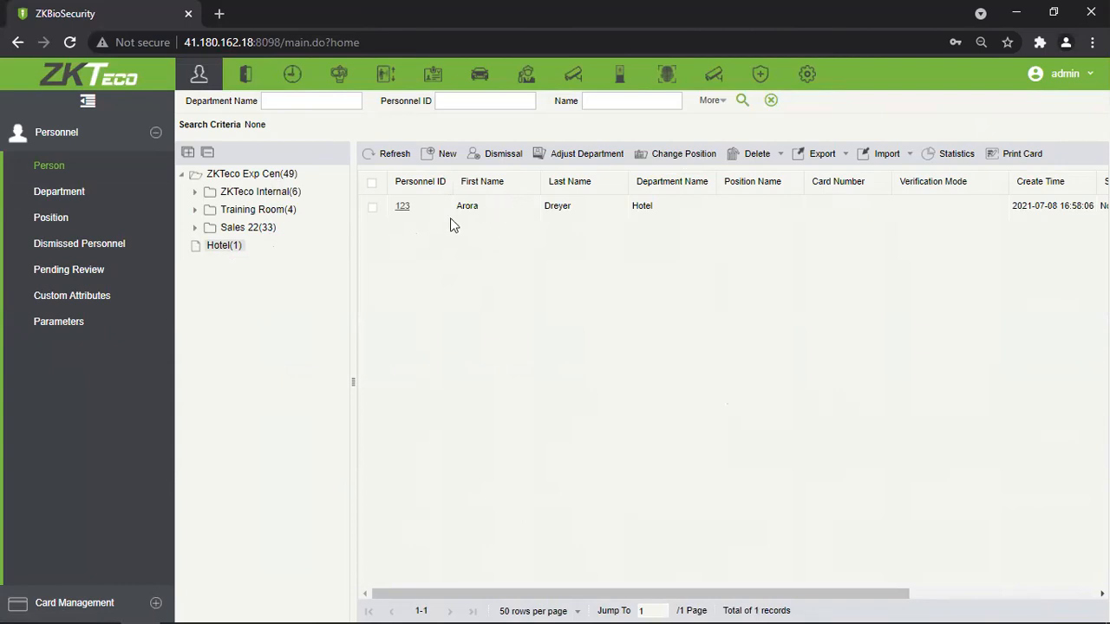
pyautogui.click(194, 228)
pyautogui.click(257, 230)
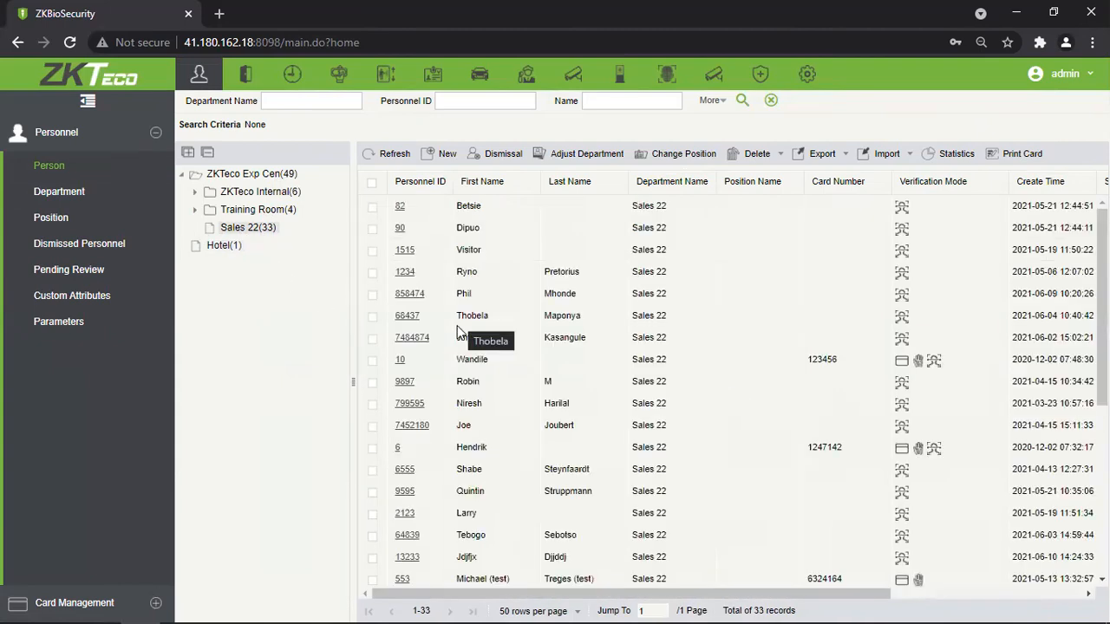
pyautogui.scroll(-5, 544, 351)
pyautogui.scroll(5, 544, 351)
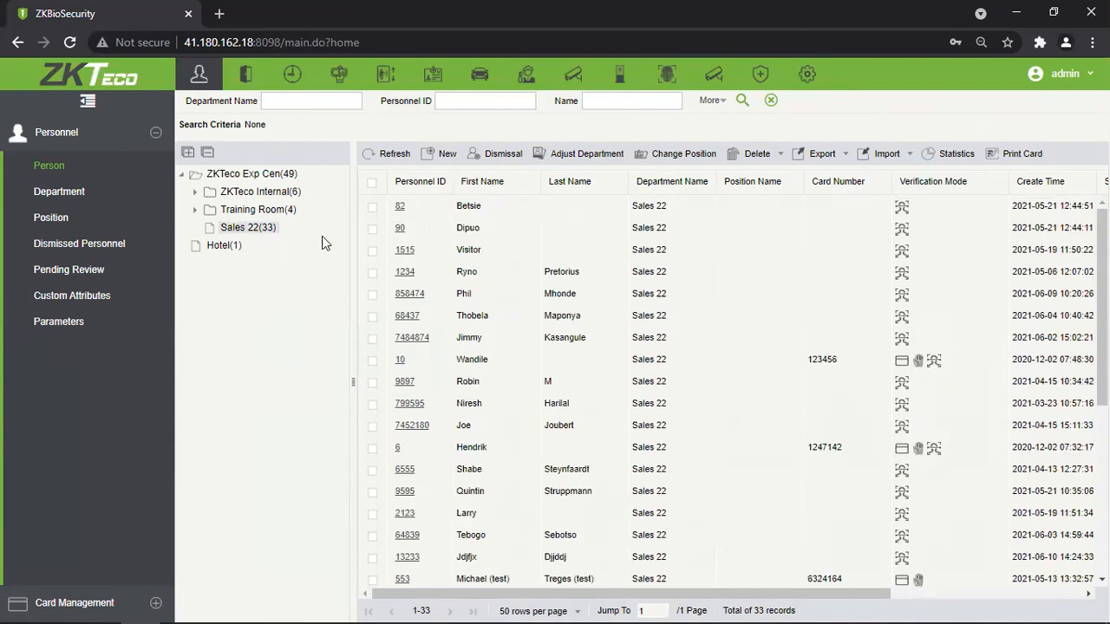
pyautogui.click(263, 212)
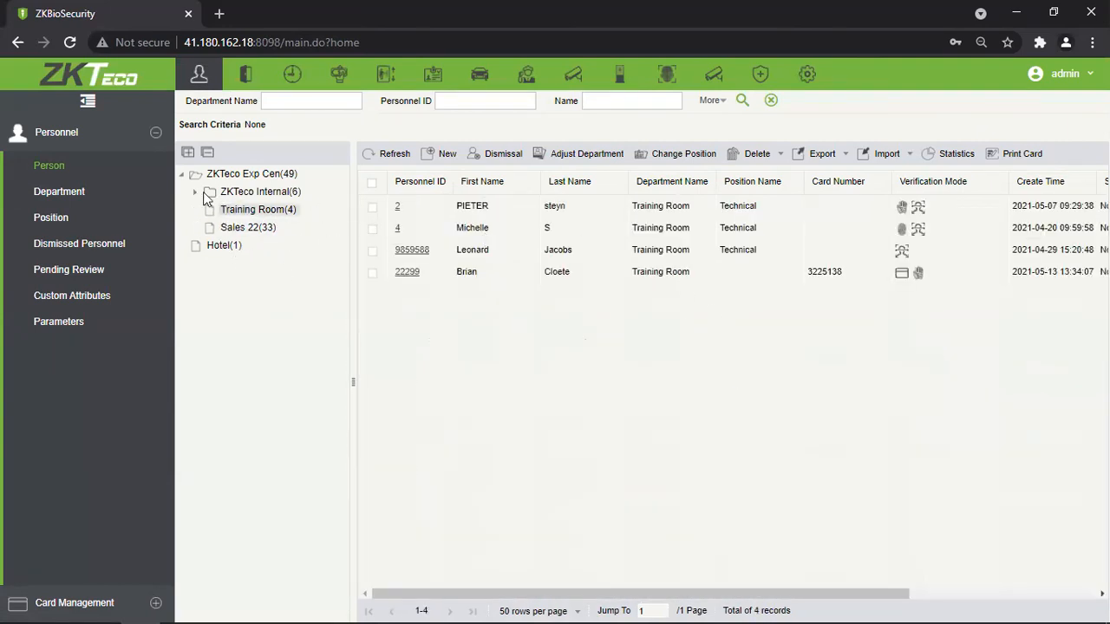
pyautogui.click(206, 193)
pyautogui.click(250, 265)
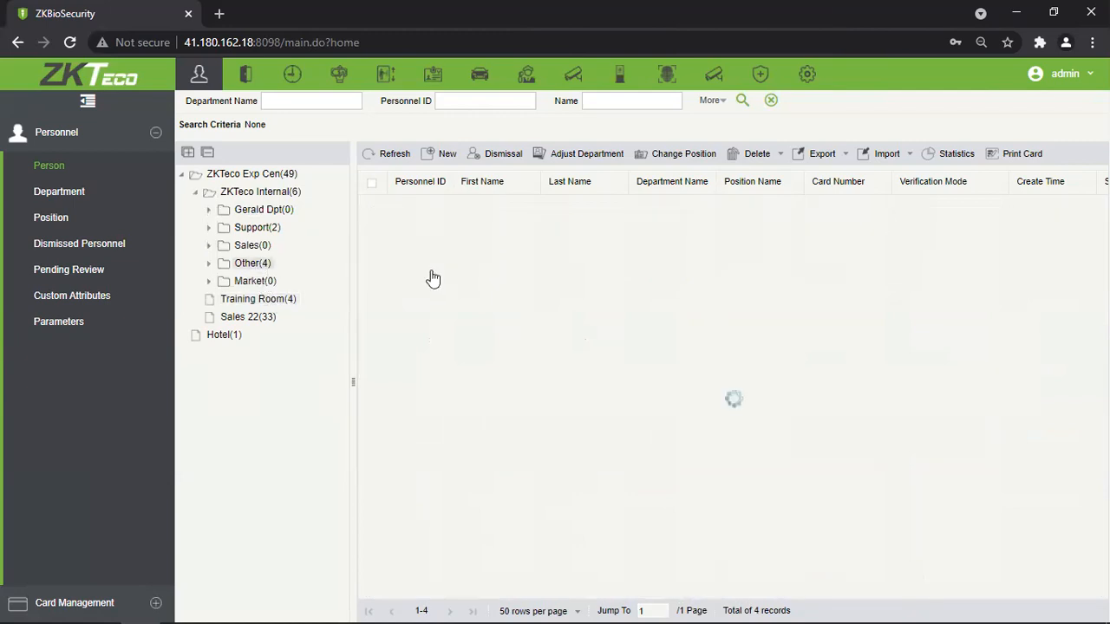
pyautogui.click(245, 246)
pyautogui.click(256, 229)
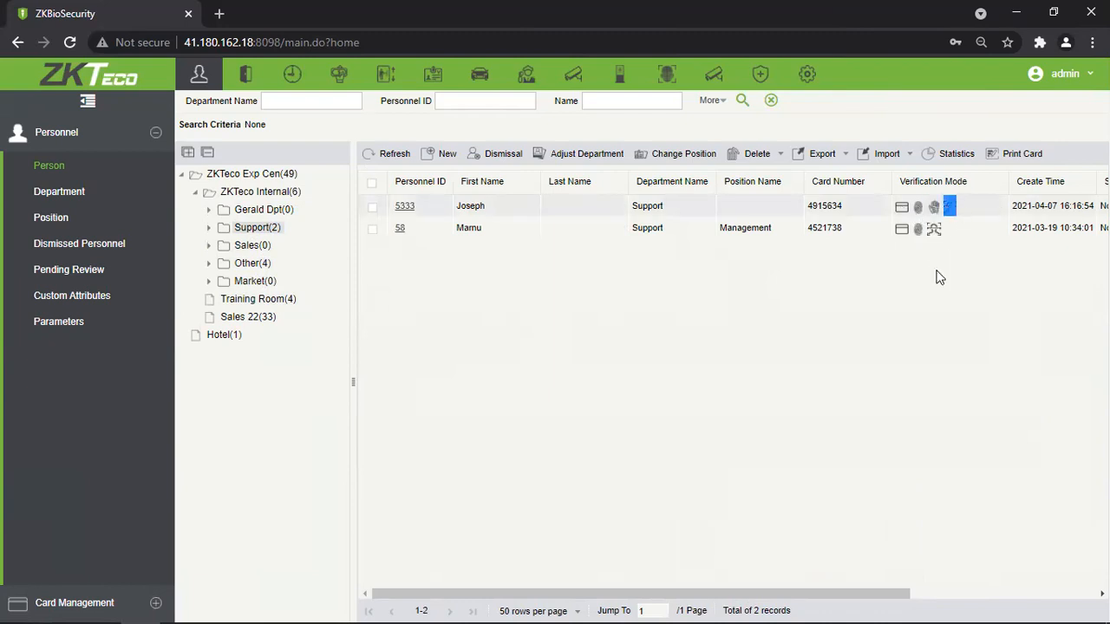
pyautogui.moveTo(843, 208); pyautogui.dragTo(811, 212)
pyautogui.click(827, 295)
pyautogui.doubleClick(770, 229)
pyautogui.click(662, 299)
pyautogui.click(646, 230)
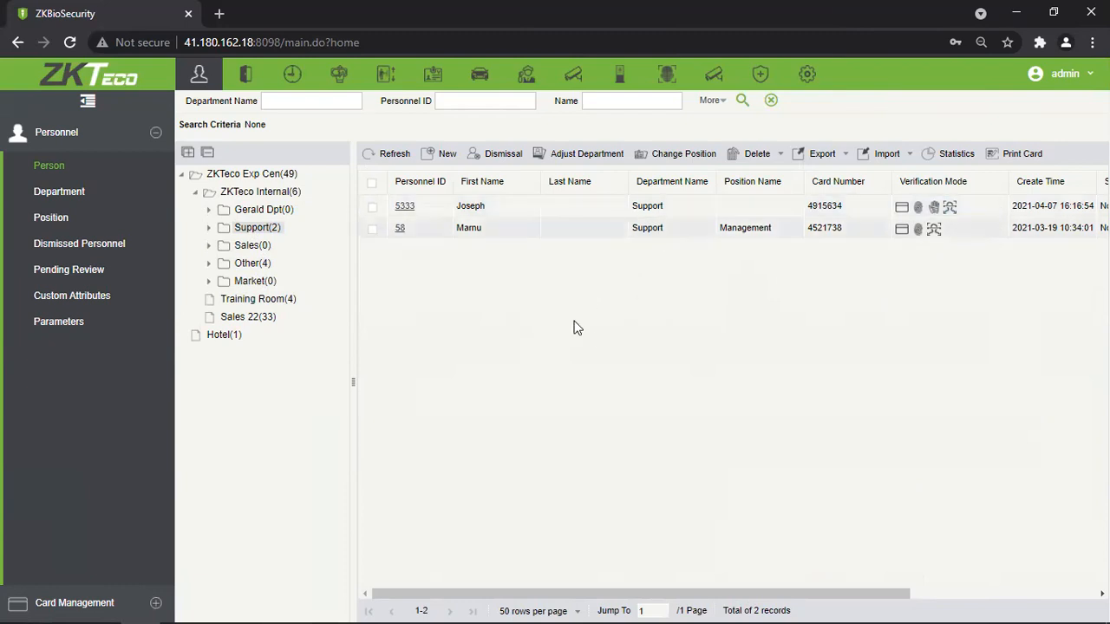
pyautogui.moveTo(534, 594); pyautogui.dragTo(503, 598)
pyautogui.click(256, 182)
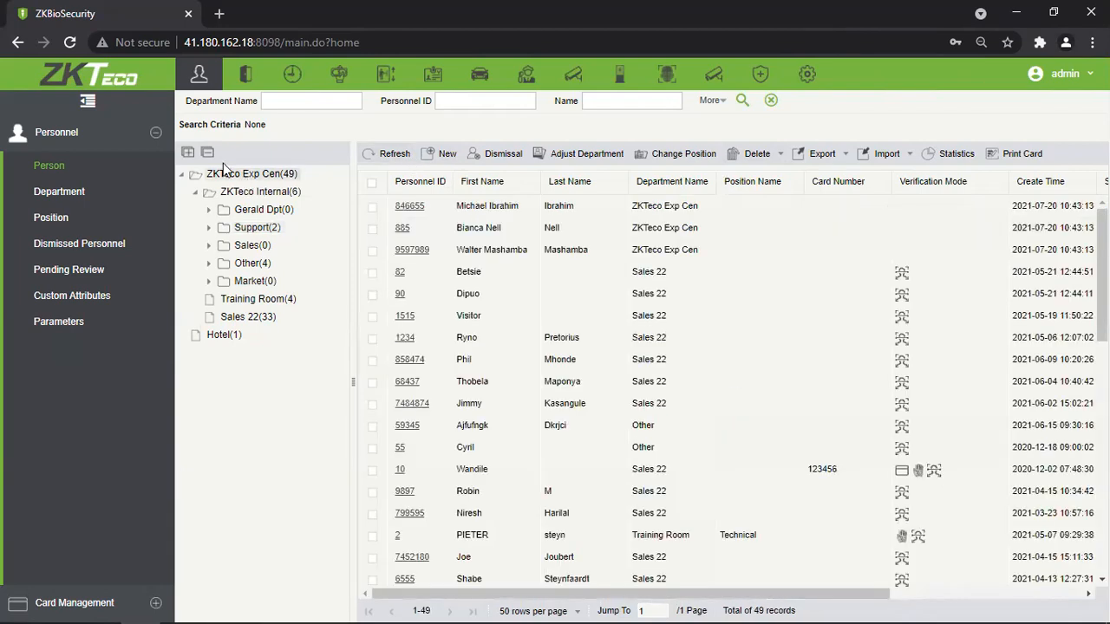
# Collapse the ZKTeco Exp Cen tree, browse the person table, then filter to Support(2).
pyautogui.click(182, 174)
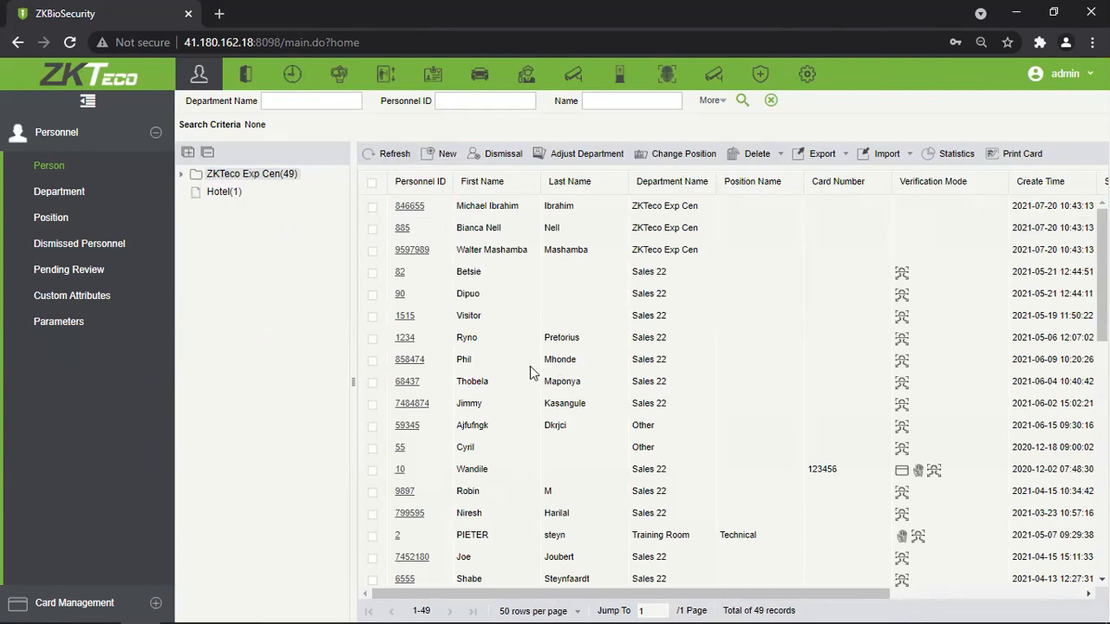
pyautogui.scroll(-4, 526, 378)
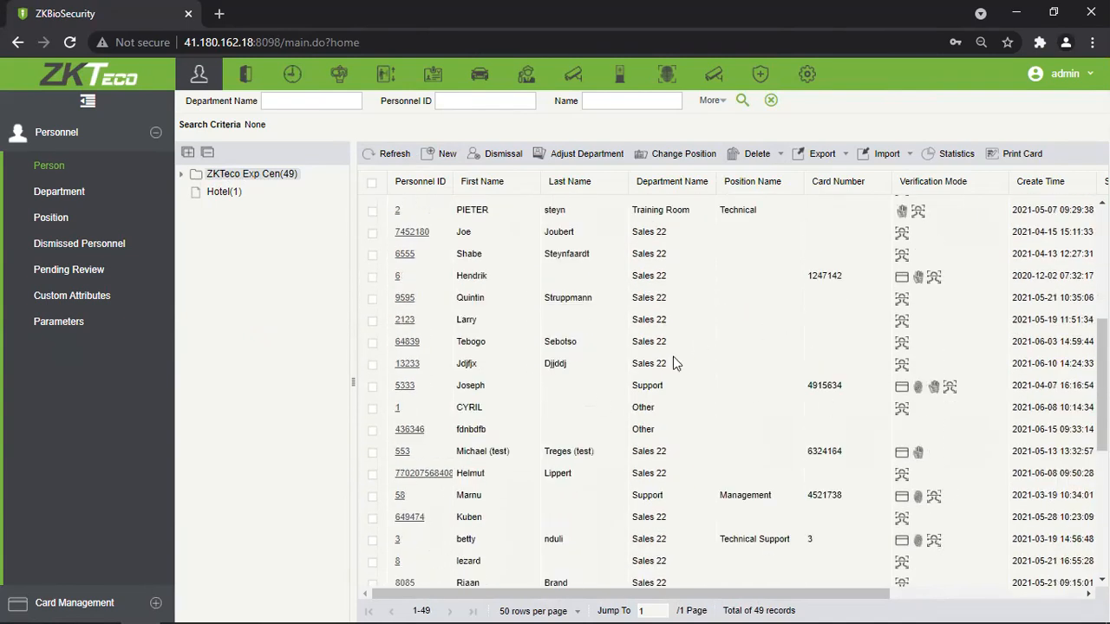
pyautogui.moveTo(655, 424); pyautogui.dragTo(671, 301)
pyautogui.click(662, 471)
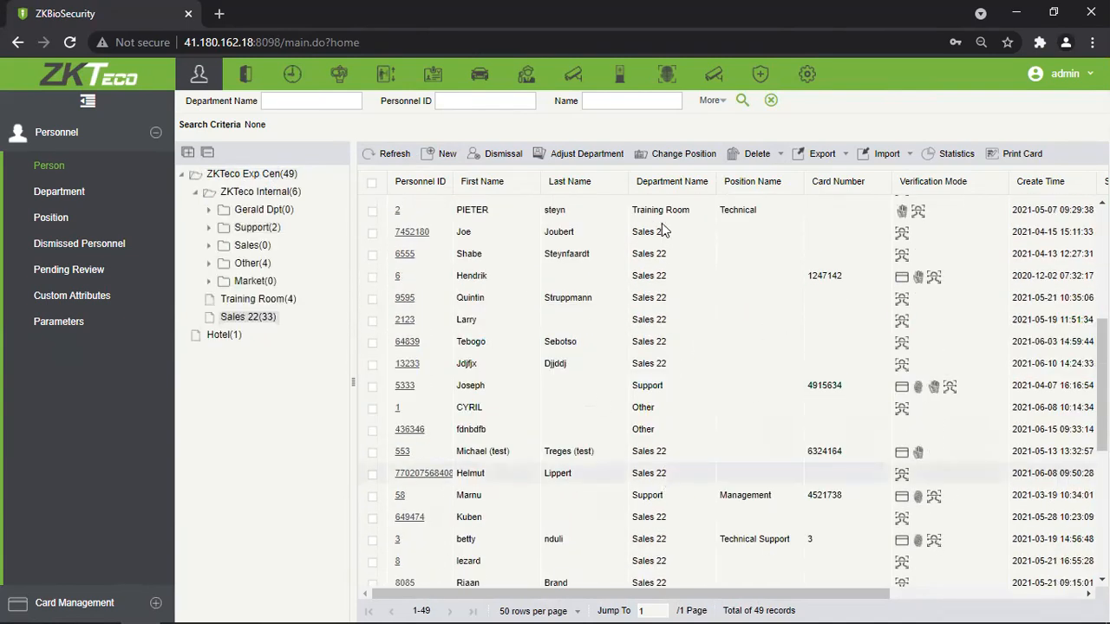
pyautogui.moveTo(646, 407); pyautogui.dragTo(634, 409)
pyautogui.moveTo(650, 452); pyautogui.dragTo(633, 454)
pyautogui.scroll(-4, 642, 490)
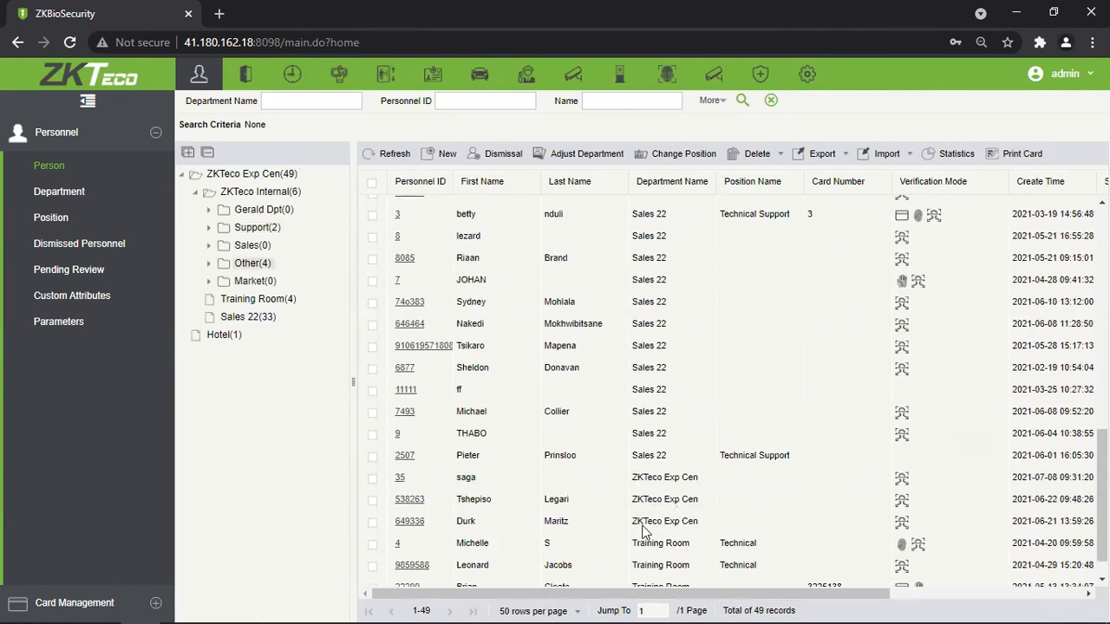
pyautogui.scroll(8, 652, 507)
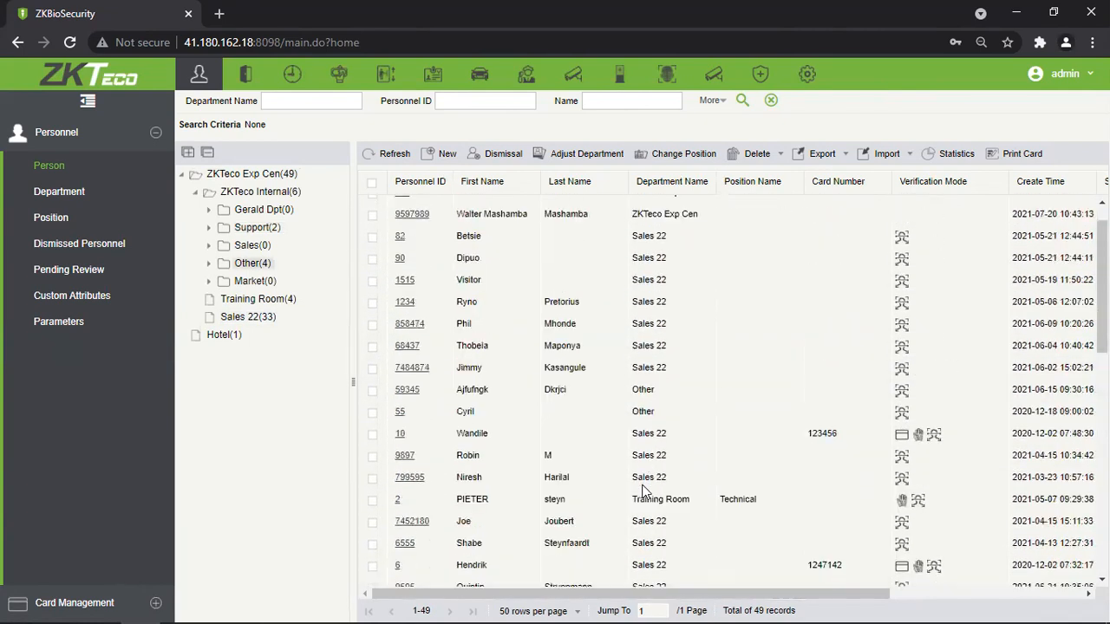
pyautogui.click(241, 228)
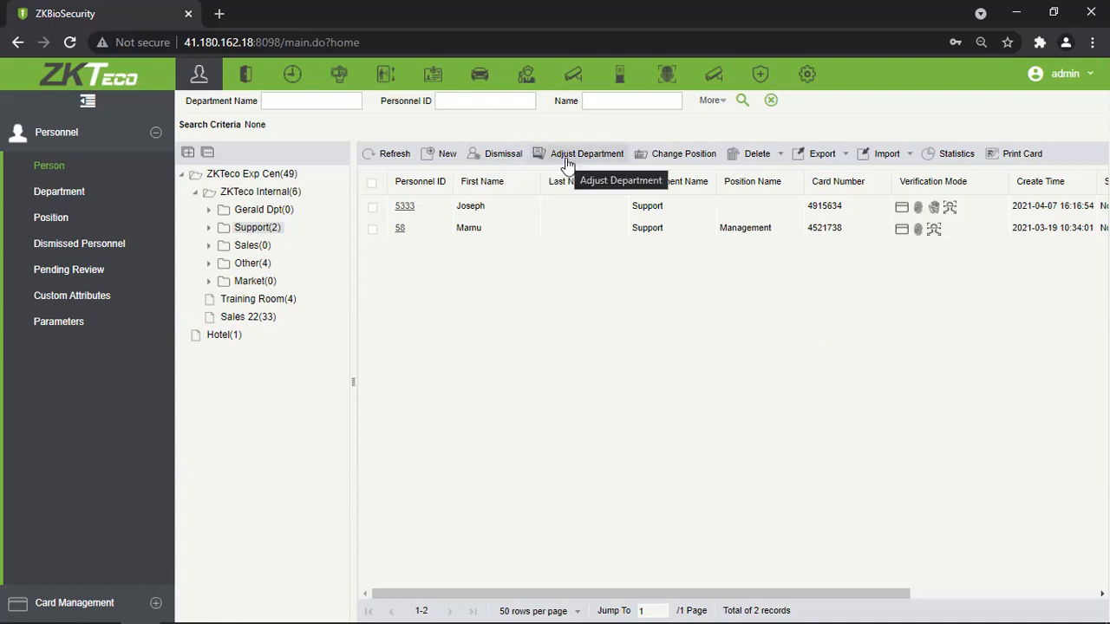
# Tick the Management member, open and dismiss the transfer form, then show the Other department.
pyautogui.click(373, 229)
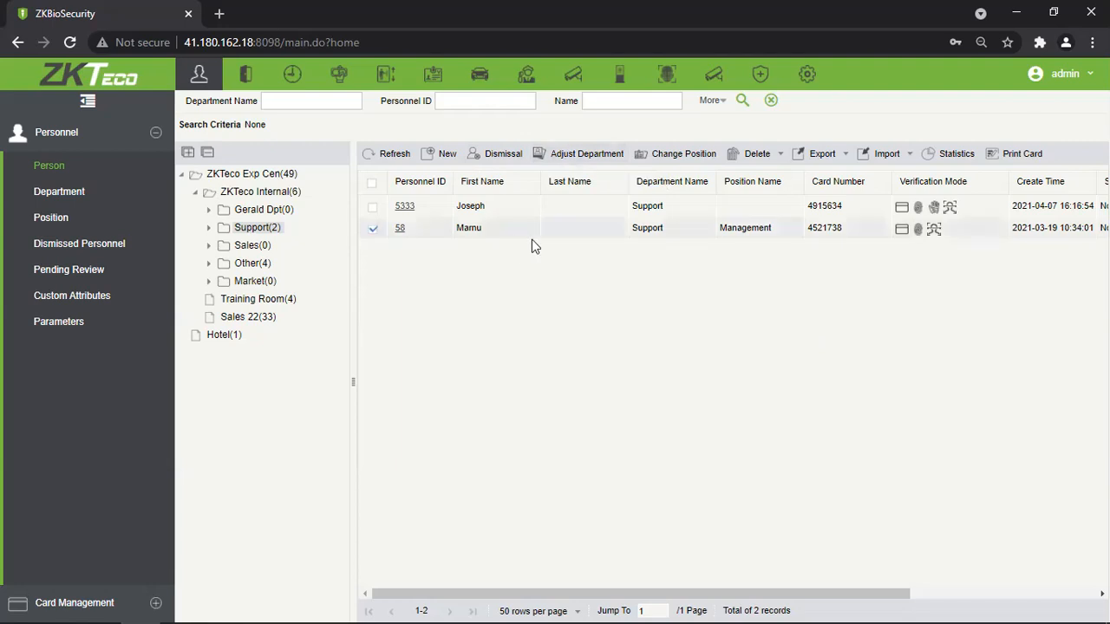
pyautogui.click(595, 156)
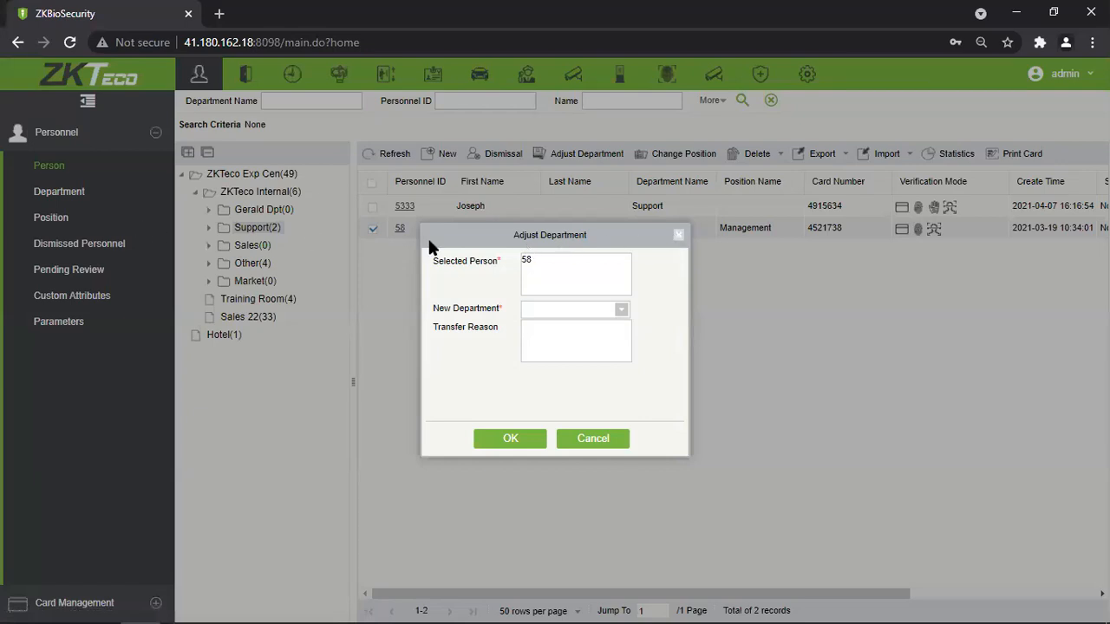
pyautogui.press('Escape')
pyautogui.click(260, 263)
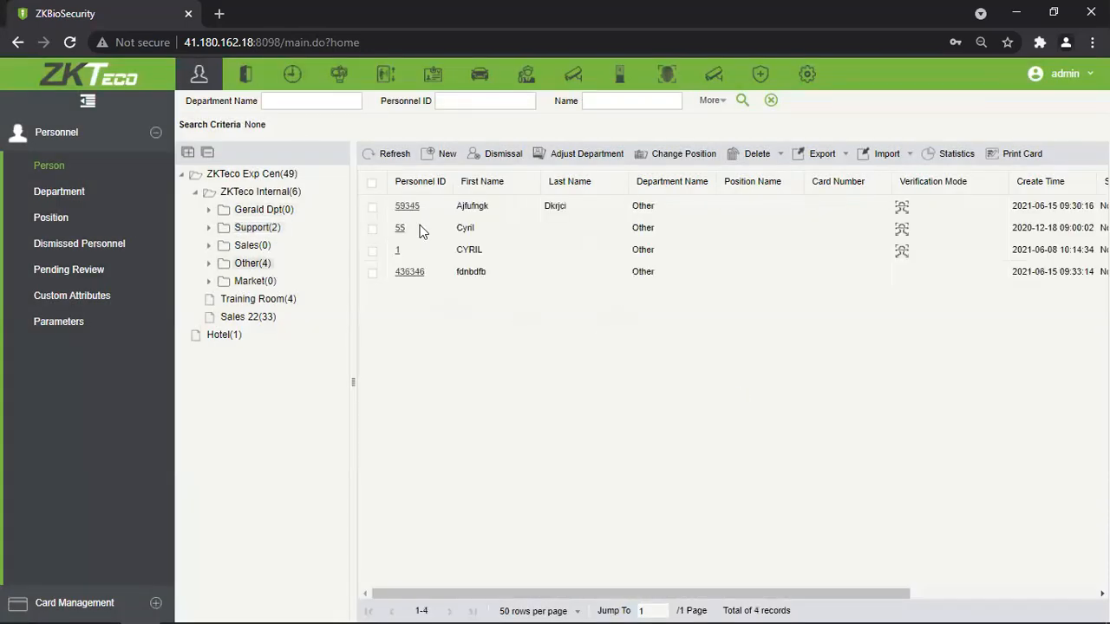
# Transfer both Other department people to the Market department and confirm the prompt.
pyautogui.click(373, 272)
pyautogui.click(372, 207)
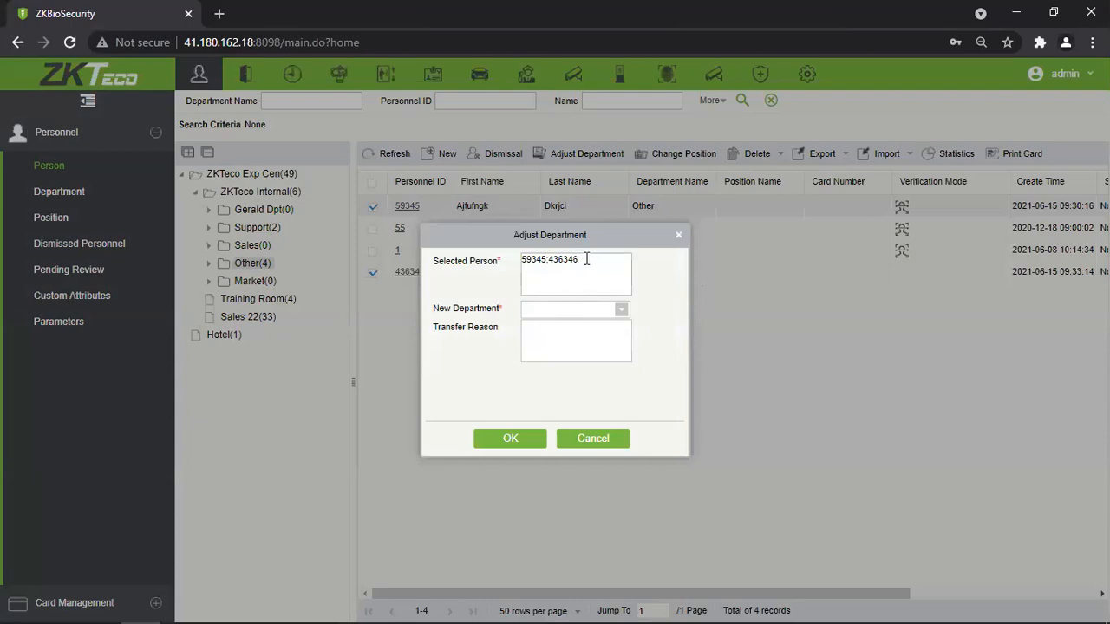
pyautogui.moveTo(526, 263); pyautogui.dragTo(523, 310)
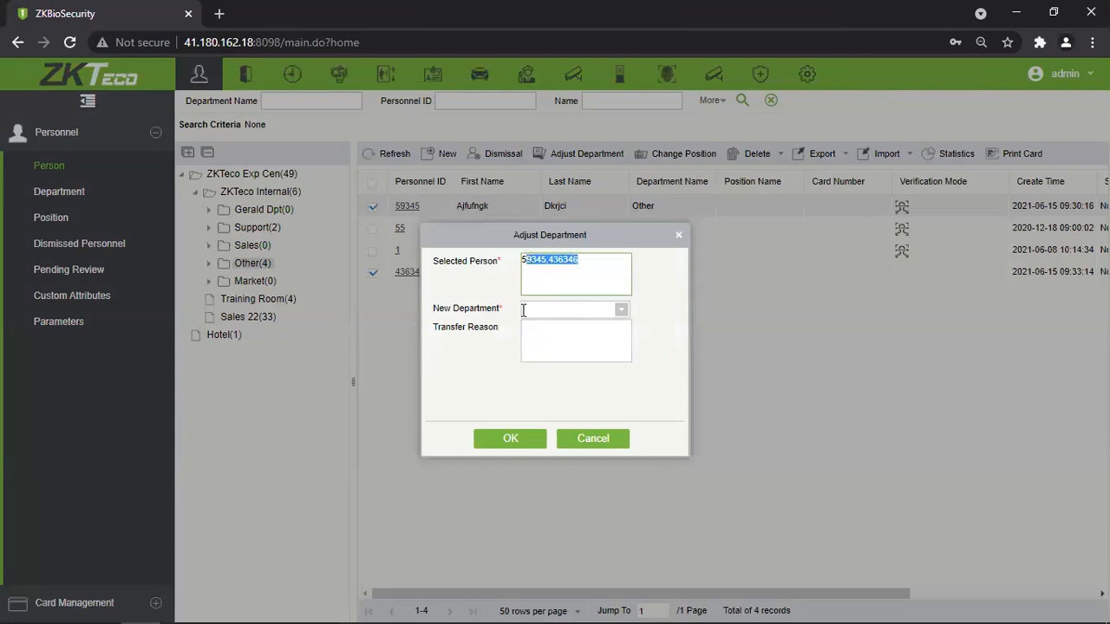
pyautogui.click(554, 268)
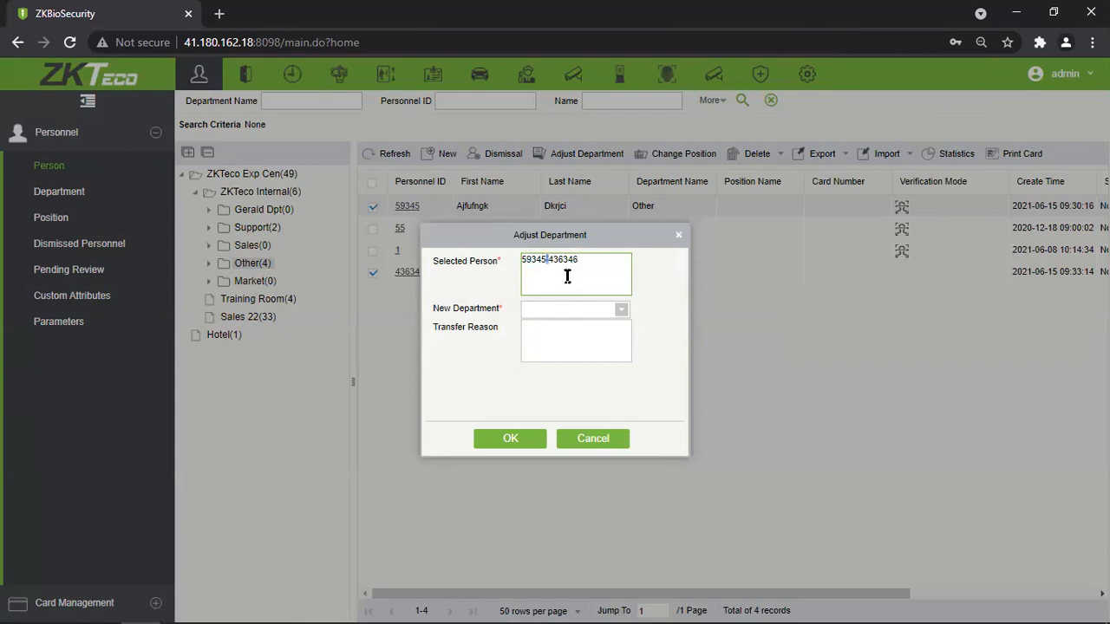
pyautogui.moveTo(581, 234); pyautogui.dragTo(626, 189)
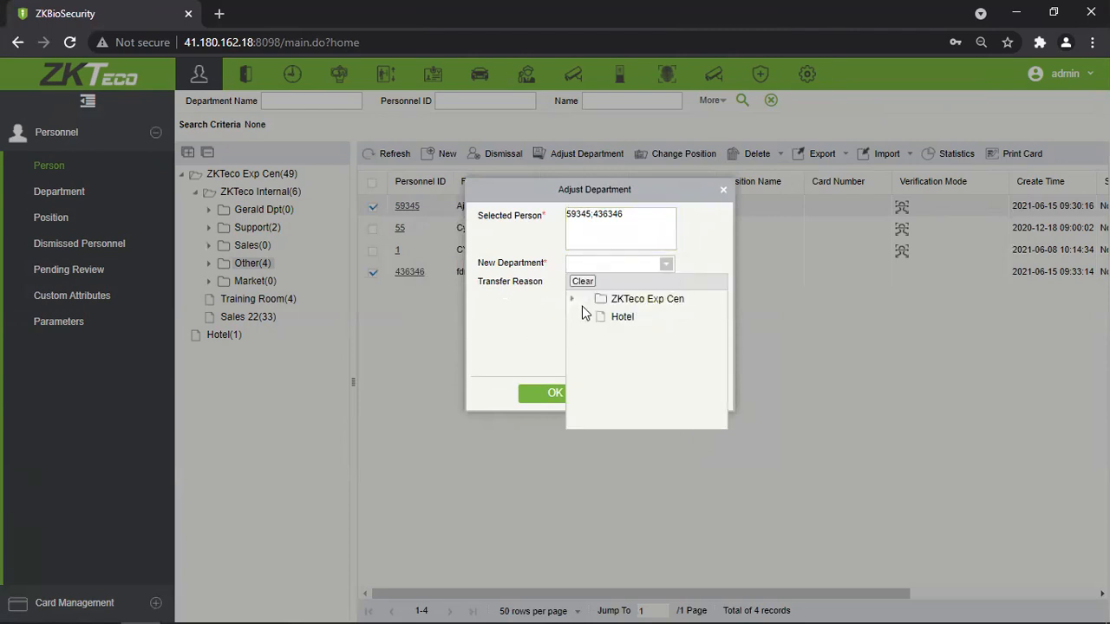
pyautogui.click(572, 299)
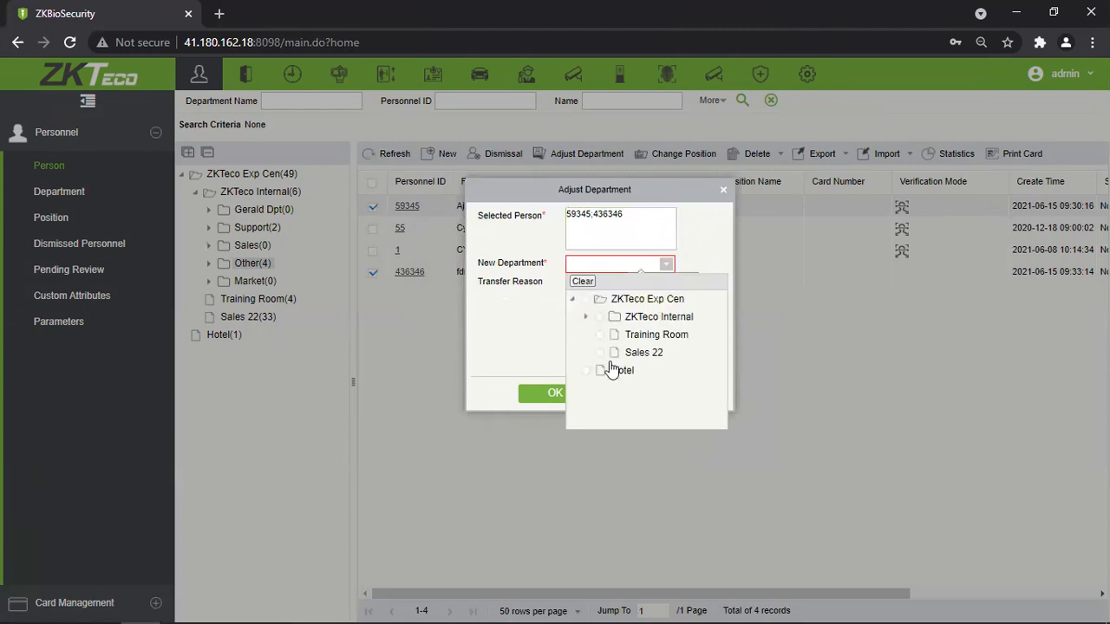
pyautogui.click(587, 317)
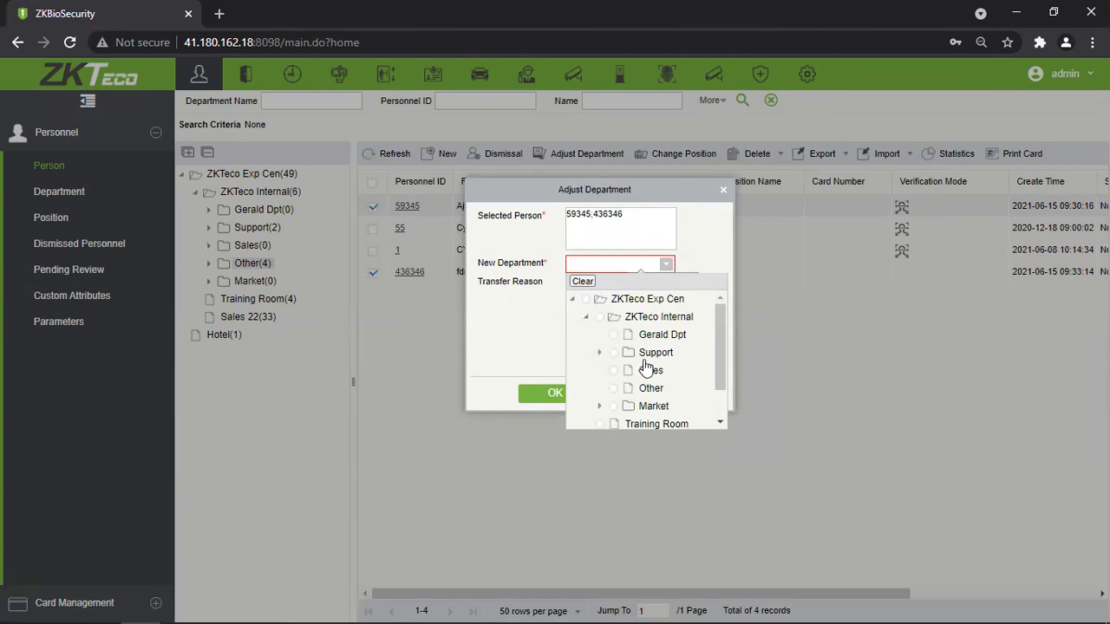
pyautogui.click(650, 406)
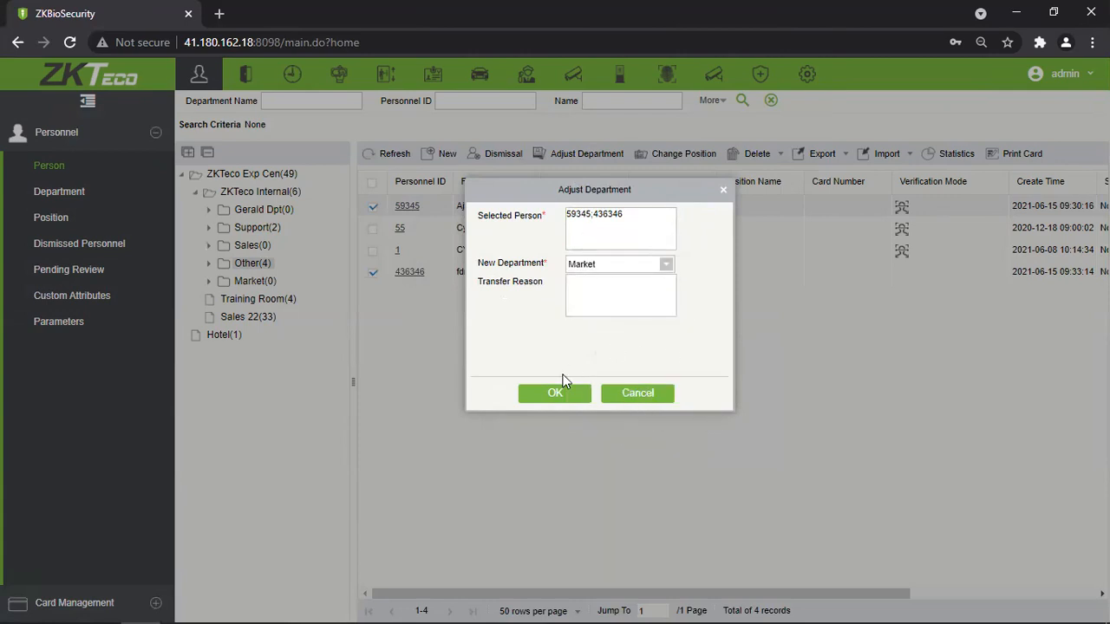
pyautogui.click(545, 397)
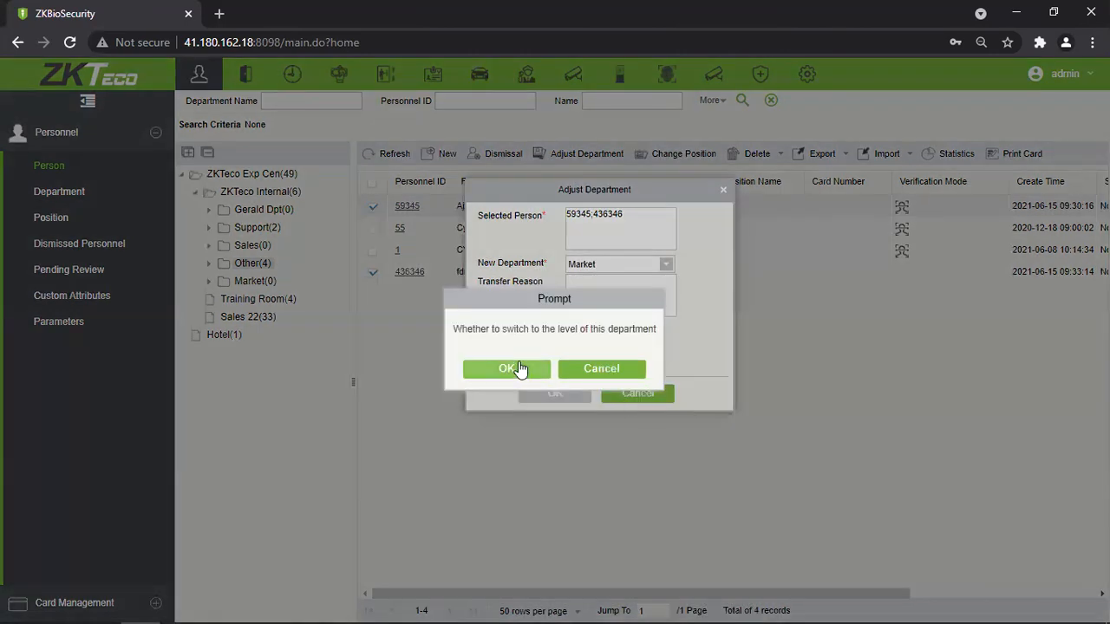
pyautogui.click(508, 369)
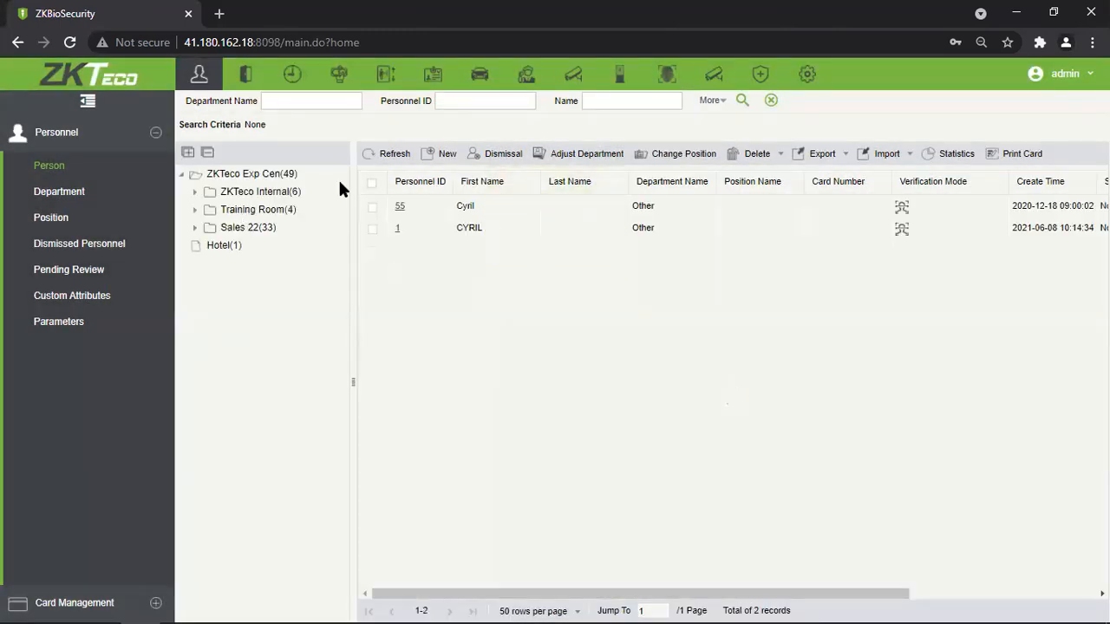
# Open Market under ZKTeco Internal and tick both of its members.
pyautogui.click(195, 191)
pyautogui.click(235, 282)
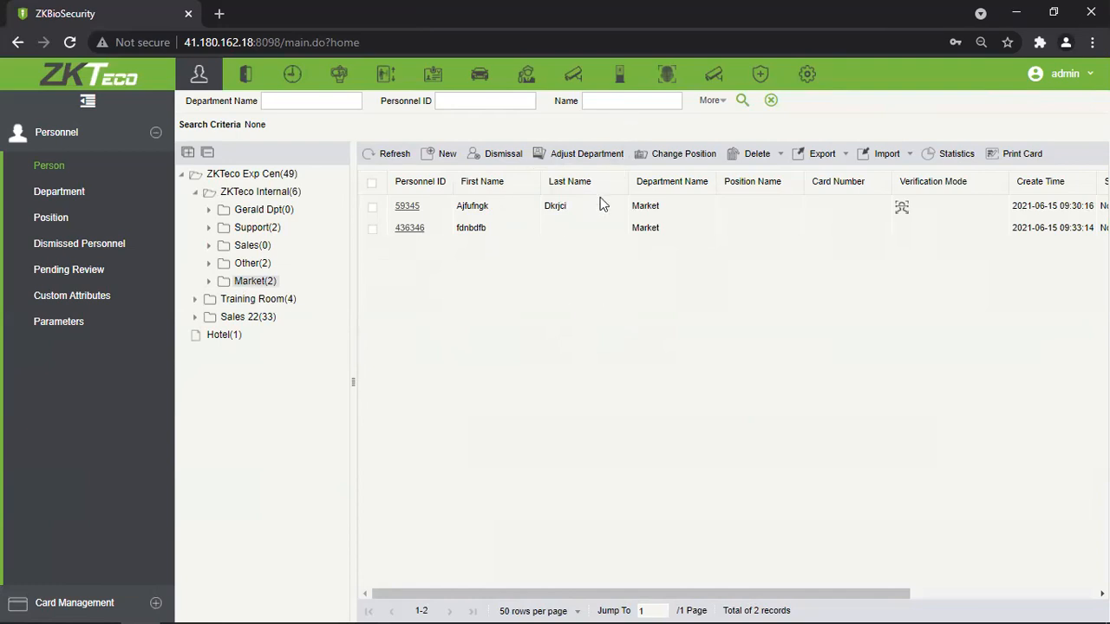
pyautogui.click(372, 182)
# Change the position of both selected Market members to Sales.
pyautogui.click(662, 163)
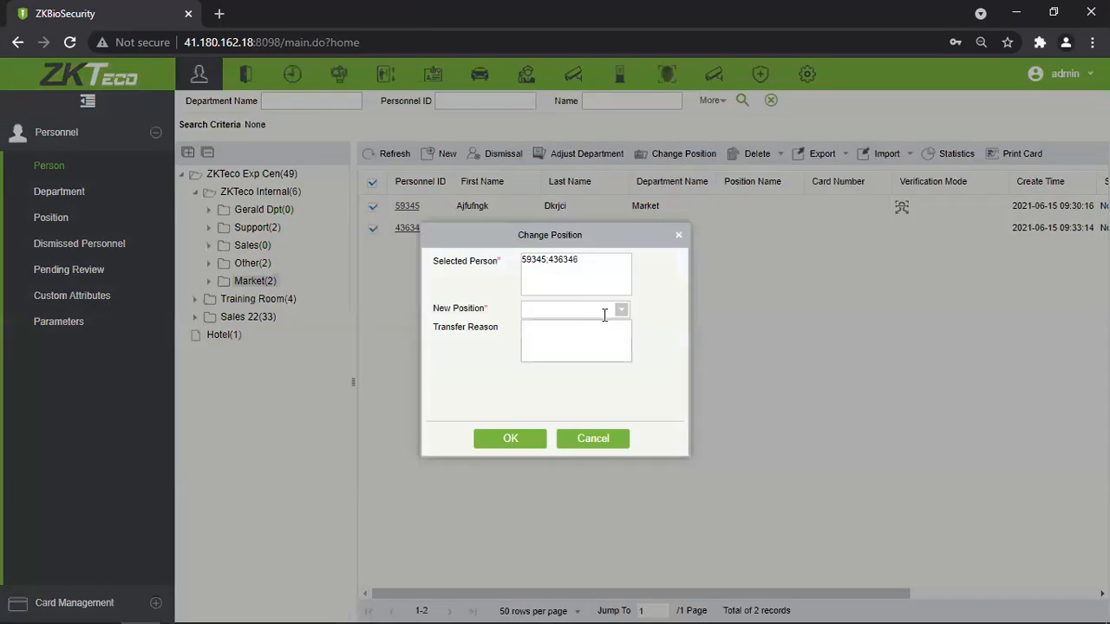
pyautogui.click(614, 310)
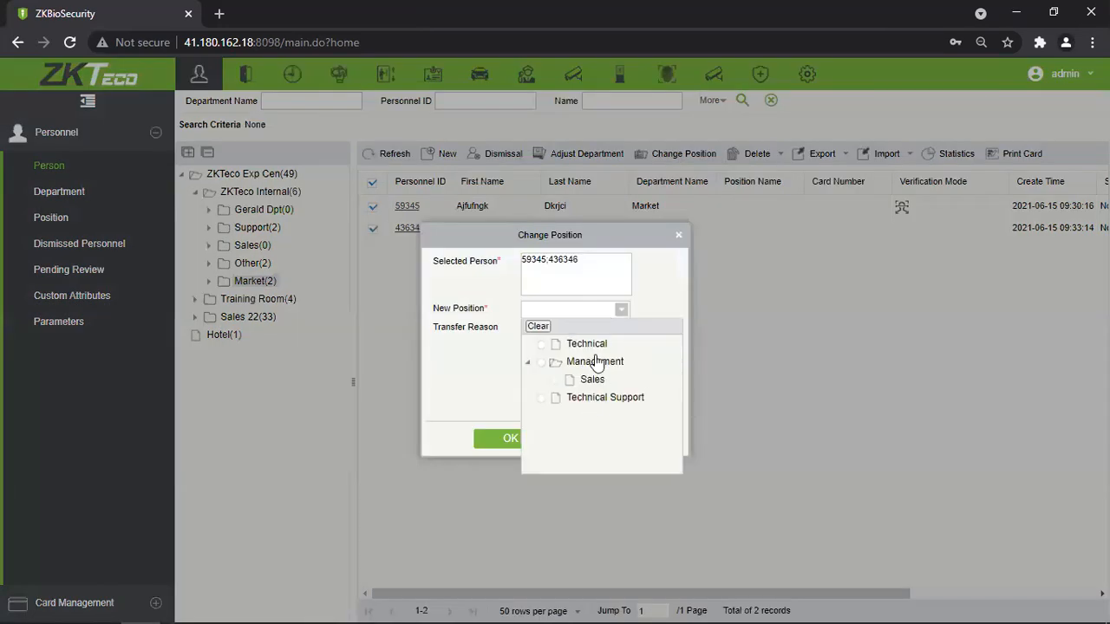
pyautogui.click(555, 382)
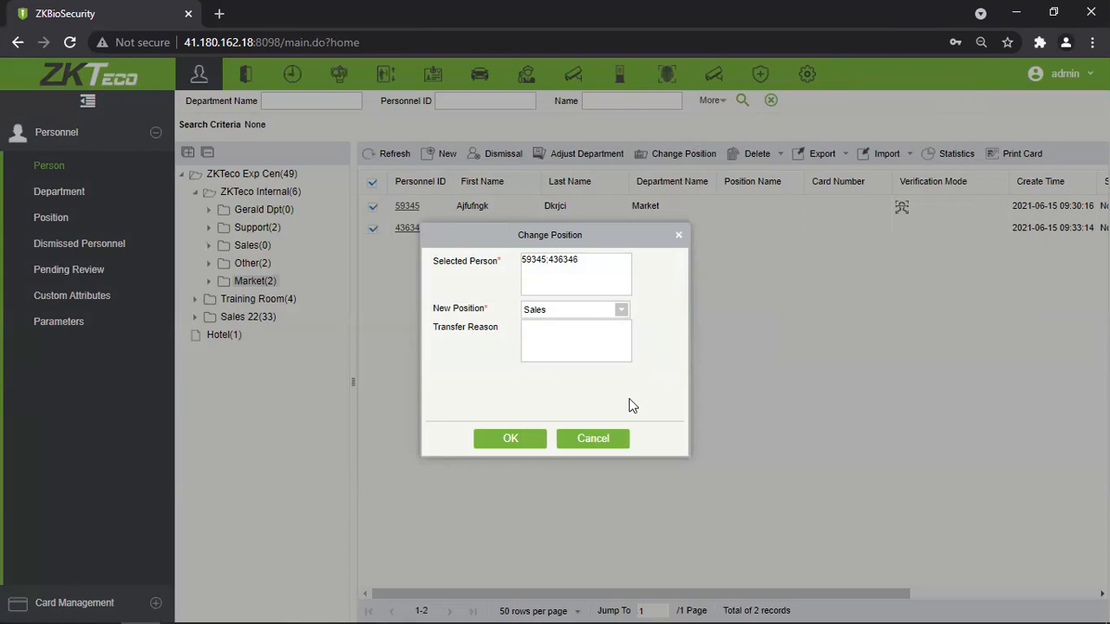
pyautogui.click(509, 440)
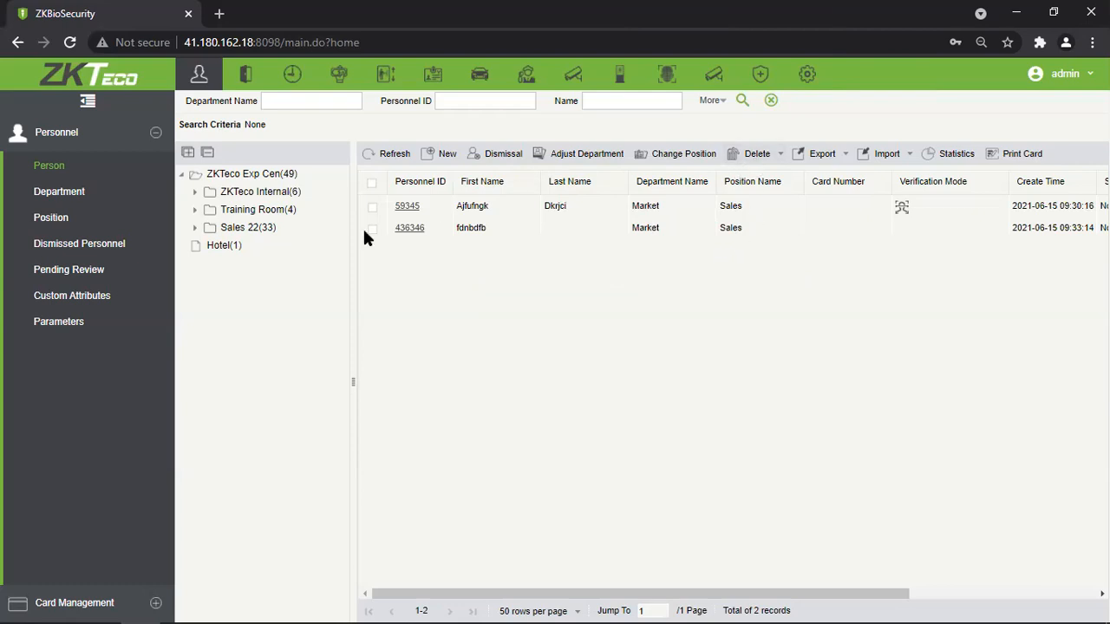
pyautogui.click(777, 156)
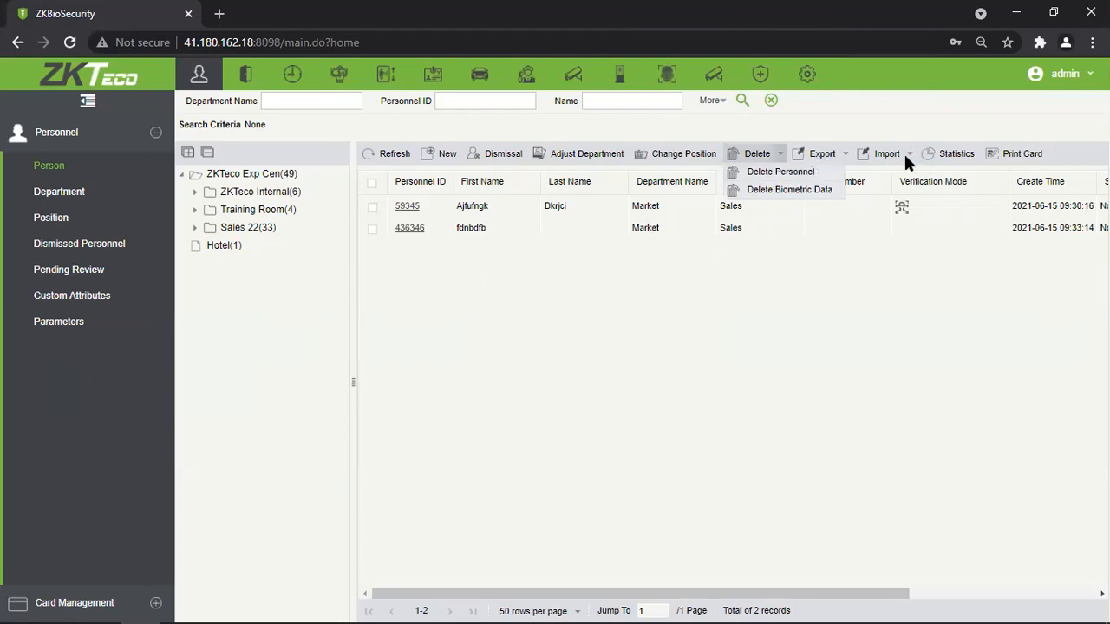
# Review the Export and Import options, then open Statistics showing 50 persons, 5 male, 1 female.
pyautogui.click(843, 153)
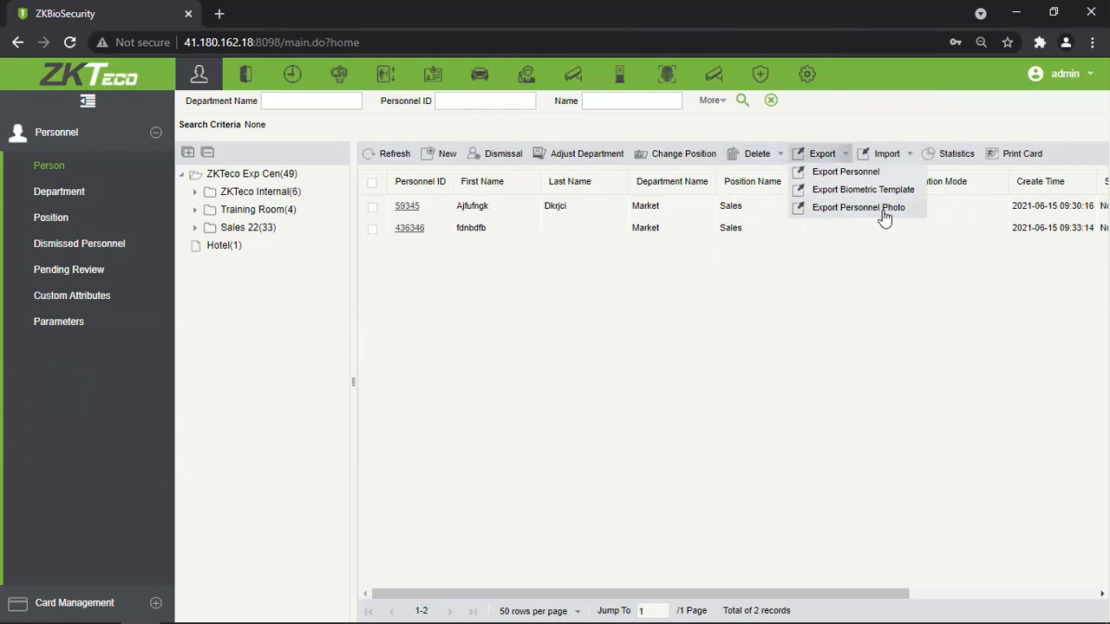
pyautogui.click(908, 155)
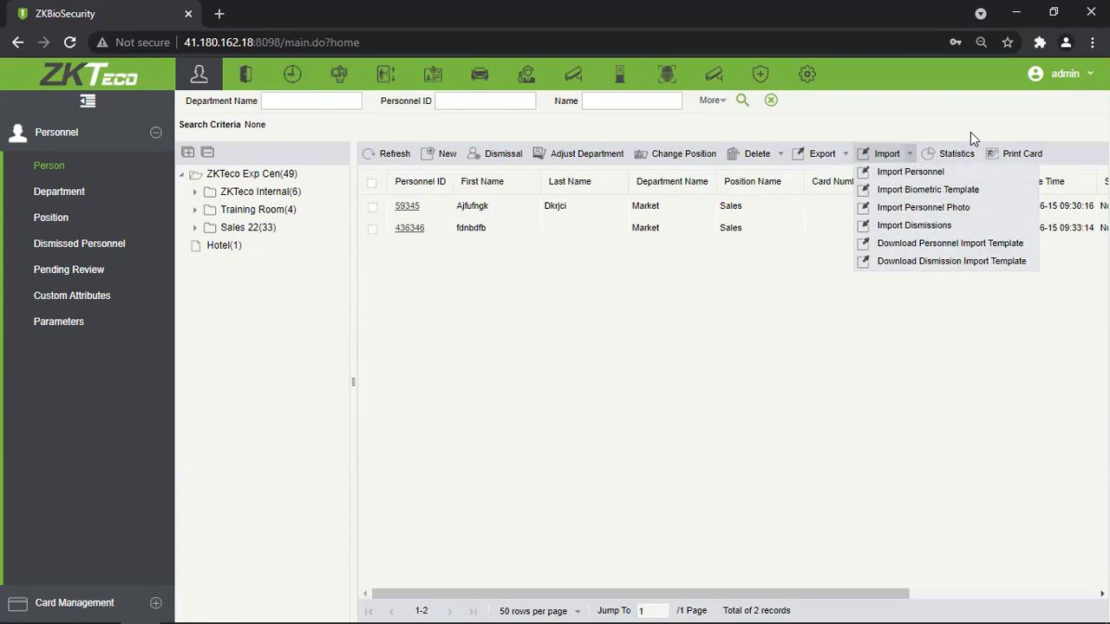
pyautogui.click(961, 156)
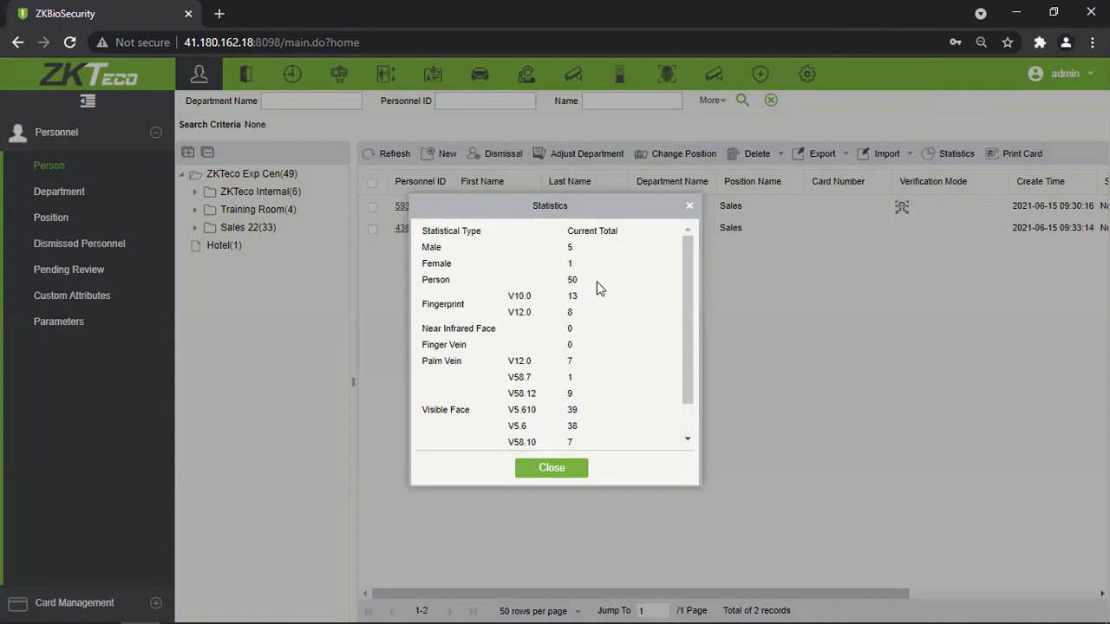
# Check the Statistics totals of 50 persons and 7 cards.
pyautogui.doubleClick(571, 279)
pyautogui.scroll(-1, 581, 299)
pyautogui.click(614, 372)
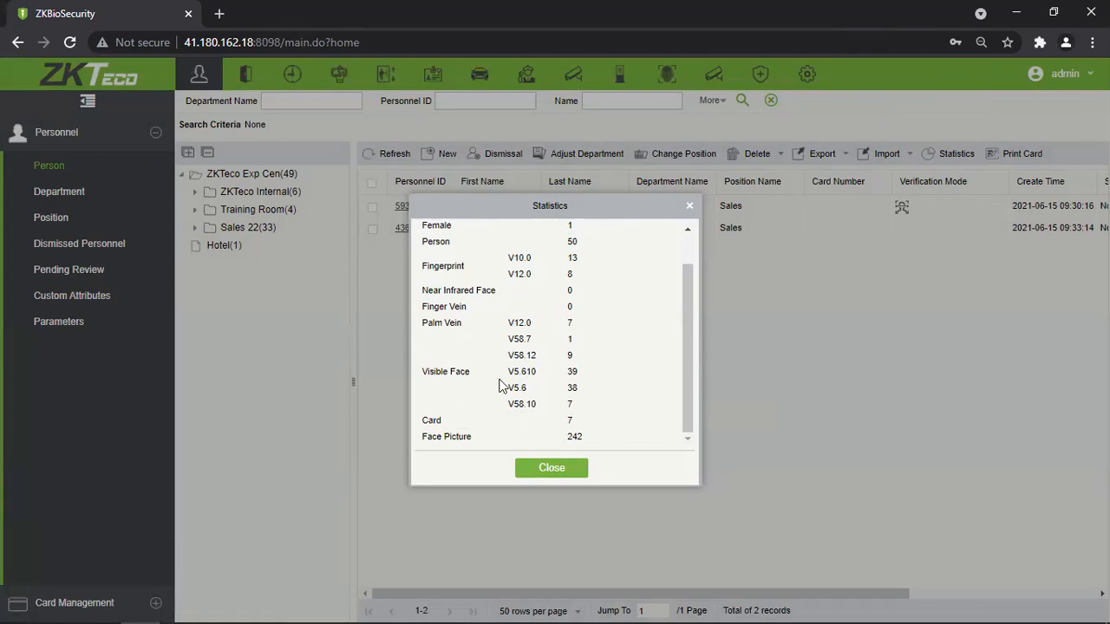
pyautogui.doubleClick(569, 420)
pyautogui.click(621, 399)
pyautogui.scroll(2, 623, 338)
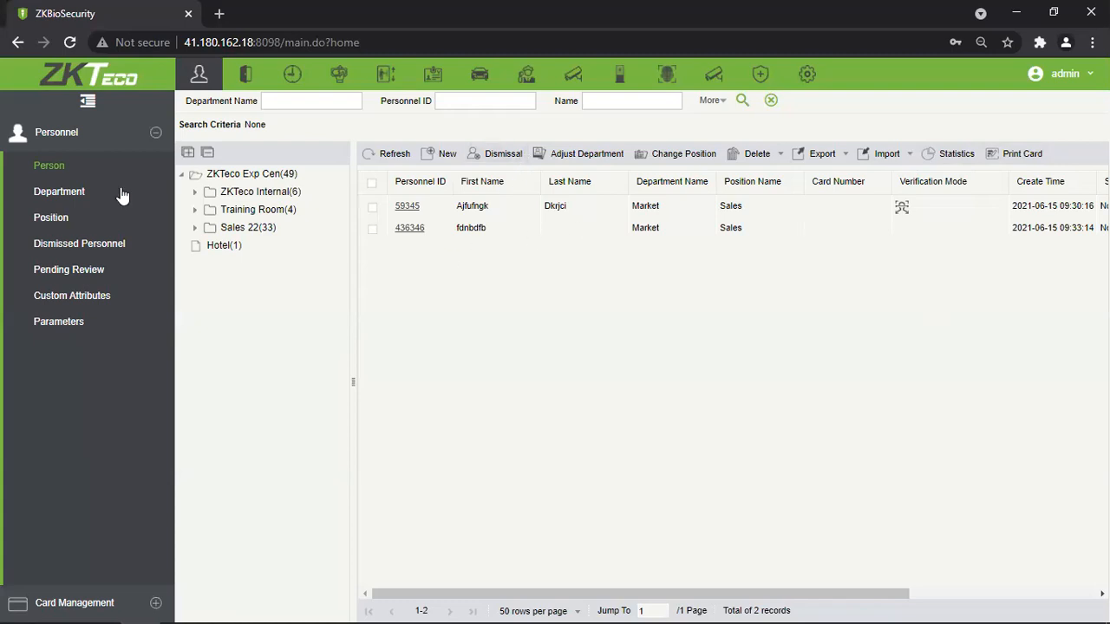
# Show the Support department's members and open the Management member's Edit form.
pyautogui.click(195, 191)
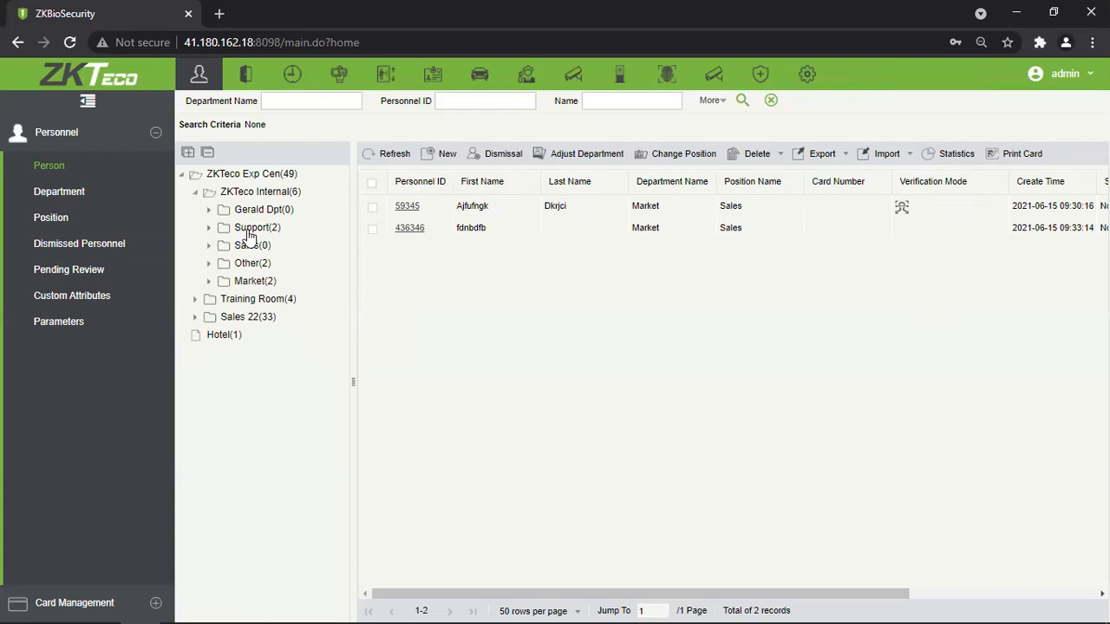
pyautogui.click(250, 230)
pyautogui.click(398, 230)
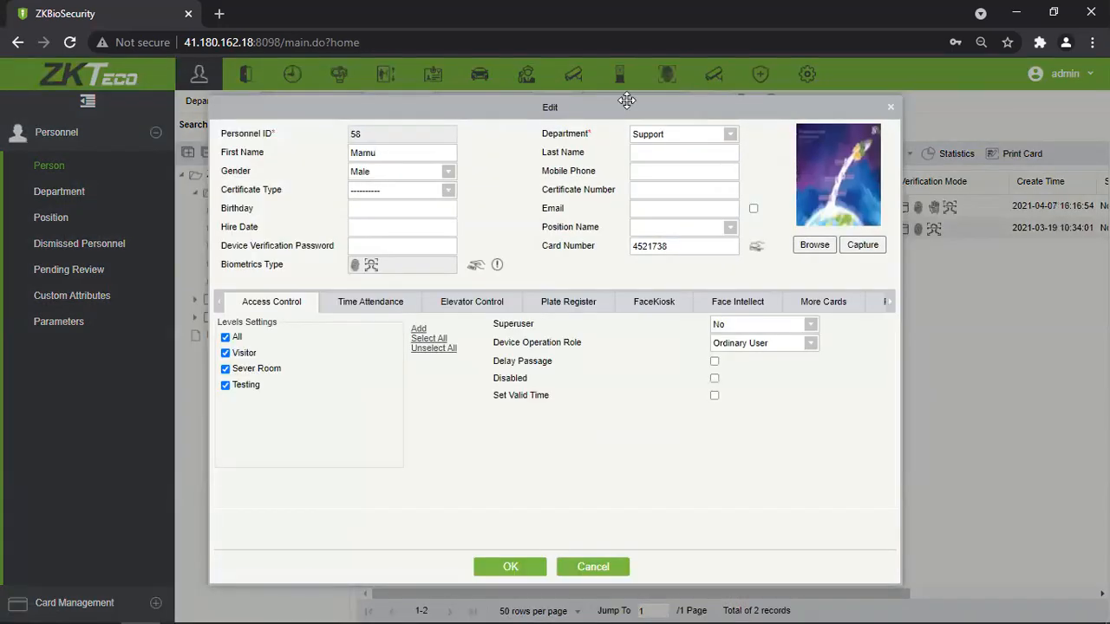
pyautogui.moveTo(625, 102); pyautogui.dragTo(647, 97)
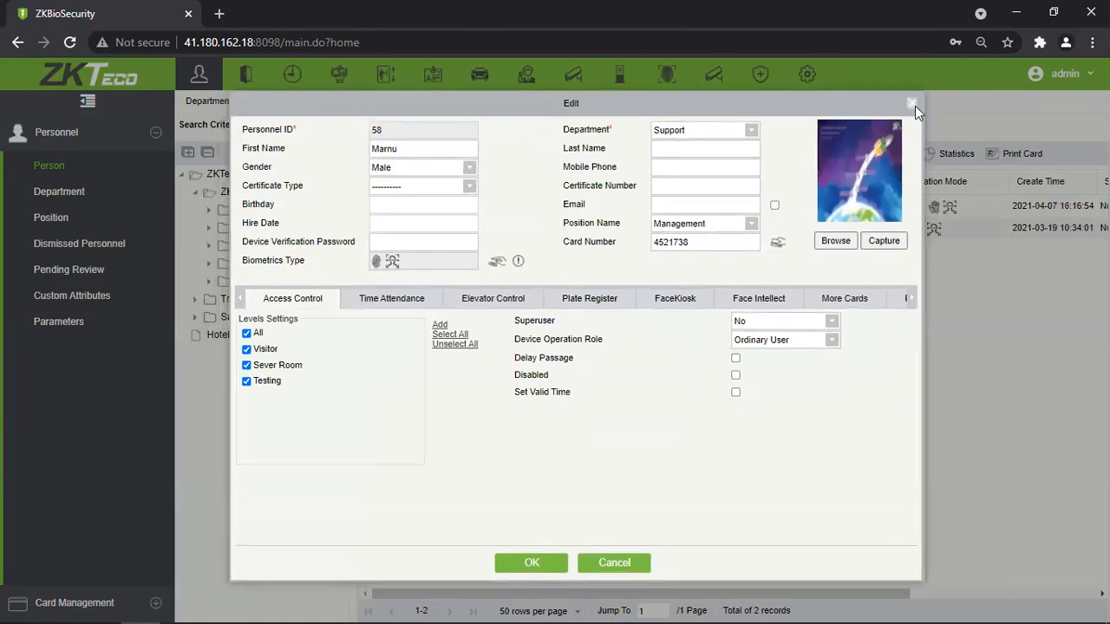
pyautogui.moveTo(396, 131); pyautogui.dragTo(349, 129)
pyautogui.moveTo(443, 131); pyautogui.dragTo(295, 129)
pyautogui.moveTo(461, 129); pyautogui.dragTo(335, 135)
# Close and reopen the Support member's Edit form several times, leaving it open.
pyautogui.click(912, 103)
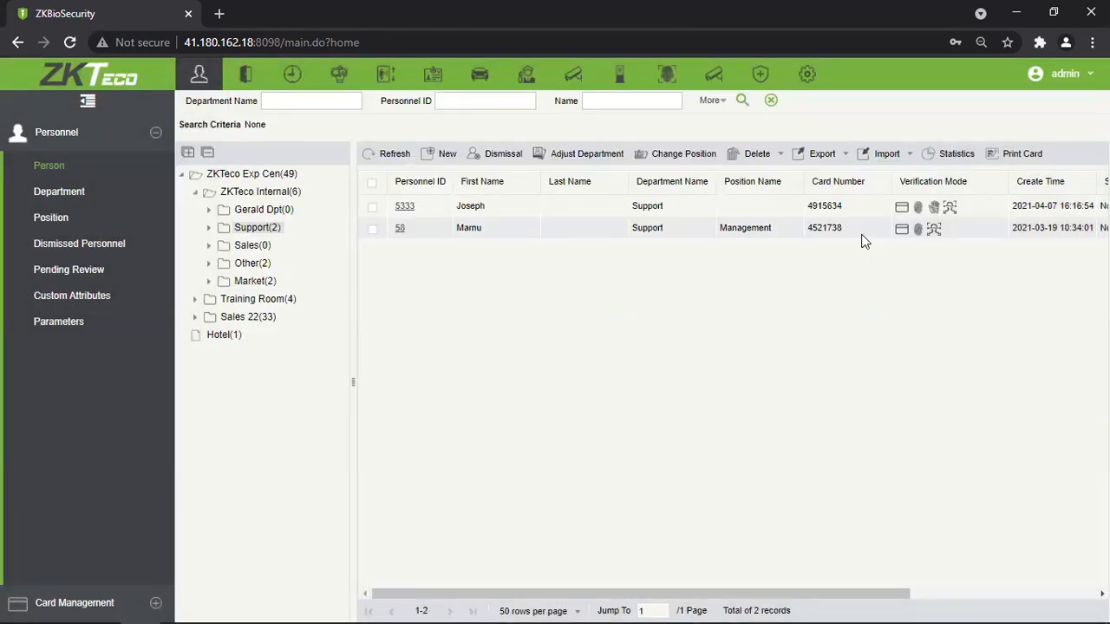
pyautogui.click(400, 230)
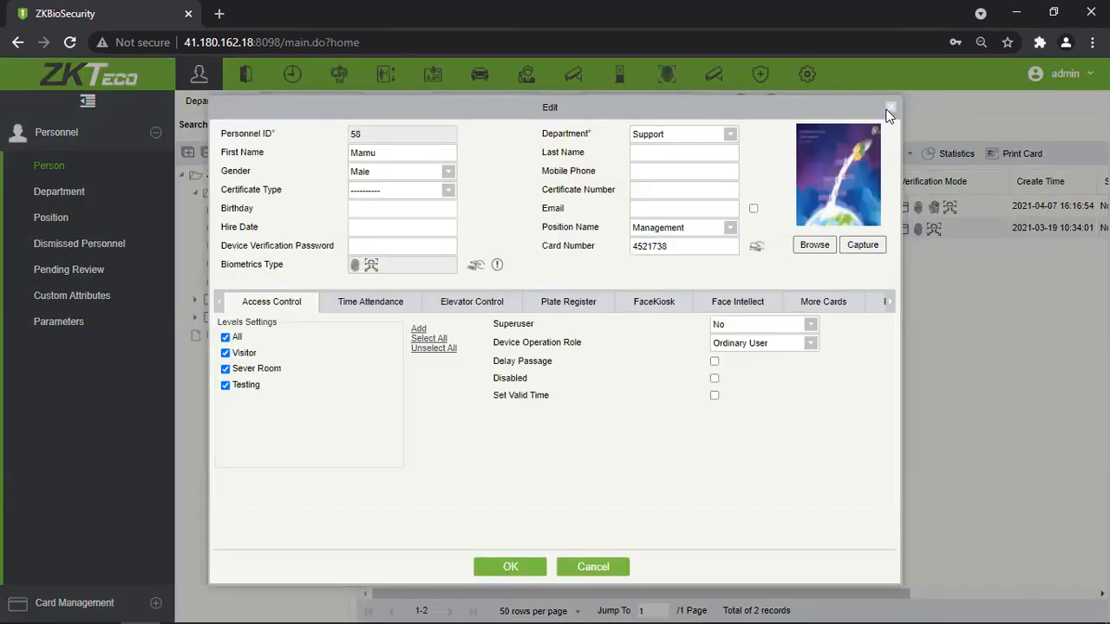
pyautogui.click(890, 108)
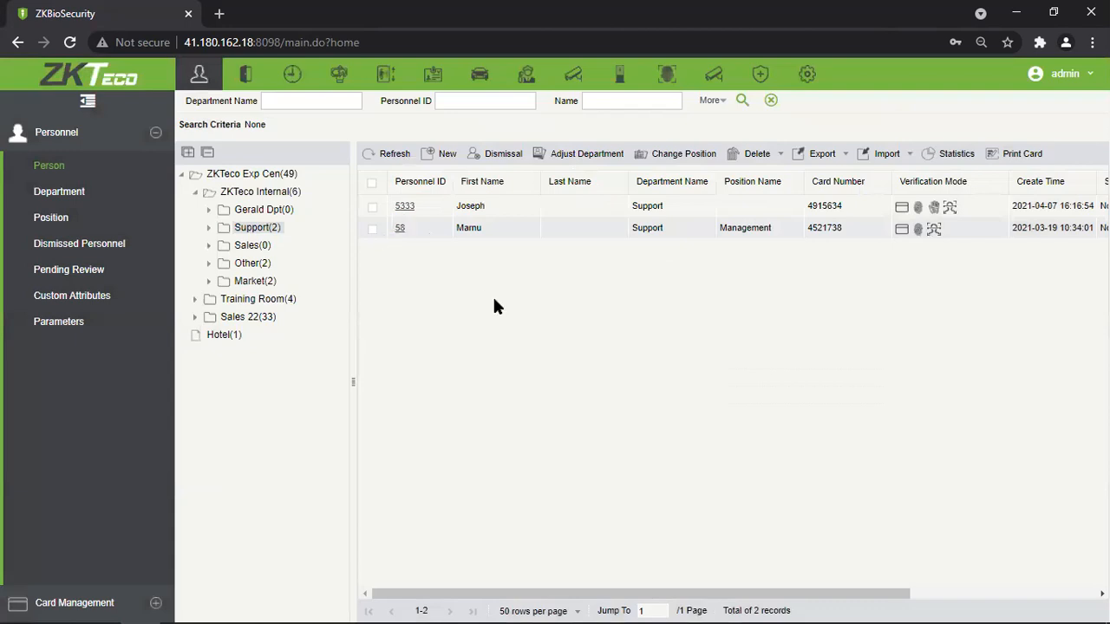
pyautogui.click(399, 229)
pyautogui.click(888, 106)
pyautogui.click(399, 229)
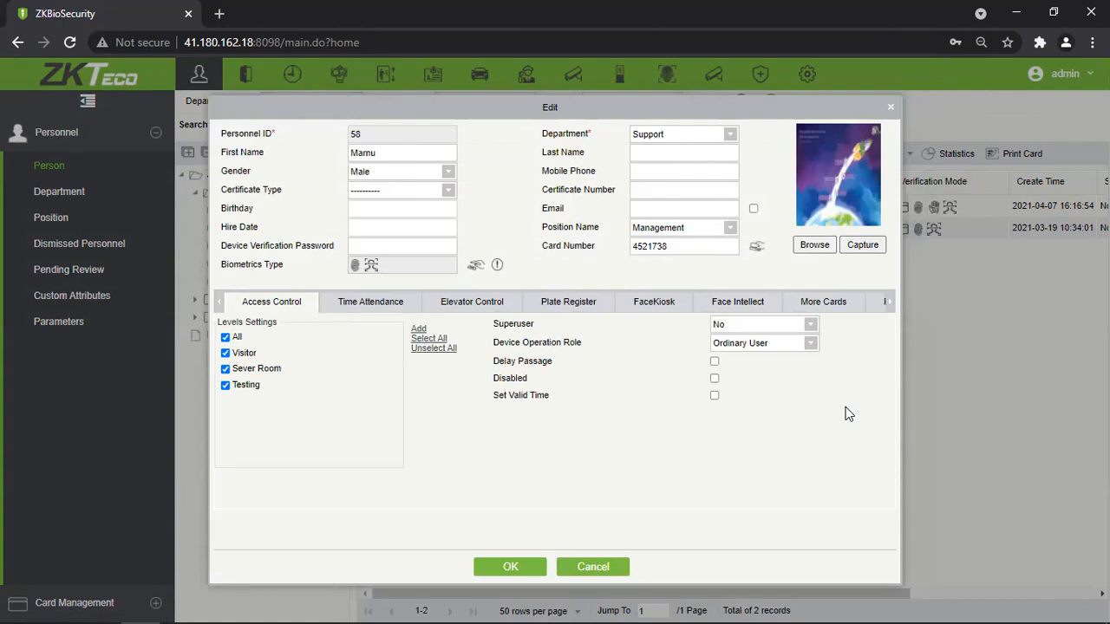
pyautogui.moveTo(382, 129); pyautogui.dragTo(304, 147)
pyautogui.click(499, 176)
# Move the member to Training while declining Training's access levels.
pyautogui.click(729, 135)
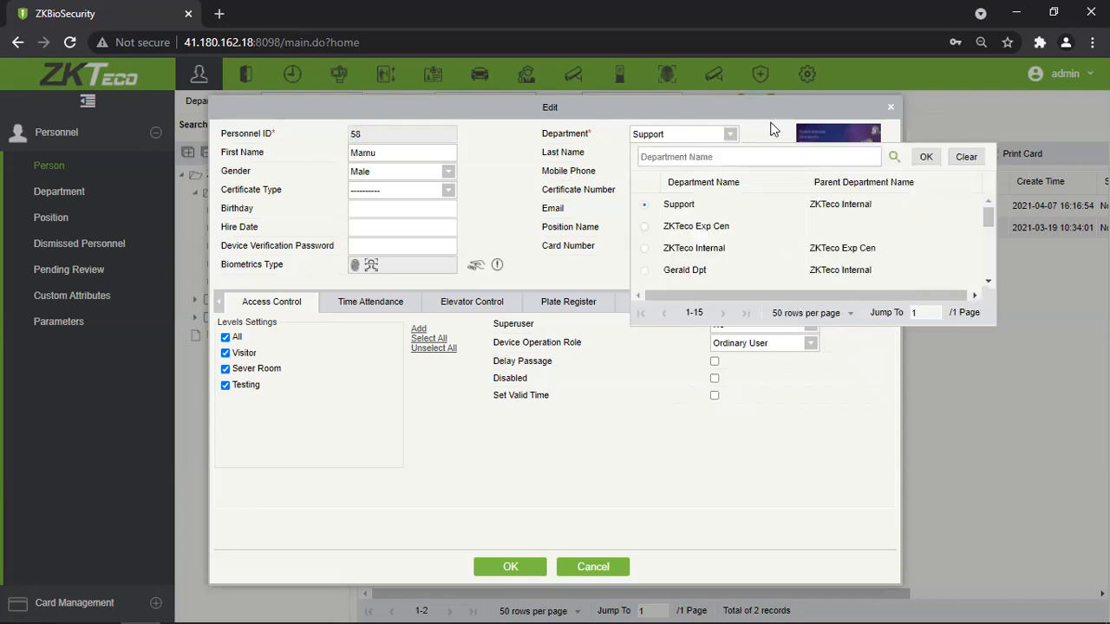
pyautogui.scroll(-5, 711, 247)
pyautogui.scroll(5, 712, 247)
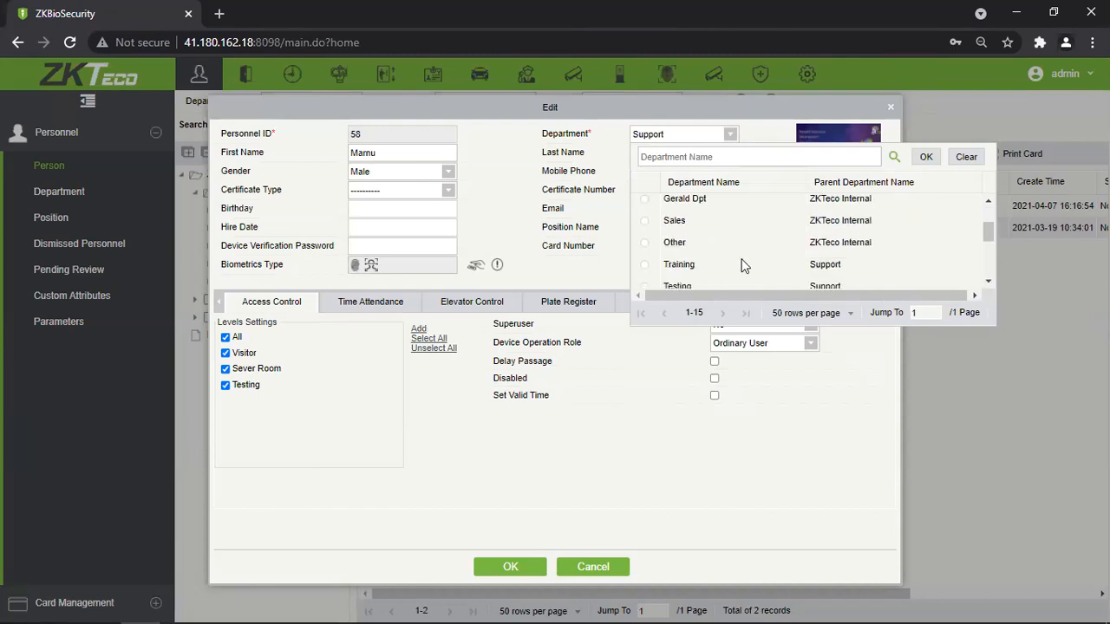
pyautogui.click(765, 128)
pyautogui.click(731, 135)
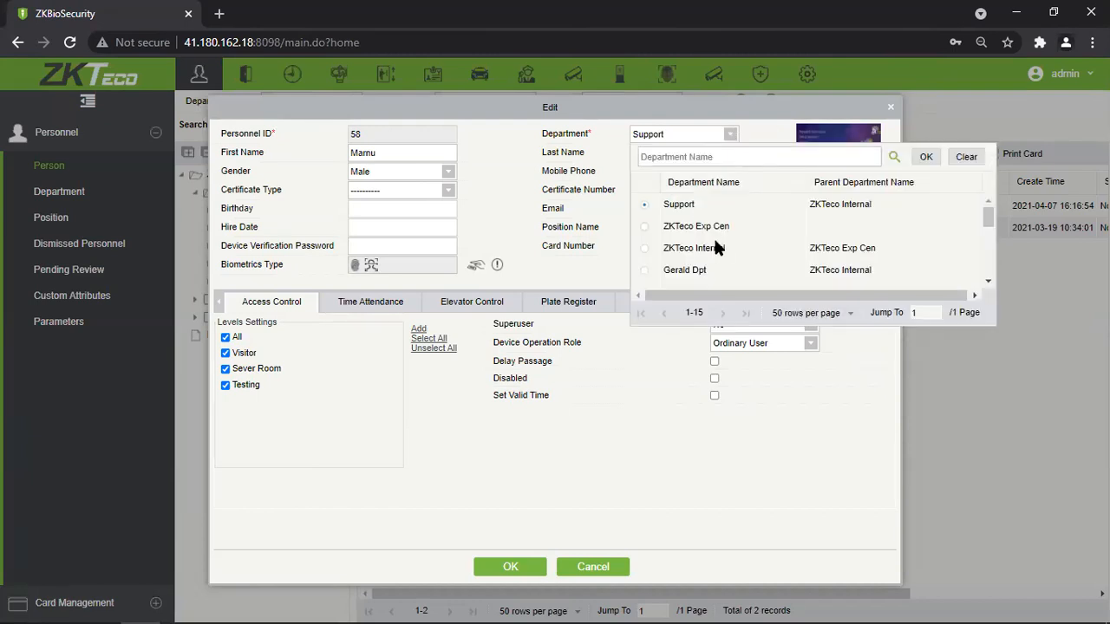
pyautogui.scroll(-2, 715, 247)
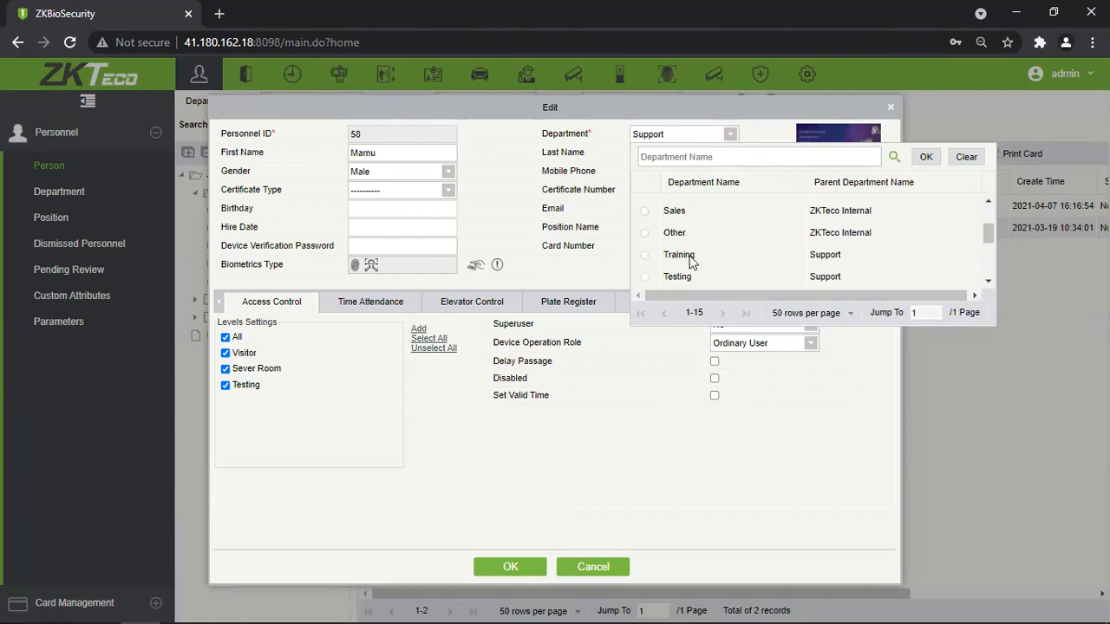
pyautogui.click(750, 255)
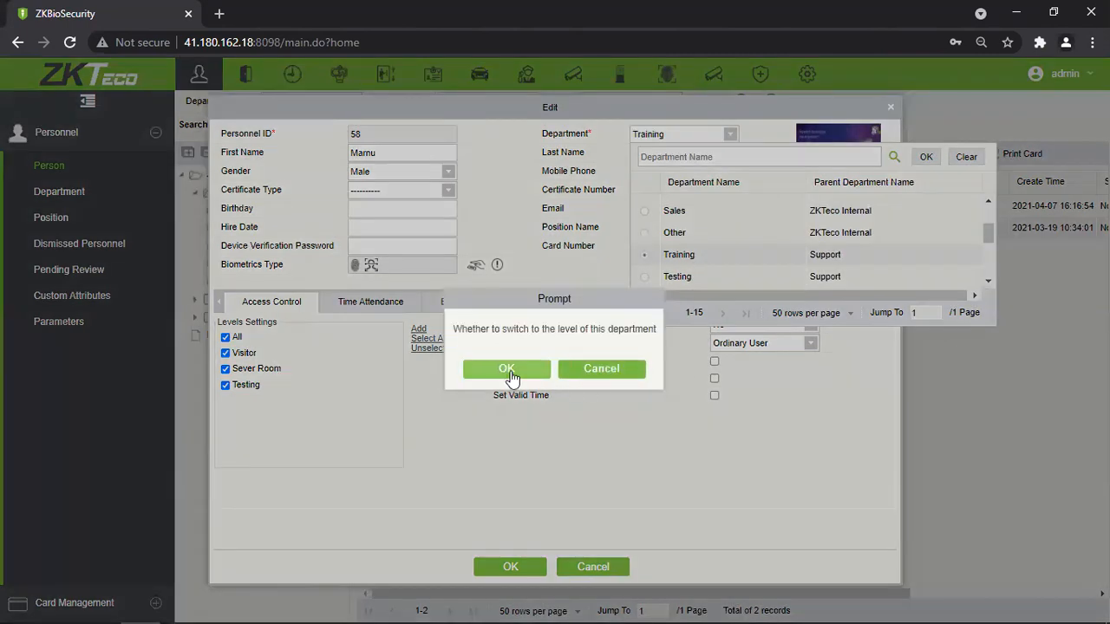
pyautogui.click(605, 371)
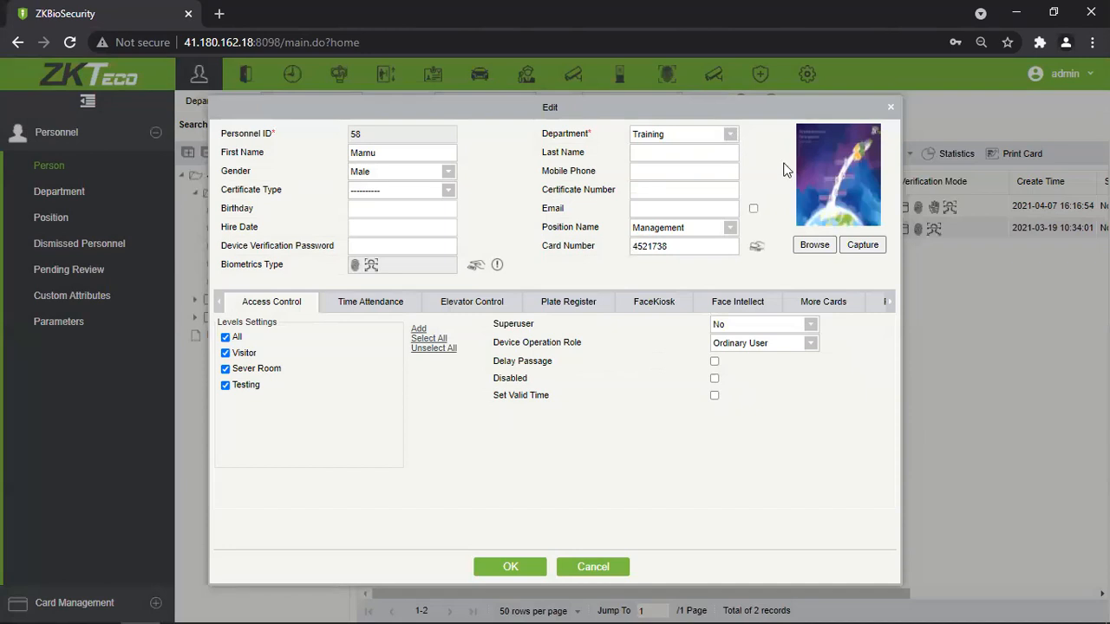
# Return the member to Support and accept Support's access levels.
pyautogui.click(732, 136)
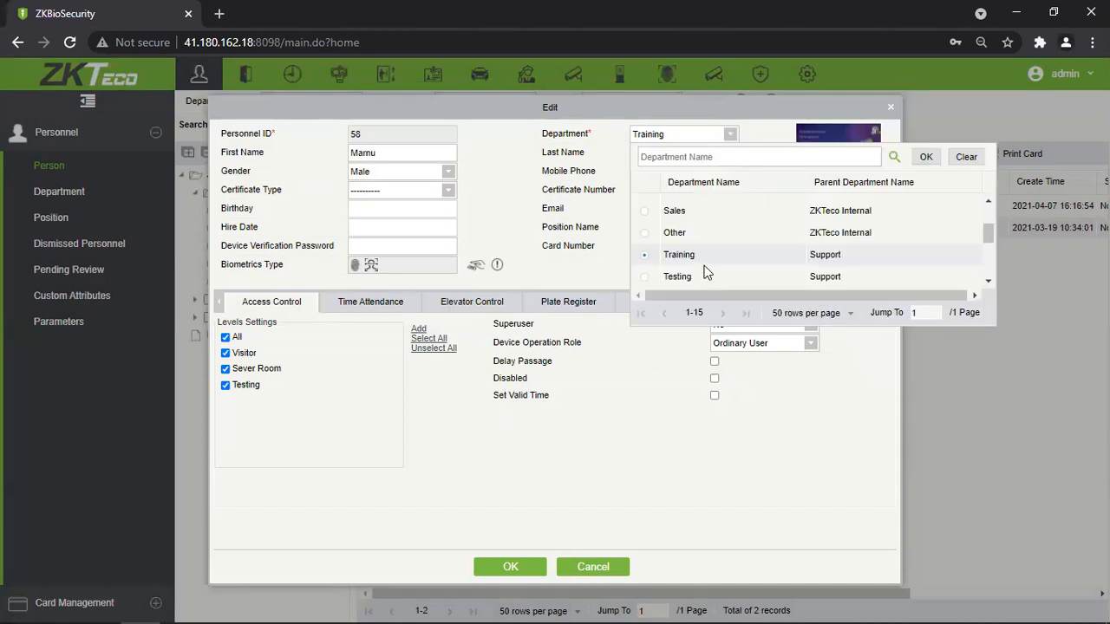
pyautogui.scroll(-1, 706, 273)
pyautogui.scroll(3, 707, 275)
pyautogui.click(650, 213)
pyautogui.click(510, 370)
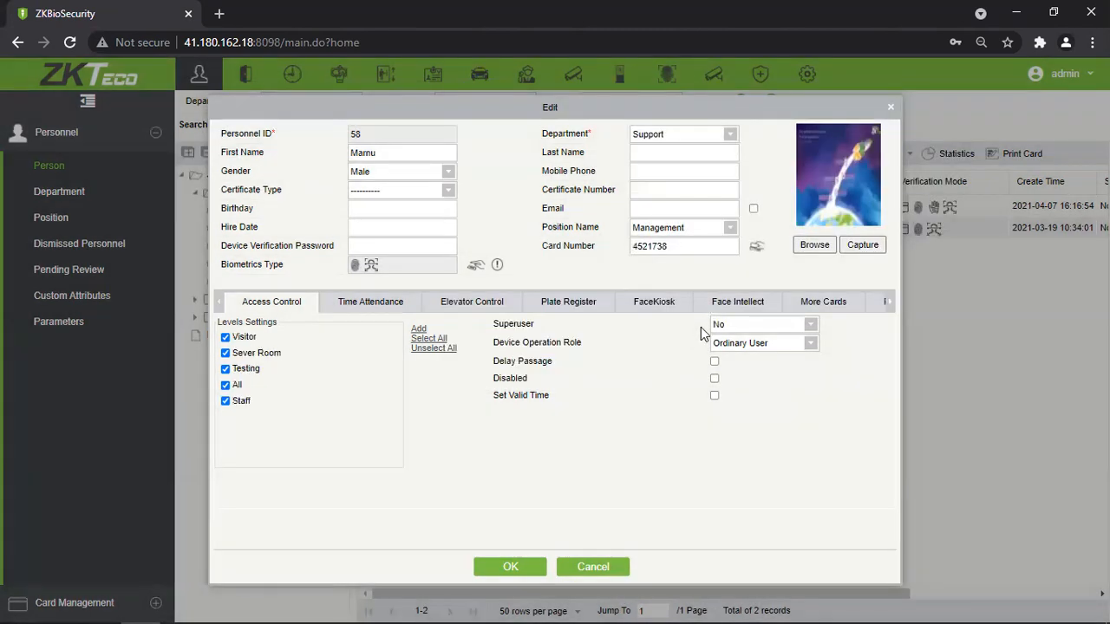
# Switch to Training with its levels, then back to Support with Support's levels.
pyautogui.click(730, 135)
pyautogui.scroll(-2, 687, 251)
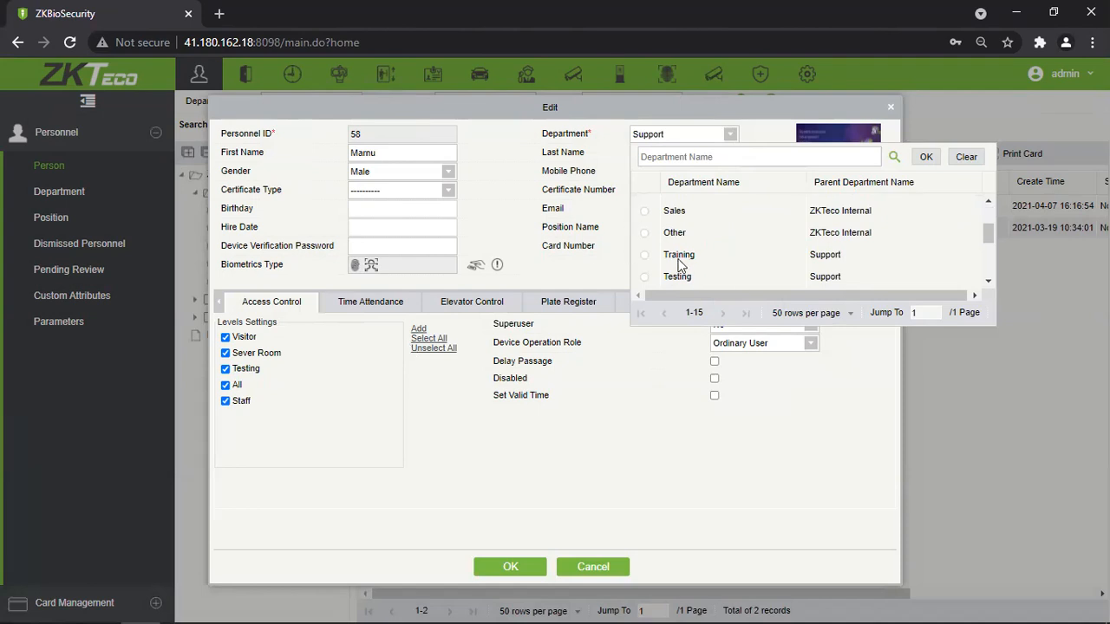
pyautogui.click(679, 257)
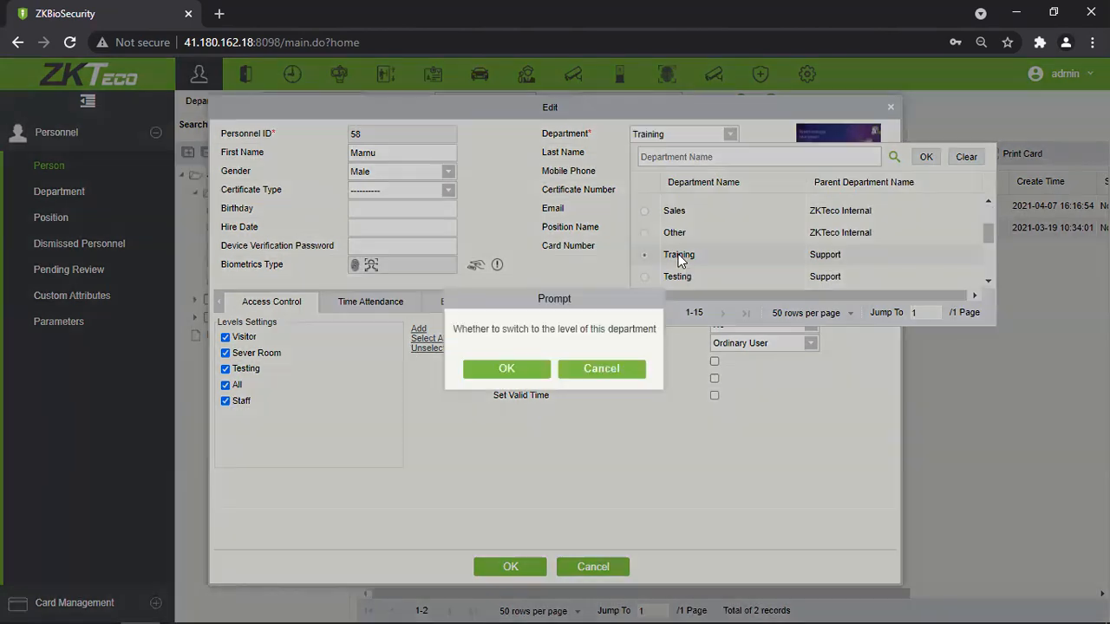
pyautogui.click(531, 367)
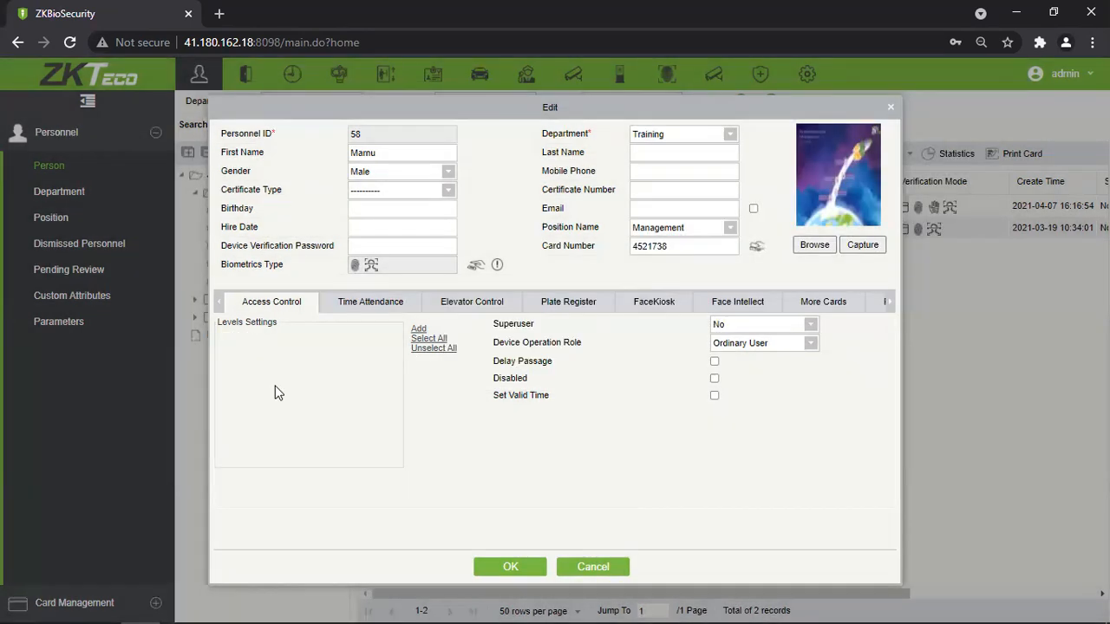
pyautogui.click(728, 137)
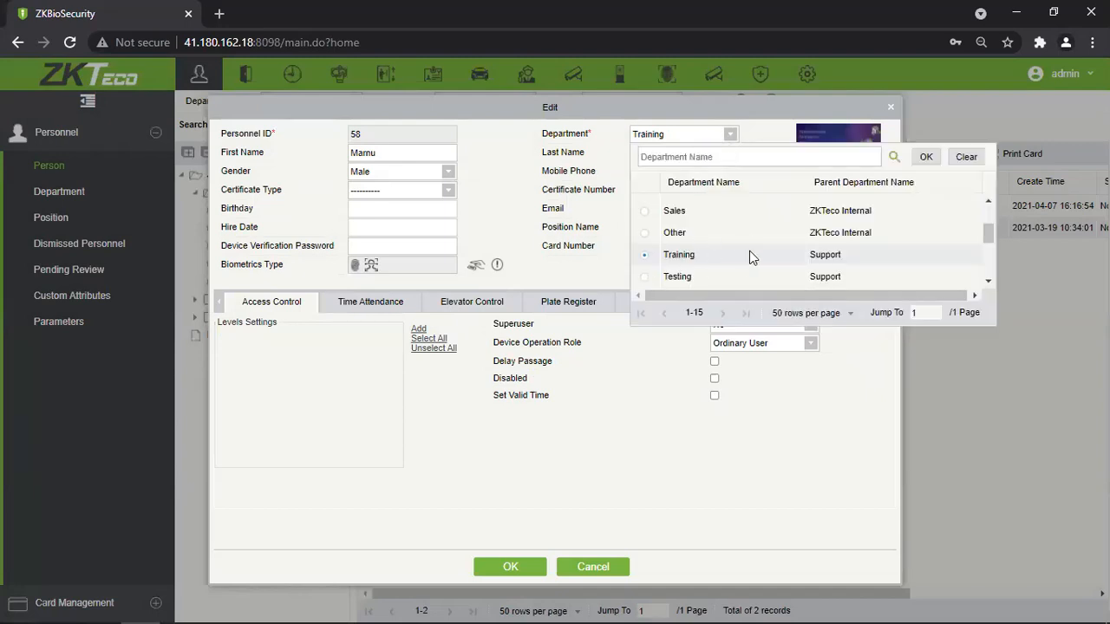
pyautogui.scroll(2, 750, 255)
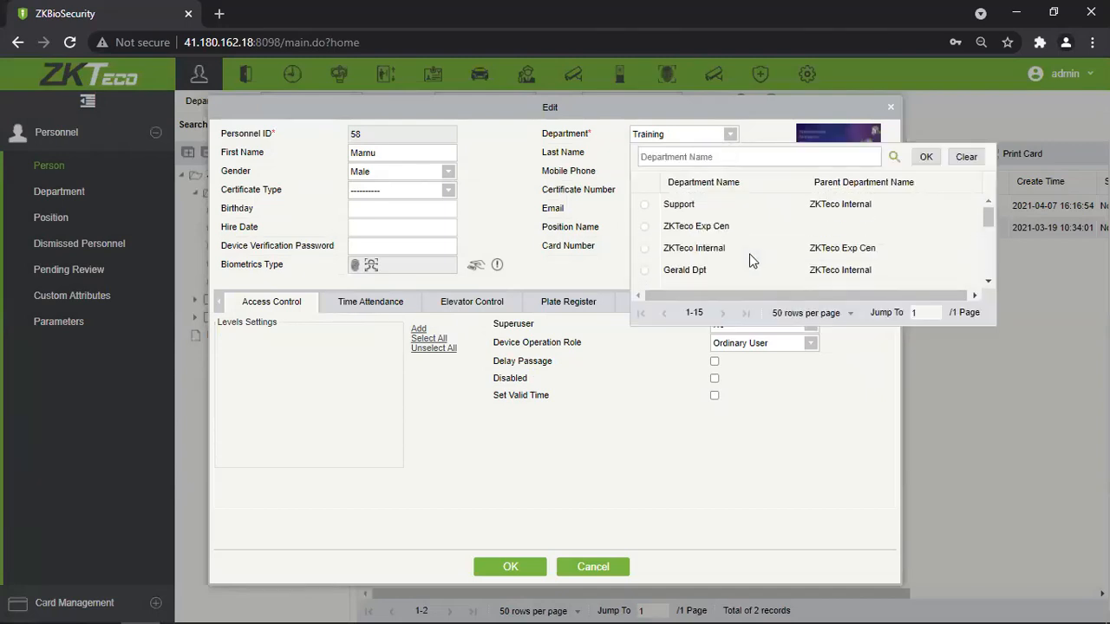
pyautogui.click(645, 206)
pyautogui.click(505, 373)
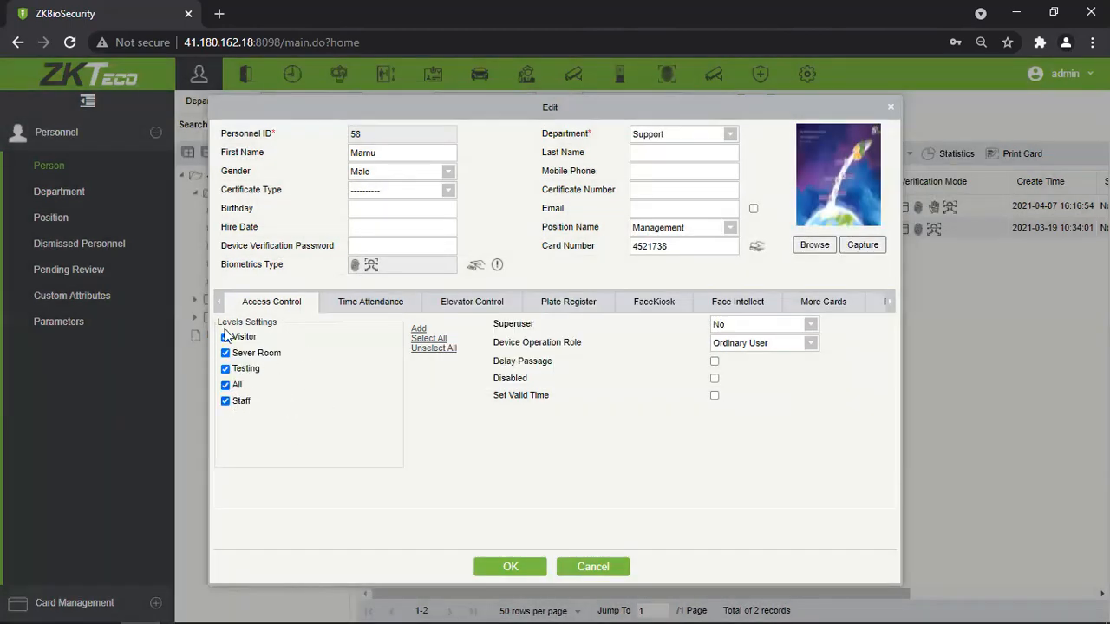
# Look over the department, name, gender and phone fields without changing them.
pyautogui.click(677, 136)
pyautogui.click(581, 188)
pyautogui.moveTo(378, 156); pyautogui.dragTo(331, 158)
pyautogui.click(559, 157)
pyautogui.click(645, 152)
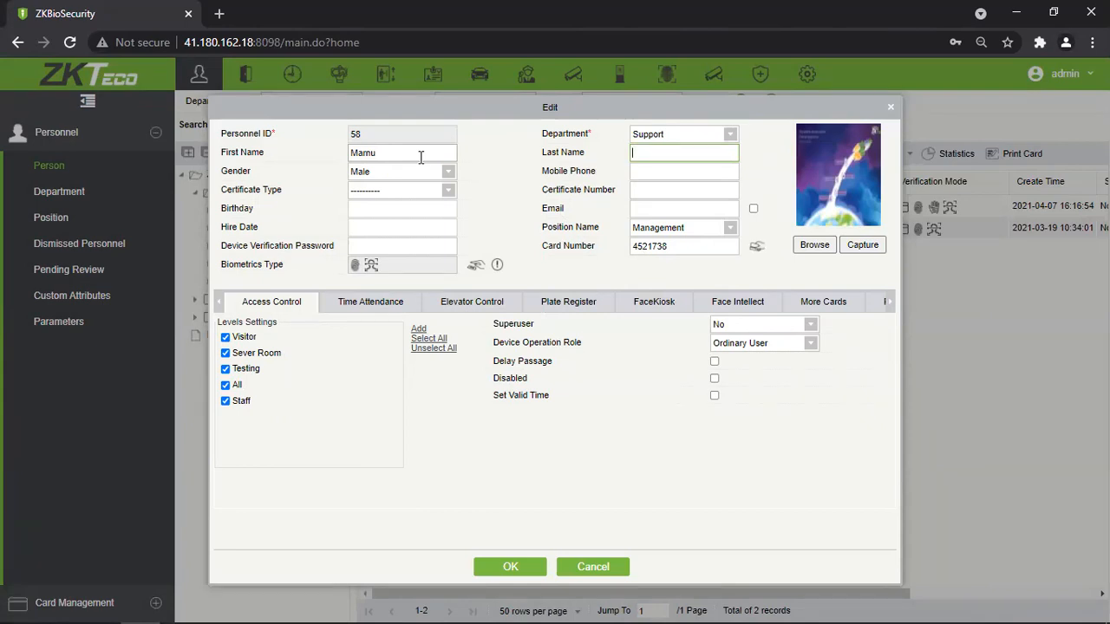
pyautogui.click(448, 171)
pyautogui.click(666, 187)
pyautogui.click(664, 171)
pyautogui.click(663, 189)
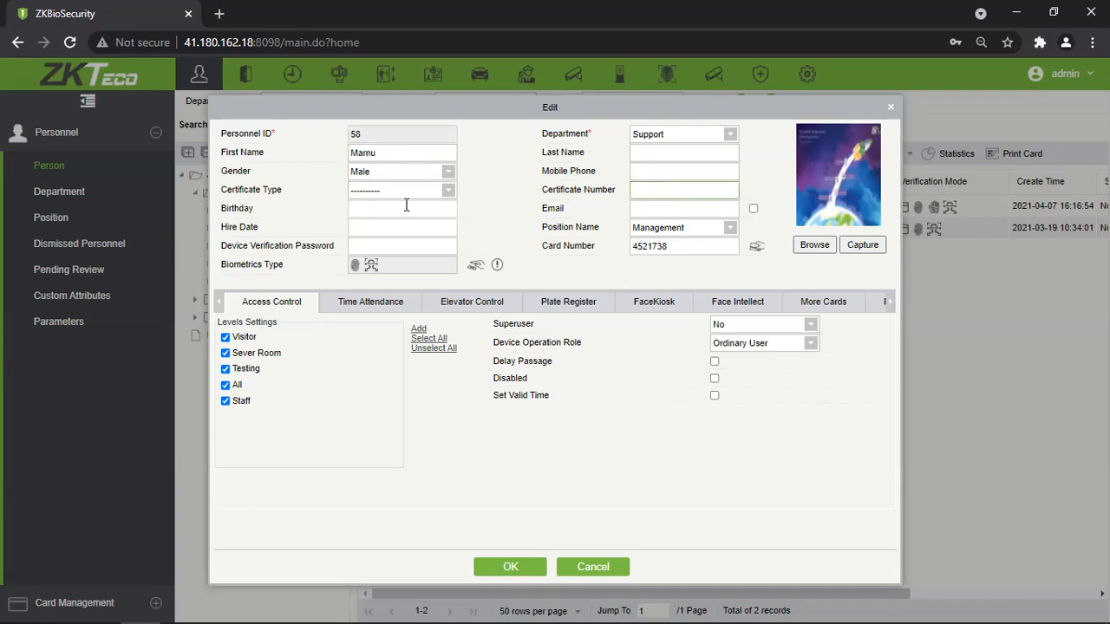
# Try certificate type ID with number 98594, then revert the certificate type to blank.
pyautogui.click(448, 189)
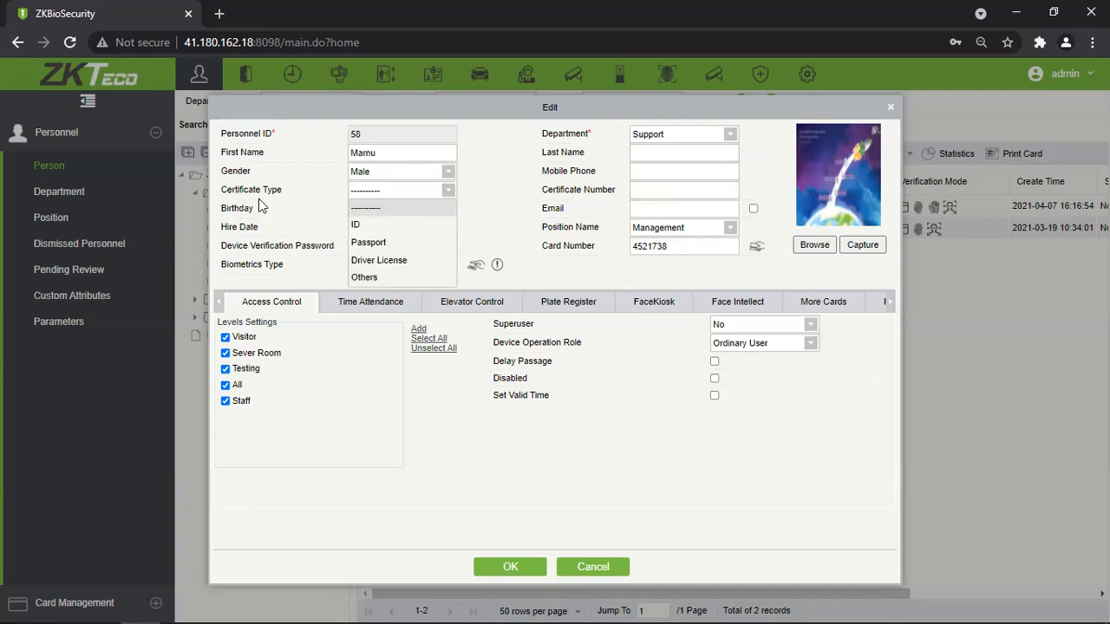
pyautogui.click(381, 230)
pyautogui.click(654, 194)
pyautogui.write('98594')
pyautogui.press('BackSpace')
pyautogui.press('BackSpace')
pyautogui.press('BackSpace')
pyautogui.press('BackSpace')
pyautogui.press('BackSpace')
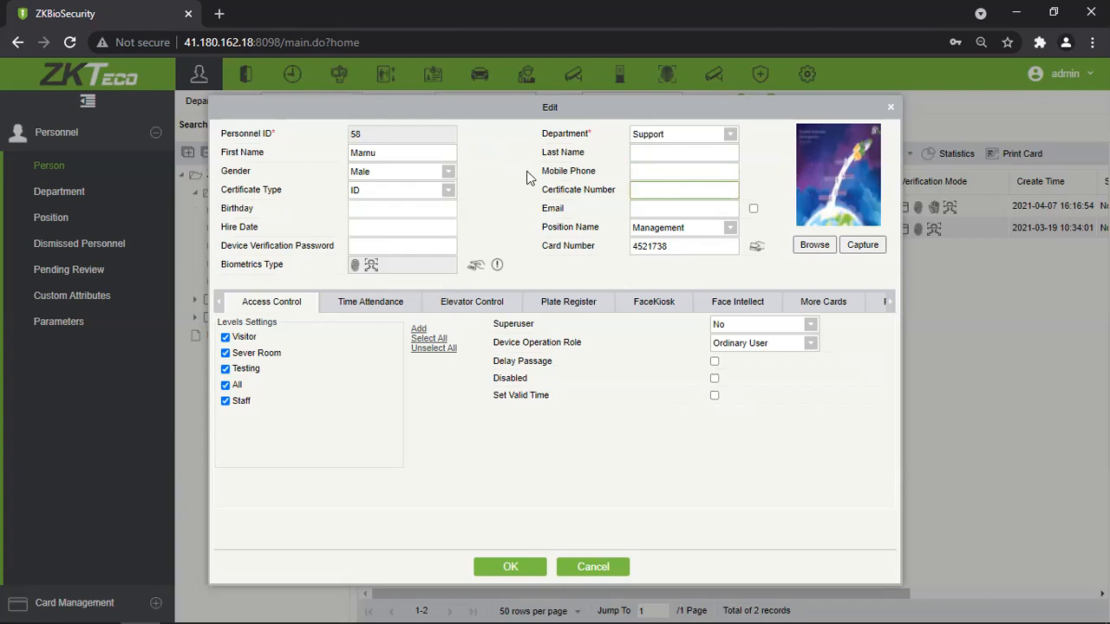
pyautogui.click(448, 192)
pyautogui.click(418, 202)
# Keep department Support and position Management, leaving the hire date empty.
pyautogui.moveTo(378, 139); pyautogui.dragTo(335, 145)
pyautogui.click(674, 136)
pyautogui.click(527, 208)
pyautogui.click(730, 228)
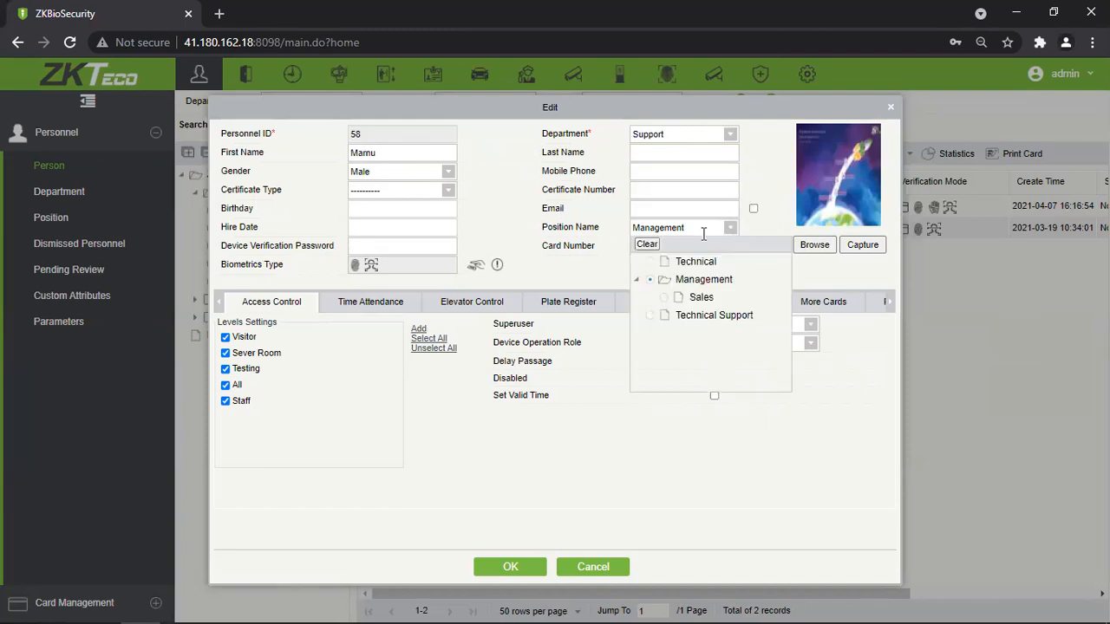
pyautogui.click(766, 192)
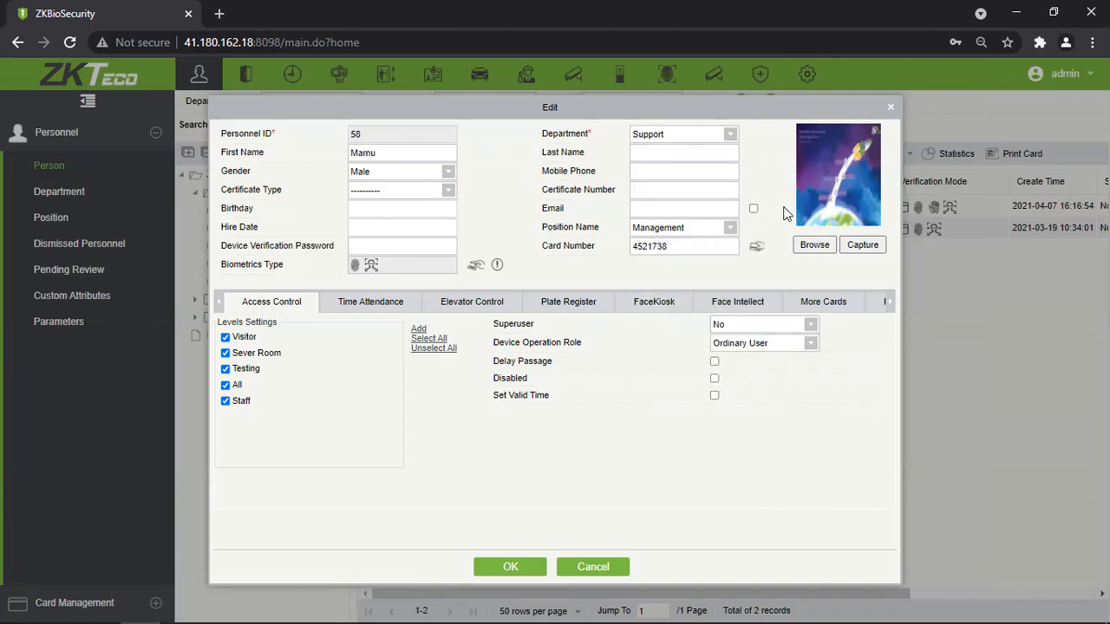
pyautogui.click(398, 229)
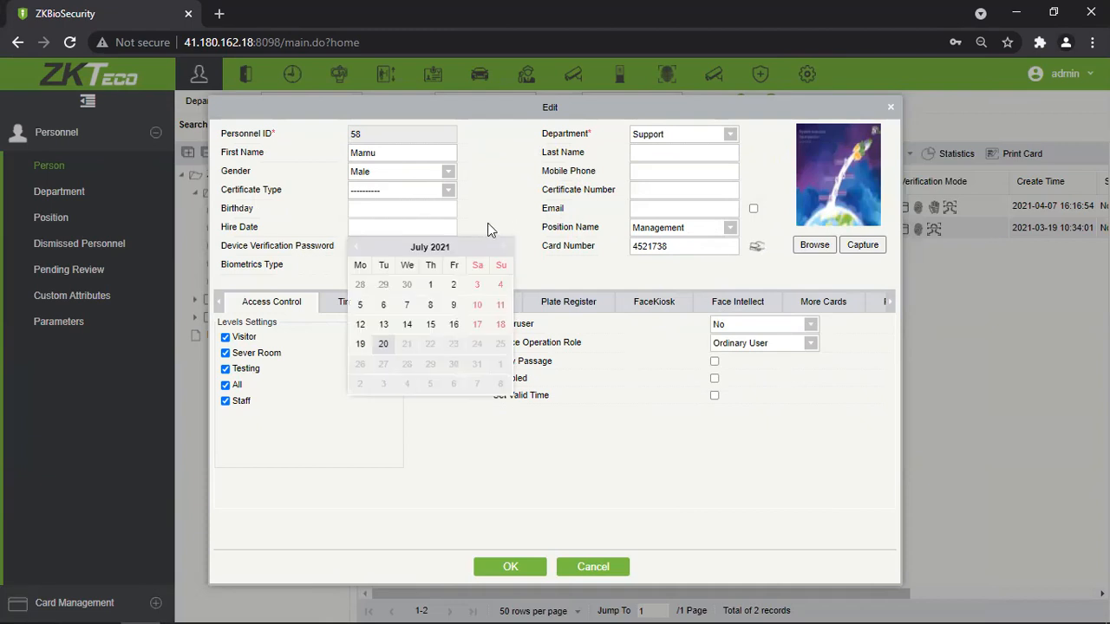
pyautogui.click(490, 227)
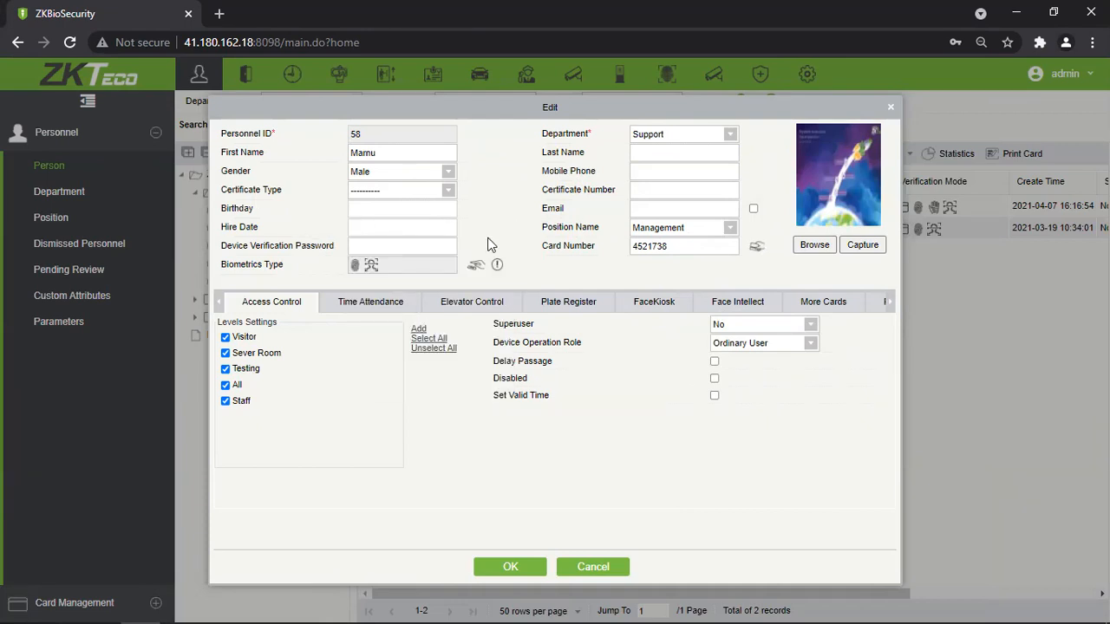
# Enter a four-digit device verification password, then select the card number text.
pyautogui.click(415, 247)
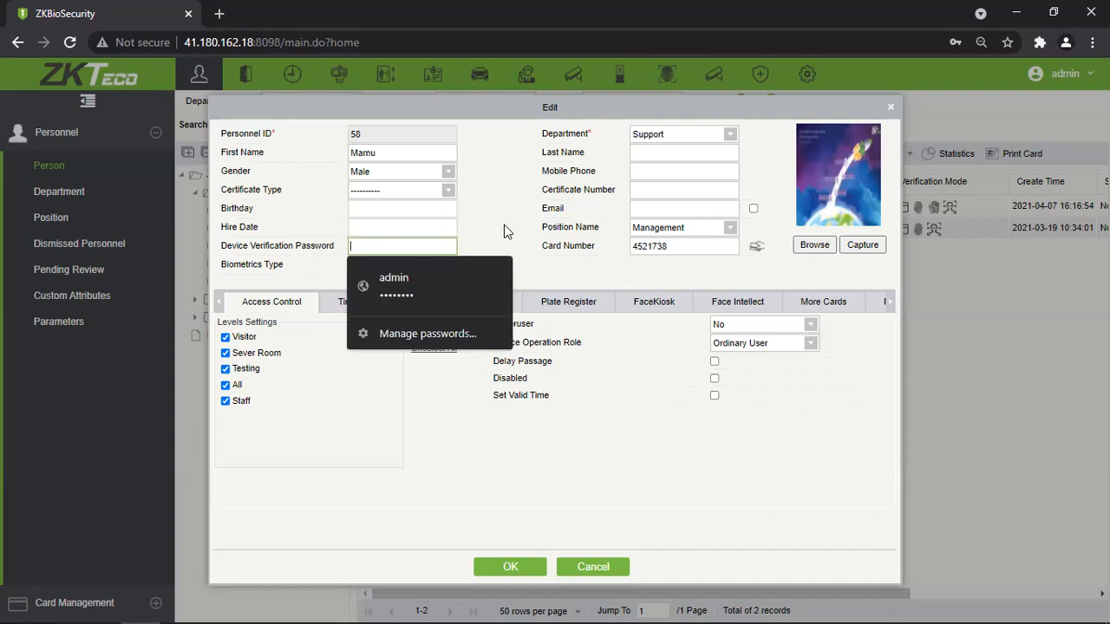
pyautogui.write('1234')
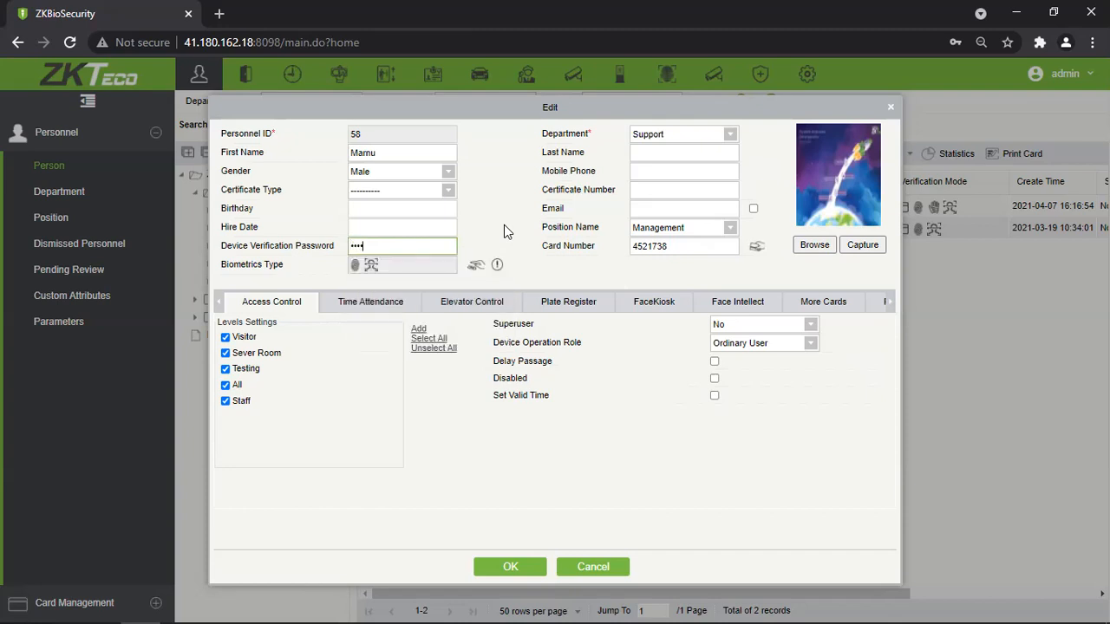
pyautogui.click(502, 244)
pyautogui.doubleClick(387, 245)
pyautogui.click(517, 212)
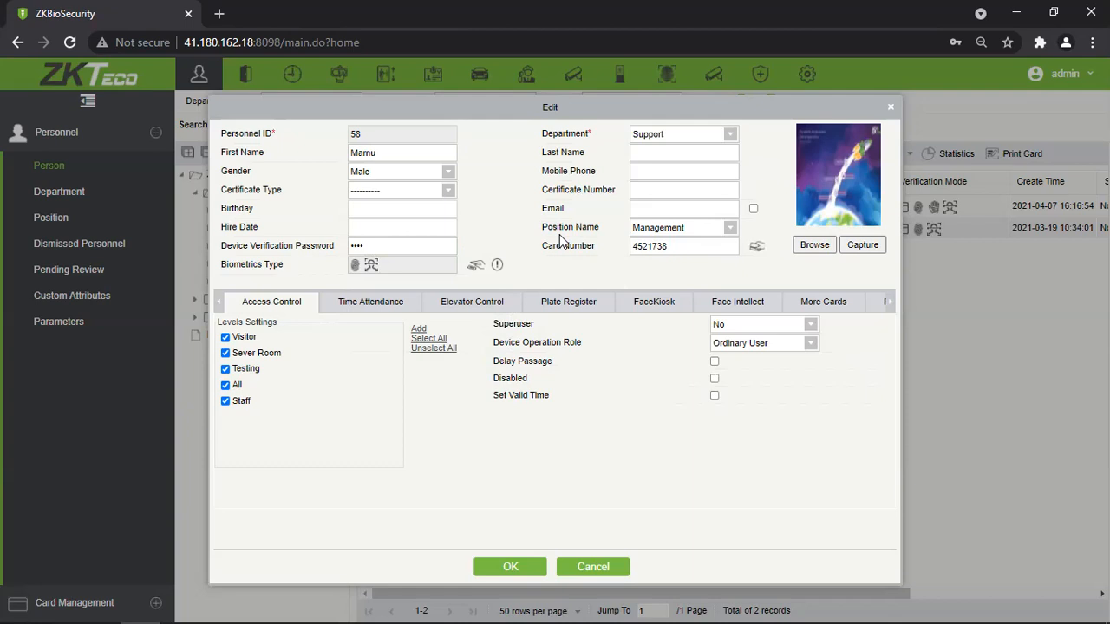
pyautogui.moveTo(700, 245); pyautogui.dragTo(641, 248)
pyautogui.hotkey('ctrl', 'a')
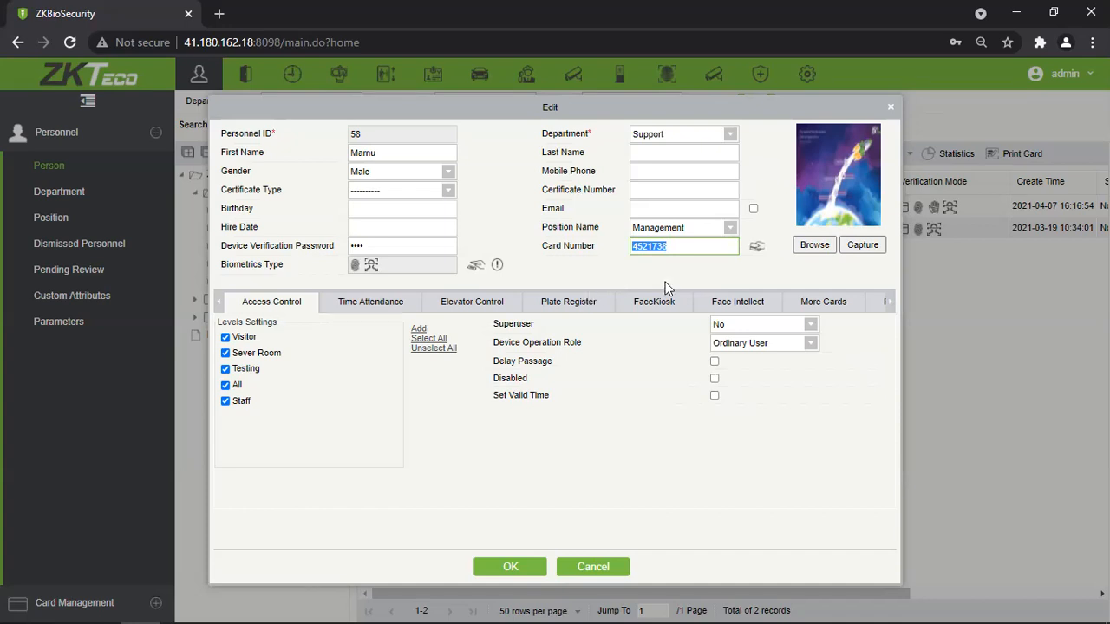
pyautogui.click(725, 269)
pyautogui.moveTo(701, 246); pyautogui.dragTo(532, 230)
pyautogui.press('BackSpace')
pyautogui.moveTo(680, 246); pyautogui.dragTo(606, 249)
pyautogui.click(661, 276)
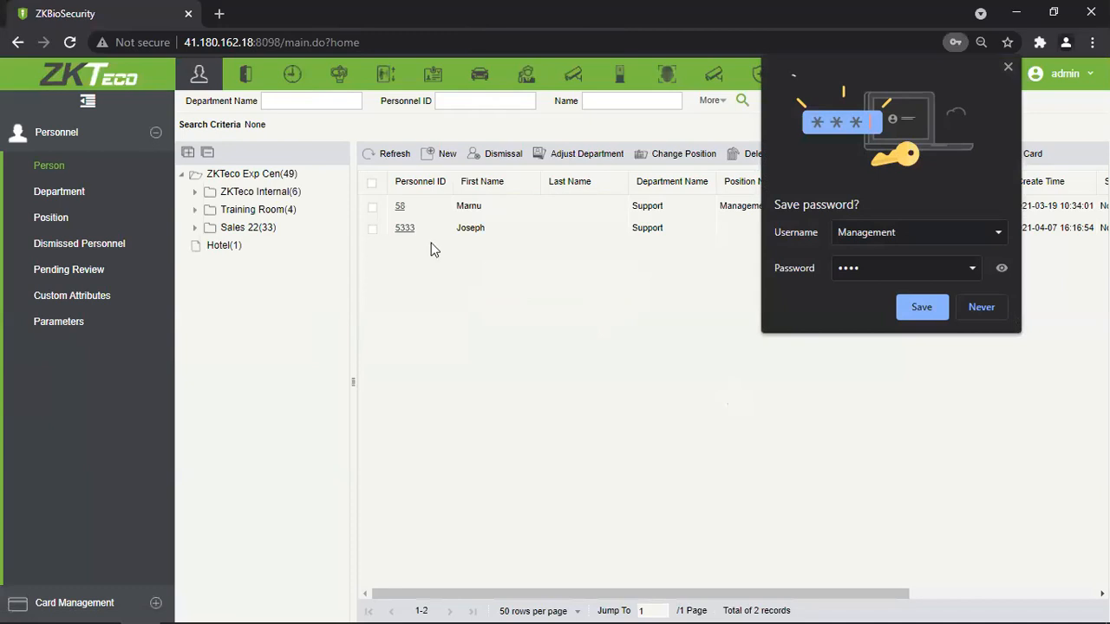
pyautogui.click(413, 226)
# Reopen the Support member's form and pick the Testing_White_Marnu-2-In reader for card issuing.
pyautogui.click(400, 207)
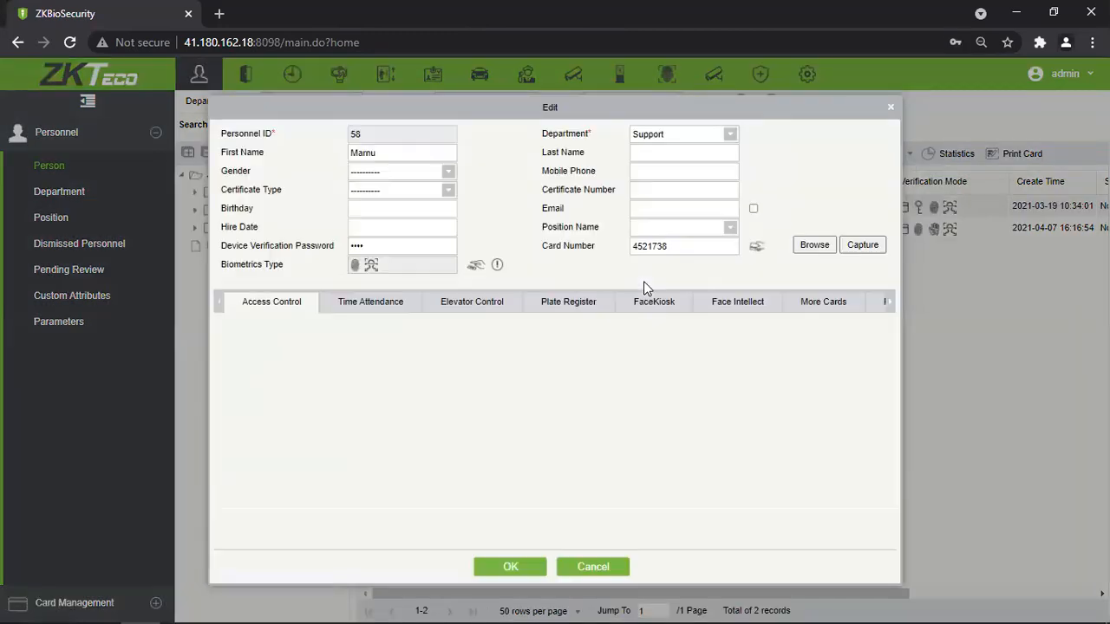
pyautogui.click(757, 251)
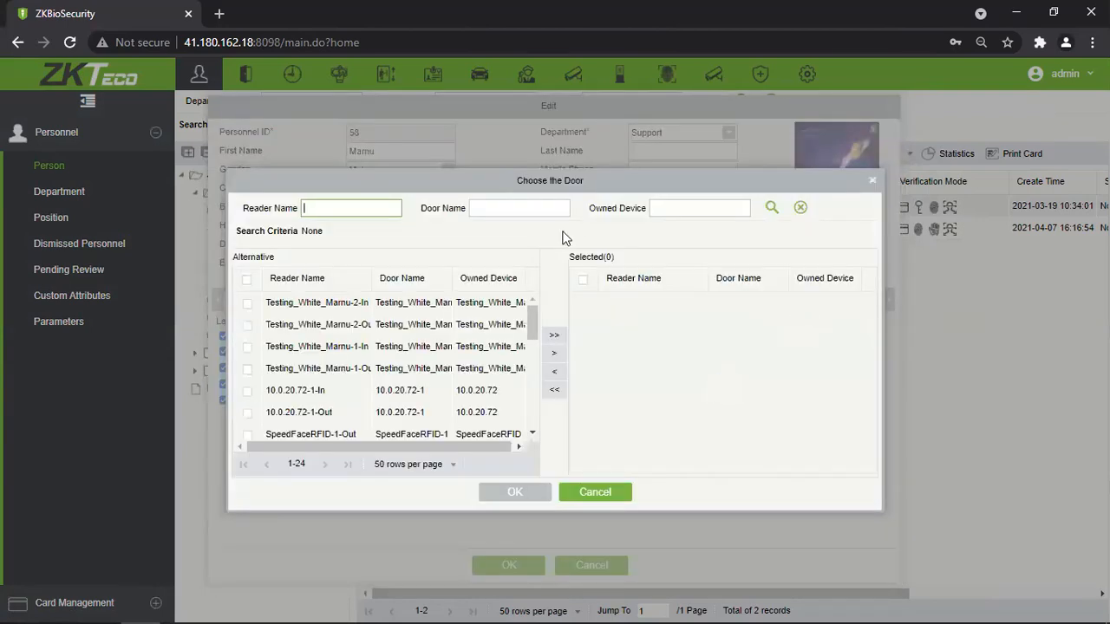
pyautogui.click(247, 303)
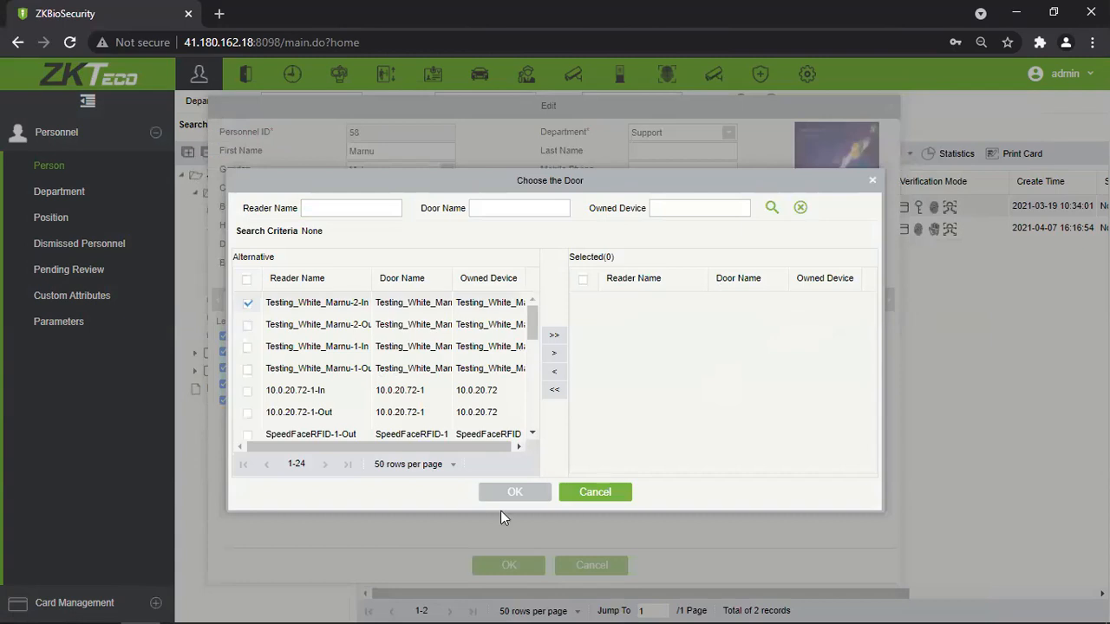
pyautogui.click(555, 353)
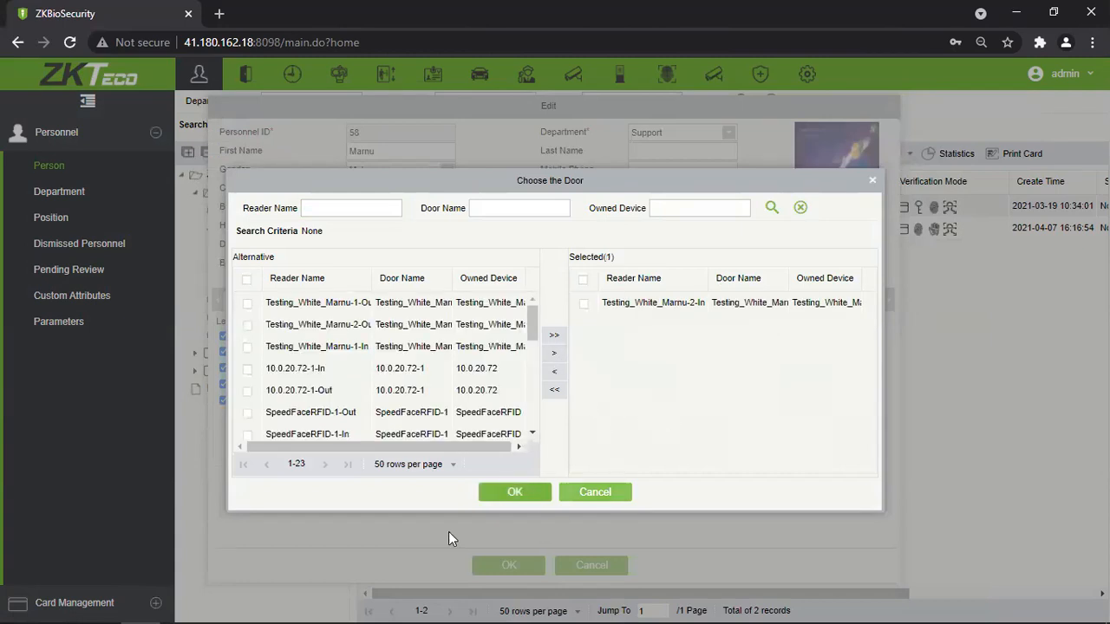
pyautogui.click(515, 492)
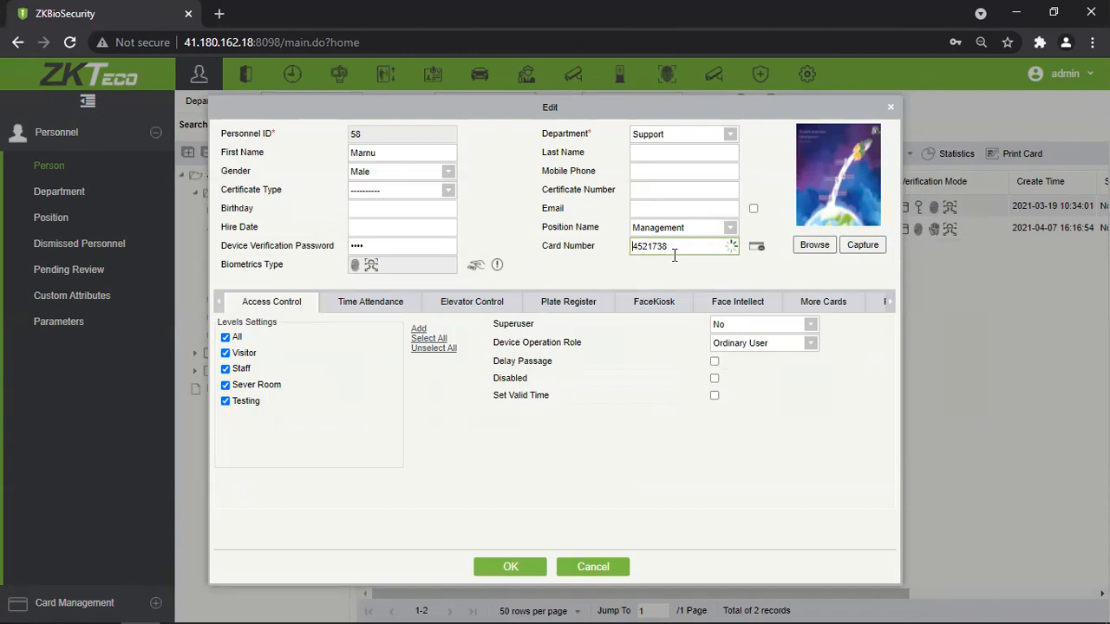
pyautogui.moveTo(631, 247); pyautogui.dragTo(666, 315)
pyautogui.click(758, 258)
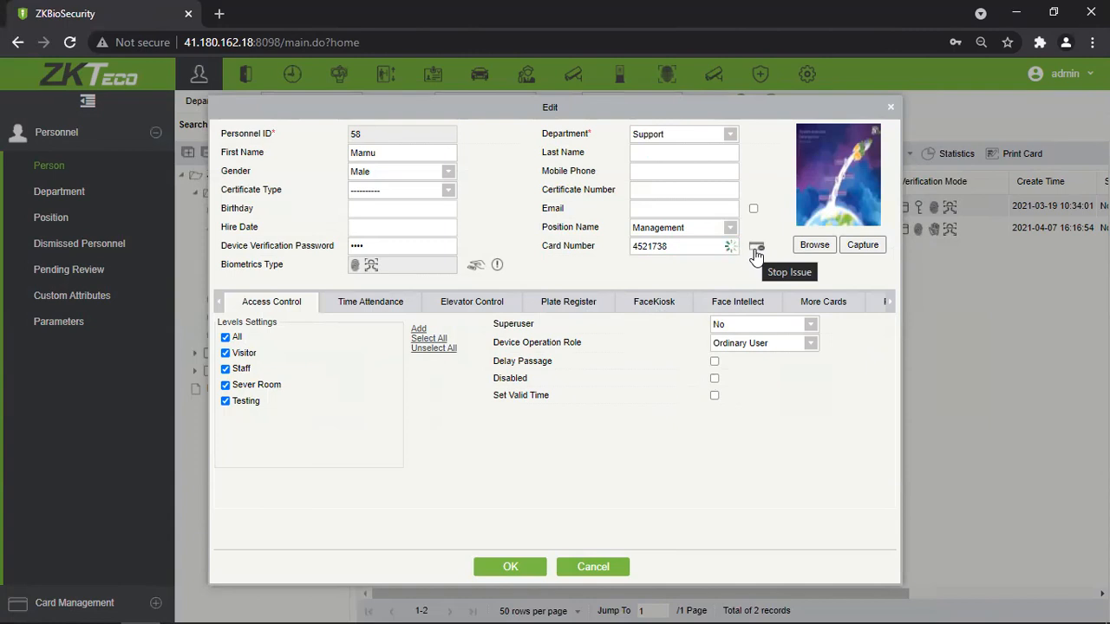
pyautogui.click(756, 249)
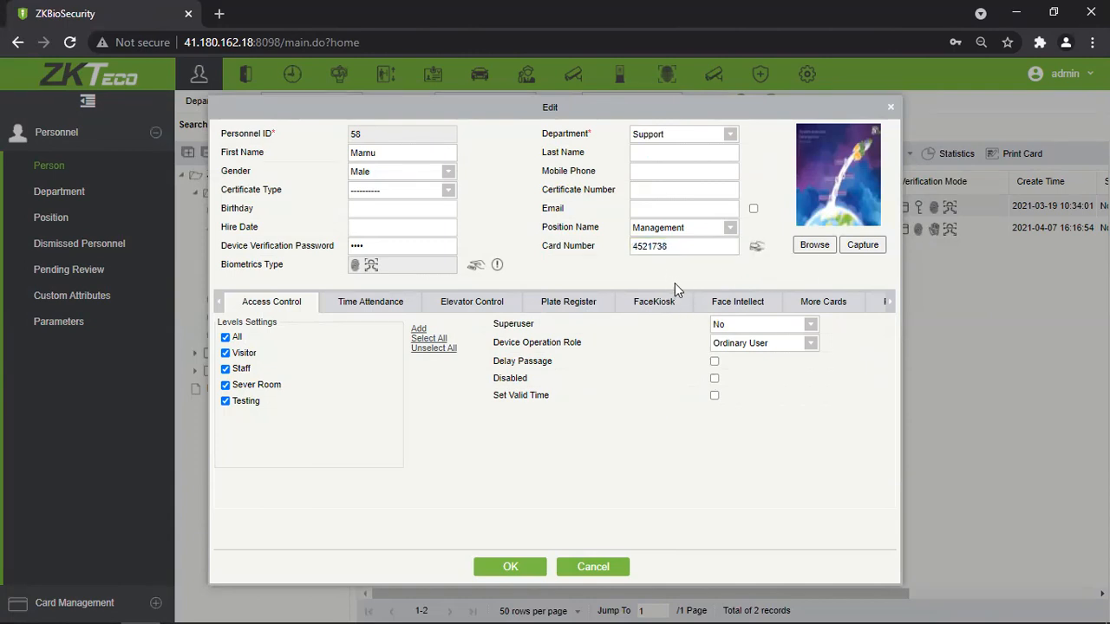
pyautogui.moveTo(673, 247); pyautogui.dragTo(617, 258)
pyautogui.click(497, 267)
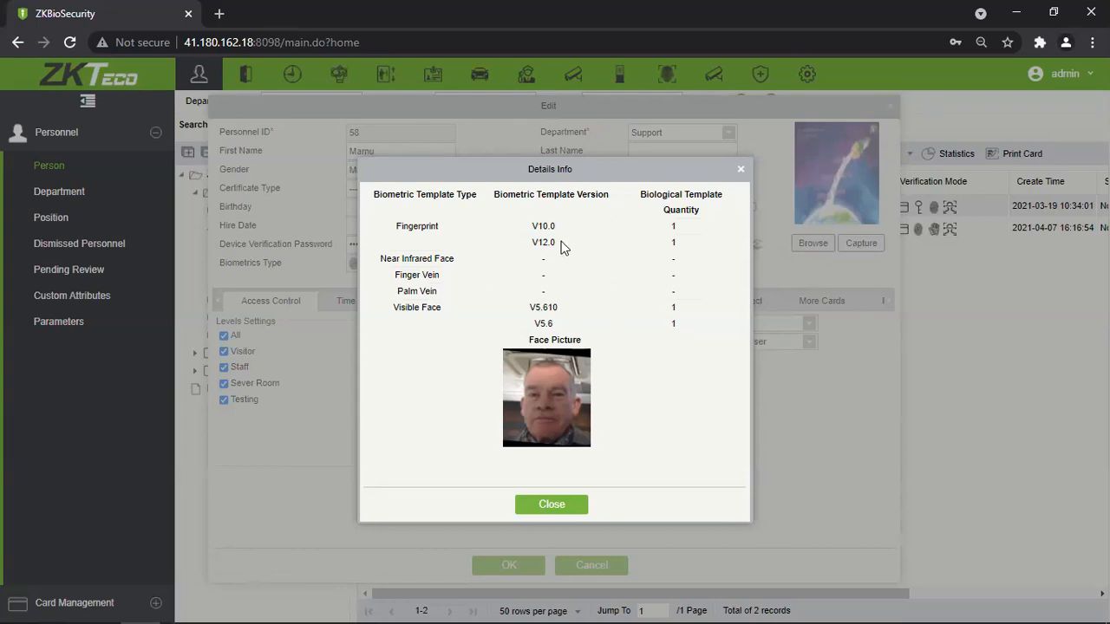
# Close the Details Info window listing the fingerprint and face templates.
pyautogui.doubleClick(403, 229)
pyautogui.moveTo(539, 226); pyautogui.dragTo(546, 227)
pyautogui.click(741, 169)
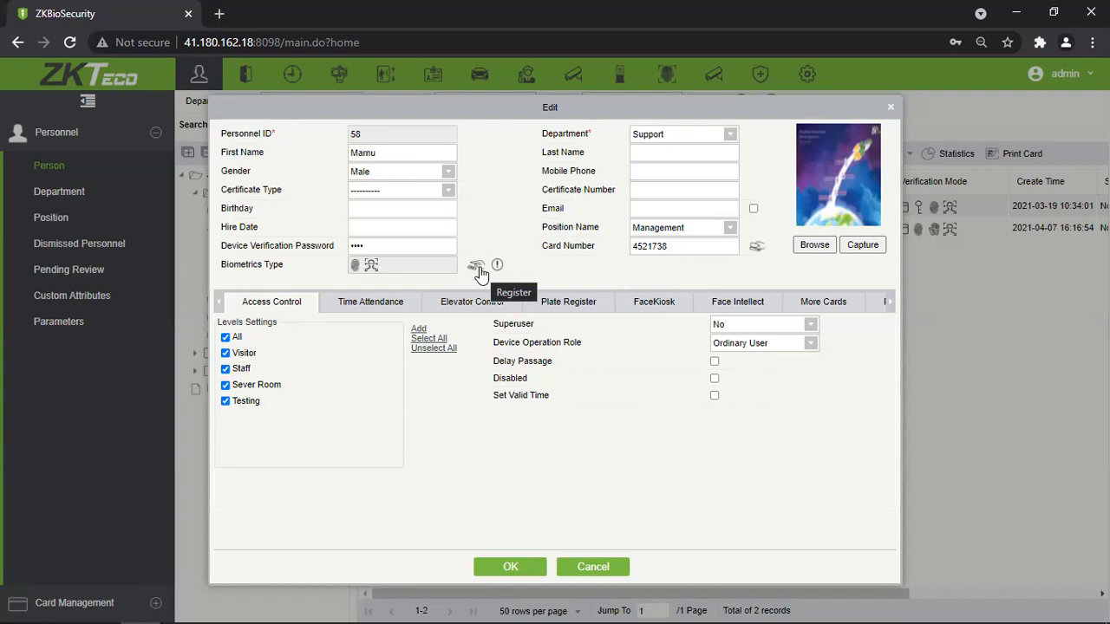
# Open the member's Register dialog, look through the Finger Vein and Palm tabs, and return to Fingerprint.
pyautogui.click(479, 271)
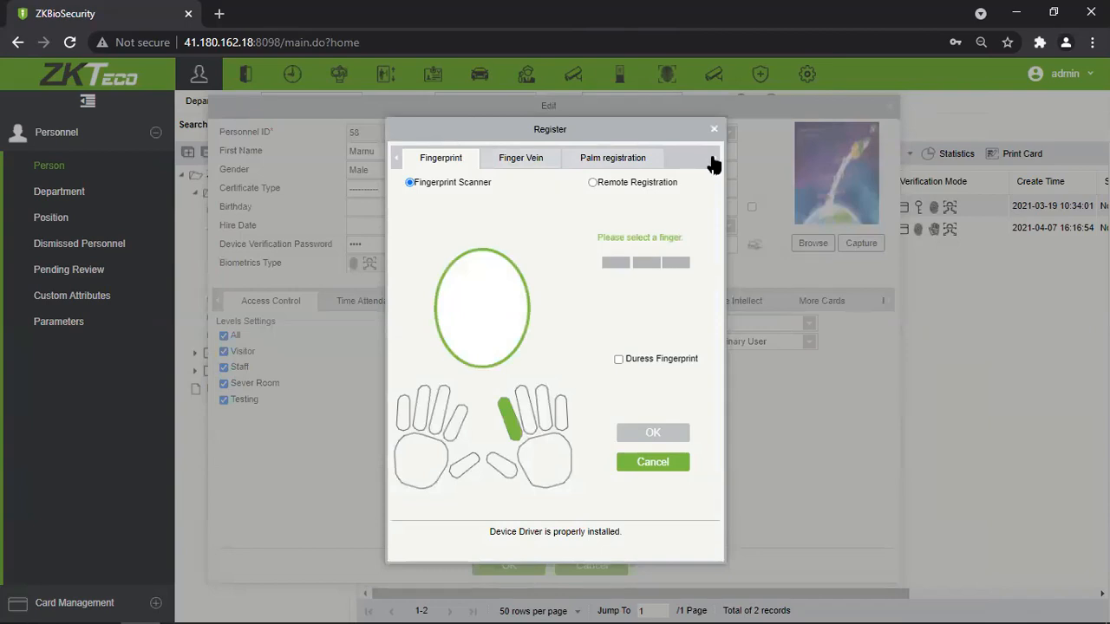
pyautogui.click(558, 154)
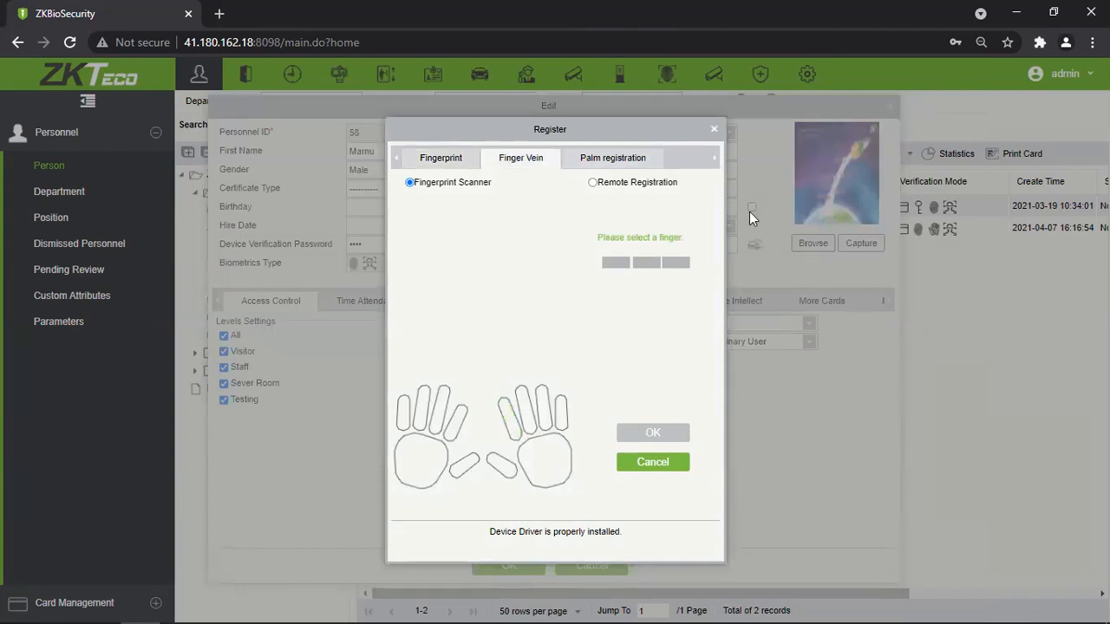
pyautogui.click(609, 165)
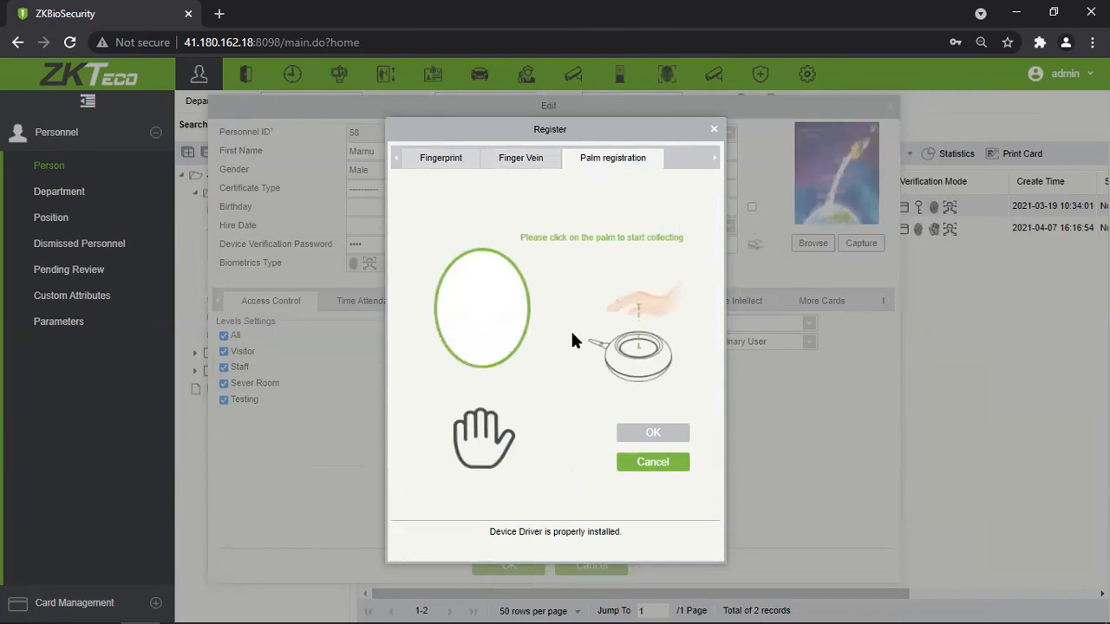
pyautogui.click(556, 159)
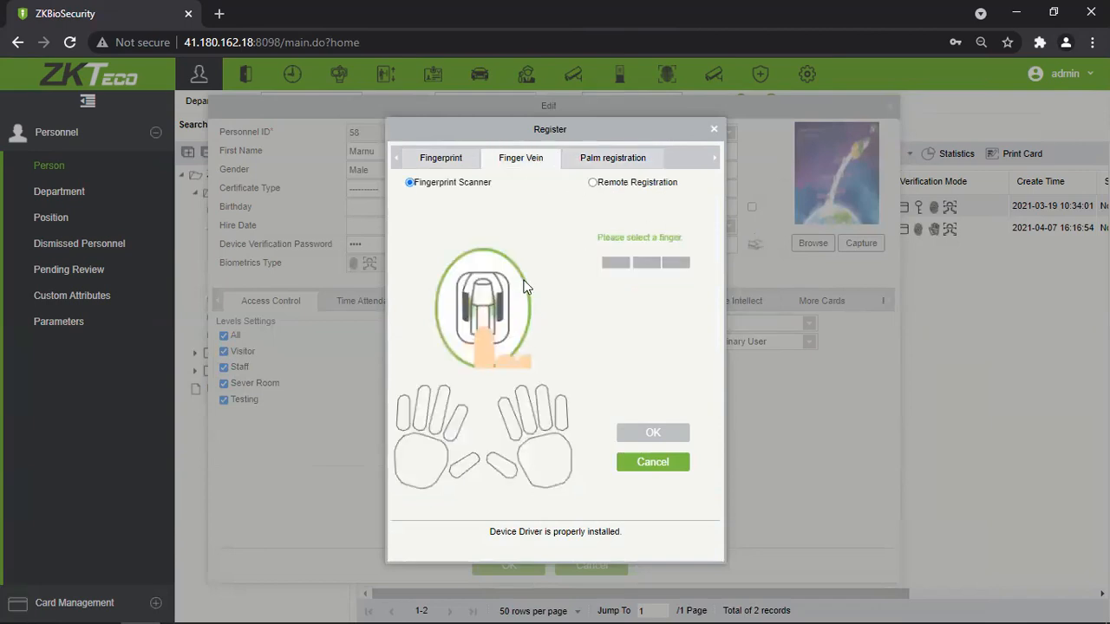
pyautogui.click(442, 158)
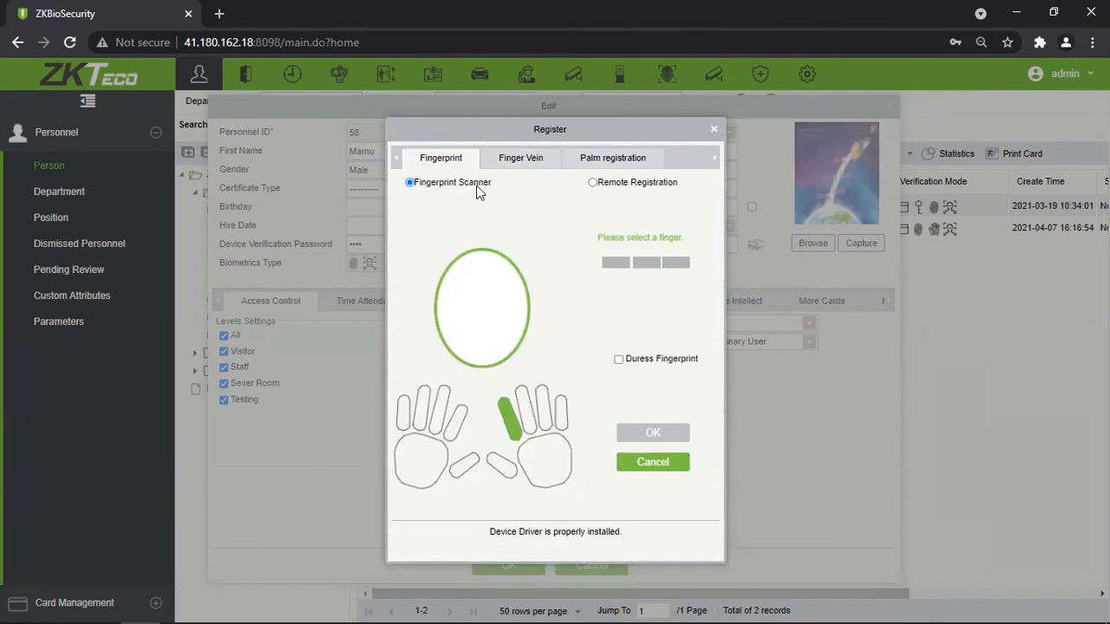
# Compare remote-device registration with the local scanner, settling on Fingerprint Scanner mode.
pyautogui.click(594, 183)
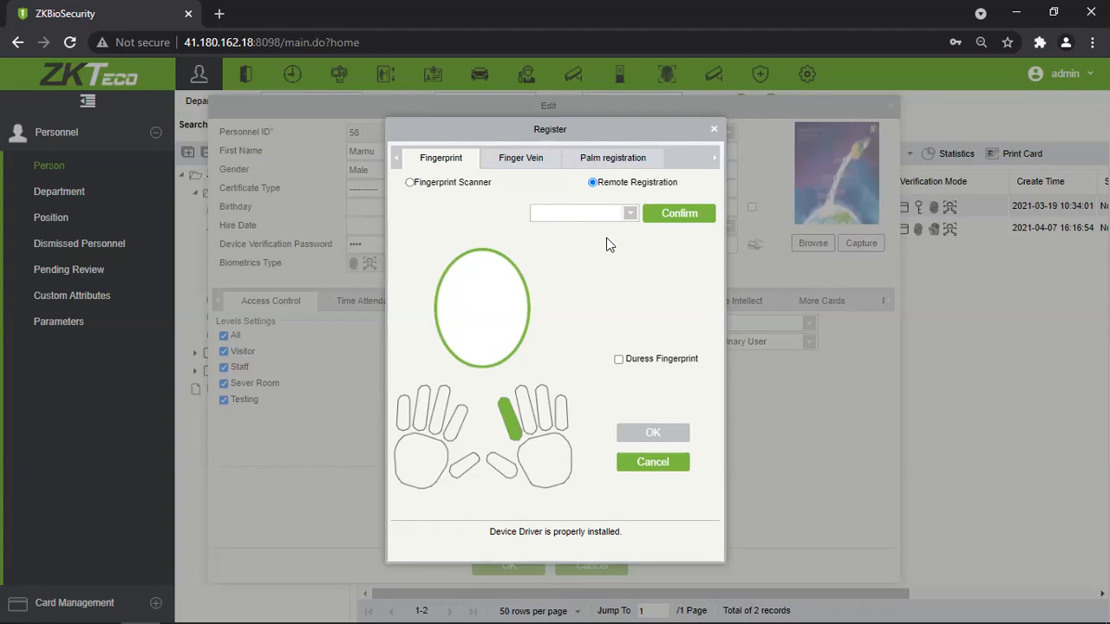
pyautogui.click(413, 186)
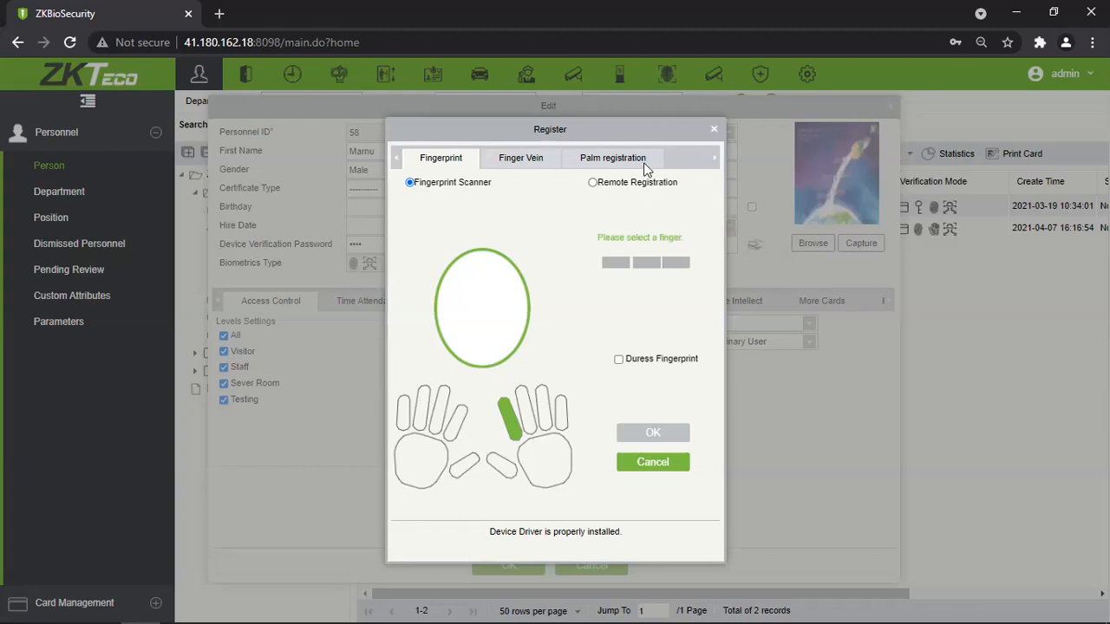
pyautogui.click(592, 183)
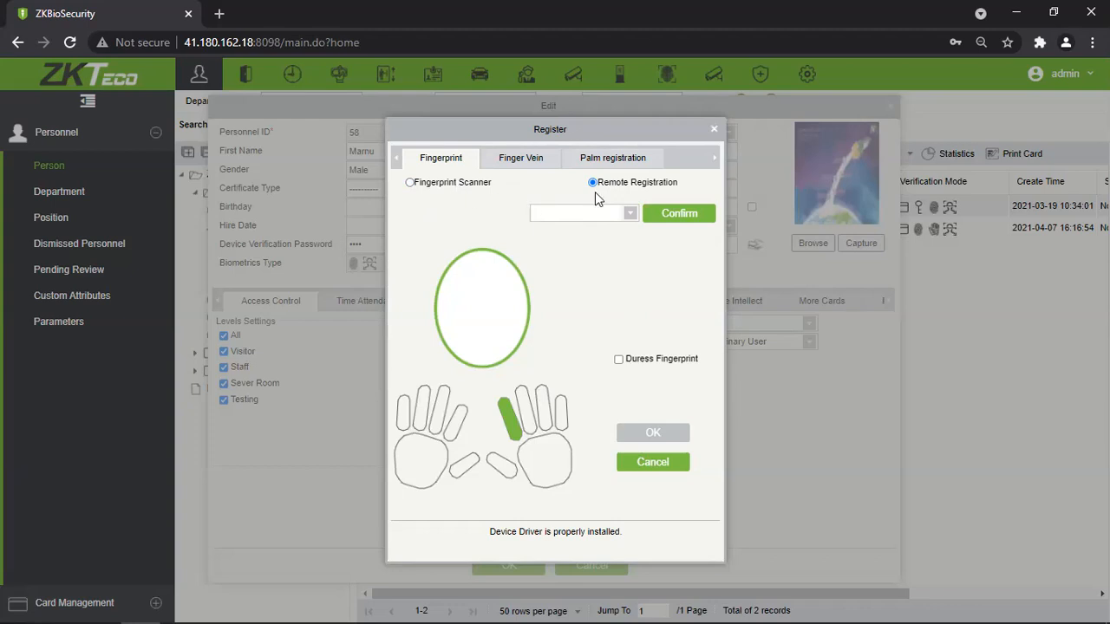
pyautogui.click(409, 182)
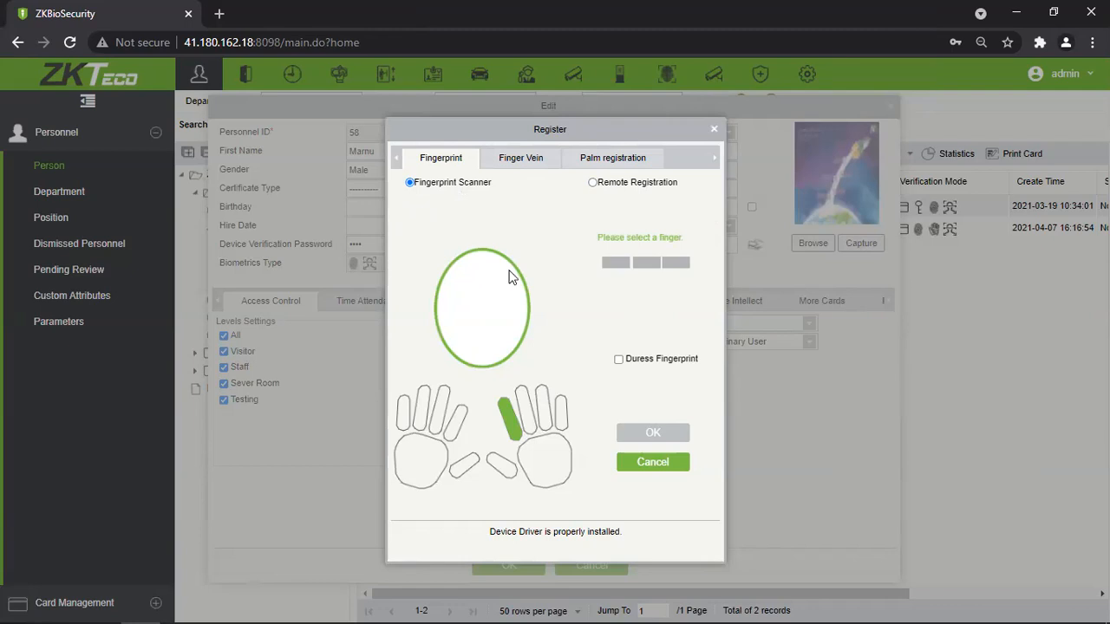
# Attempt the right middle finger, then delete the extra enrolled right-hand fingerprint.
pyautogui.click(545, 413)
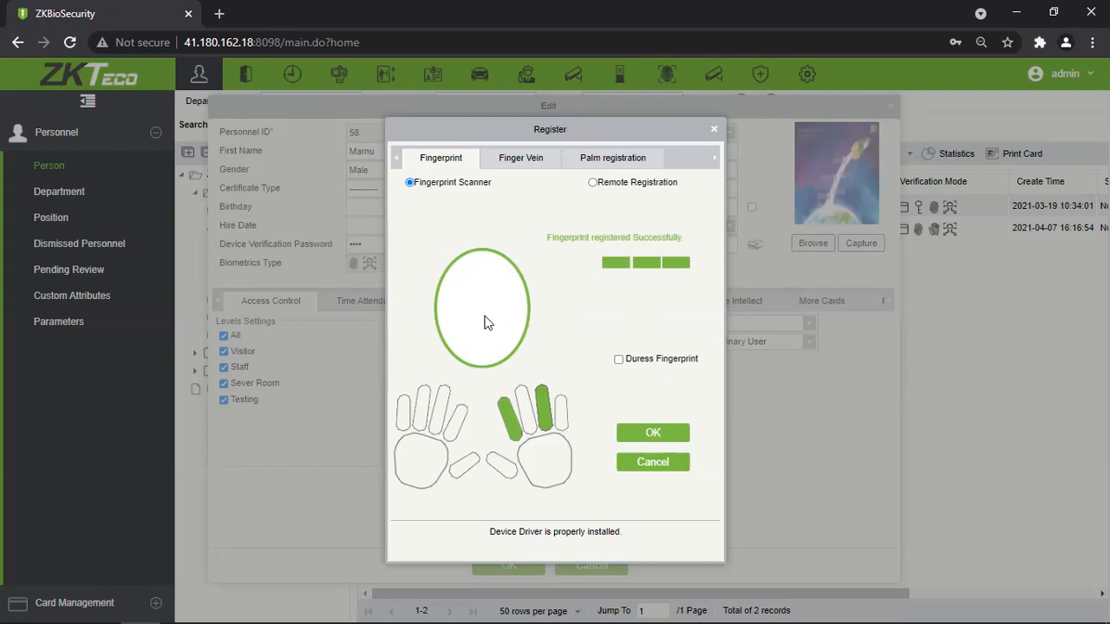
pyautogui.click(525, 406)
pyautogui.click(502, 411)
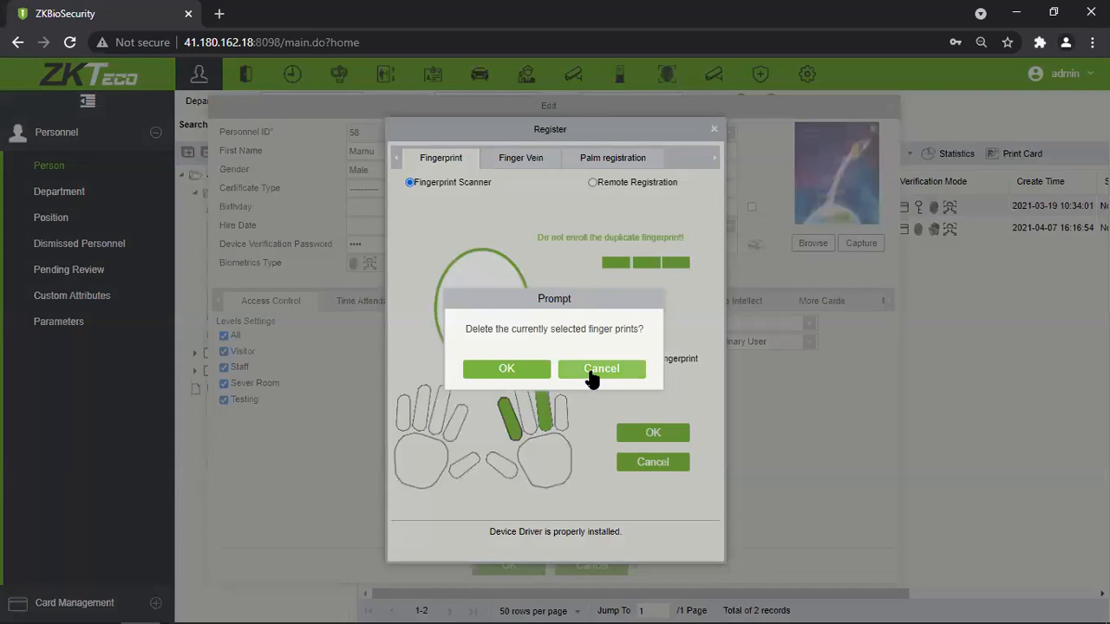
pyautogui.click(591, 371)
pyautogui.click(541, 408)
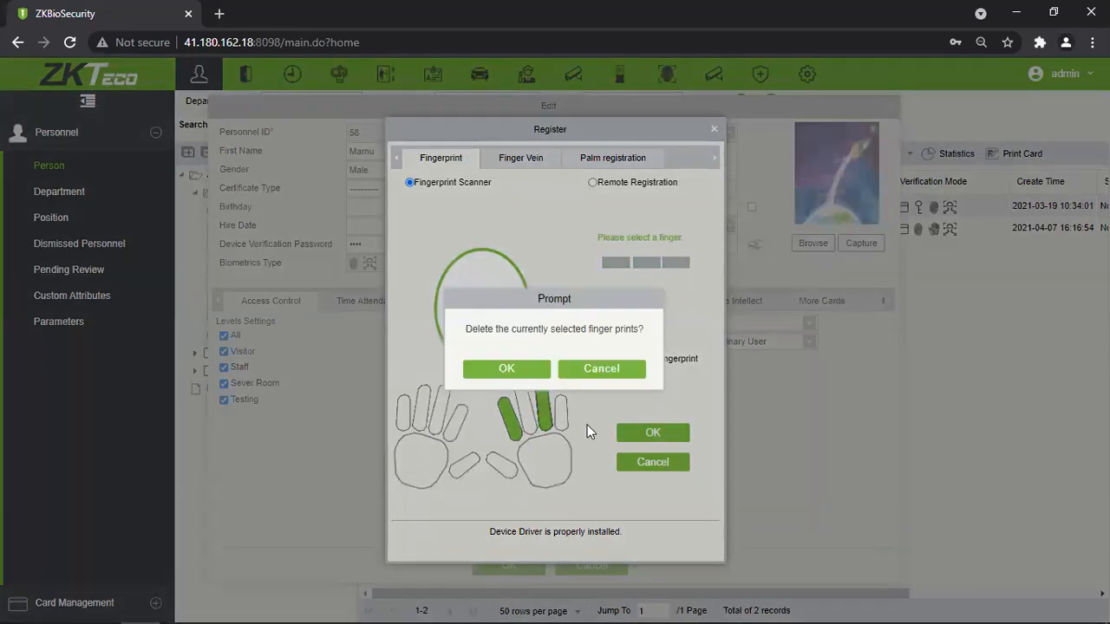
pyautogui.click(511, 369)
# Tick Duress Fingerprint and scan the right little finger as the duress fingerprint.
pyautogui.click(619, 359)
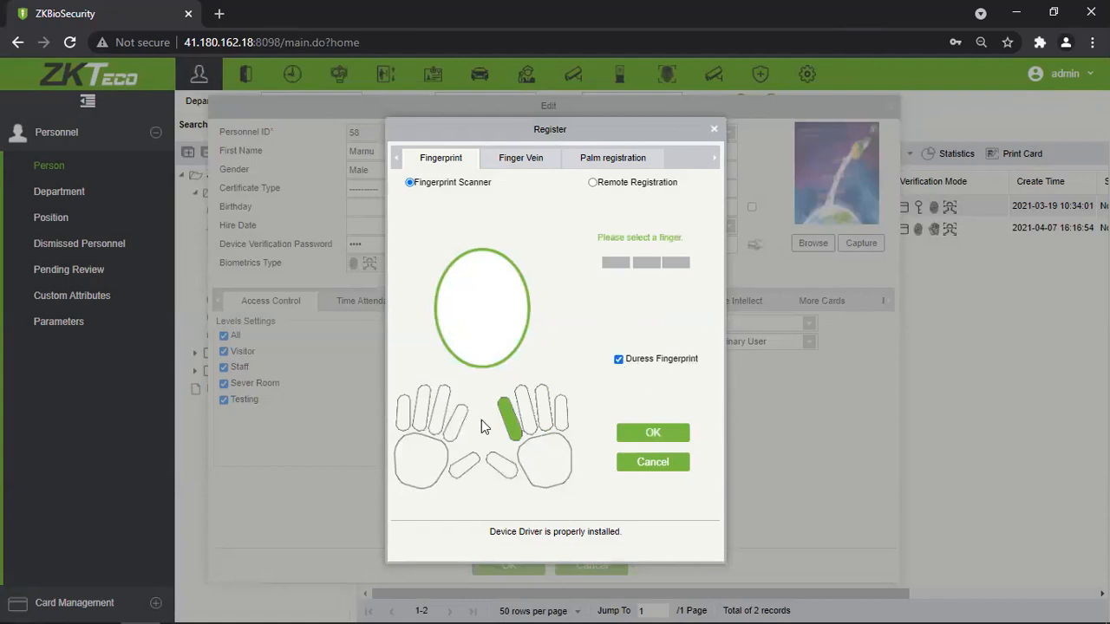
pyautogui.click(560, 421)
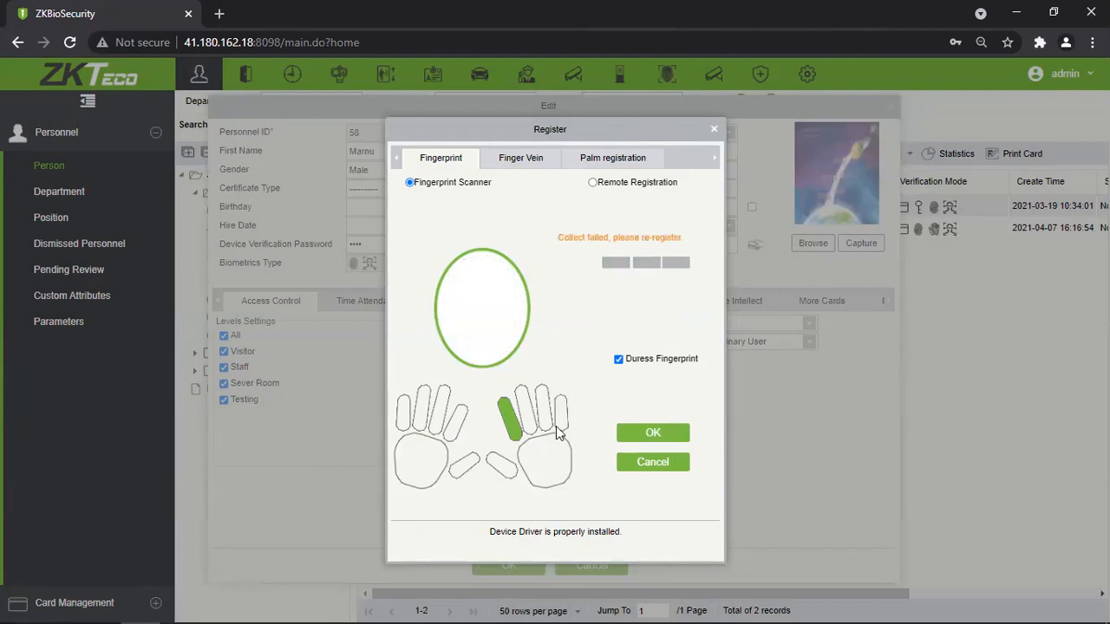
pyautogui.click(562, 422)
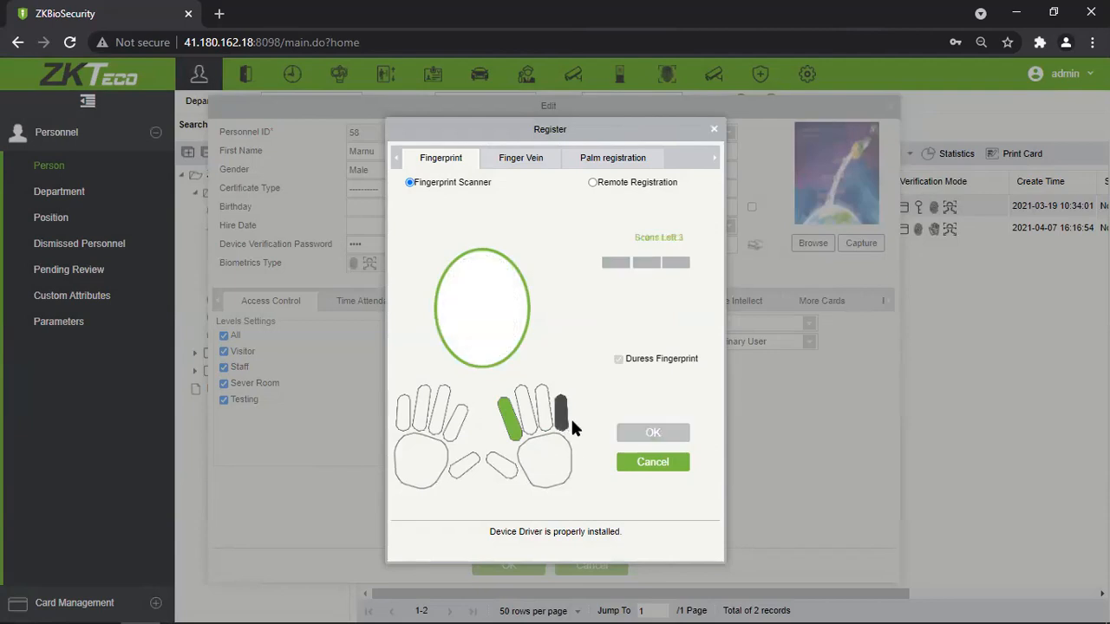
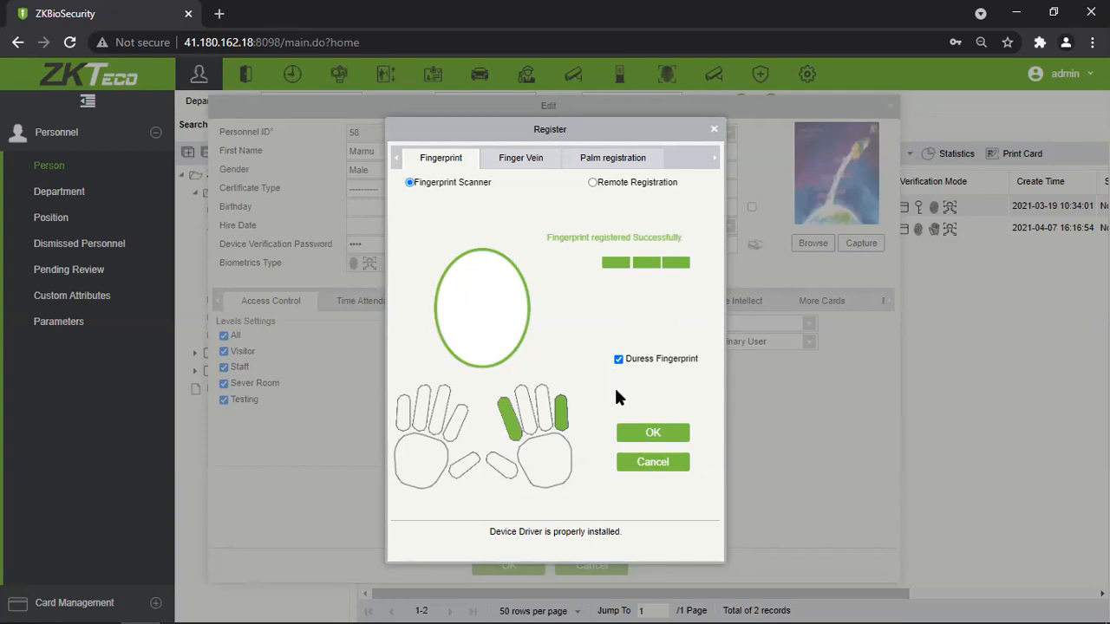
# Delete the little finger's fingerprint and close the Register dialog.
pyautogui.click(561, 417)
pyautogui.click(518, 370)
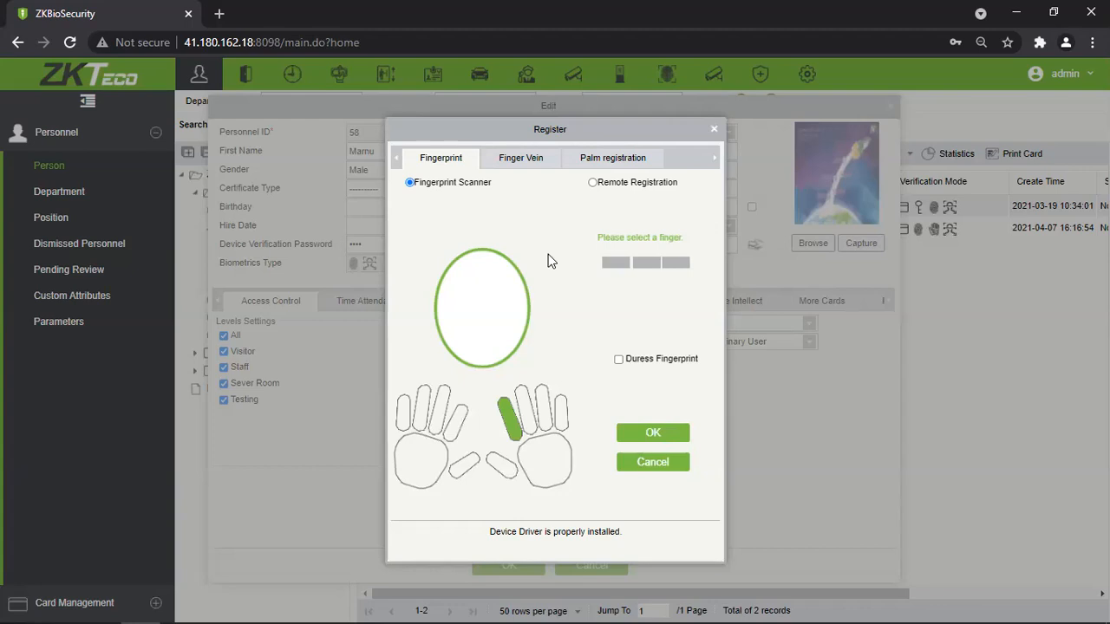
pyautogui.click(669, 434)
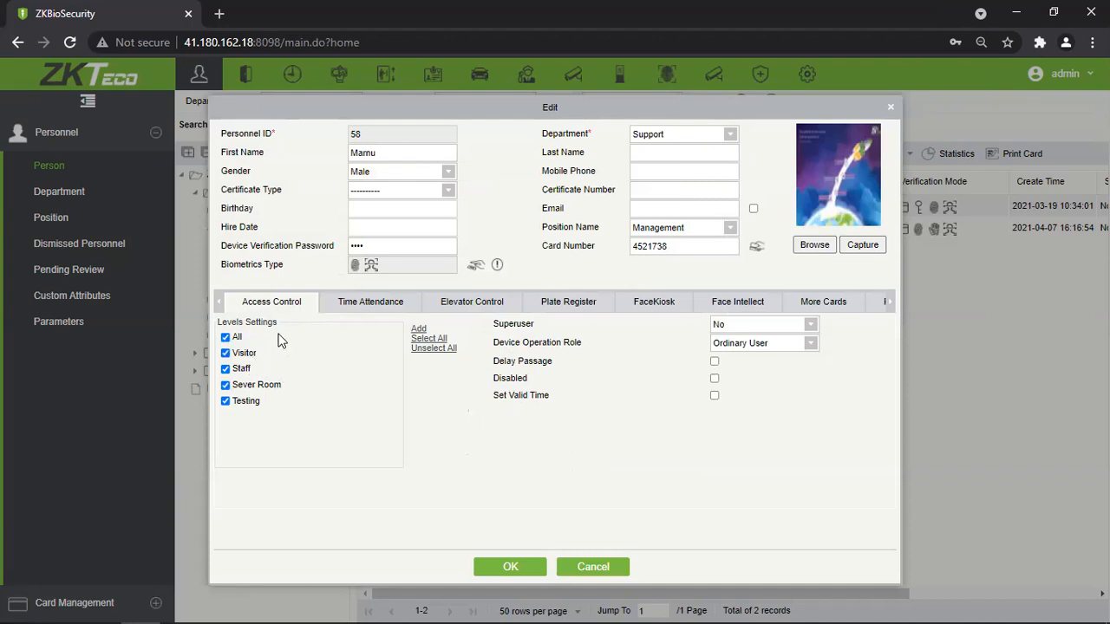
# Untick the Visitor level and switch the department to ZKTeco Internal, accepting its levels.
pyautogui.click(248, 355)
pyautogui.click(728, 137)
pyautogui.click(680, 248)
pyautogui.click(506, 369)
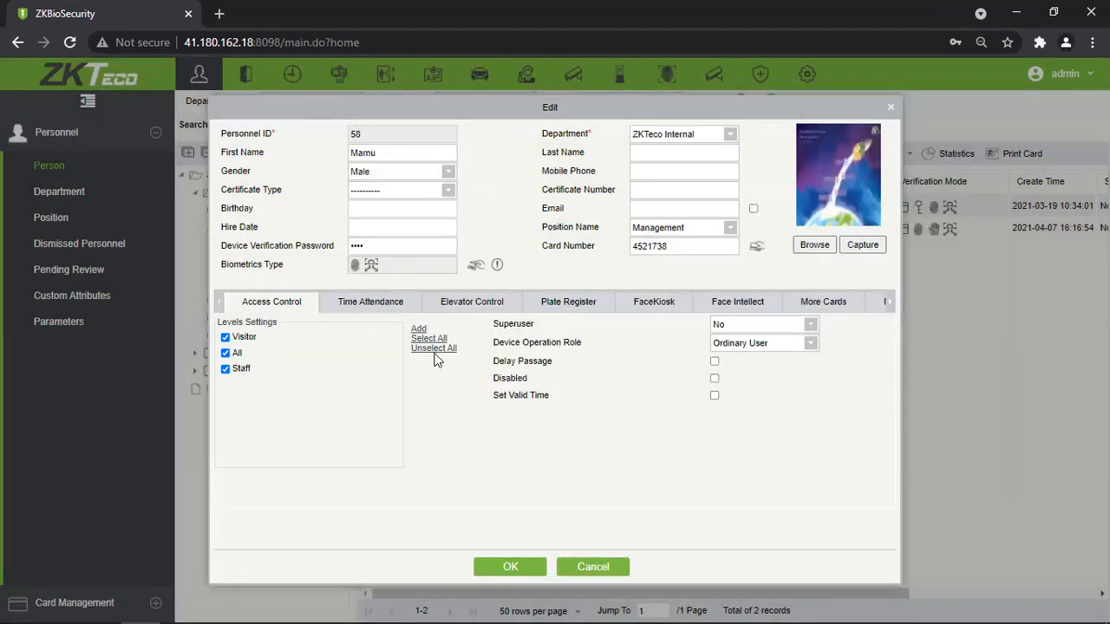
# Add the Testing and Sever Room access levels to the employee.
pyautogui.click(419, 331)
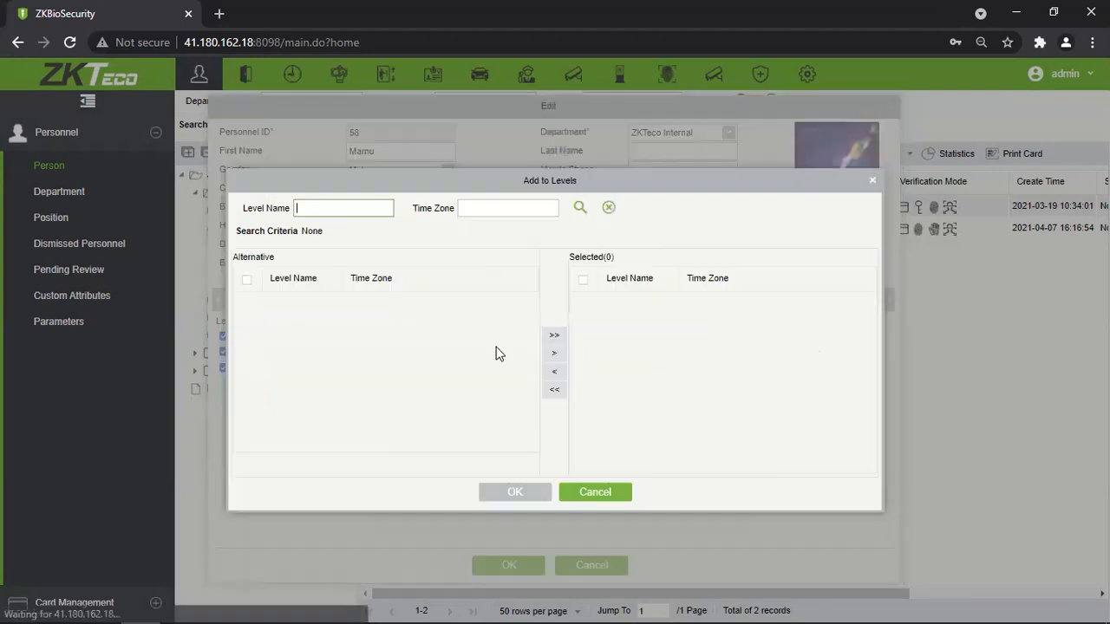
pyautogui.click(243, 302)
pyautogui.click(333, 325)
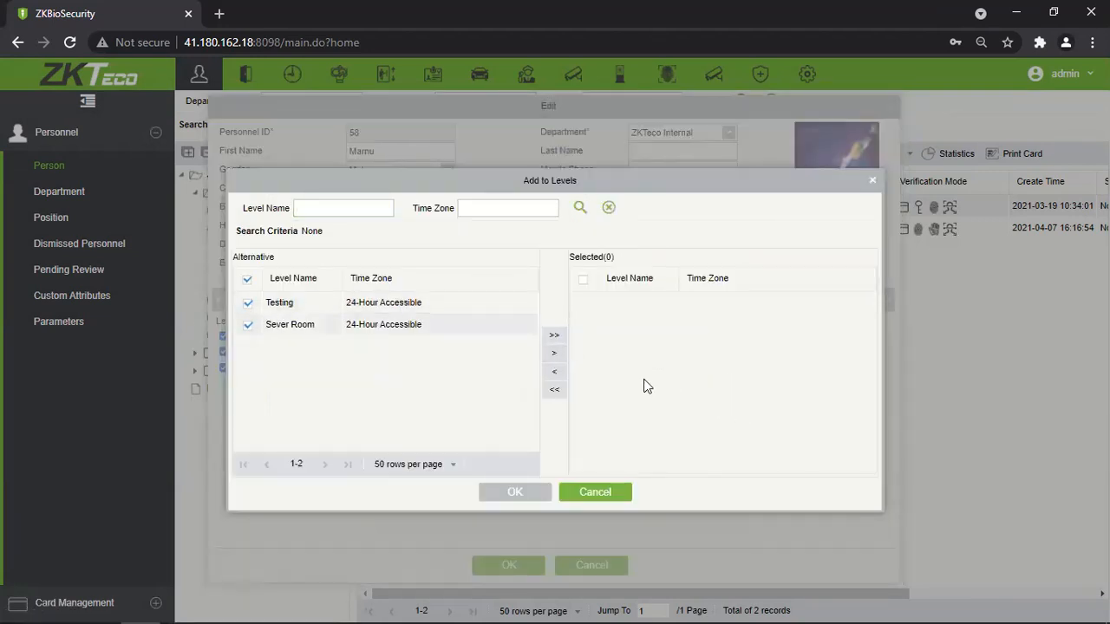
pyautogui.click(554, 355)
pyautogui.click(516, 492)
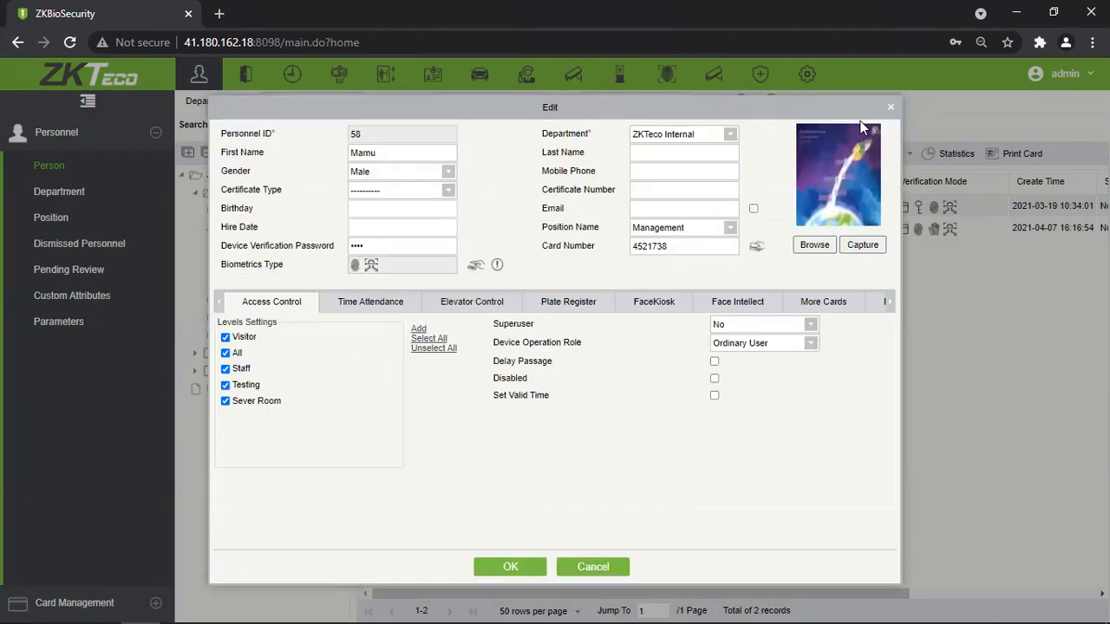
# Set the department back to Support and accept switching levels.
pyautogui.click(724, 137)
pyautogui.scroll(3, 707, 236)
pyautogui.click(645, 204)
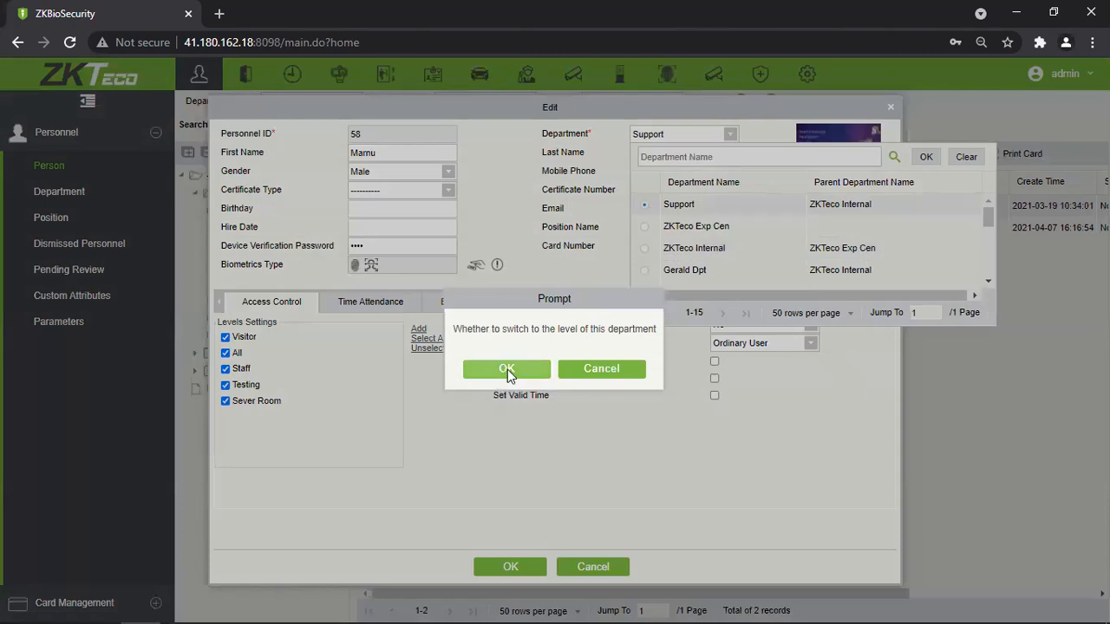
pyautogui.click(507, 369)
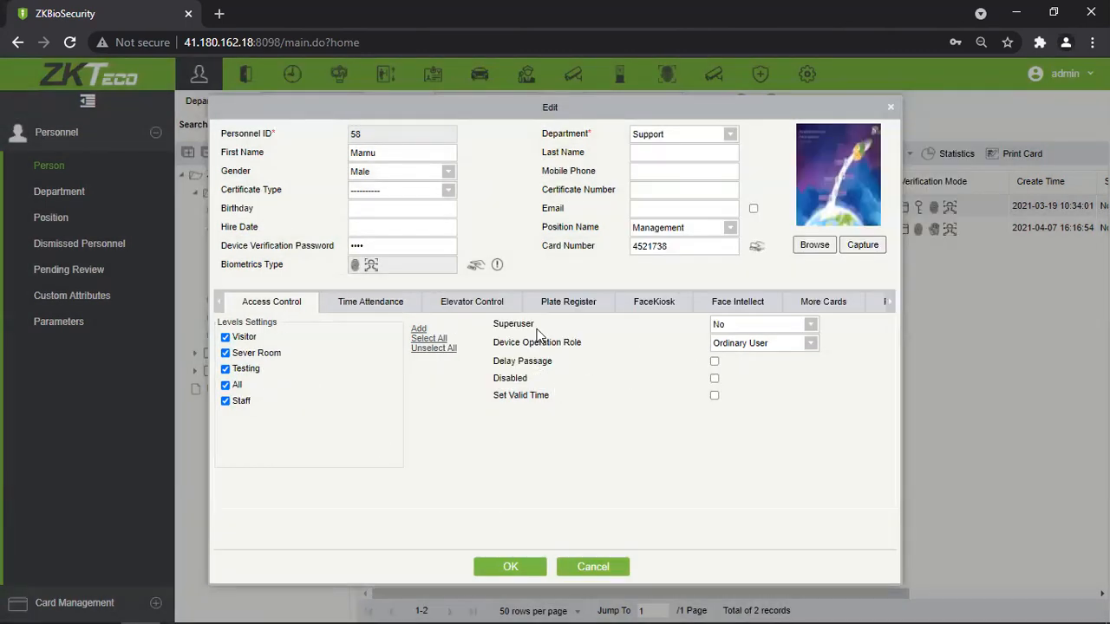
# Set the employee's Superuser option to Yes.
pyautogui.click(810, 324)
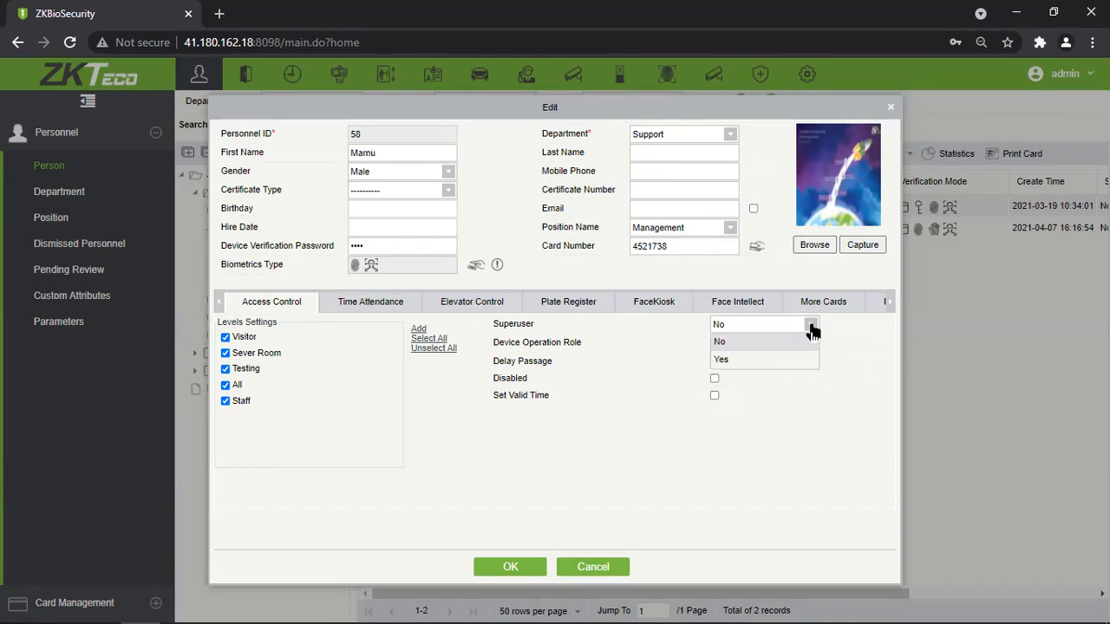
pyautogui.click(765, 358)
pyautogui.moveTo(584, 365); pyautogui.dragTo(477, 371)
pyautogui.click(535, 400)
pyautogui.moveTo(535, 399); pyautogui.dragTo(481, 399)
pyautogui.click(582, 419)
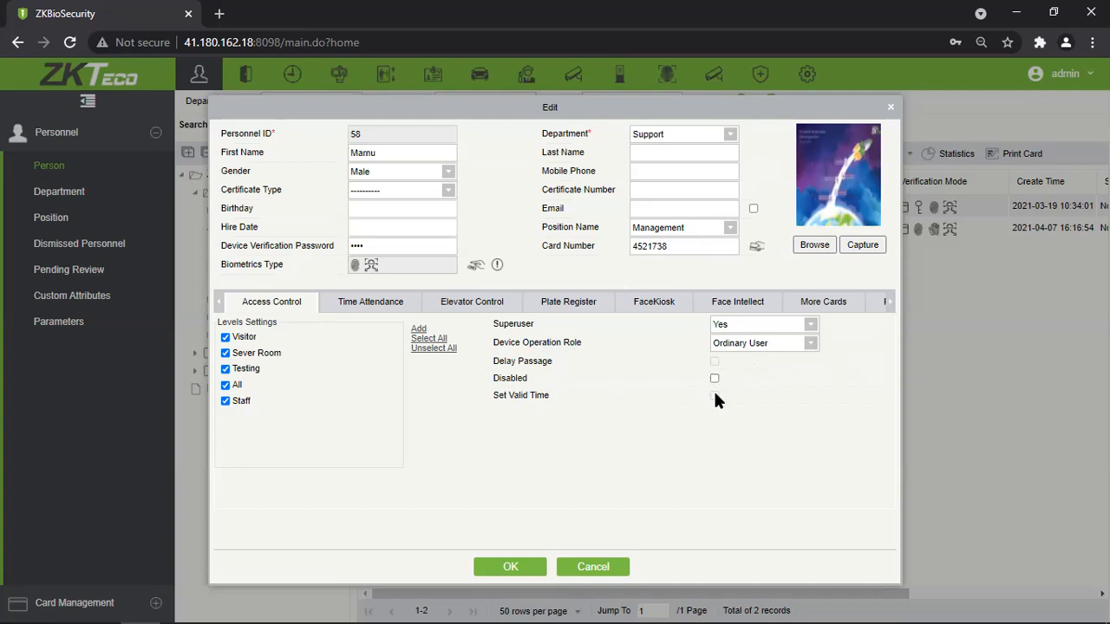
pyautogui.moveTo(529, 360); pyautogui.dragTo(539, 396)
pyautogui.click(539, 396)
# Return Superuser to No and show the Device Operation Role choices.
pyautogui.click(809, 324)
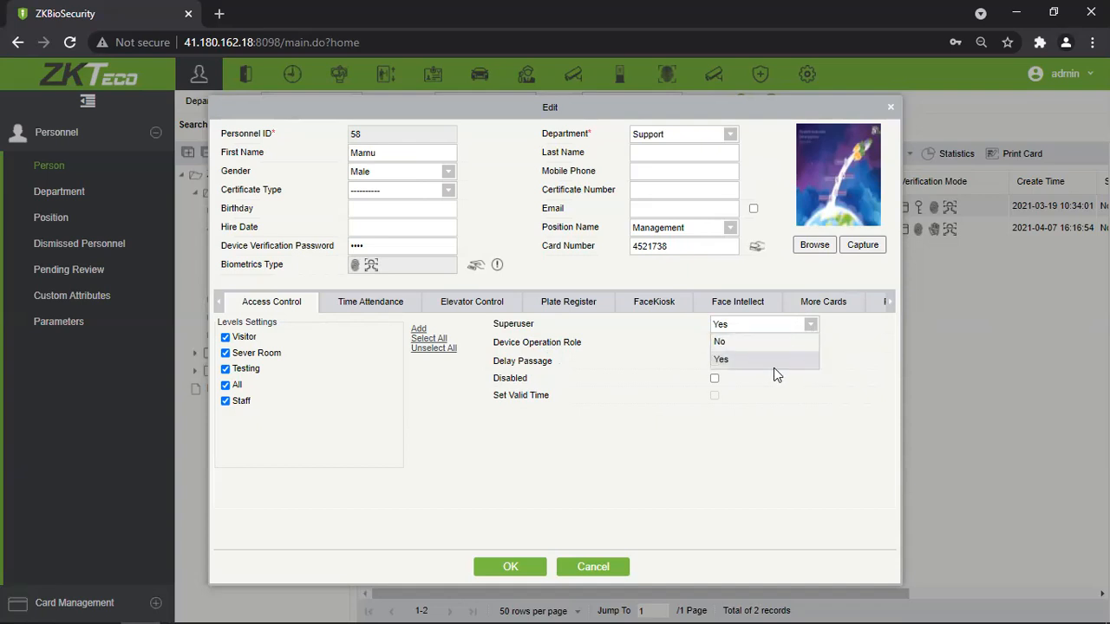
pyautogui.click(769, 345)
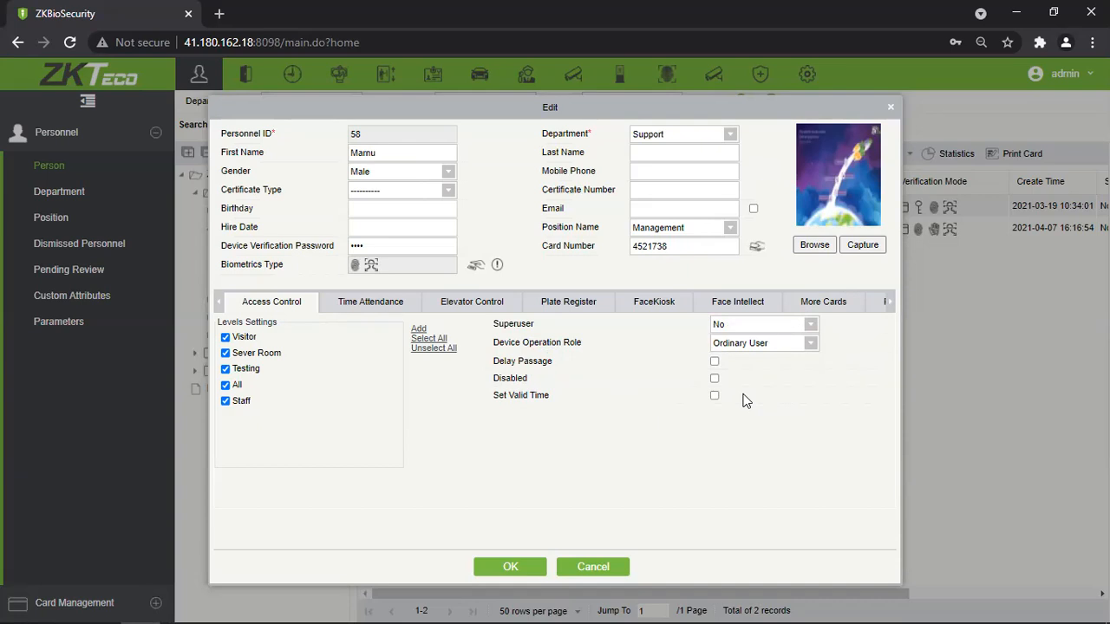
pyautogui.click(811, 345)
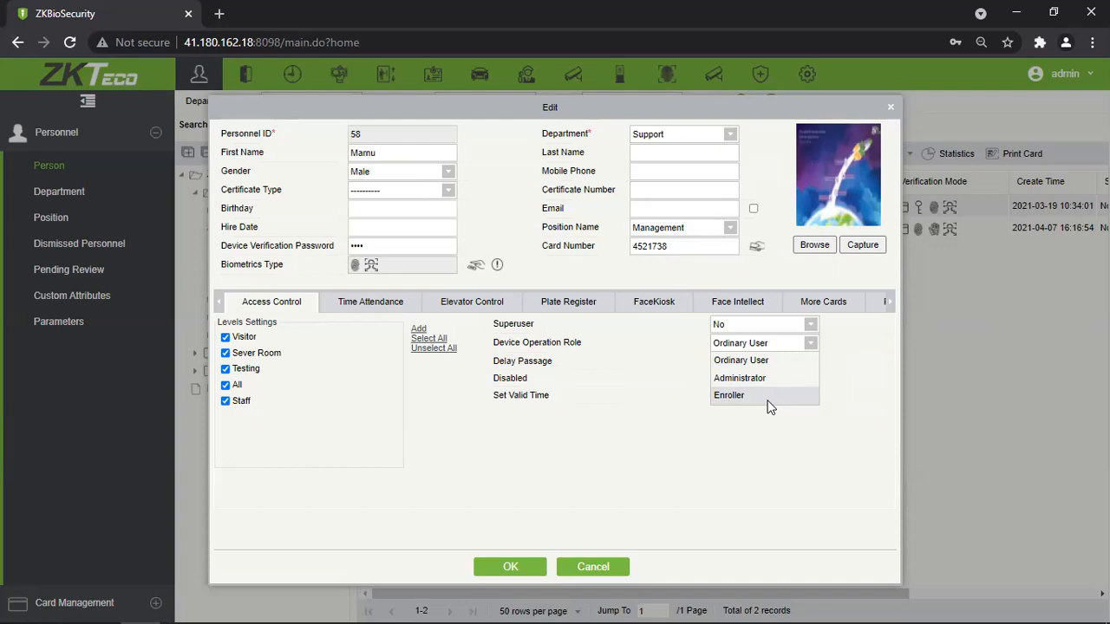
# Keep the device operation role as Ordinary User and tick Delay Passage.
pyautogui.click(778, 361)
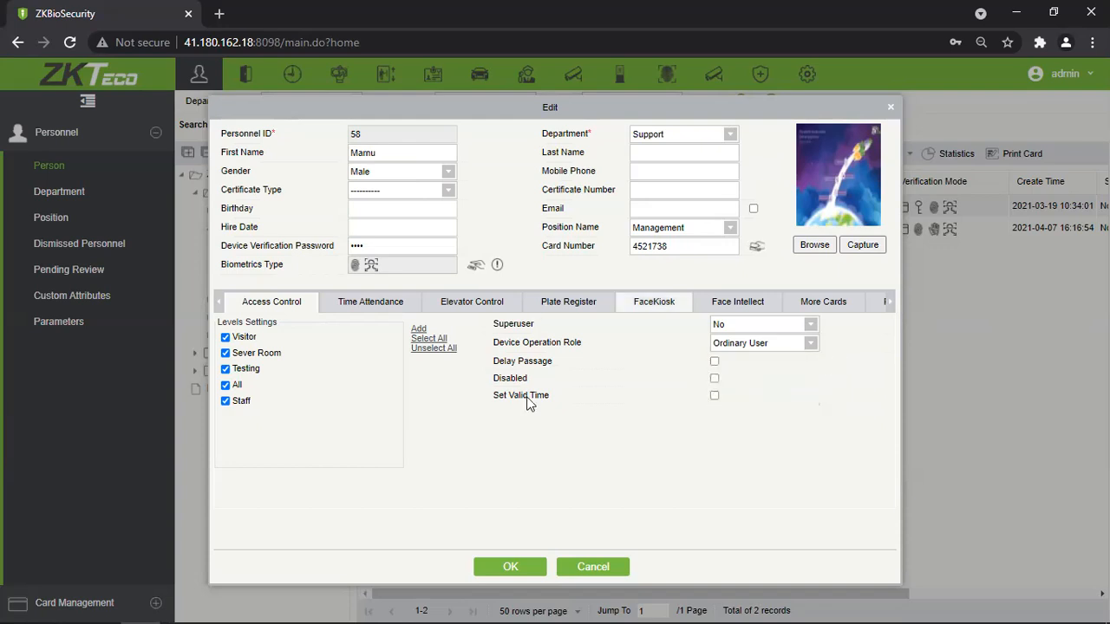
pyautogui.click(714, 362)
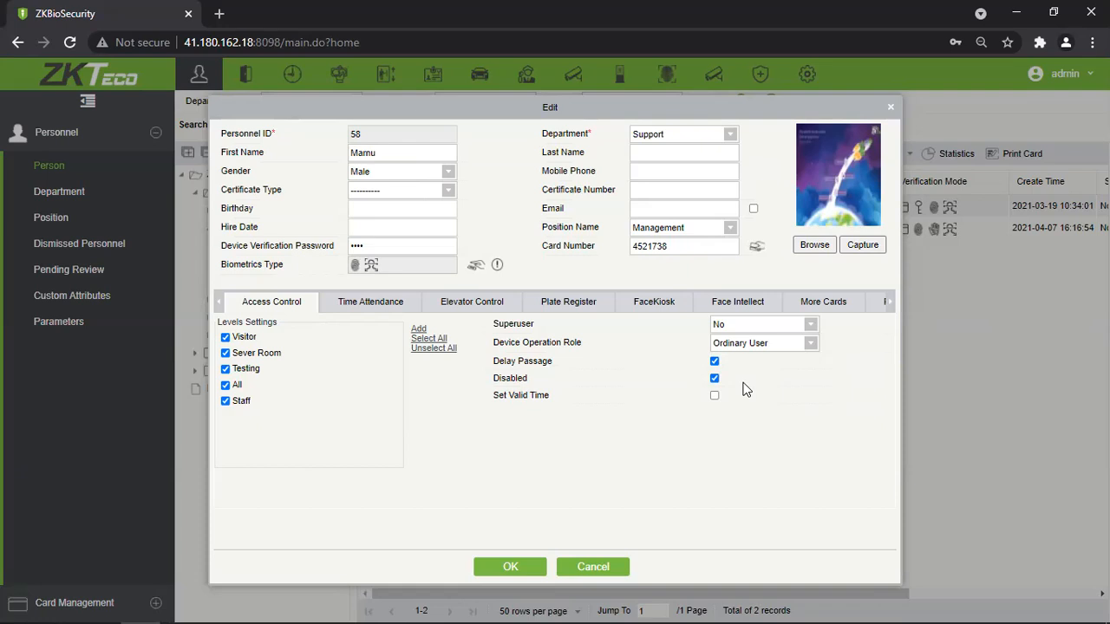
# Untick Disabled and set a valid time from 2021-07-01 to 2021-07-31.
pyautogui.click(714, 379)
pyautogui.moveTo(558, 395); pyautogui.dragTo(493, 404)
pyautogui.click(714, 396)
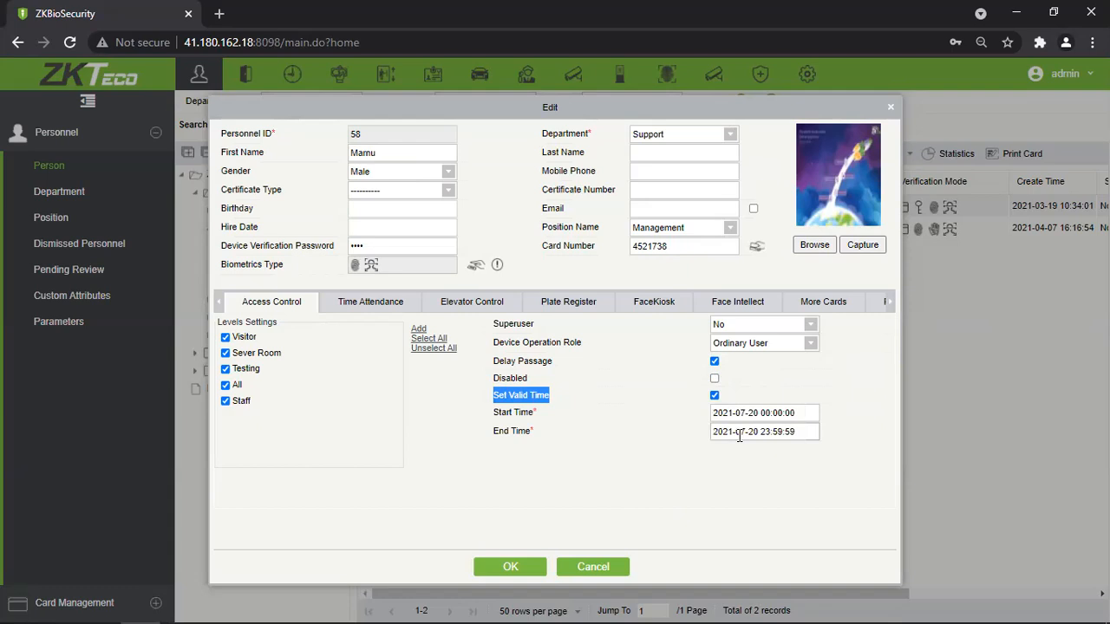
pyautogui.click(753, 412)
pyautogui.click(793, 471)
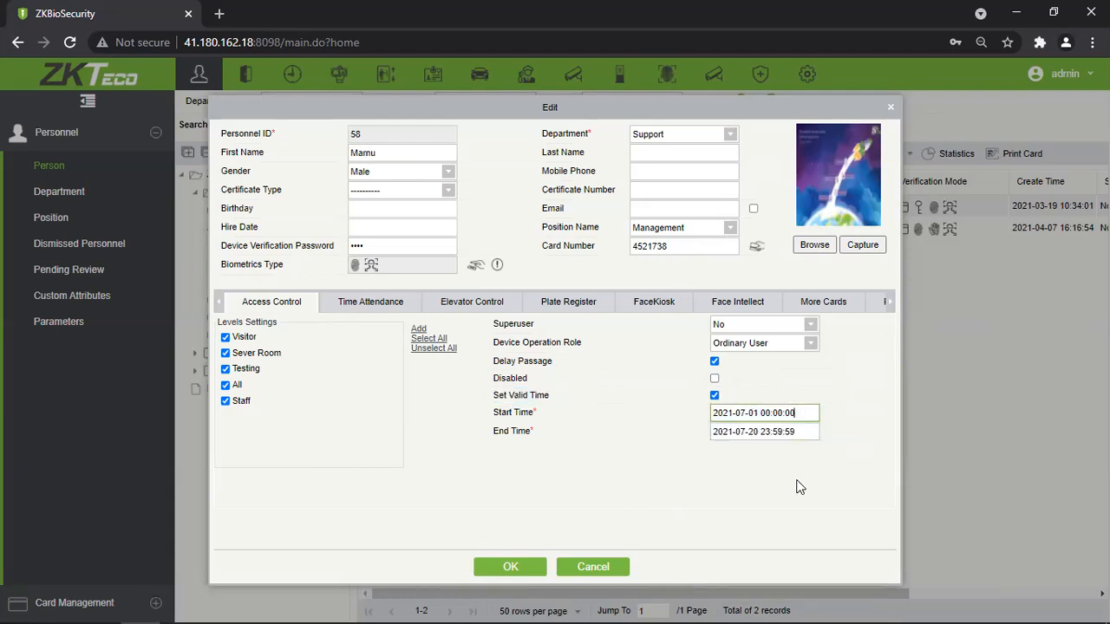
pyautogui.click(761, 431)
pyautogui.click(840, 569)
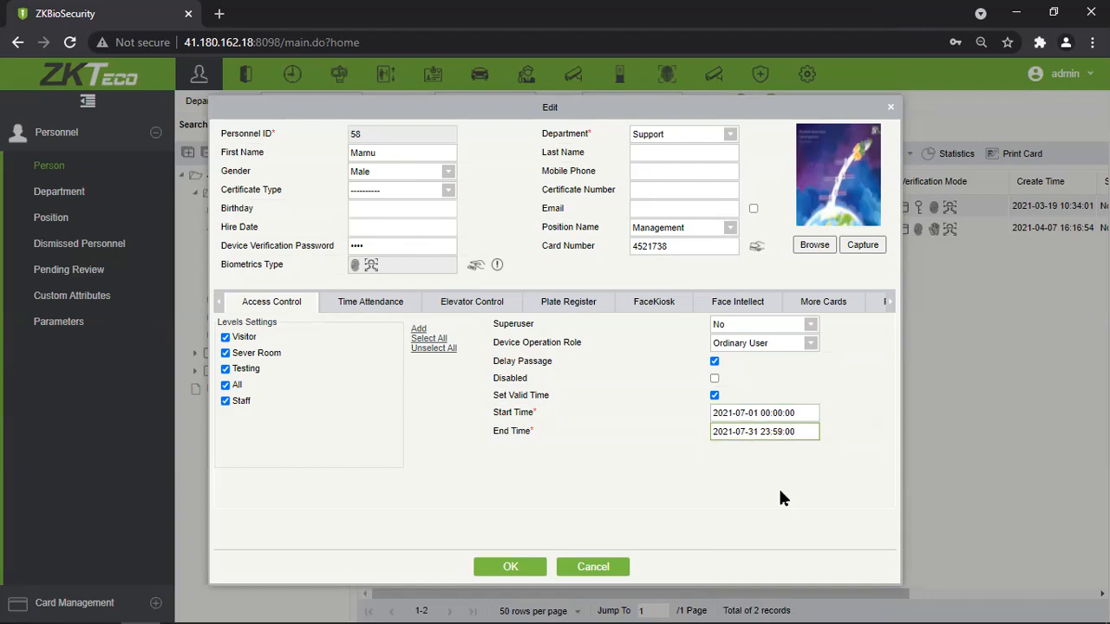
# Remove the valid time limit and untick Delay Passage.
pyautogui.click(765, 433)
pyautogui.click(871, 392)
pyautogui.click(714, 395)
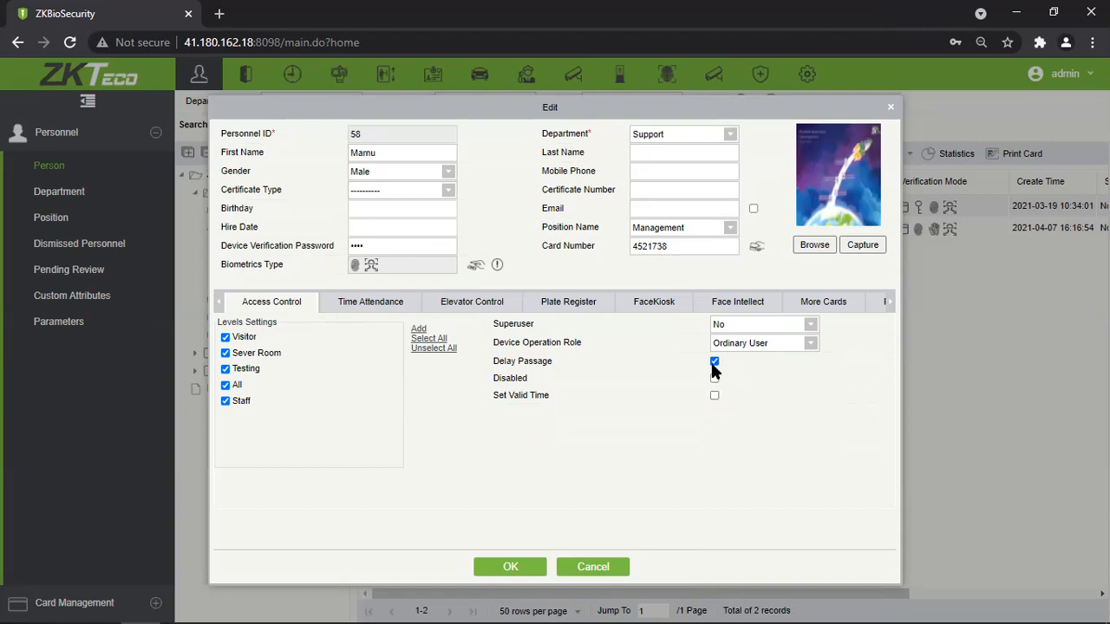
pyautogui.click(715, 361)
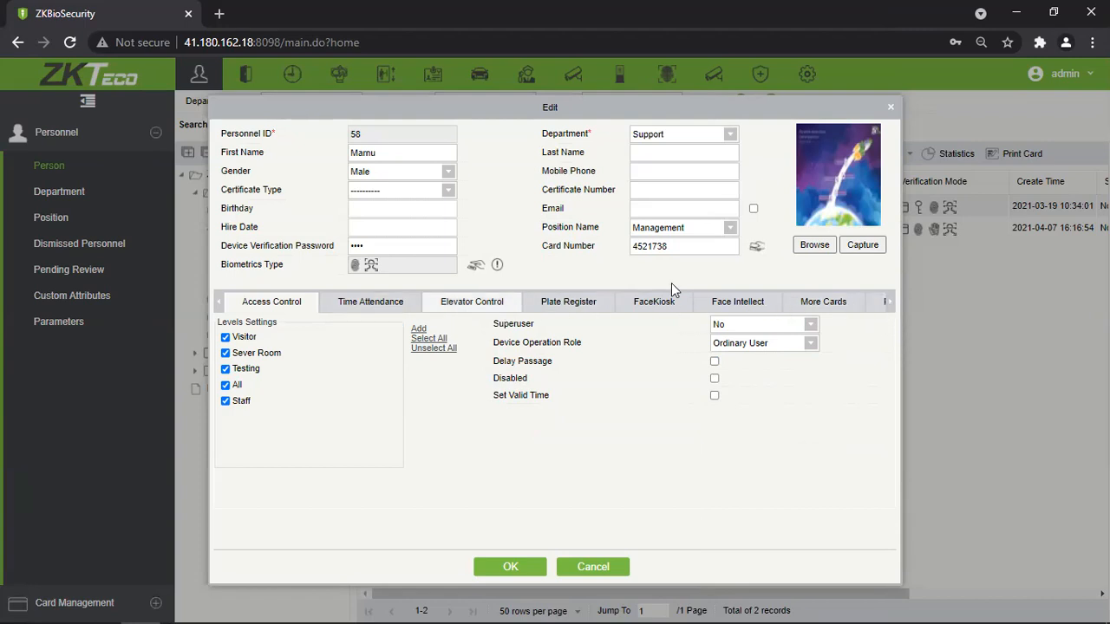
# Add and then remove extra Secondary Card rows under More Cards, and close the edit form.
pyautogui.click(888, 300)
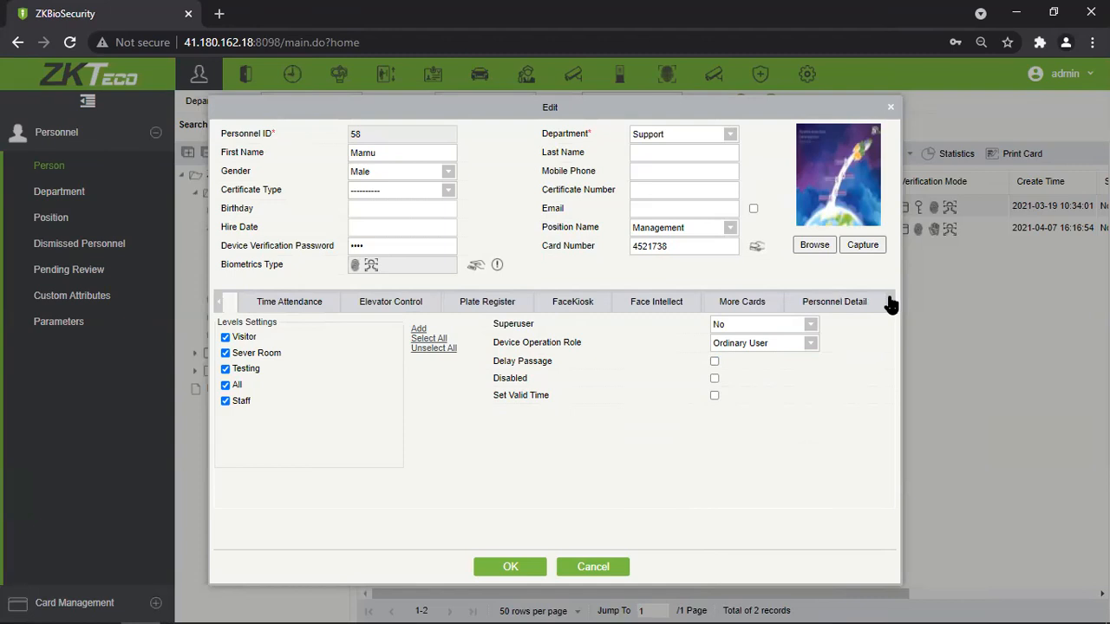
pyautogui.click(740, 303)
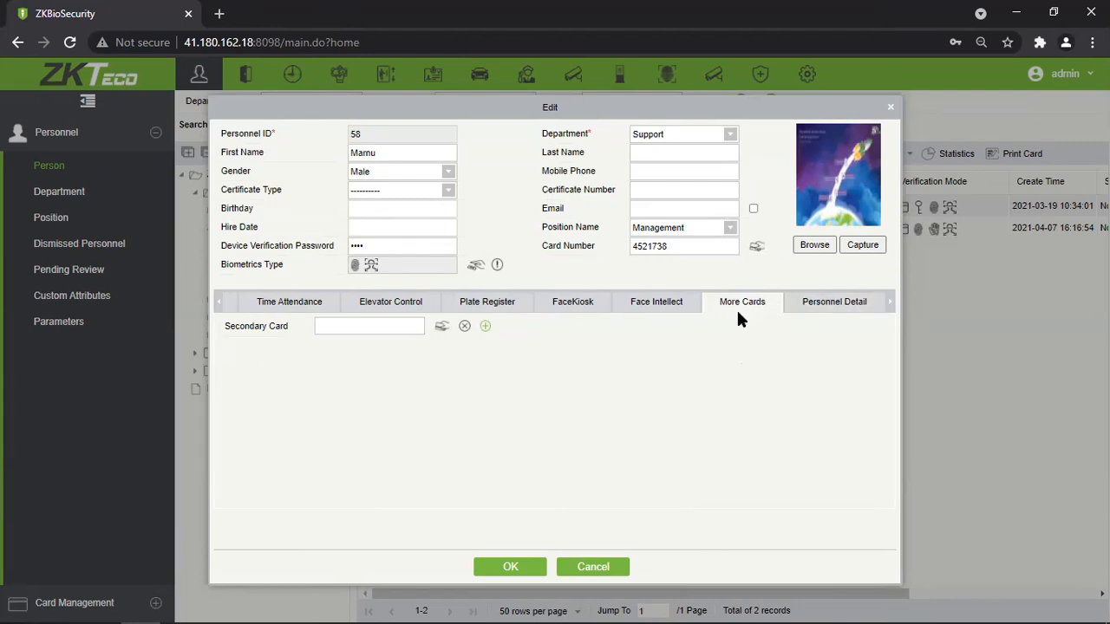
pyautogui.click(485, 326)
pyautogui.click(818, 326)
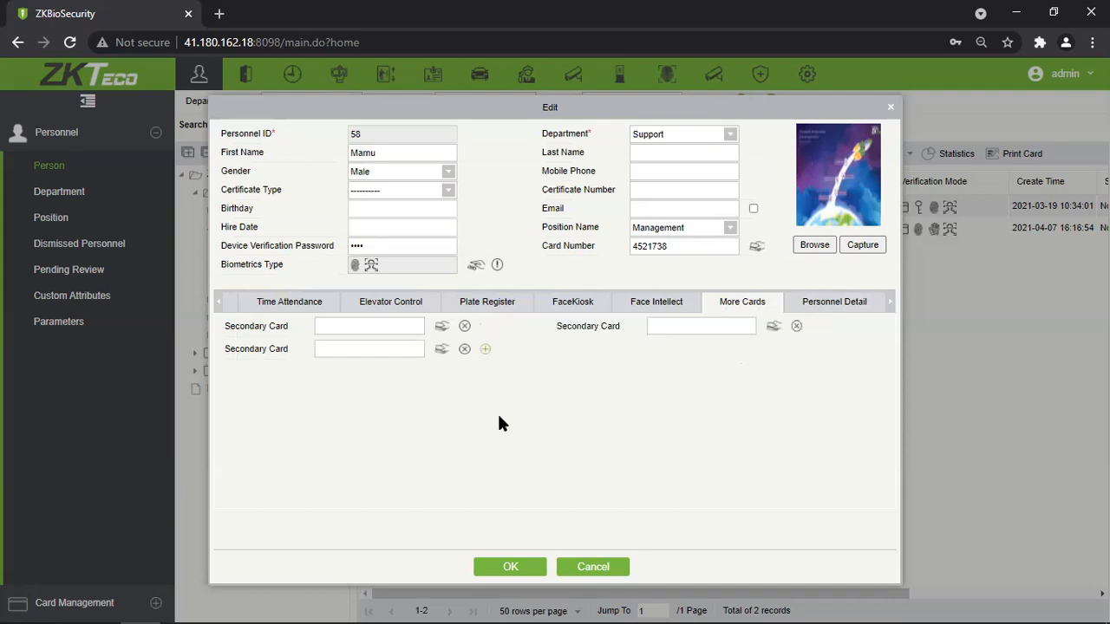
pyautogui.click(485, 348)
pyautogui.click(817, 349)
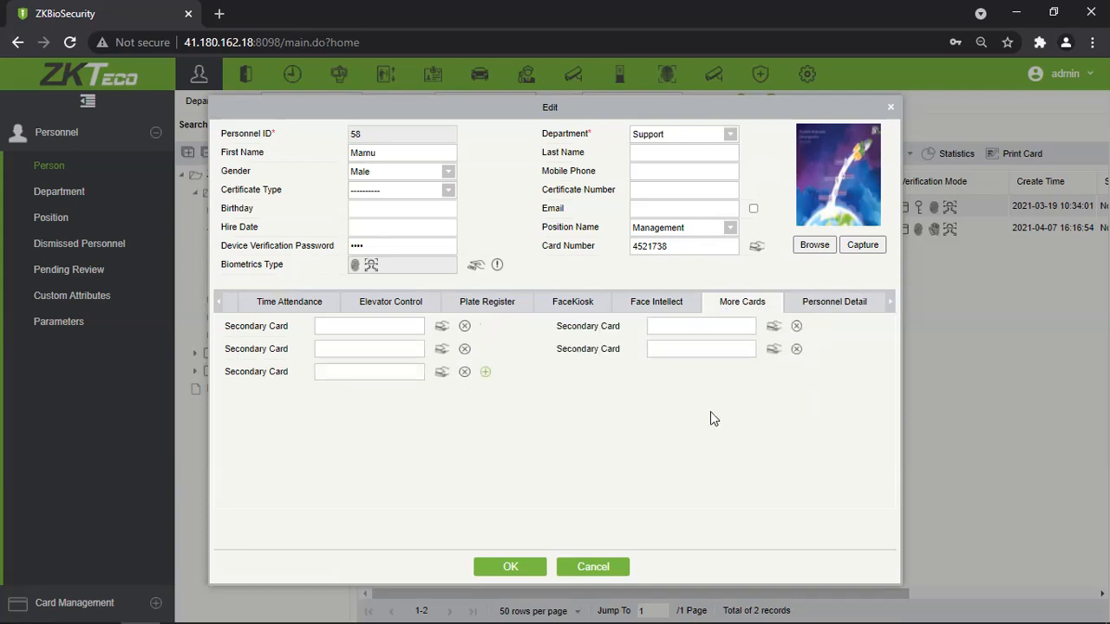
pyautogui.click(484, 371)
pyautogui.click(464, 327)
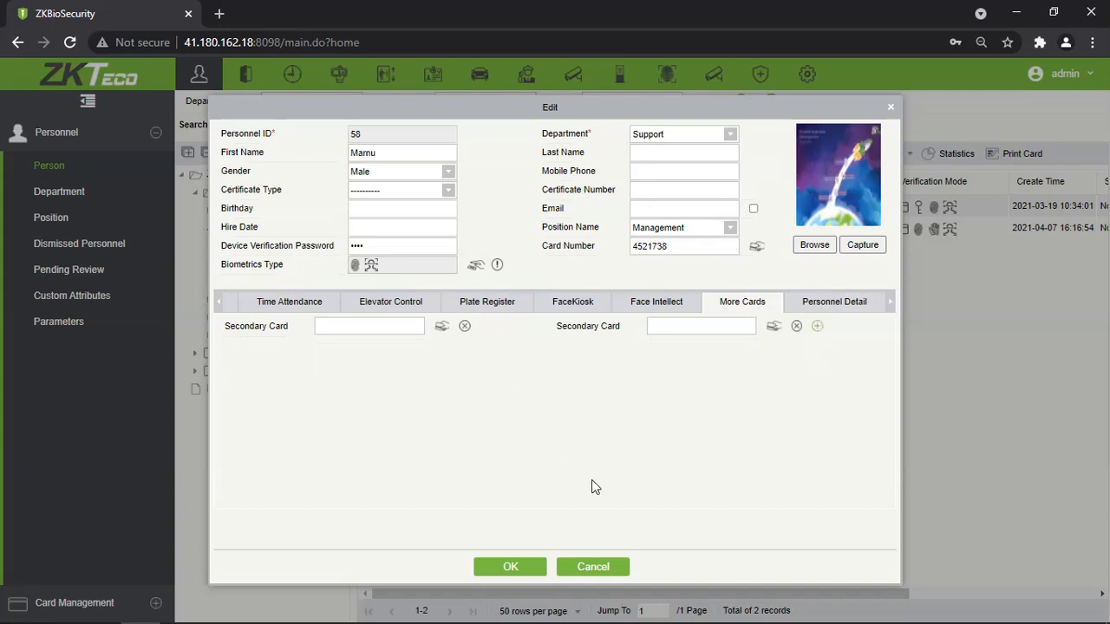
pyautogui.click(465, 327)
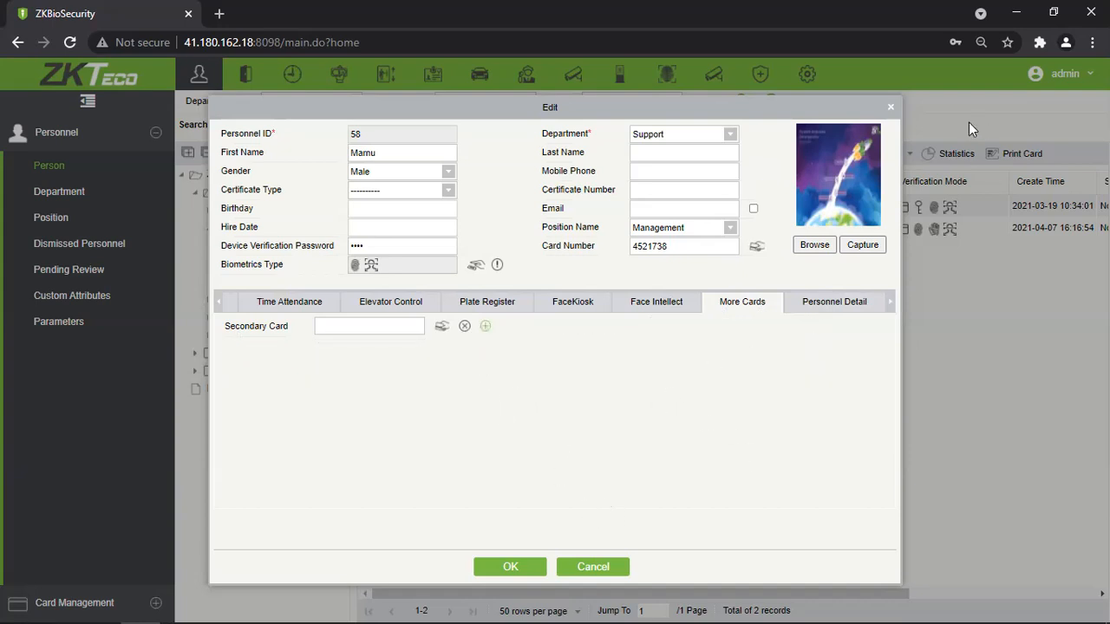
pyautogui.click(892, 107)
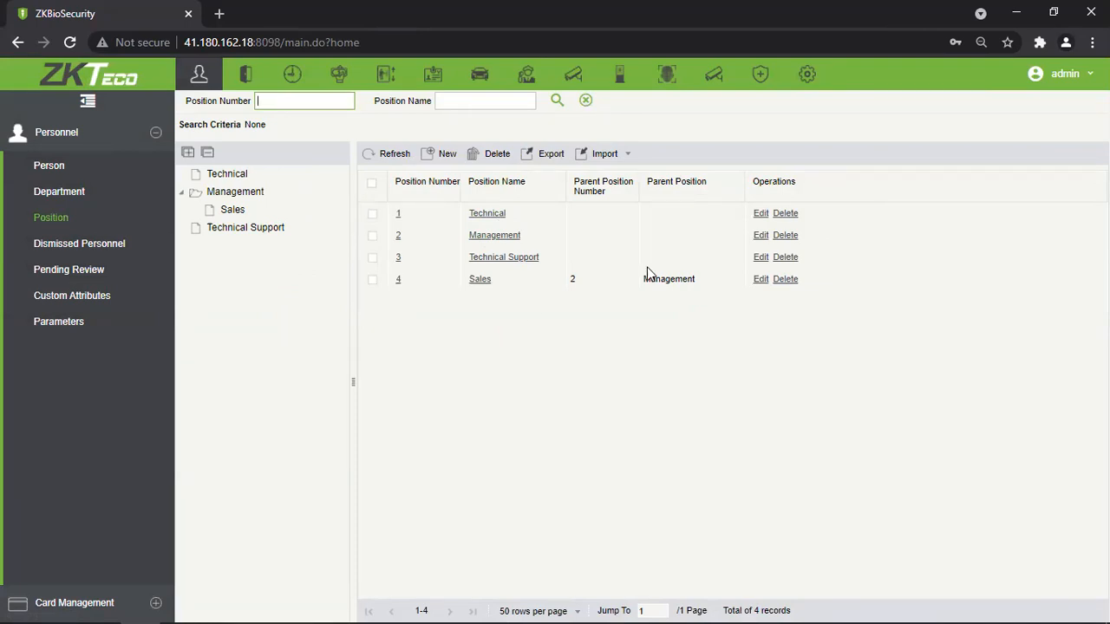
# Inspect the Sales position's parent position without saving, then go to Dismissed Personnel.
pyautogui.click(482, 279)
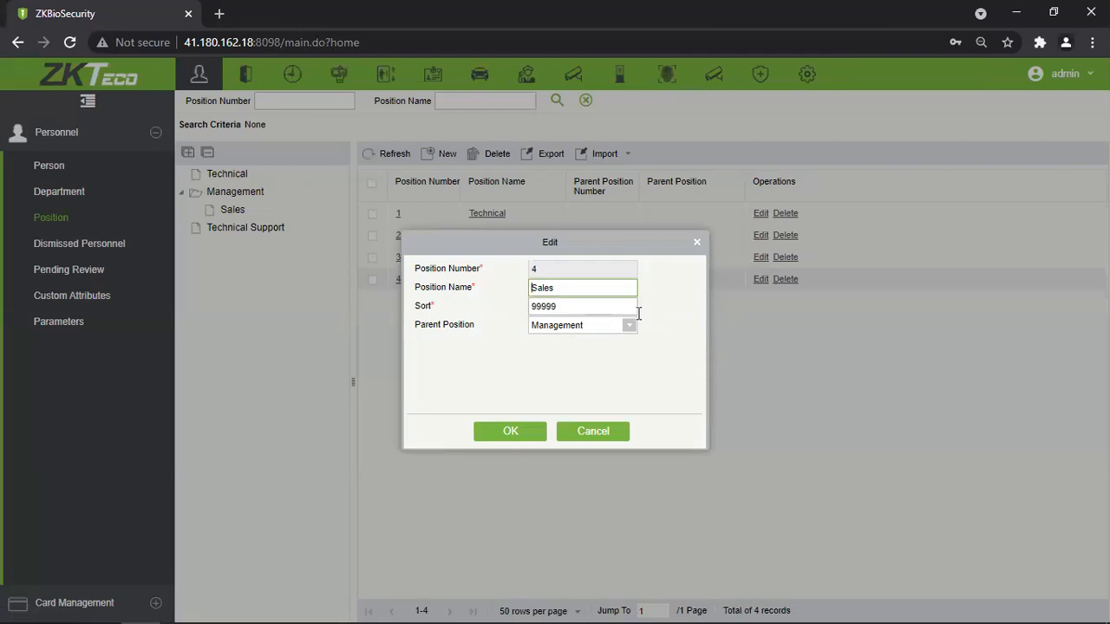
pyautogui.moveTo(522, 274)
pyautogui.mouseDown()
pyautogui.moveTo(500, 269)
pyautogui.moveTo(565, 270)
pyautogui.moveTo(544, 270)
pyautogui.mouseUp()
pyautogui.click(512, 298)
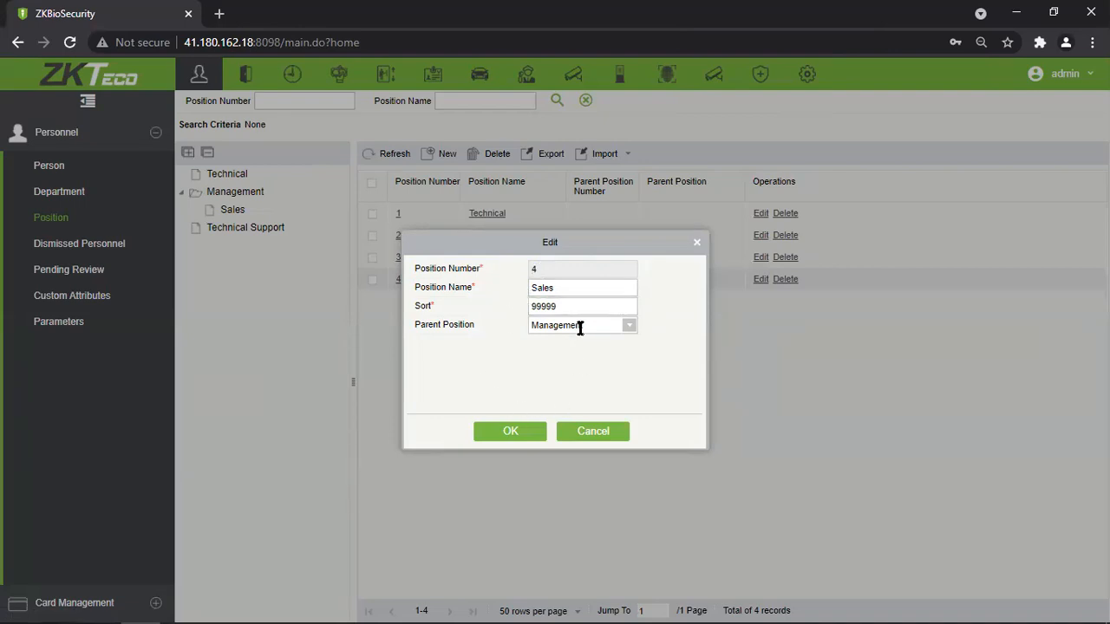
pyautogui.click(630, 328)
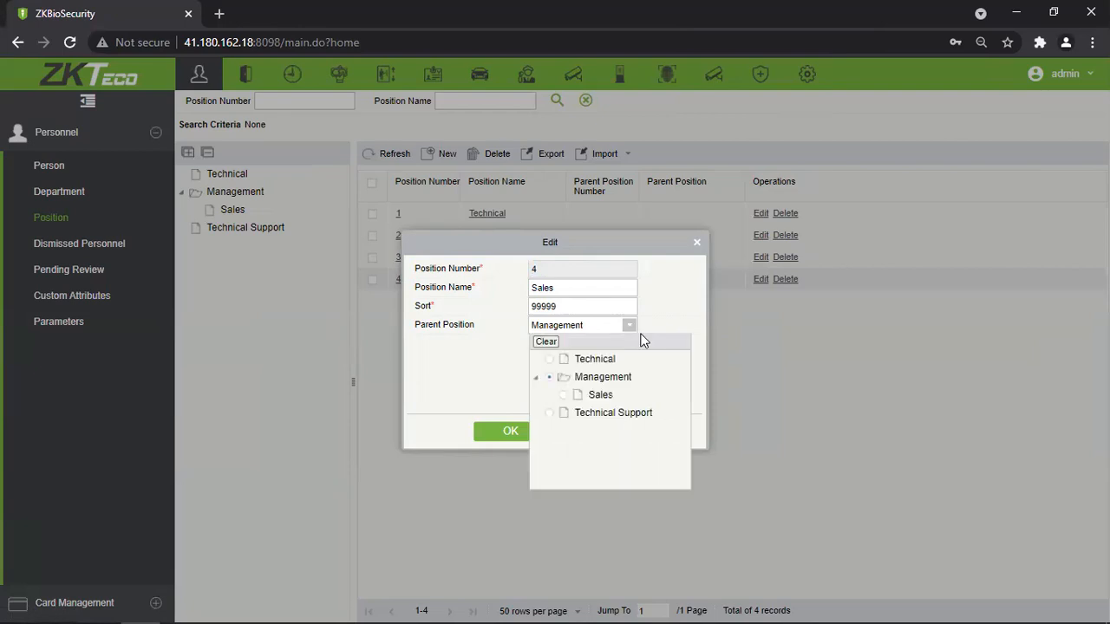
pyautogui.click(651, 358)
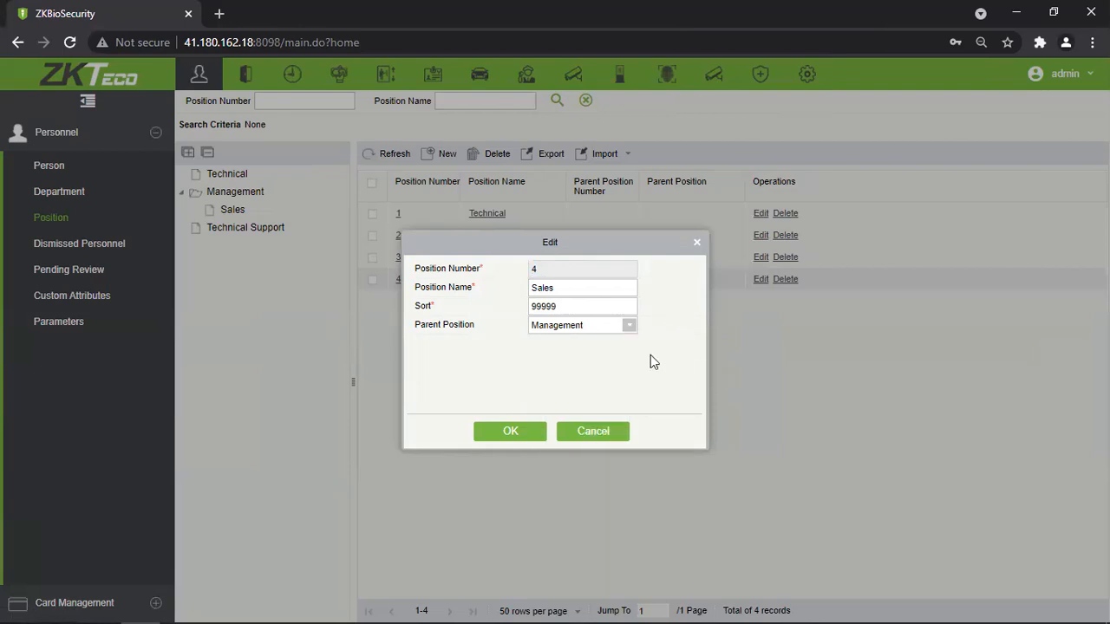
pyautogui.click(620, 433)
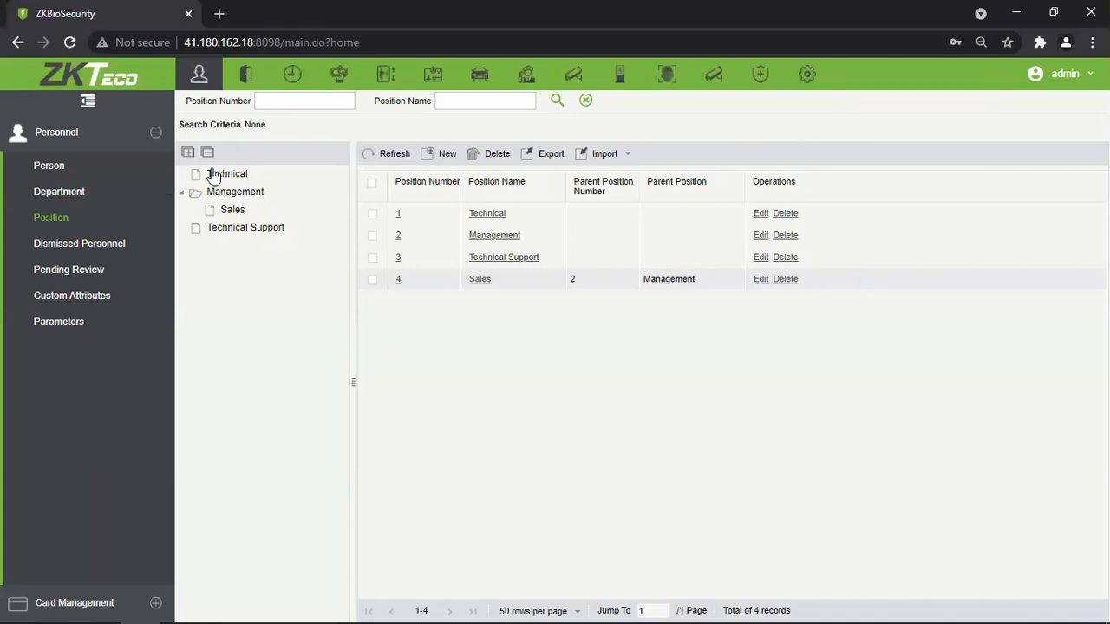
pyautogui.click(90, 246)
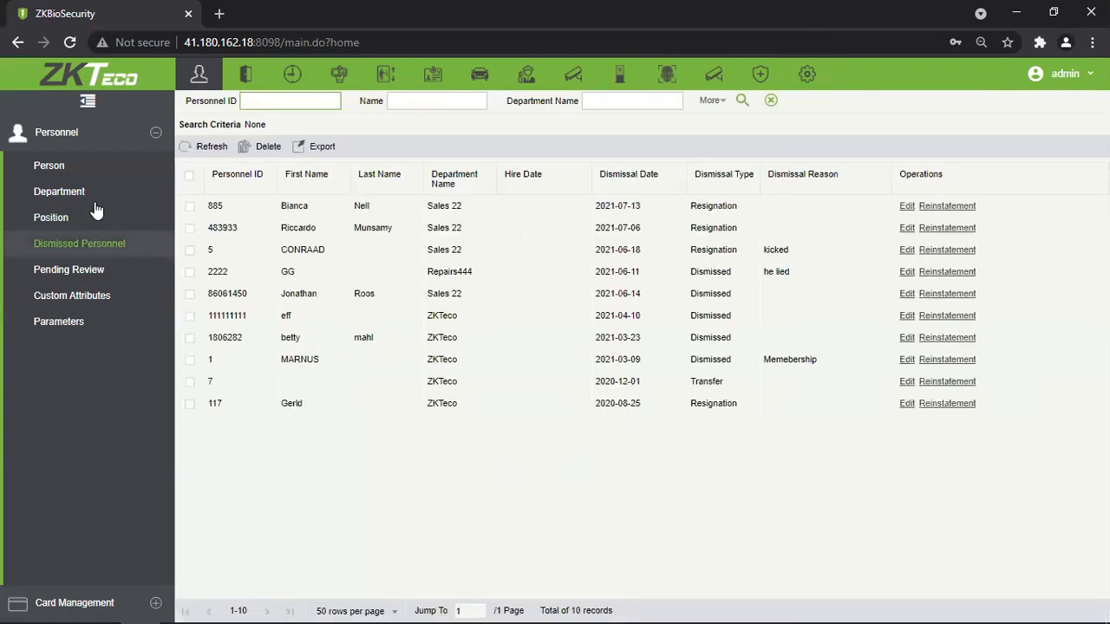
# Go to the Person list for the whole organisation and open the Market employee's record.
pyautogui.click(91, 166)
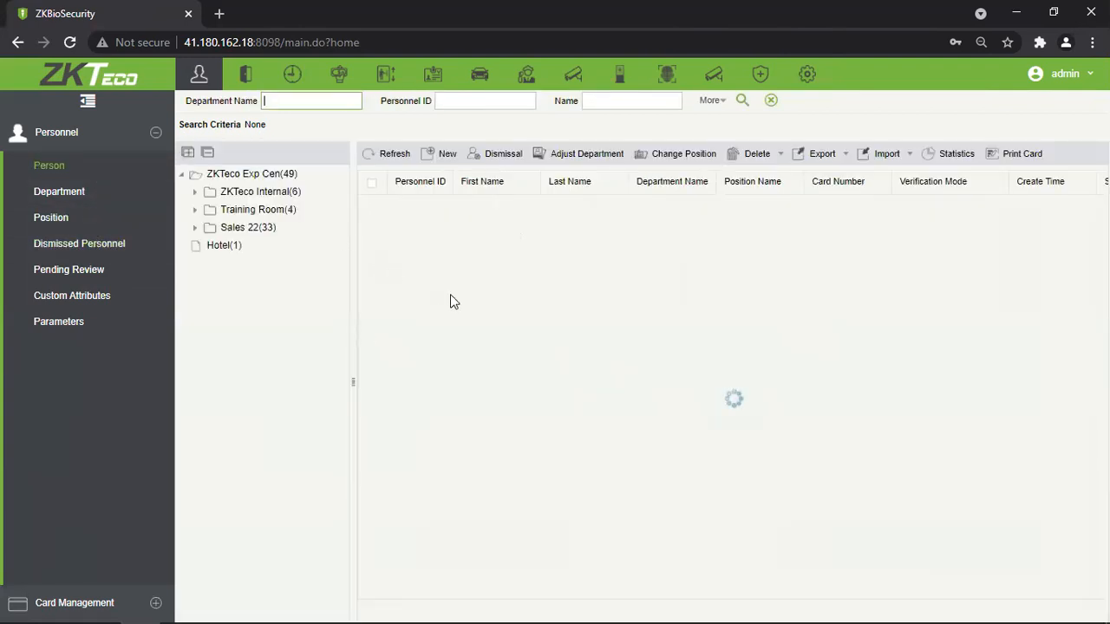
pyautogui.click(244, 177)
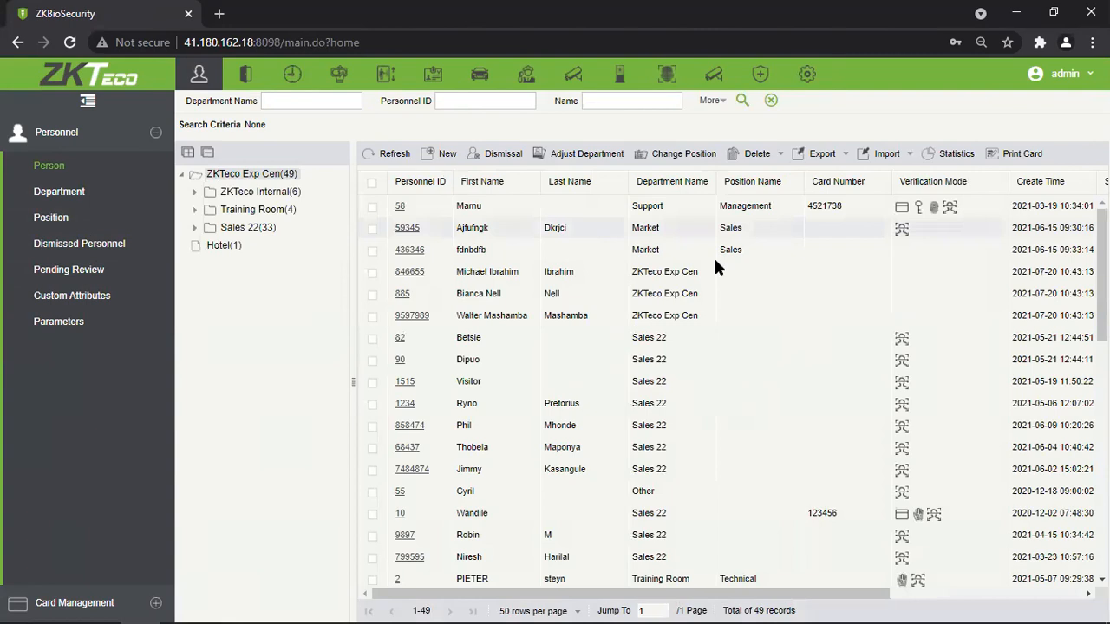
pyautogui.click(407, 228)
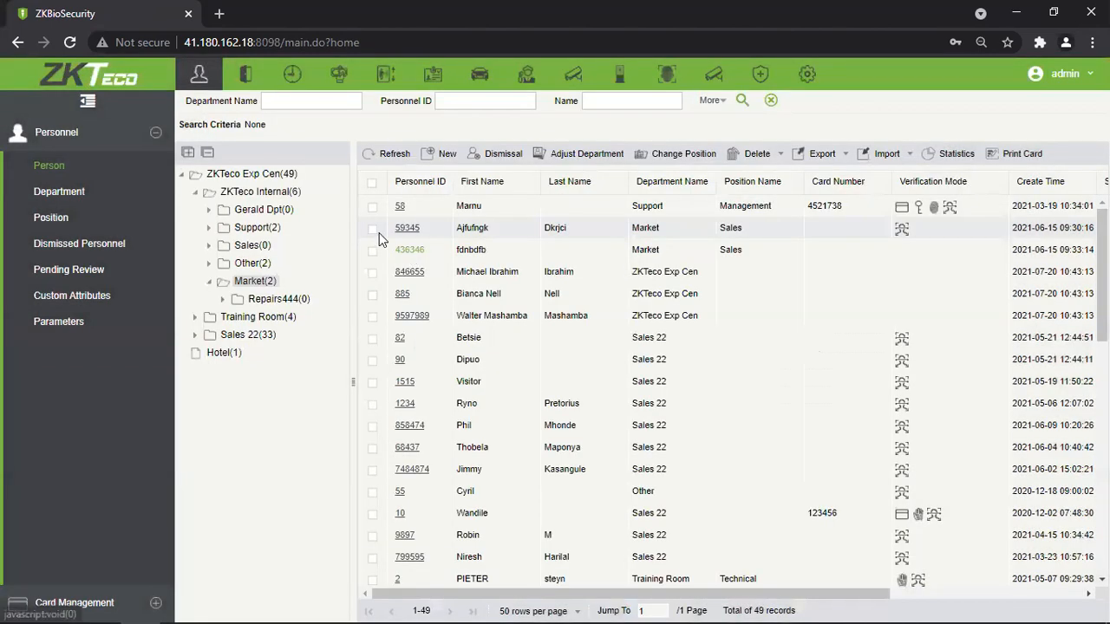
# Dismiss the Market employee on 2021-07-20 as type Dismissed with reason 'he smiled'.
pyautogui.click(491, 160)
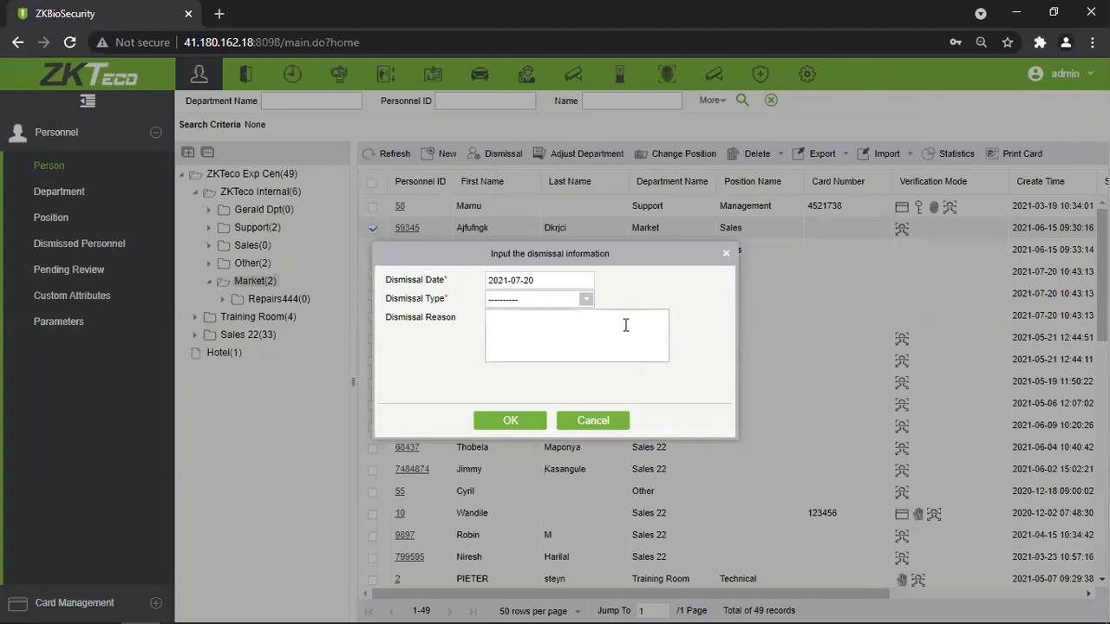
pyautogui.moveTo(552, 280); pyautogui.dragTo(459, 291)
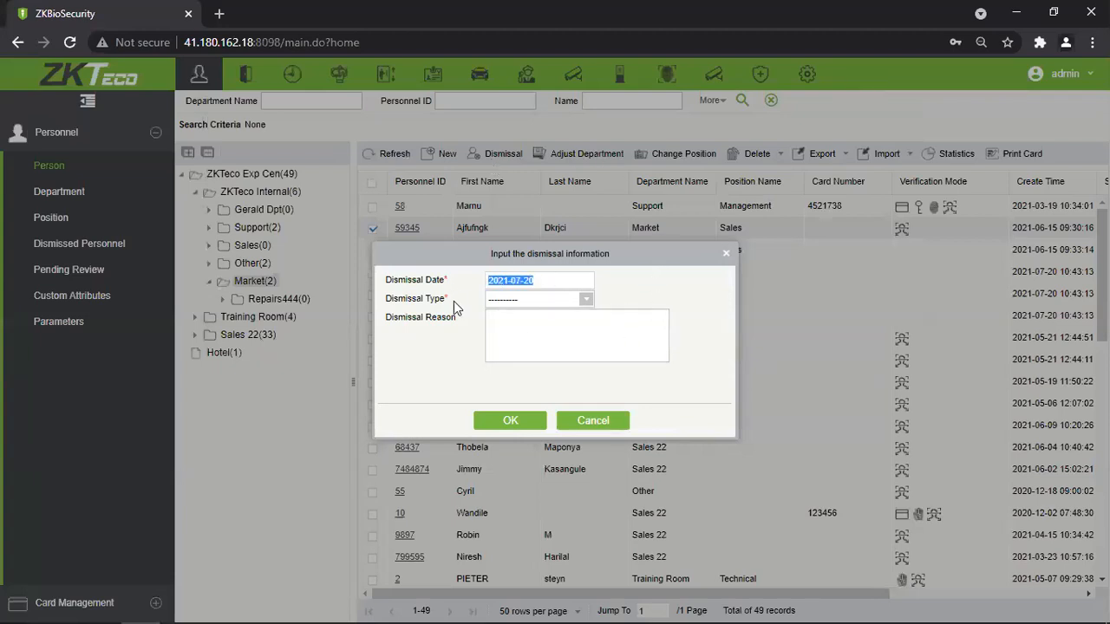
pyautogui.click(629, 309)
pyautogui.click(586, 299)
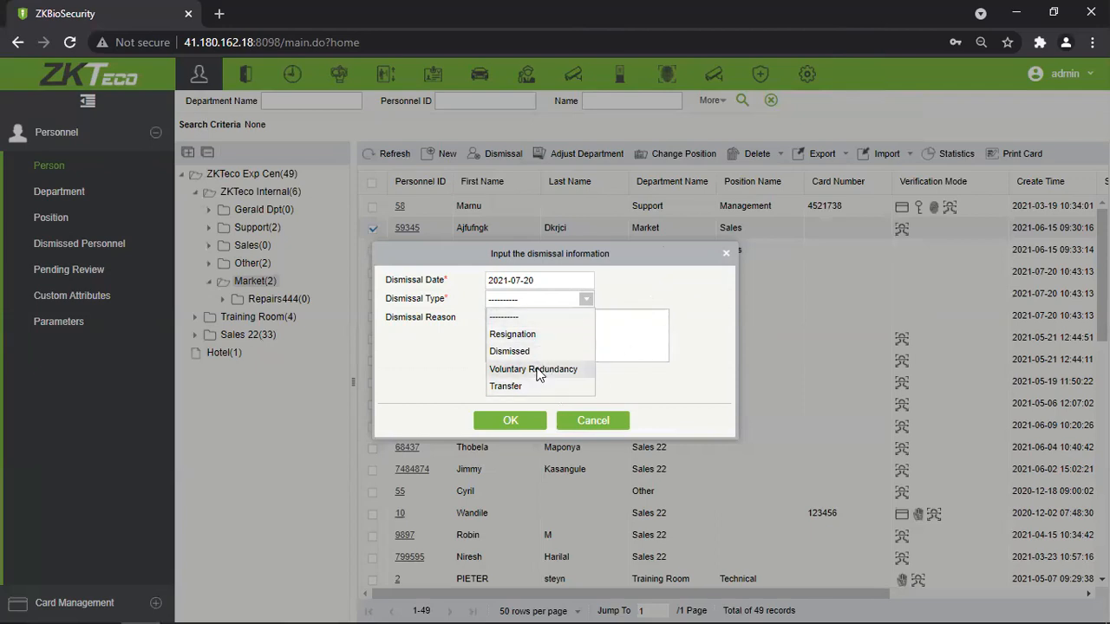
pyautogui.click(542, 351)
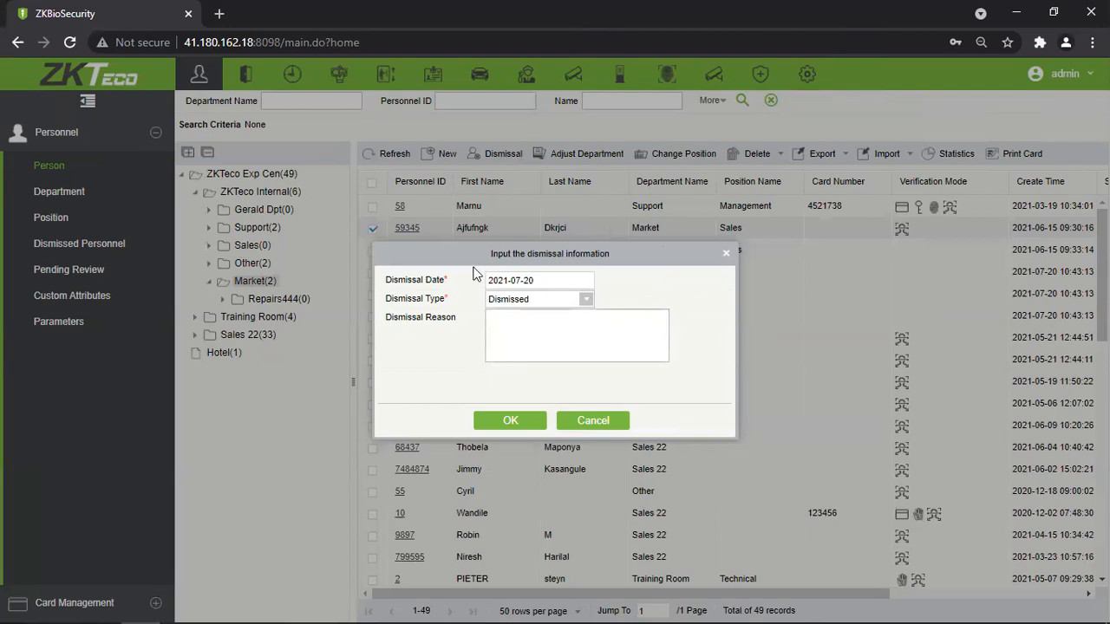
pyautogui.click(664, 349)
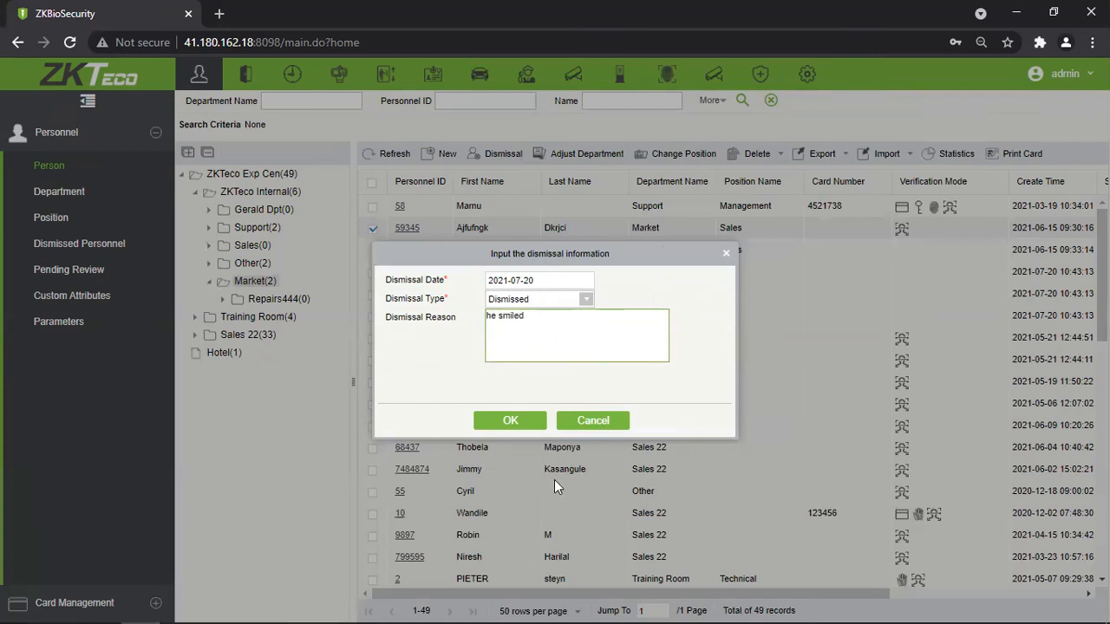
pyautogui.click(525, 428)
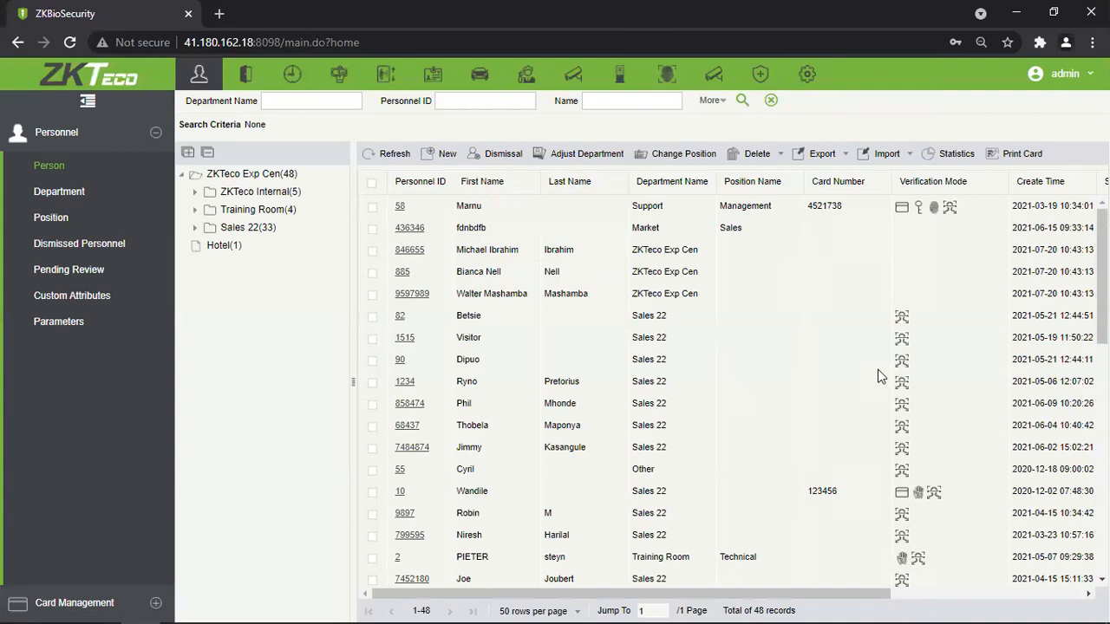
# Open Dismissed Personnel and review the new Market entry's dismissal type and reason.
pyautogui.click(94, 245)
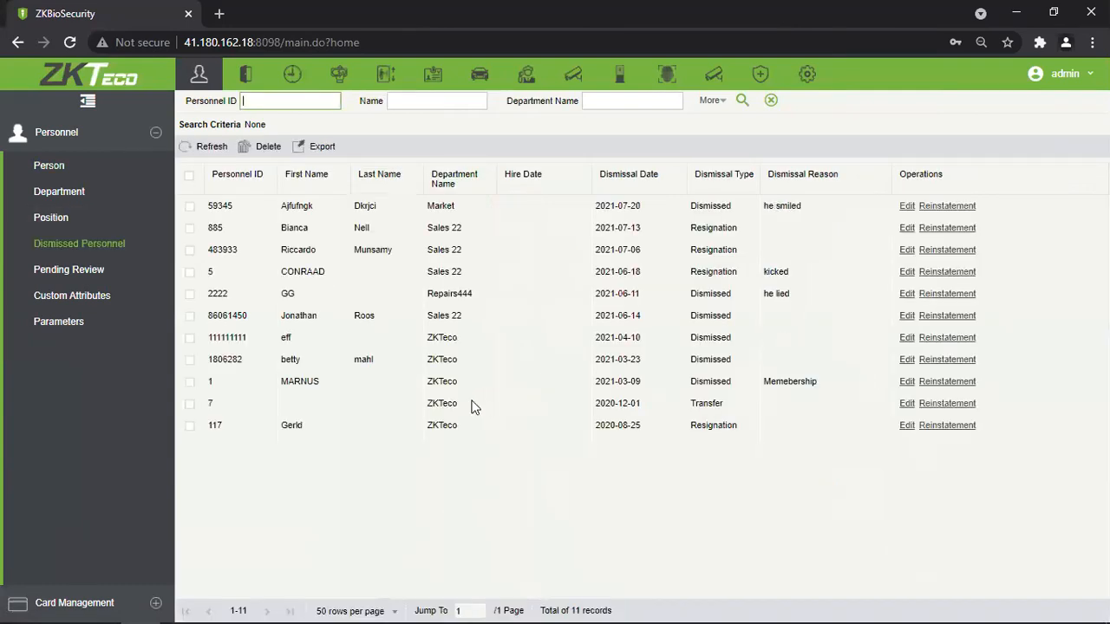
pyautogui.moveTo(317, 211); pyautogui.dragTo(462, 236)
pyautogui.click(511, 387)
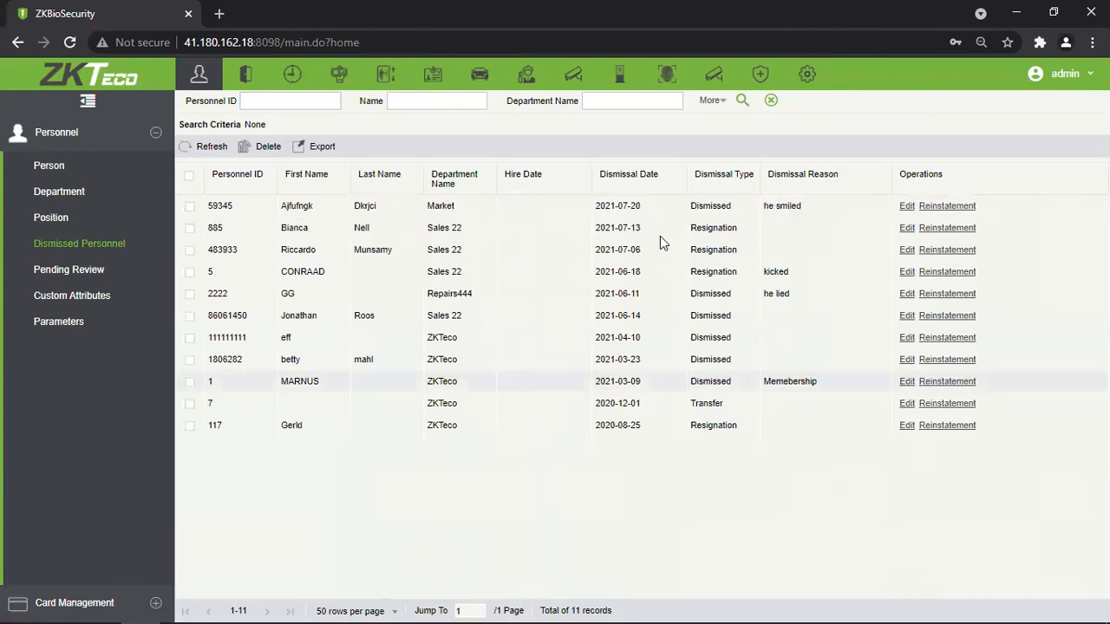
pyautogui.moveTo(700, 208); pyautogui.dragTo(721, 206)
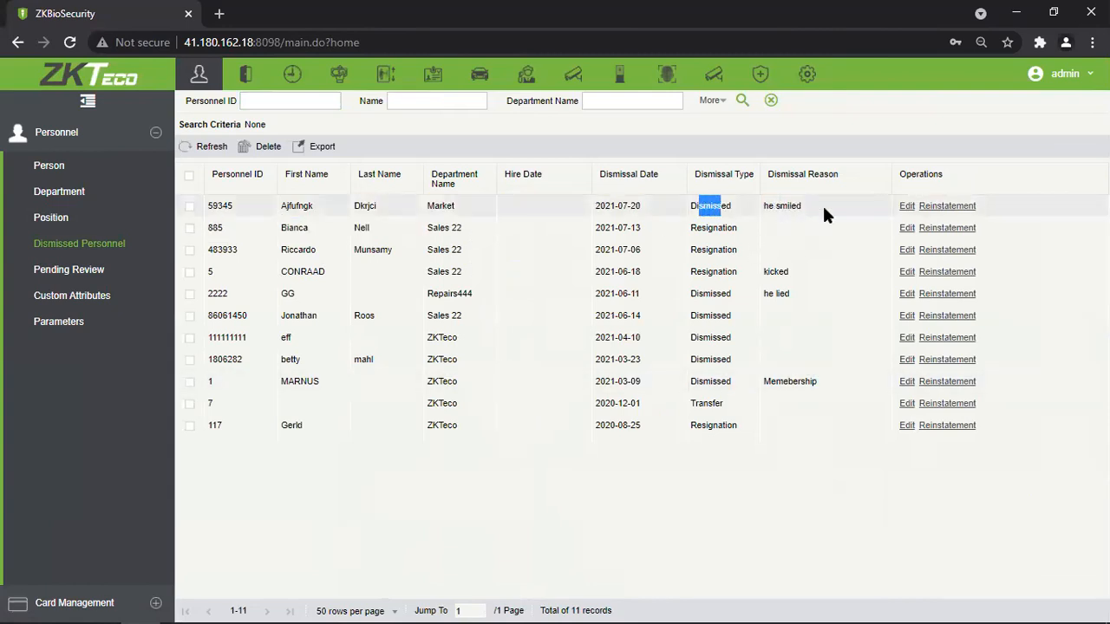
pyautogui.moveTo(824, 215); pyautogui.dragTo(747, 215)
pyautogui.click(783, 337)
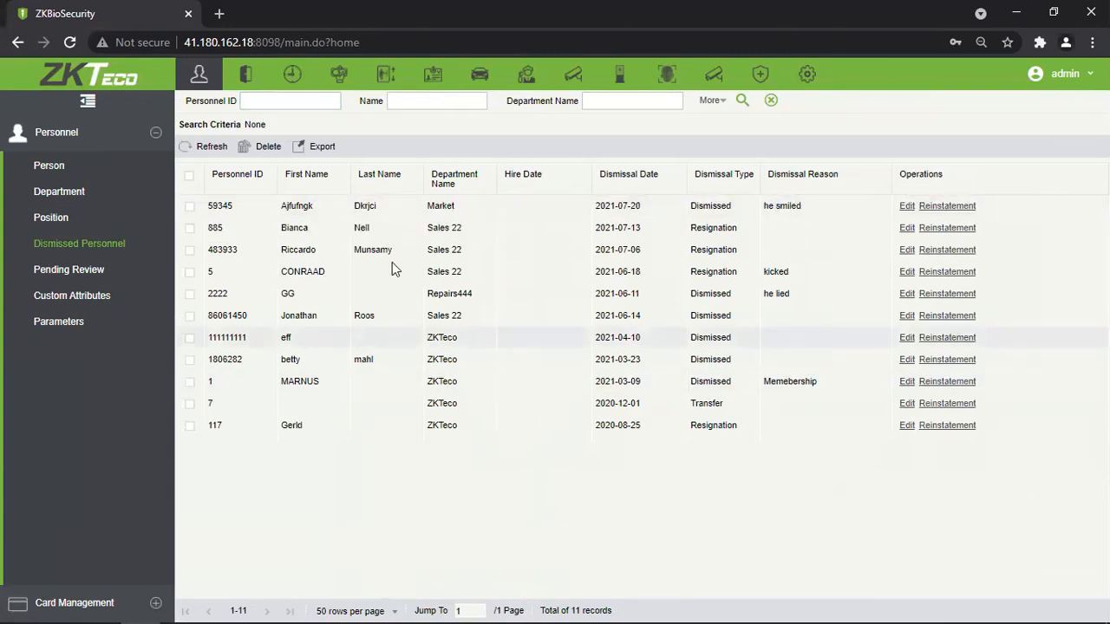
# Check the new record's Edit dialog without saving, then tick the record dismissed 2021-03-09.
pyautogui.click(907, 208)
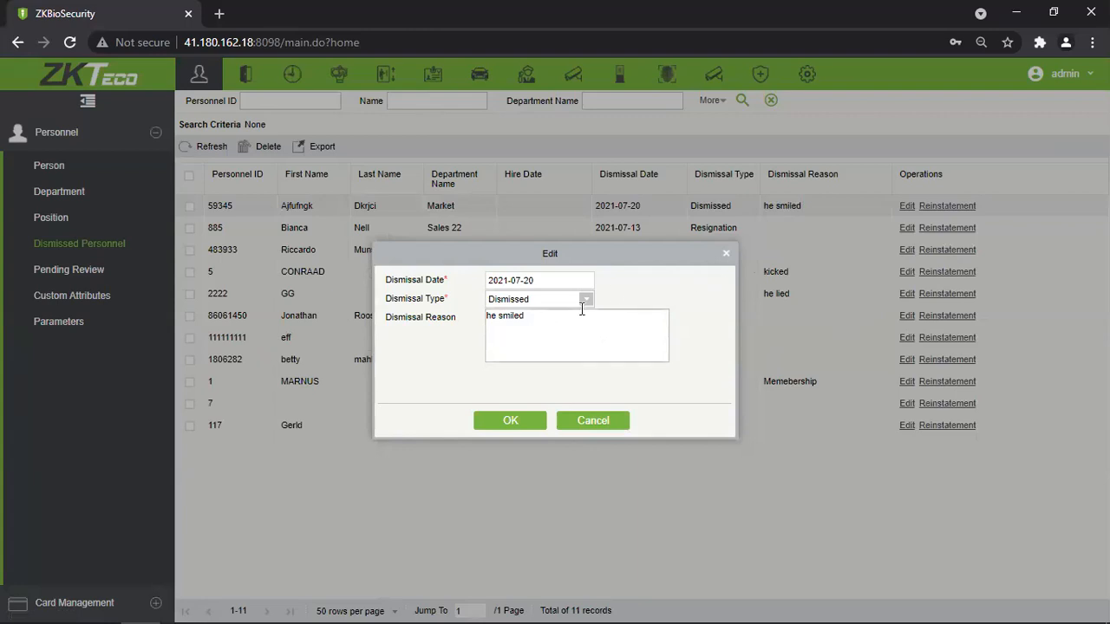
pyautogui.click(585, 300)
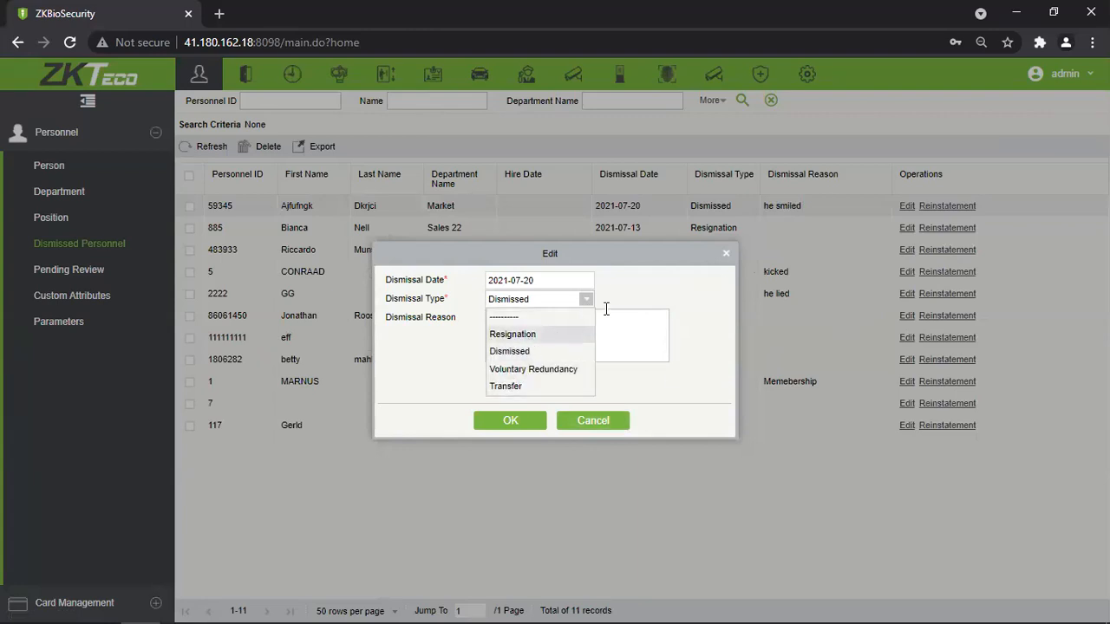
pyautogui.click(659, 288)
pyautogui.click(617, 424)
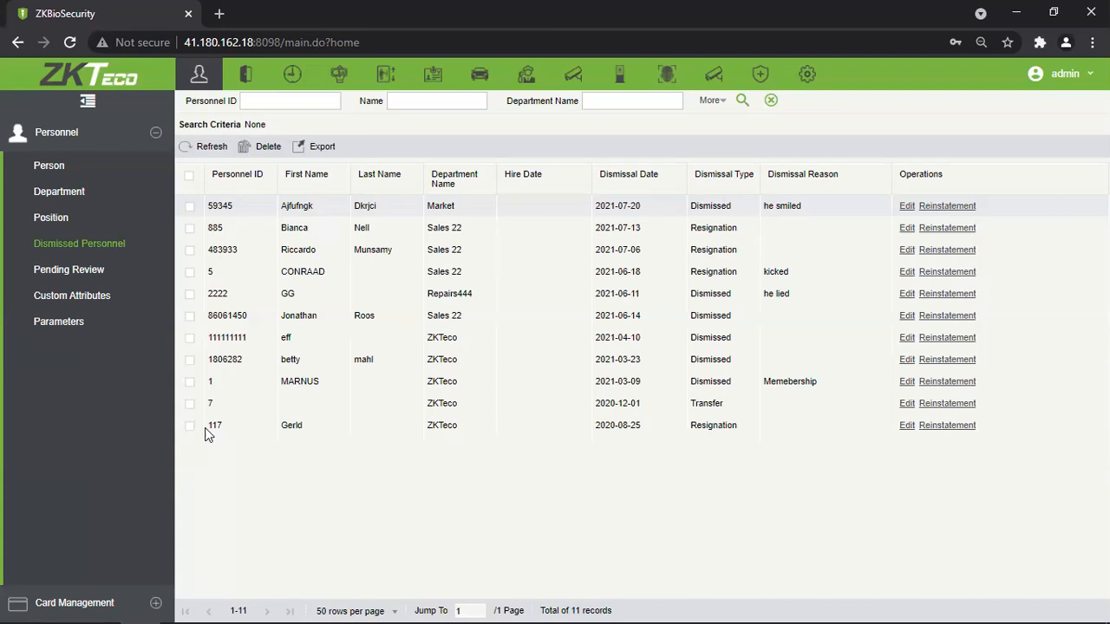
pyautogui.click(189, 381)
# Also select the 2020-12-01 Transfer record and start reinstating the Market employee, briefly viewing biometric registration.
pyautogui.click(189, 405)
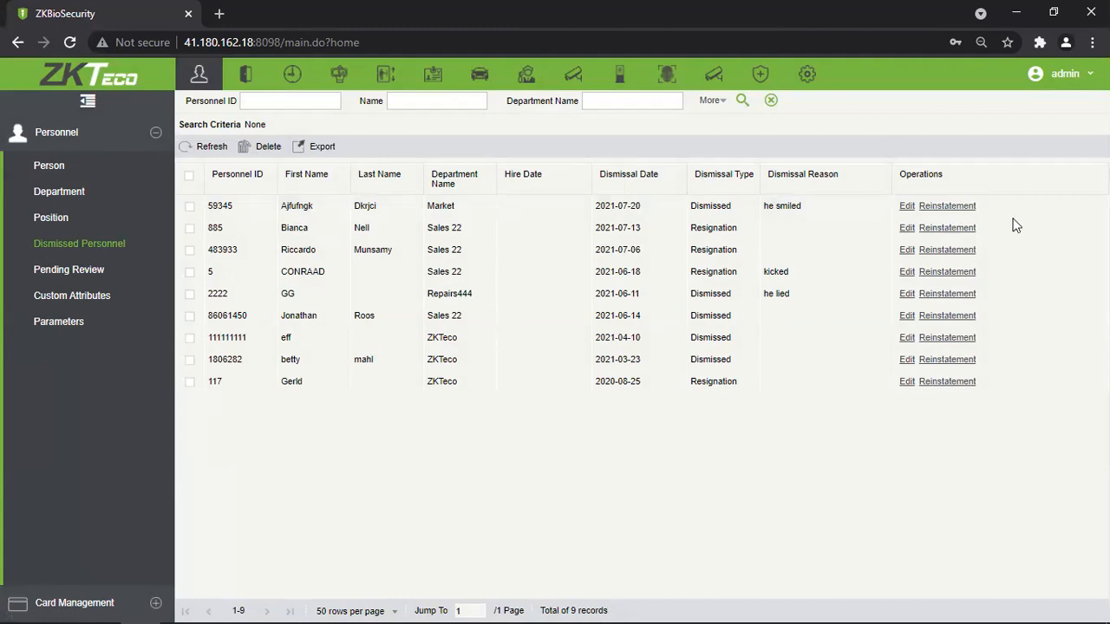
pyautogui.click(946, 208)
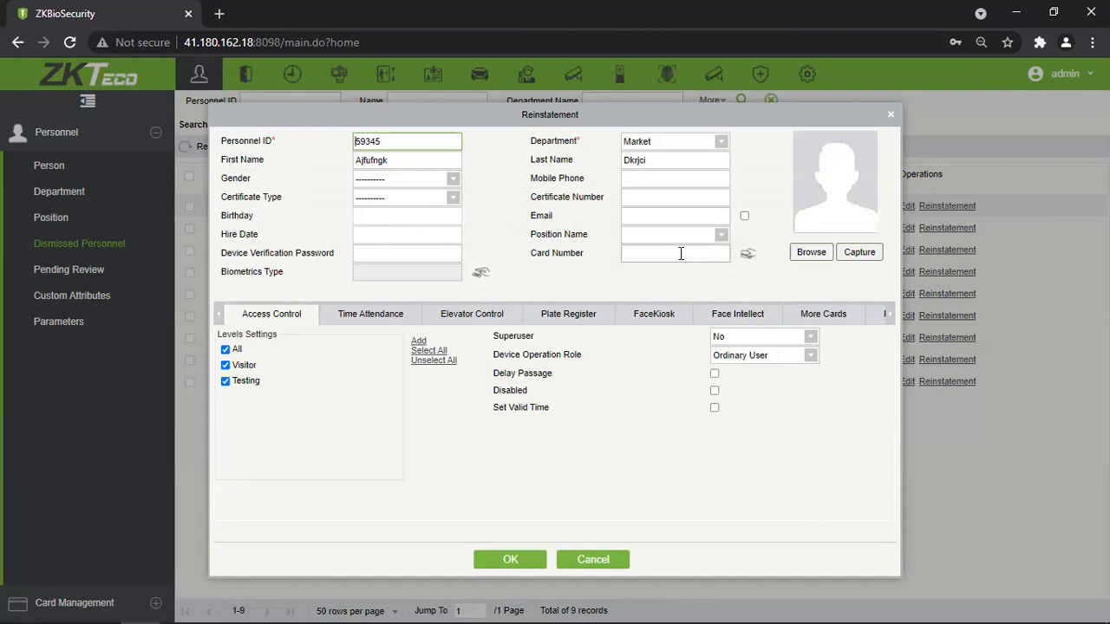
pyautogui.click(479, 273)
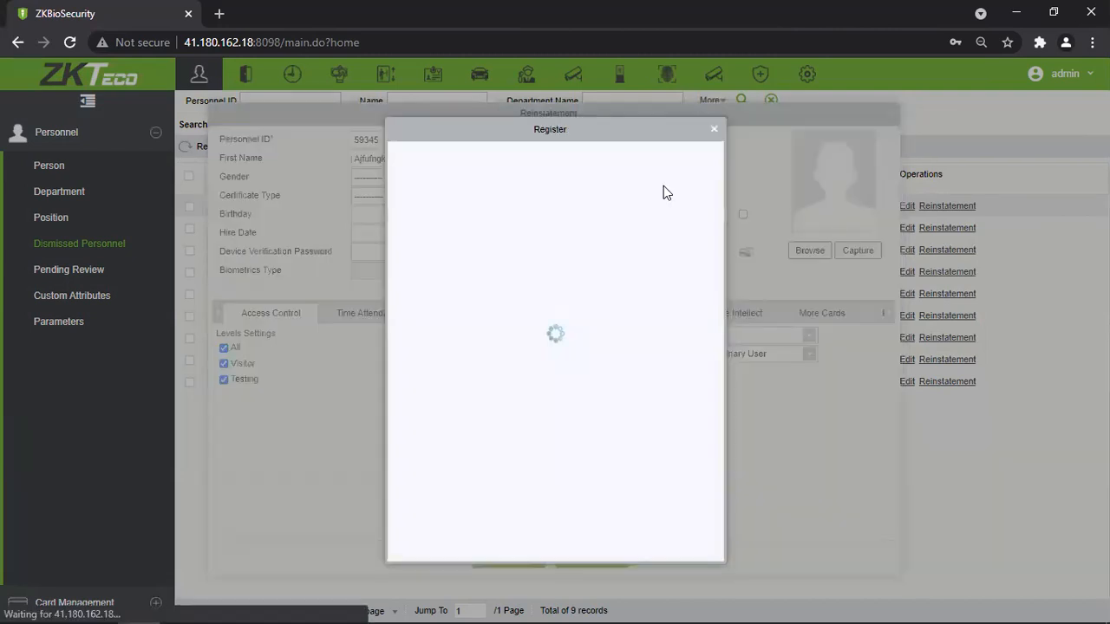
pyautogui.click(715, 130)
# Close the Reinstatement form without saving after dismissing the password-field autofill suggestions.
pyautogui.click(376, 255)
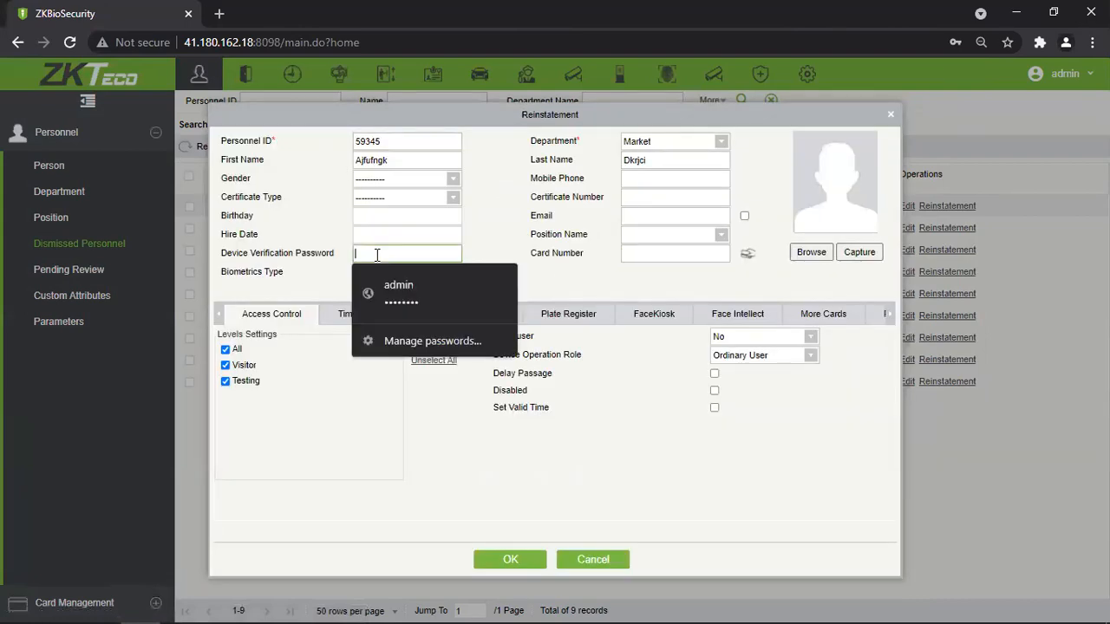
pyautogui.click(503, 231)
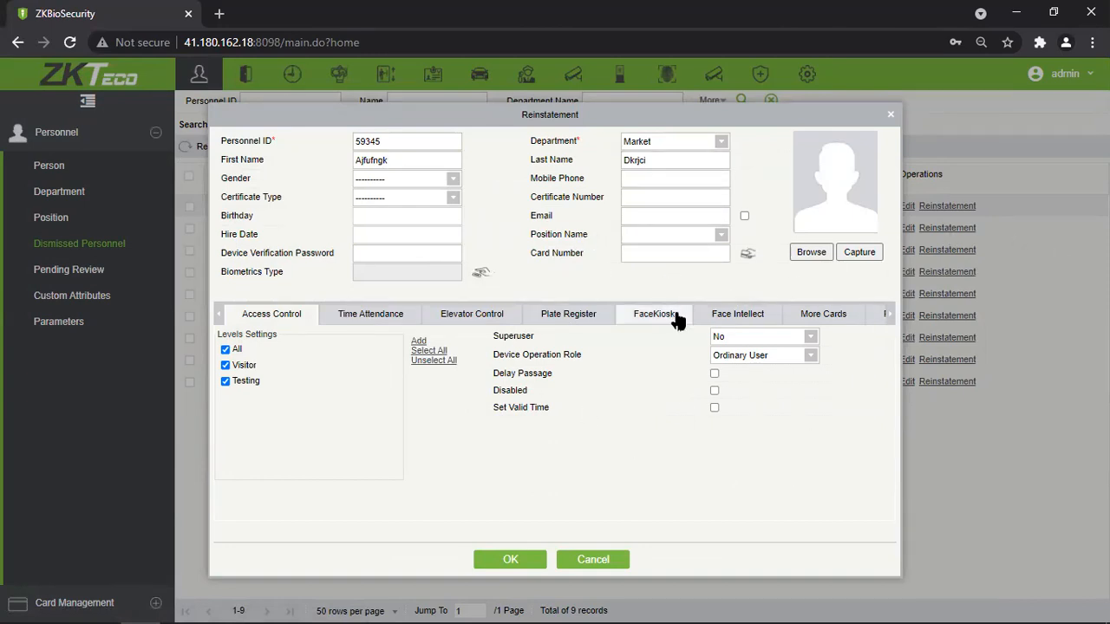
pyautogui.click(891, 114)
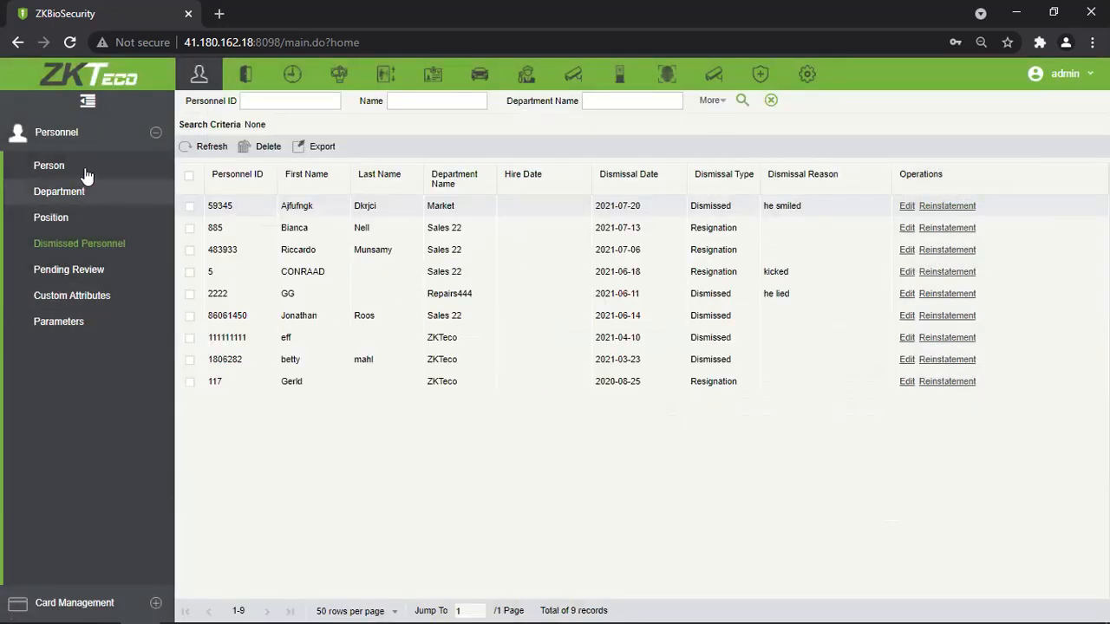
# Open the Access All Transactions report listing 74 events from 2021-04-20 to 2021-07-20.
pyautogui.click(21, 169)
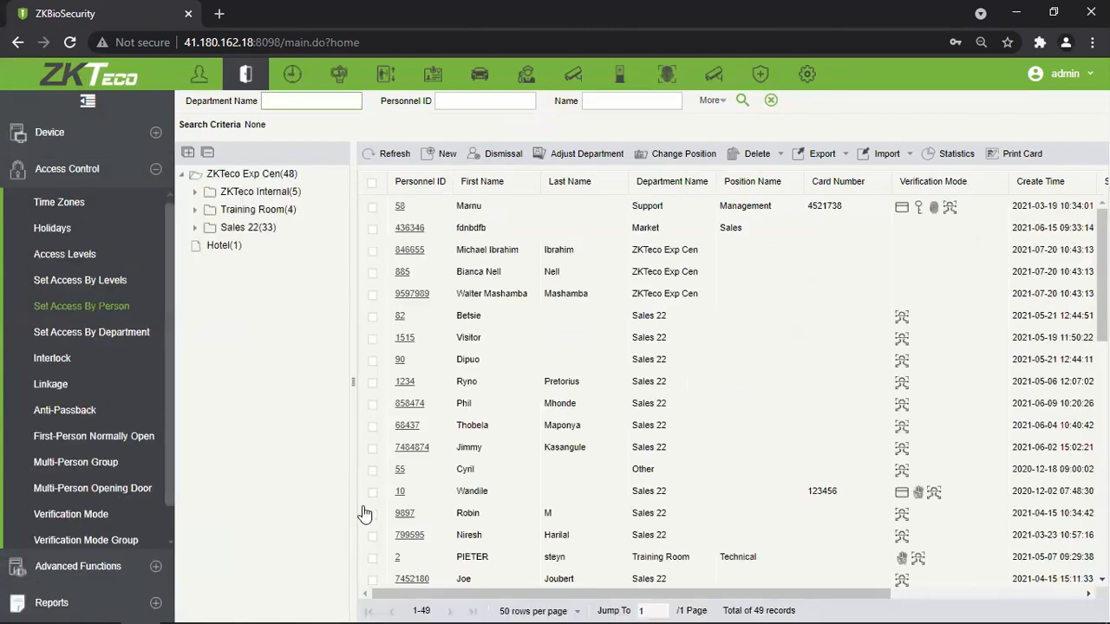
pyautogui.click(48, 602)
pyautogui.click(67, 275)
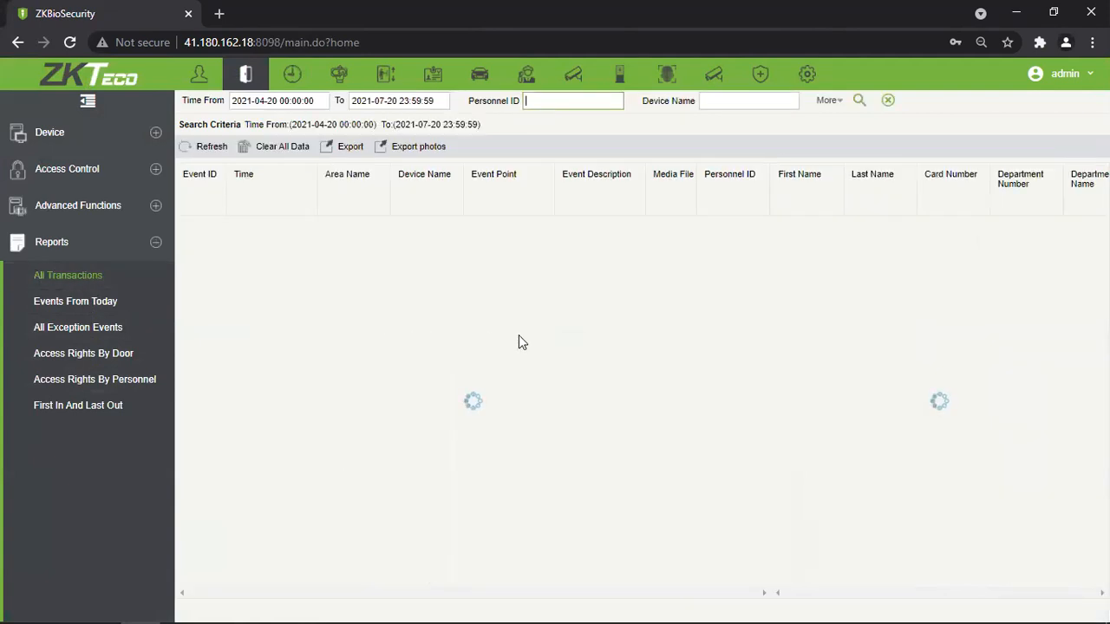
pyautogui.click(212, 147)
pyautogui.scroll(-3, 559, 362)
pyautogui.scroll(3, 554, 362)
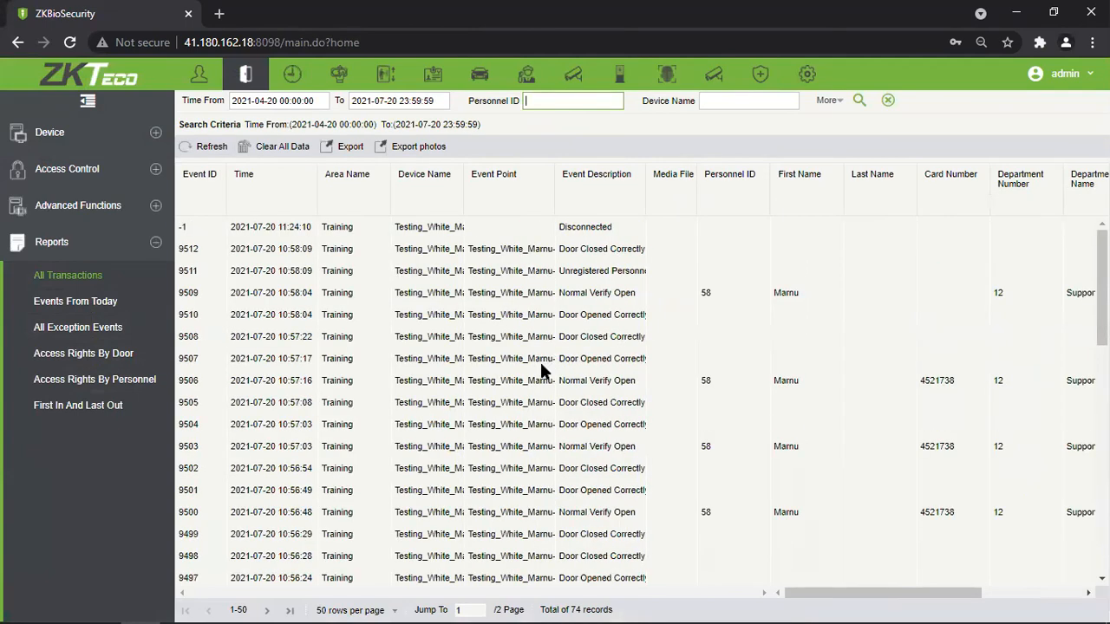
pyautogui.scroll(-8, 540, 364)
pyautogui.scroll(8, 540, 364)
pyautogui.click(110, 302)
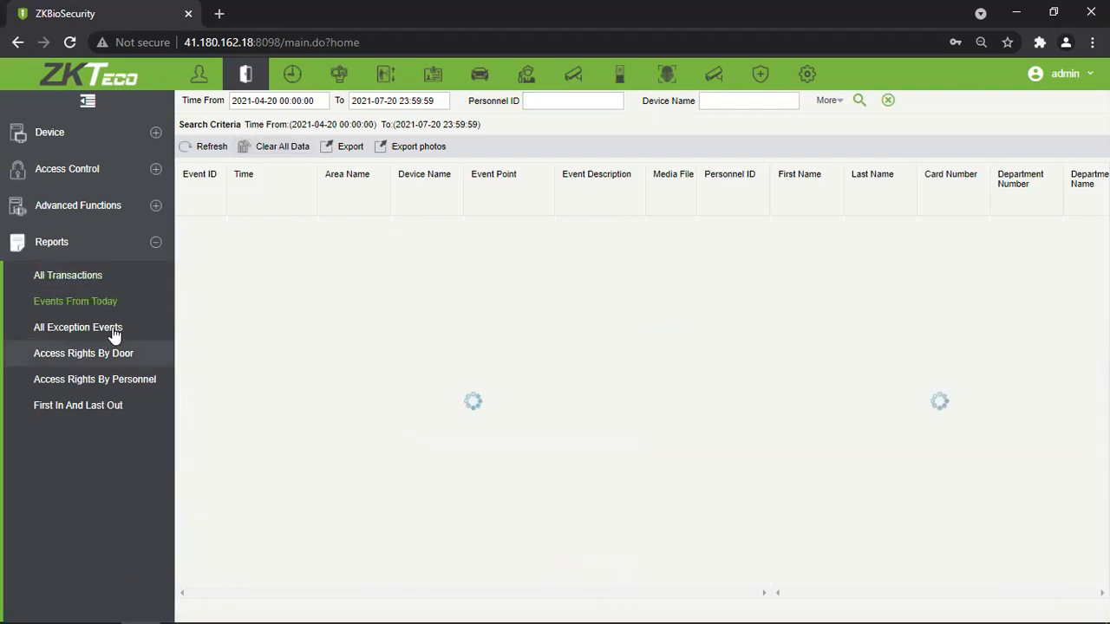
pyautogui.click(100, 334)
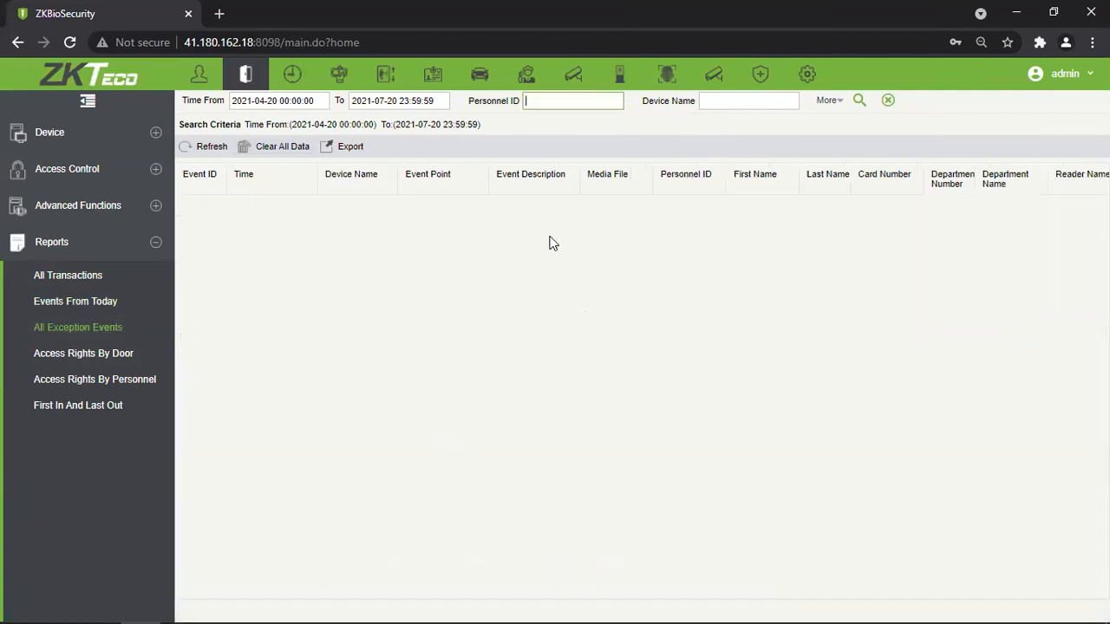
pyautogui.click(80, 280)
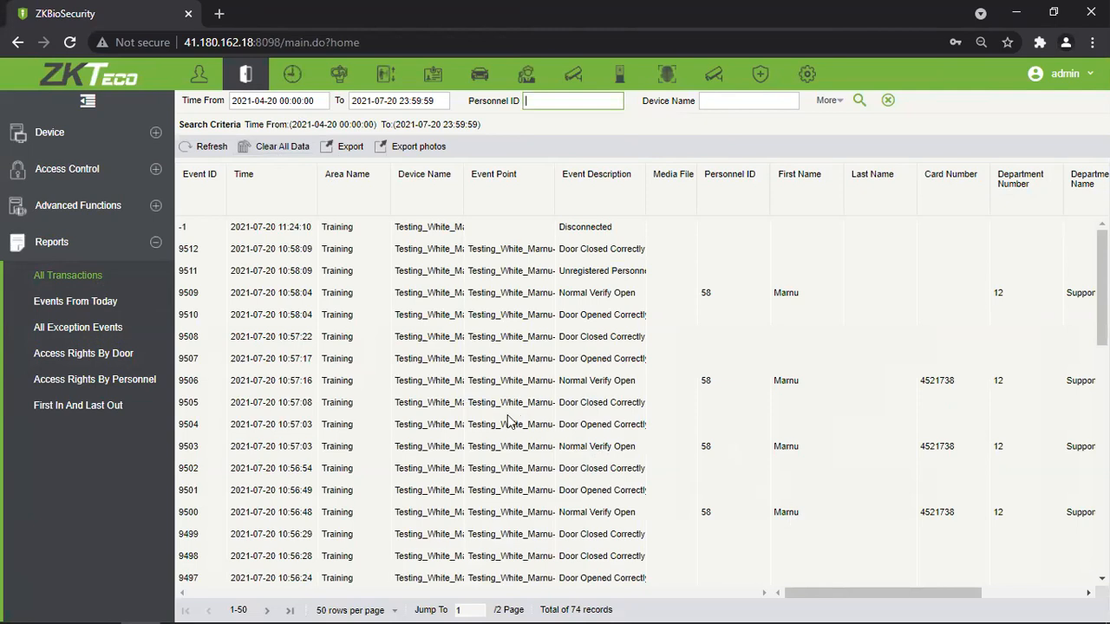
pyautogui.scroll(-5, 532, 416)
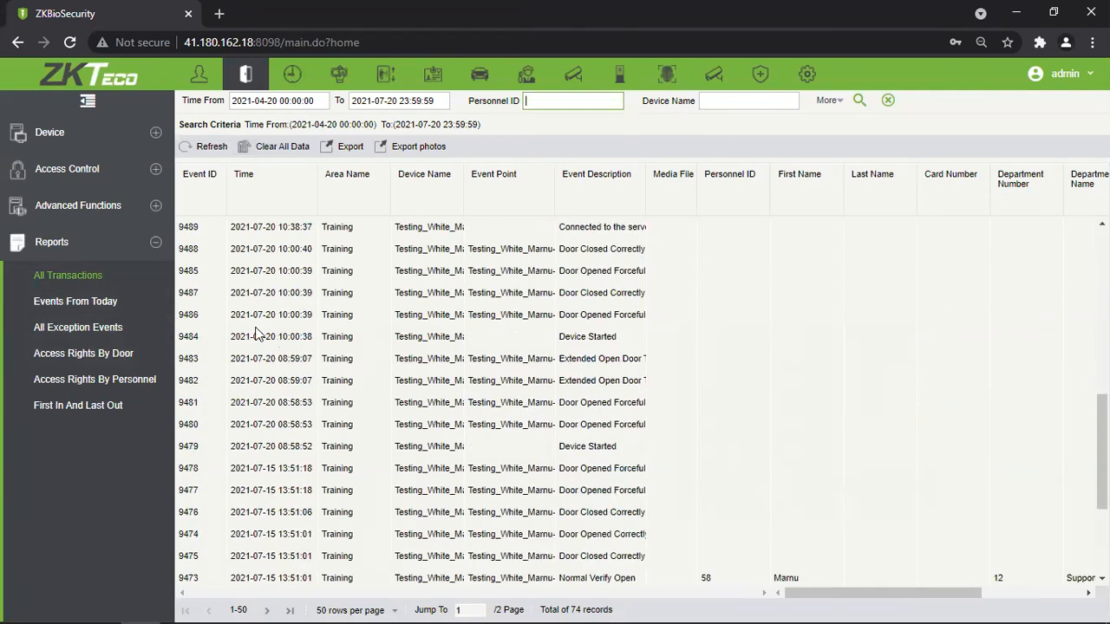
pyautogui.click(74, 305)
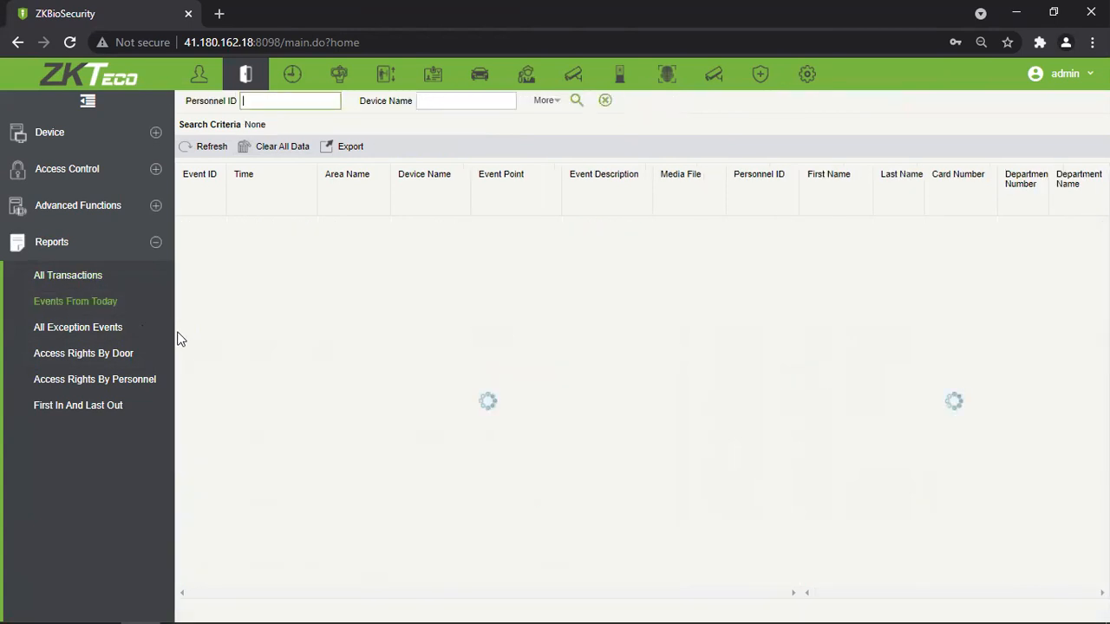
pyautogui.click(159, 328)
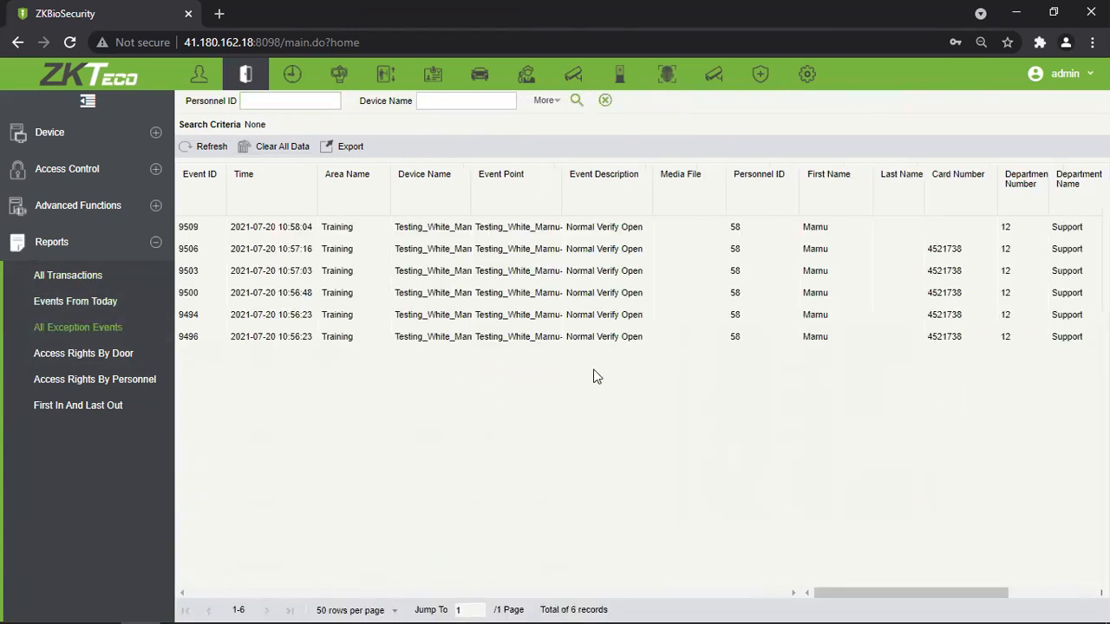
pyautogui.click(113, 277)
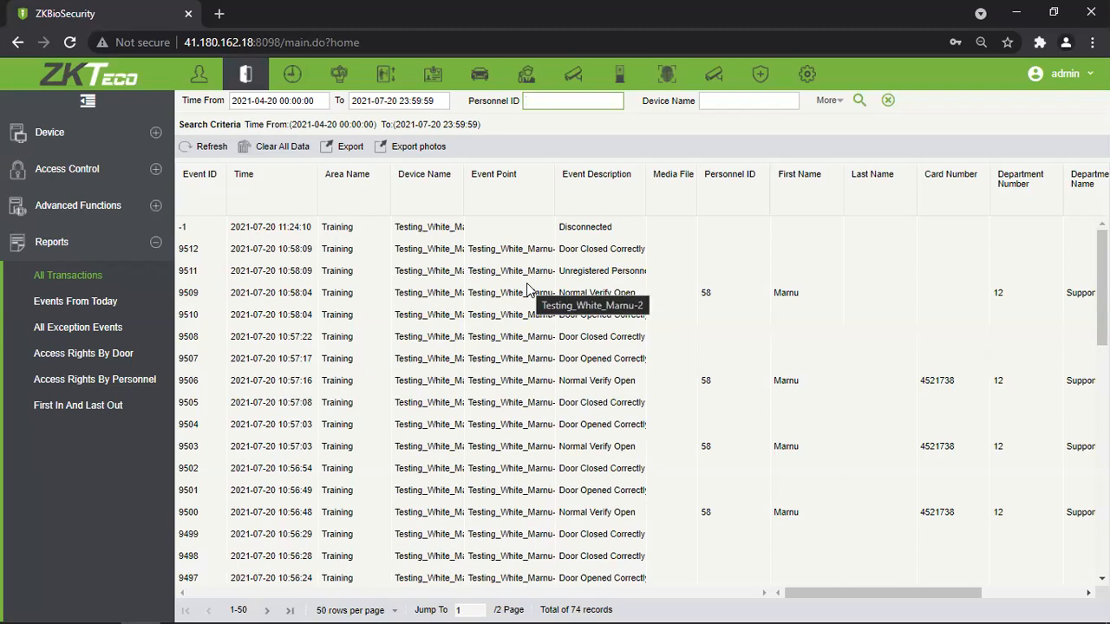
# Select the Disconnected, unregistered-person 9511 and Normal Verify Open 9509 transaction rows.
pyautogui.click(611, 227)
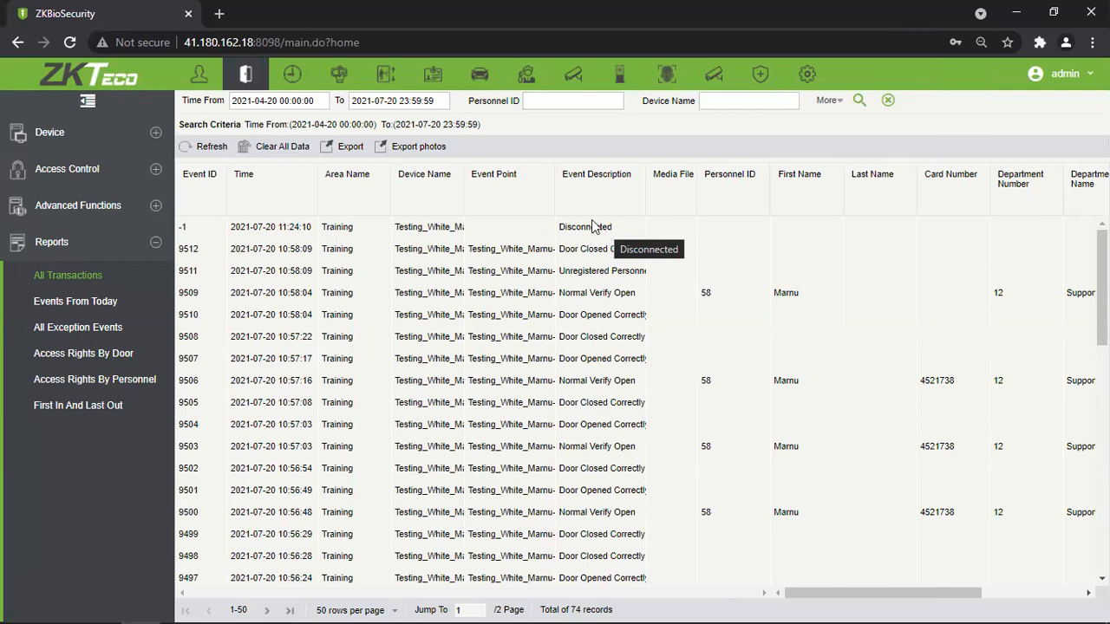
pyautogui.click(561, 235)
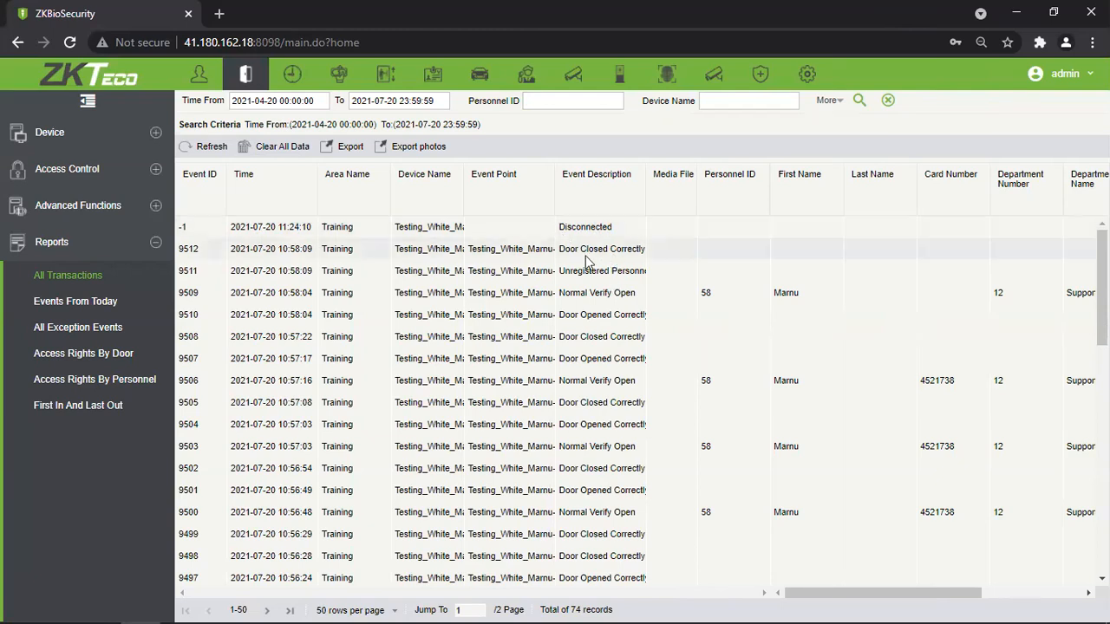
pyautogui.click(610, 275)
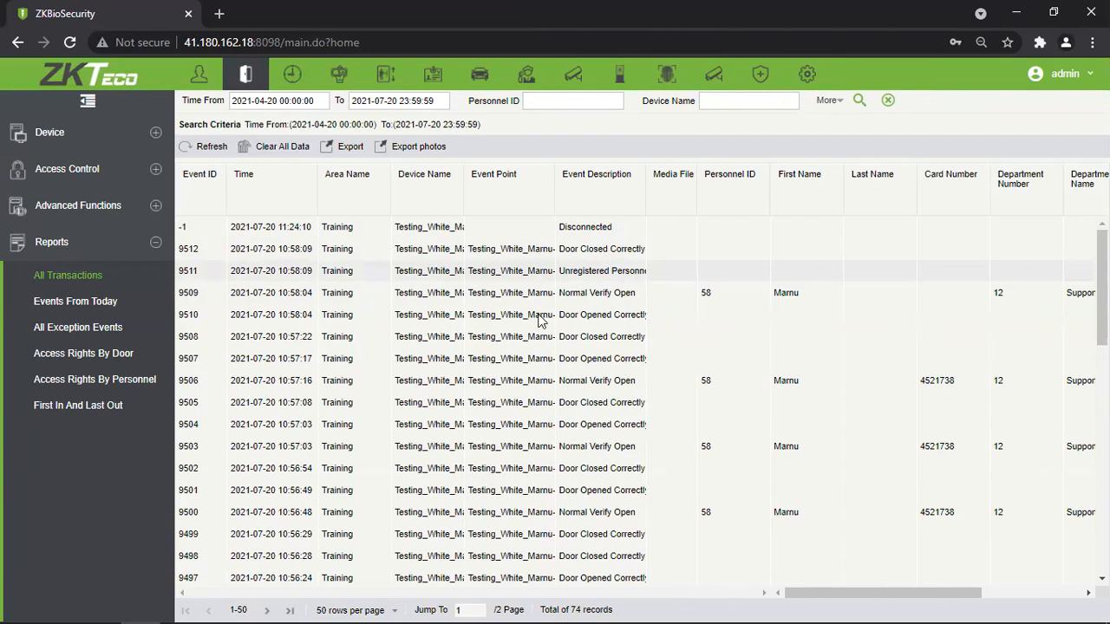
pyautogui.click(634, 291)
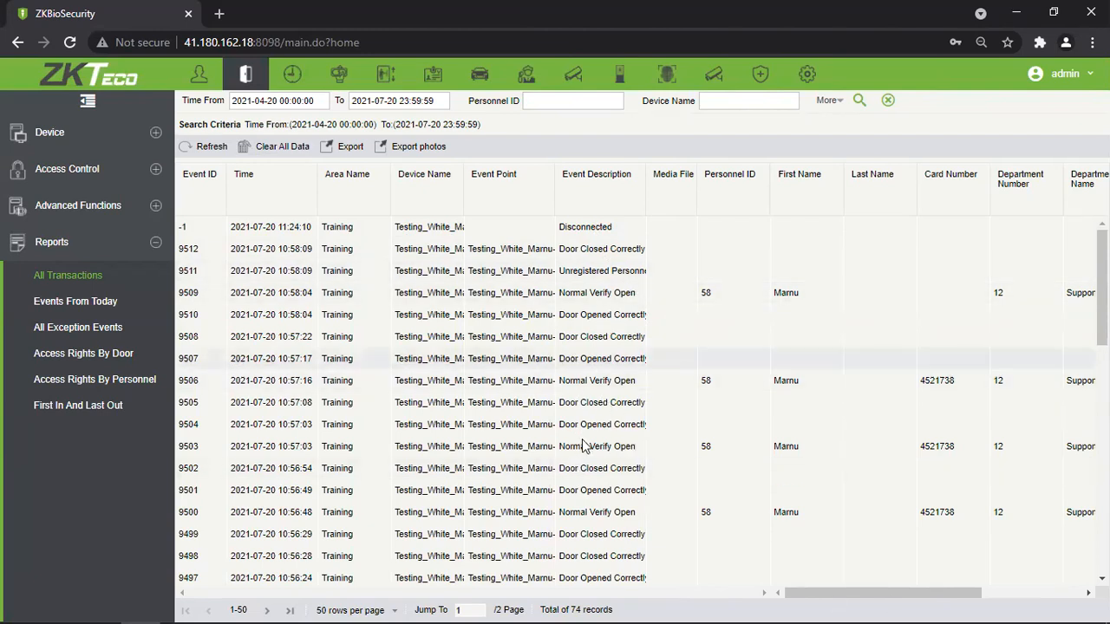
# Scroll the transaction table right to reveal the Reader Name and Verification Mode columns.
pyautogui.scroll(-6, 580, 492)
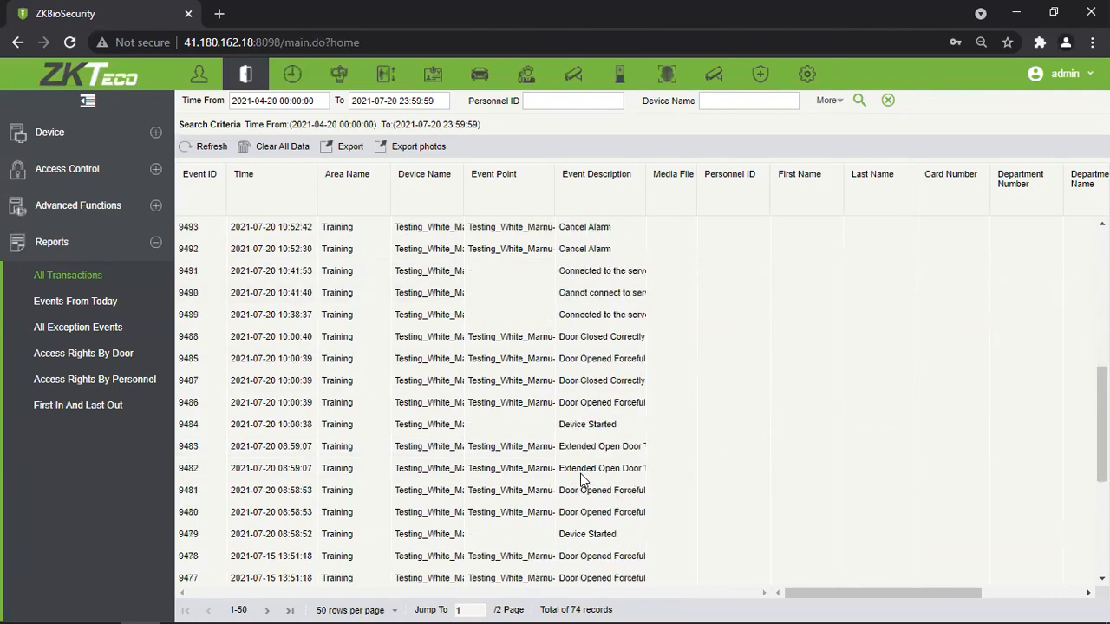
pyautogui.scroll(3, 567, 487)
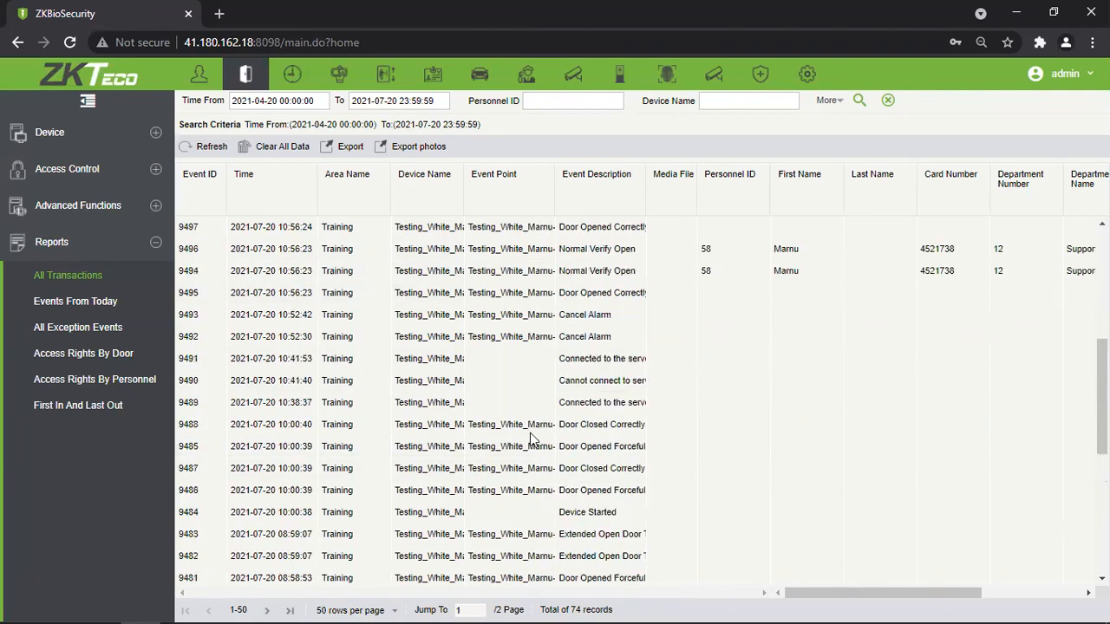
pyautogui.scroll(-5, 530, 433)
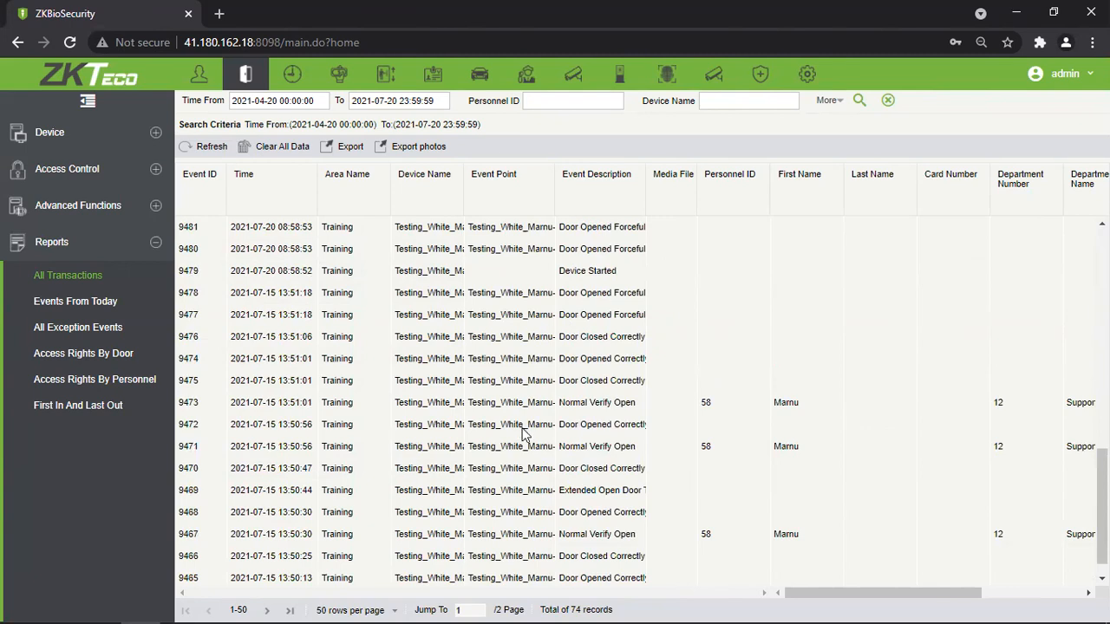
pyautogui.scroll(9, 527, 433)
pyautogui.moveTo(859, 596); pyautogui.dragTo(983, 590)
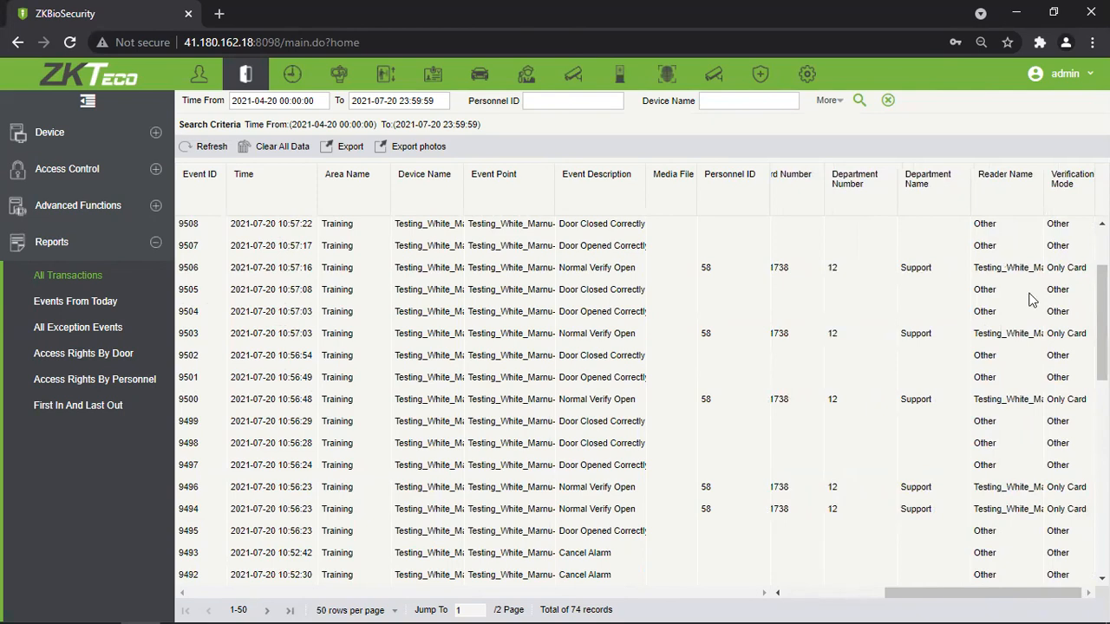
pyautogui.scroll(-1, 1031, 299)
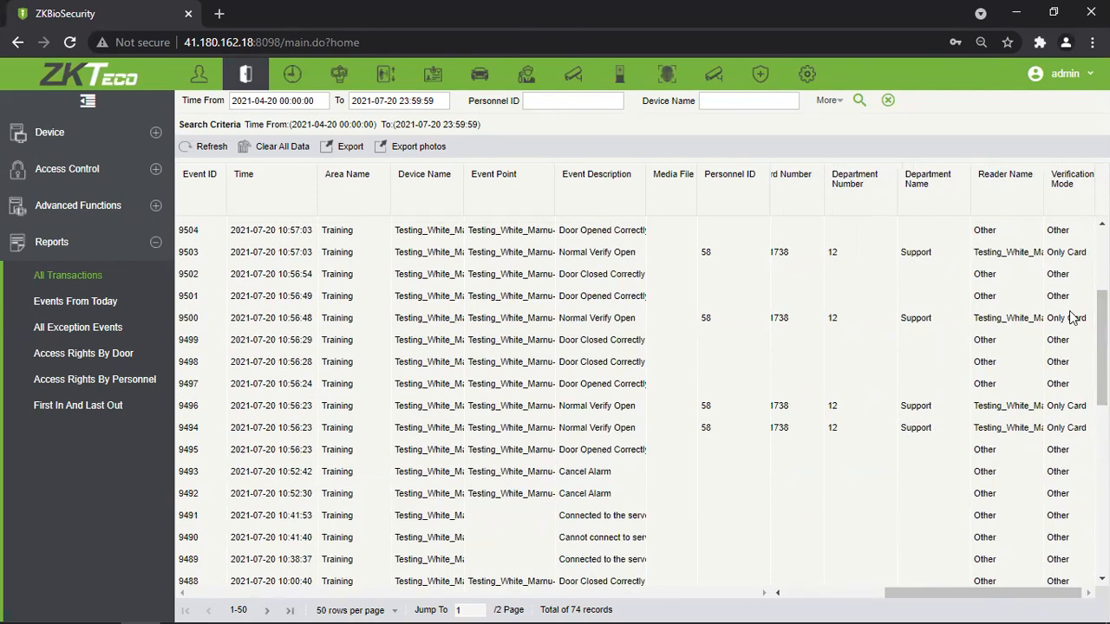
pyautogui.scroll(3, 1073, 317)
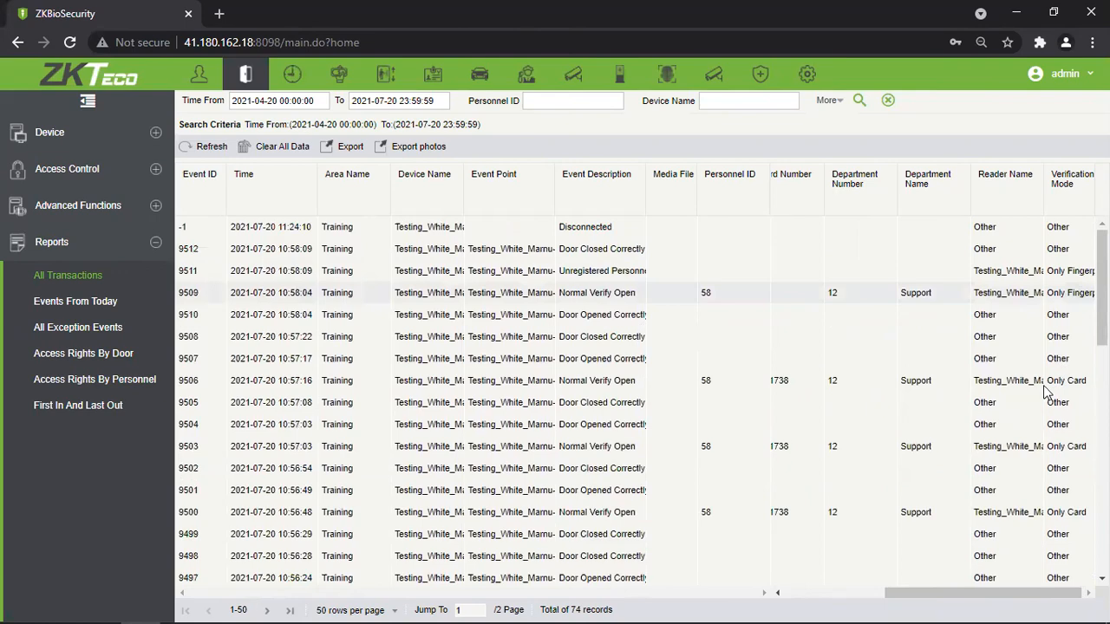
pyautogui.scroll(-6, 998, 457)
pyautogui.scroll(6, 993, 460)
pyautogui.click(344, 150)
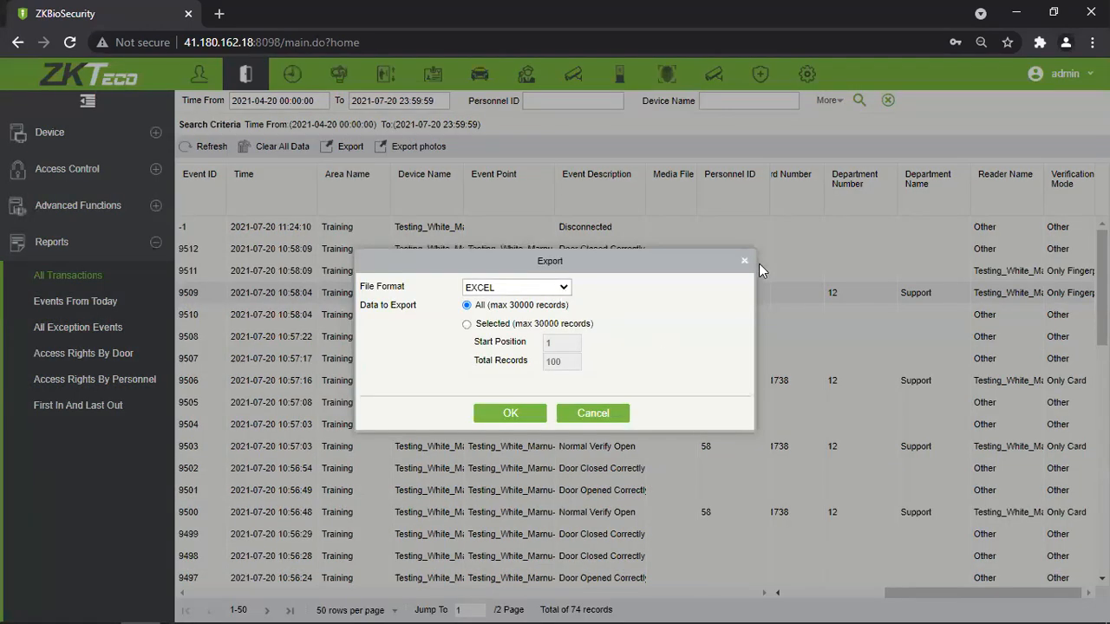
pyautogui.click(748, 258)
pyautogui.click(403, 146)
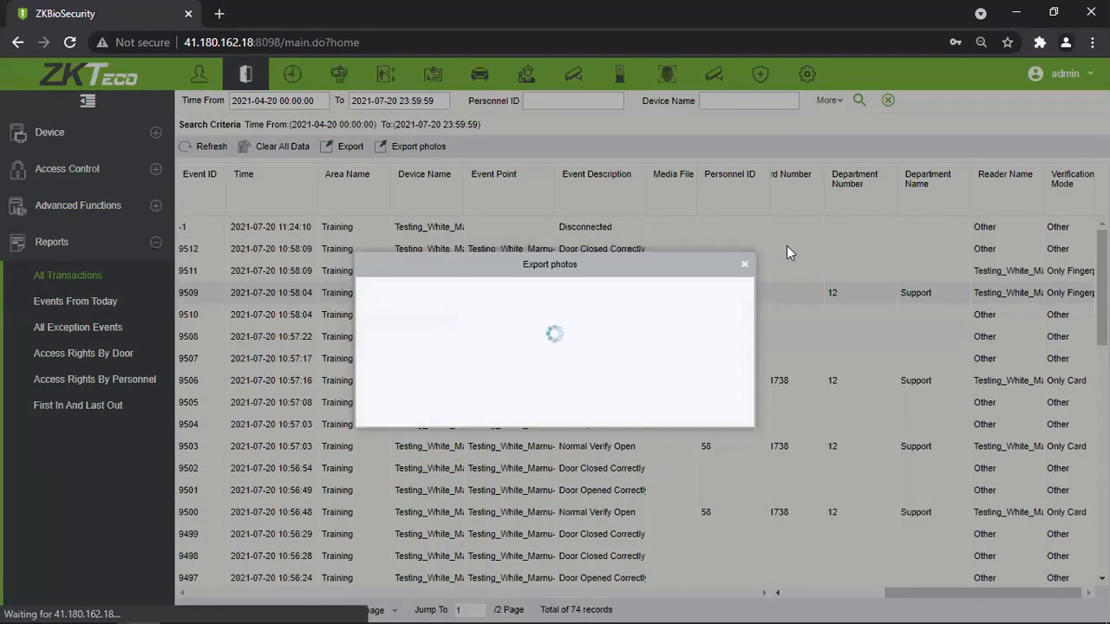
pyautogui.click(746, 265)
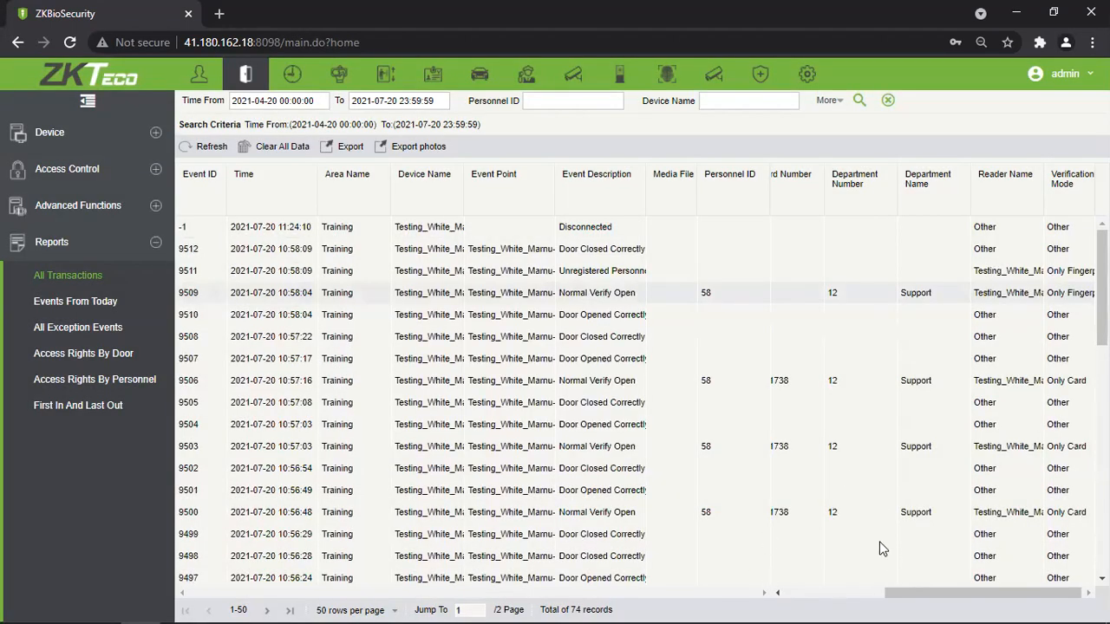